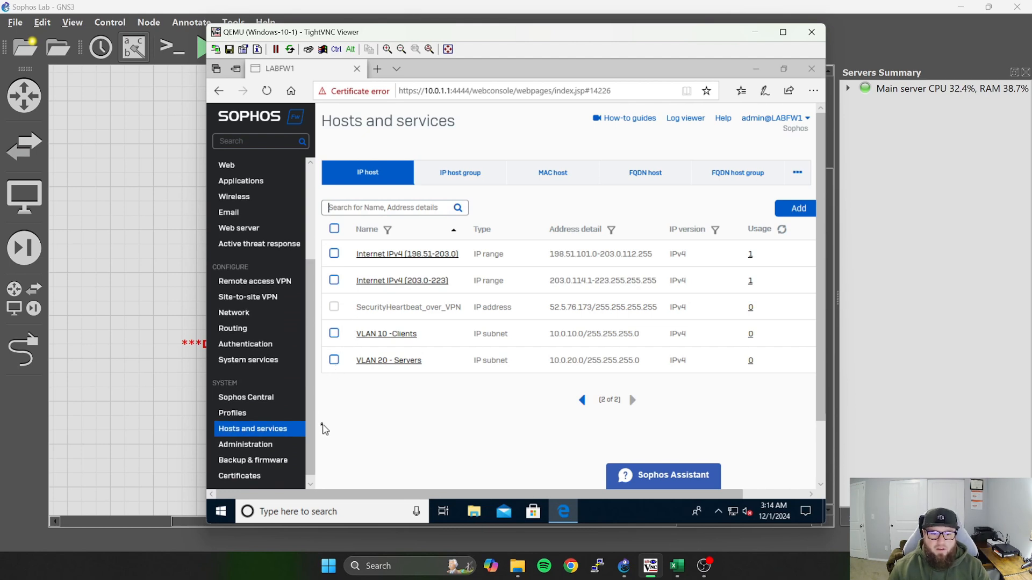
# Review the lab's VLAN, subnet and DHCP range plan in the Sophos_Lab_IP's.xlsx workbook in Excel.
pyautogui.scroll(2, 312, 429)
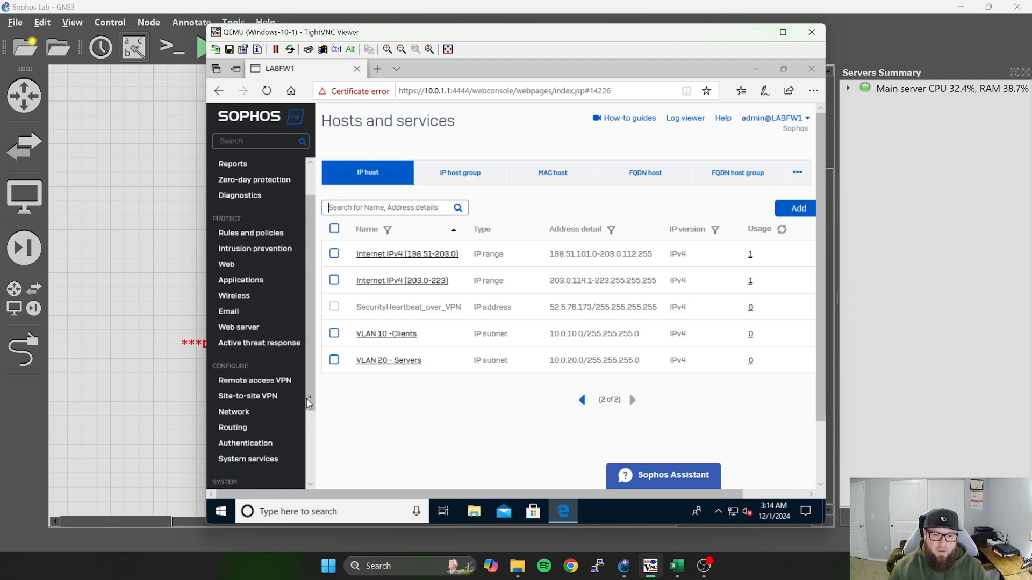
pyautogui.moveTo(311, 398); pyautogui.dragTo(314, 480)
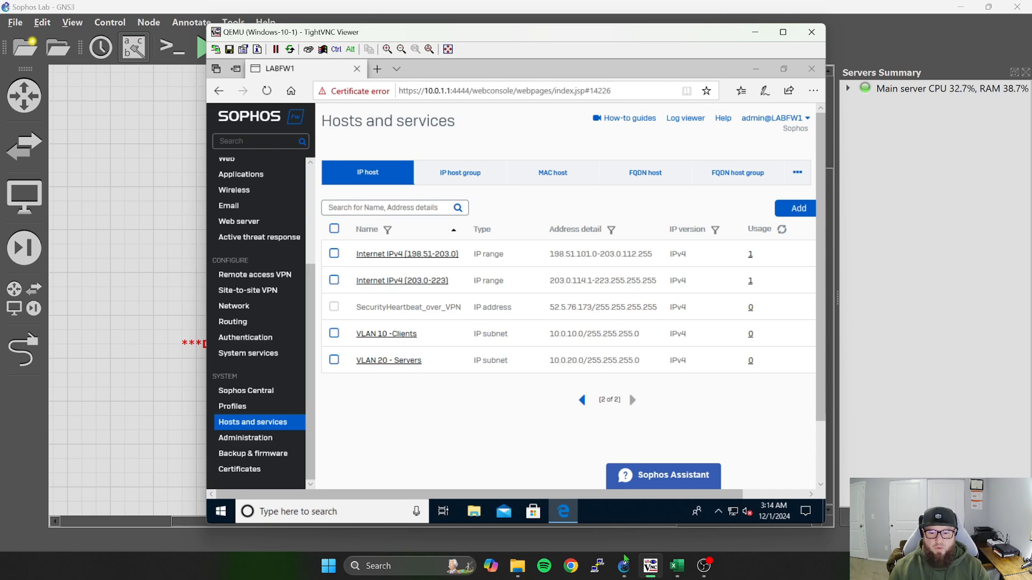
pyautogui.click(677, 566)
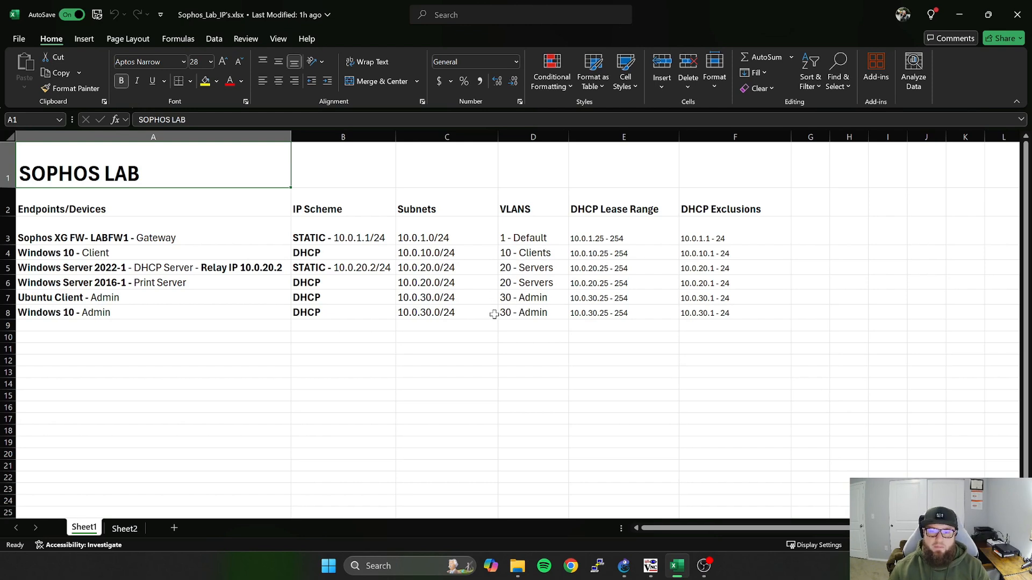
pyautogui.click(959, 14)
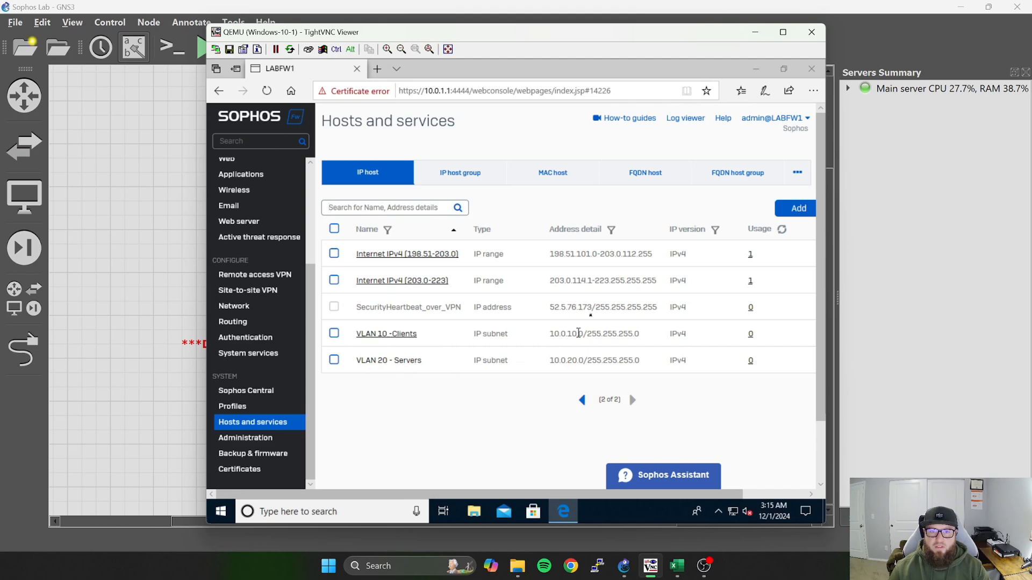
pyautogui.click(673, 563)
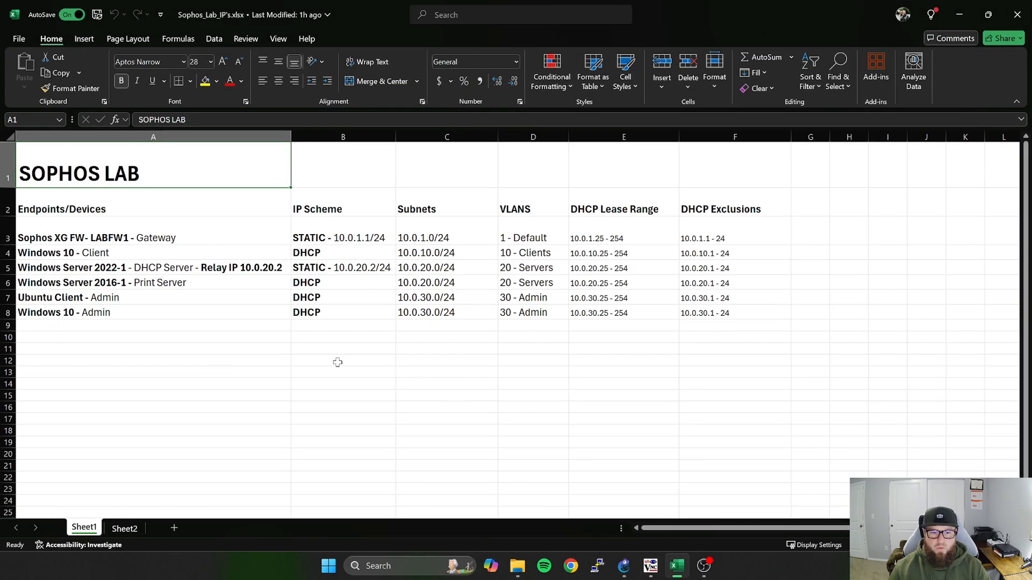
pyautogui.click(959, 14)
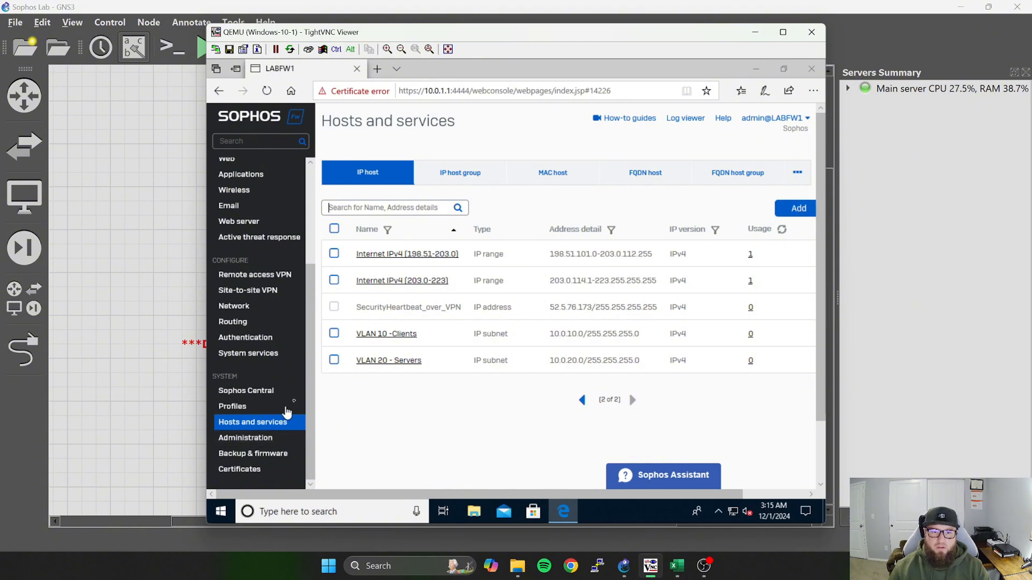
# Add an IPv4 network host named "VLAN 30 - Admin" with address 10.0.30.0 and subnet /24, and save it.
pyautogui.click(797, 209)
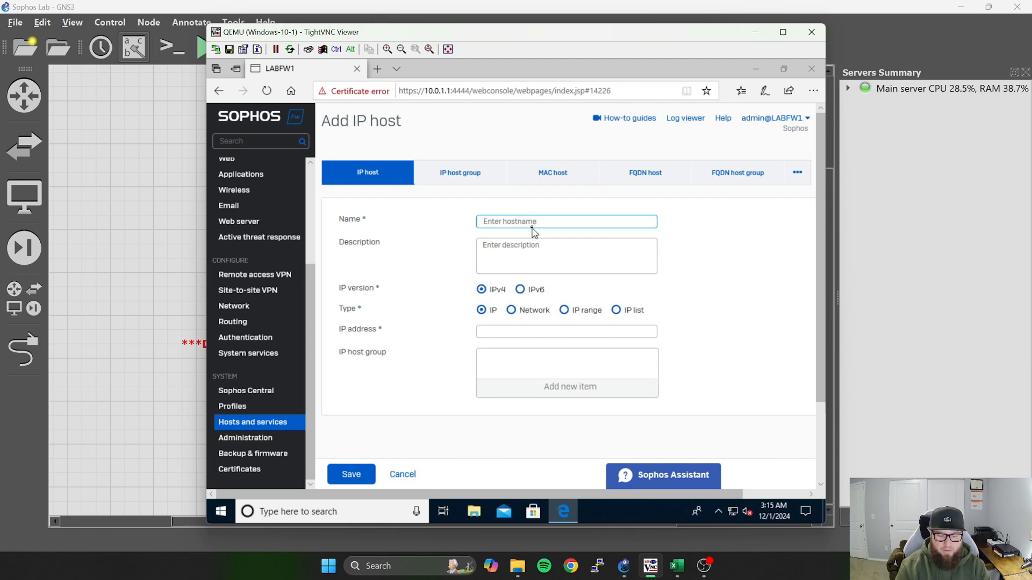
pyautogui.write('VLAN 30 - Admin')
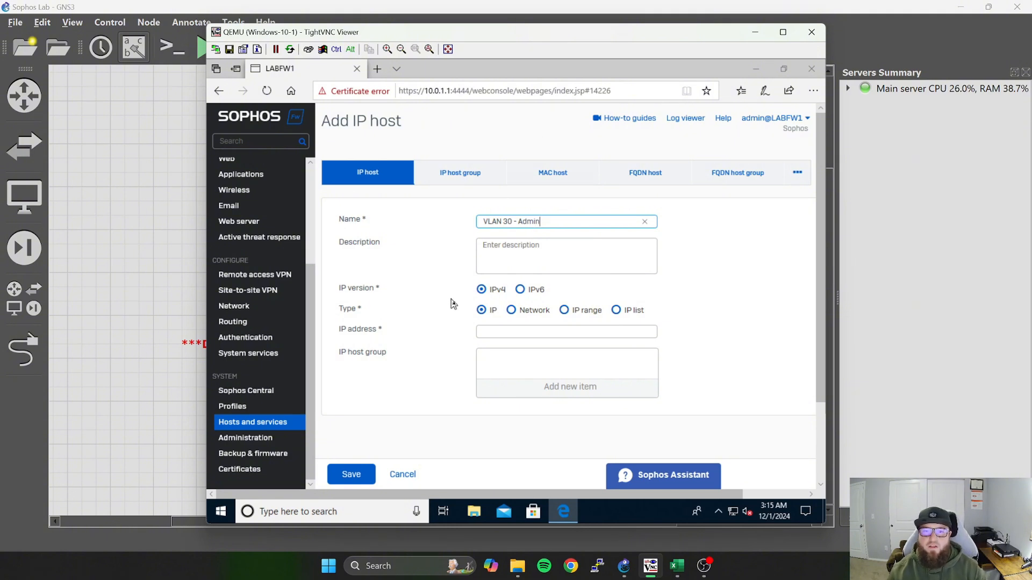
pyautogui.click(511, 310)
pyautogui.click(513, 330)
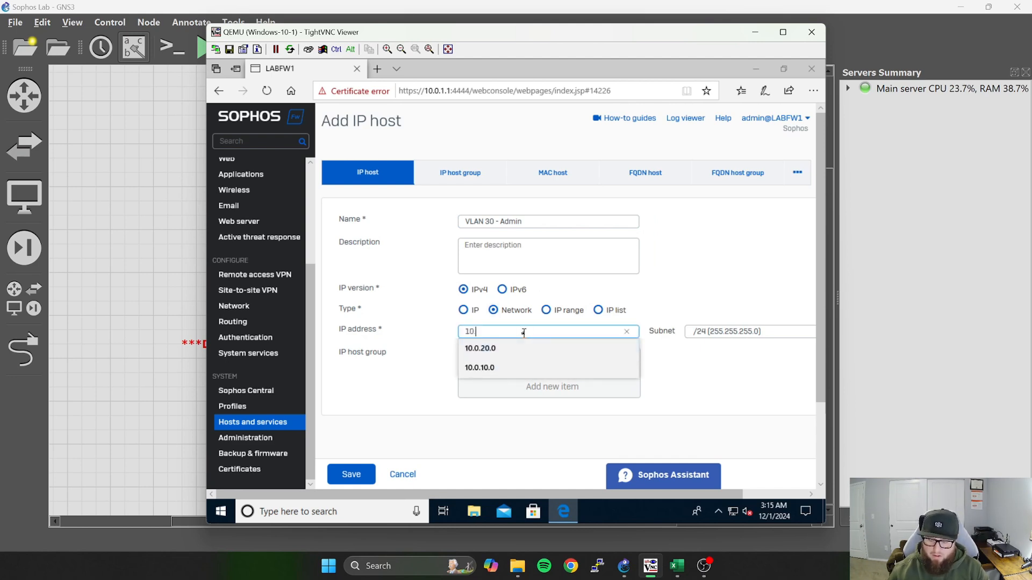
pyautogui.write('10.0.30.0')
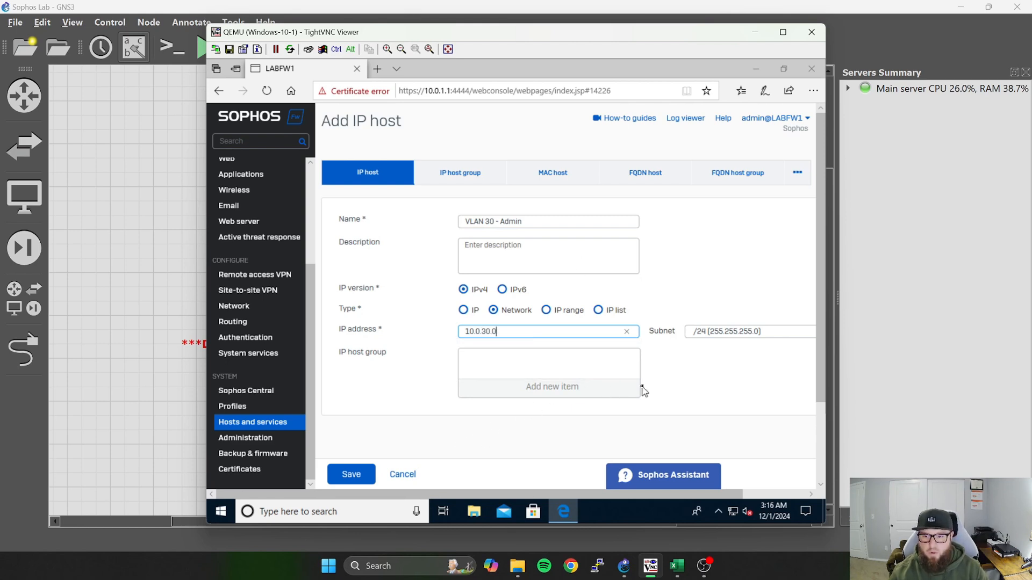
pyautogui.click(360, 471)
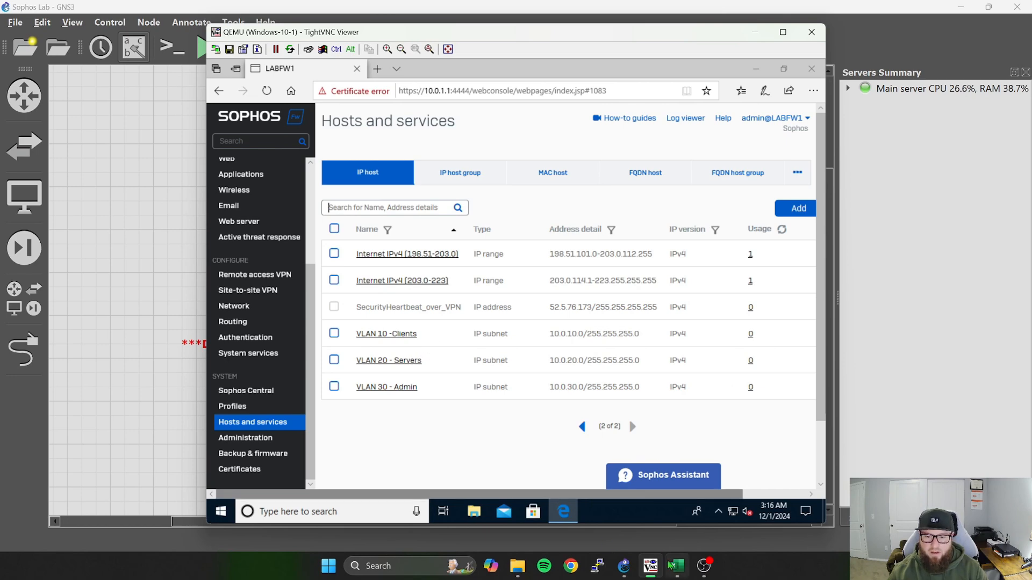
# Switch to GNS3, open the Windows-Server-2022-1 console and sign in to the Administrator account with its password.
pyautogui.click(677, 566)
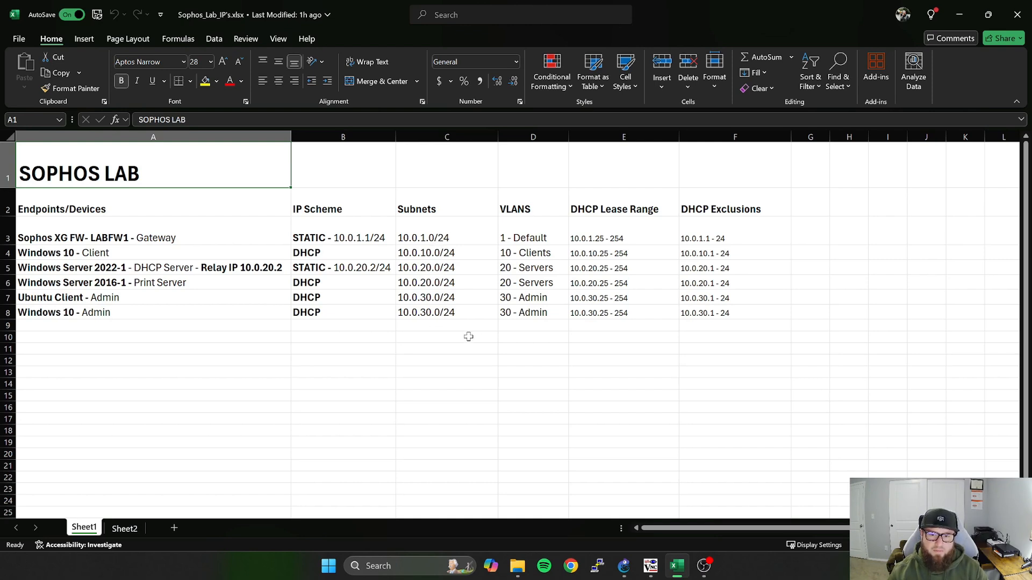
pyautogui.hotkey('alt', 'Tab')
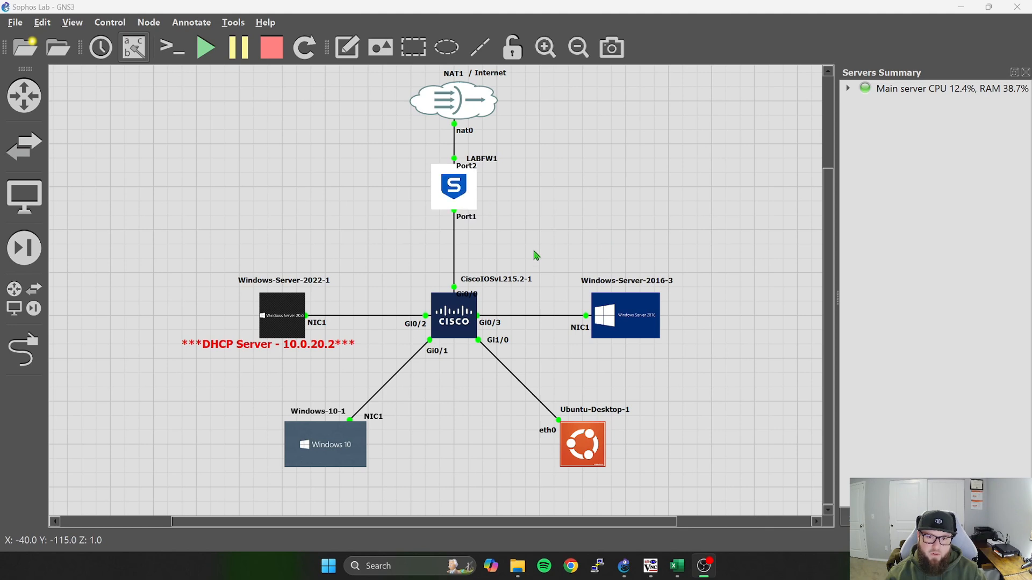
pyautogui.doubleClick(285, 317)
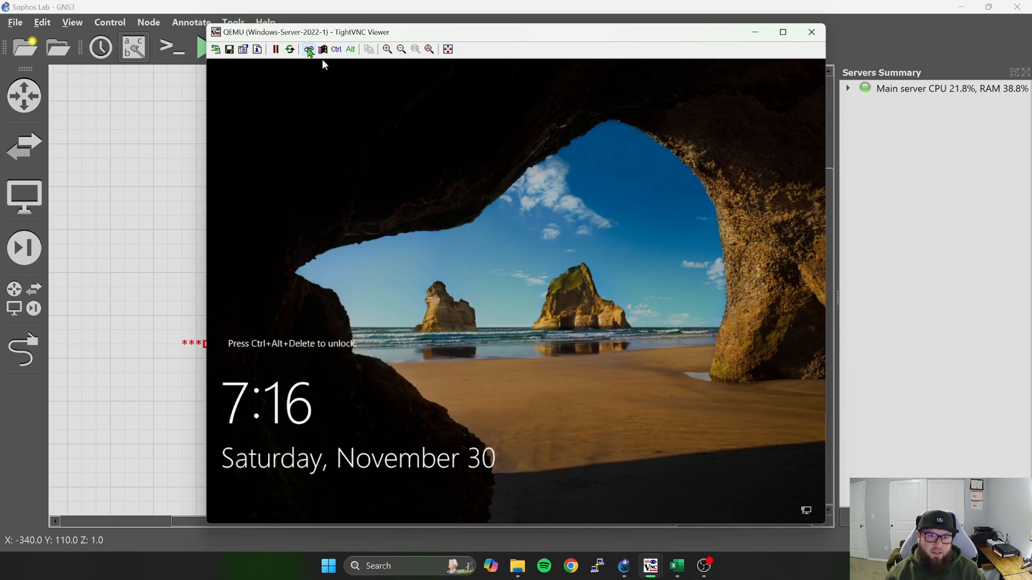
pyautogui.click(309, 50)
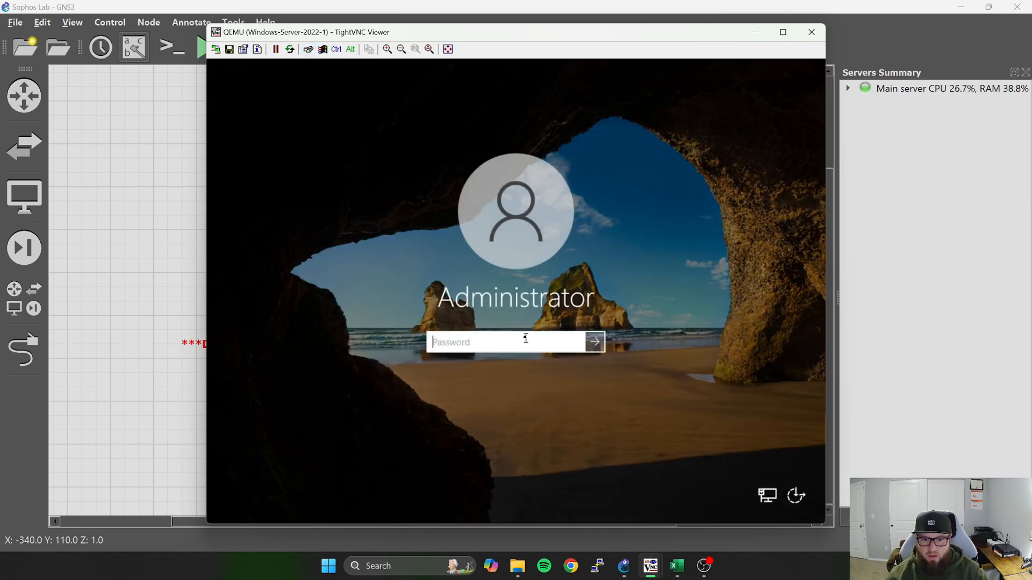
pyautogui.write('P@')
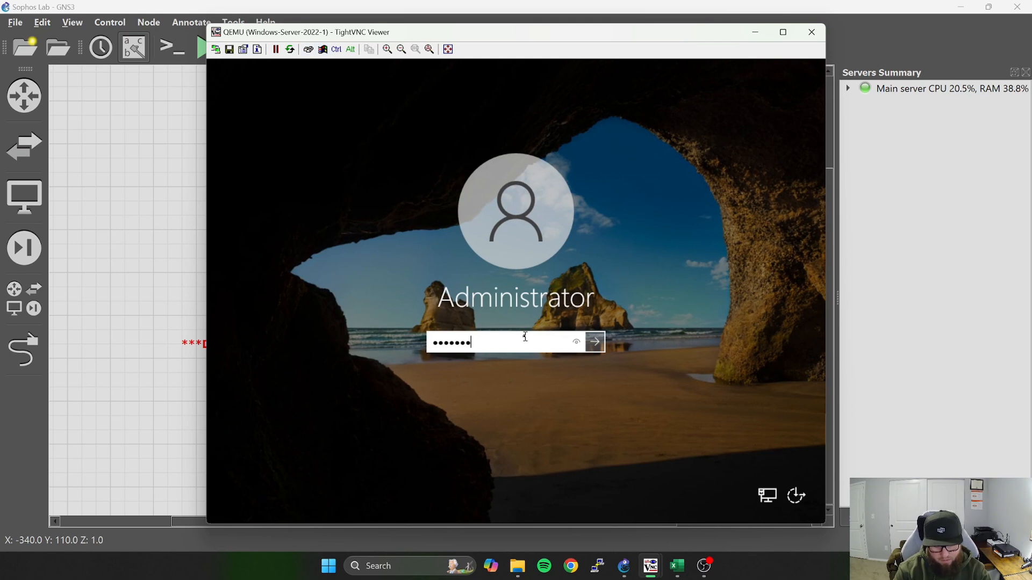
pyautogui.press('Return')
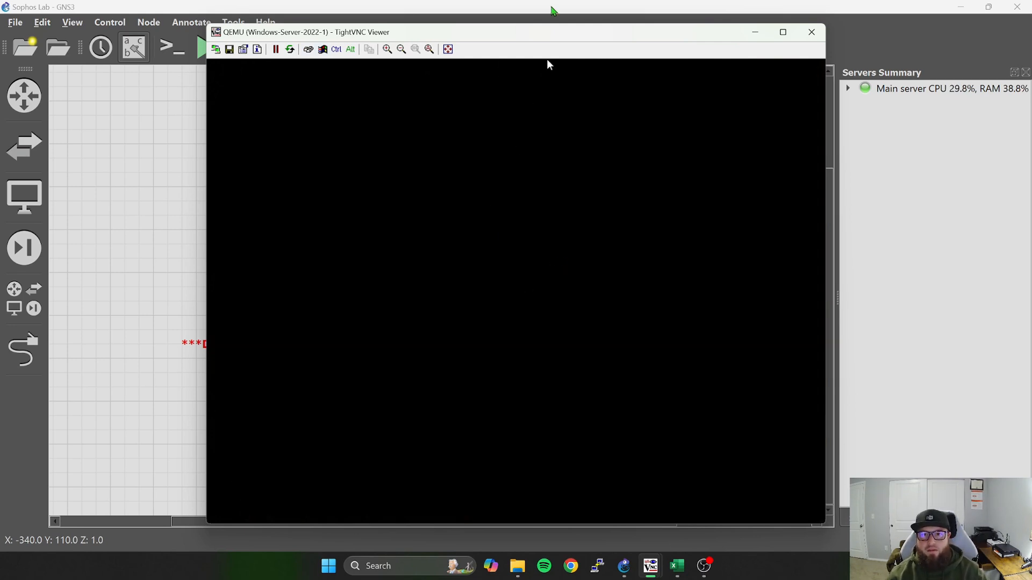
# Find and open the DHCP management console on the server, and maximize its window.
pyautogui.moveTo(543, 34); pyautogui.dragTo(549, 23)
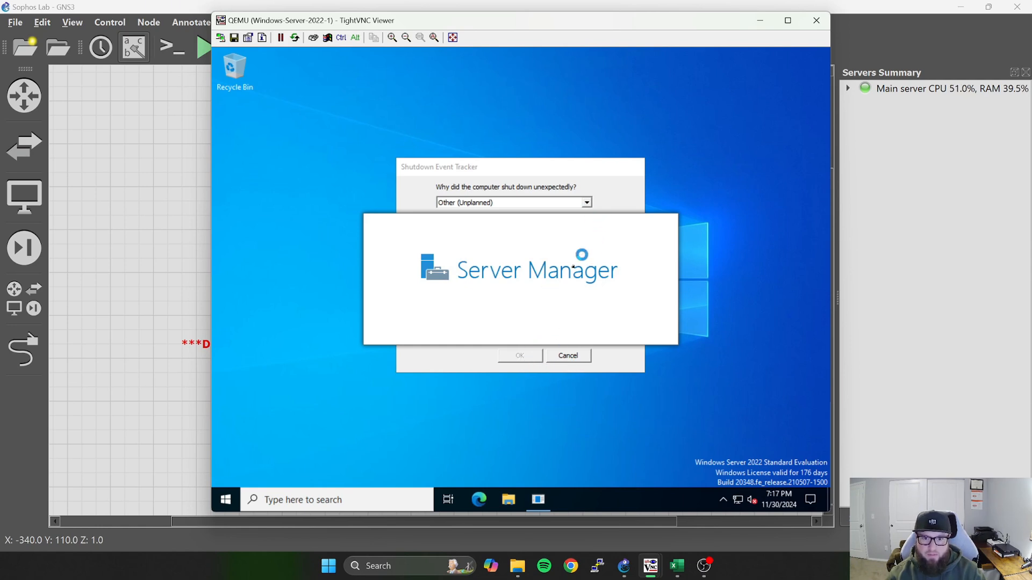
pyautogui.click(338, 501)
pyautogui.write('dhcp')
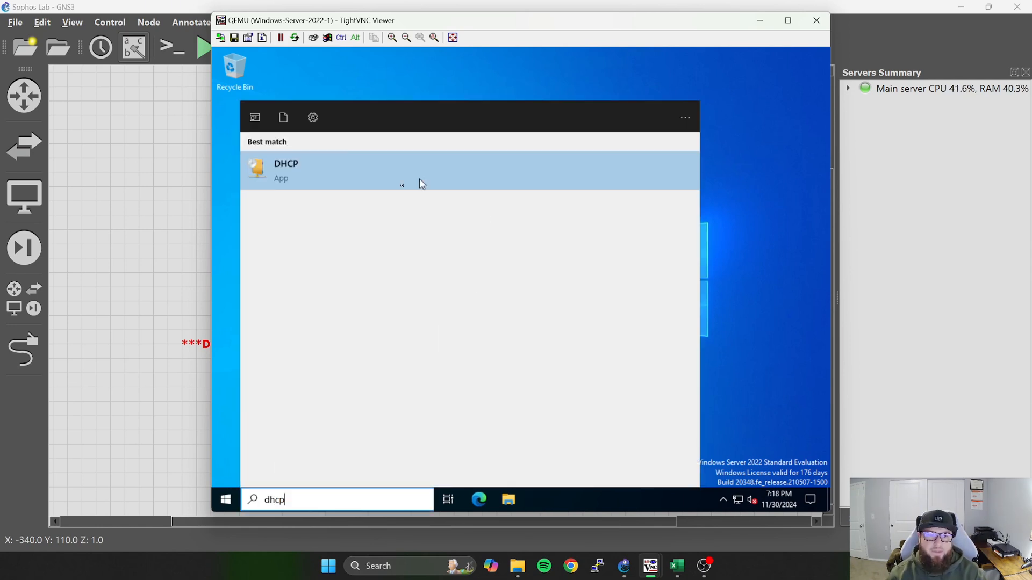
pyautogui.click(365, 166)
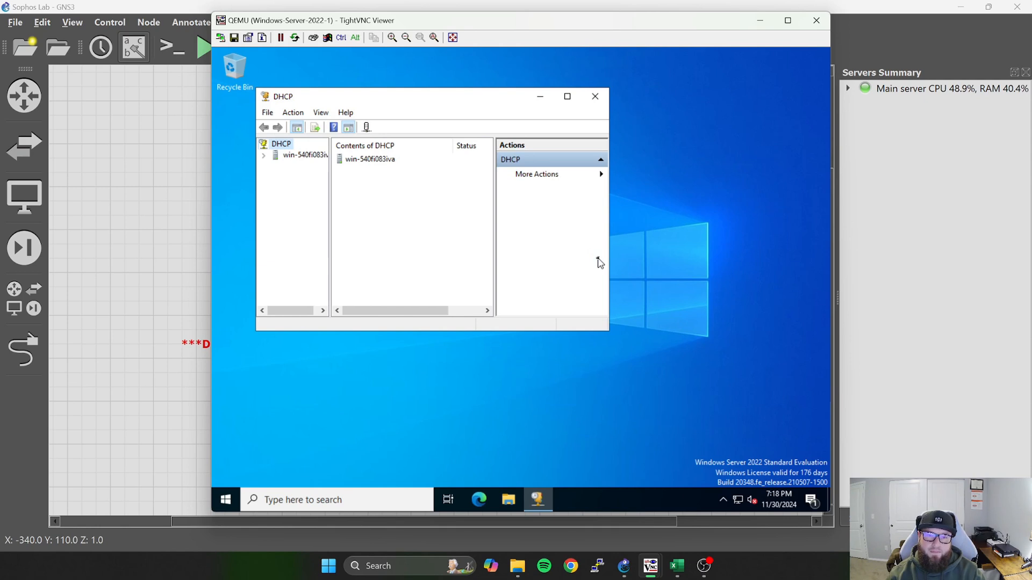
pyautogui.moveTo(329, 182); pyautogui.dragTo(372, 181)
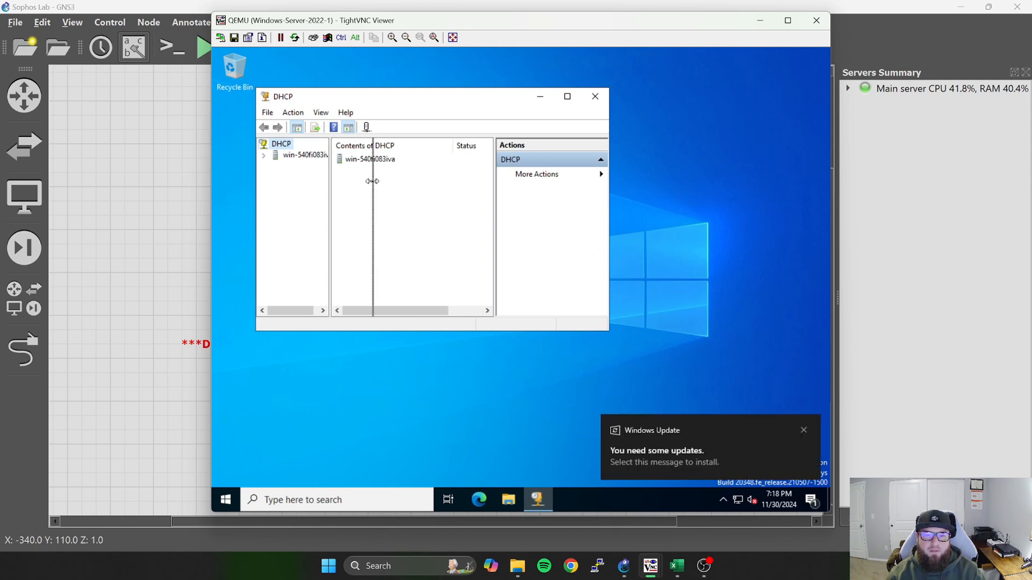
pyautogui.click(567, 97)
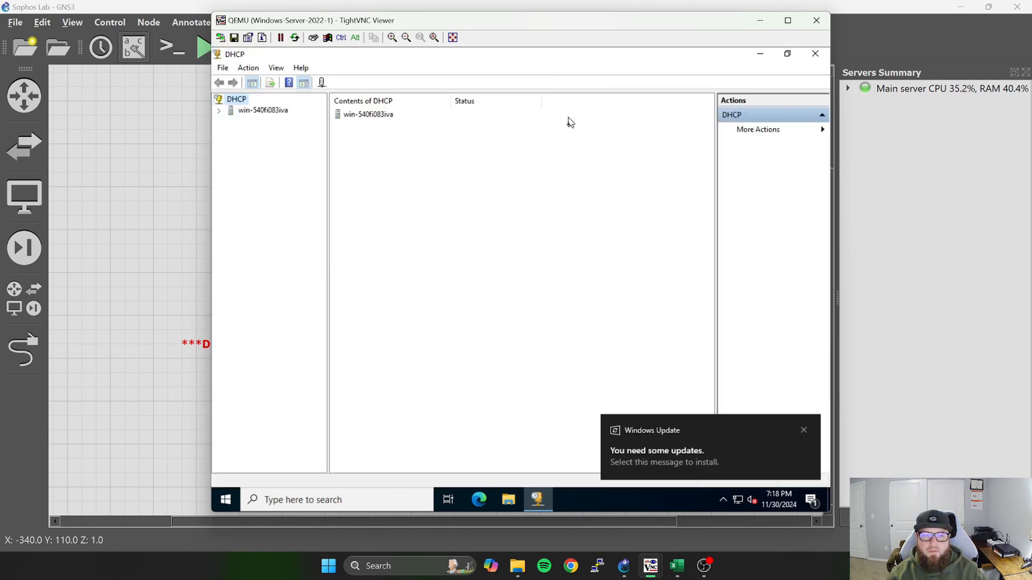
# Check the server's IP configuration by running ipconfig in a Command Prompt, and minimize the prompt.
pyautogui.click(367, 504)
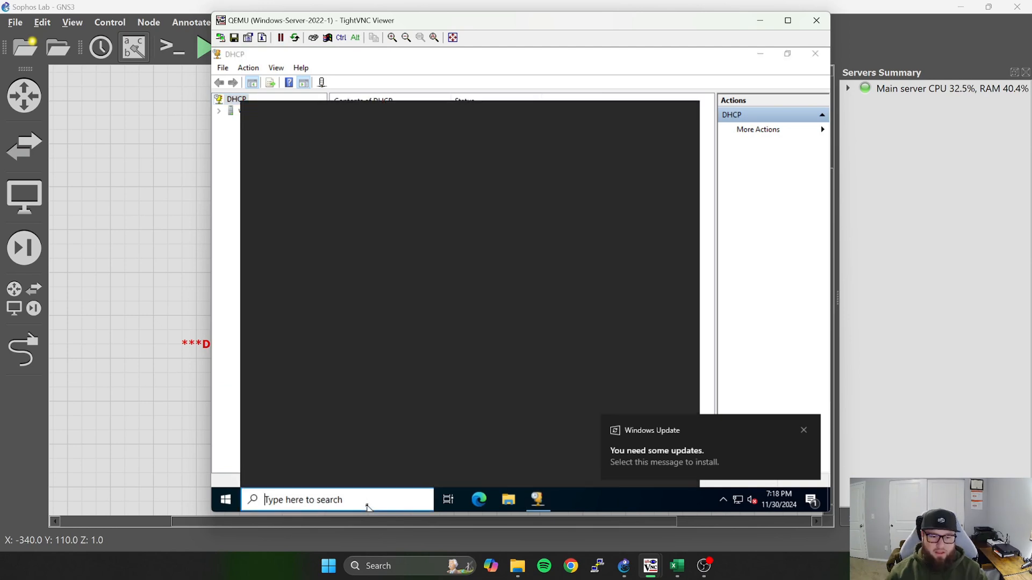
pyautogui.write('cm')
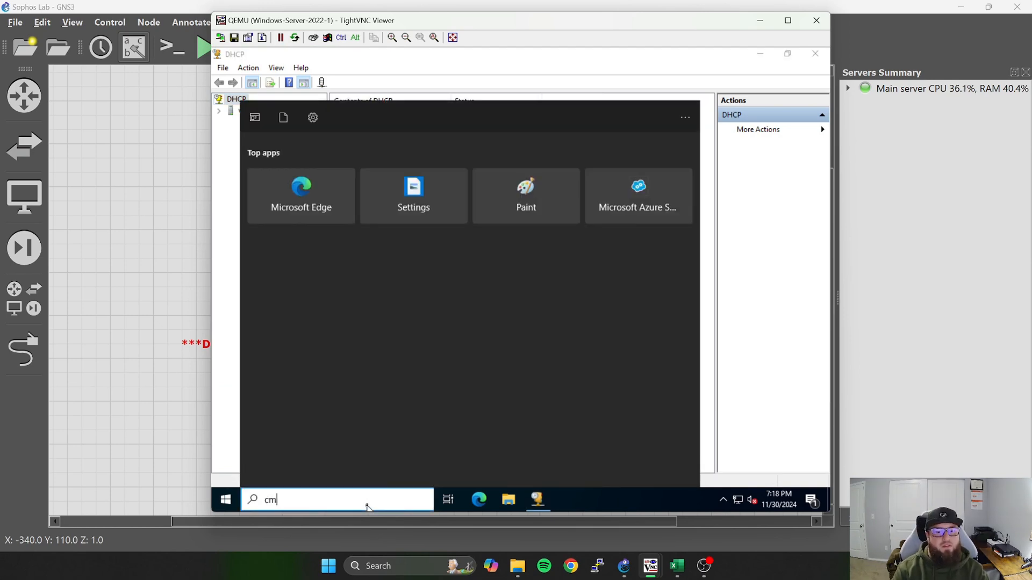
pyautogui.write('d')
pyautogui.press('Return')
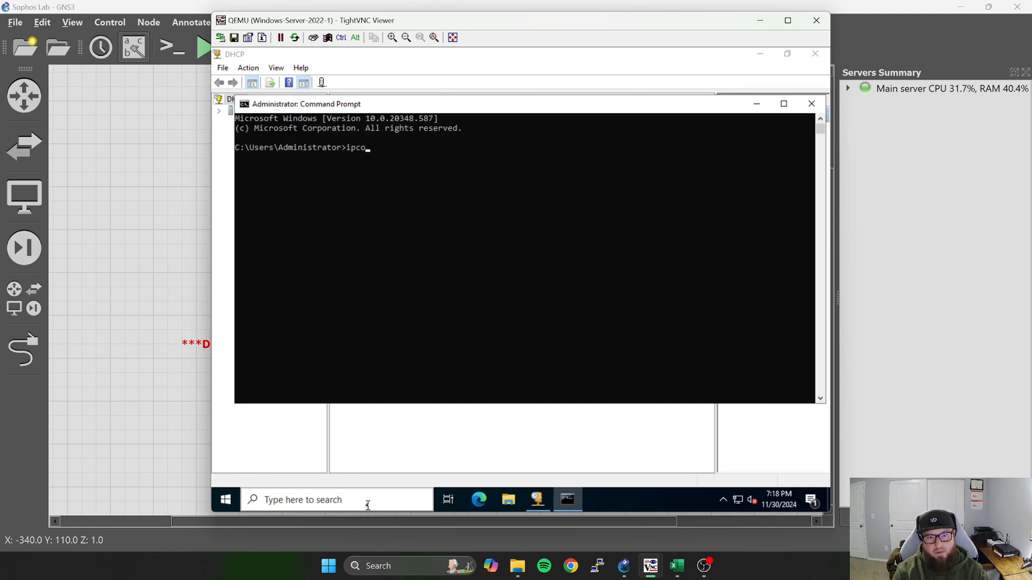
pyautogui.write('ipconfg')
pyautogui.press('BackSpace')
pyautogui.write('ig')
pyautogui.press('Return')
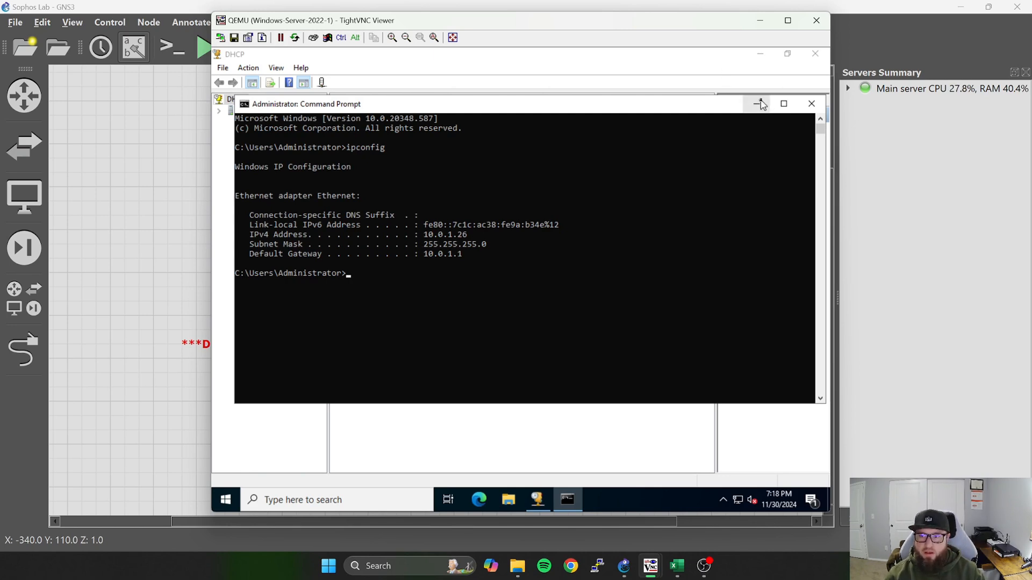
pyautogui.click(757, 103)
# Look up the relay IP and IP scheme planned for Windows Server 2022-1 in the Excel workbook, and return to the server.
pyautogui.click(676, 566)
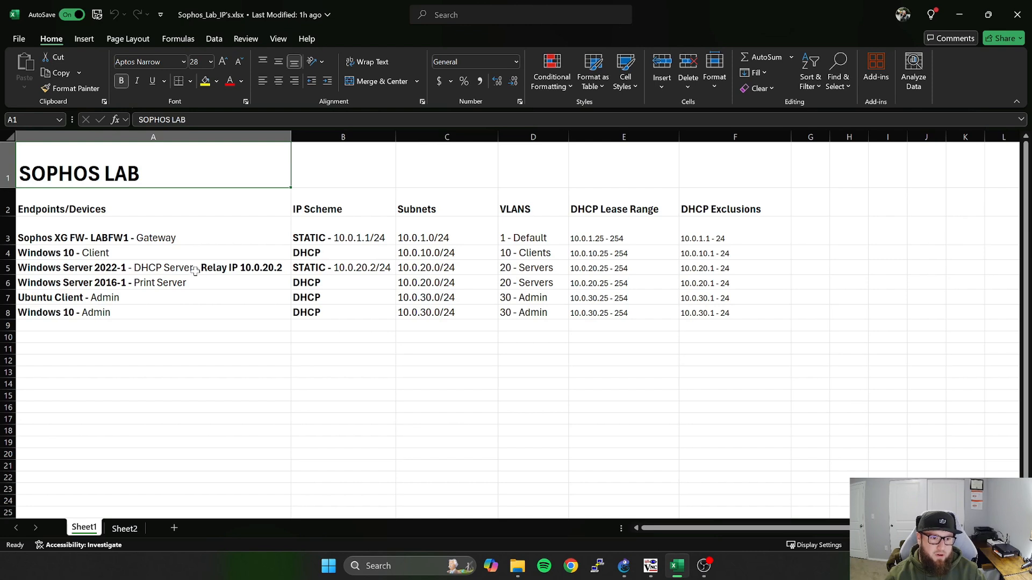
pyautogui.click(177, 270)
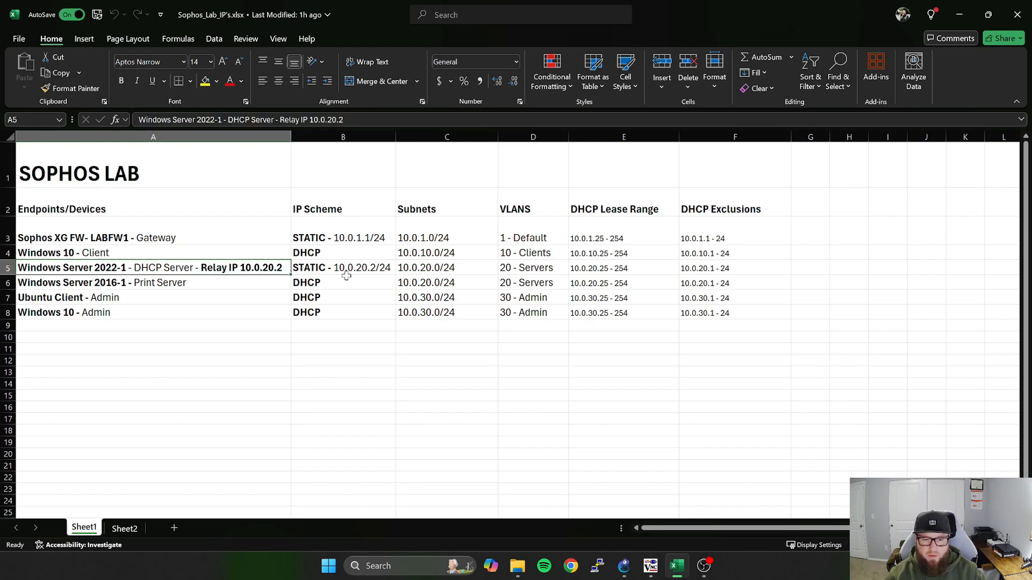
pyautogui.click(308, 268)
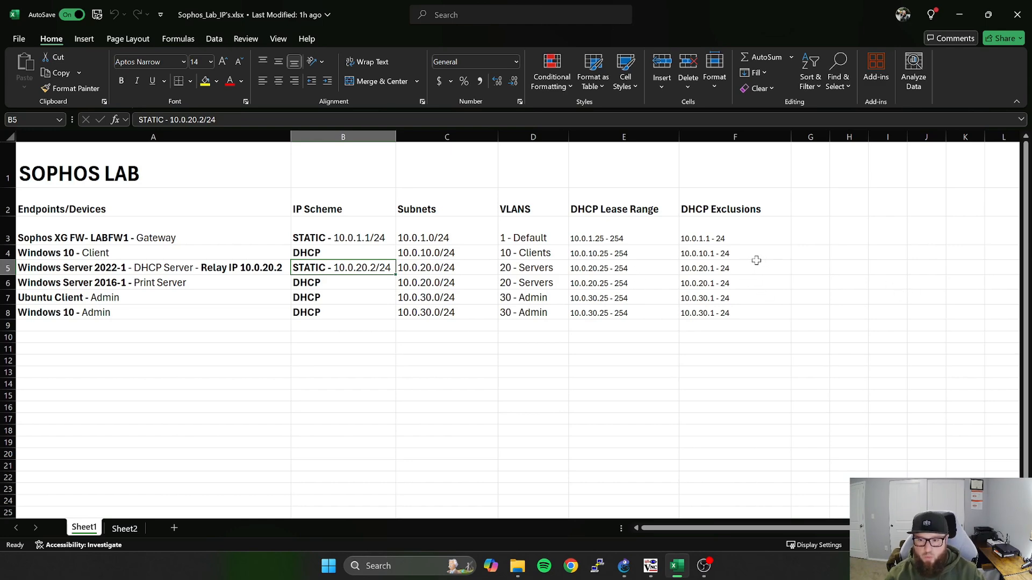
pyautogui.hotkey('alt', 'Tab')
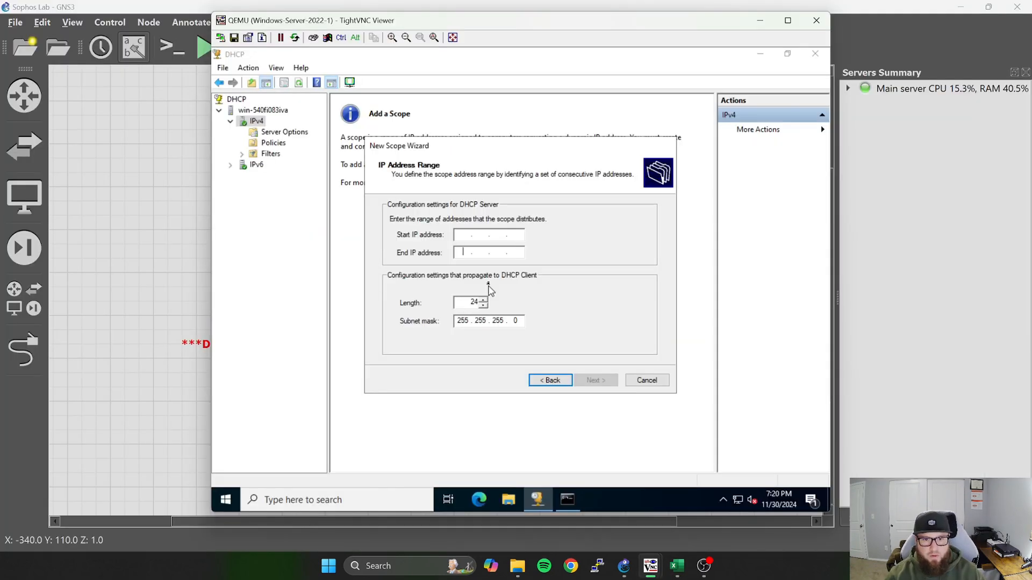
# Set the Clients scope's address range to 10.0.10.1 through 10.0.10.254 and continue to the exclusions.
pyautogui.click(466, 235)
pyautogui.write('10 ')
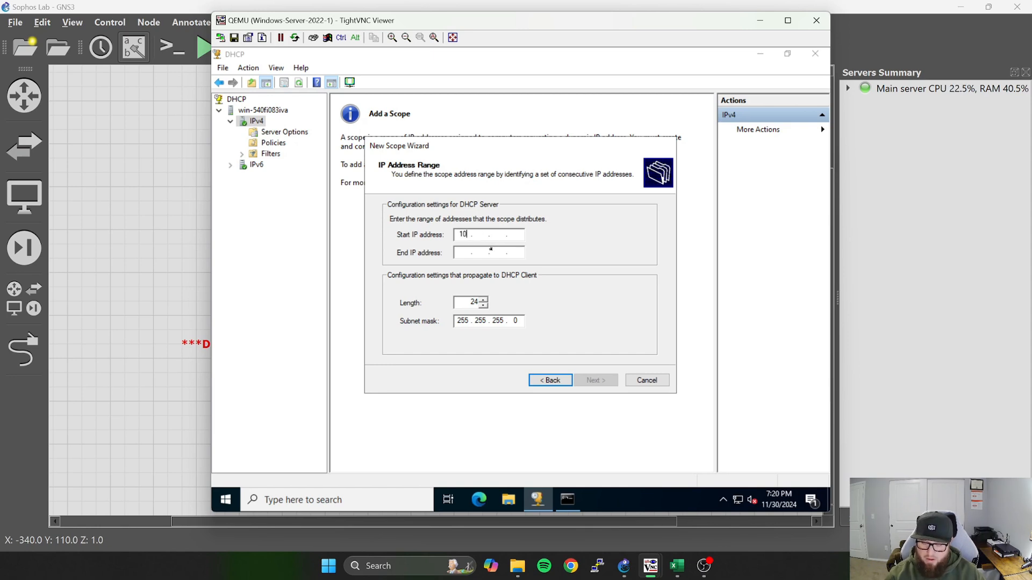
pyautogui.write('. 0')
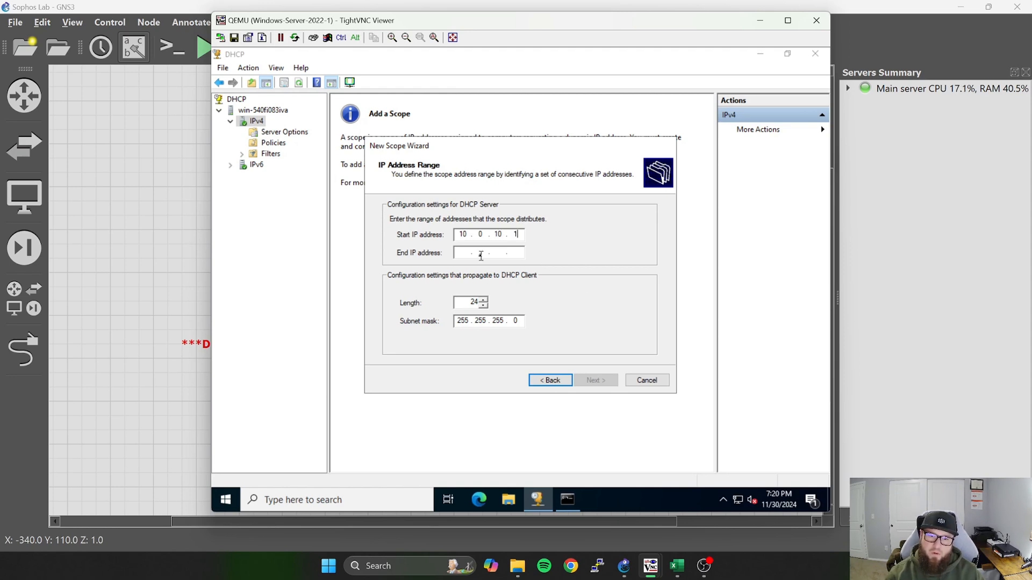
pyautogui.click(467, 255)
pyautogui.write('10')
pyautogui.press('Return')
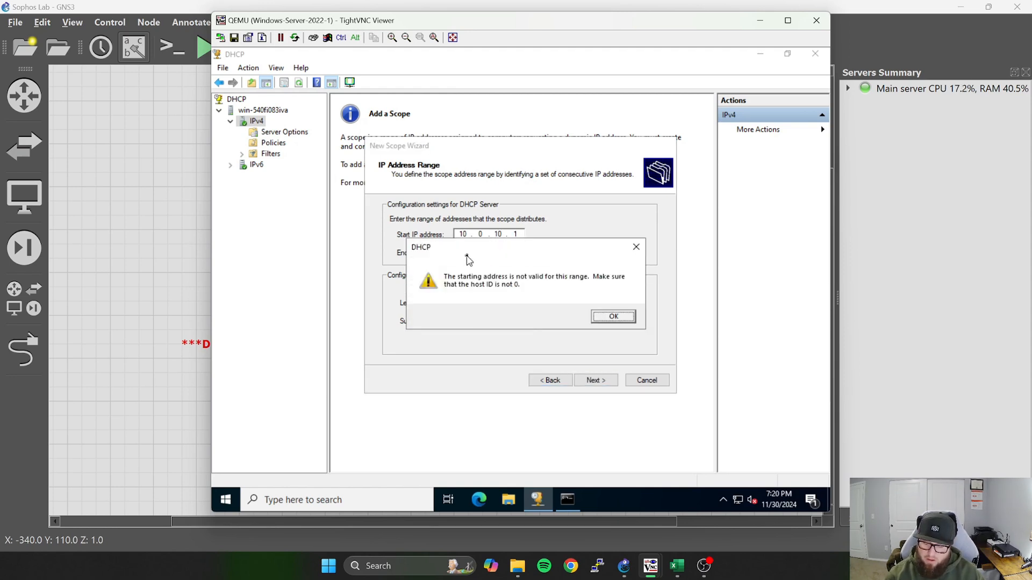
pyautogui.click(612, 317)
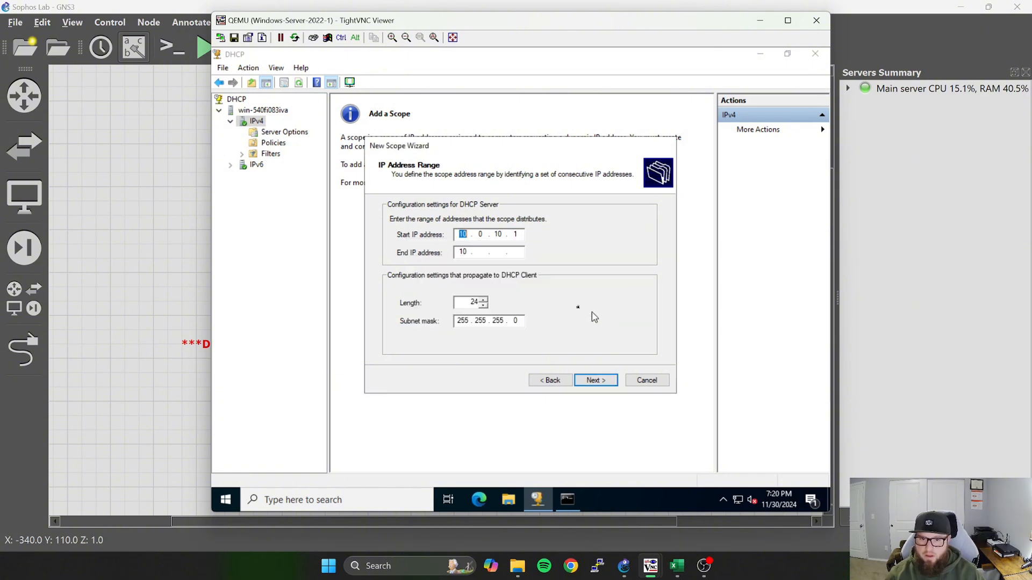
pyautogui.click(481, 253)
pyautogui.write('0 . ')
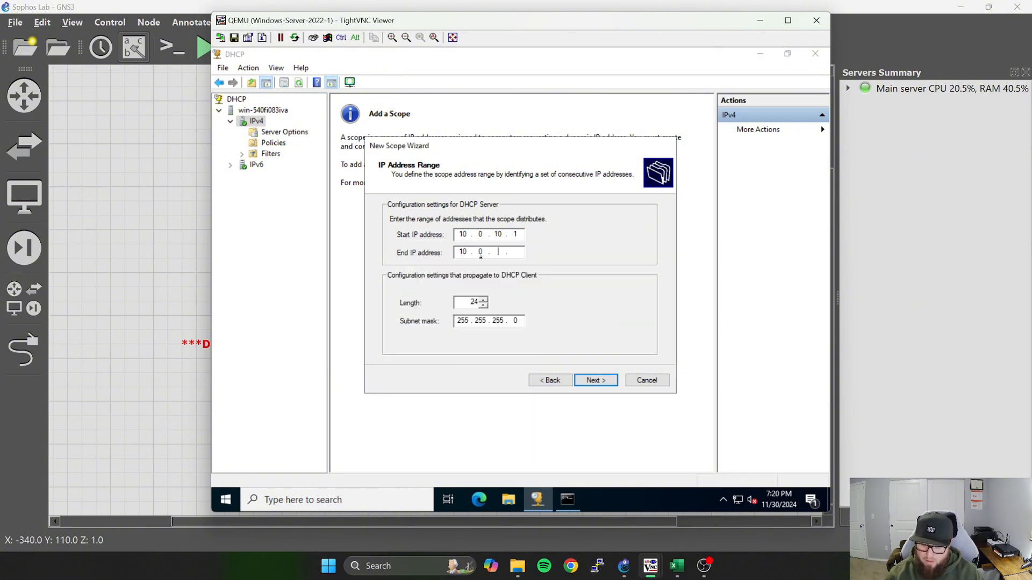
pyautogui.write('10 . 254')
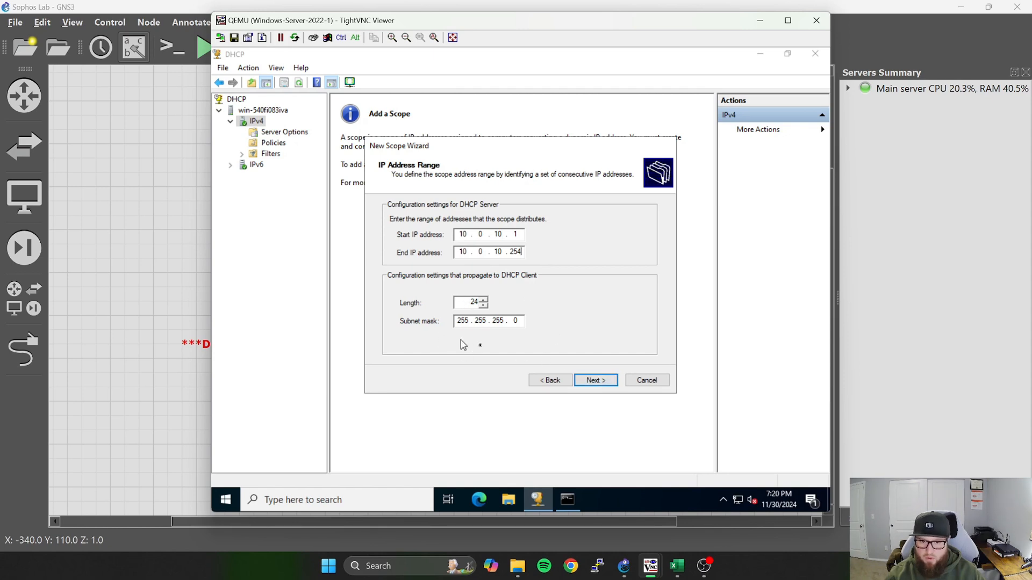
pyautogui.click(595, 381)
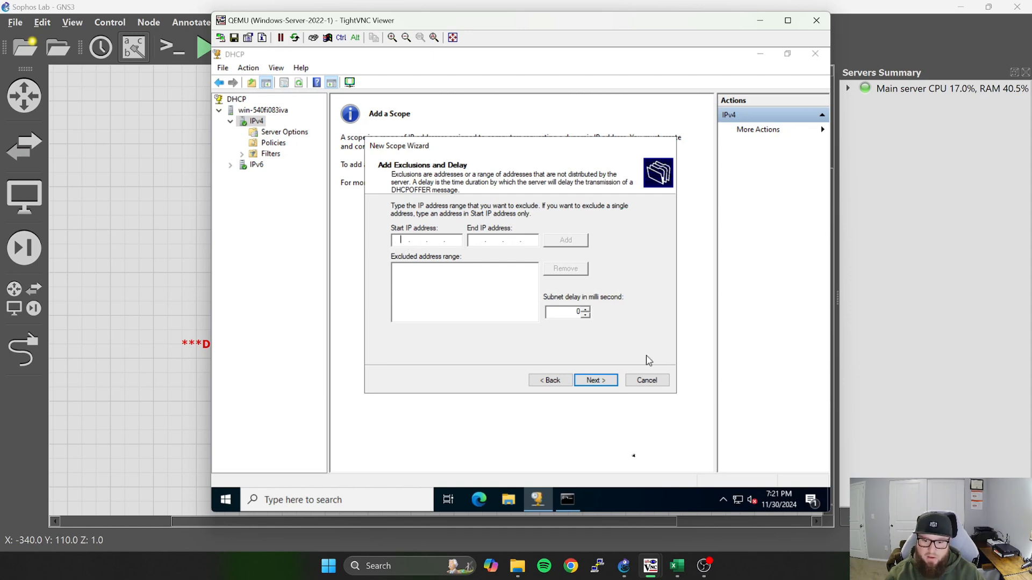
# Look up the planned DHCP exclusions in the Excel workbook, and exclude 10.0.10.1 to 10.0.10.24 from the Clients scope.
pyautogui.click(676, 566)
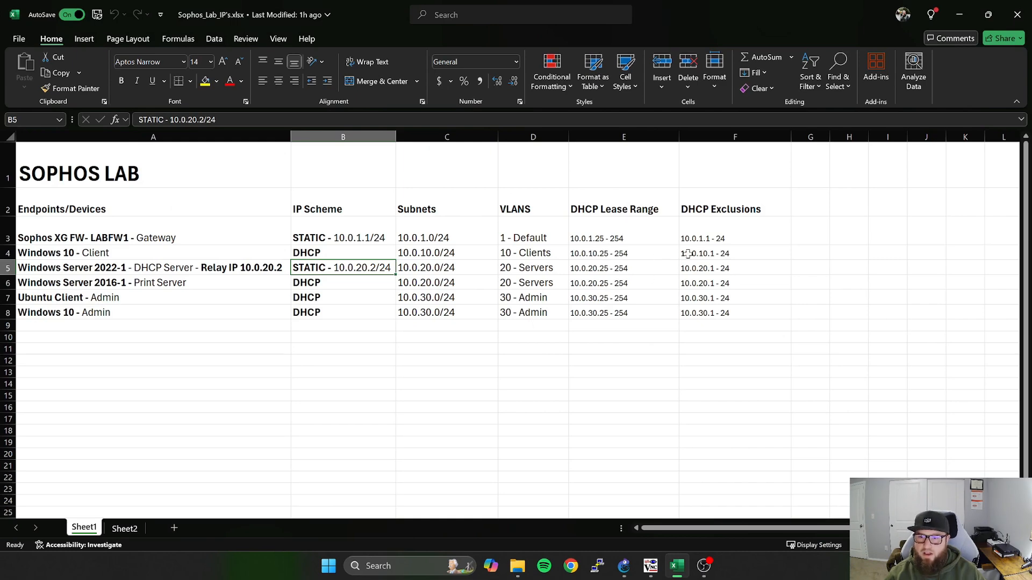
pyautogui.click(959, 15)
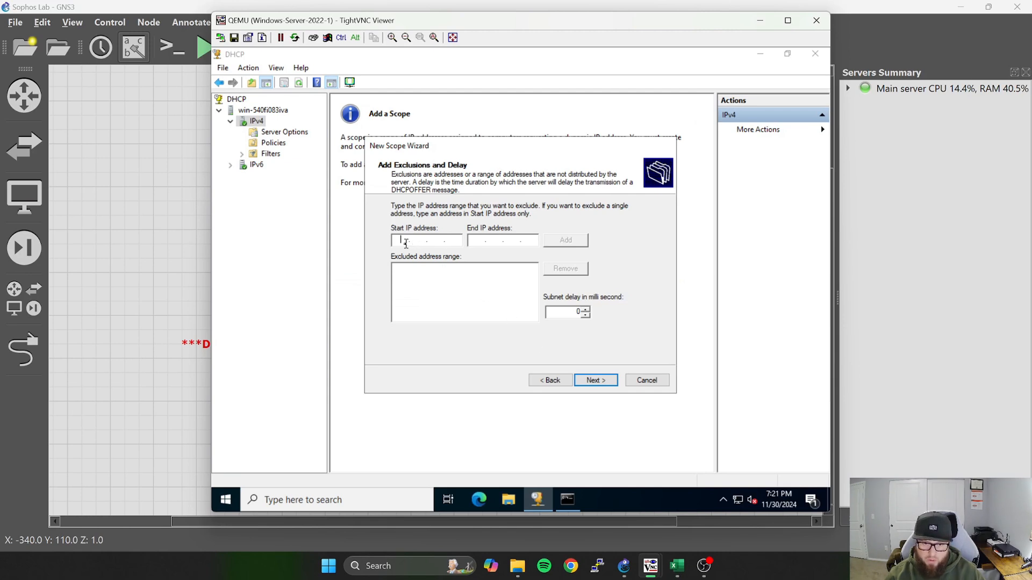
pyautogui.write('10.0.10.1')
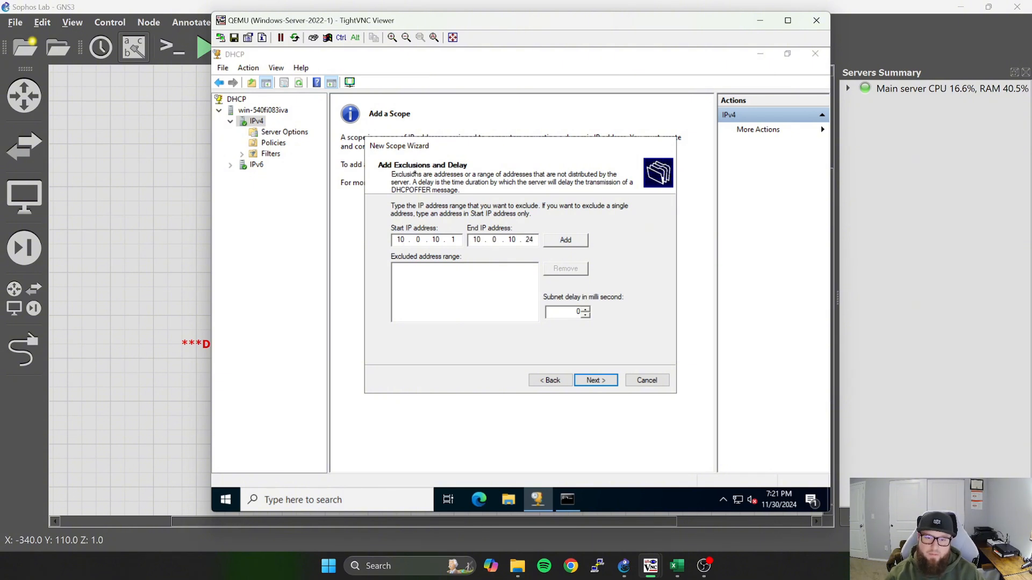
pyautogui.click(562, 241)
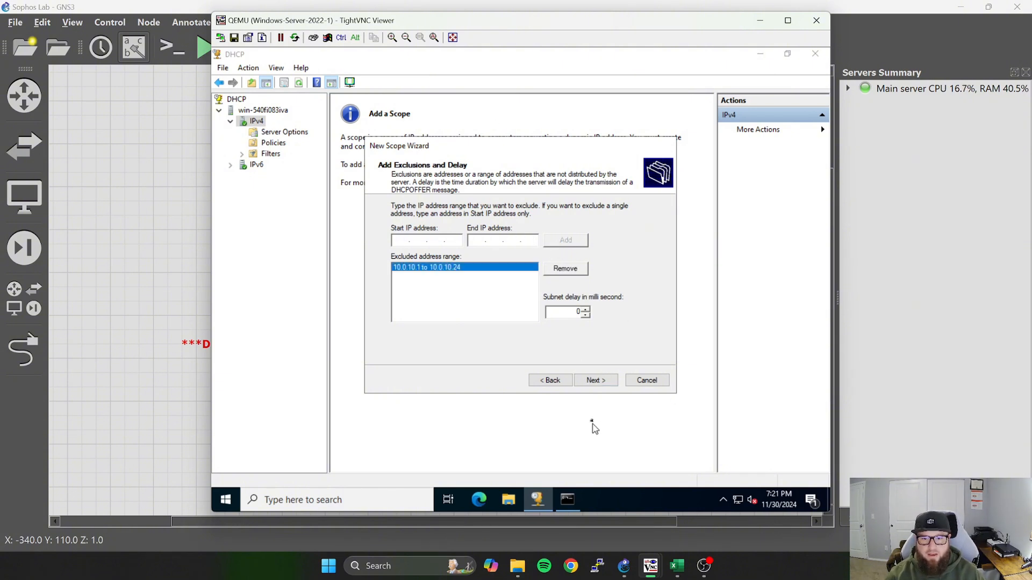
pyautogui.click(595, 381)
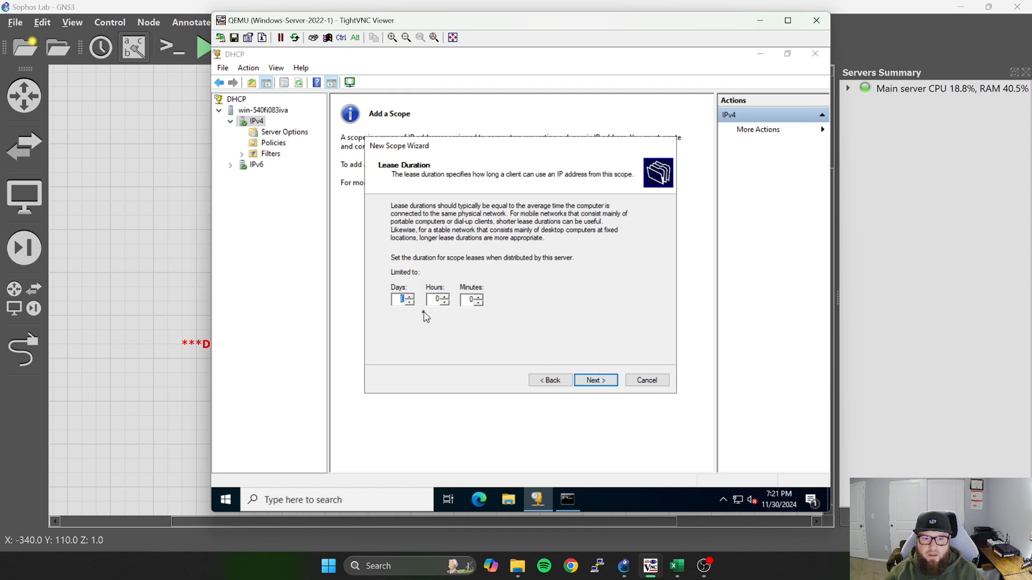
# Accept the default lease duration, and configure the scope's DHCP options with 10.0.10.1 as the router (default gateway).
pyautogui.click(595, 381)
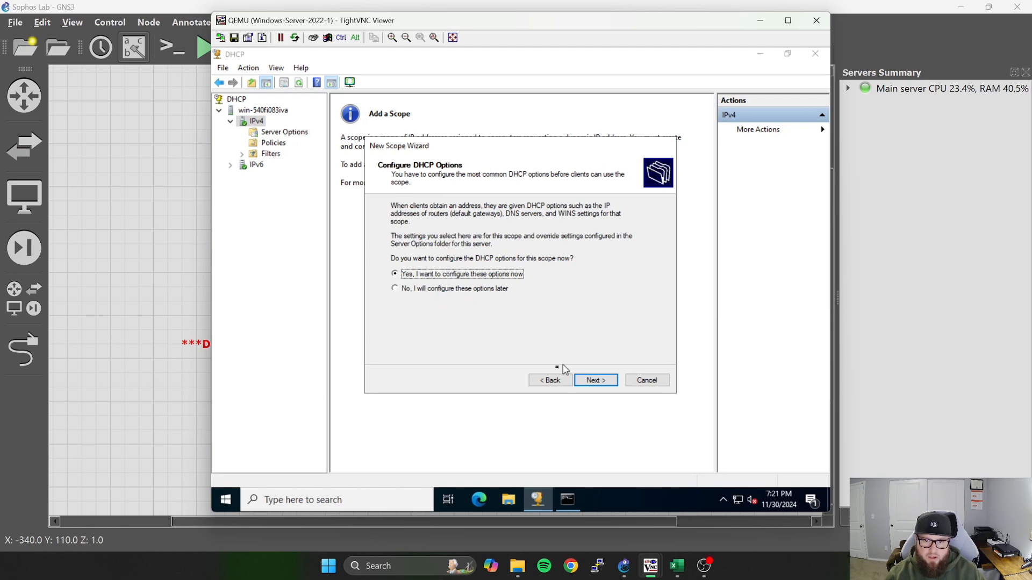
pyautogui.click(601, 381)
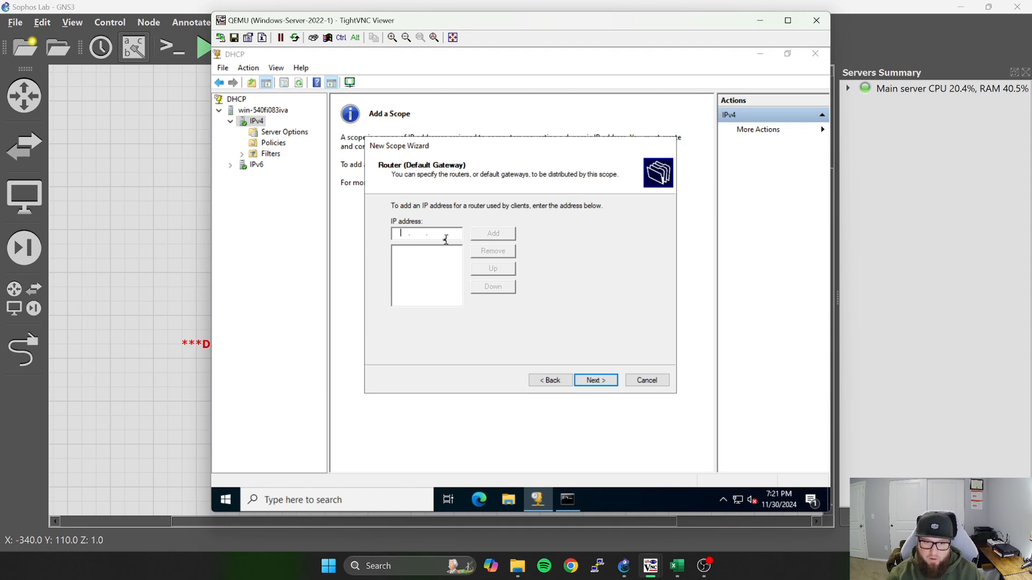
pyautogui.write('10.0.10.1')
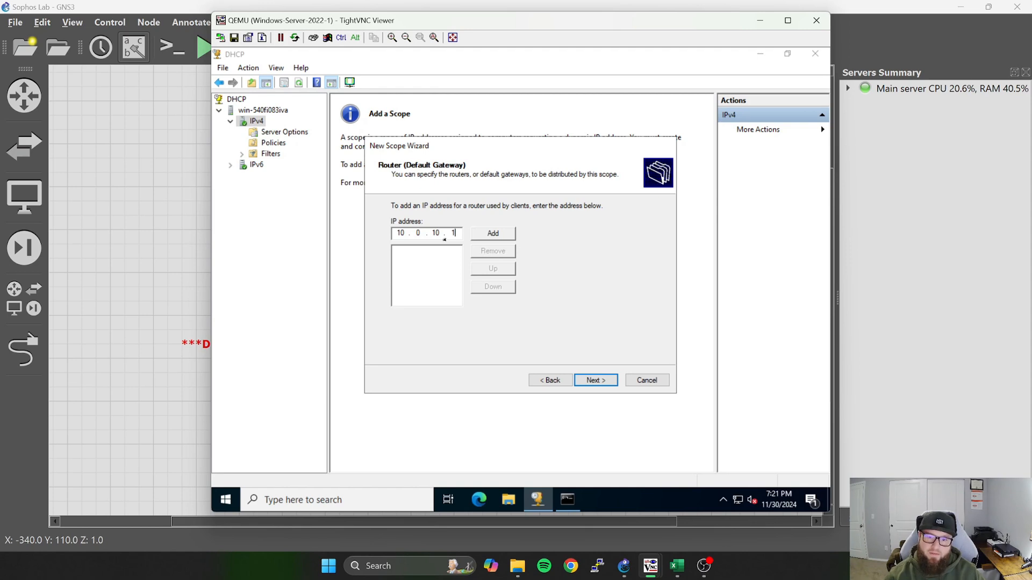
pyautogui.click(482, 235)
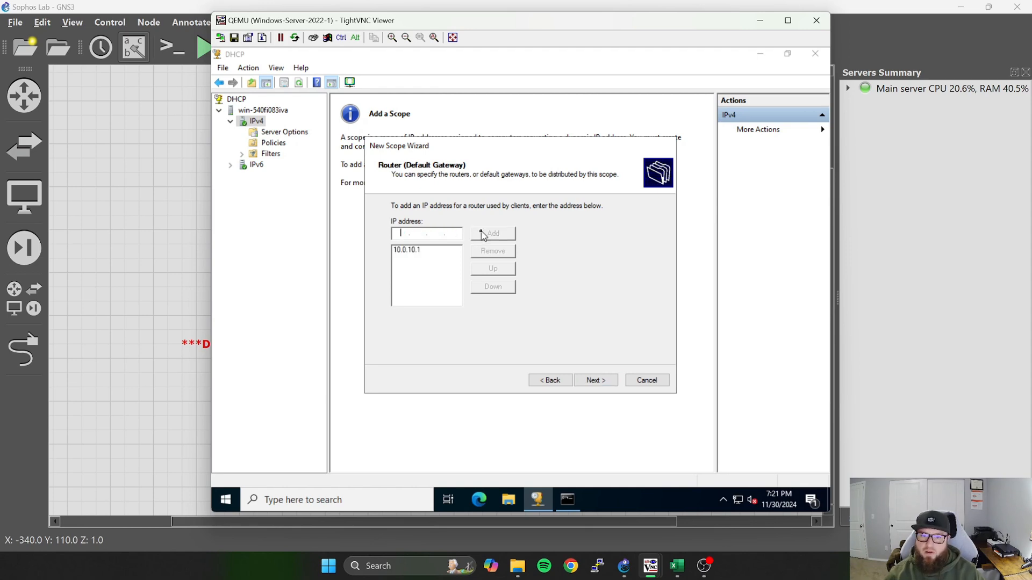
pyautogui.click(596, 381)
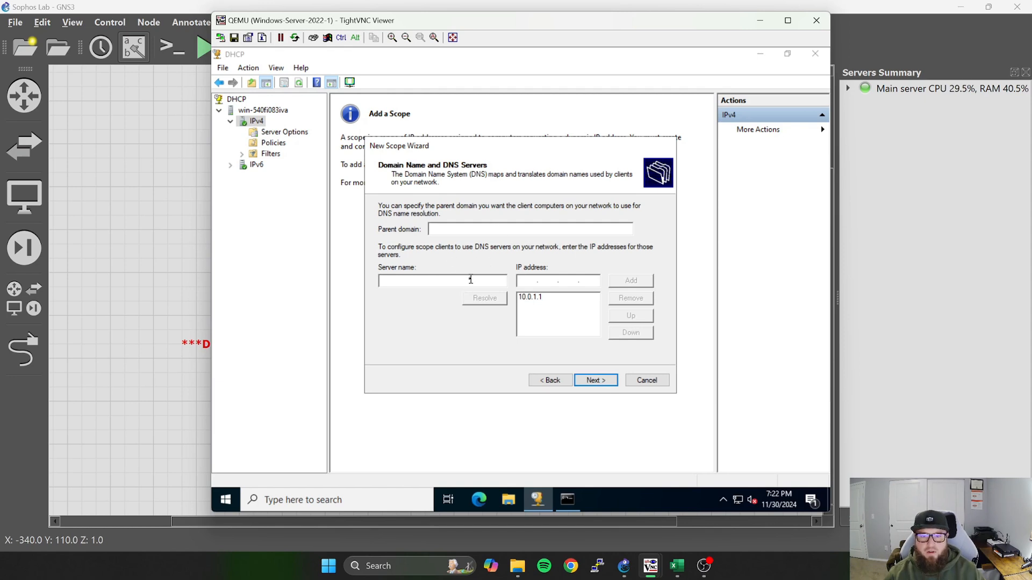
# Add 1.1.1.1 and 8.8.8.8 as DNS servers for the Clients scope.
pyautogui.click(540, 297)
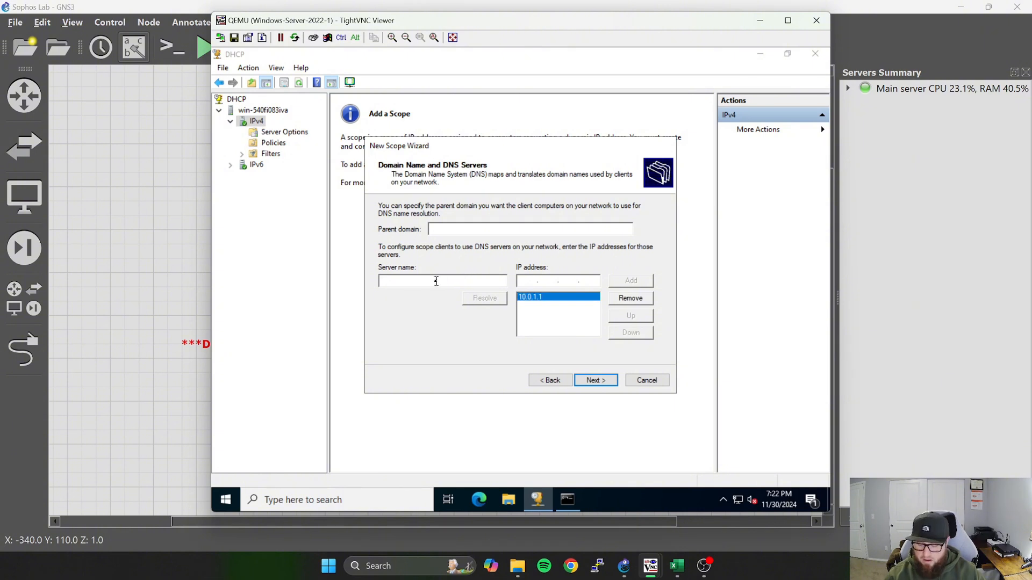
pyautogui.write('1.1')
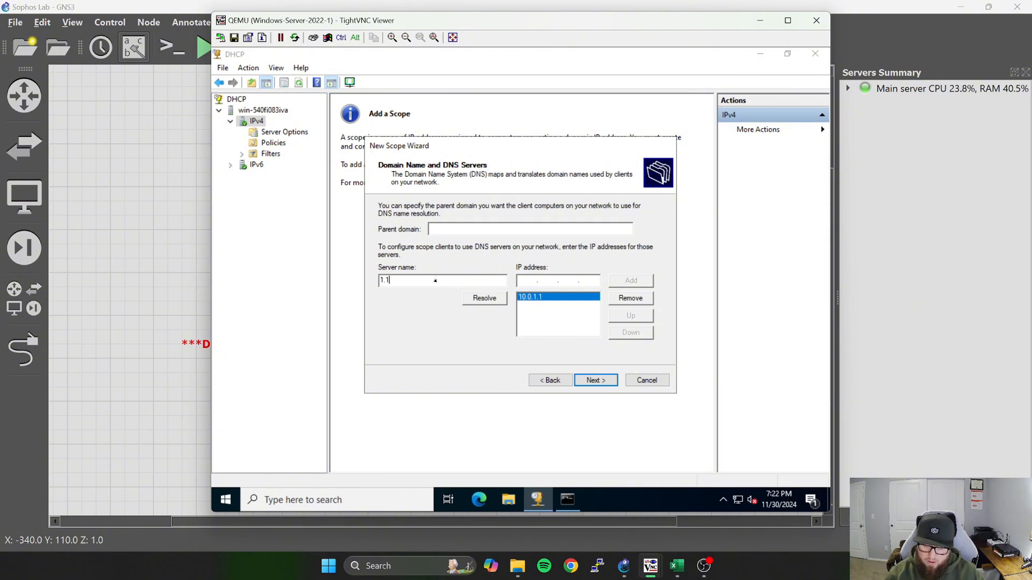
pyautogui.write('.1.1')
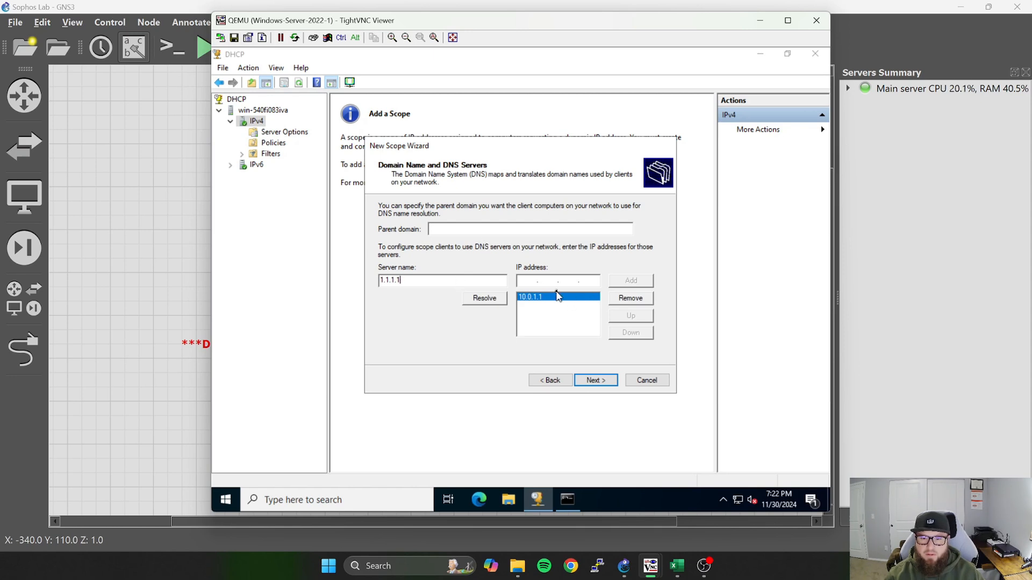
pyautogui.click(485, 298)
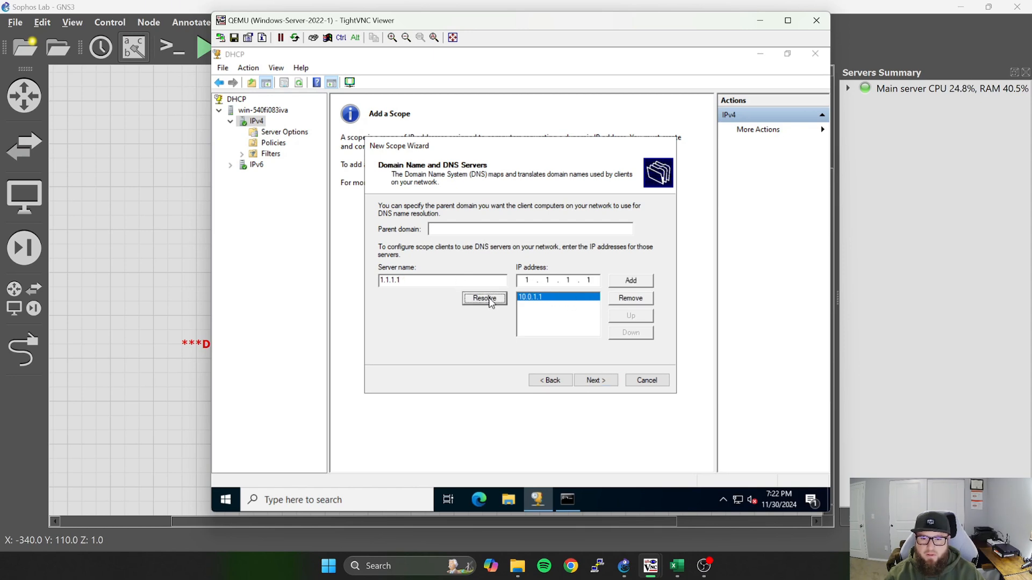
pyautogui.click(627, 281)
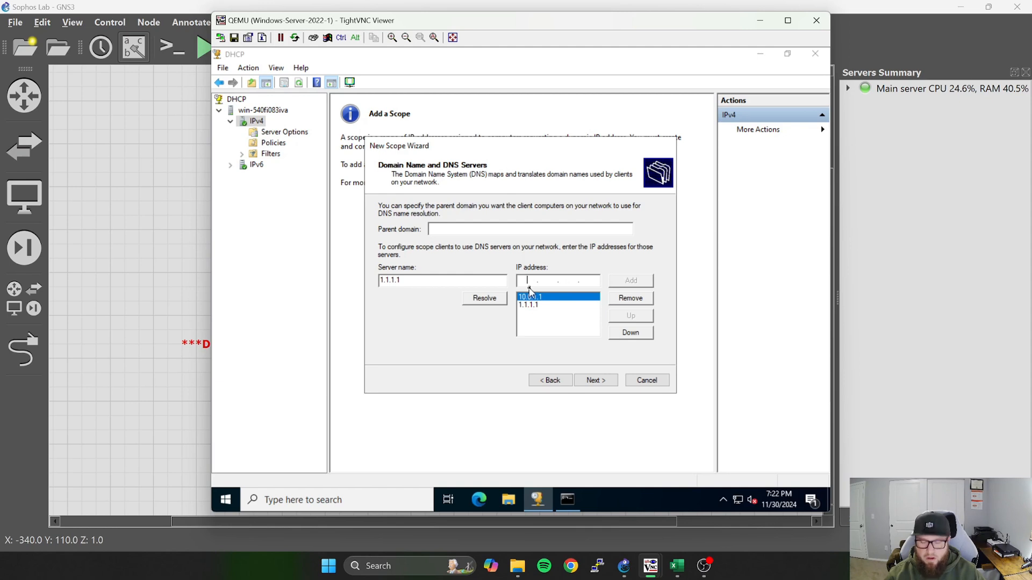
pyautogui.write('8.8.')
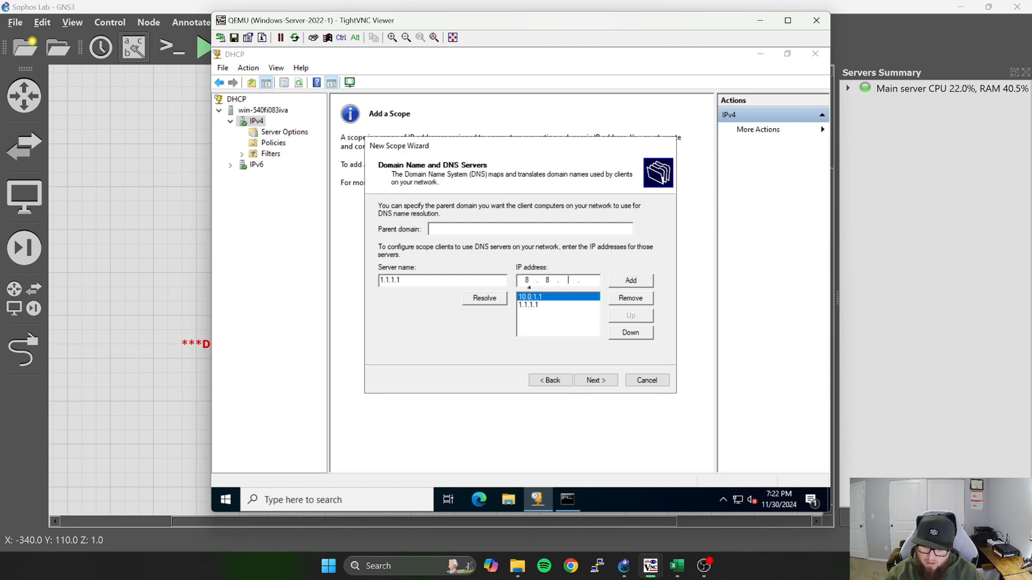
pyautogui.write('8.8')
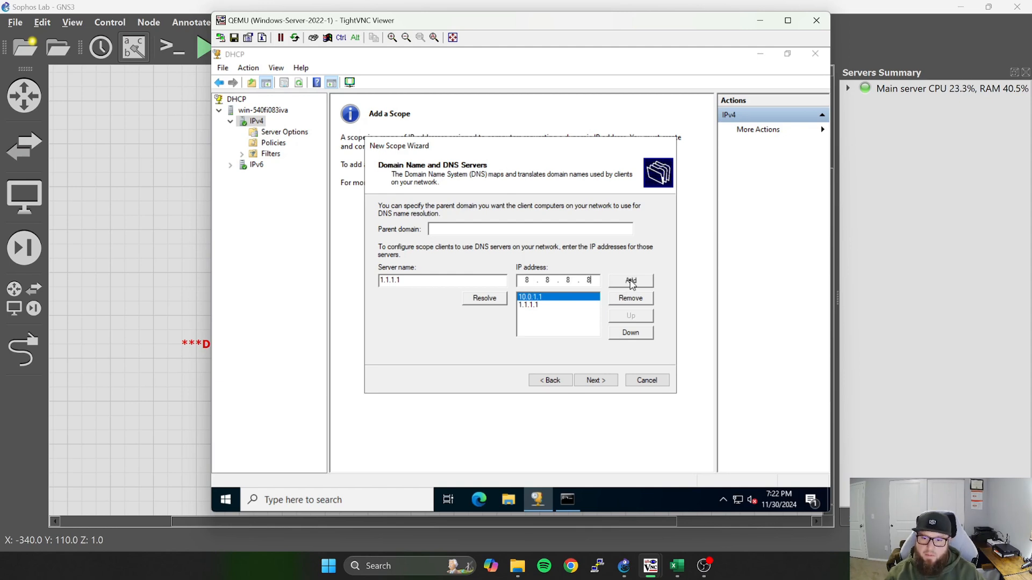
pyautogui.click(630, 281)
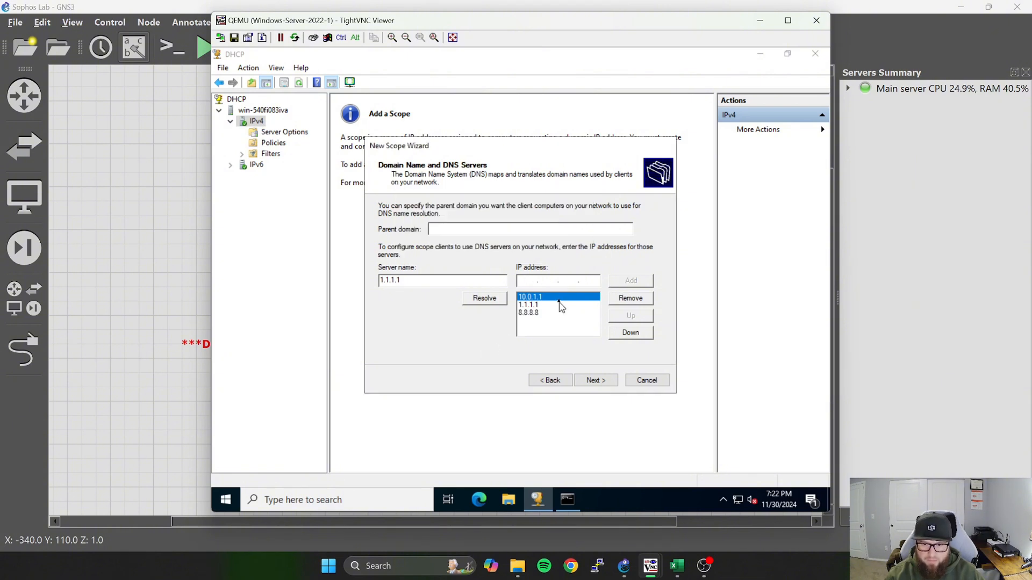
# Move 10.0.1.1 to the end of the scope's DNS server list and accept the DNS settings.
pyautogui.click(639, 337)
pyautogui.click(640, 337)
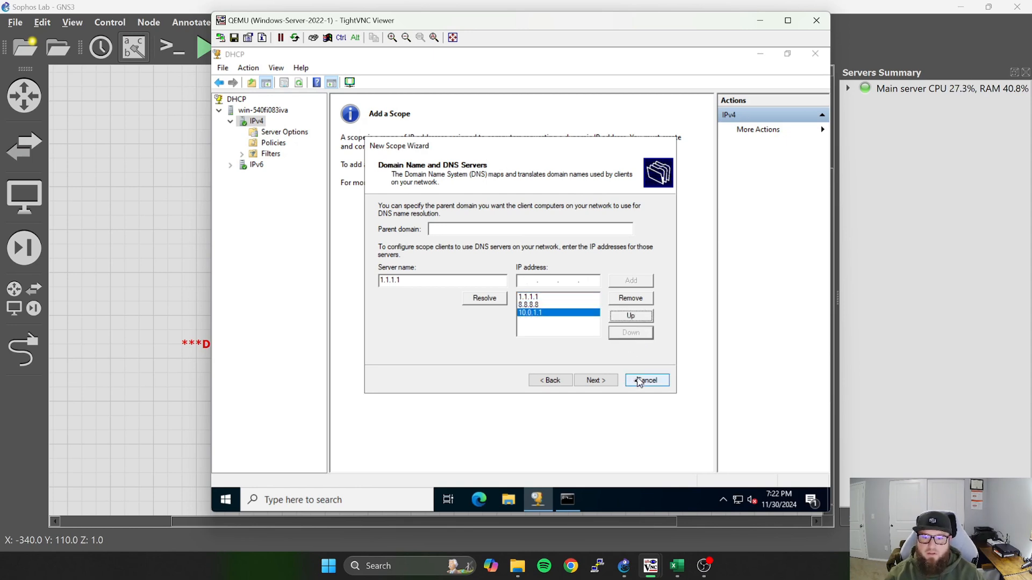
pyautogui.click(606, 381)
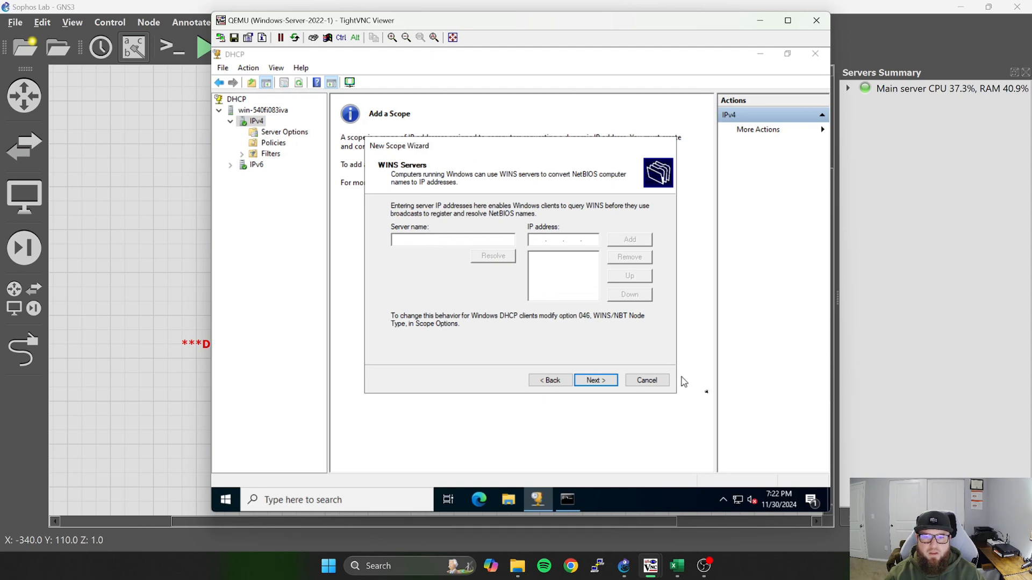
# Finish the Clients scope without WINS servers, activating it immediately, and refresh the DHCP console.
pyautogui.click(600, 383)
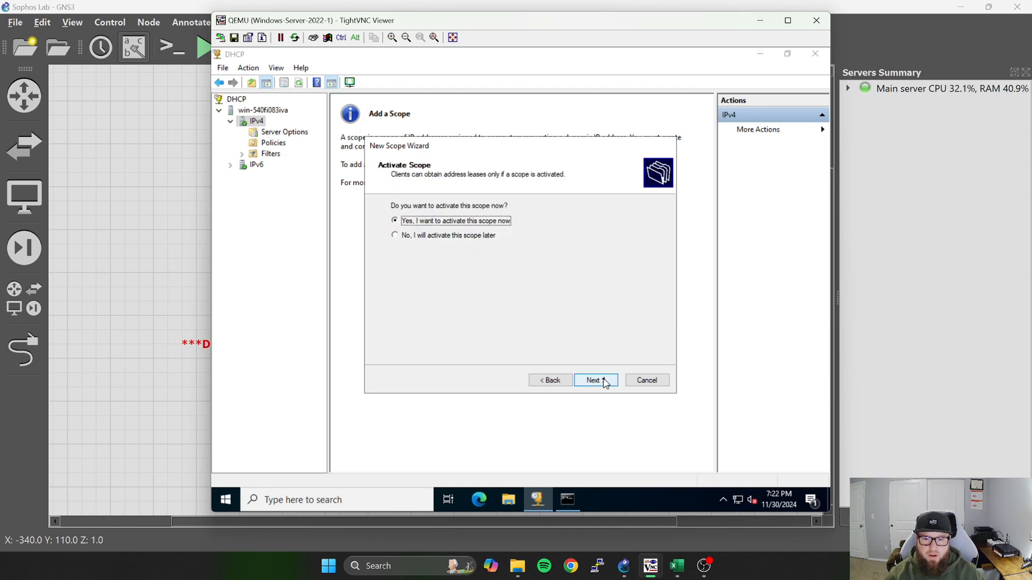
pyautogui.click(603, 381)
pyautogui.click(595, 381)
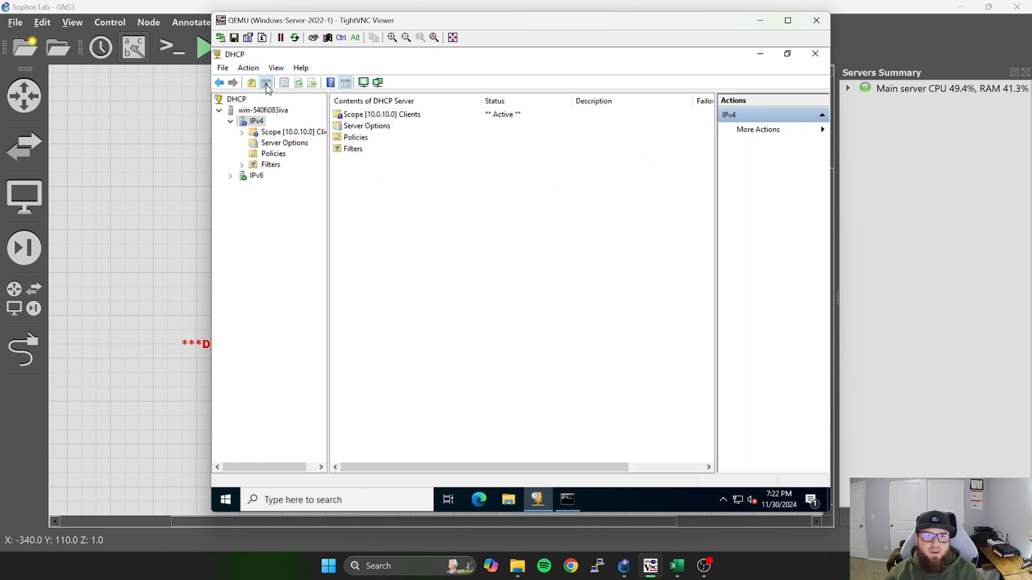
pyautogui.click(299, 83)
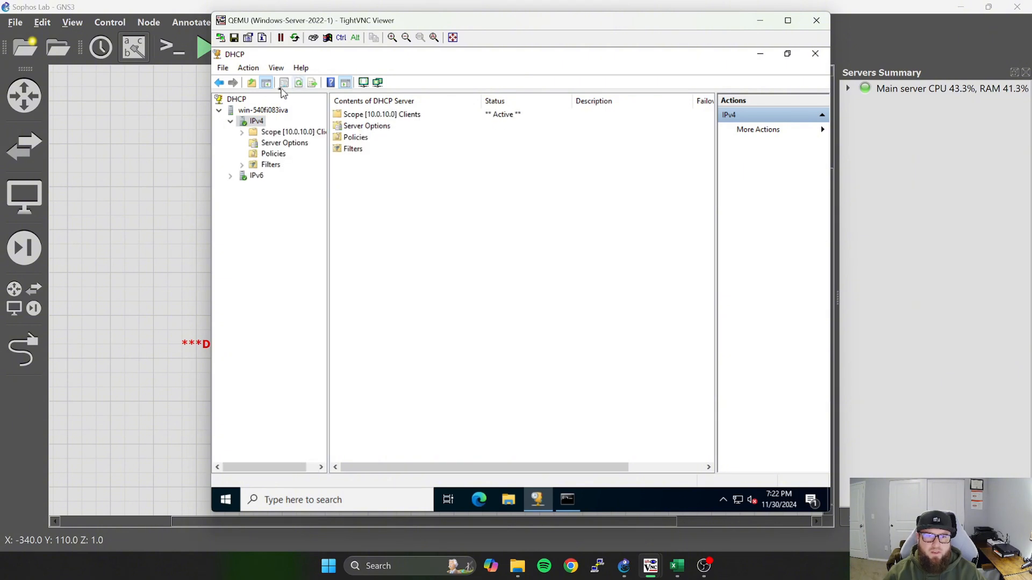
# Start another new IPv4 scope named Servers and continue to its address range.
pyautogui.rightClick(250, 124)
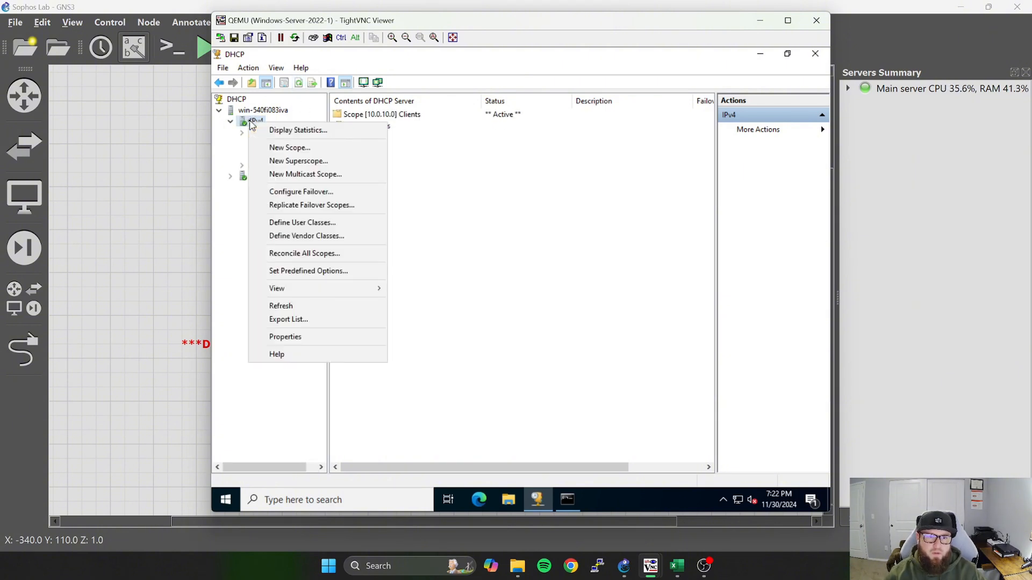
pyautogui.click(285, 145)
pyautogui.click(595, 380)
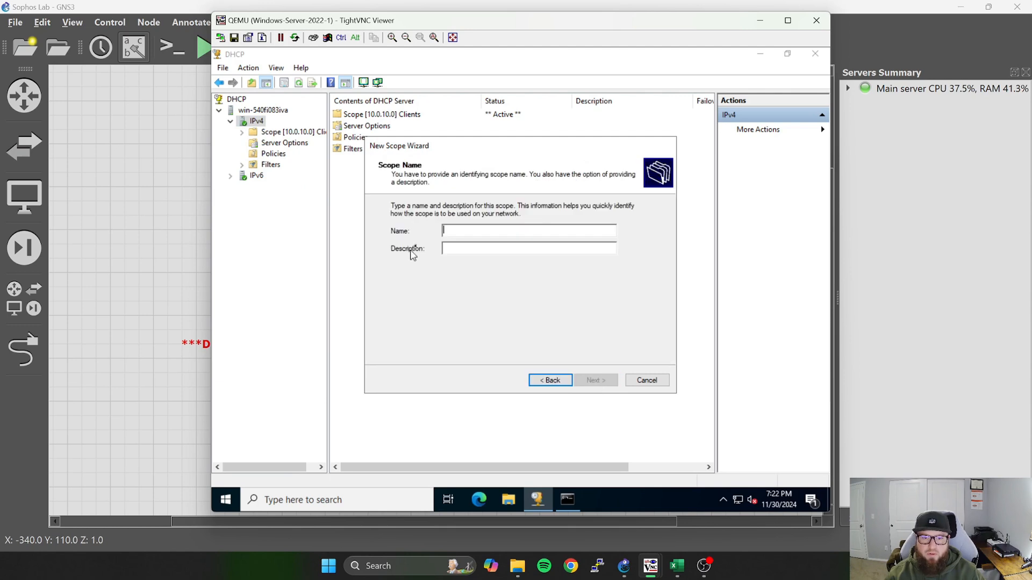
pyautogui.write('Servers')
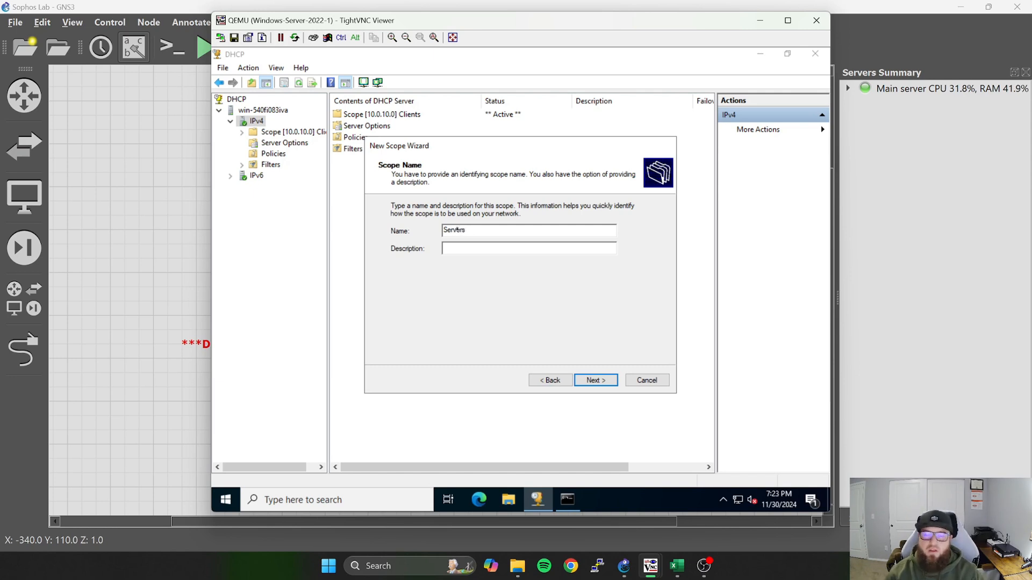
pyautogui.click(599, 381)
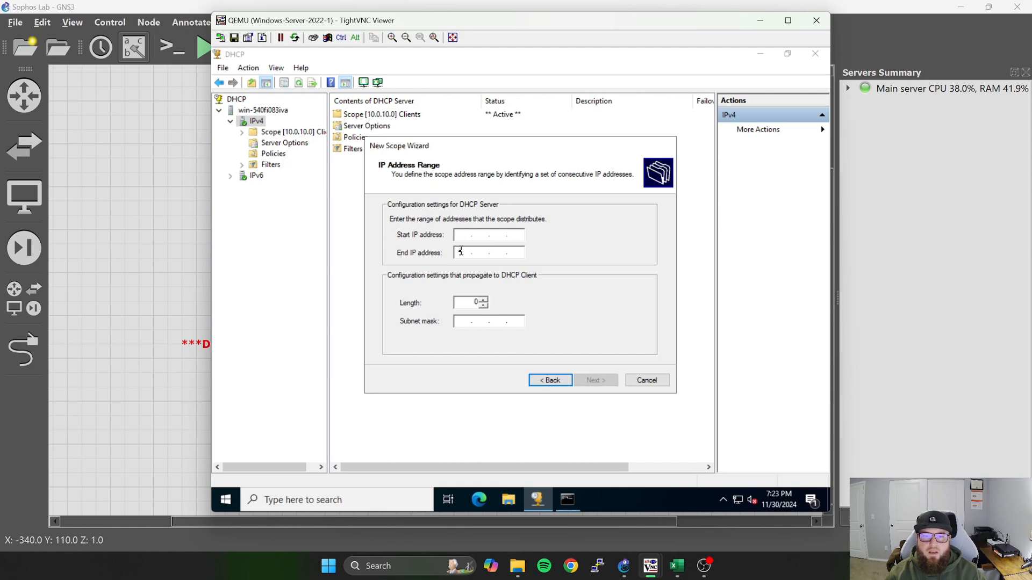
# Set the Servers scope's address range from 10.0.20.1 to 10.0.20.254.
pyautogui.write('10.0.')
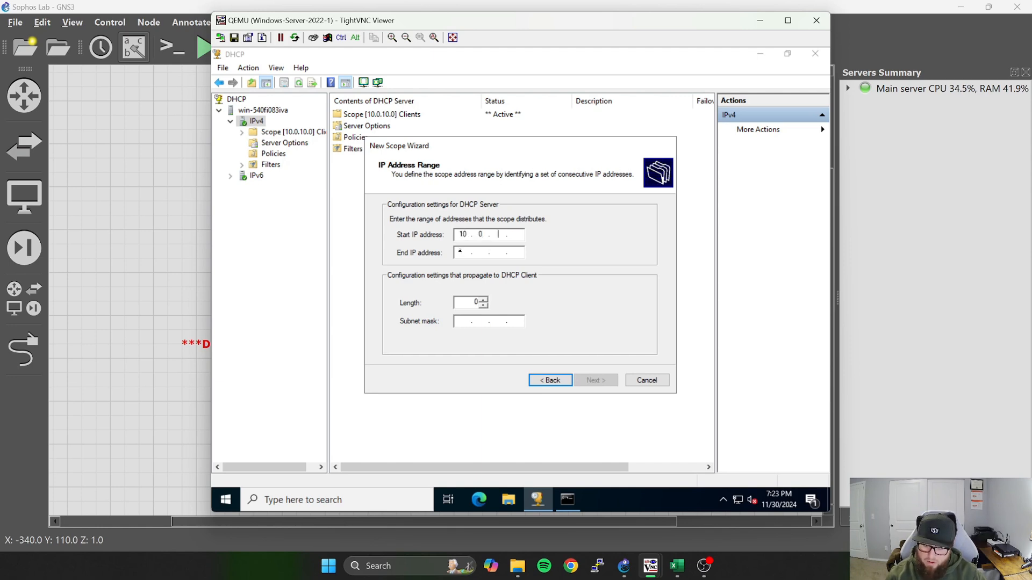
pyautogui.write('20.1')
pyautogui.click(460, 252)
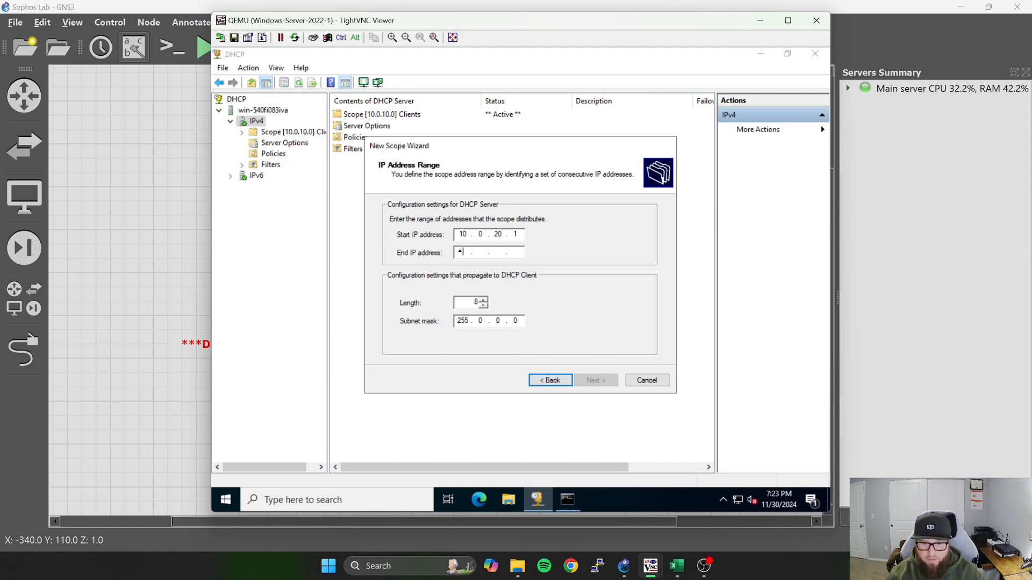
pyautogui.write('1')
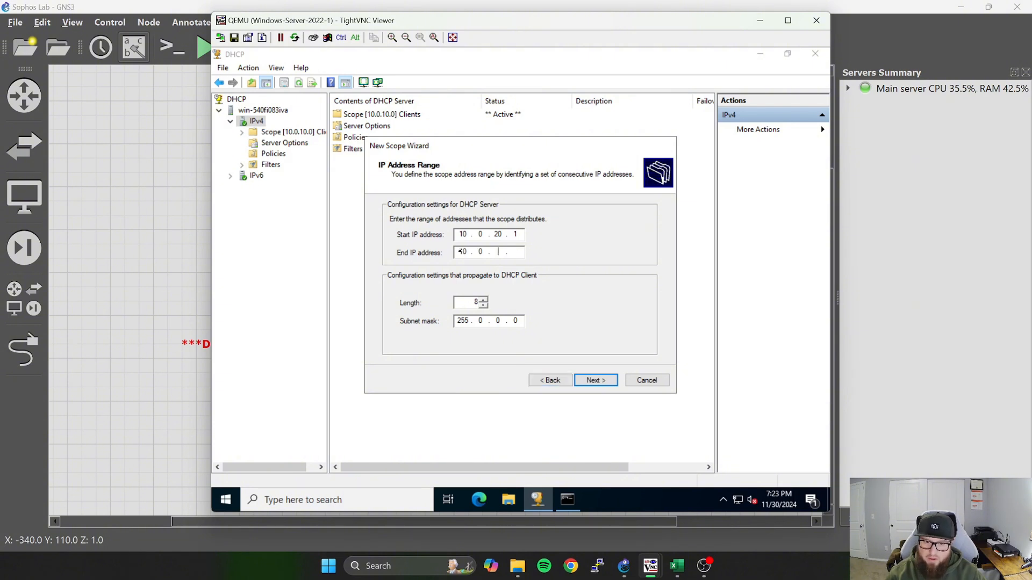
pyautogui.write('0 . 0 . 20 . ')
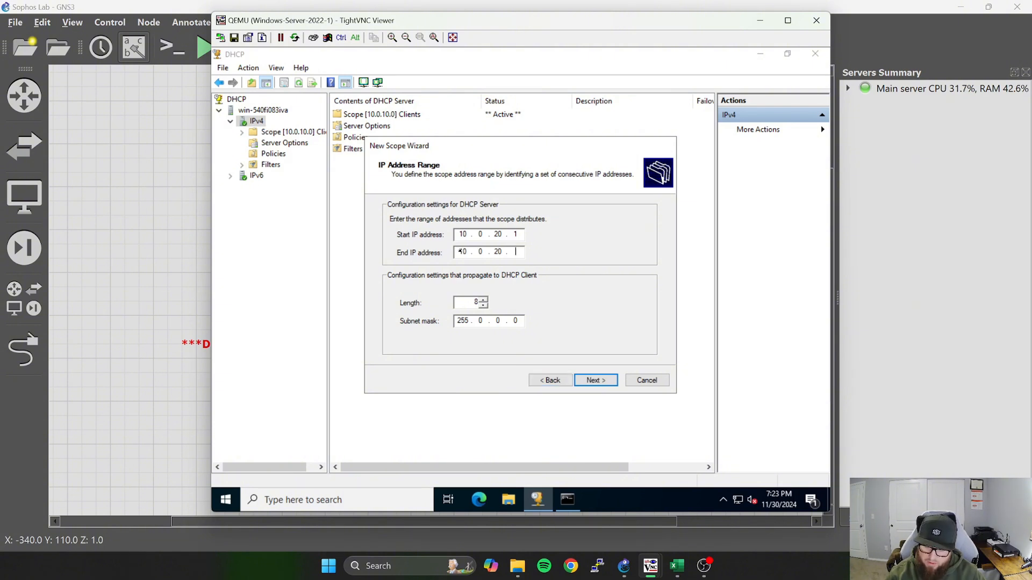
pyautogui.write('254')
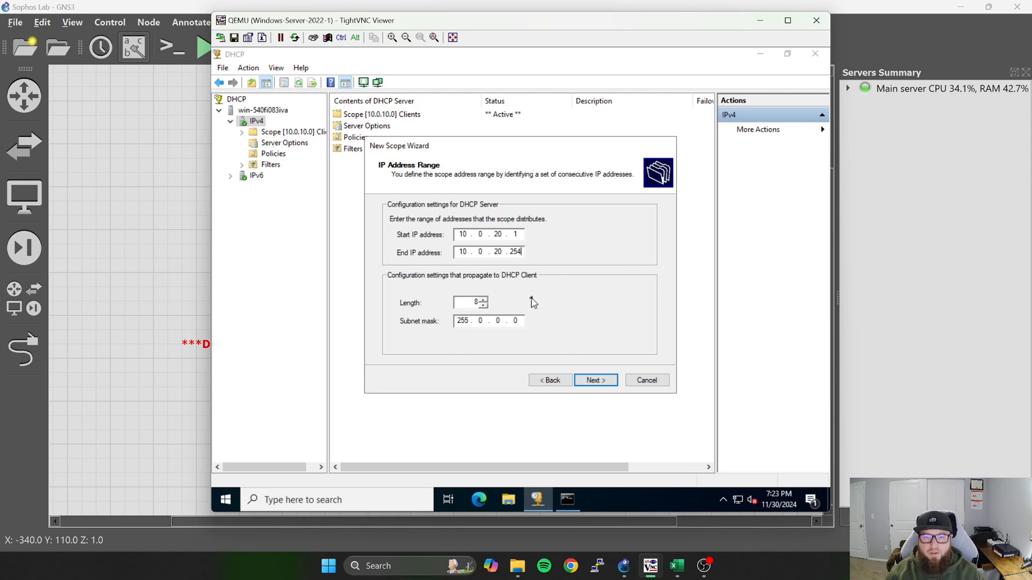
# Set the Servers scope's subnet mask length to 24 and continue to the exclusions.
pyautogui.click(481, 308)
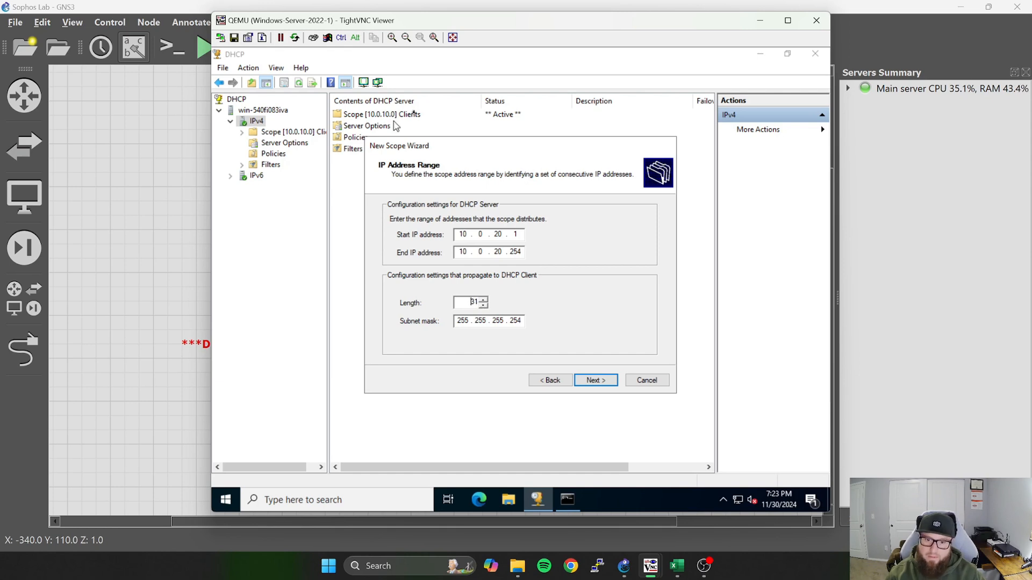
pyautogui.click(483, 307)
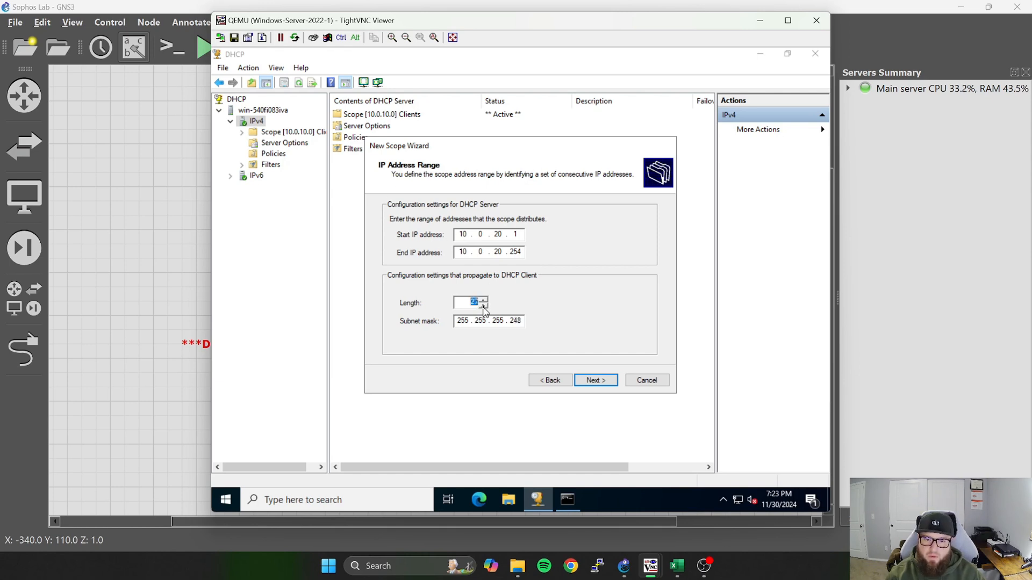
pyautogui.click(483, 308)
pyautogui.click(483, 307)
pyautogui.click(483, 307)
pyautogui.click(483, 307)
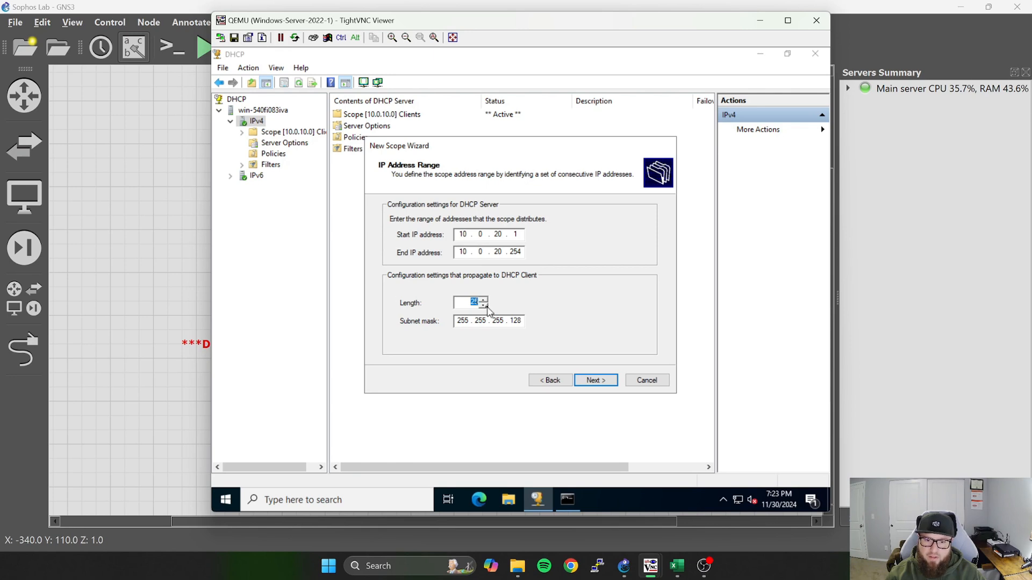
pyautogui.click(594, 381)
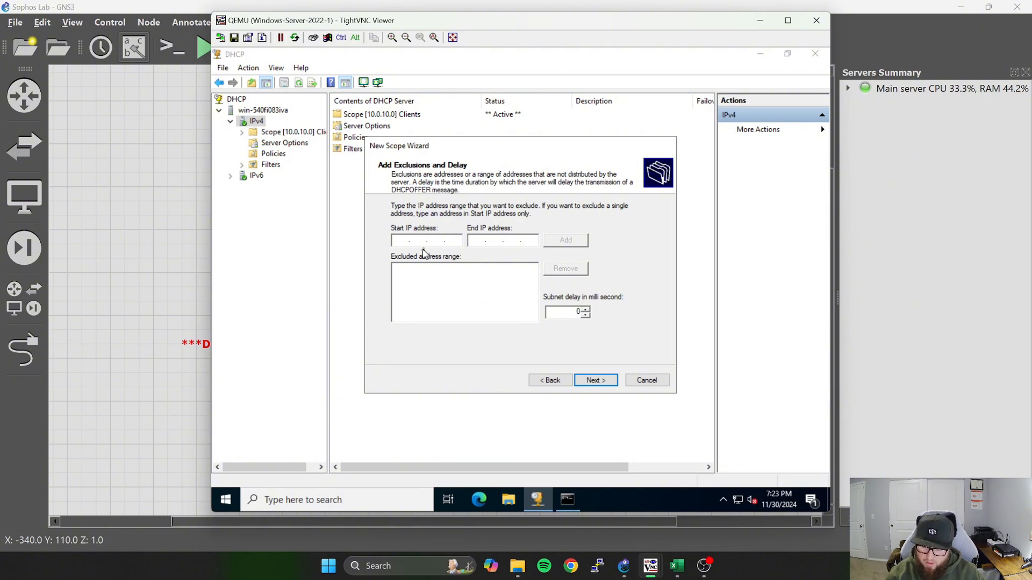
# Exclude 10.0.20.1 to 10.0.20.24 from the Servers scope, checking the range against the DHCP exclusions in the Excel IP plan.
pyautogui.write('10.0.20.1')
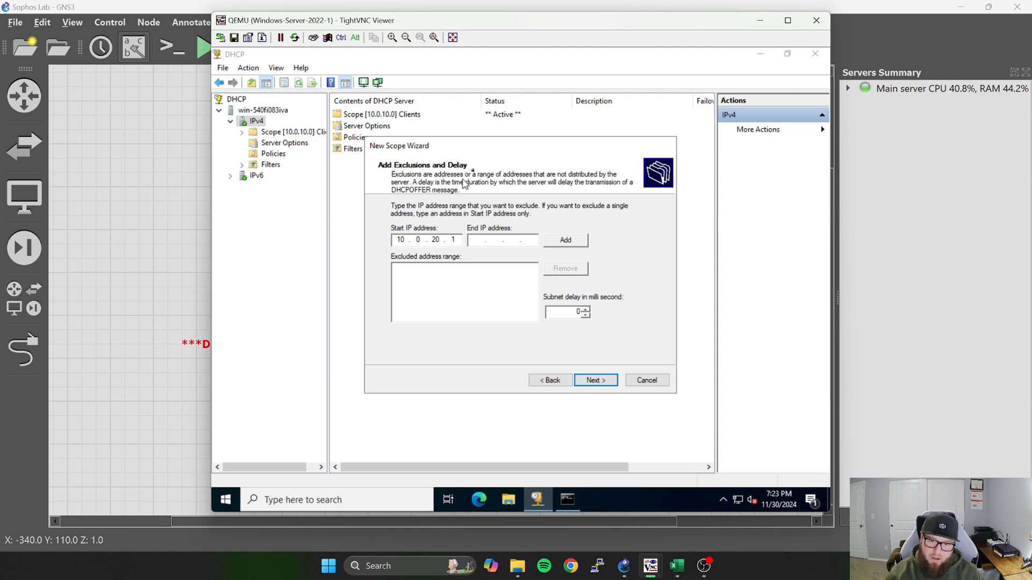
pyautogui.click(475, 240)
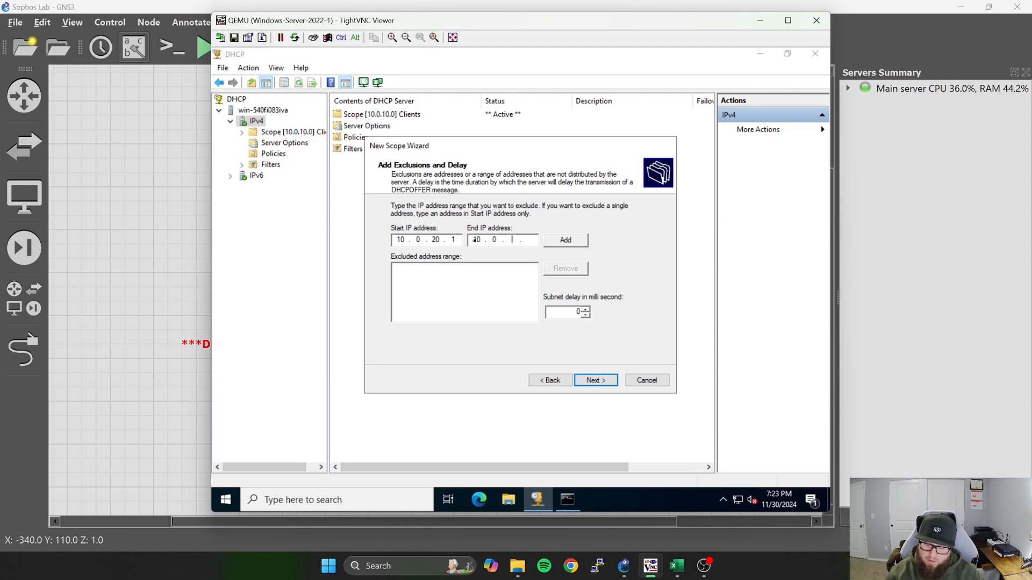
pyautogui.write('10.0.20.')
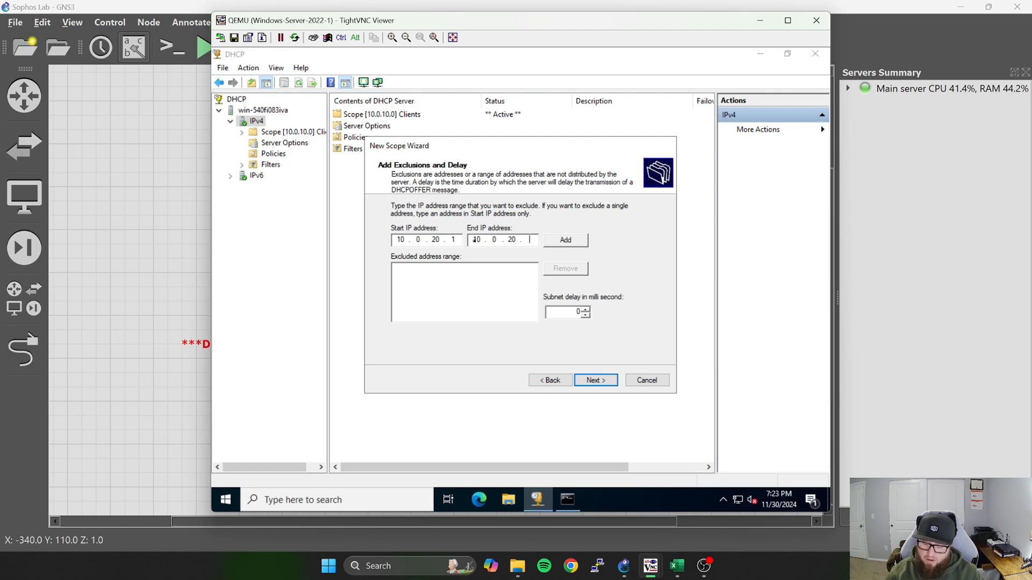
pyautogui.write('24')
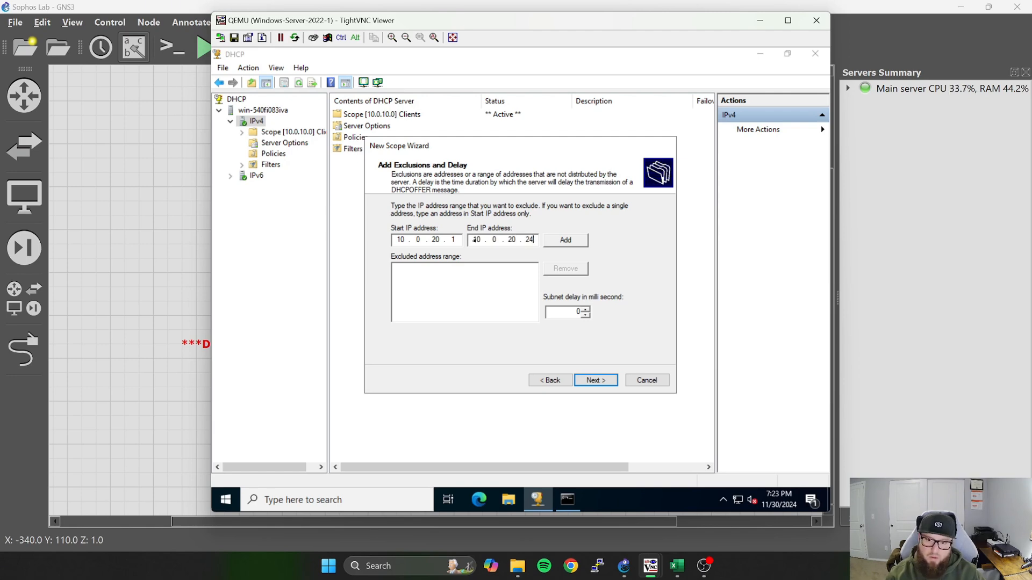
pyautogui.click(676, 565)
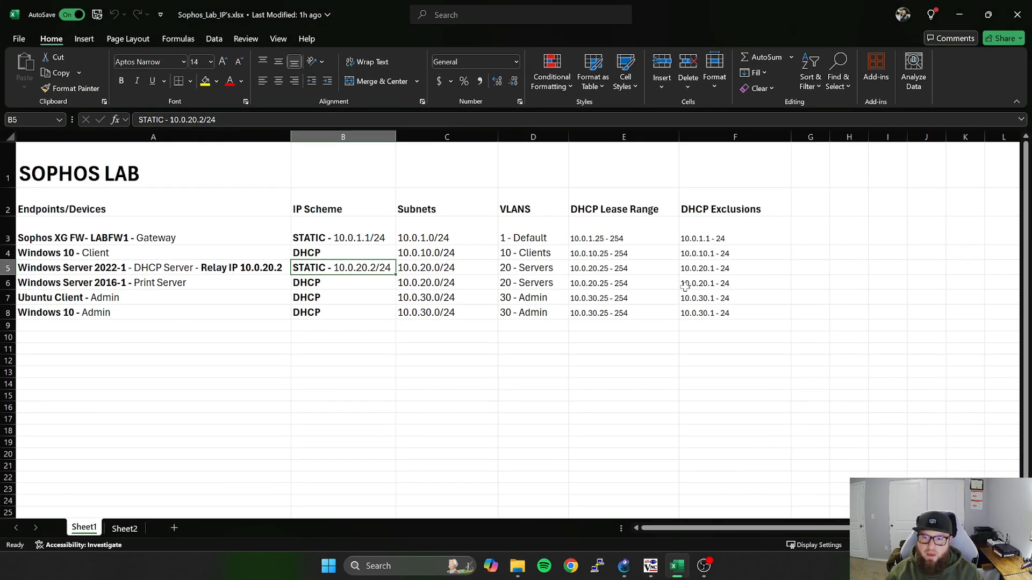
pyautogui.click(731, 266)
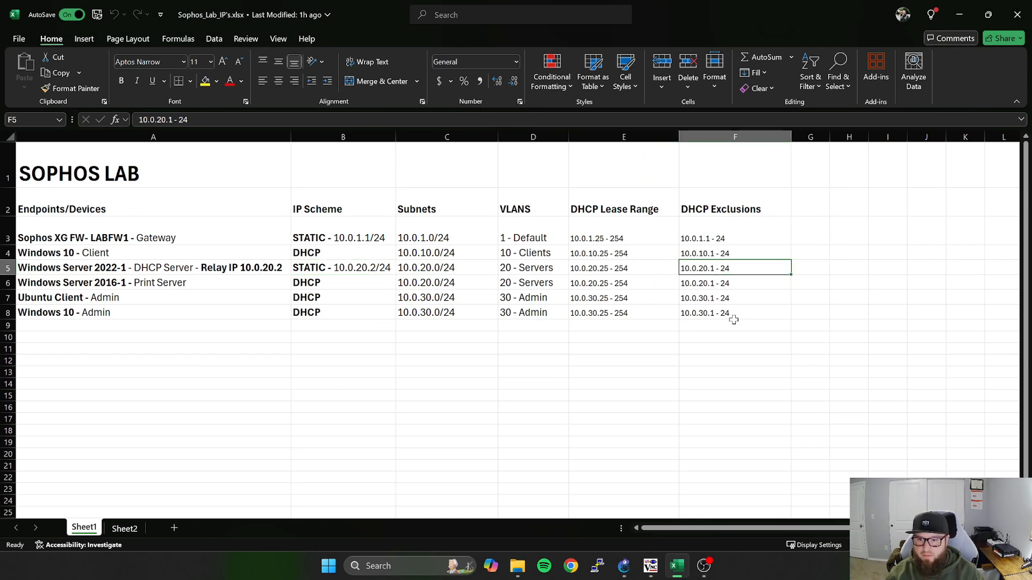
pyautogui.hotkey('alt', 'Tab')
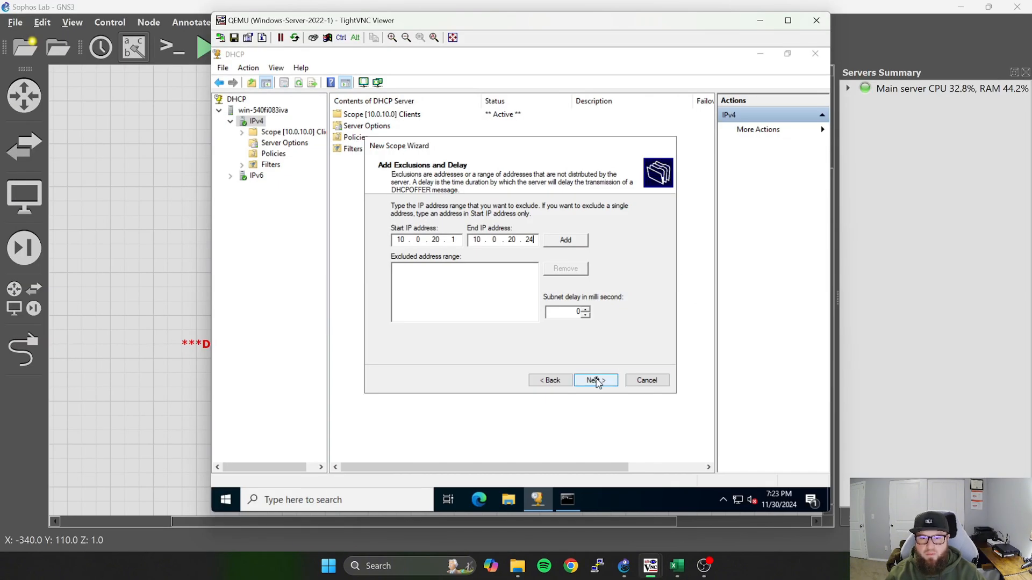
pyautogui.click(573, 245)
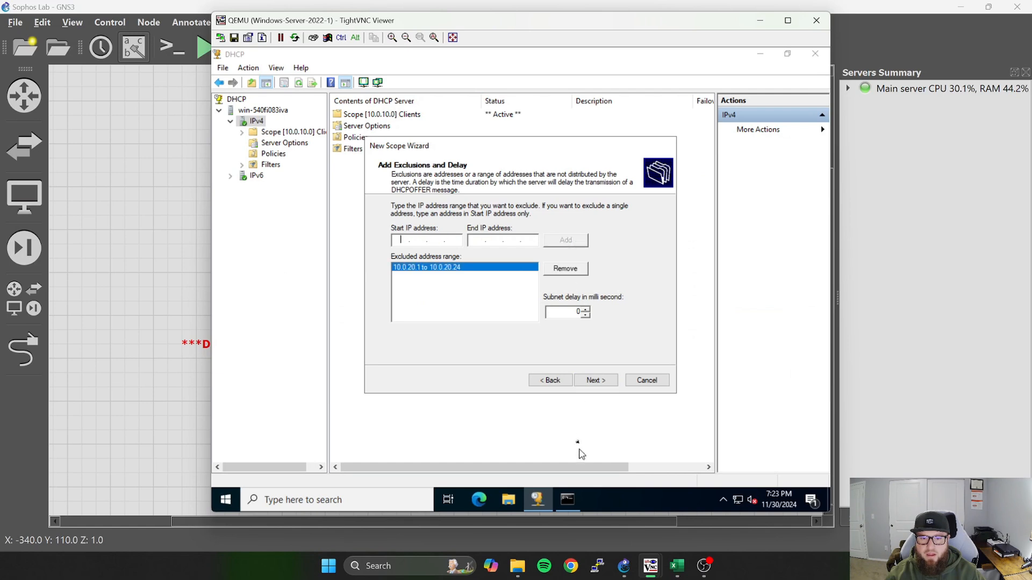
pyautogui.click(602, 379)
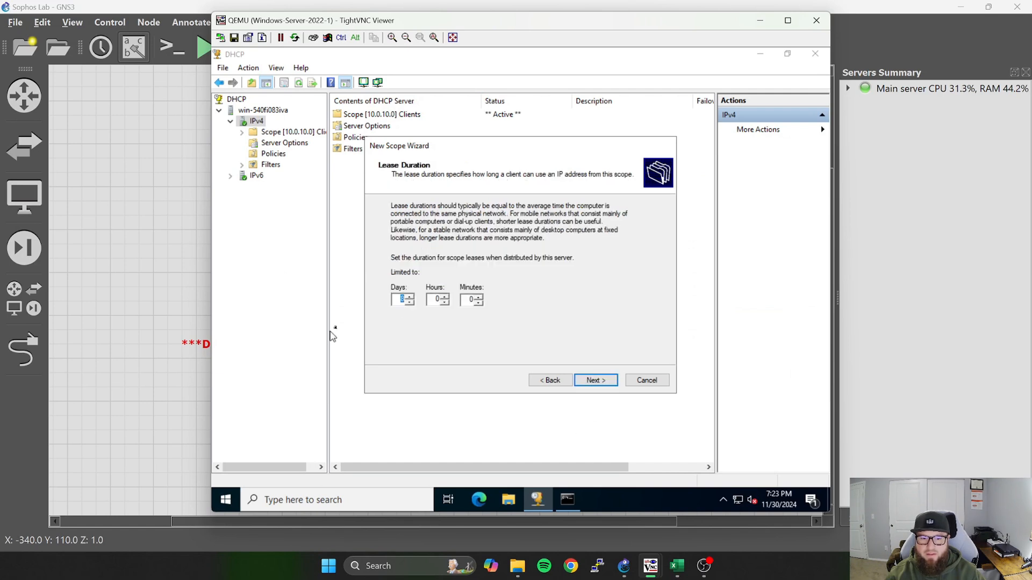
# Keep the default lease duration, choose to configure the DHCP options now, and add 10.0.20.1 as the Servers scope's default gateway.
pyautogui.click(607, 383)
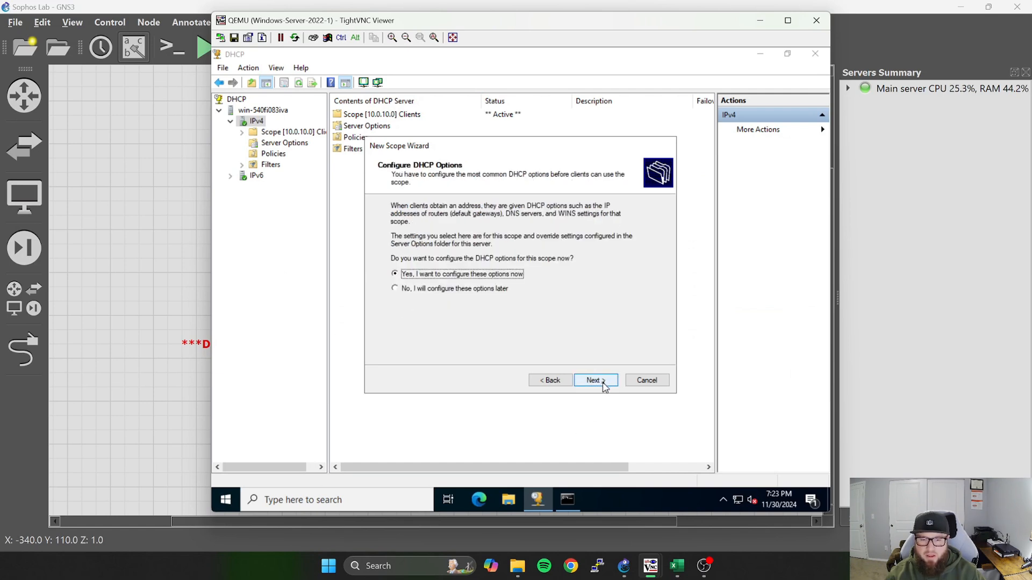
pyautogui.click(603, 383)
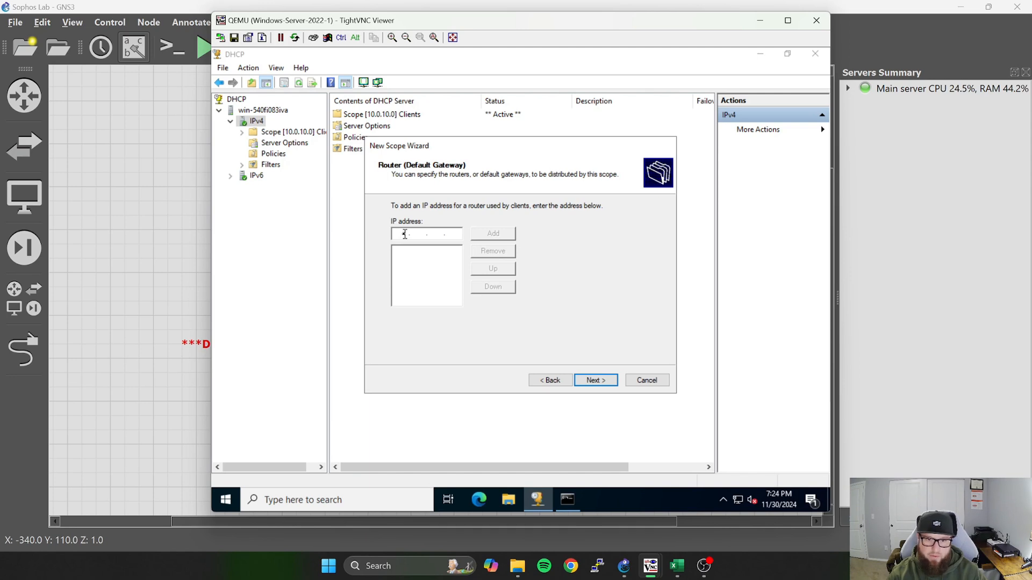
pyautogui.write('10.0.20.1')
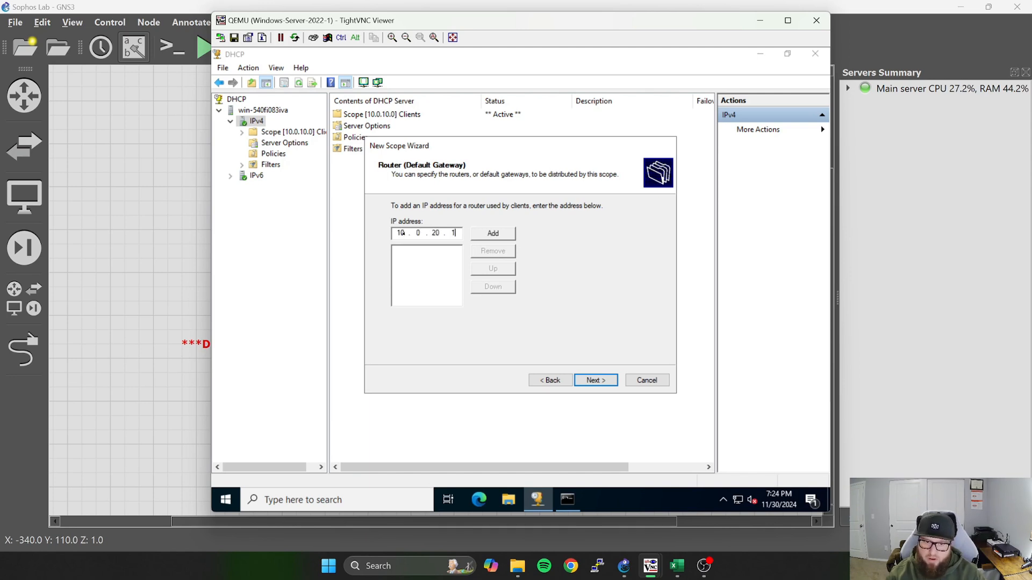
pyautogui.click(497, 234)
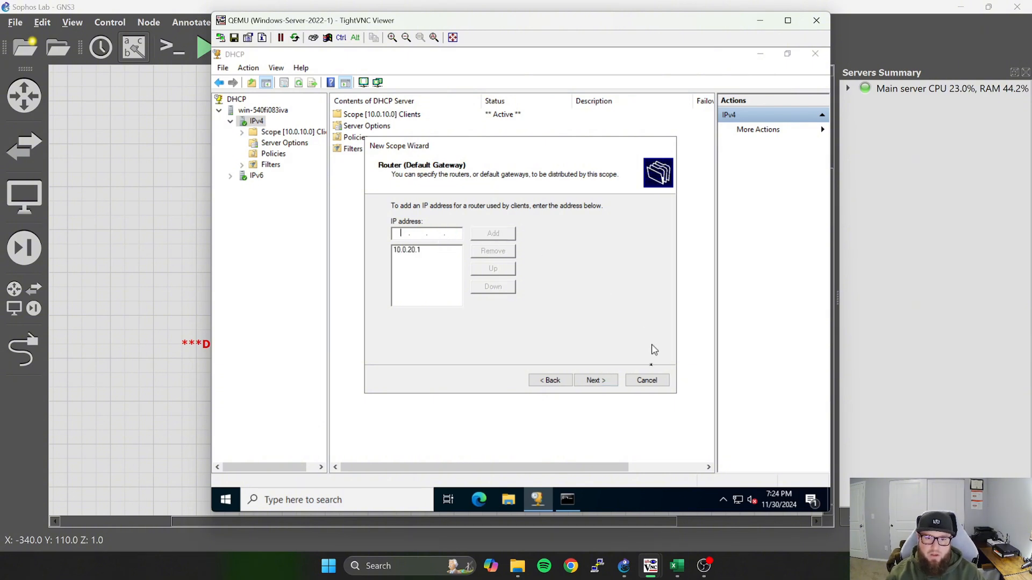
pyautogui.click(595, 380)
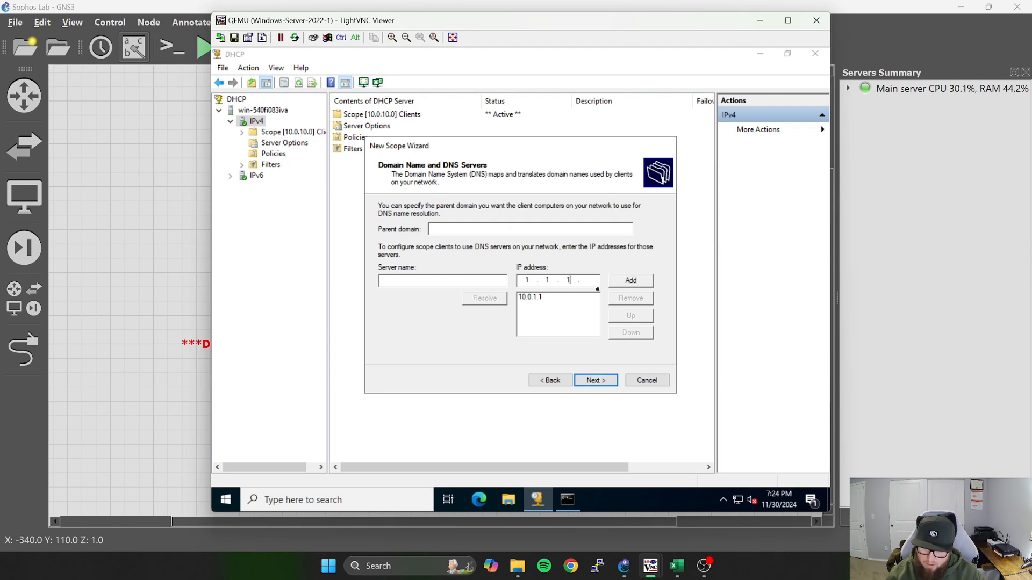
# Add 1.1.1.1 and 8.8.8.8 as DNS servers for the Servers scope and move 10.0.1.1 down the list.
pyautogui.click(629, 283)
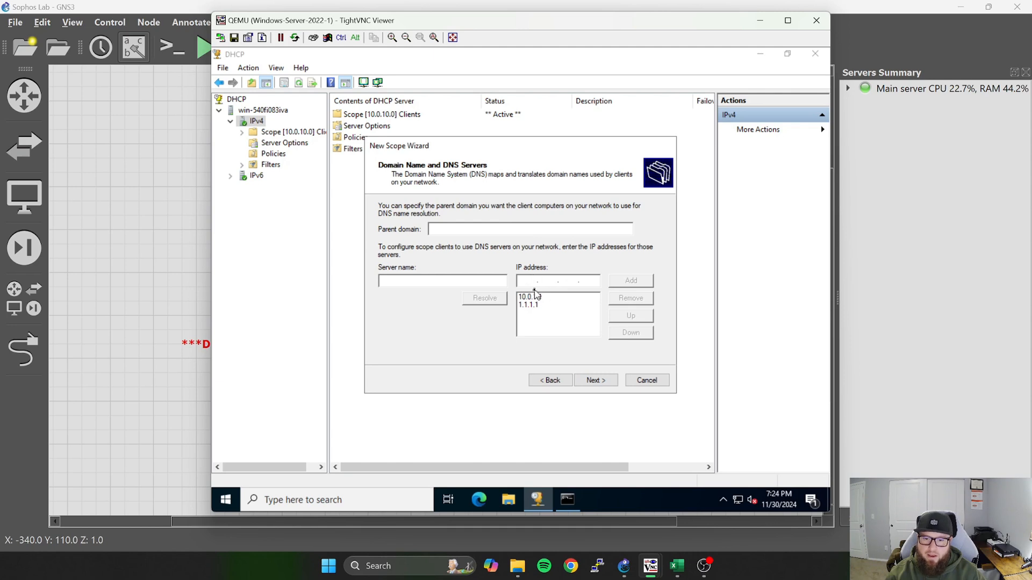
pyautogui.write('8.8.8')
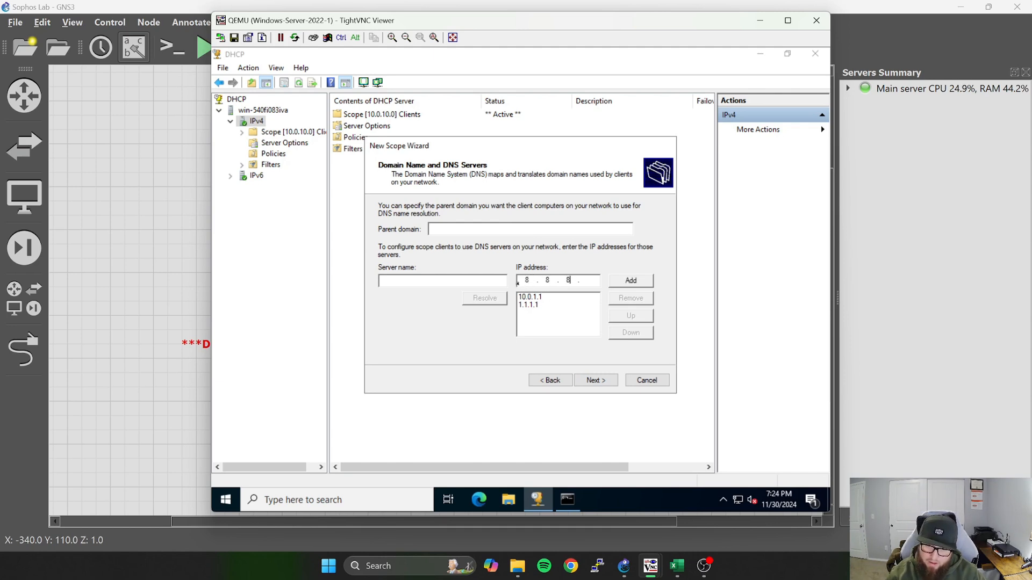
pyautogui.write('8')
pyautogui.press('BackSpace')
pyautogui.write('.8')
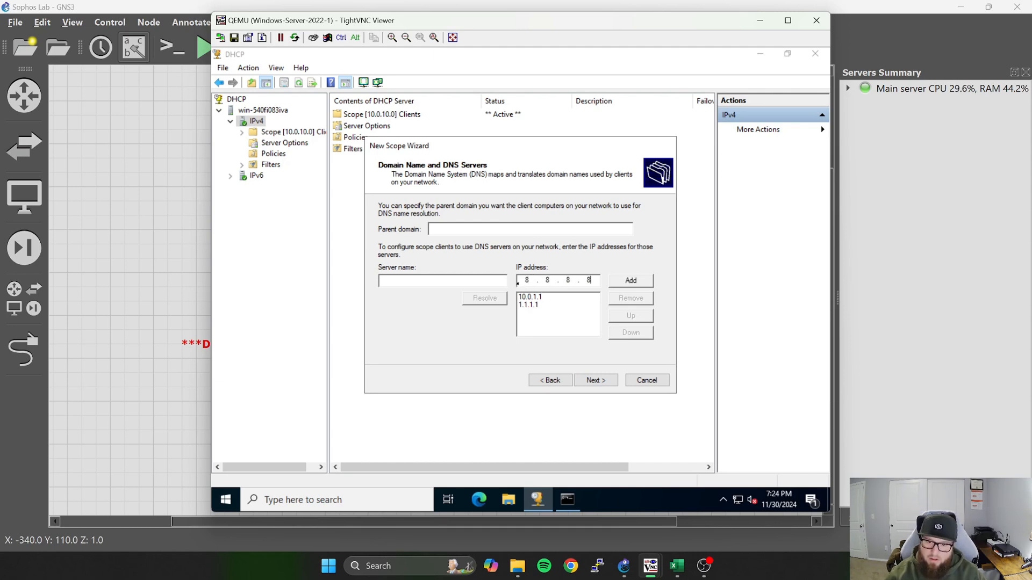
pyautogui.click(651, 280)
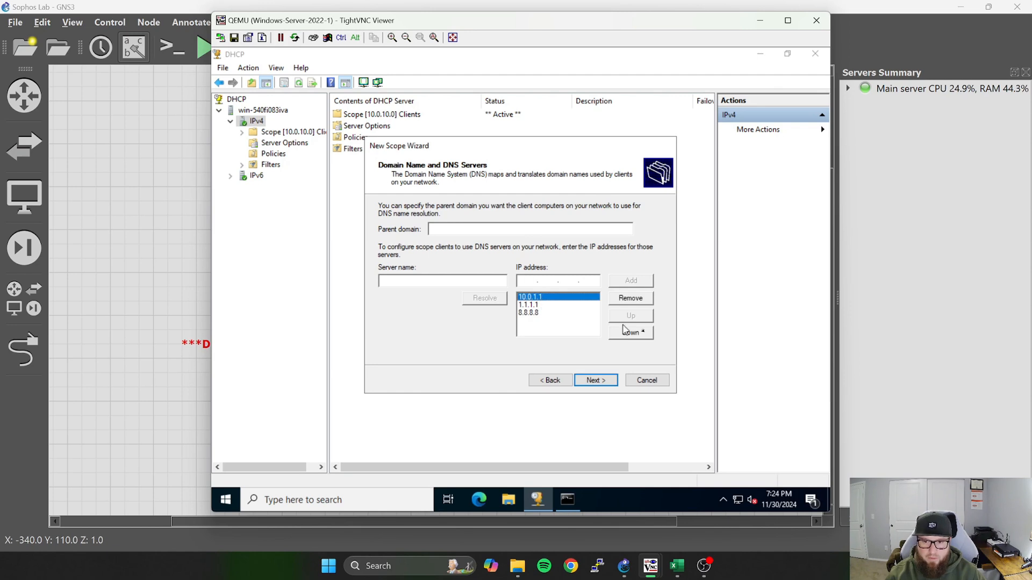
pyautogui.click(639, 335)
pyautogui.click(638, 336)
pyautogui.click(596, 380)
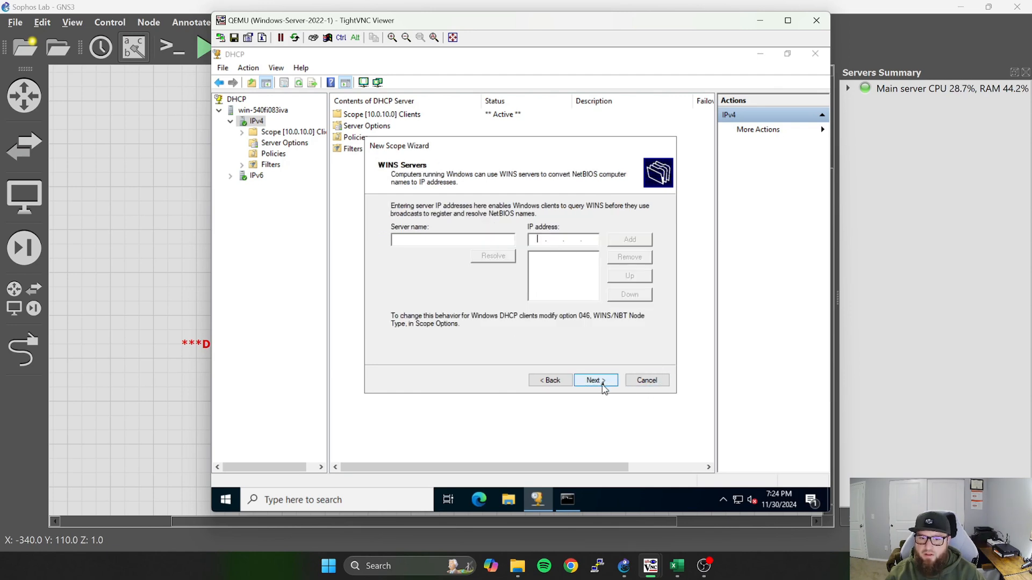
# Finish the Servers scope without WINS servers, activating it immediately, and refresh the DHCP console.
pyautogui.click(598, 381)
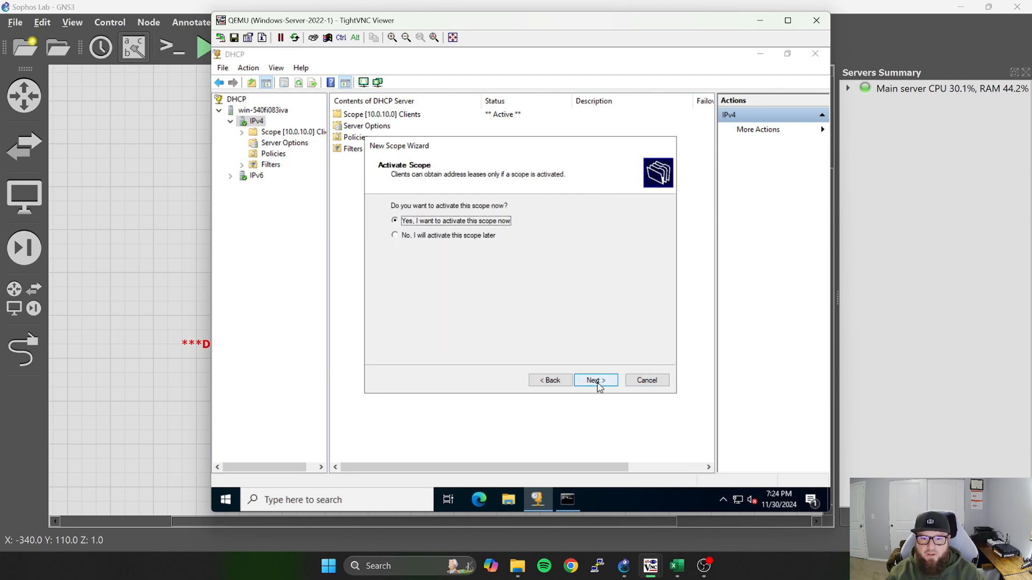
pyautogui.click(596, 381)
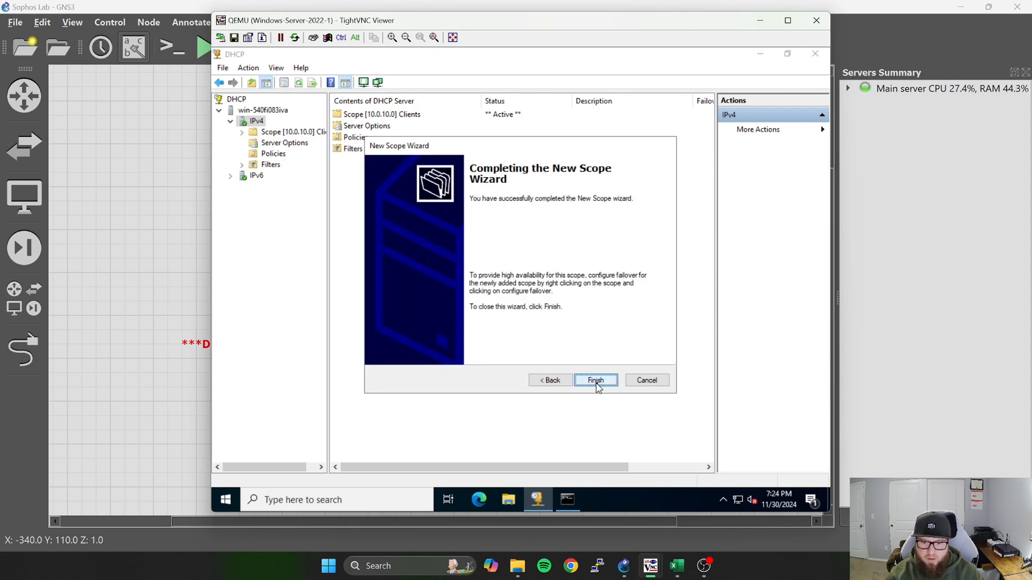
pyautogui.click(596, 380)
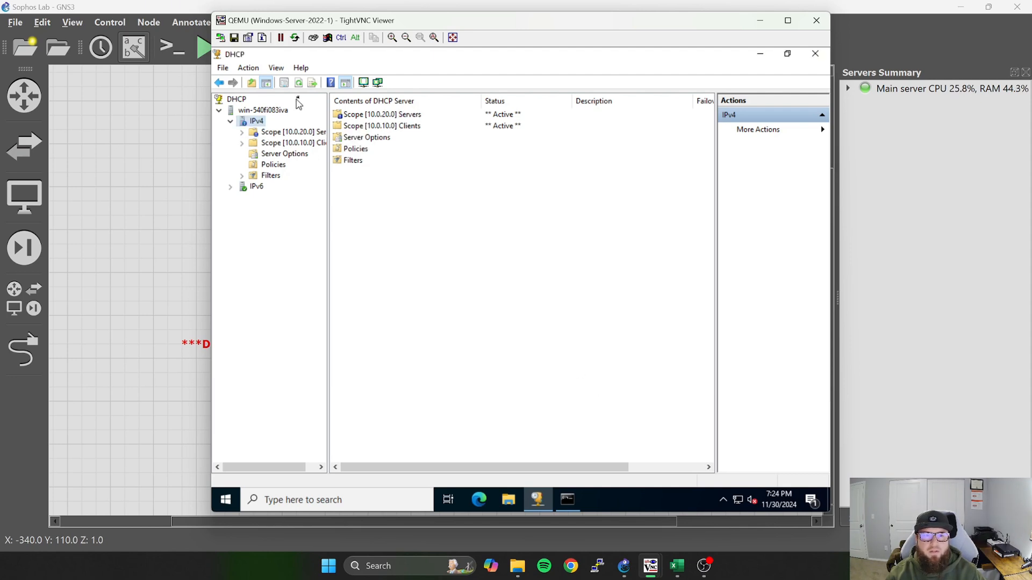
pyautogui.click(298, 83)
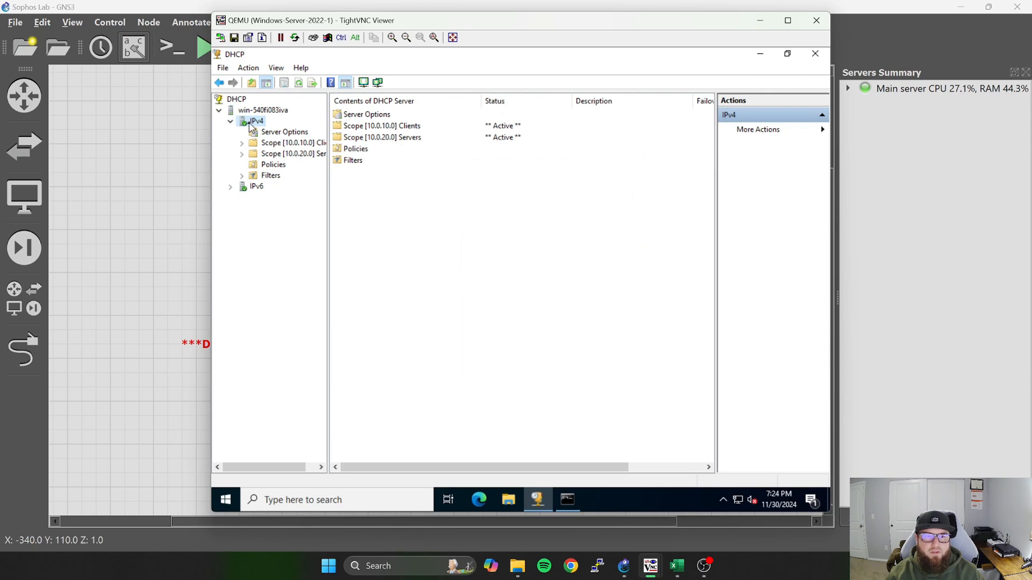
# Start a new IPv4 DHCP scope and name it Admin.
pyautogui.rightClick(251, 126)
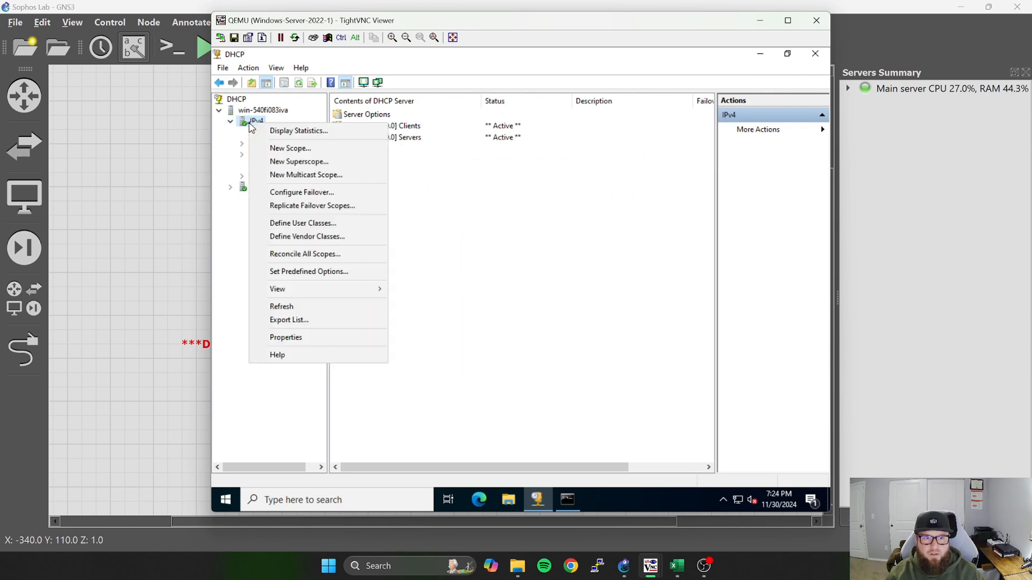
pyautogui.click(322, 147)
pyautogui.click(595, 380)
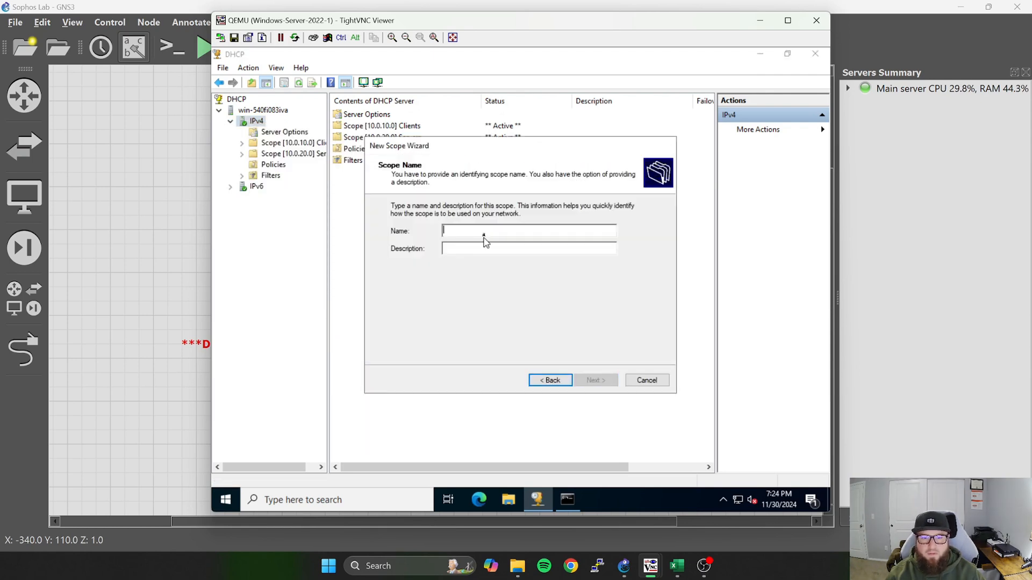
pyautogui.write('Admin')
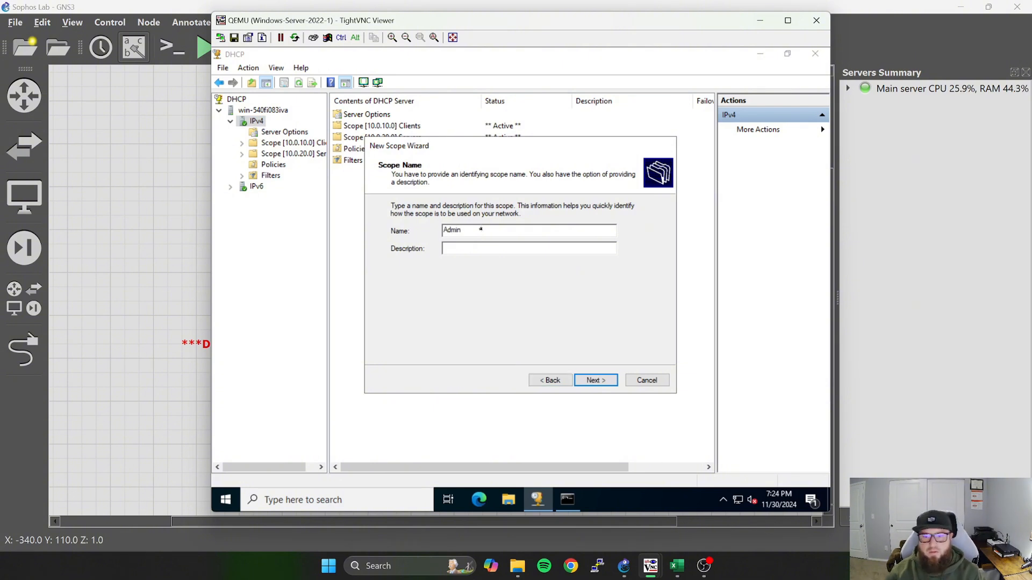
pyautogui.click(599, 381)
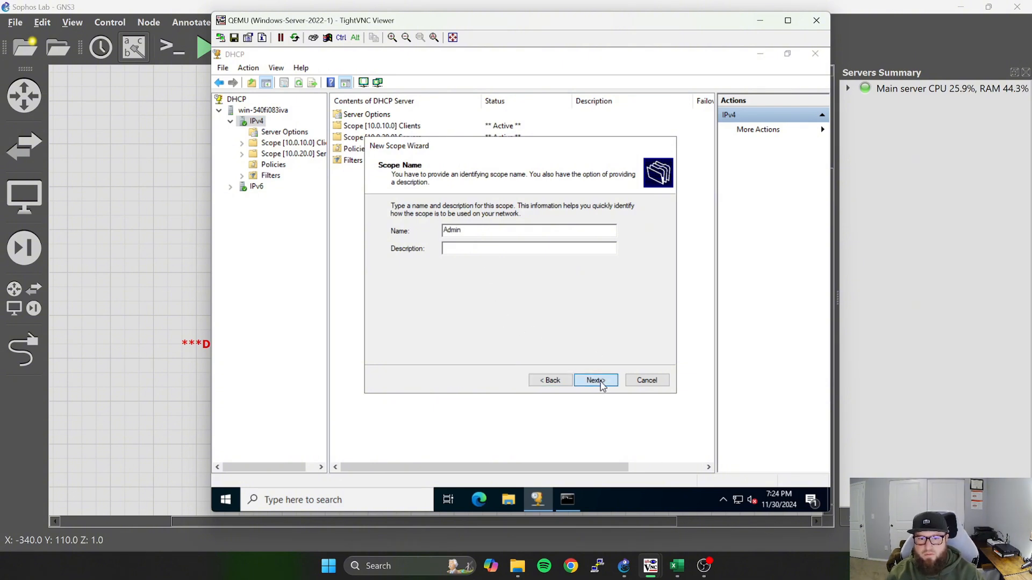
# Set the Admin scope's address range to 10.0.30.1 through 10.0.30.254 with a subnet mask length of 24.
pyautogui.write('10')
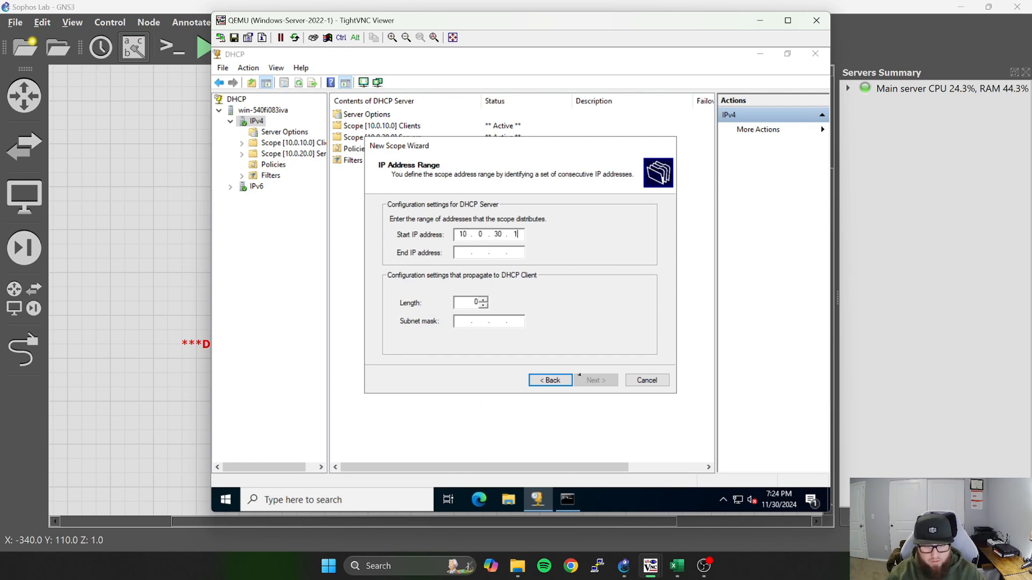
pyautogui.write('.0.30.1')
pyautogui.press('Tab')
pyautogui.write('10')
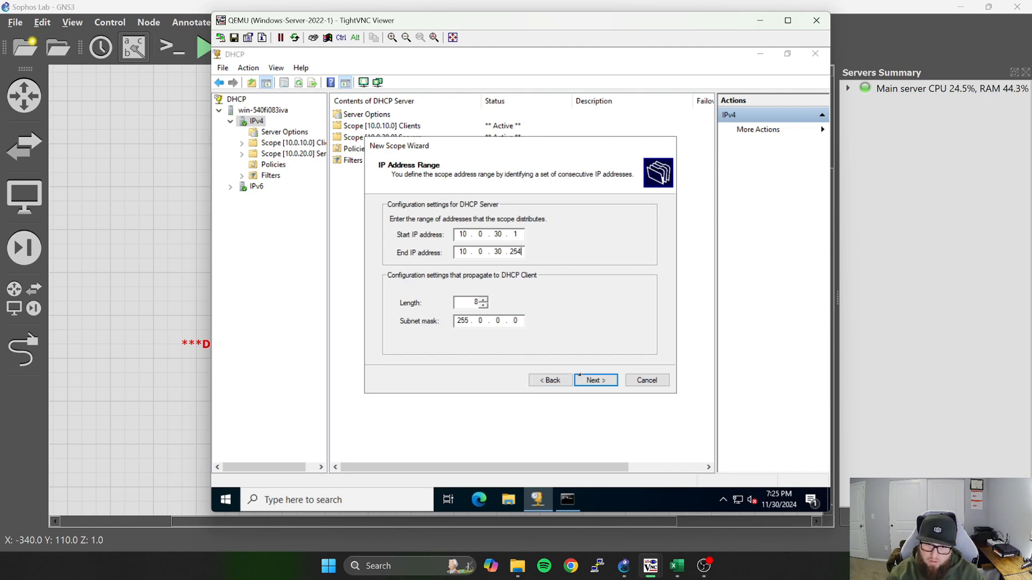
pyautogui.click(484, 299)
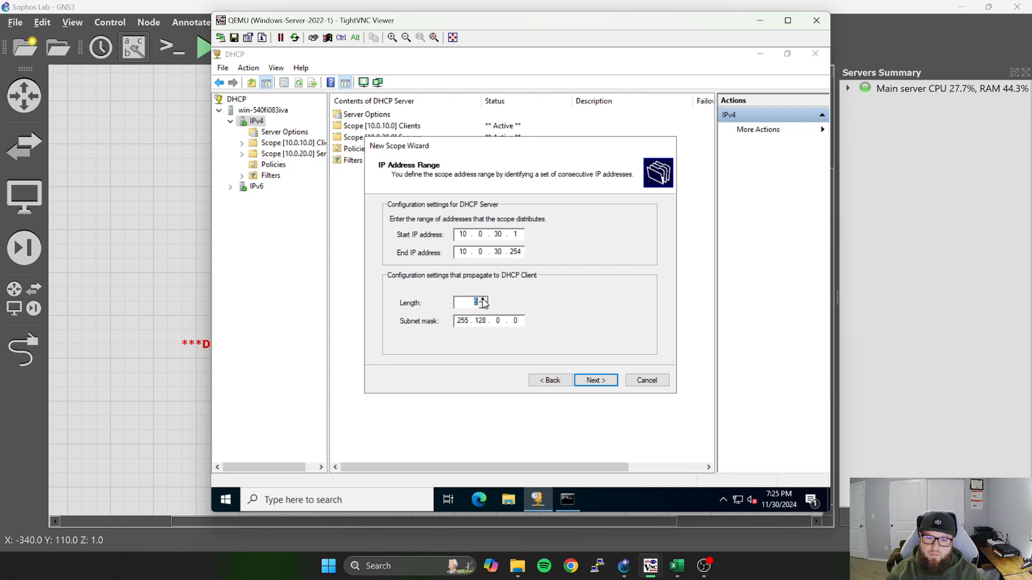
pyautogui.click(484, 299)
pyautogui.click(484, 300)
pyautogui.click(483, 300)
pyautogui.click(483, 299)
pyautogui.click(483, 300)
pyautogui.click(484, 299)
pyautogui.click(484, 299)
pyautogui.click(484, 299)
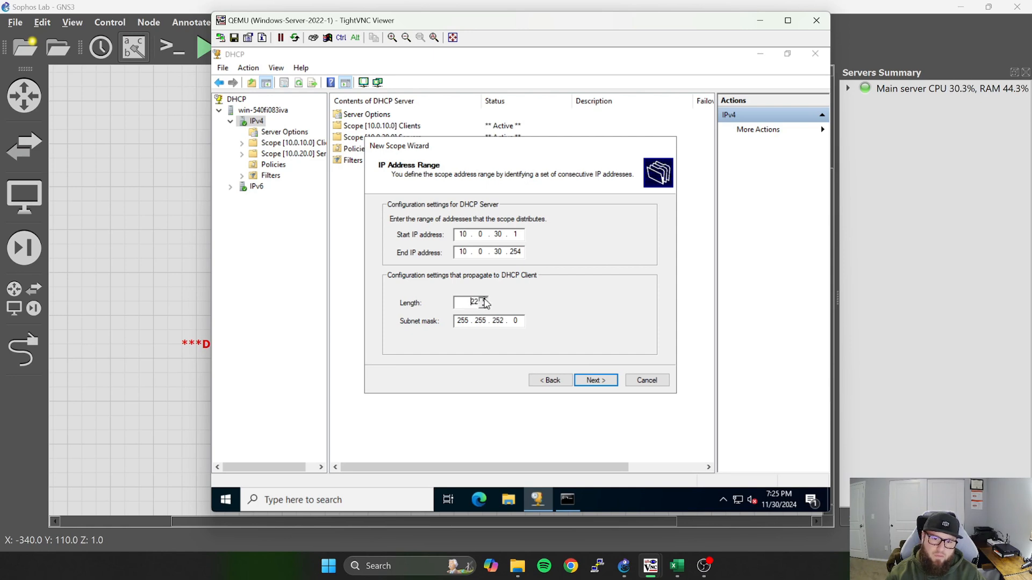
pyautogui.click(483, 299)
pyautogui.click(483, 300)
pyautogui.click(483, 299)
pyautogui.click(603, 385)
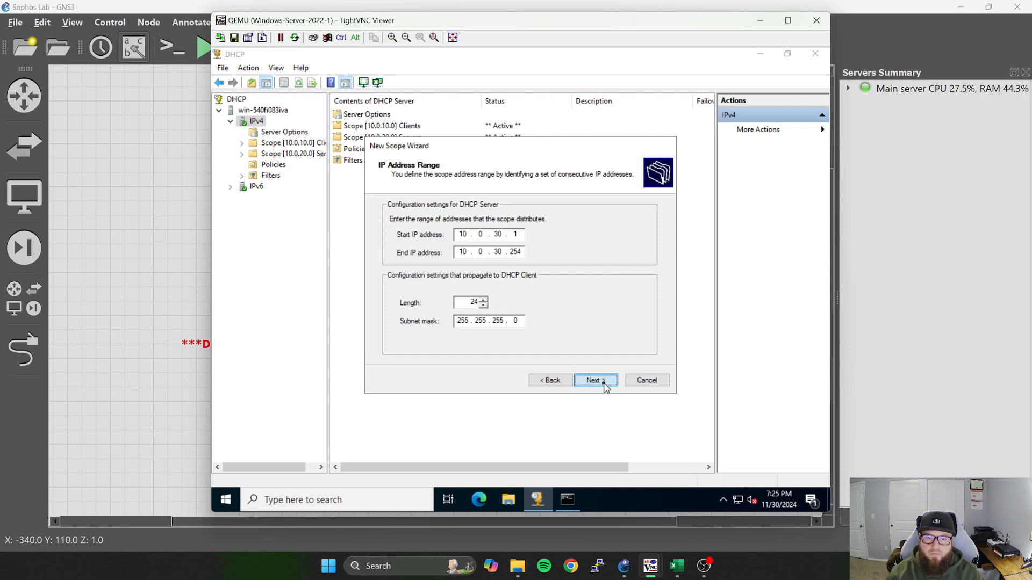
# Exclude 10.0.30.1 to 10.0.30.24 from the Admin scope.
pyautogui.write('10 . 0 . 30 . 24')
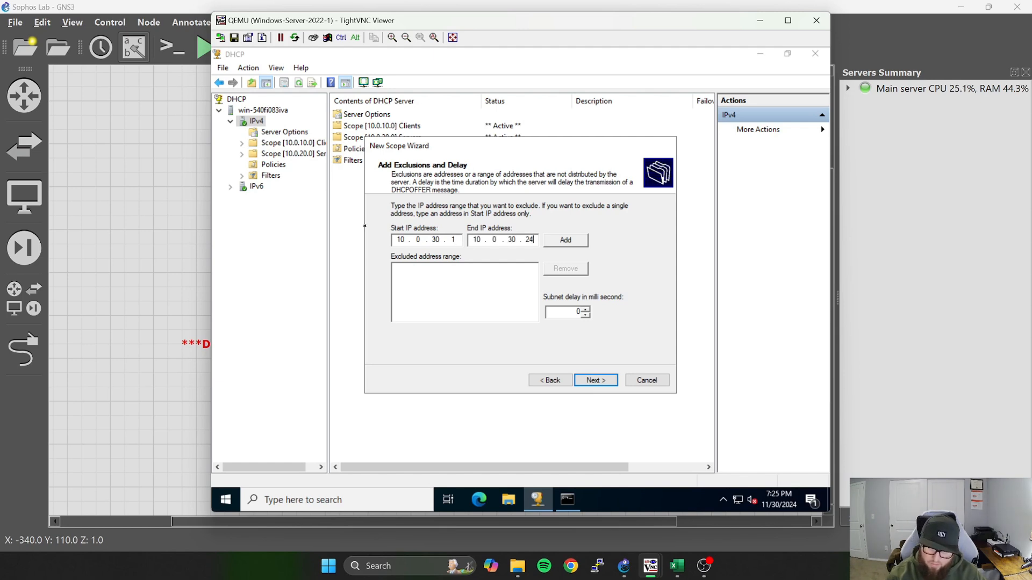
pyautogui.click(567, 242)
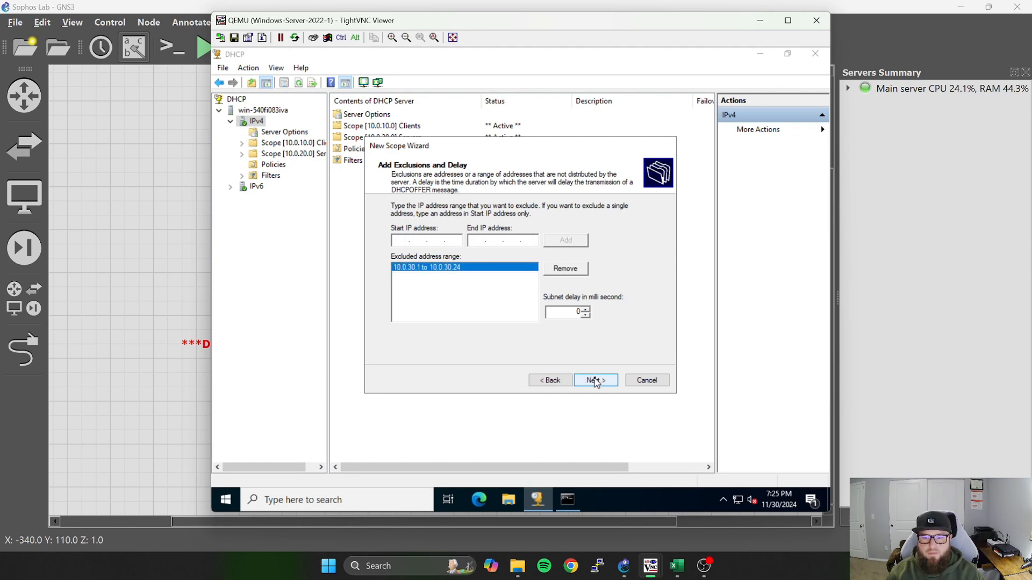
pyautogui.click(596, 380)
# Keep the default lease duration, choose to configure the DHCP options now, and add 10.0.30.1 as the Admin scope's default gateway.
pyautogui.click(595, 380)
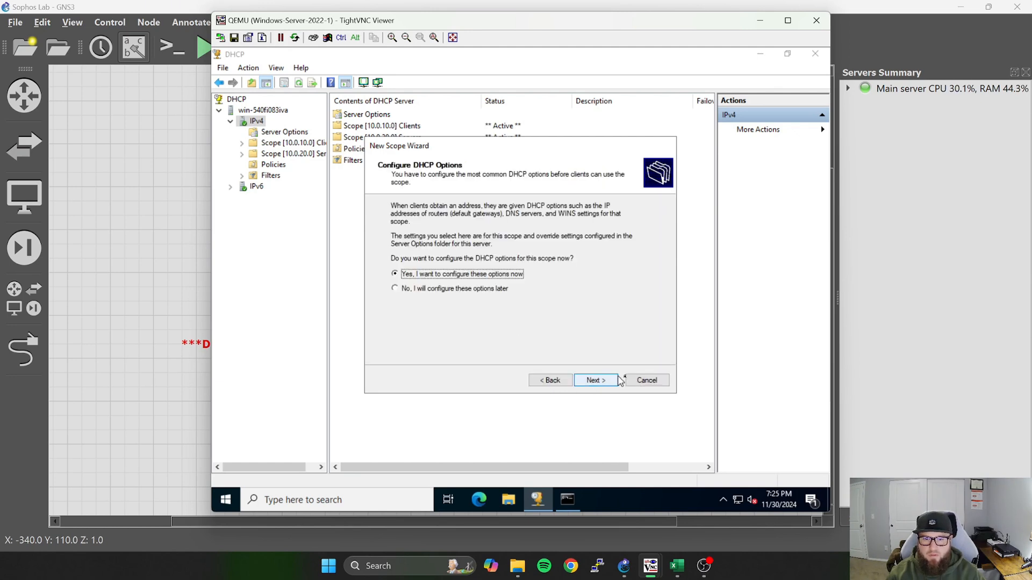
pyautogui.click(595, 381)
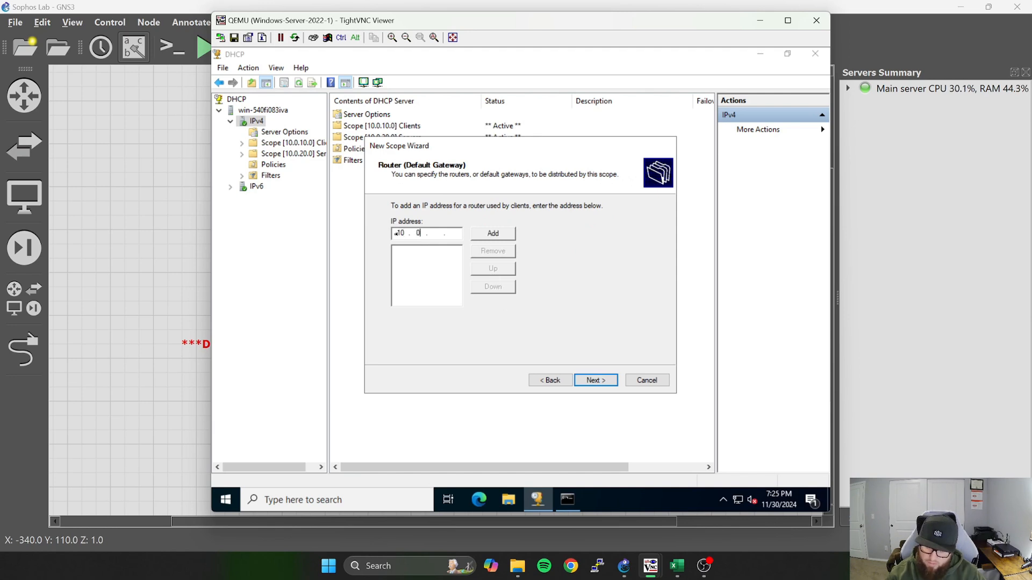
pyautogui.write('10.0.30.1')
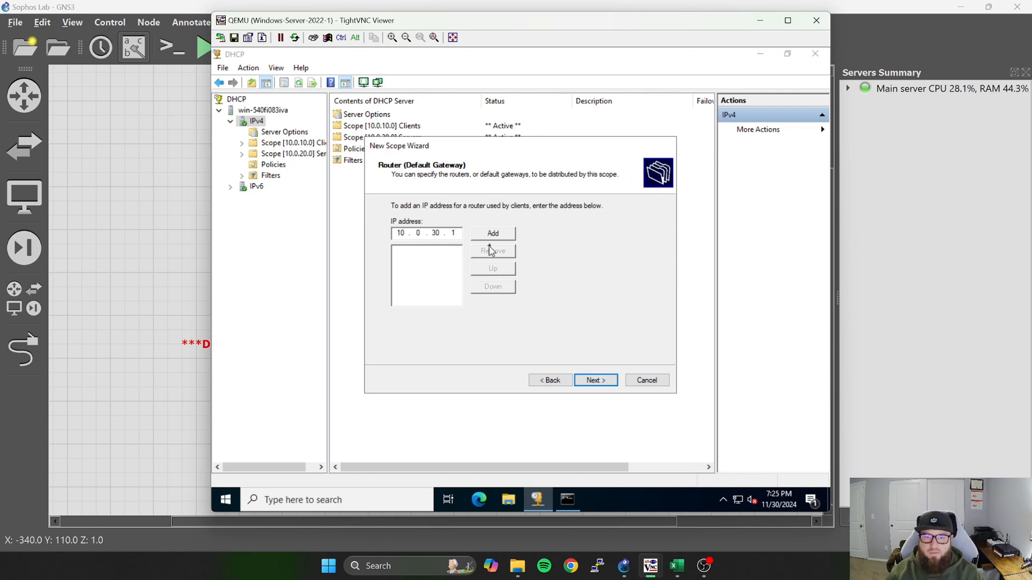
pyautogui.click(493, 233)
pyautogui.click(597, 381)
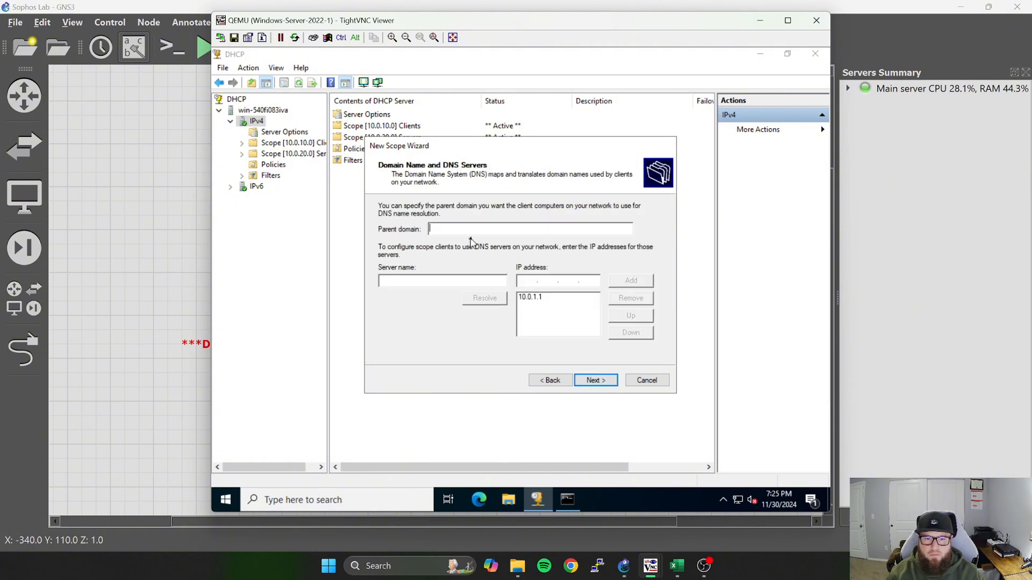
# Add 1.1.1.1 and 8.8.8.8 as additional DNS servers for the Admin scope.
pyautogui.click(531, 281)
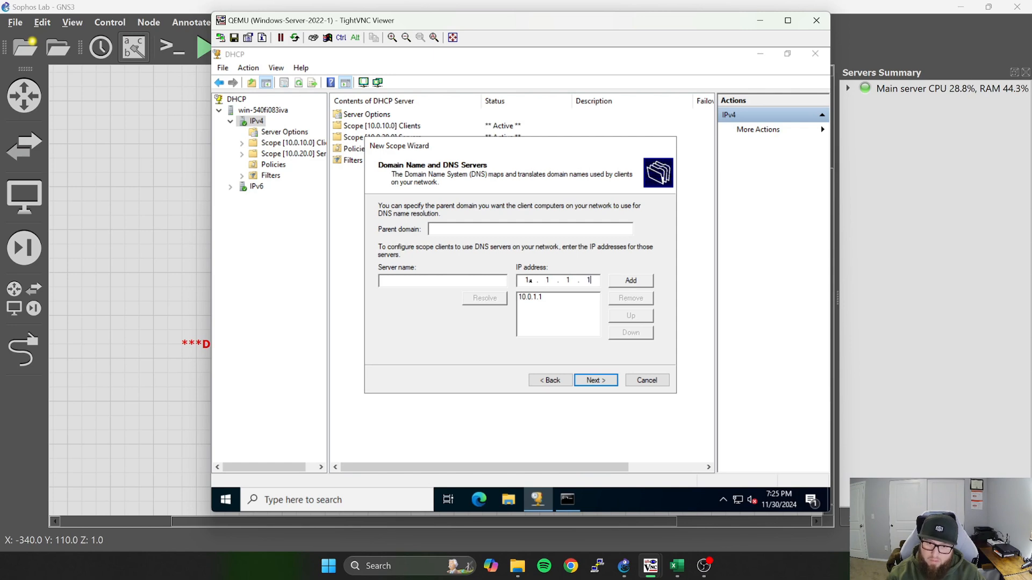
pyautogui.write('1.1.1.1')
pyautogui.click(631, 280)
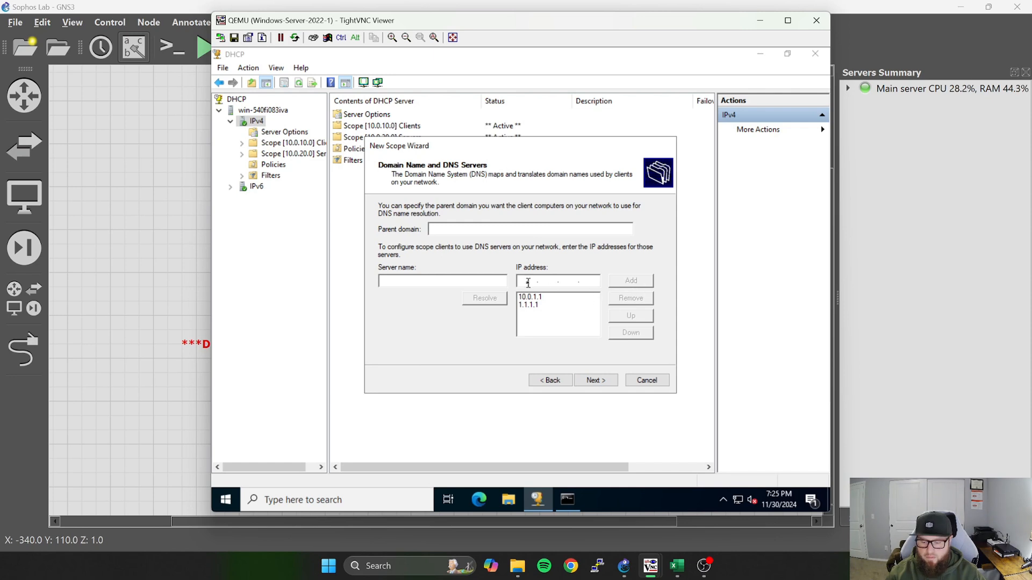
pyautogui.click(529, 283)
pyautogui.write('8 . 8 . 8 . ')
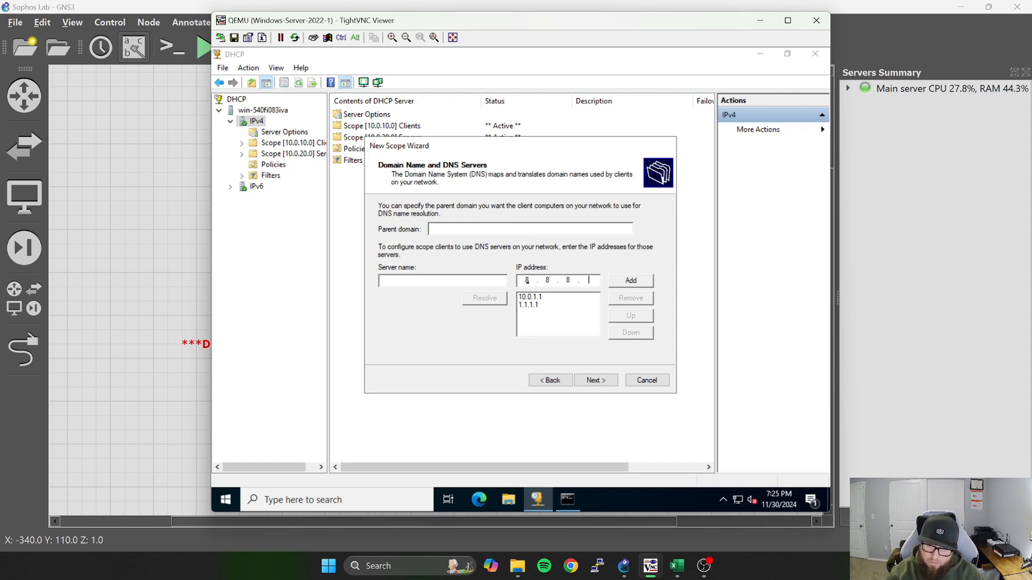
pyautogui.write('8')
pyautogui.click(631, 284)
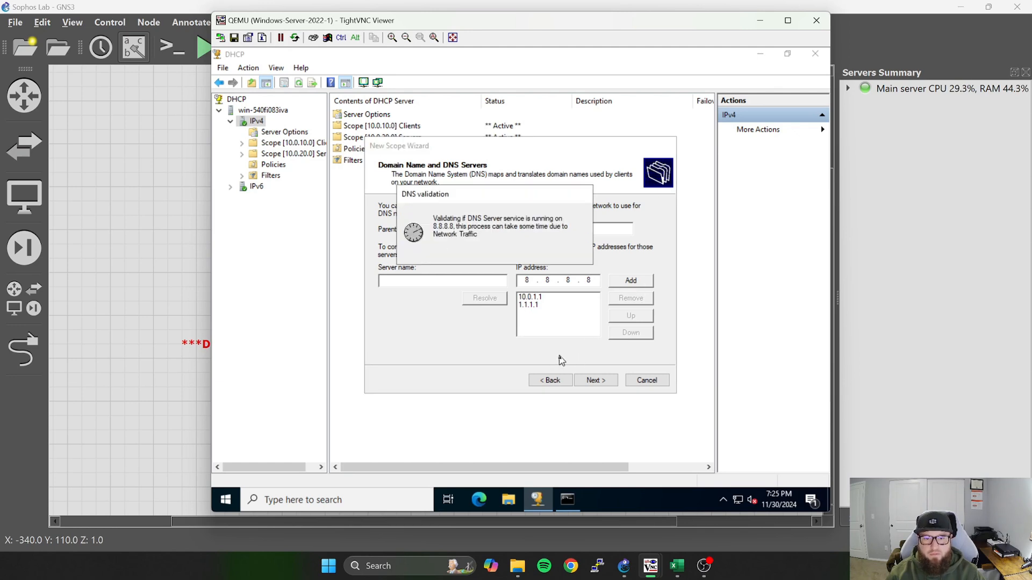
pyautogui.click(603, 385)
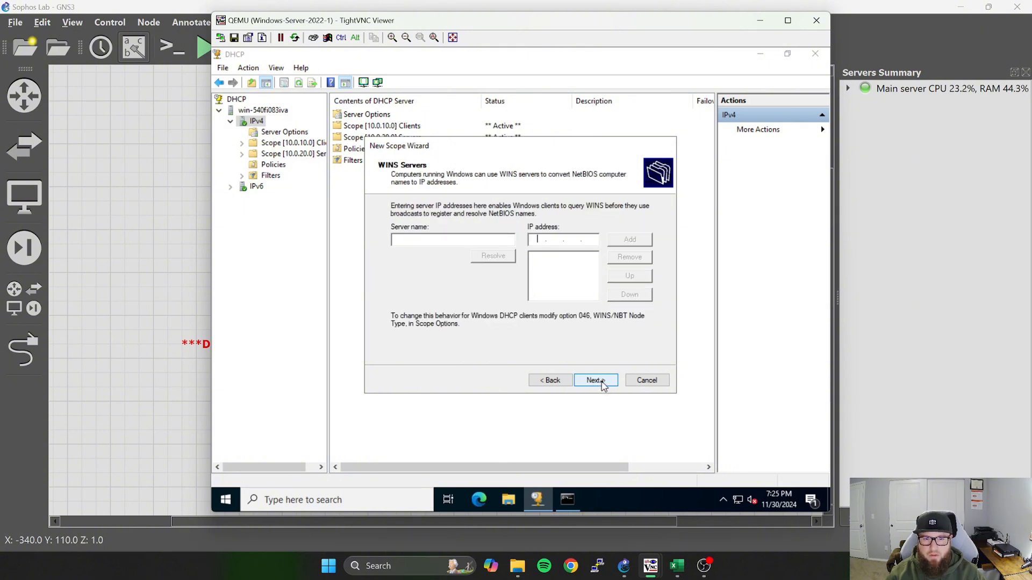
# Finish the Admin scope without WINS servers, activating it immediately, then refresh the DHCP console and widen its tree to show full scope names.
pyautogui.click(603, 385)
pyautogui.click(603, 386)
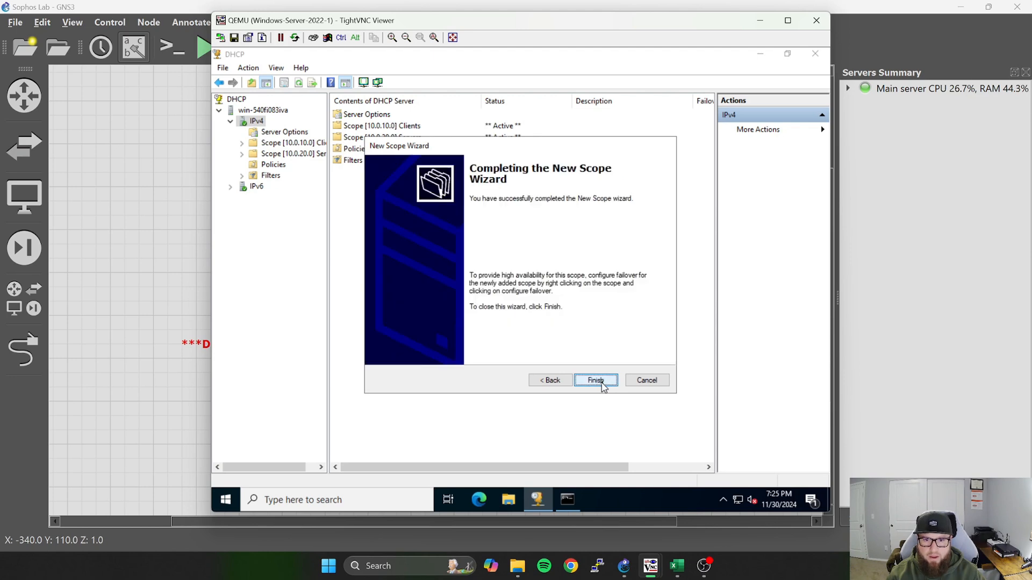
pyautogui.click(595, 380)
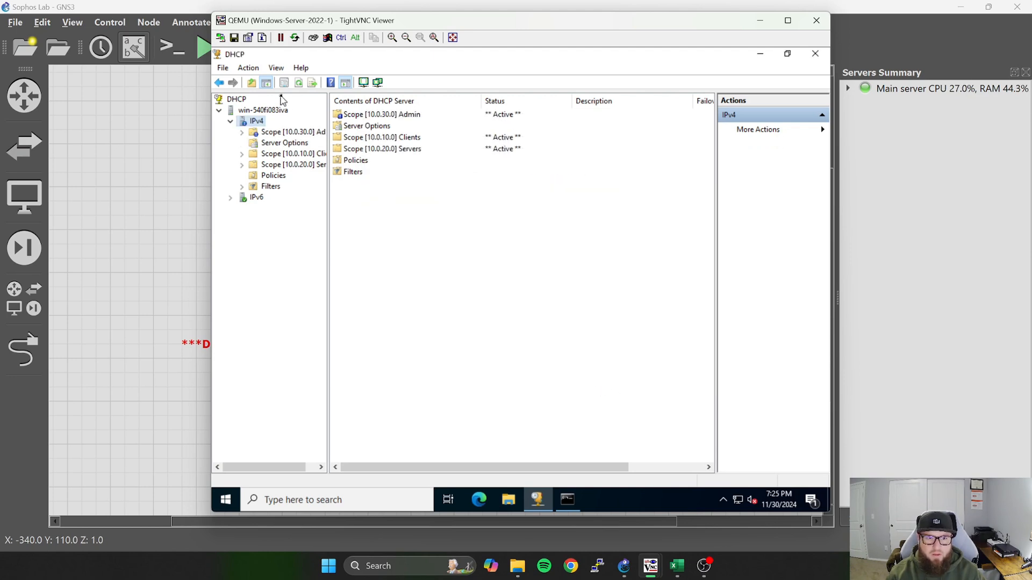
pyautogui.click(299, 83)
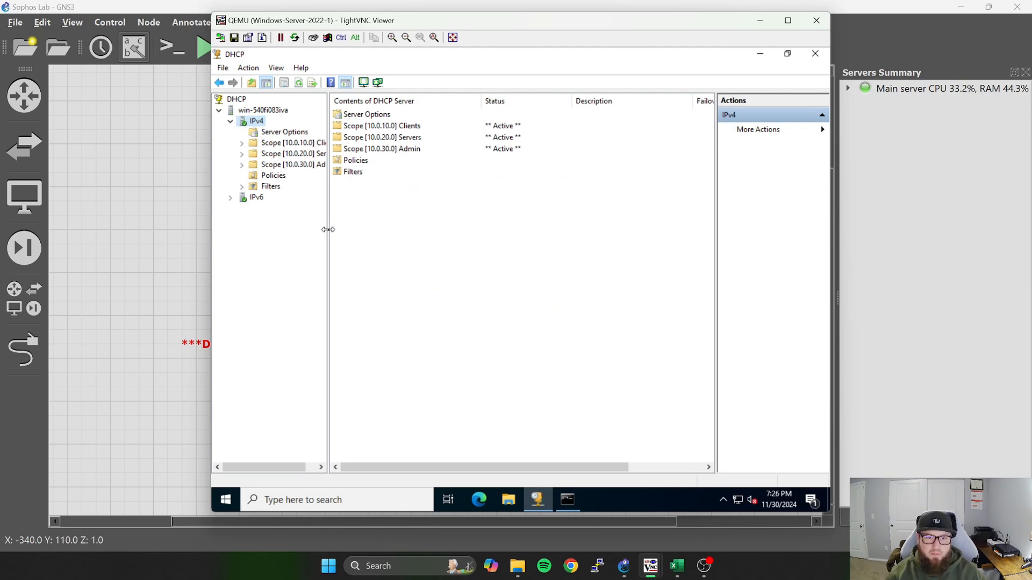
pyautogui.moveTo(328, 230); pyautogui.dragTo(376, 231)
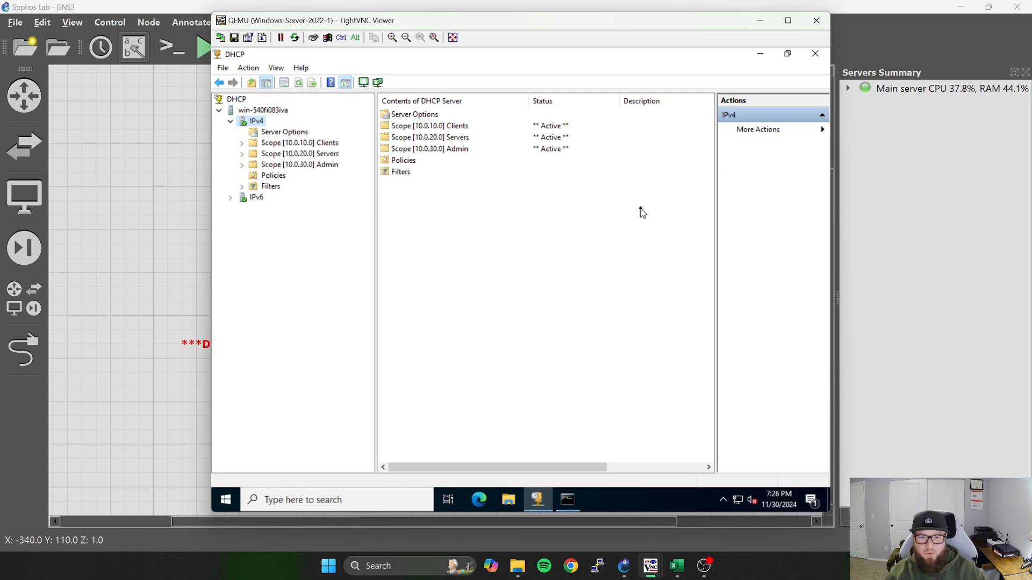
# Review the Windows Server 2016-1 print server entry in the Excel IP plan, then return to the GNS3 topology.
pyautogui.click(676, 566)
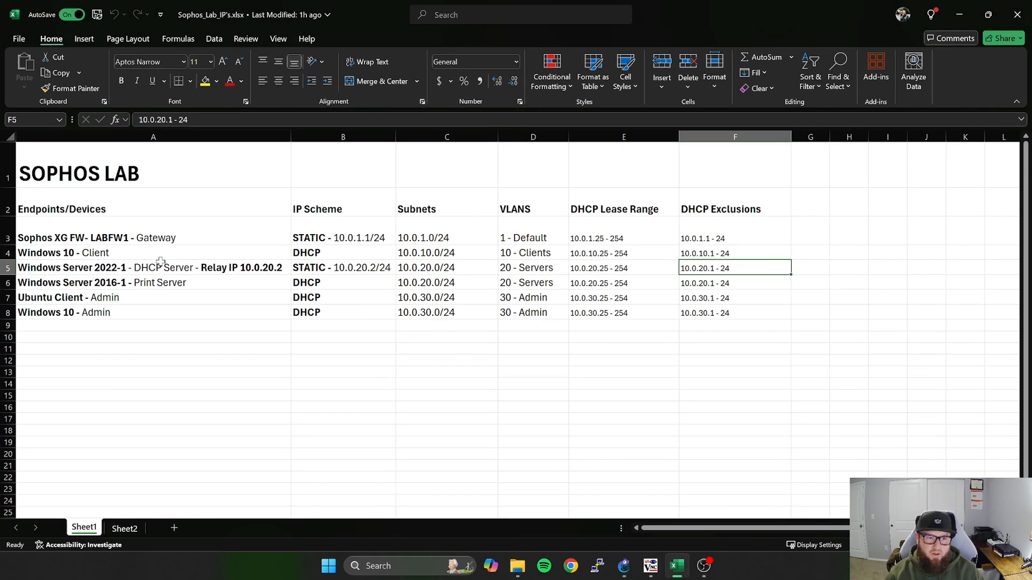
pyautogui.click(199, 284)
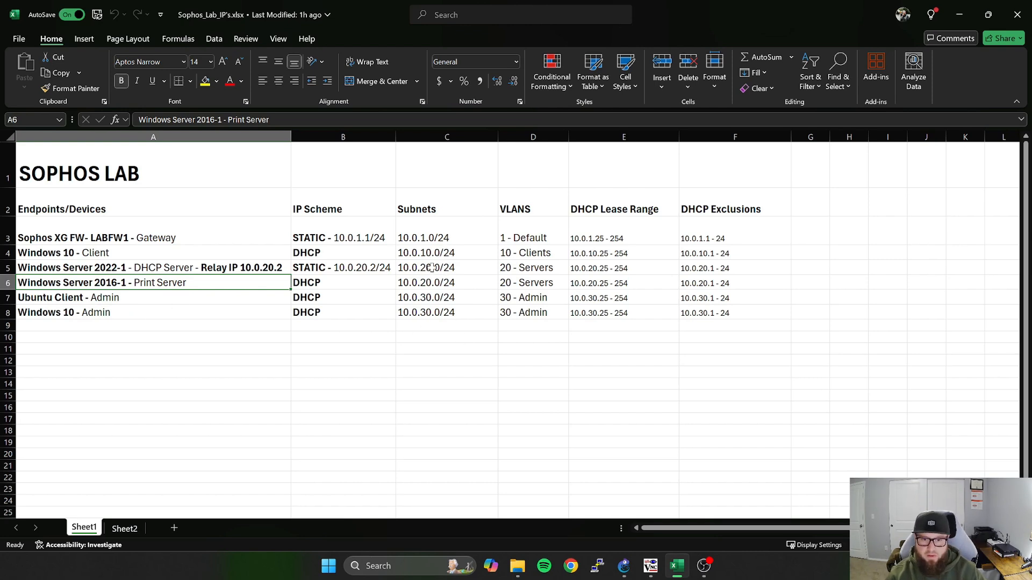
pyautogui.click(959, 14)
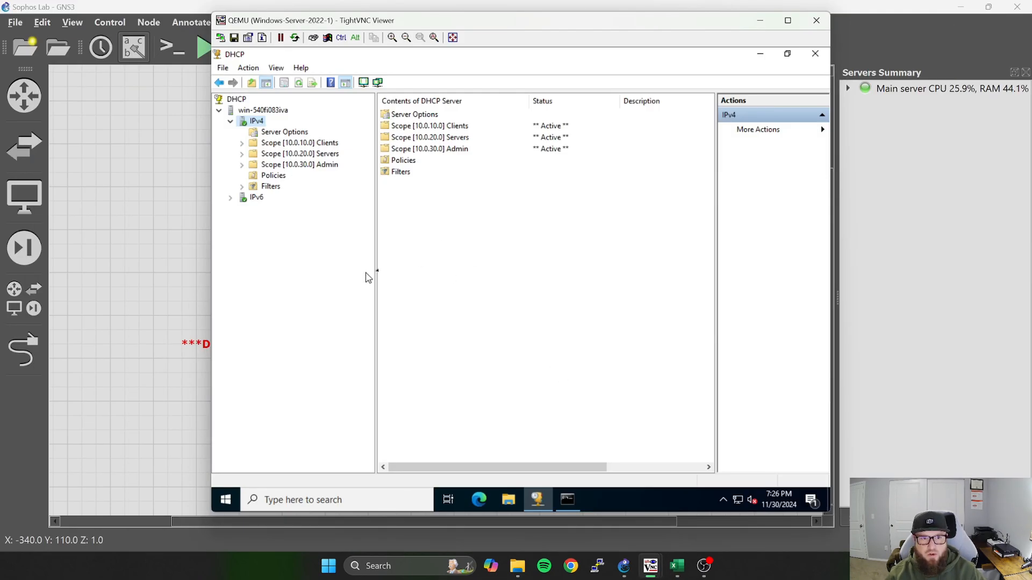
pyautogui.click(763, 24)
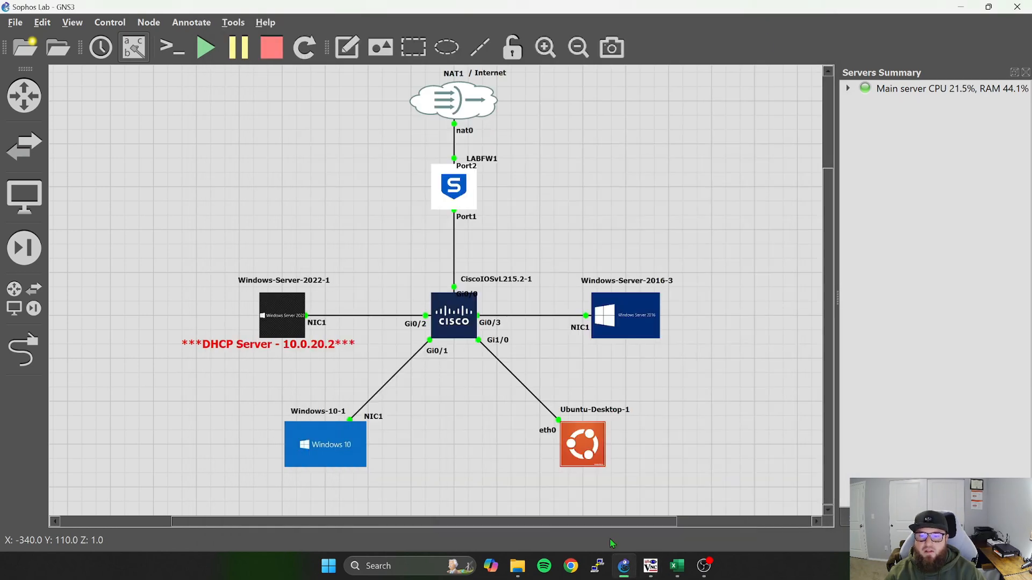
# Open the Network & Internet settings on the Windows Server 2022 machine and check its static IP entry in the Excel IP plan.
pyautogui.moveTo(650, 565)
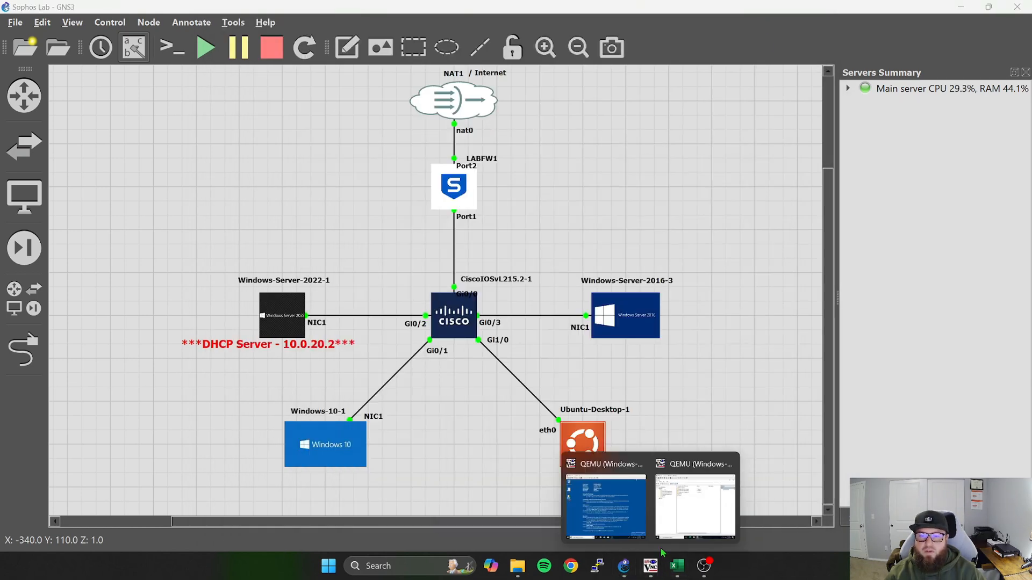
pyautogui.click(629, 517)
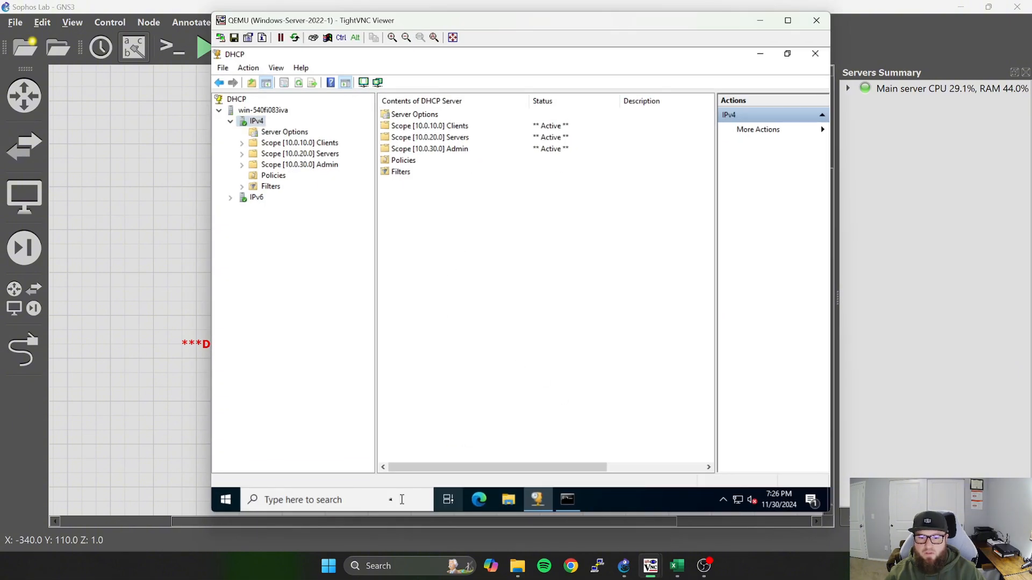
pyautogui.click(365, 500)
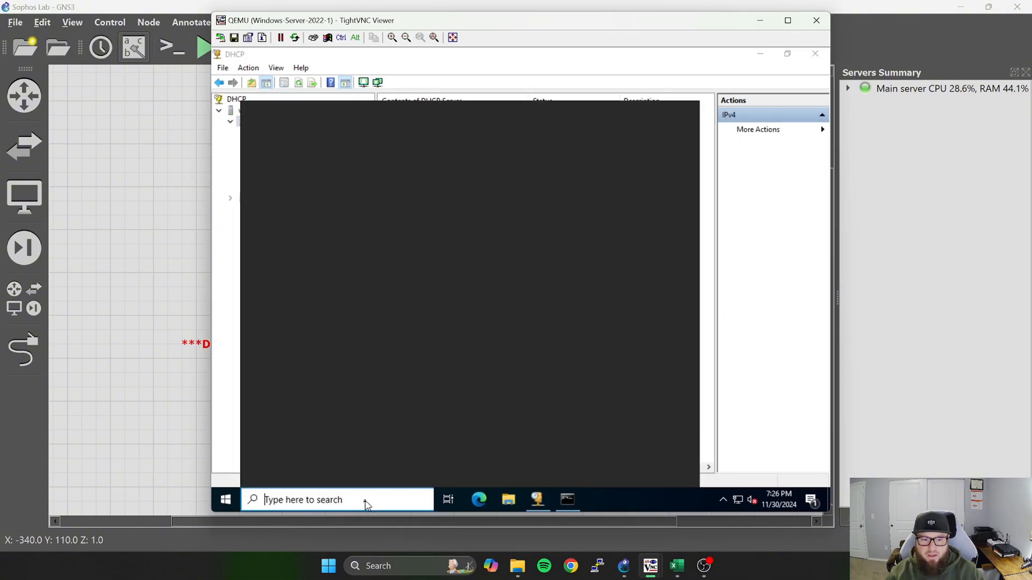
pyautogui.rightClick(738, 503)
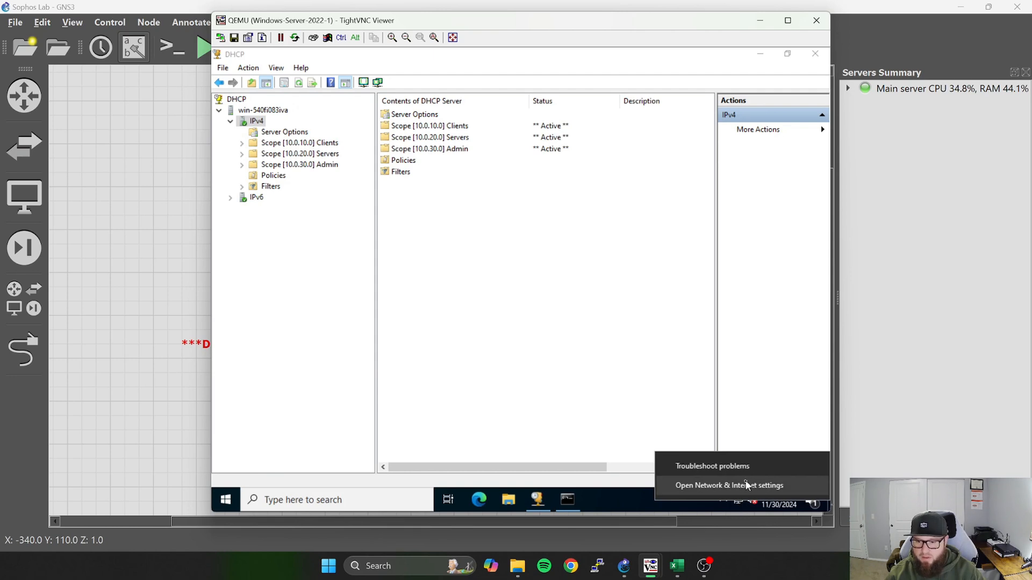
pyautogui.click(746, 485)
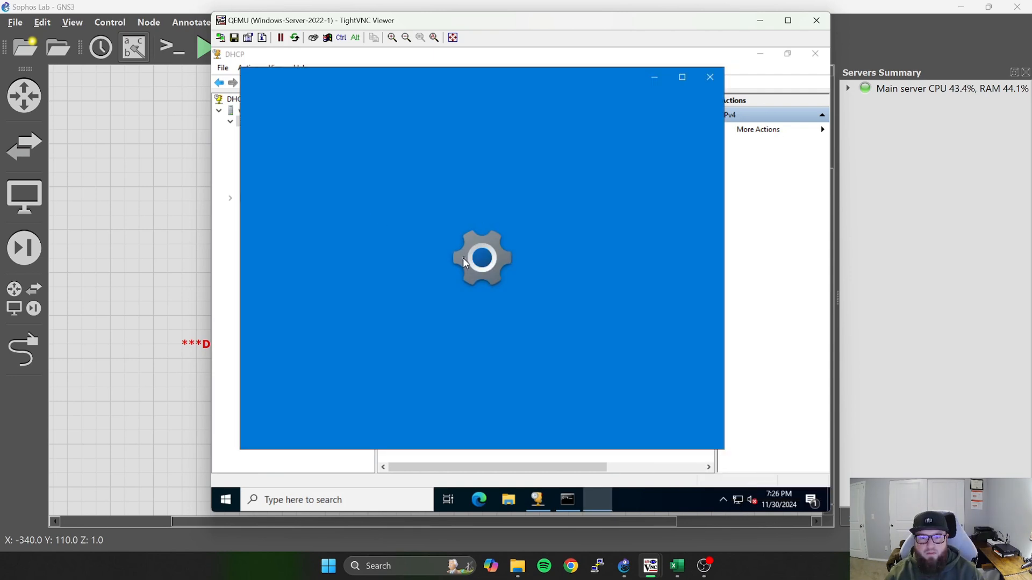
pyautogui.click(677, 566)
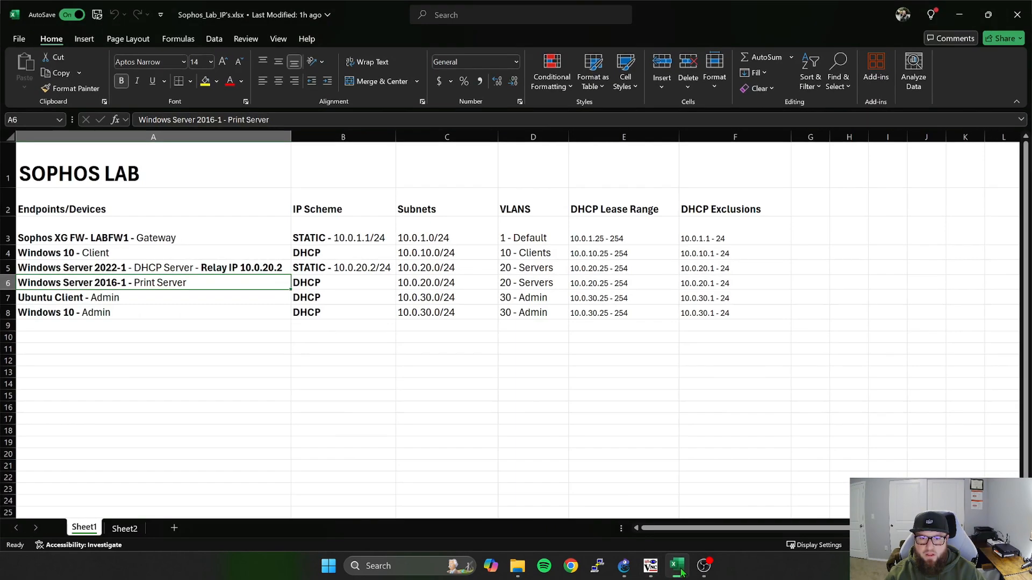
pyautogui.click(351, 262)
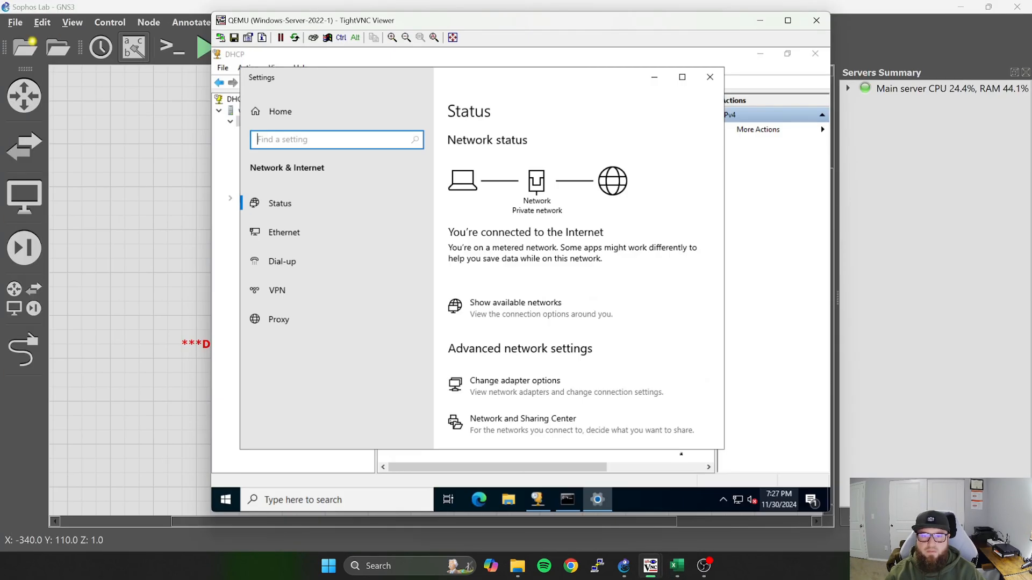
# Assign the Ethernet adapter the static IPv4 address 10.0.20.2, mask 255.255.255.0, gateway 10.0.20.1, and DNS servers 1.1.1.1 and 8.8.8.8.
pyautogui.click(557, 394)
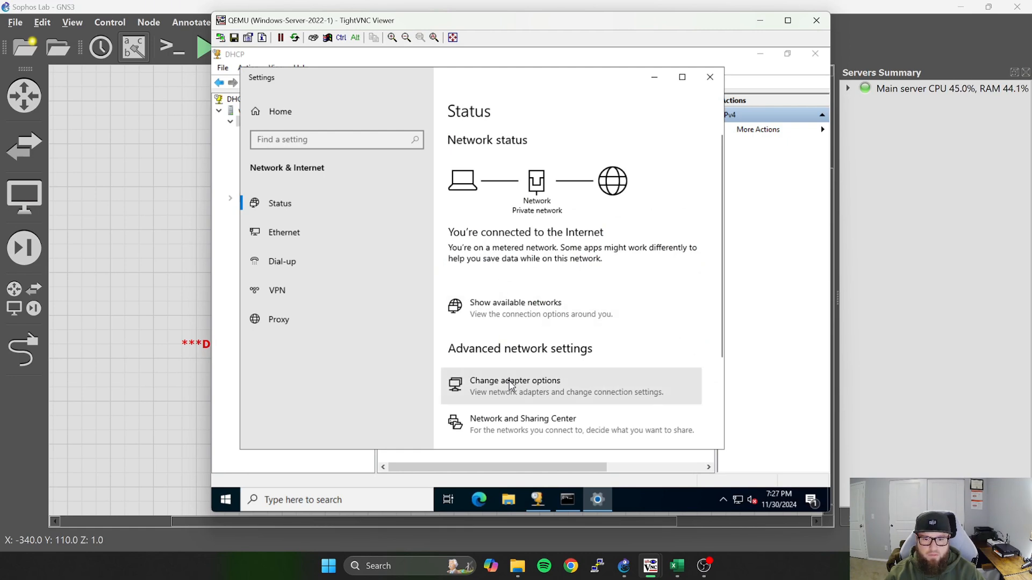
pyautogui.rightClick(358, 167)
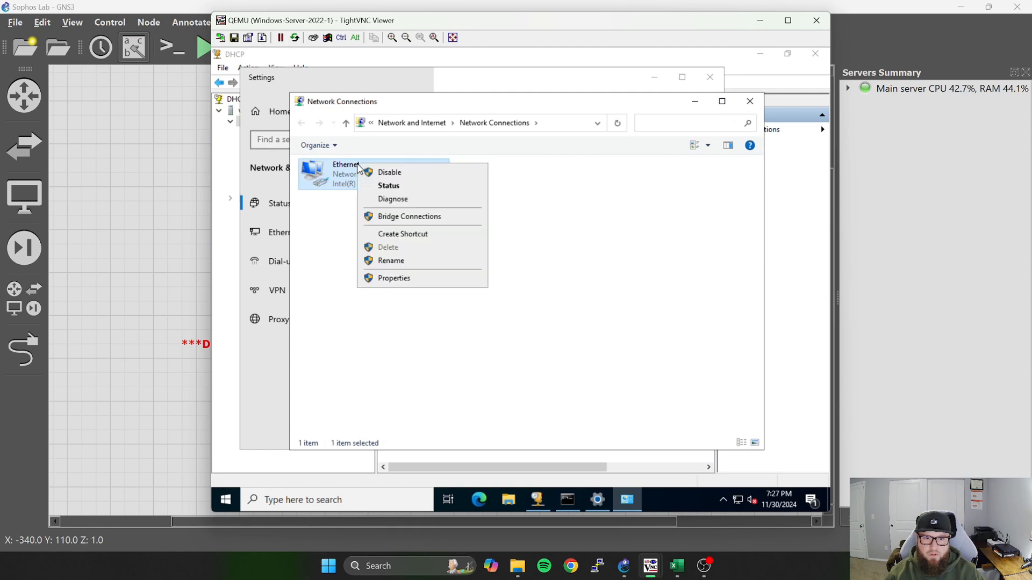
pyautogui.click(424, 277)
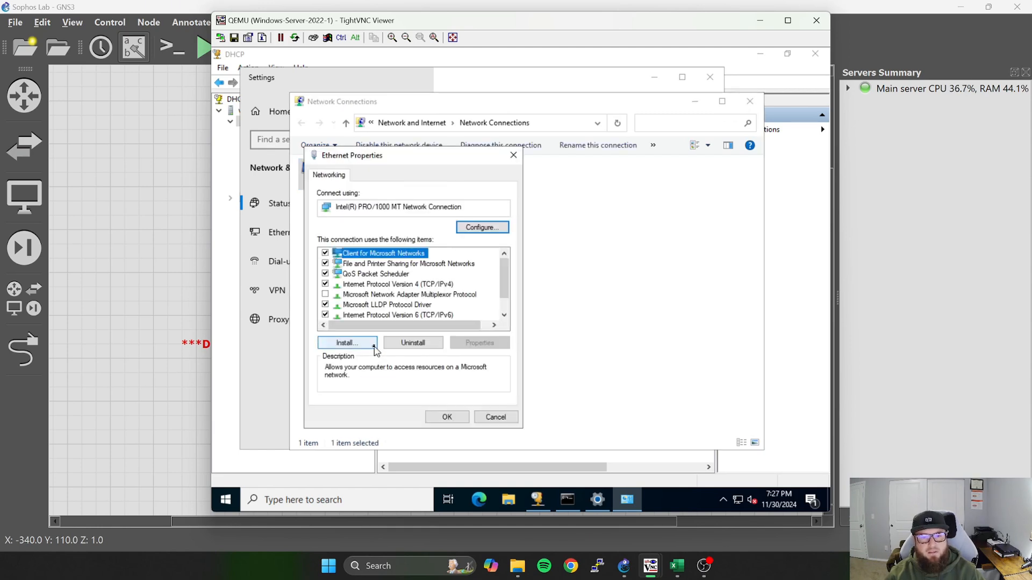
pyautogui.click(339, 284)
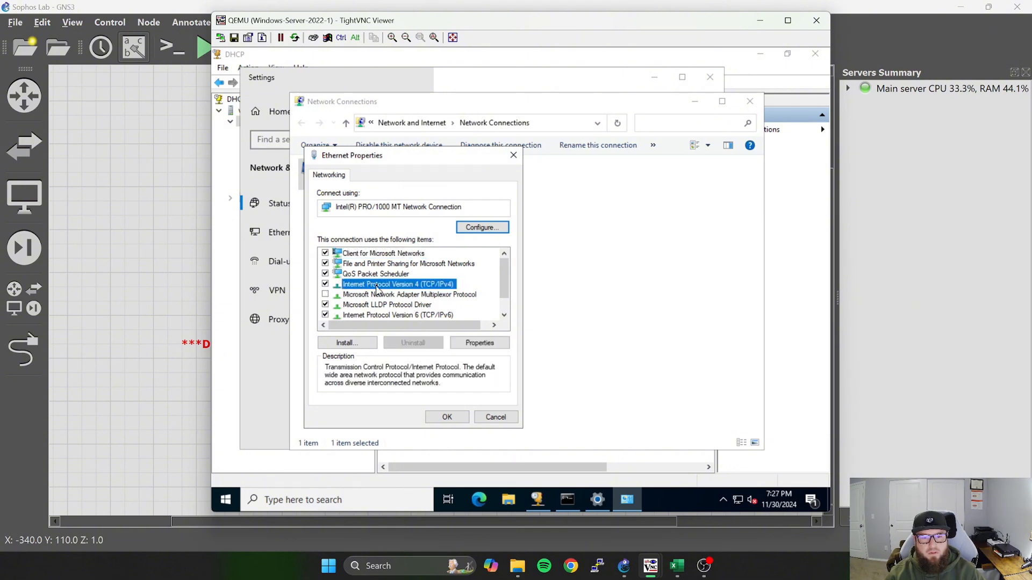
pyautogui.doubleClick(377, 284)
pyautogui.click(357, 290)
pyautogui.click(462, 304)
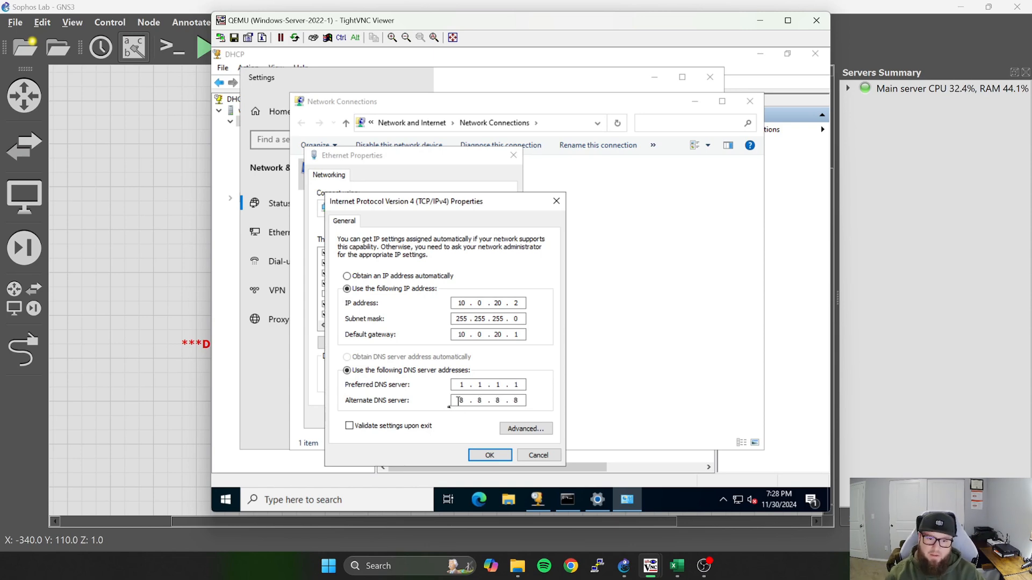
# Add 10.0.20.1 as a third DNS server in the advanced TCP/IP settings and apply the Ethernet adapter's configuration.
pyautogui.click(533, 428)
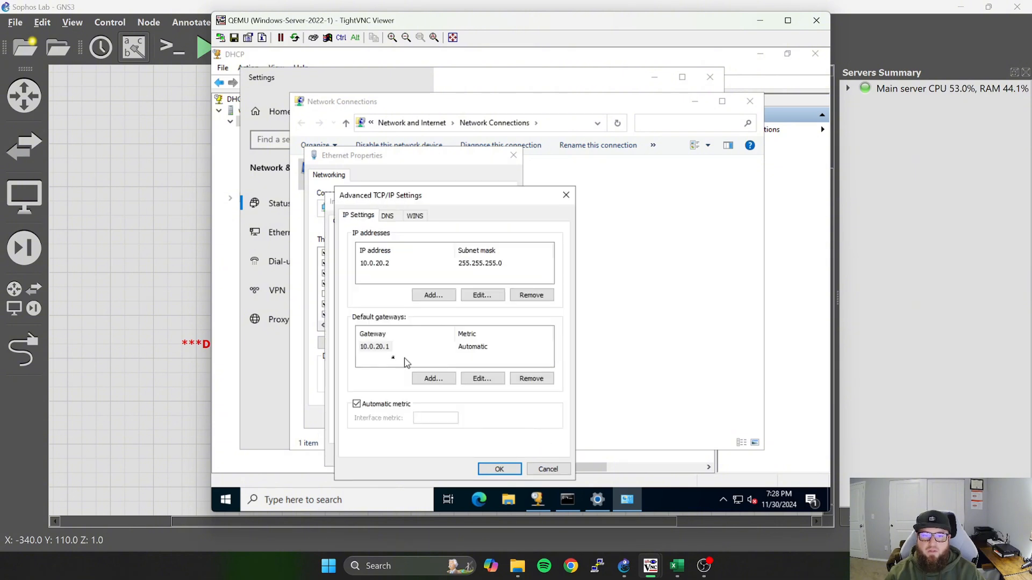
pyautogui.click(387, 216)
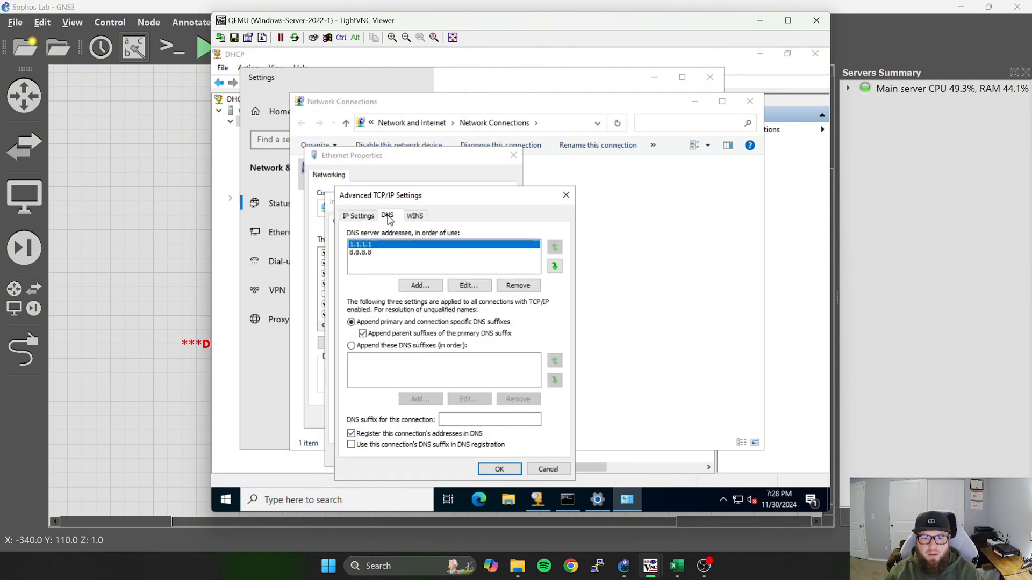
pyautogui.click(420, 285)
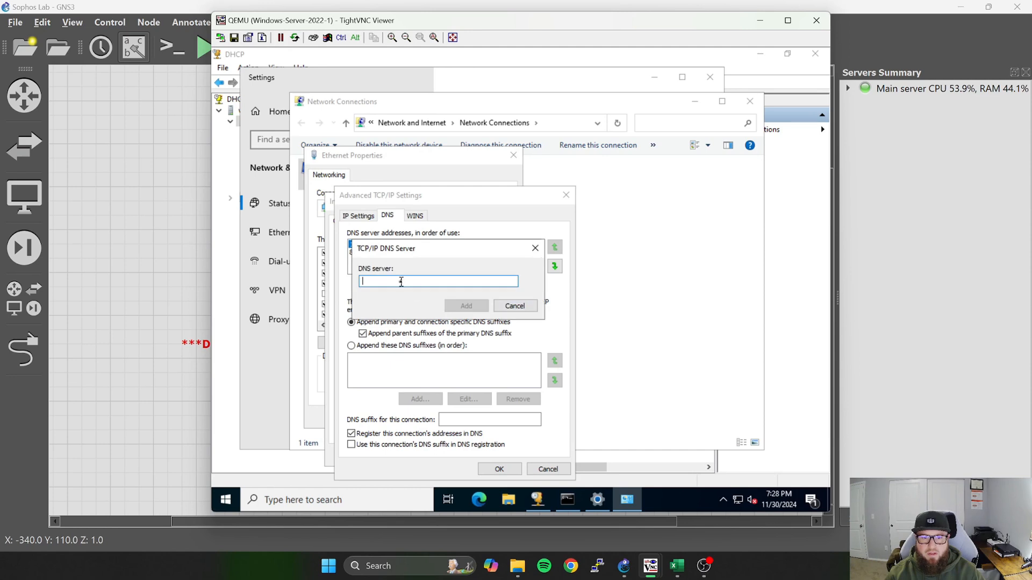
pyautogui.write('10.')
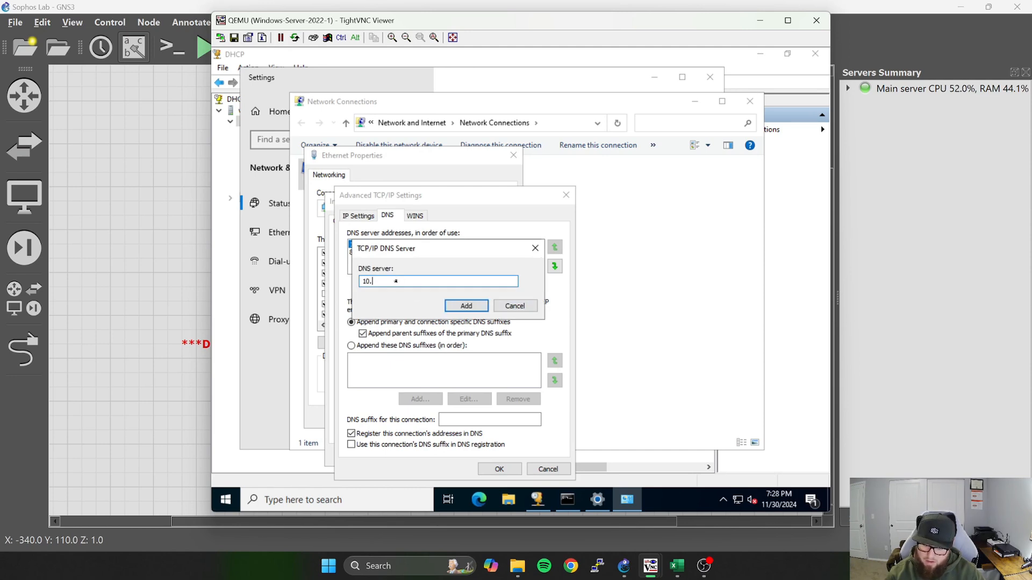
pyautogui.write('0.20.')
pyautogui.press('Return')
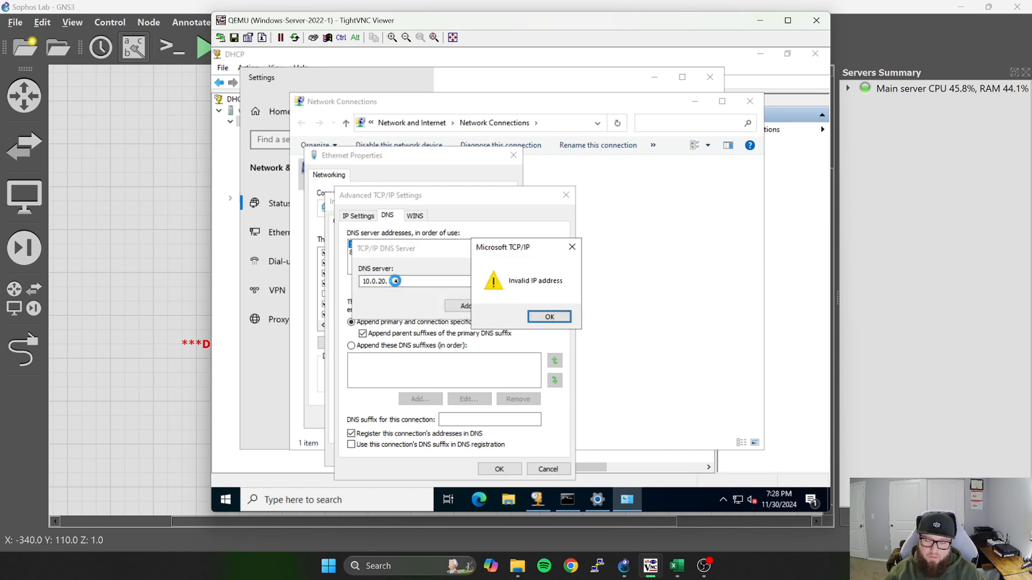
pyautogui.press('Return')
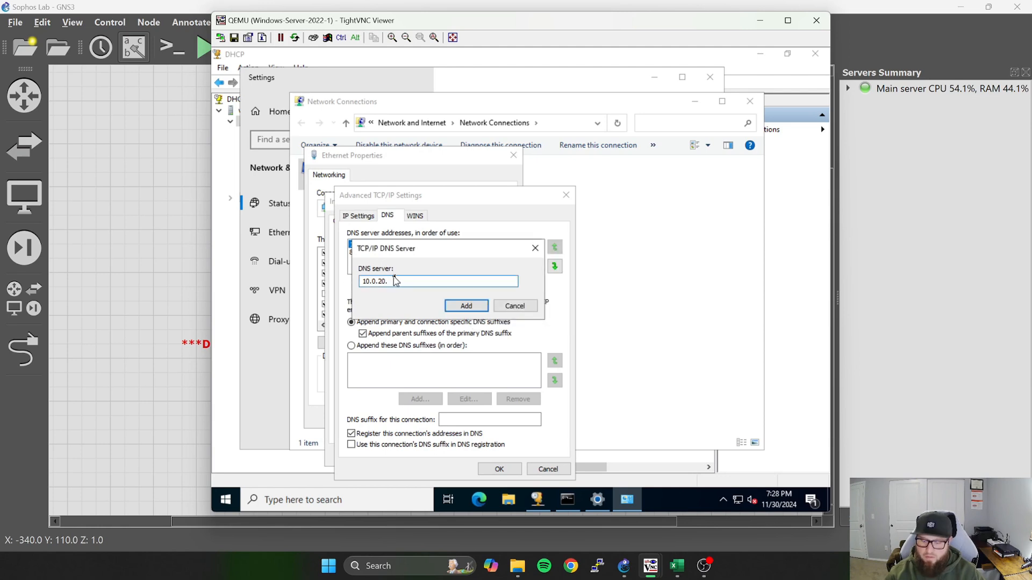
pyautogui.write('1')
pyautogui.click(466, 305)
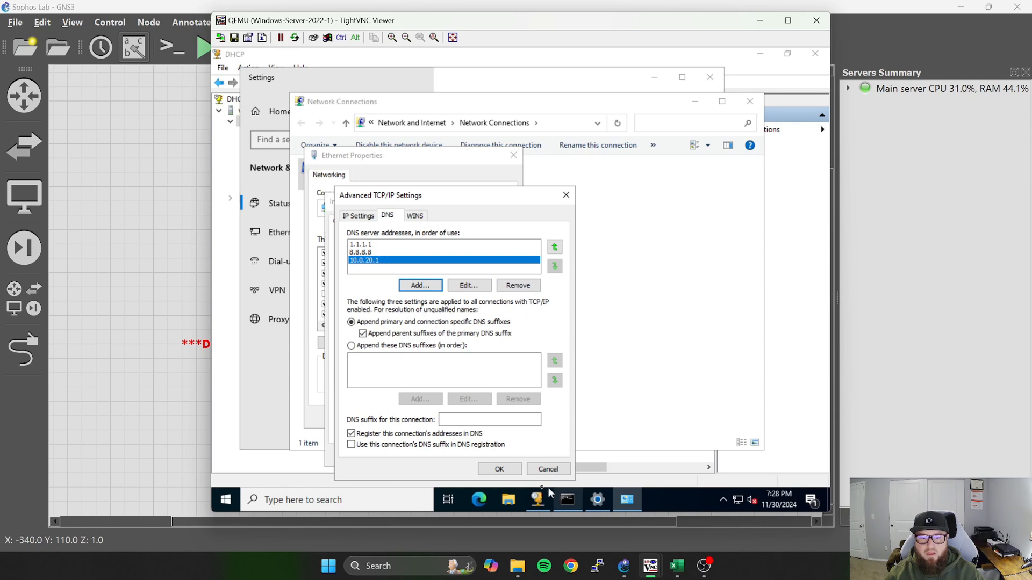
pyautogui.click(499, 469)
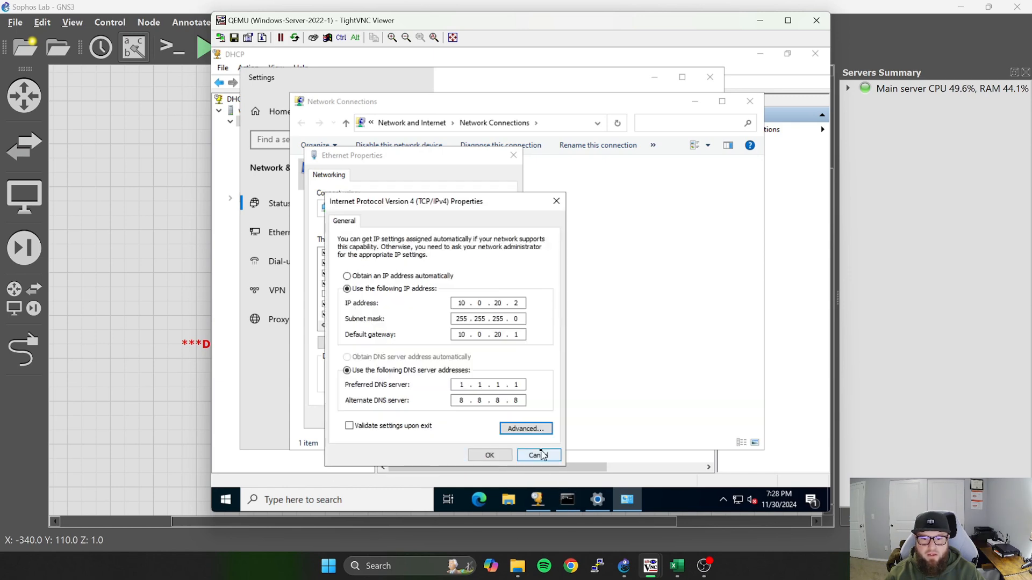
pyautogui.click(492, 456)
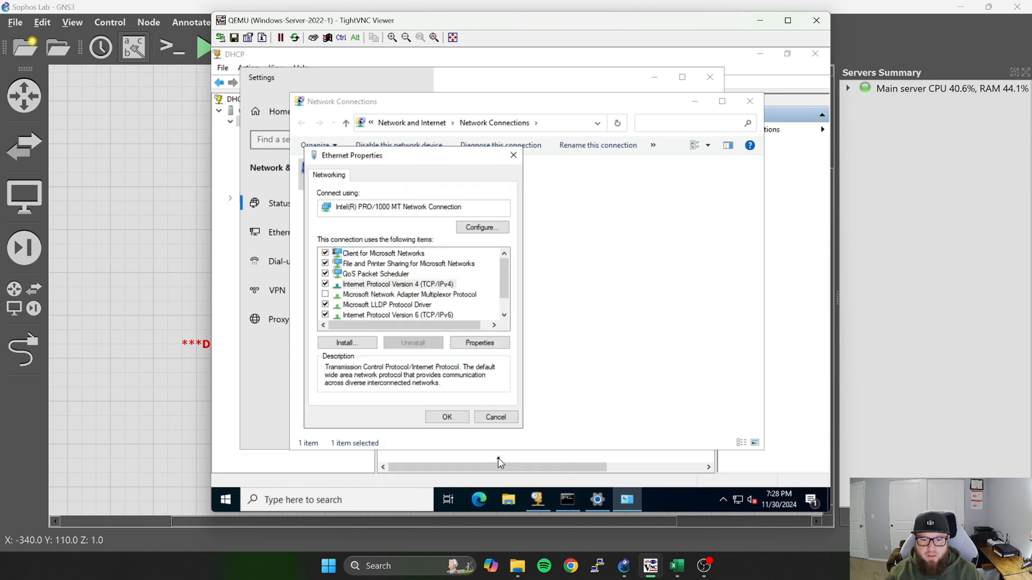
pyautogui.click(453, 419)
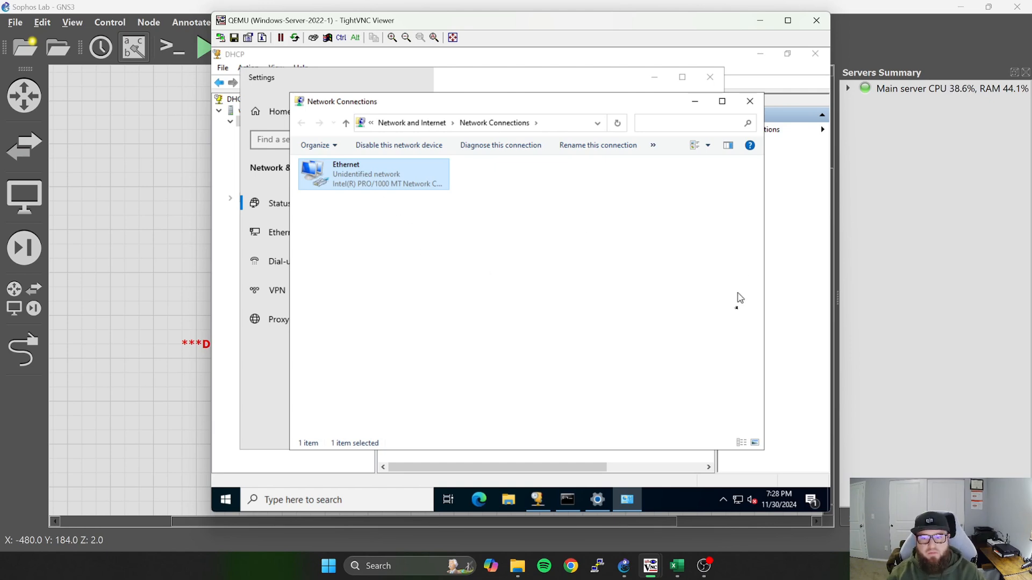
# Check the Ethernet adapter's saved IPv4 properties, then close them without making changes.
pyautogui.rightClick(403, 183)
pyautogui.click(476, 296)
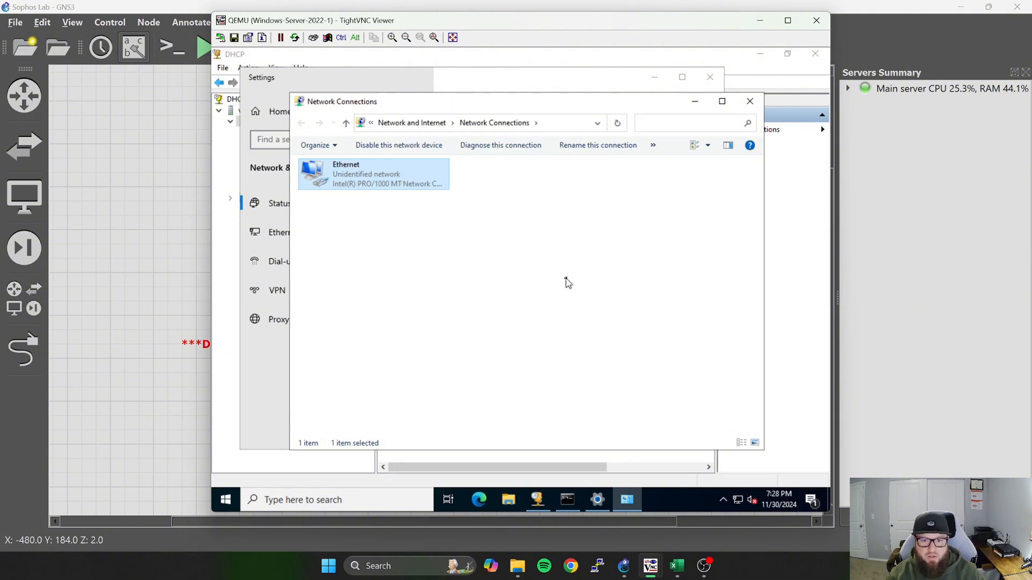
pyautogui.doubleClick(384, 283)
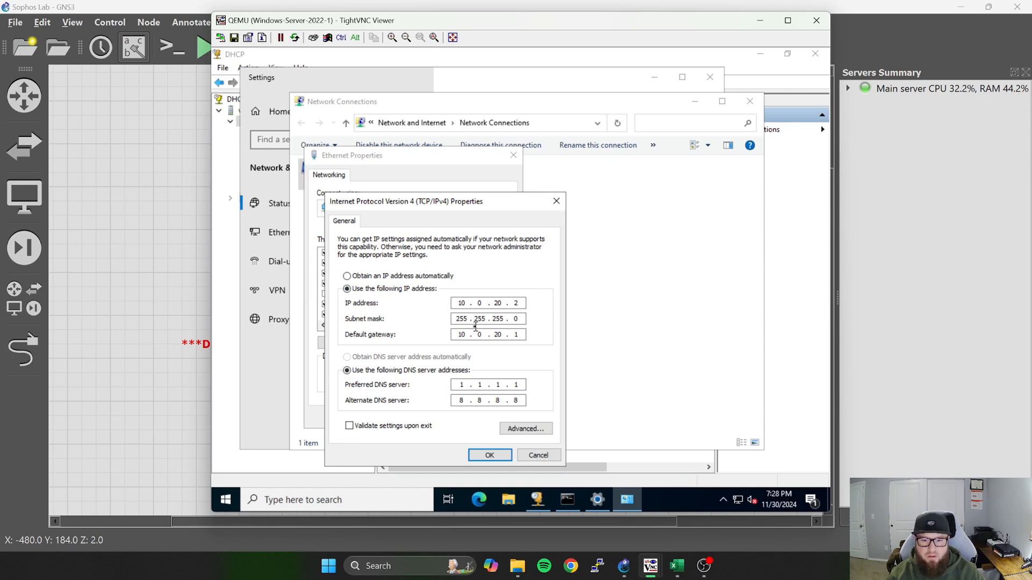
pyautogui.click(556, 202)
pyautogui.click(513, 156)
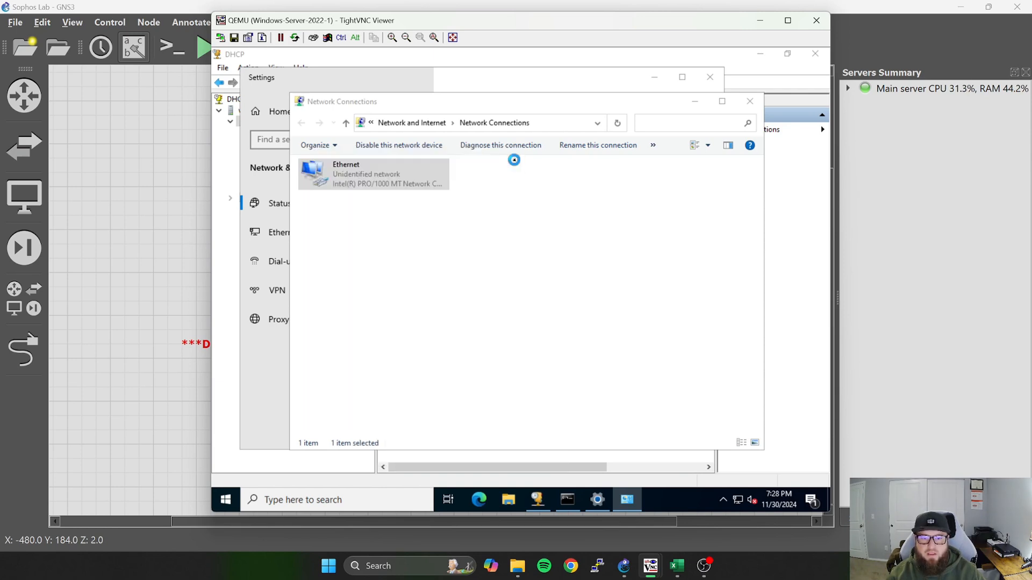
# Minimize the Network Connections, Settings and DHCP windows on the server and return to the GNS3 topology.
pyautogui.click(695, 102)
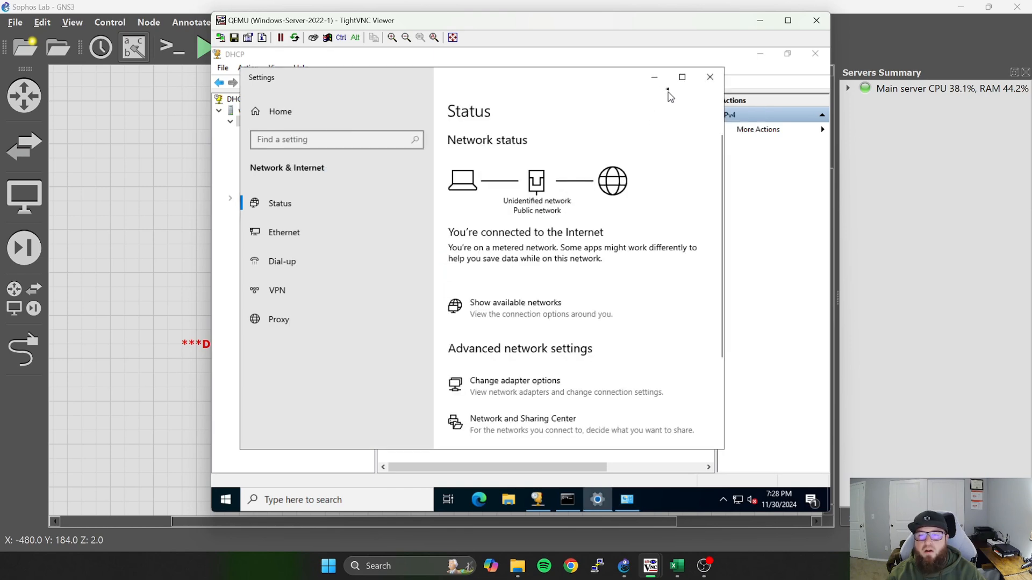
pyautogui.click(652, 83)
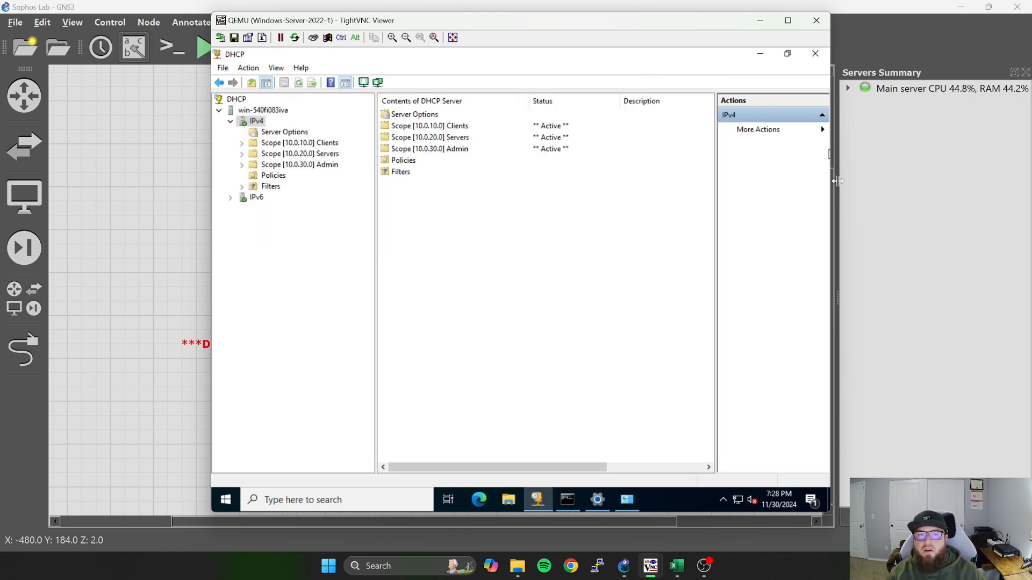
pyautogui.click(760, 54)
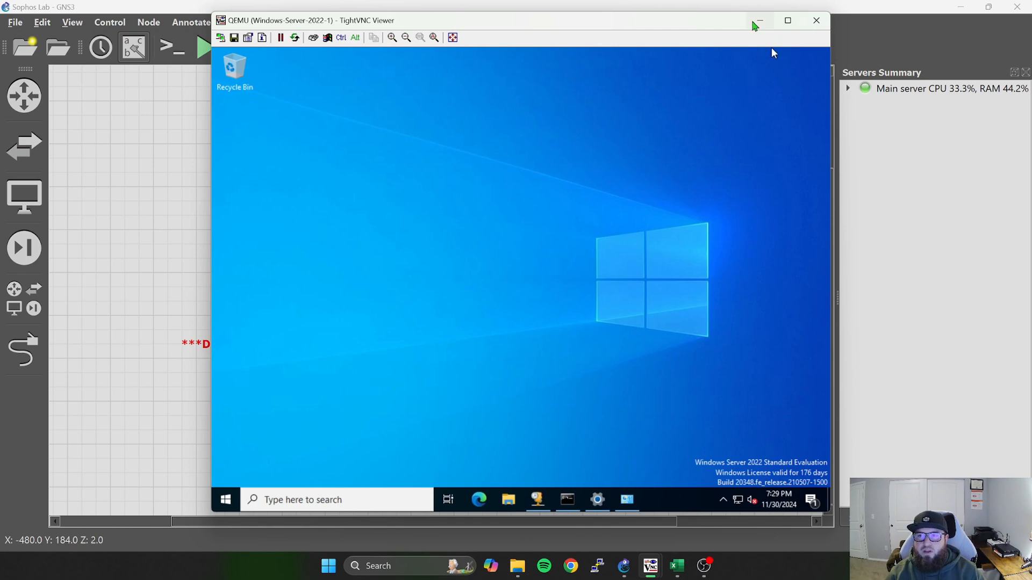
pyautogui.click(650, 566)
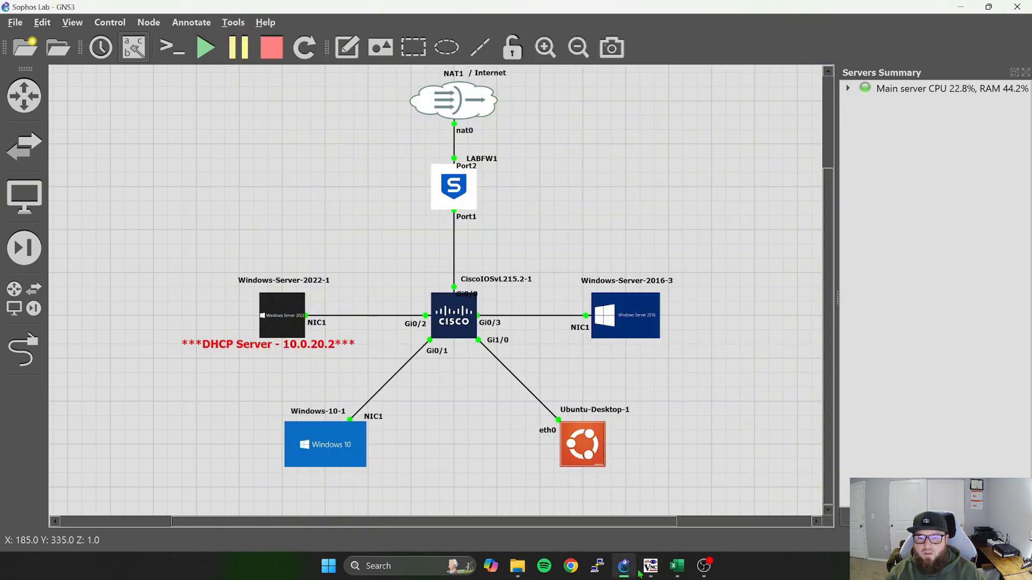
# Switch to the Windows-10-1 machine and open the DHCP page of the Sophos firewall's Network configuration in its browser.
pyautogui.moveTo(650, 566)
pyautogui.click(707, 497)
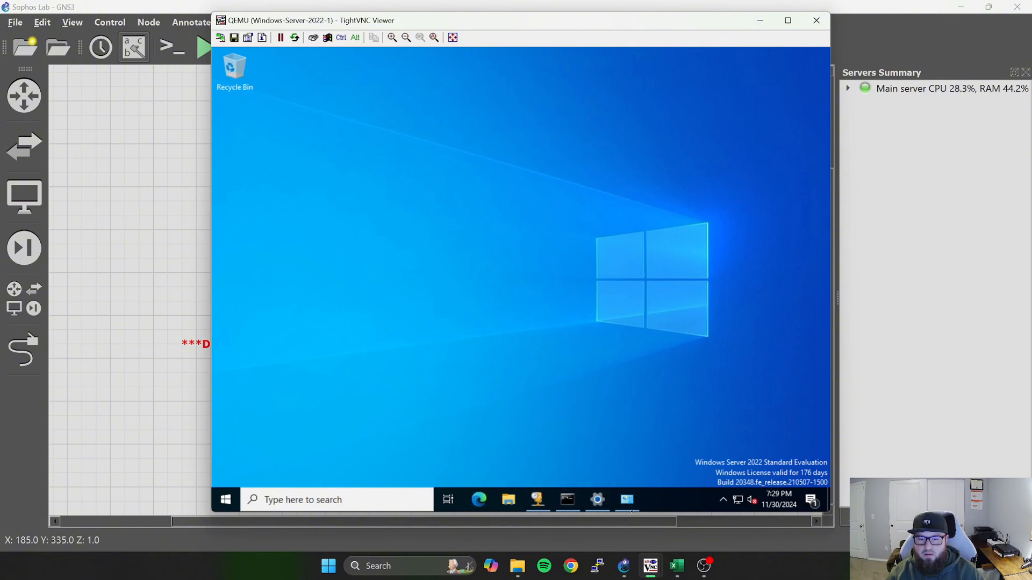
pyautogui.moveTo(651, 574)
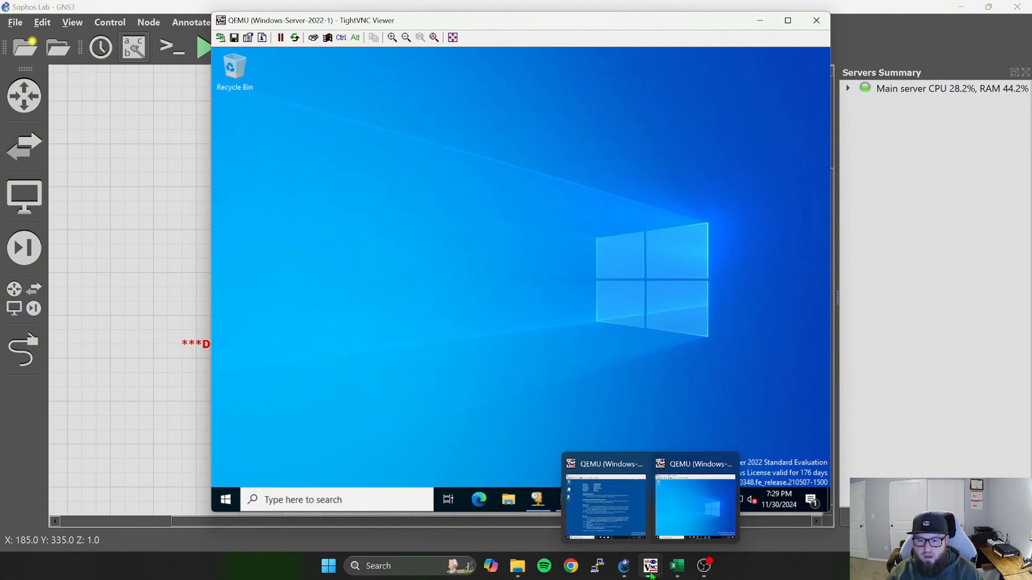
pyautogui.click(598, 511)
pyautogui.click(564, 513)
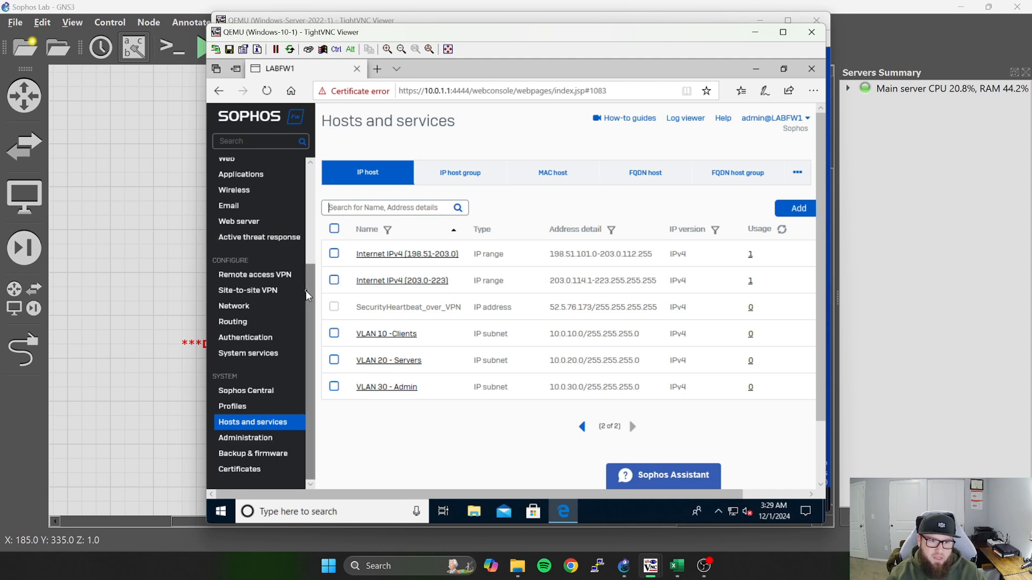
pyautogui.scroll(2, 293, 301)
pyautogui.click(254, 413)
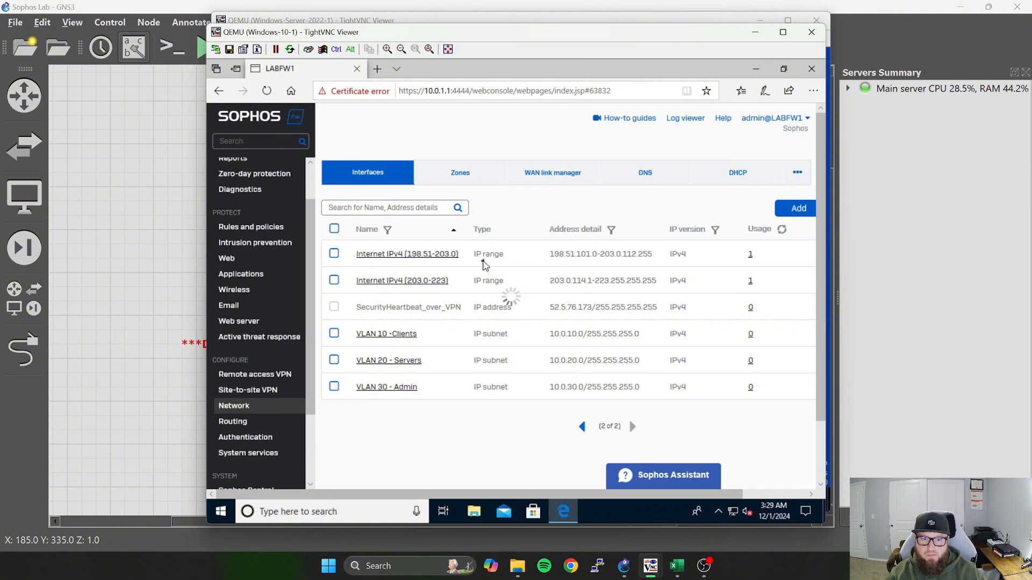
pyautogui.click(739, 181)
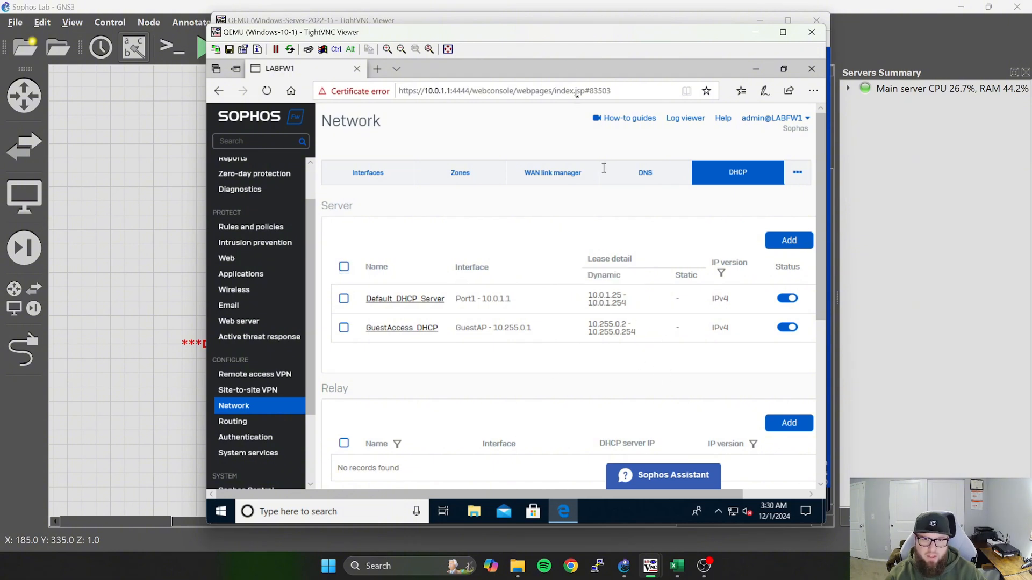
# Review the switch connections in the GNS3 topology and glance at the Windows Server 2022 desktop.
pyautogui.click(754, 32)
pyautogui.click(760, 20)
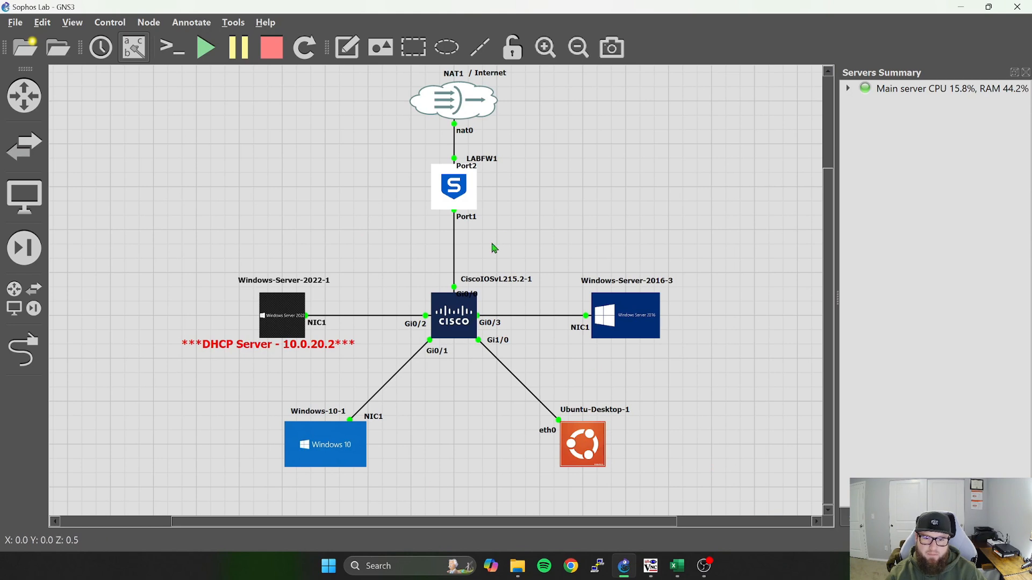
pyautogui.click(424, 317)
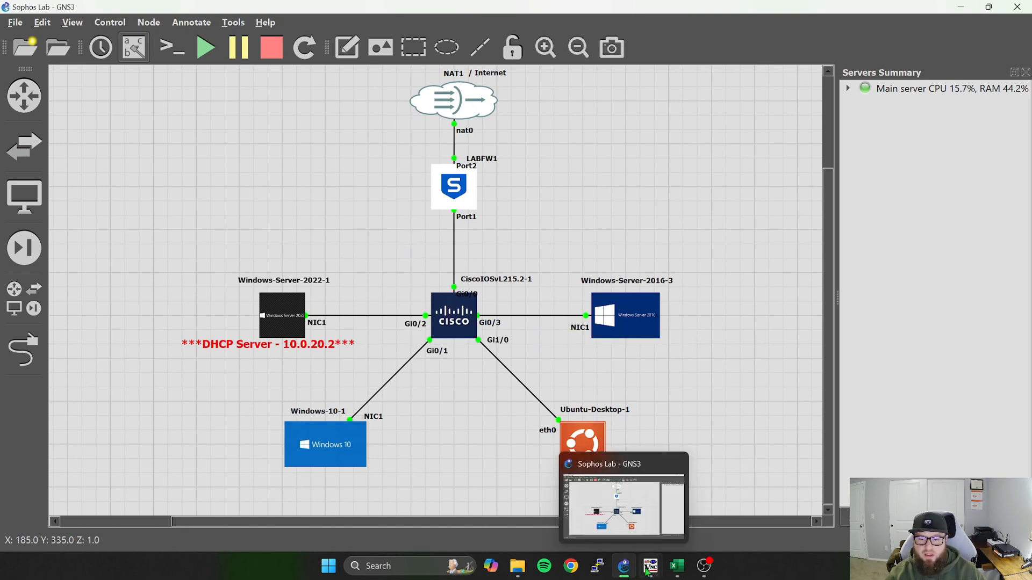
pyautogui.moveTo(649, 570)
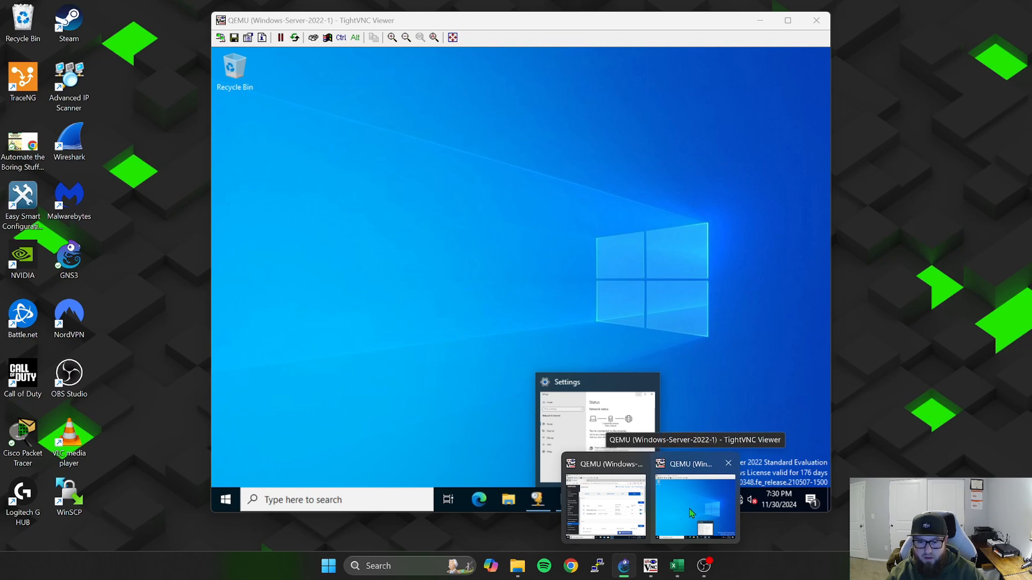
pyautogui.click(696, 520)
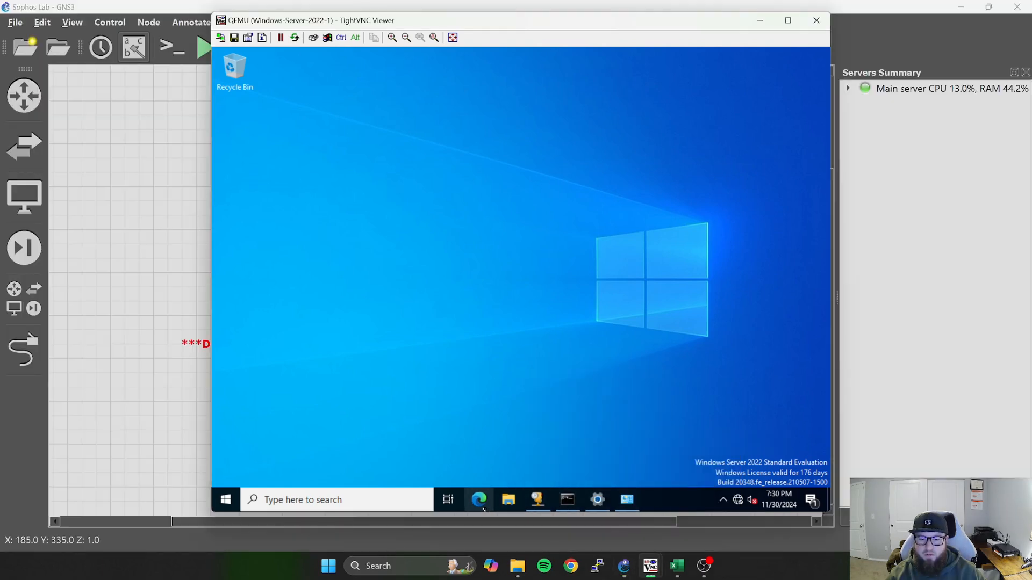
pyautogui.click(760, 20)
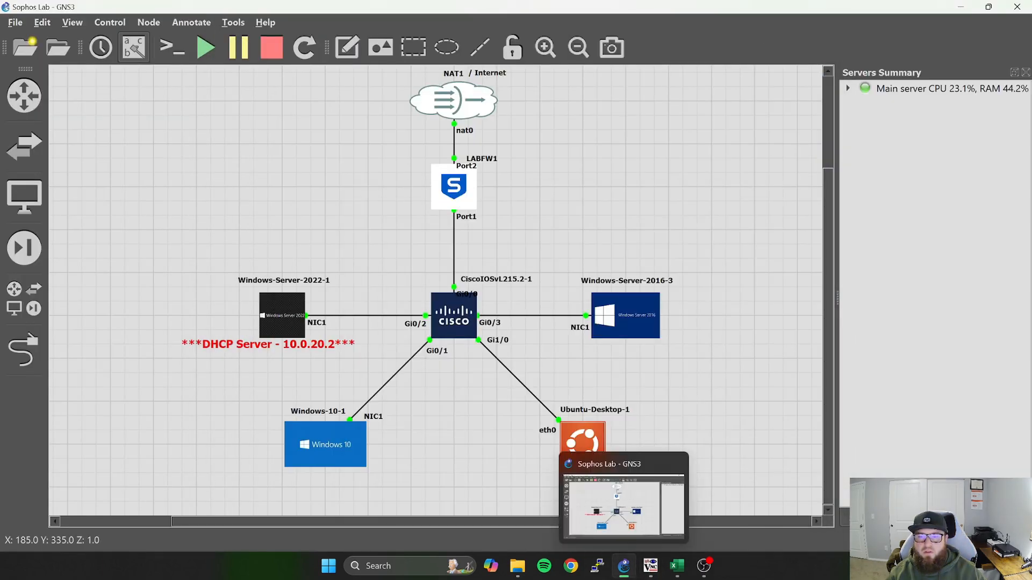
# Switch to the Windows-10-1 machine and disable both the Default DHCP Server and GuestAccess DHCP servers on the Sophos firewall.
pyautogui.click(650, 566)
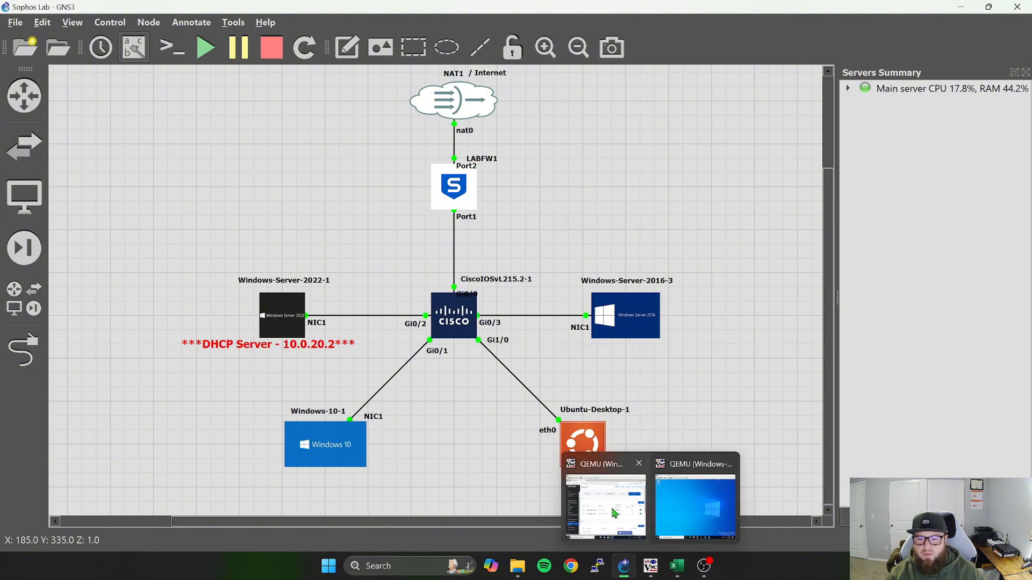
pyautogui.click(601, 505)
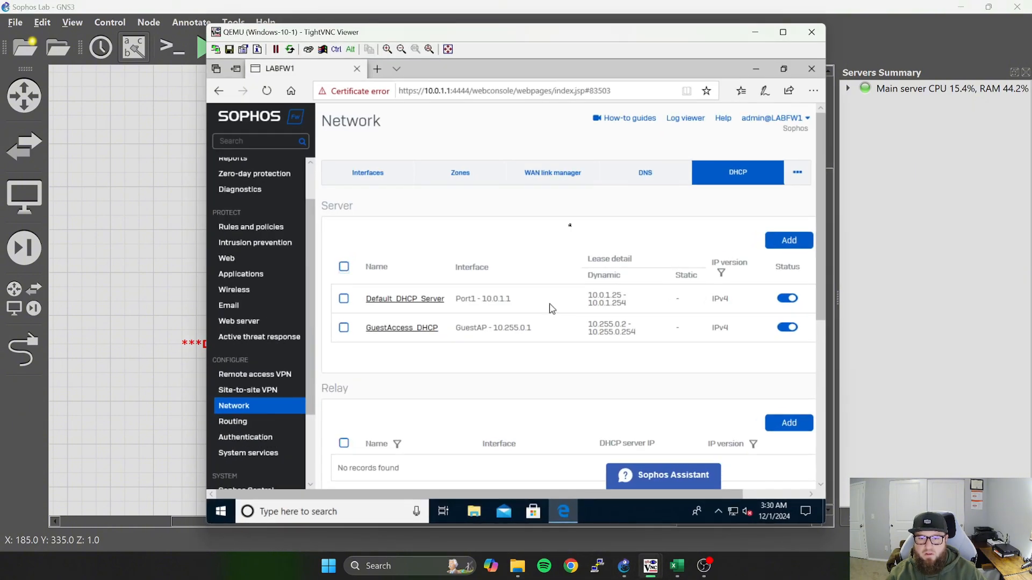
pyautogui.click(788, 299)
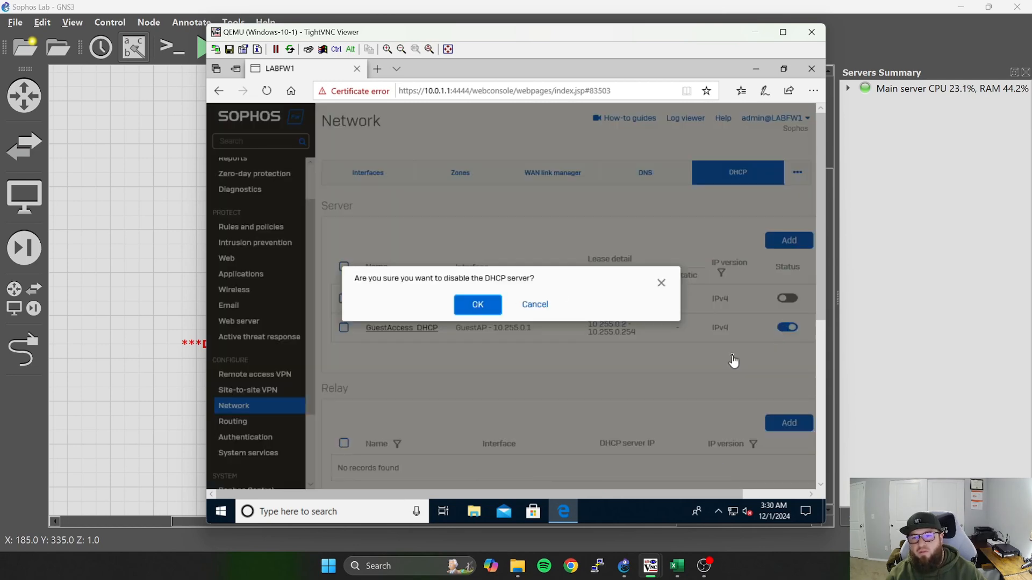
pyautogui.click(485, 305)
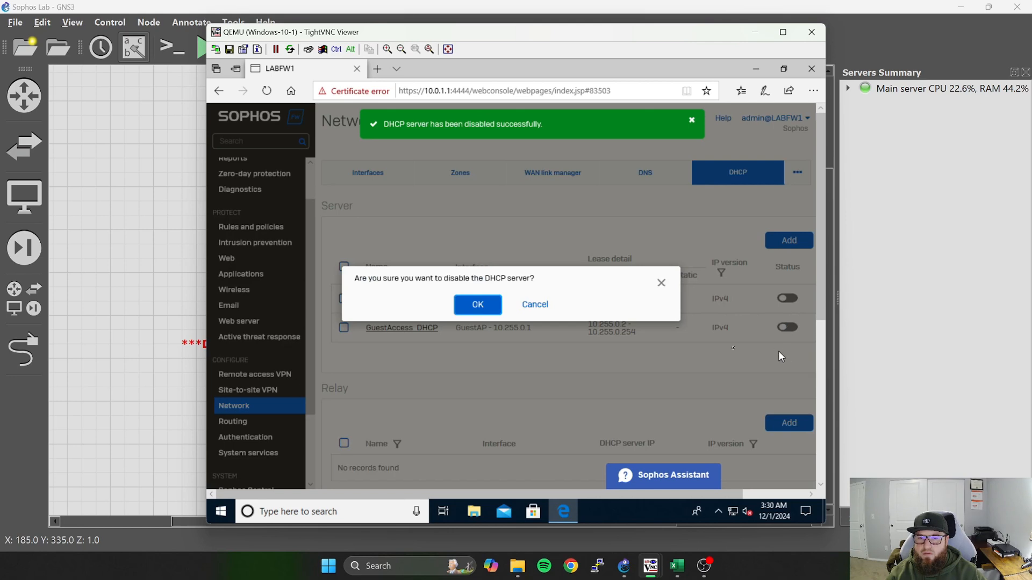
pyautogui.click(477, 305)
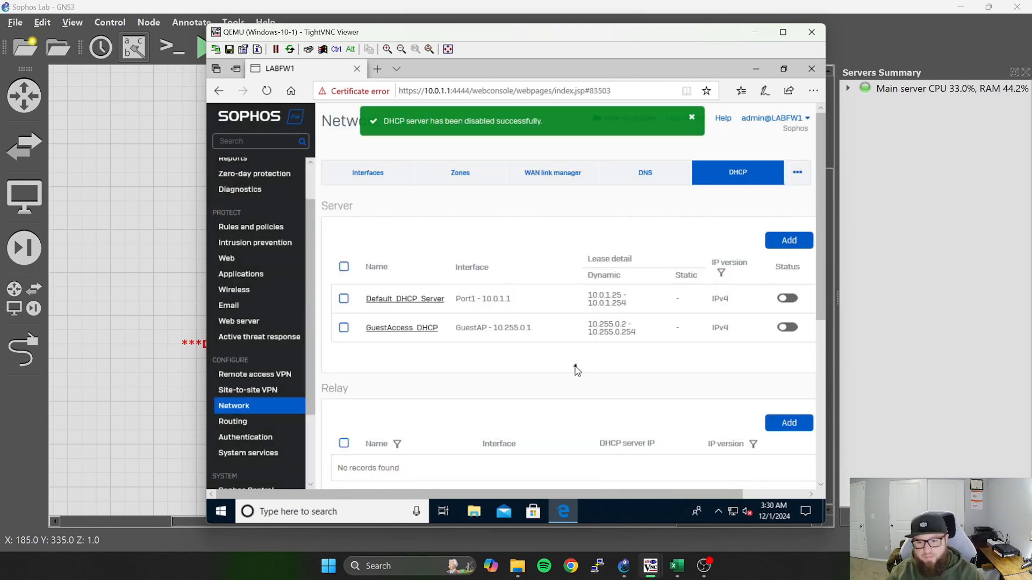
pyautogui.scroll(-2, 791, 415)
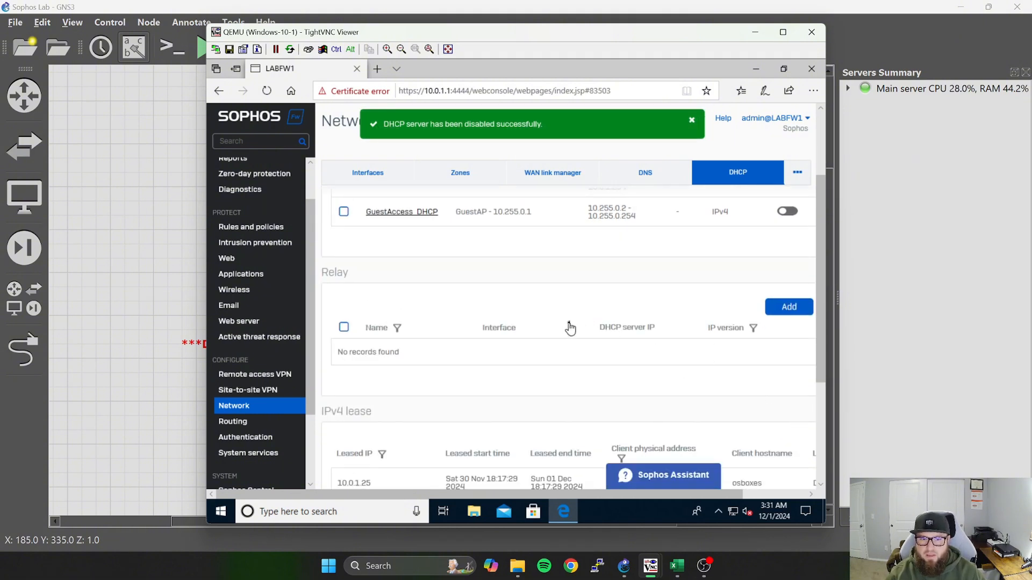
pyautogui.scroll(1, 703, 308)
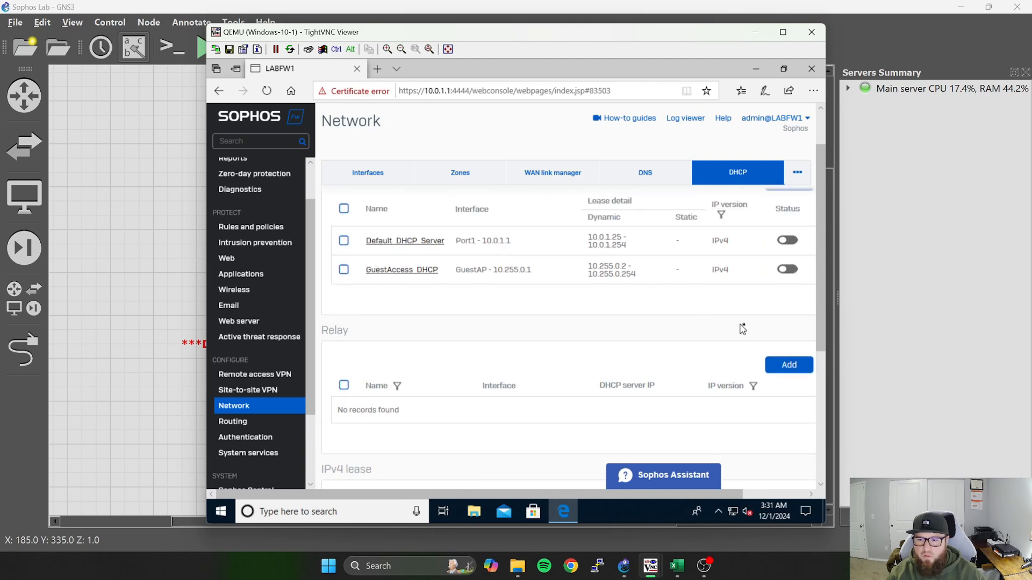
# Start a new VLAN interface named "VLAN 10 -Clients" on Port1 in the LAN zone.
pyautogui.click(367, 183)
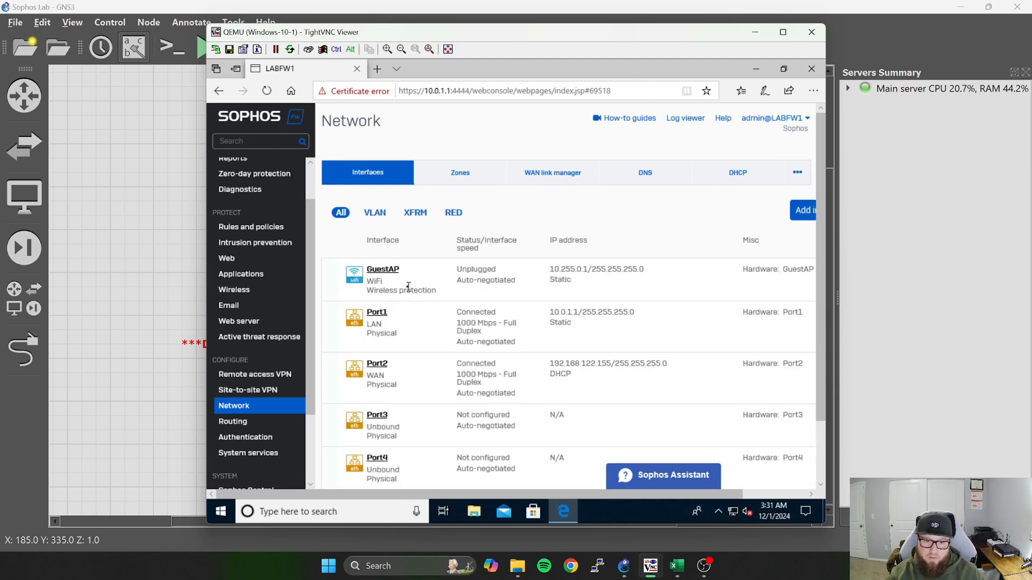
pyautogui.click(374, 214)
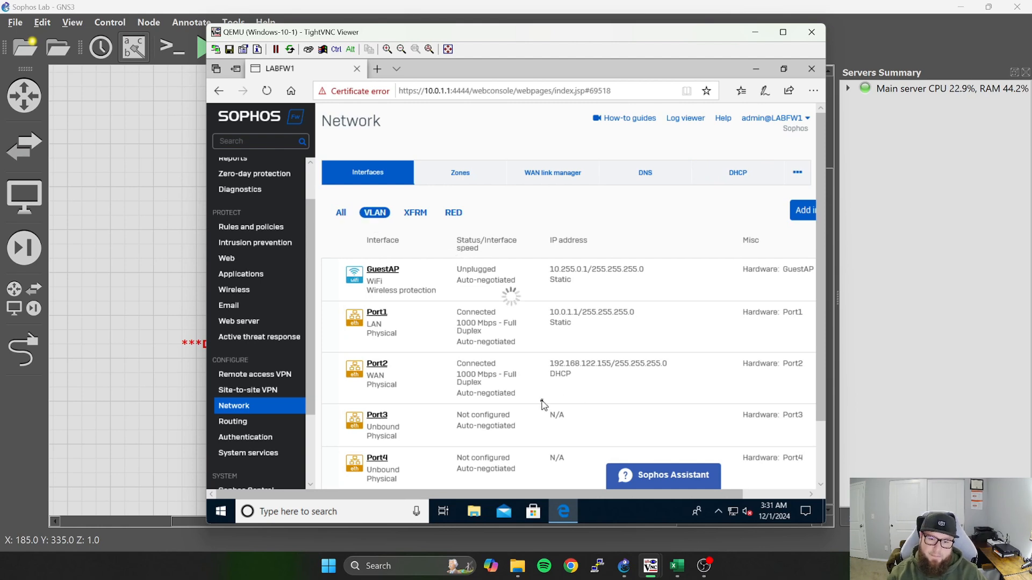
pyautogui.click(796, 216)
pyautogui.moveTo(676, 498); pyautogui.dragTo(755, 495)
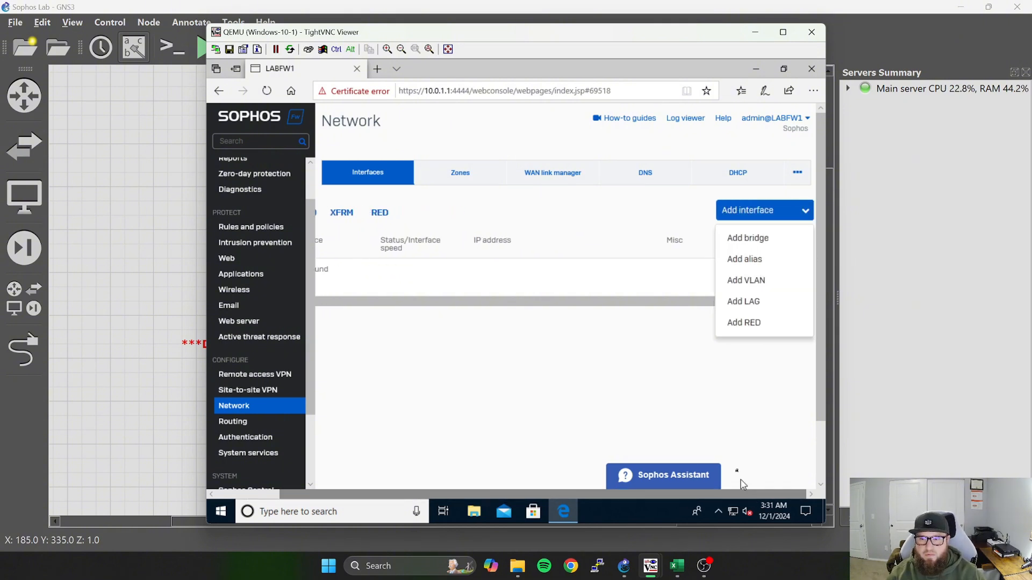
pyautogui.click(755, 285)
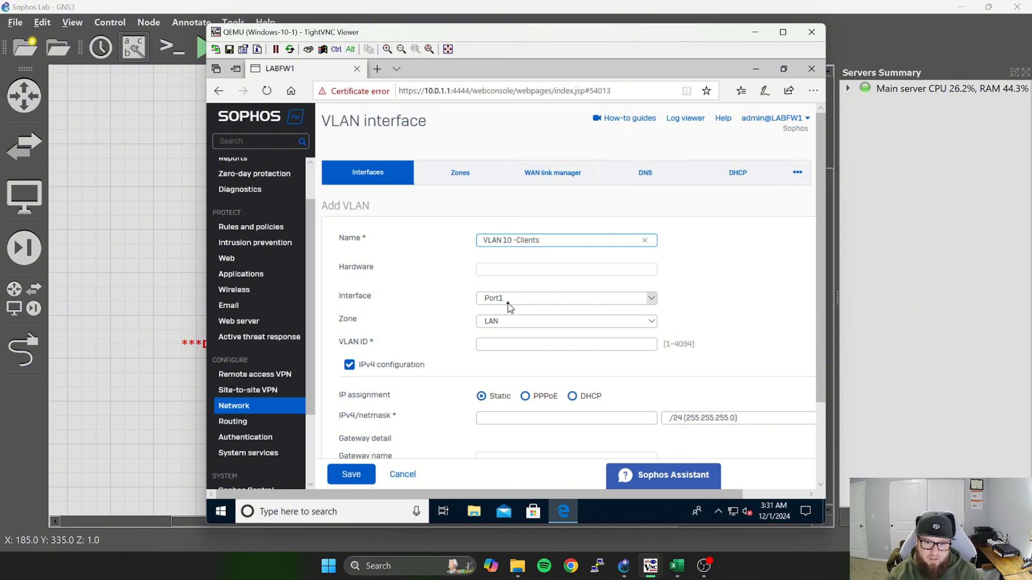
# Set the clients VLAN's ID to 10 and its static IPv4 address to 10.0.10.1 /24, and save the interface.
pyautogui.scroll(-1, 545, 303)
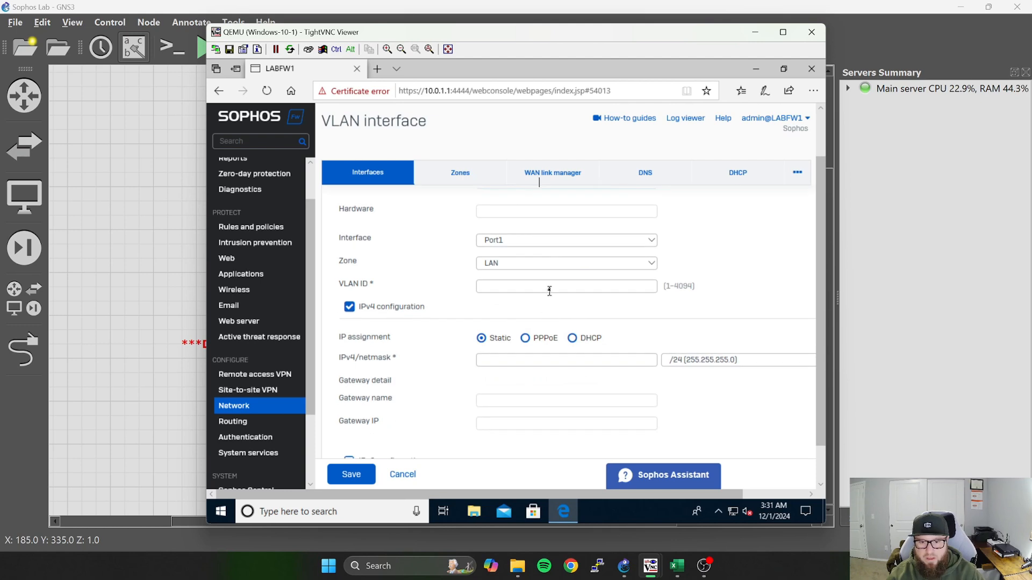
pyautogui.click(547, 287)
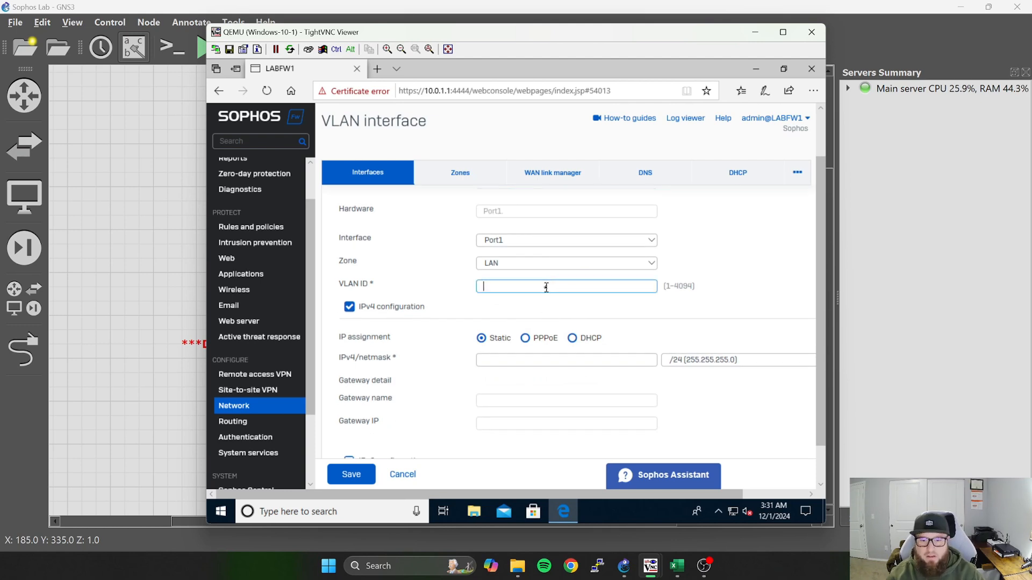
pyautogui.write('10')
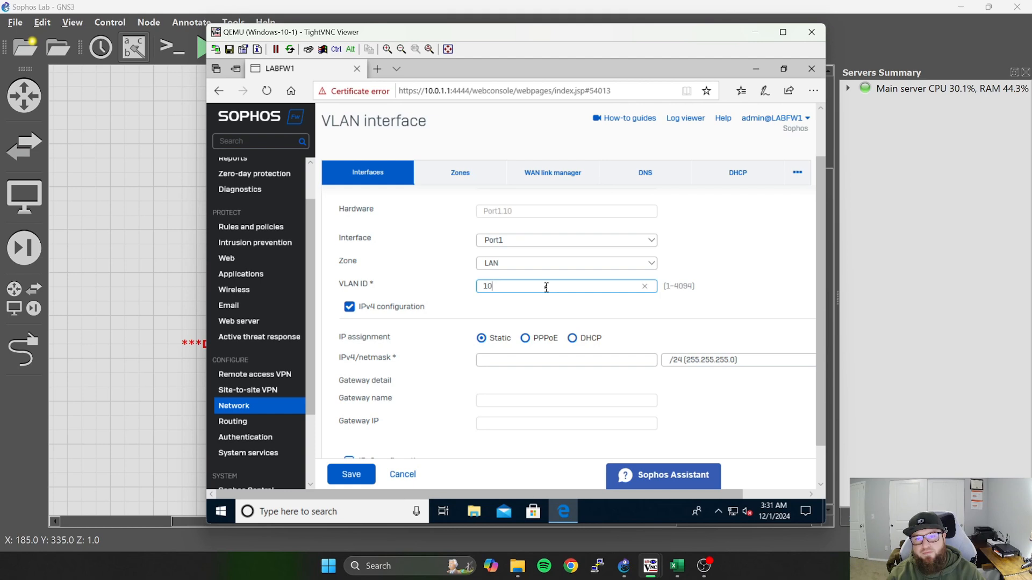
pyautogui.click(518, 361)
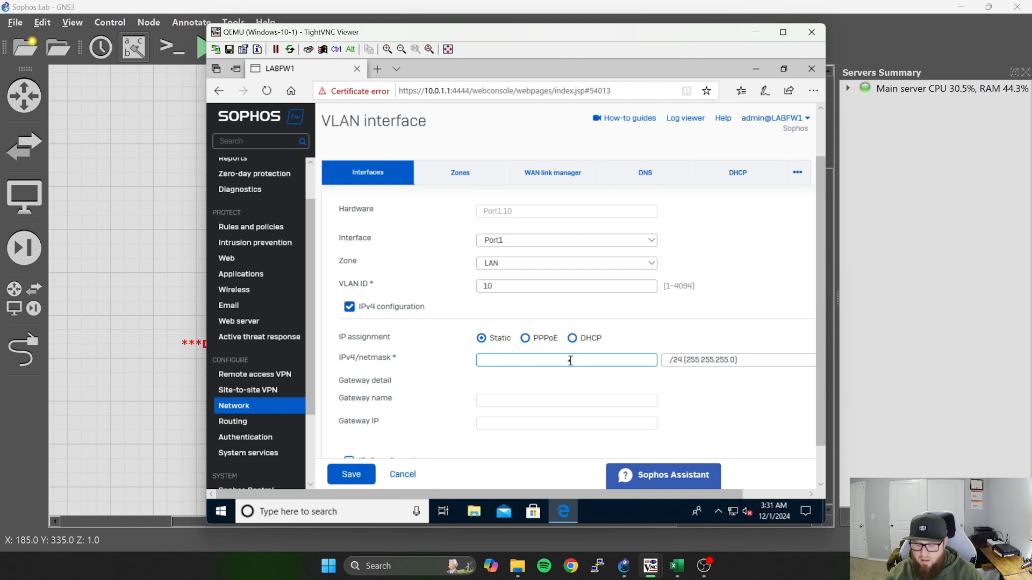
pyautogui.write('10.0.10.1')
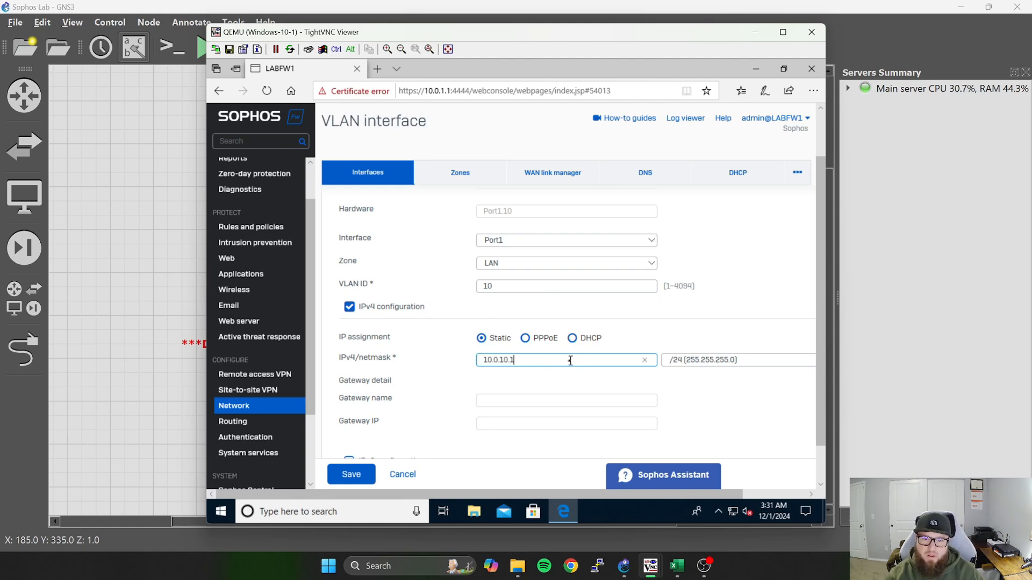
pyautogui.scroll(1, 570, 361)
pyautogui.scroll(-3, 567, 360)
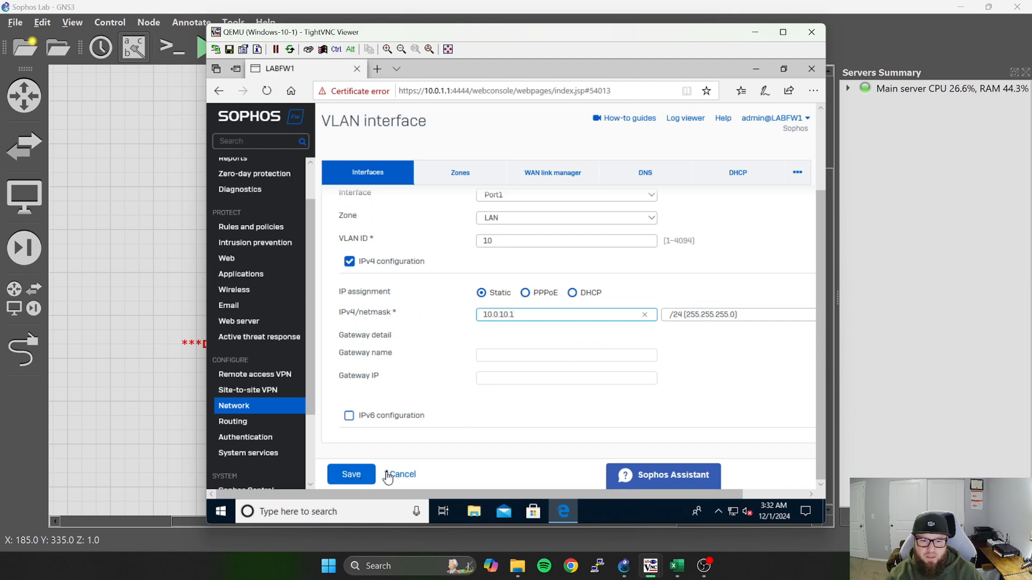
pyautogui.click(351, 469)
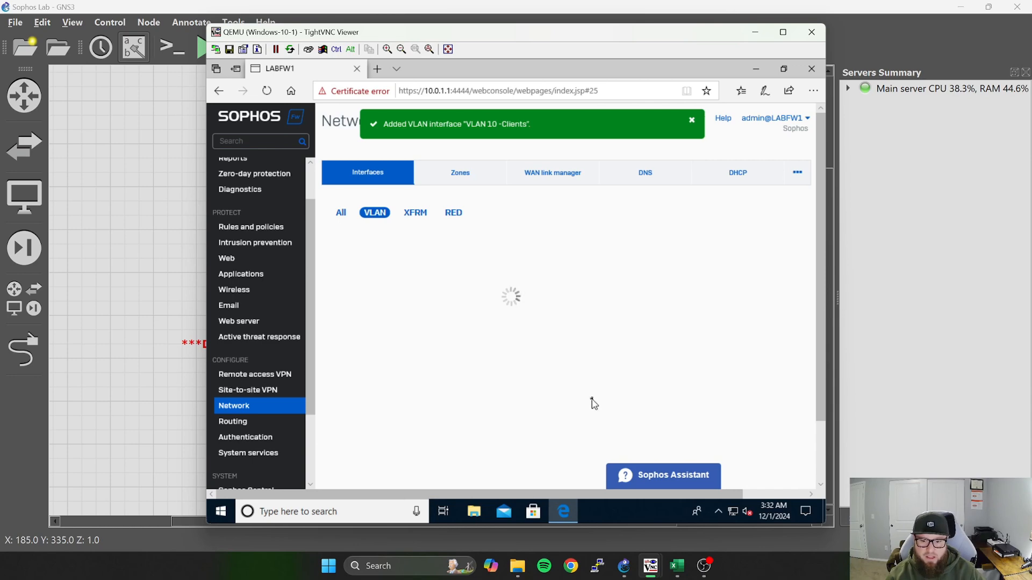
# Check the VLAN plan in the Excel IP spreadsheet, then start a Port1 VLAN interface named "VLAN 20 - Servers" in the firewall's LAN zone.
pyautogui.click(676, 566)
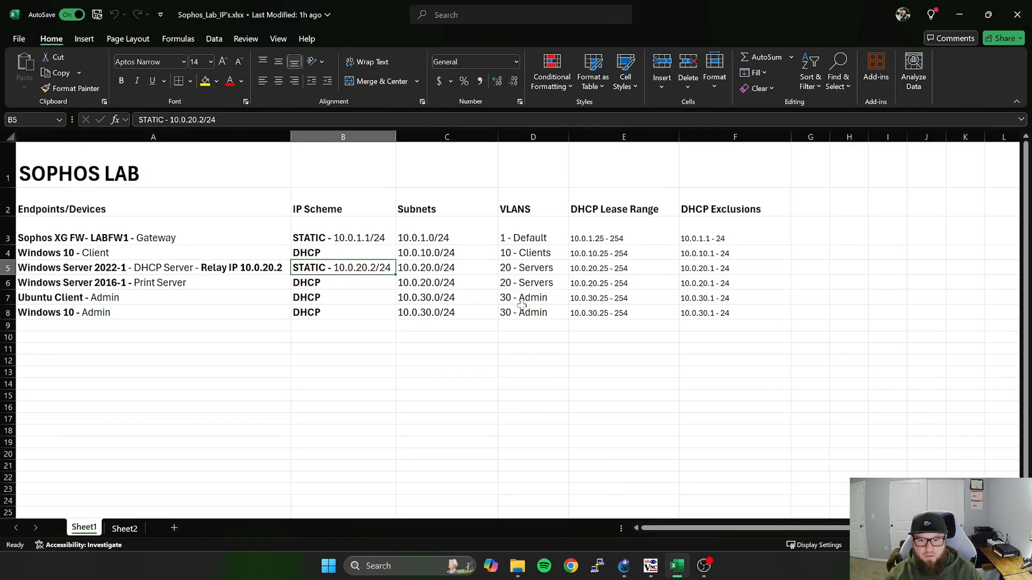
pyautogui.click(959, 15)
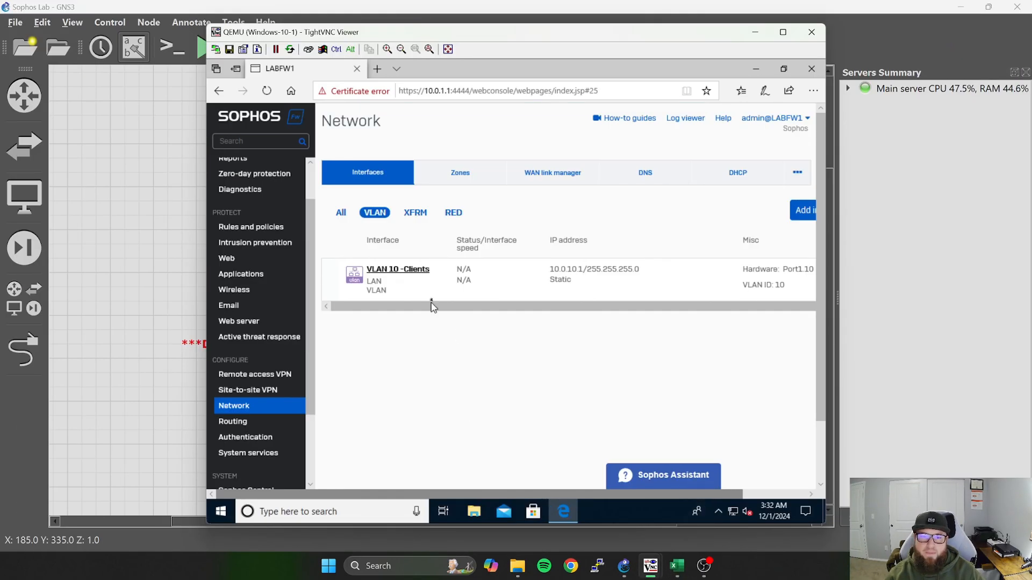
pyautogui.moveTo(604, 494); pyautogui.dragTo(712, 489)
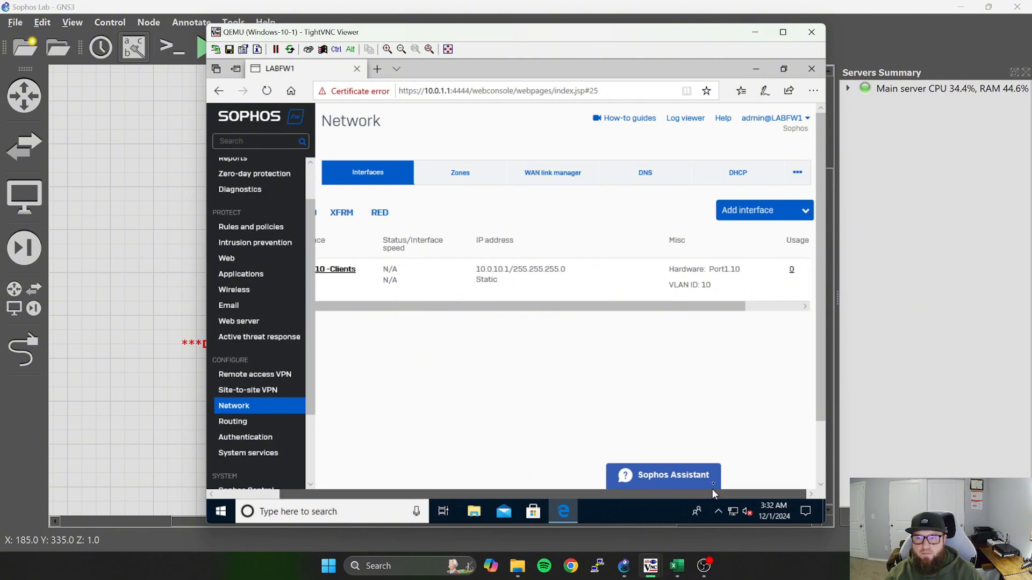
pyautogui.click(795, 212)
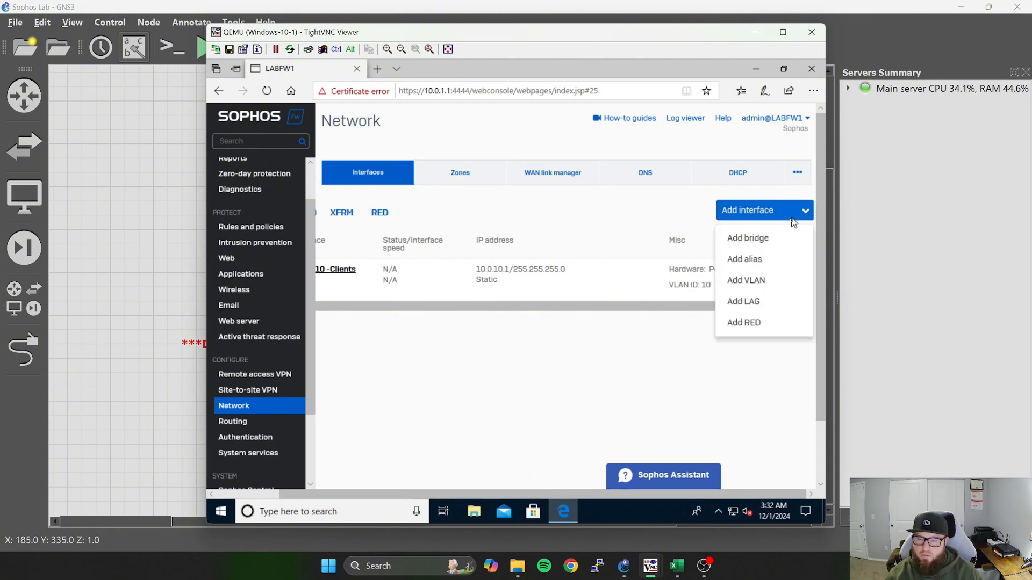
pyautogui.click(761, 289)
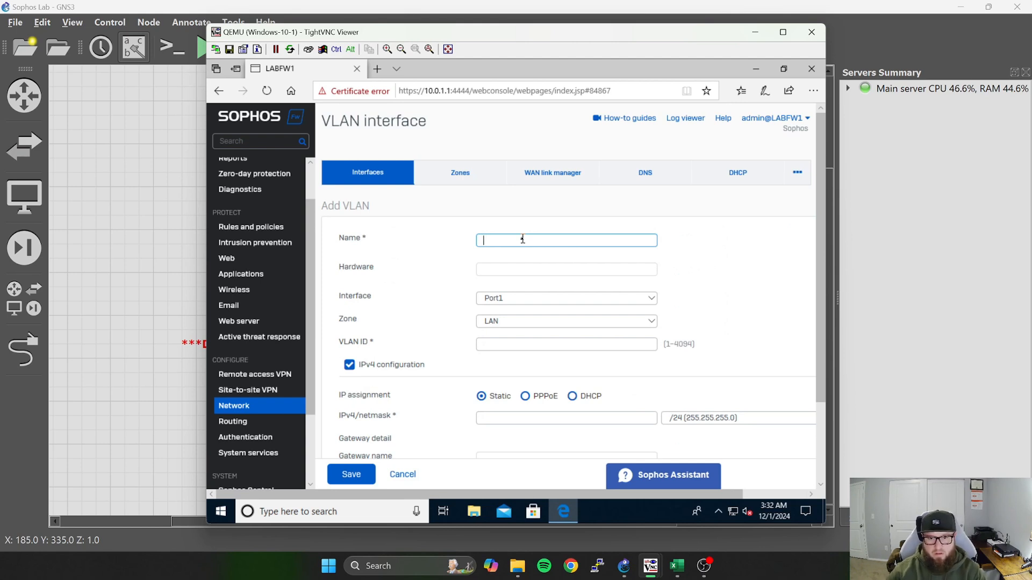
pyautogui.write('VLAN')
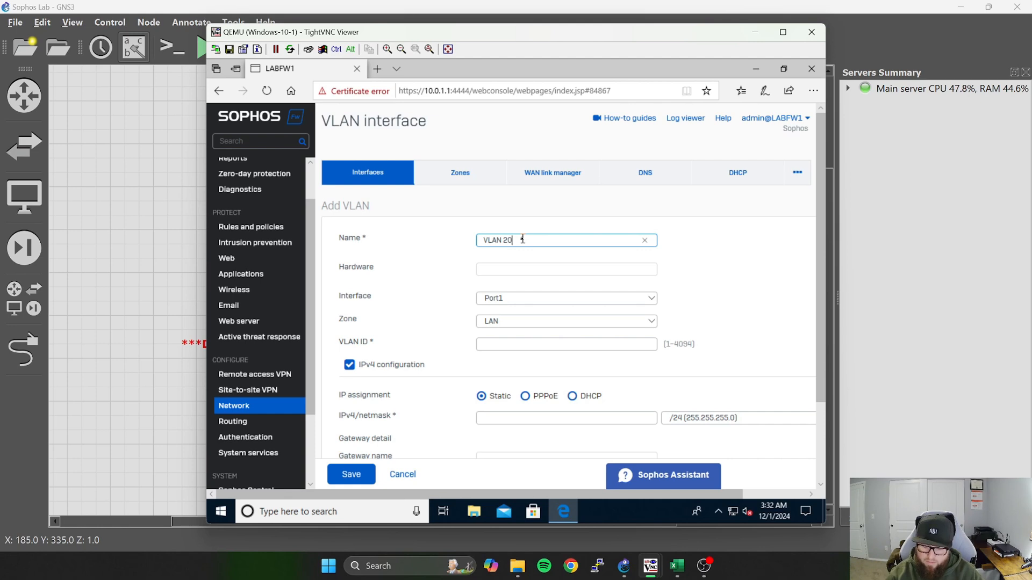
pyautogui.write('20 - S')
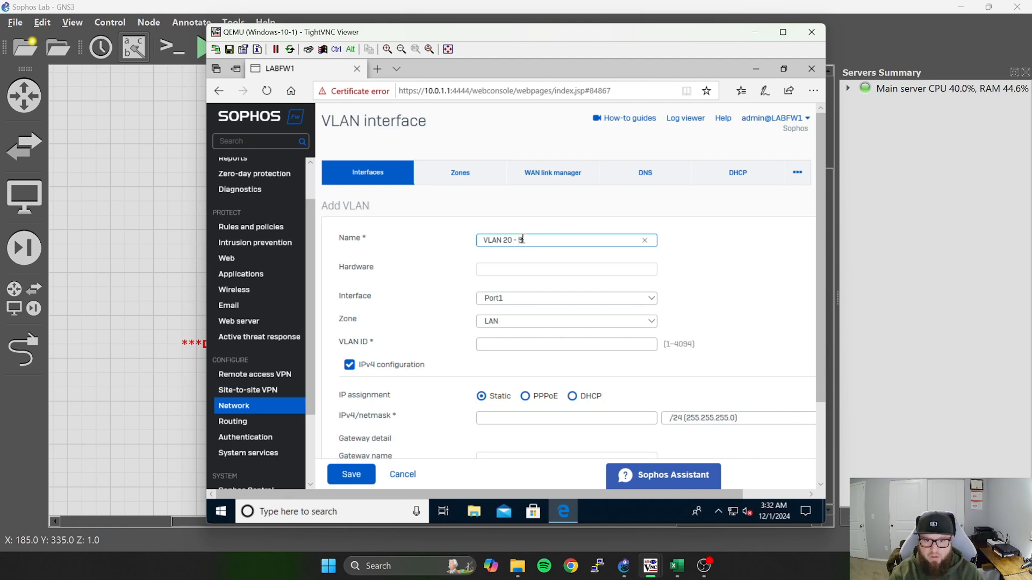
pyautogui.write('ervers')
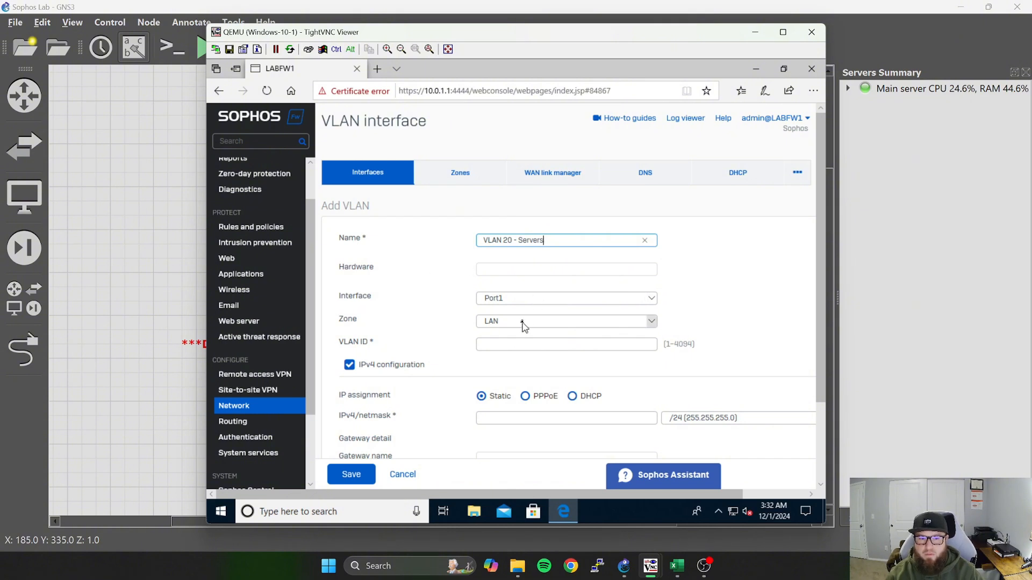
# Set the servers VLAN's ID to 20 and its static IPv4 address to 10.0.20.1 /24, and save the interface.
pyautogui.click(525, 345)
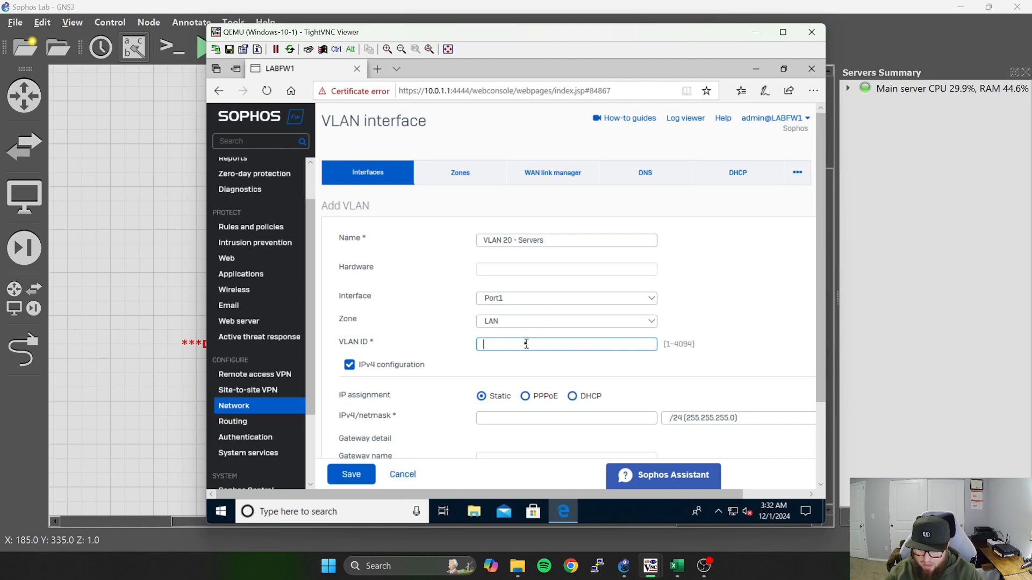
pyautogui.write('20')
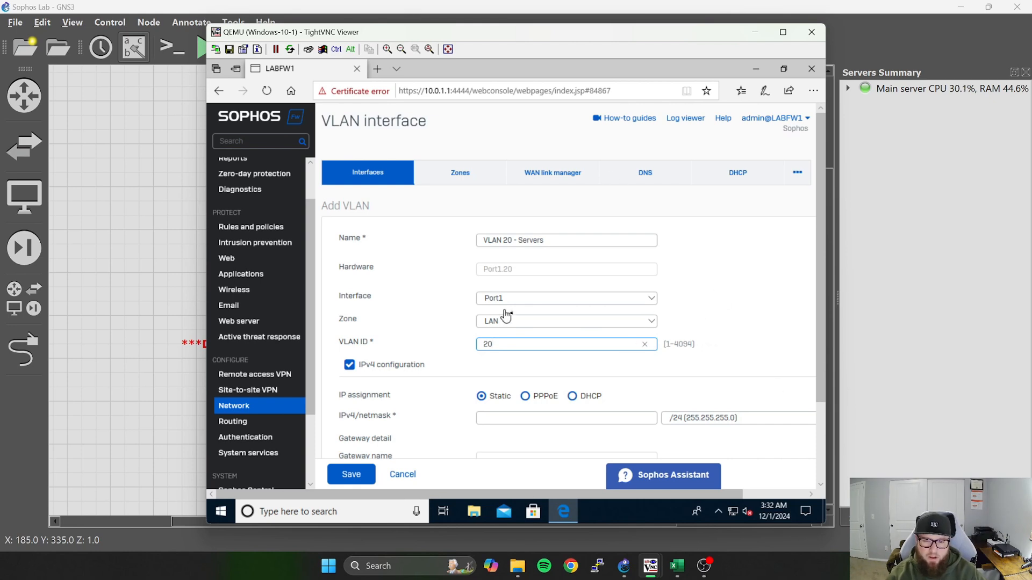
pyautogui.scroll(-2, 502, 328)
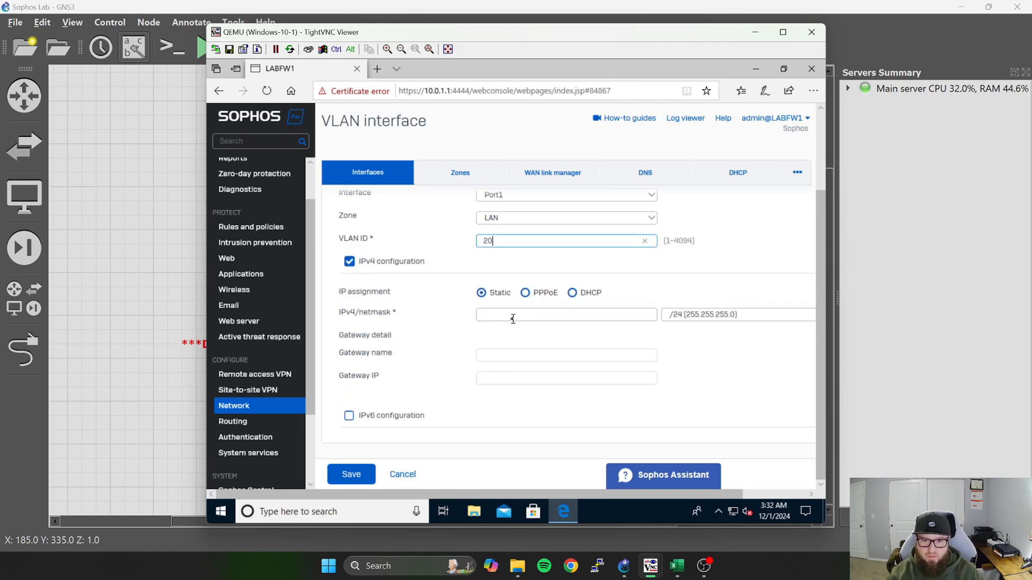
pyautogui.click(516, 316)
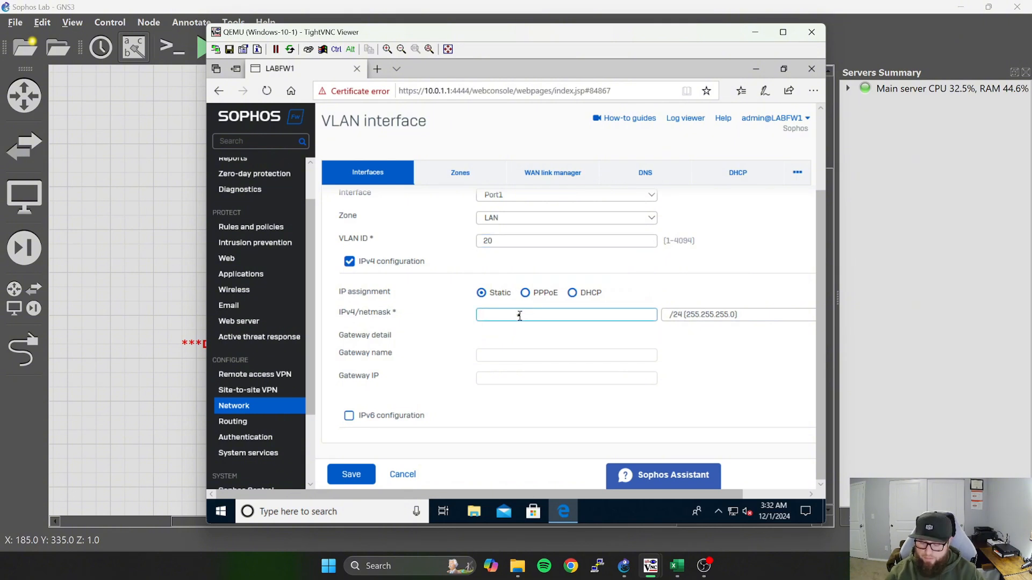
pyautogui.write('10.0.20.1')
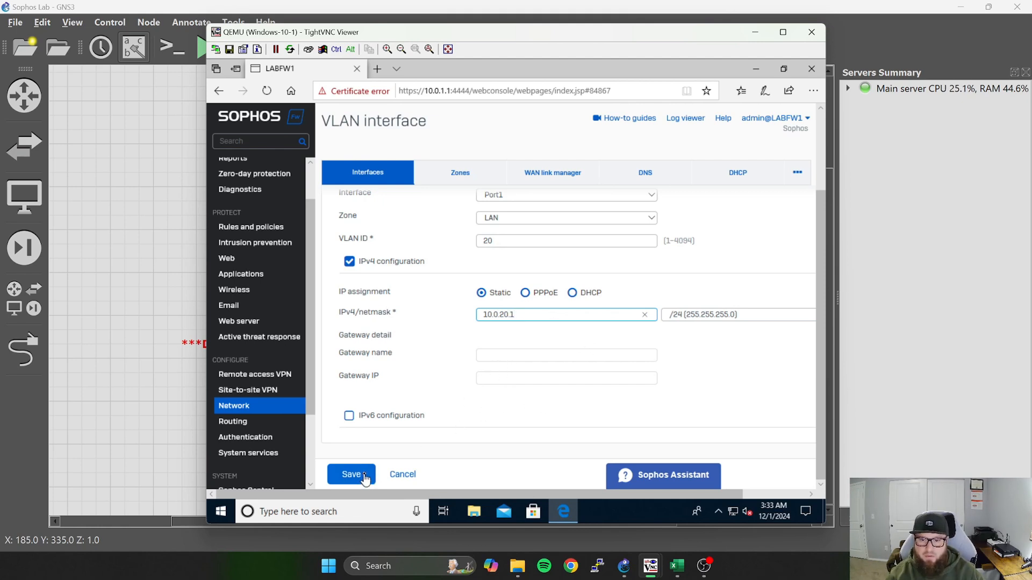
pyautogui.click(490, 354)
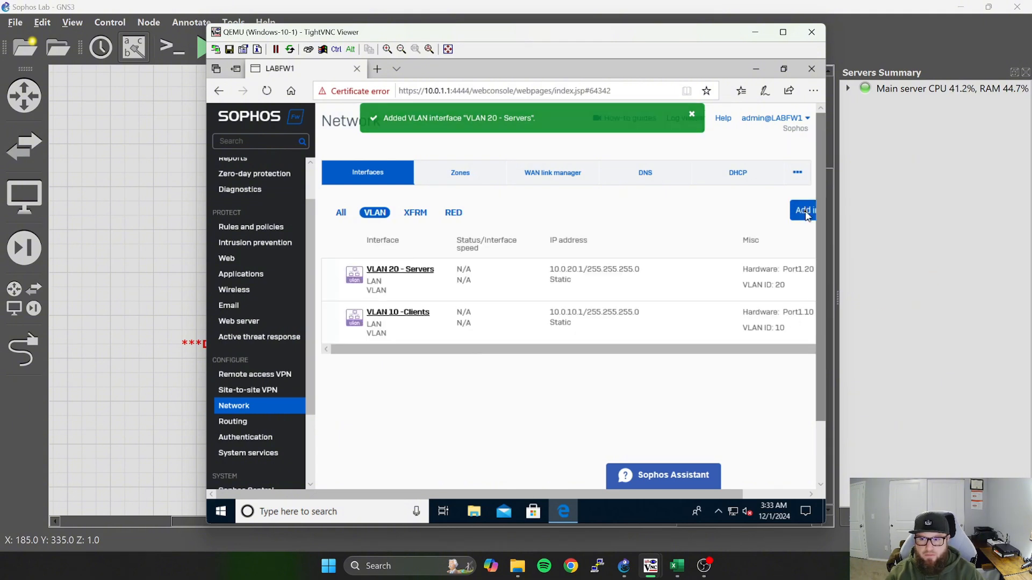
# Start a new VLAN interface named "VLAN 30 - Admin" on Port1 in the LAN zone.
pyautogui.click(802, 210)
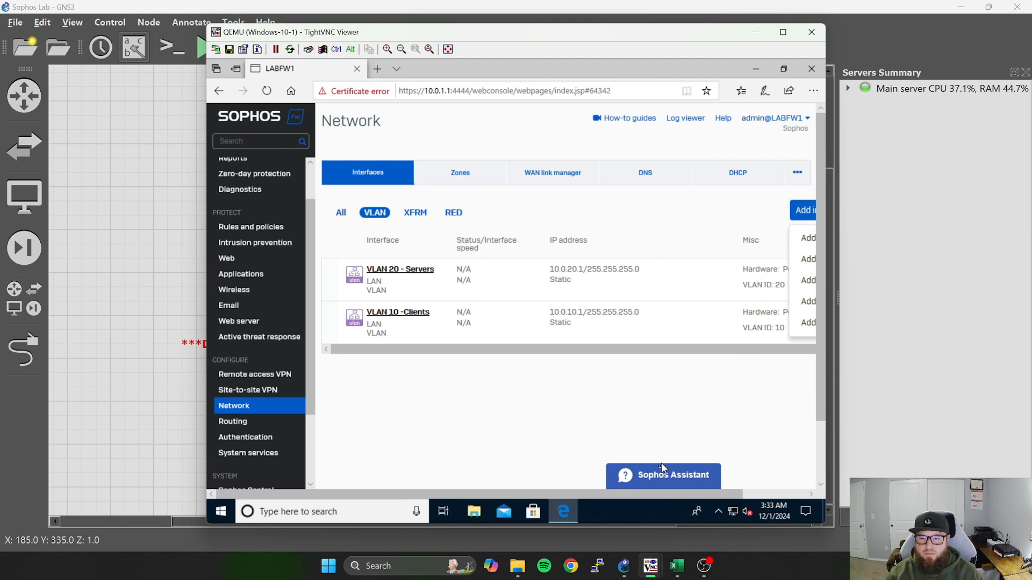
pyautogui.click(637, 491)
pyautogui.moveTo(636, 493); pyautogui.dragTo(745, 478)
pyautogui.click(756, 287)
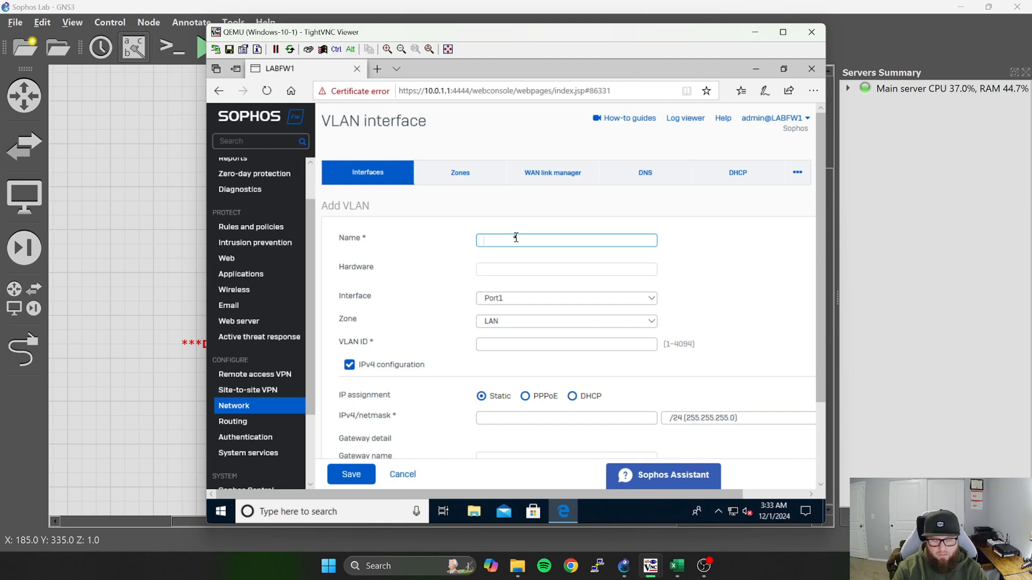
pyautogui.write('VLAN')
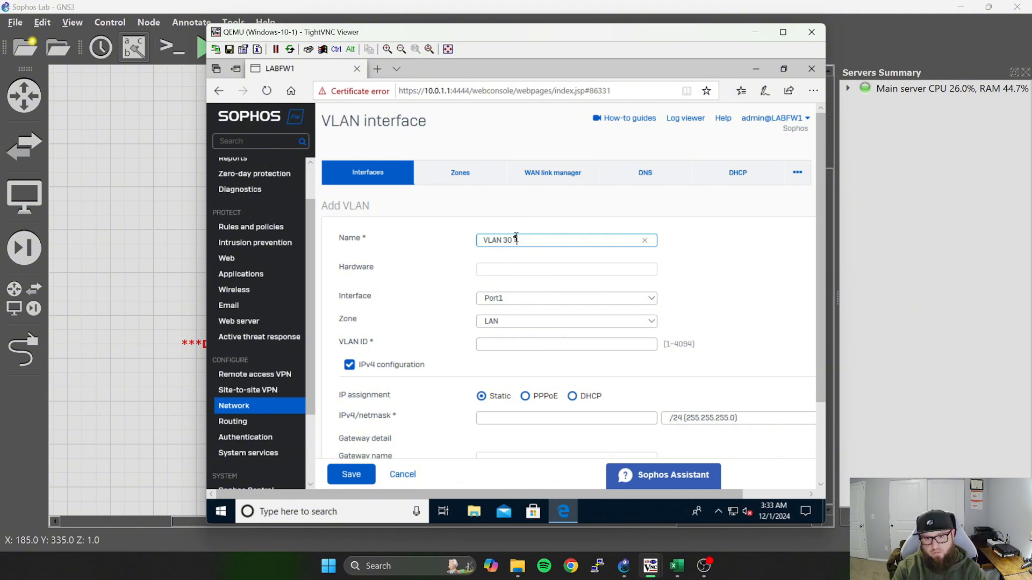
pyautogui.write('30 - Adm')
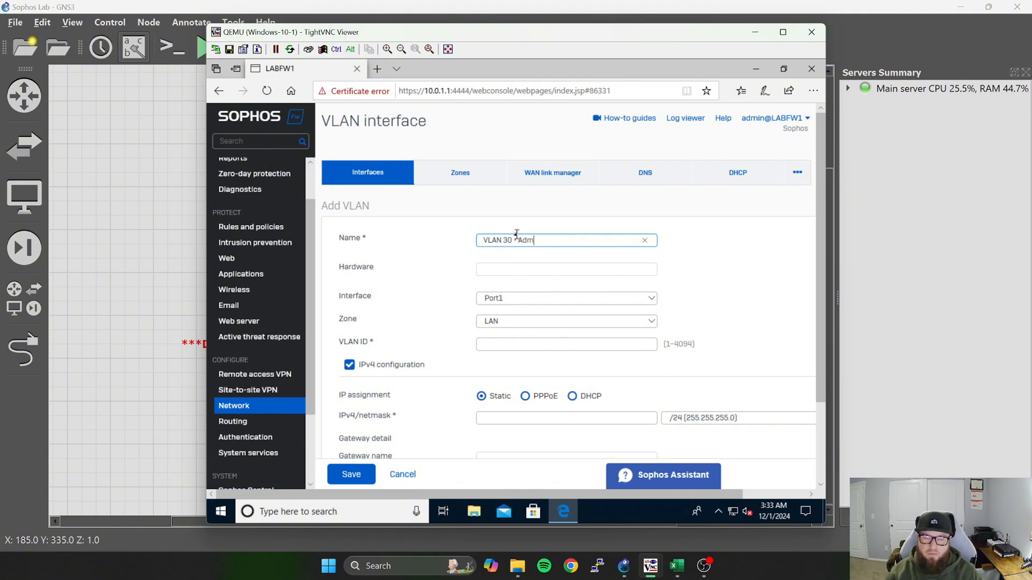
pyautogui.write('in')
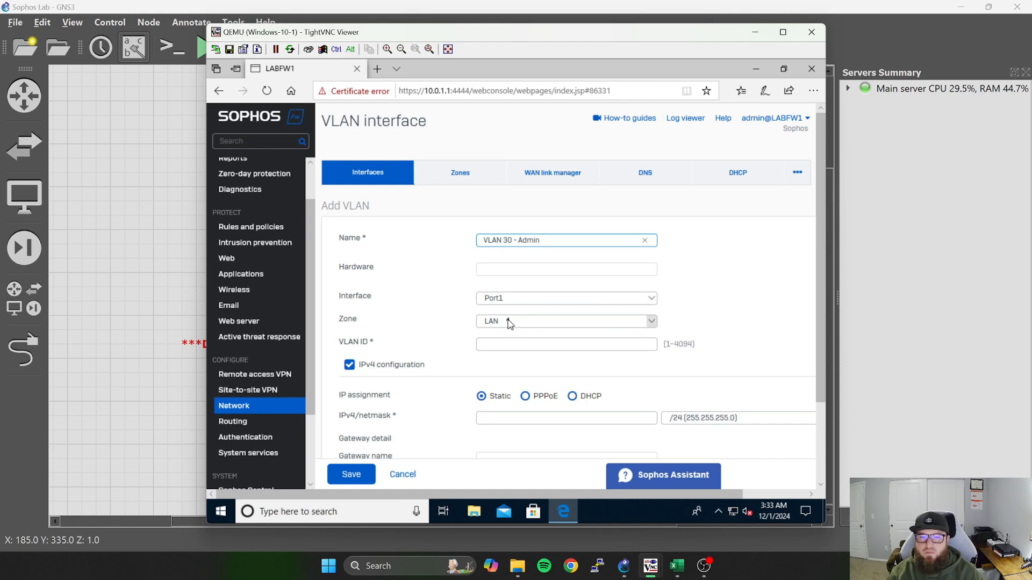
# Set the admin VLAN's ID to 30 and its static IPv4 address to 10.0.30.1 /24, and save the interface.
pyautogui.click(512, 345)
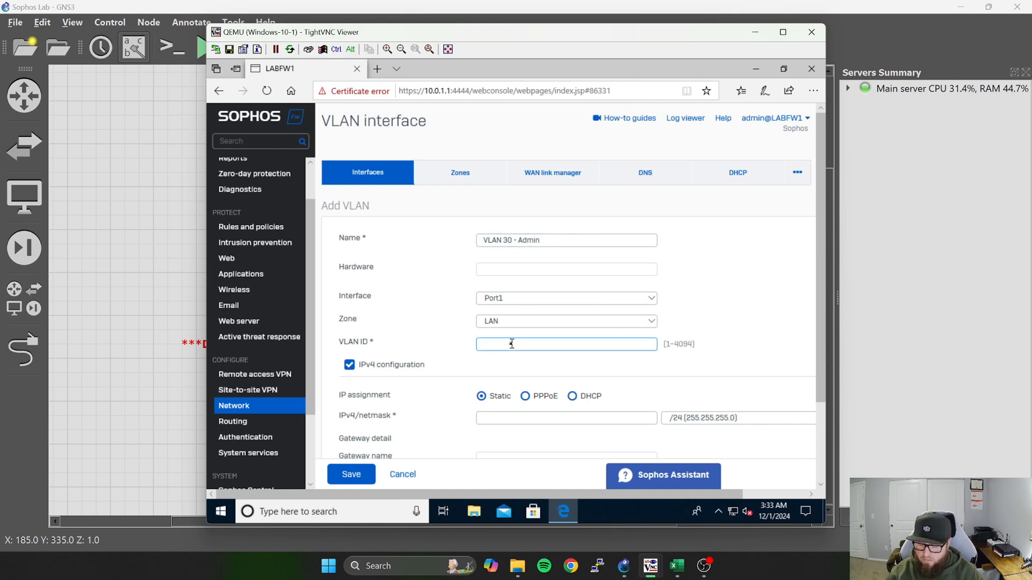
pyautogui.write('30')
pyautogui.scroll(-1, 514, 379)
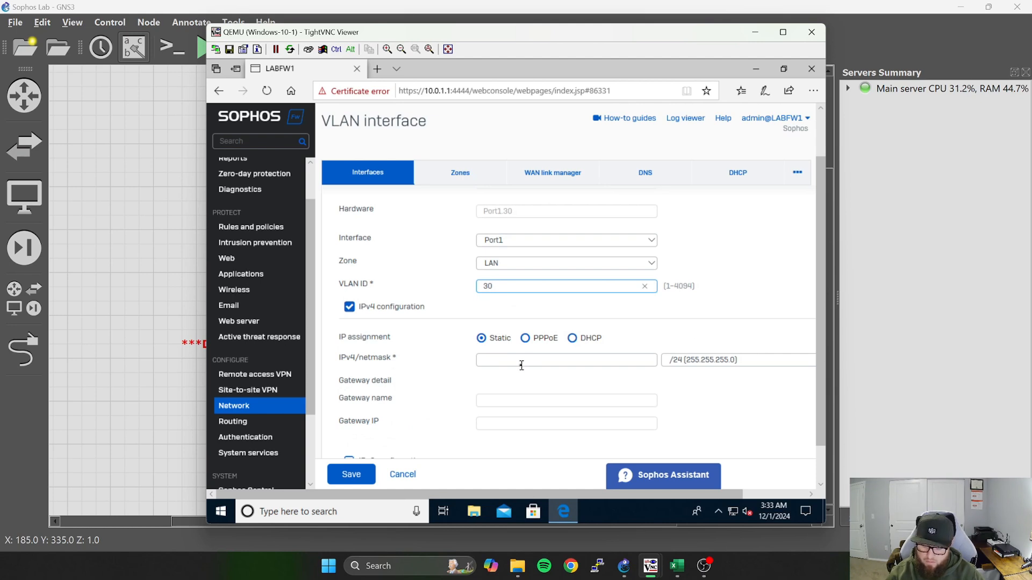
pyautogui.click(521, 366)
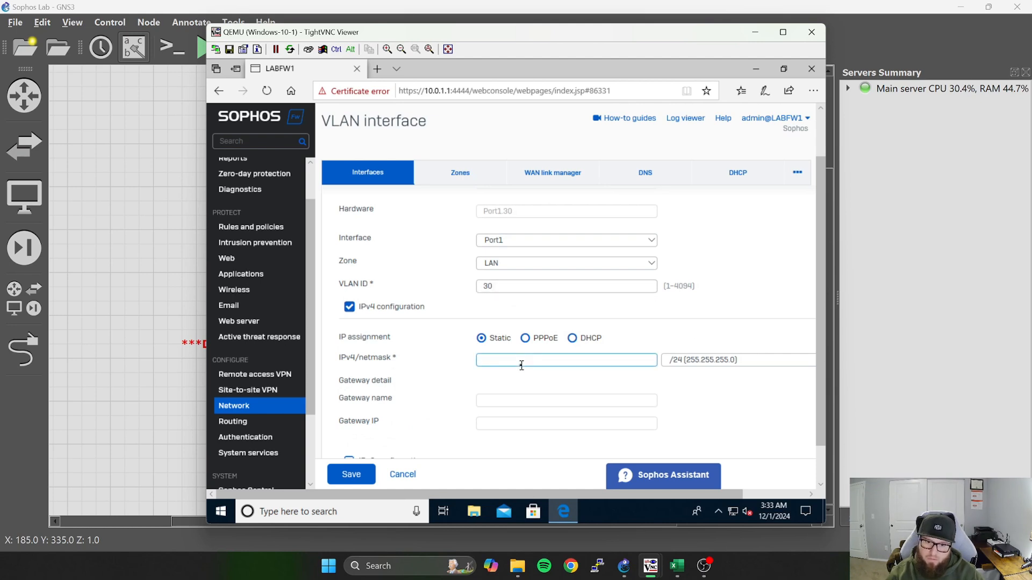
pyautogui.write('10.30.1')
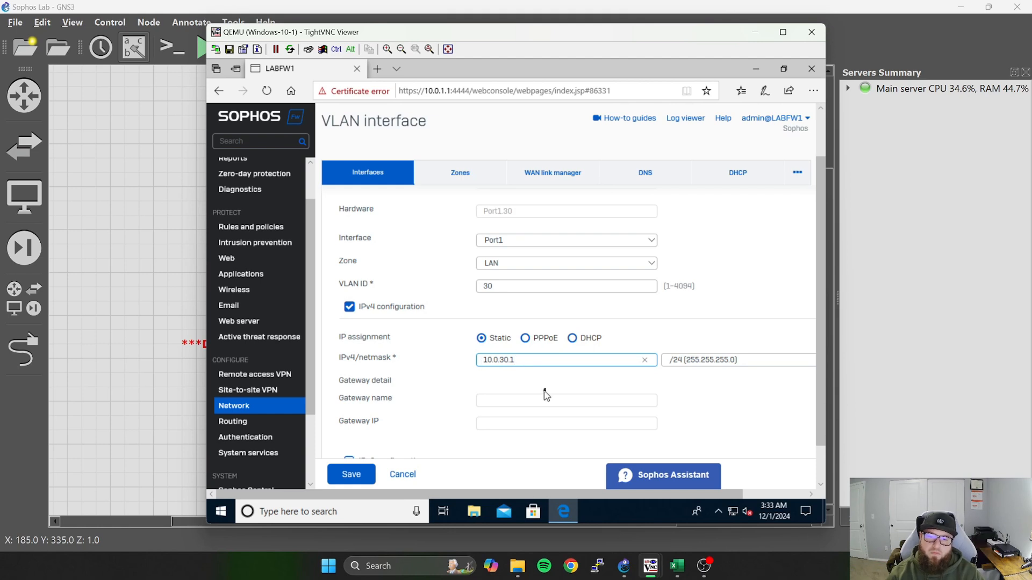
pyautogui.scroll(-1, 546, 386)
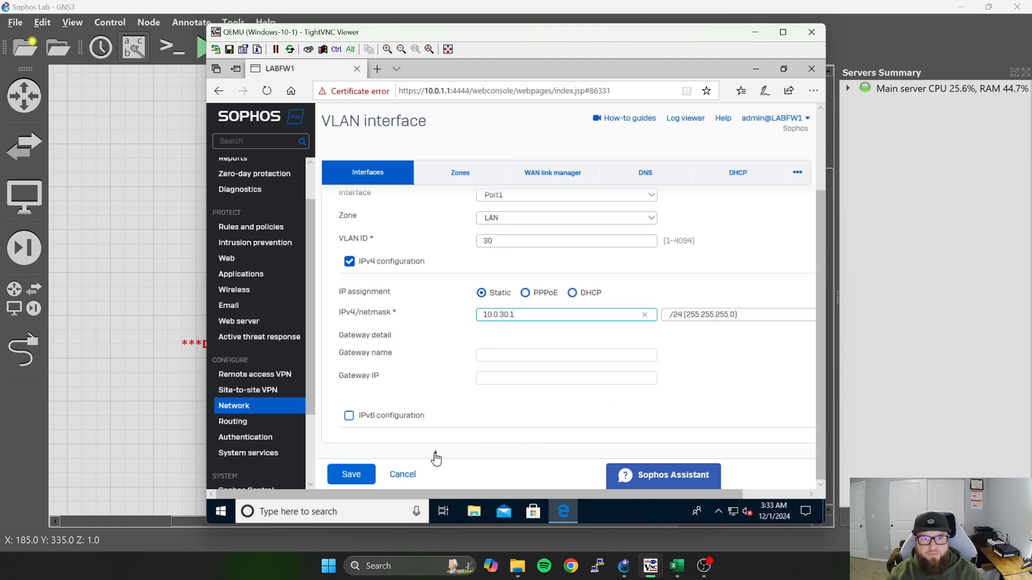
pyautogui.press('Return')
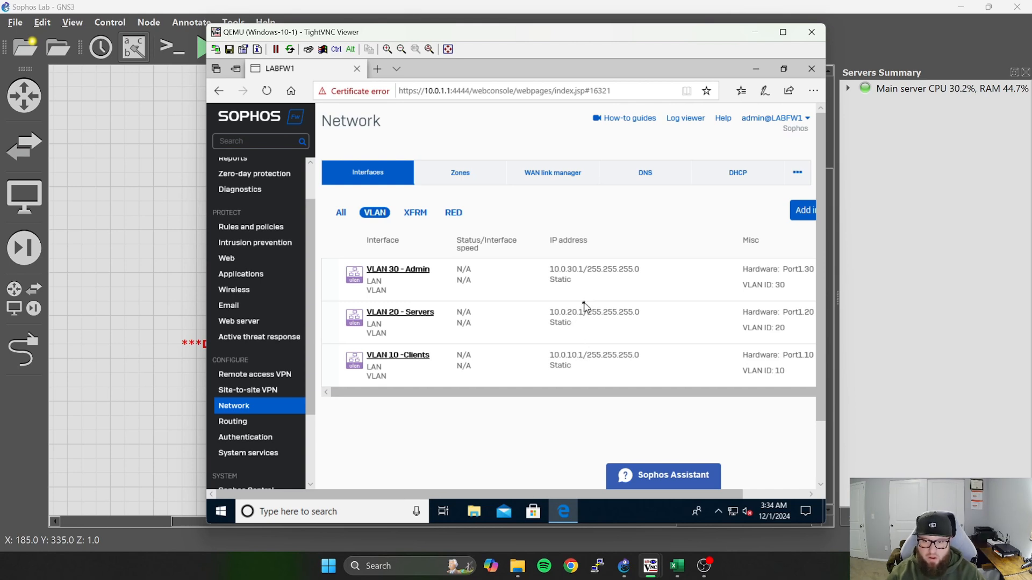
# Start an IPv4 DHCP relay named "DHCP Server .10" on the VLAN 10 -Clients interface.
pyautogui.click(739, 177)
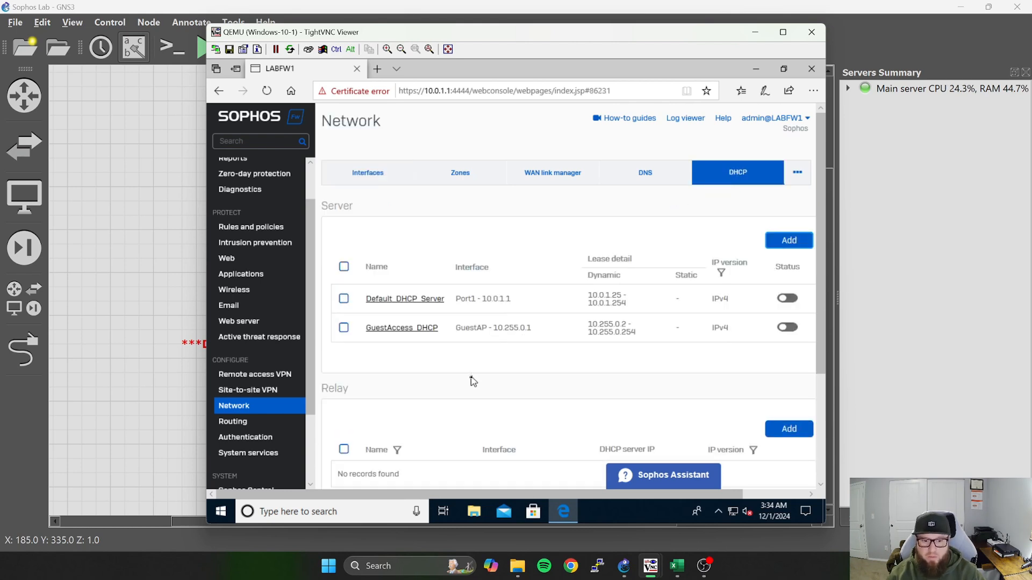
pyautogui.scroll(-2, 473, 376)
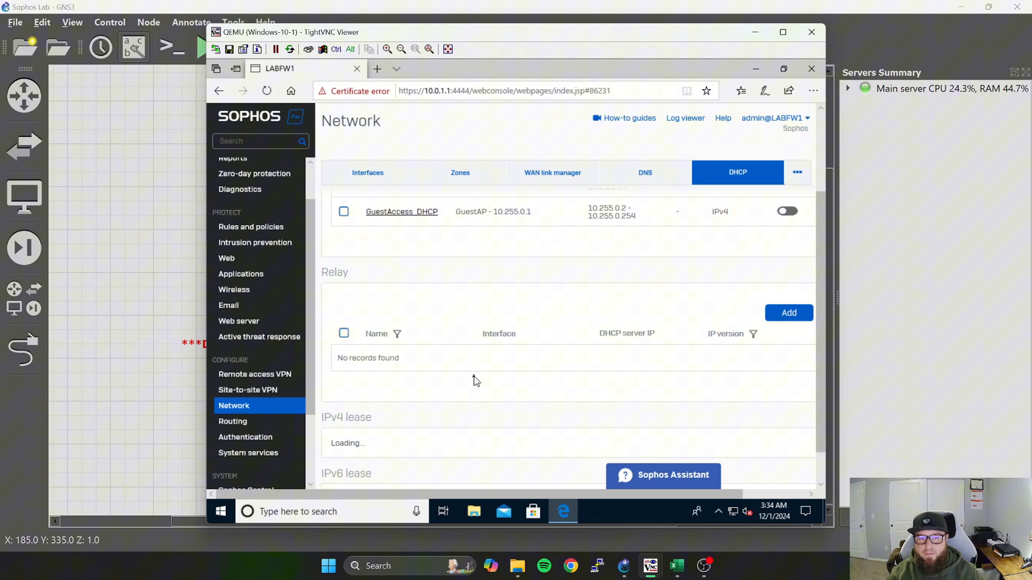
pyautogui.click(791, 318)
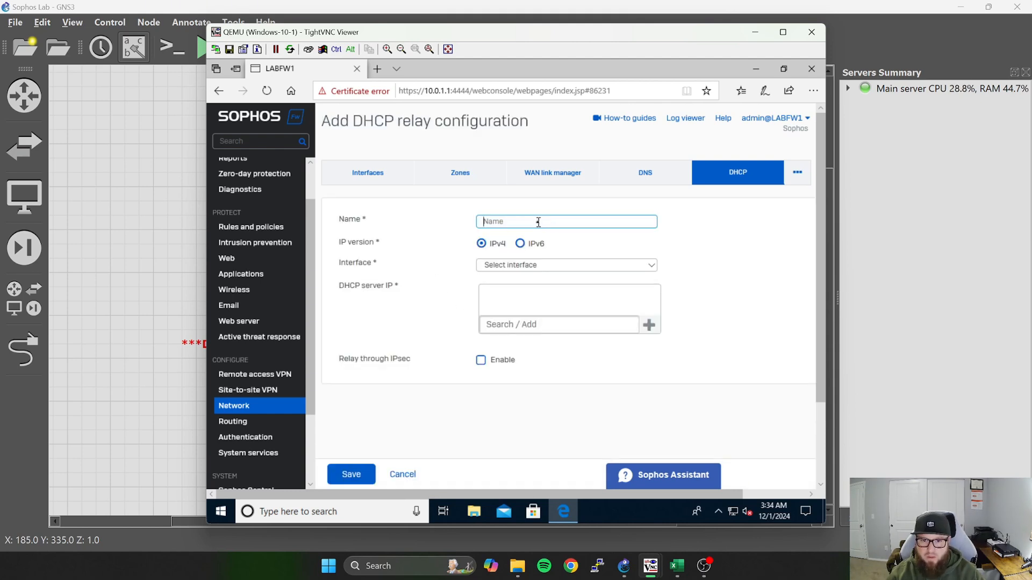
pyautogui.write('DHCP Server 10')
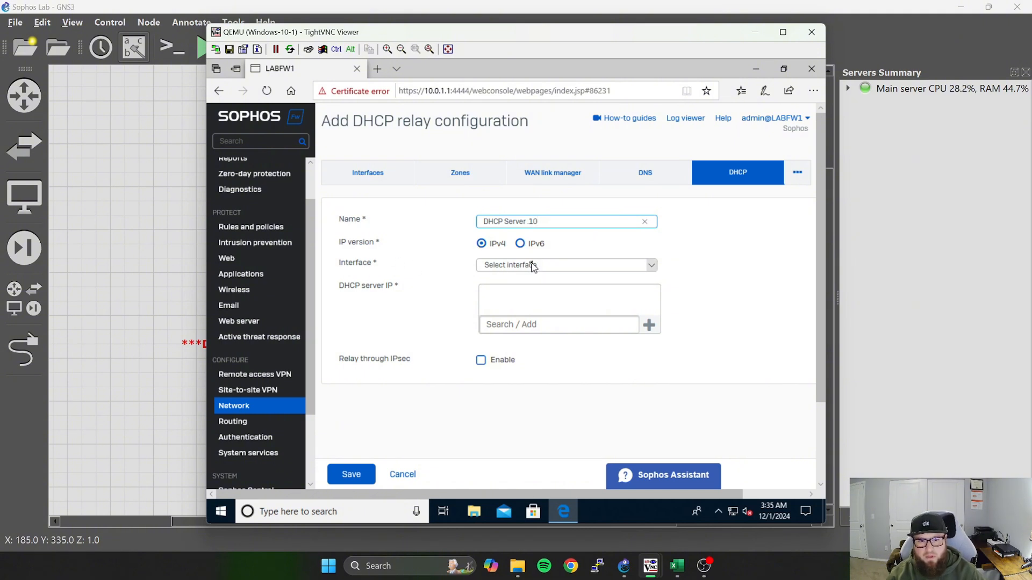
pyautogui.click(651, 264)
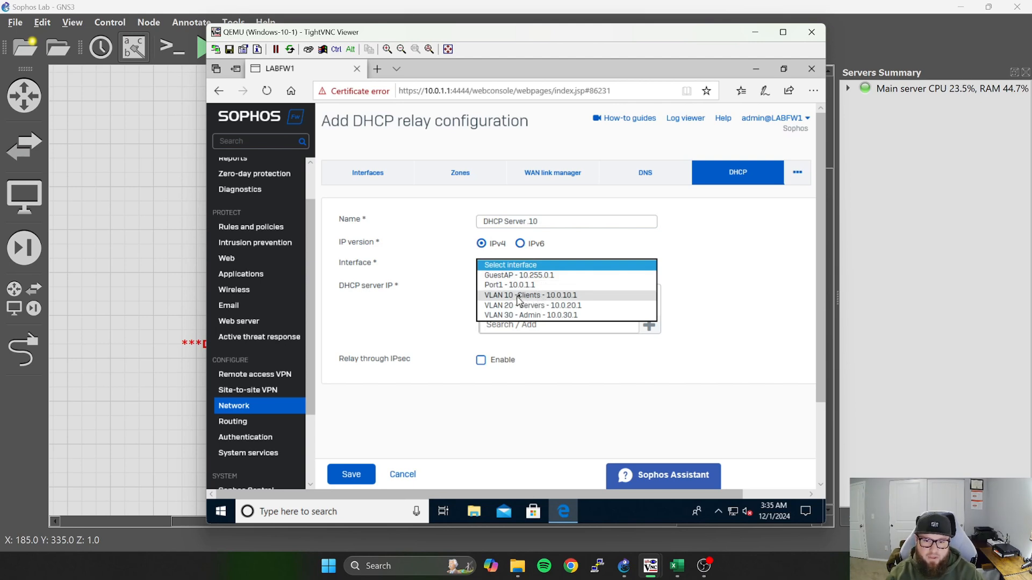
pyautogui.click(537, 295)
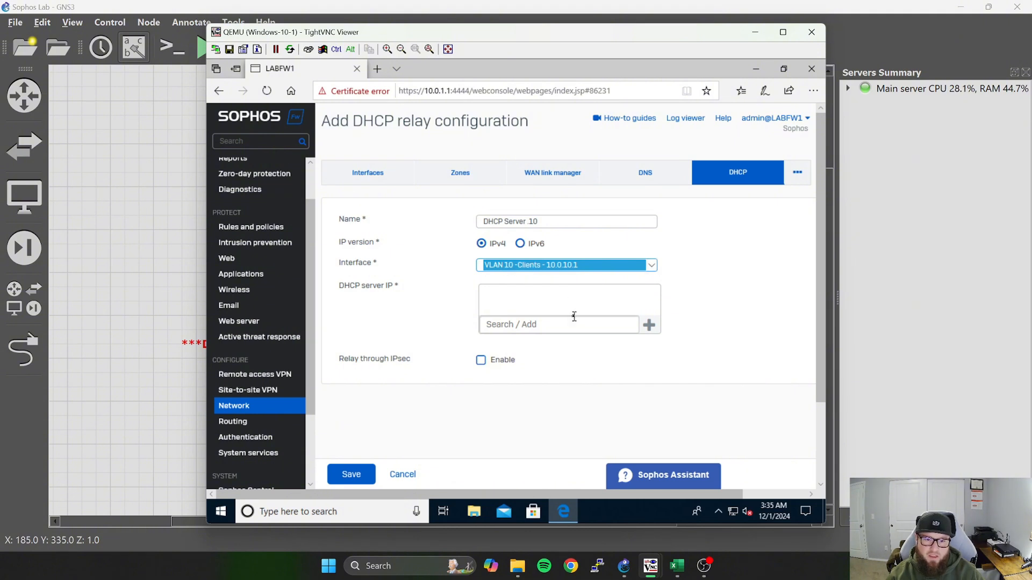
# Enter 10.0.20.2 as the relay's DHCP server IP and check it against the client and server rows of the Excel IP spreadsheet.
pyautogui.click(526, 328)
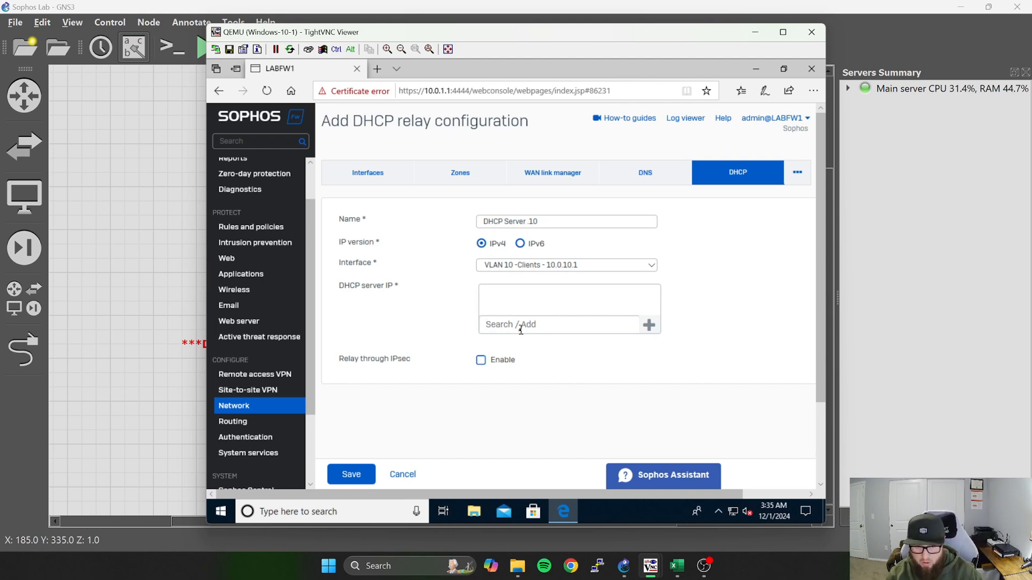
pyautogui.write('1')
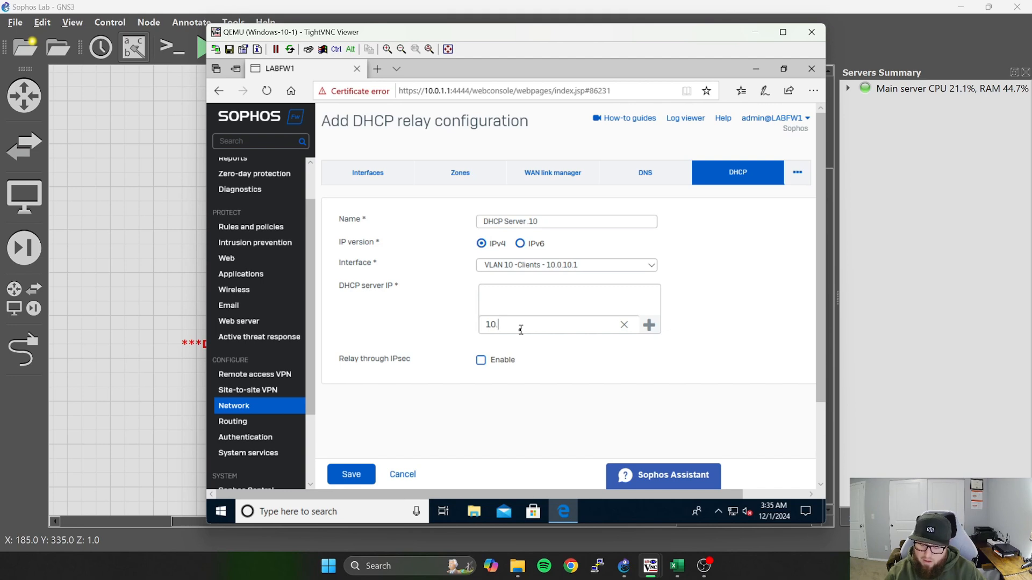
pyautogui.write('0.0.20')
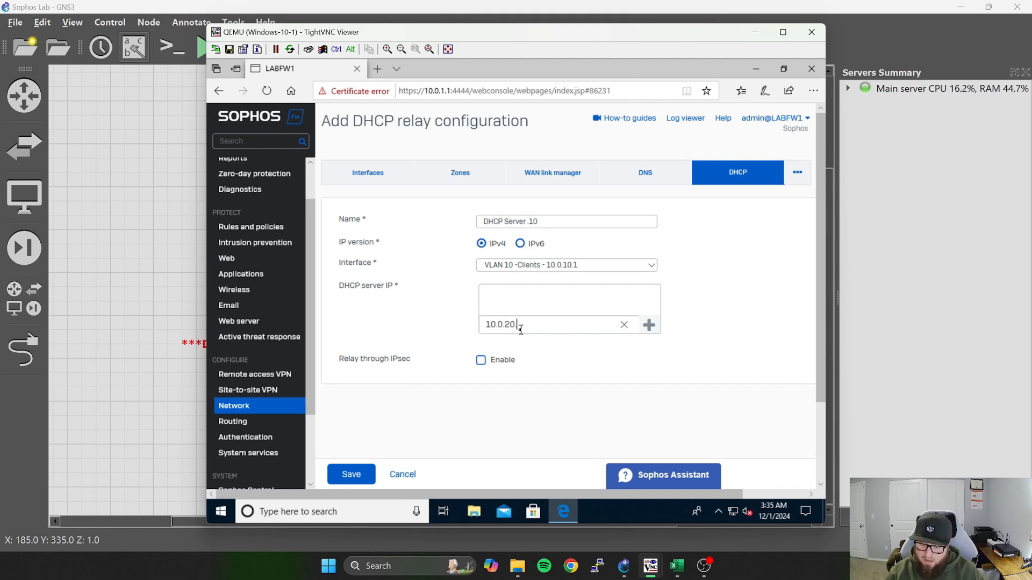
pyautogui.write('.2')
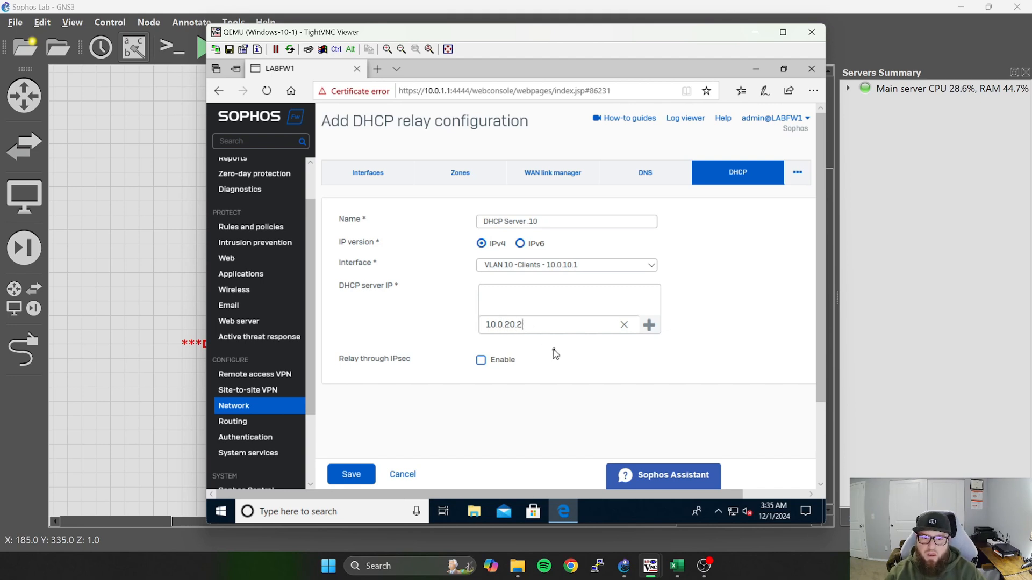
pyautogui.click(677, 566)
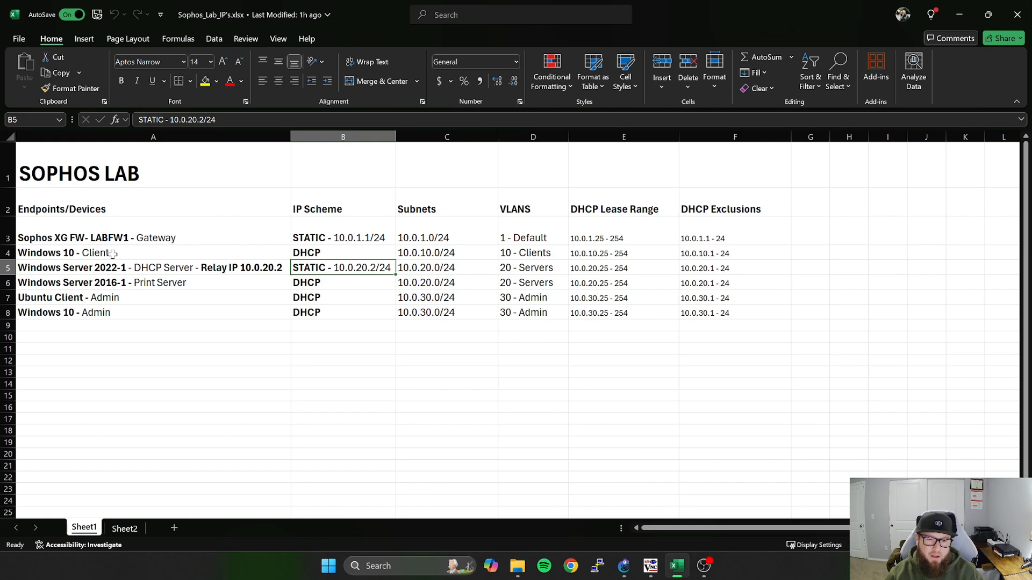
pyautogui.click(440, 254)
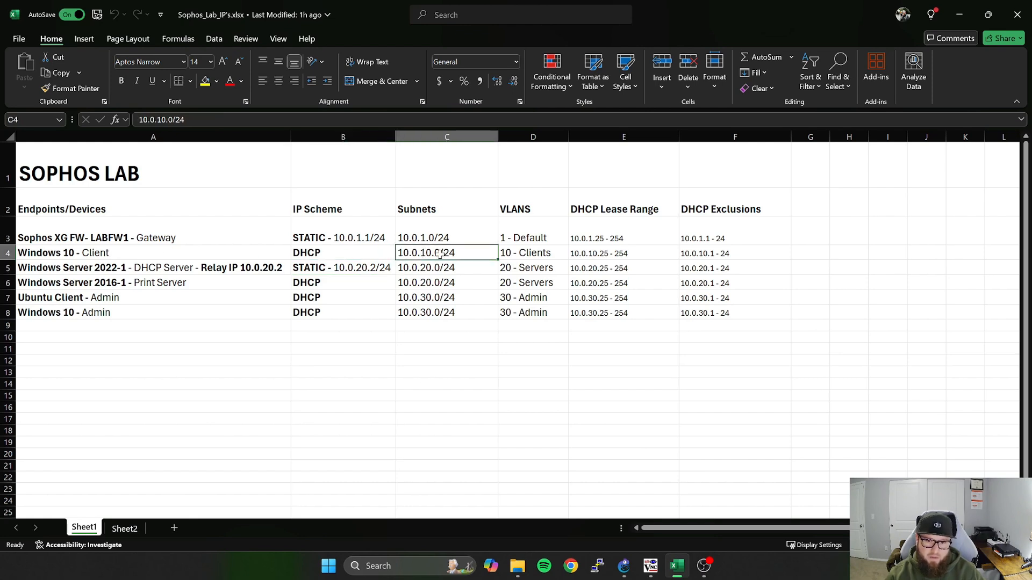
pyautogui.click(523, 250)
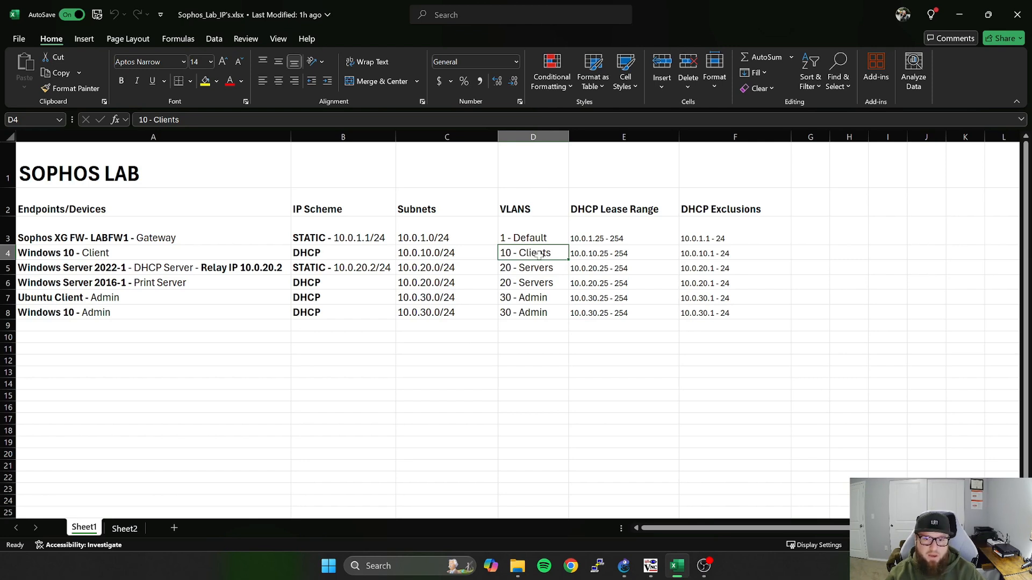
pyautogui.click(376, 267)
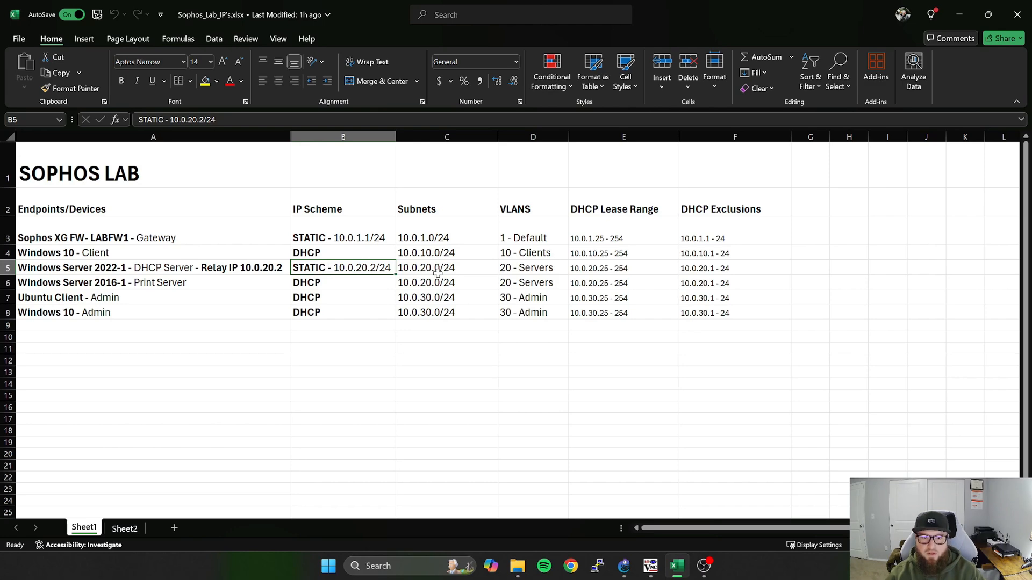
pyautogui.click(959, 15)
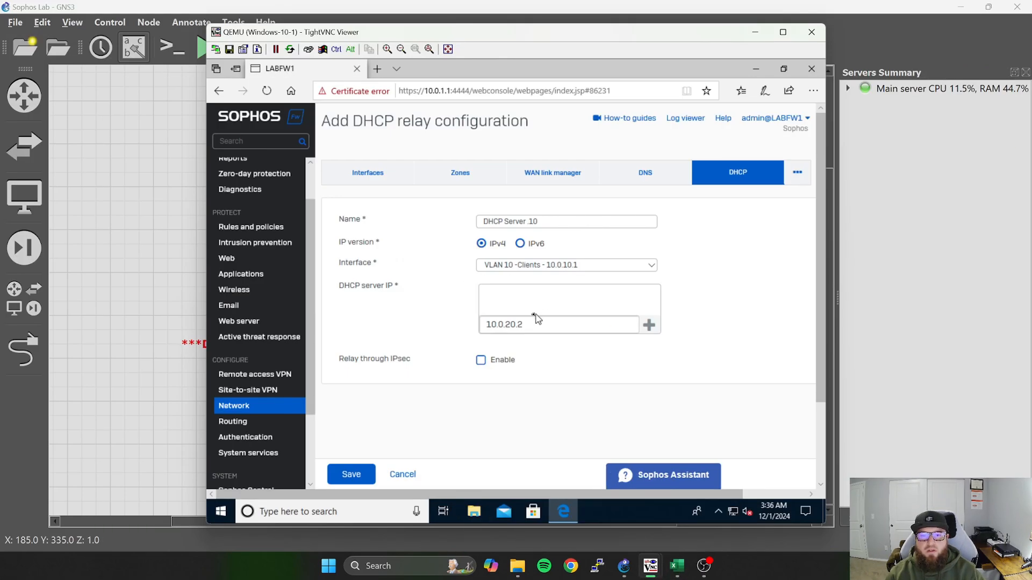
# Add the entered address 10.0.20.2 to the clients relay's DHCP server IP list and save the relay.
pyautogui.scroll(-2, 430, 421)
pyautogui.scroll(2, 399, 463)
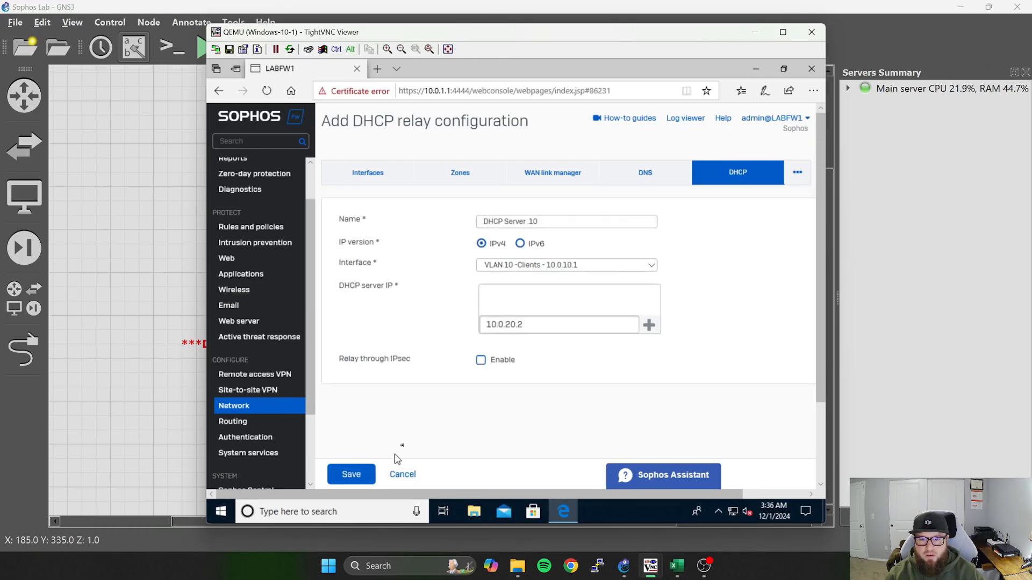
pyautogui.click(356, 473)
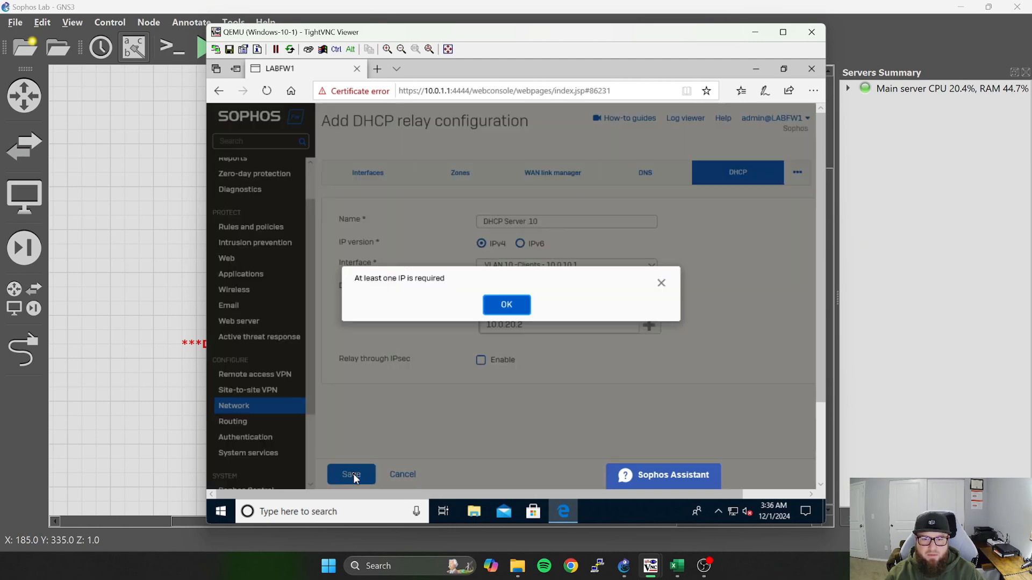
pyautogui.click(506, 305)
pyautogui.click(650, 325)
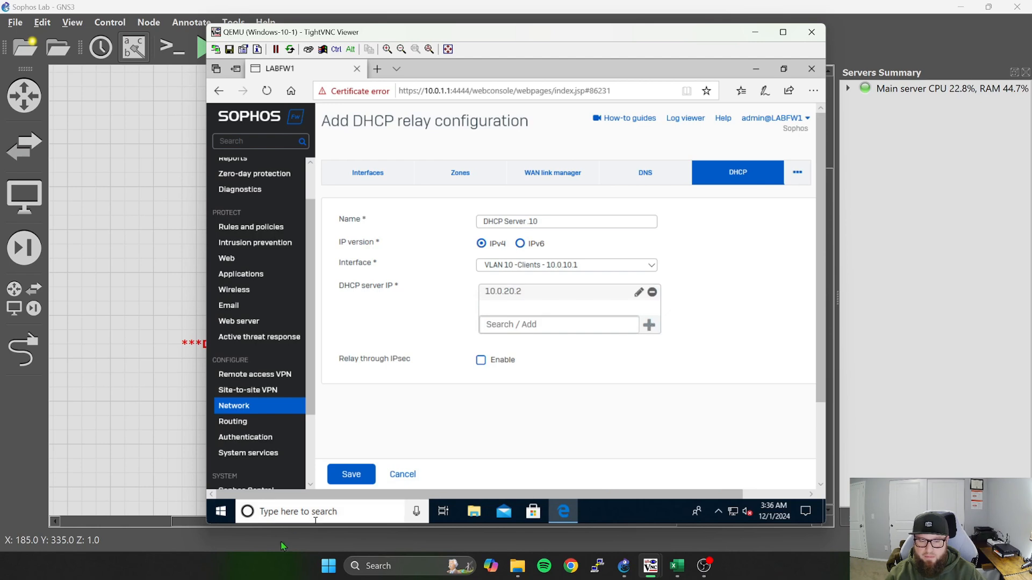
pyautogui.click(358, 476)
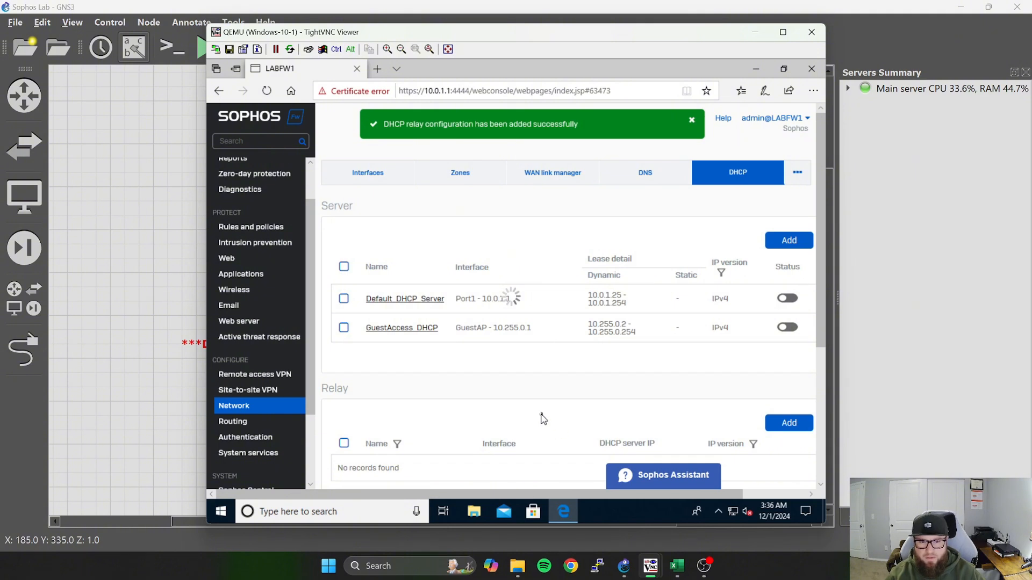
# Start another IPv4 DHCP relay named "DHCP Server" on the VLAN 30 - Admin interface.
pyautogui.scroll(-1, 541, 418)
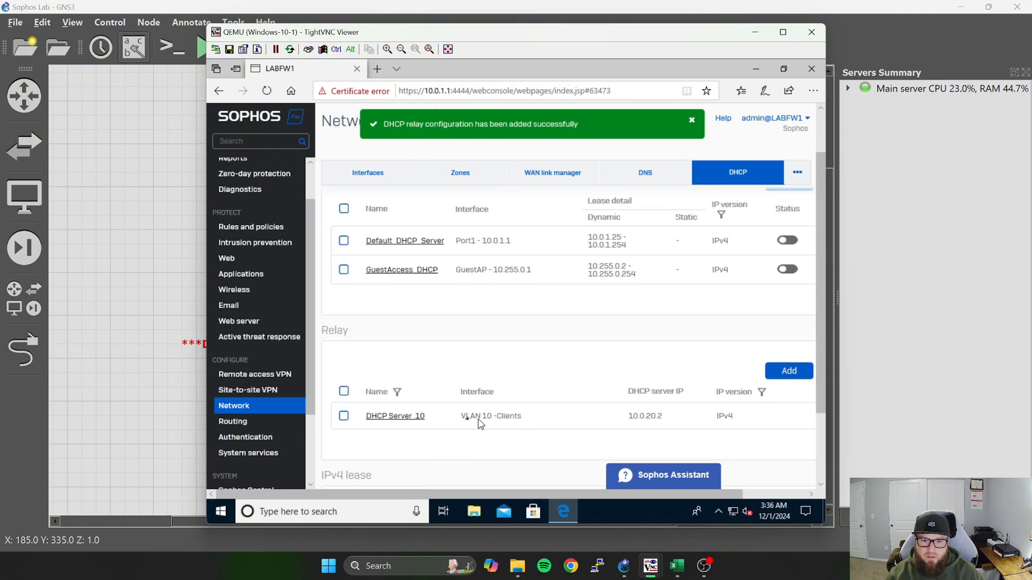
pyautogui.click(789, 371)
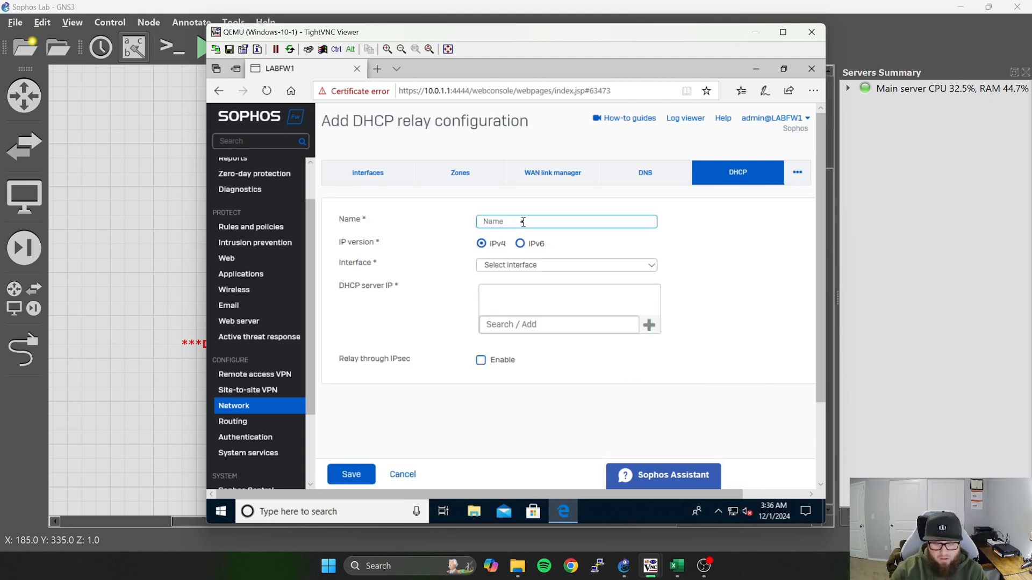
pyautogui.write('D')
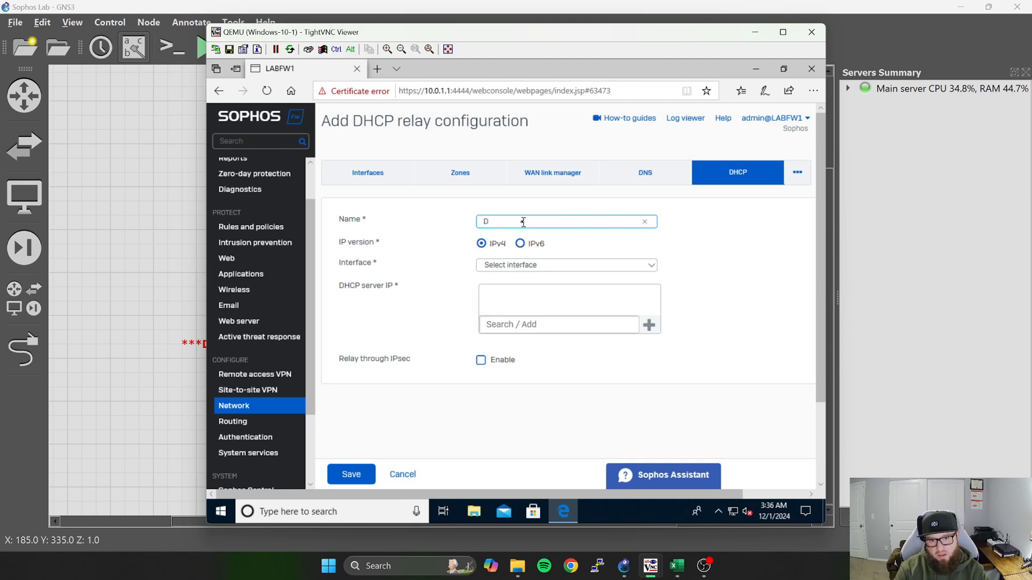
pyautogui.write('HCP Server')
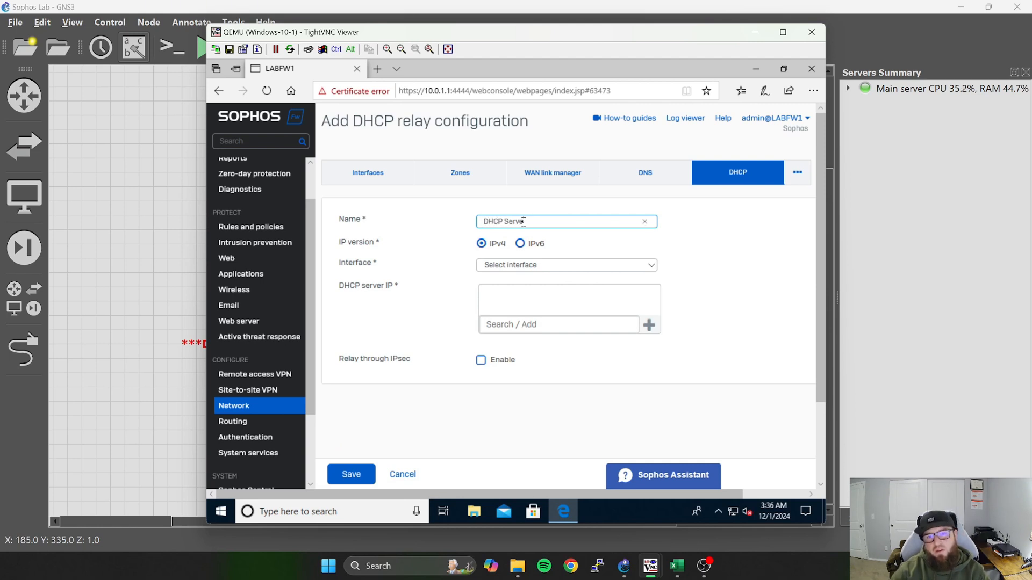
pyautogui.click(556, 265)
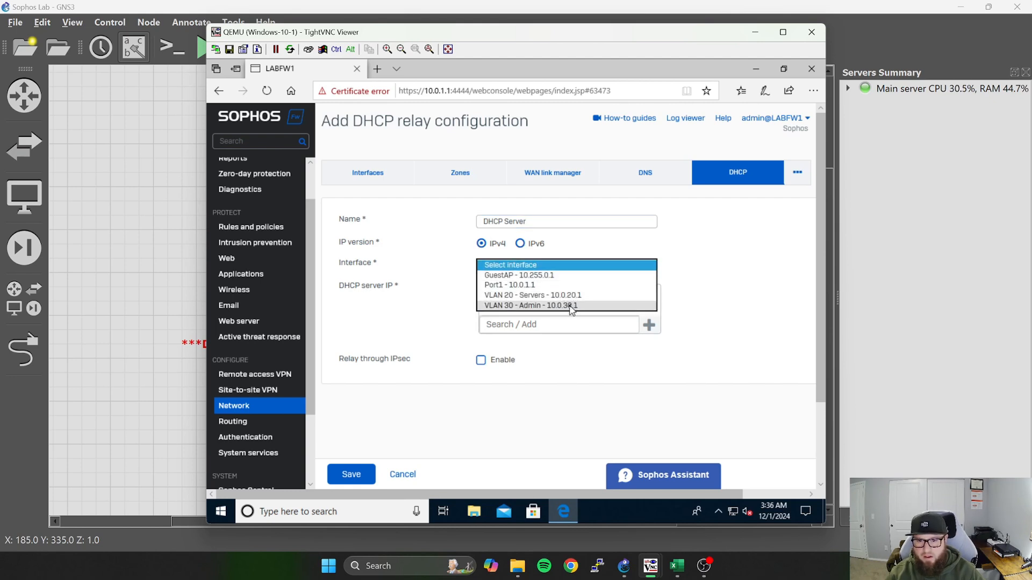
pyautogui.click(571, 307)
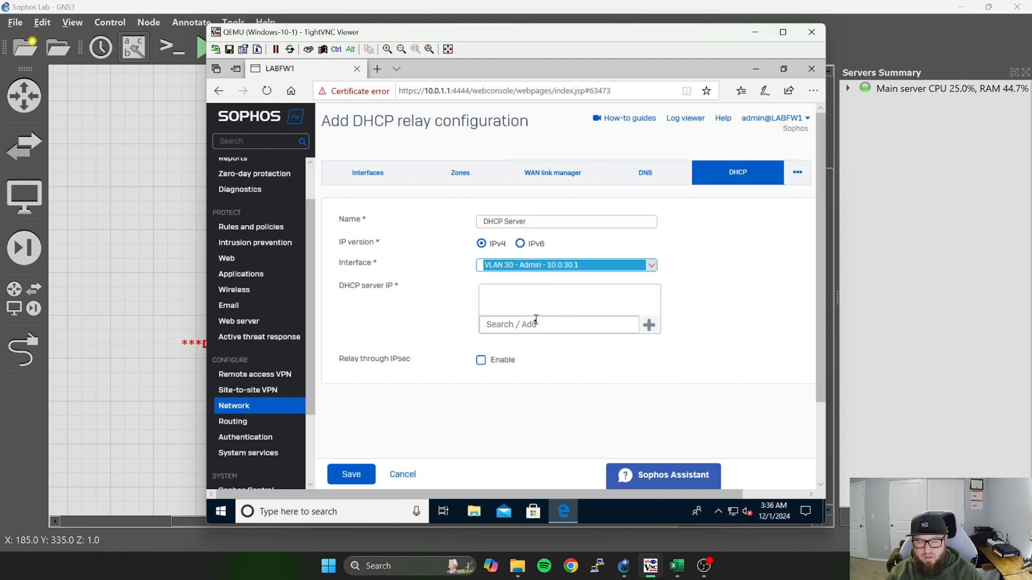
# Add 10.0.20.2 to the admin relay's DHCP server IP list and save the relay.
pyautogui.click(589, 322)
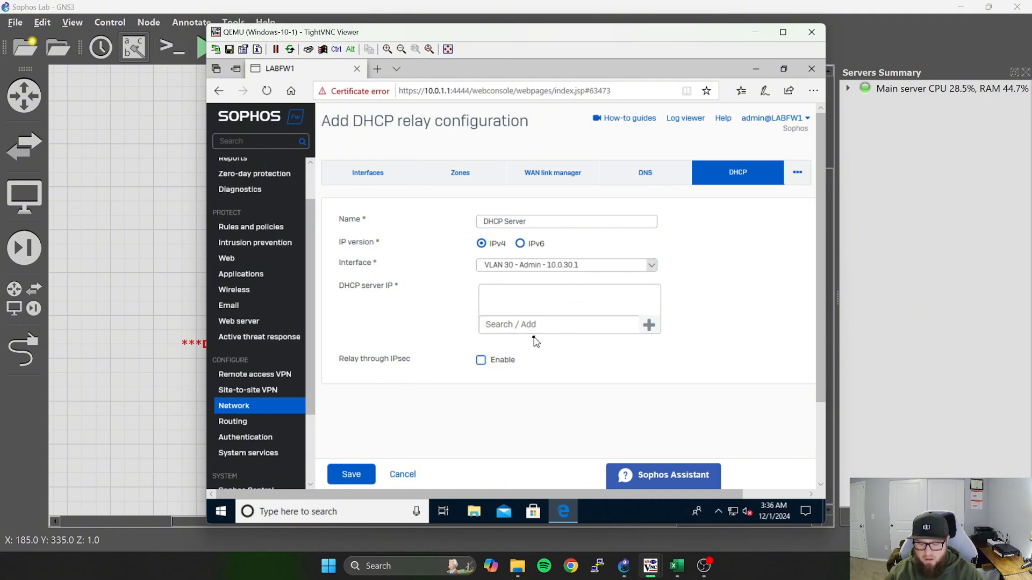
pyautogui.write('10.0.2')
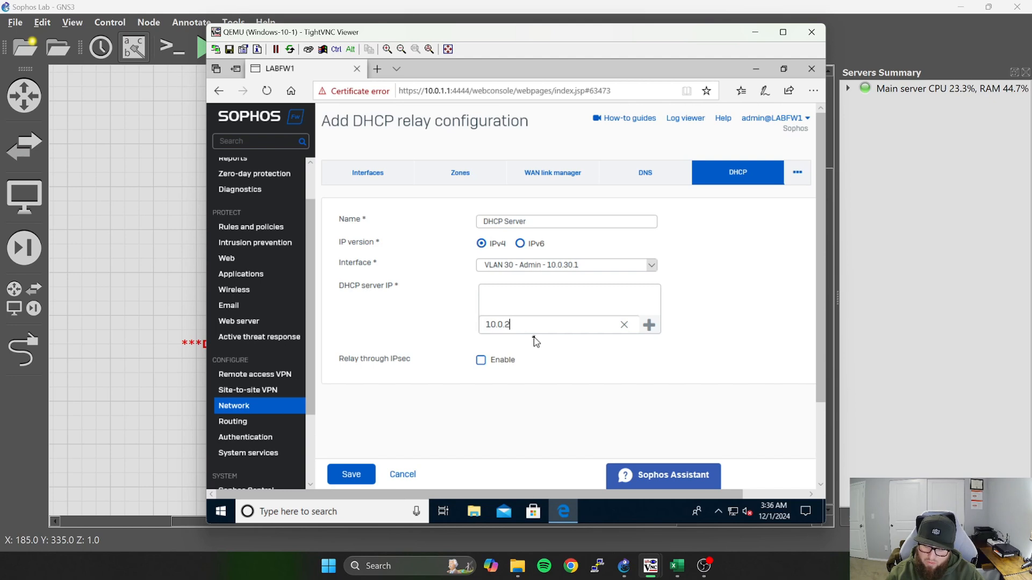
pyautogui.write('0.2')
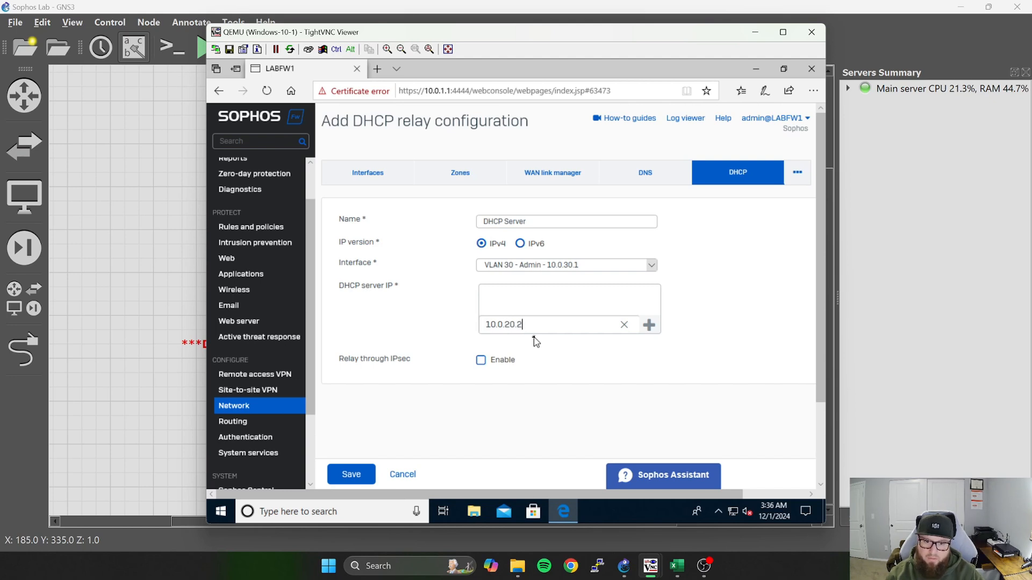
pyautogui.click(649, 325)
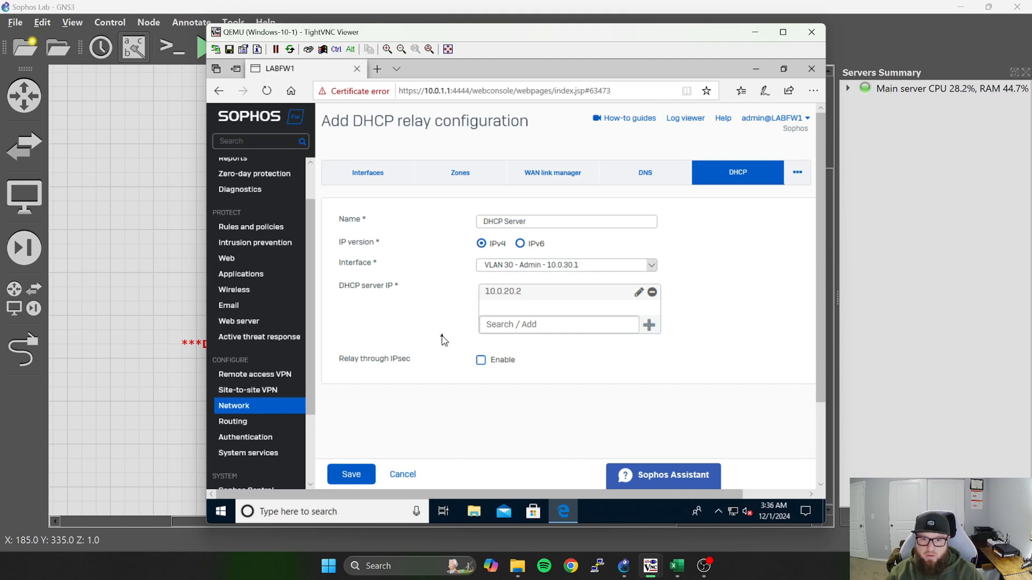
pyautogui.scroll(-1, 442, 363)
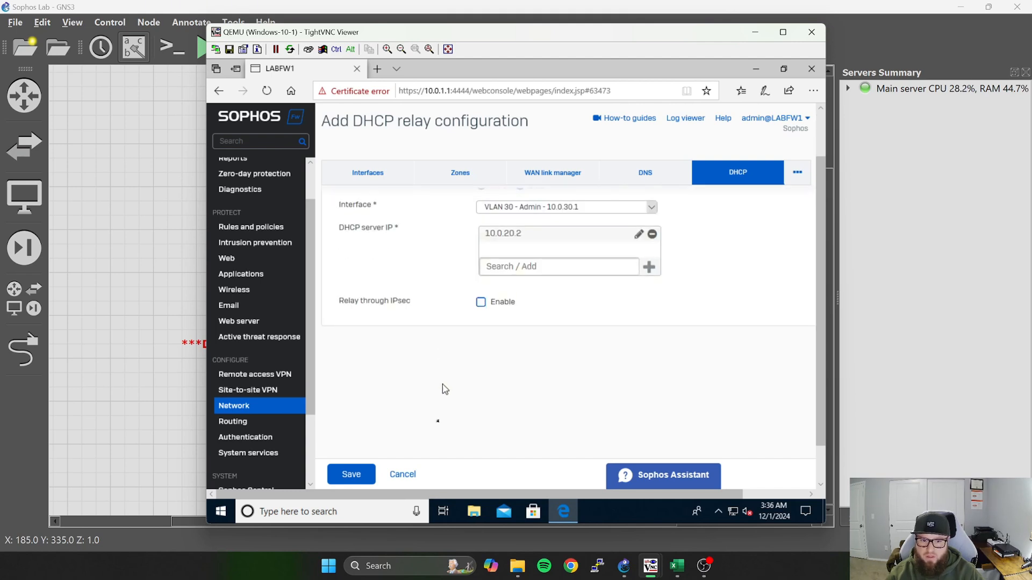
pyautogui.click(352, 478)
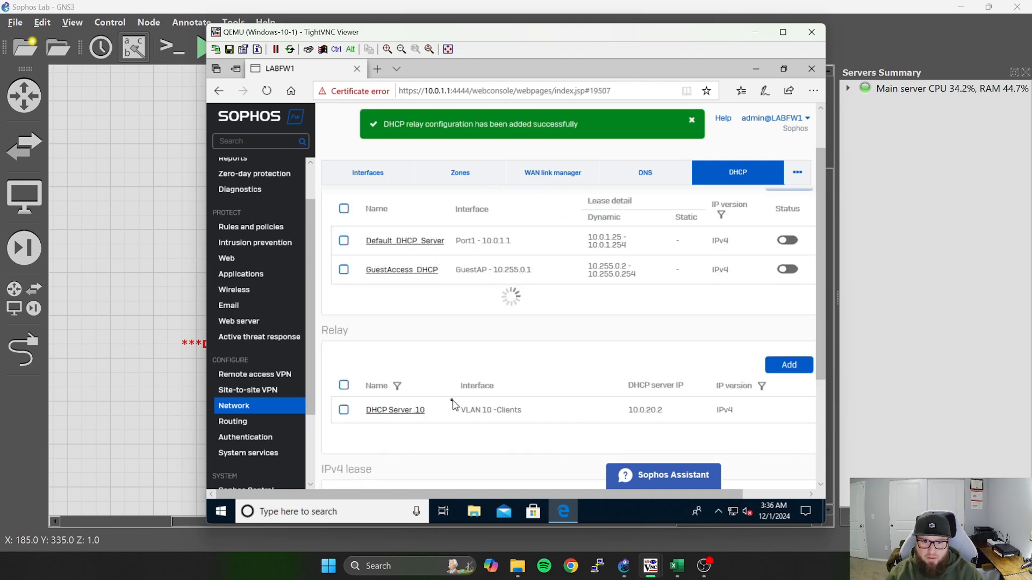
# Open the VLAN 30 - Admin relay's settings, leave them without saving, and delete that relay.
pyautogui.scroll(-2, 461, 397)
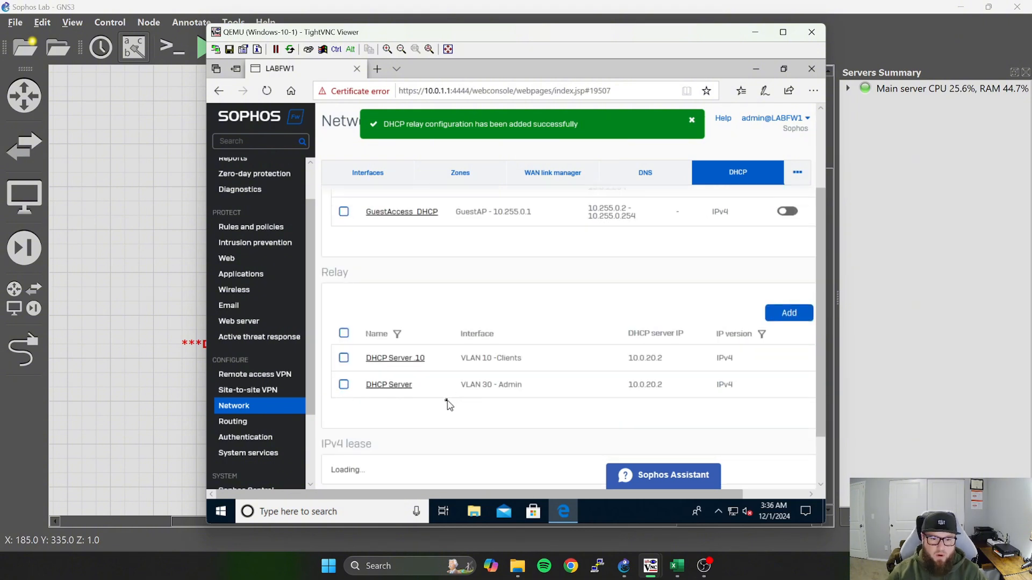
pyautogui.click(404, 384)
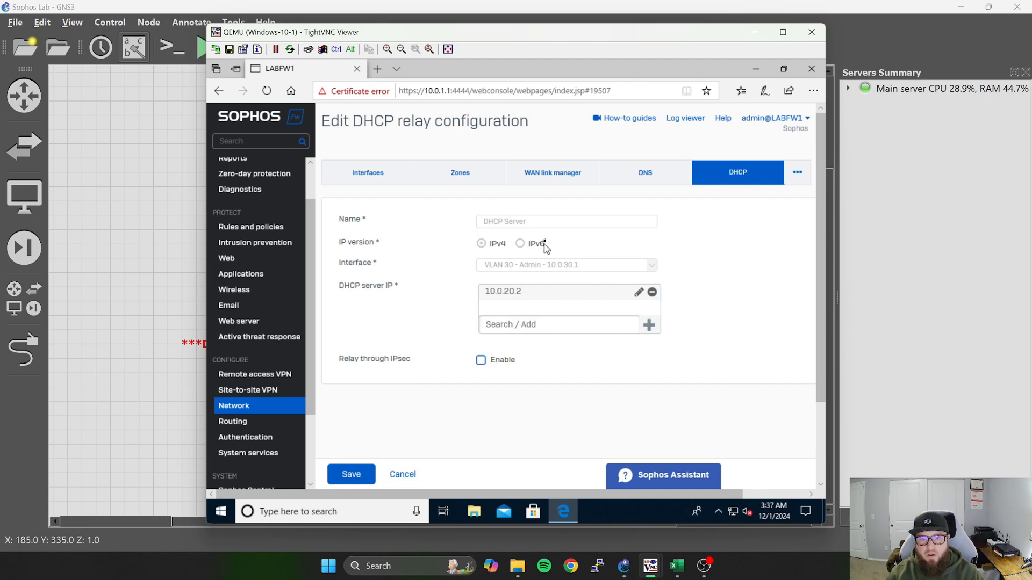
pyautogui.click(403, 475)
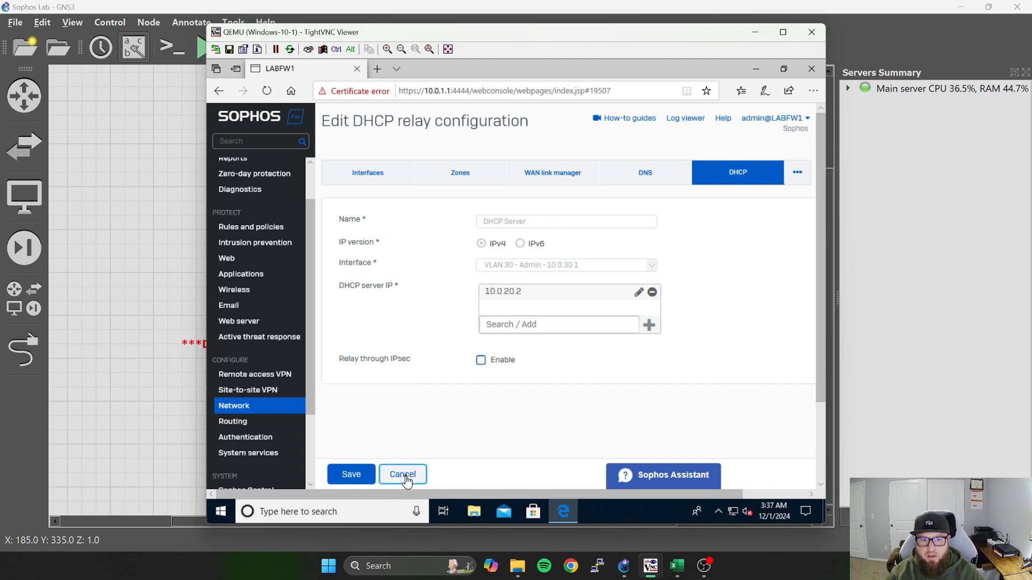
pyautogui.scroll(-2, 465, 362)
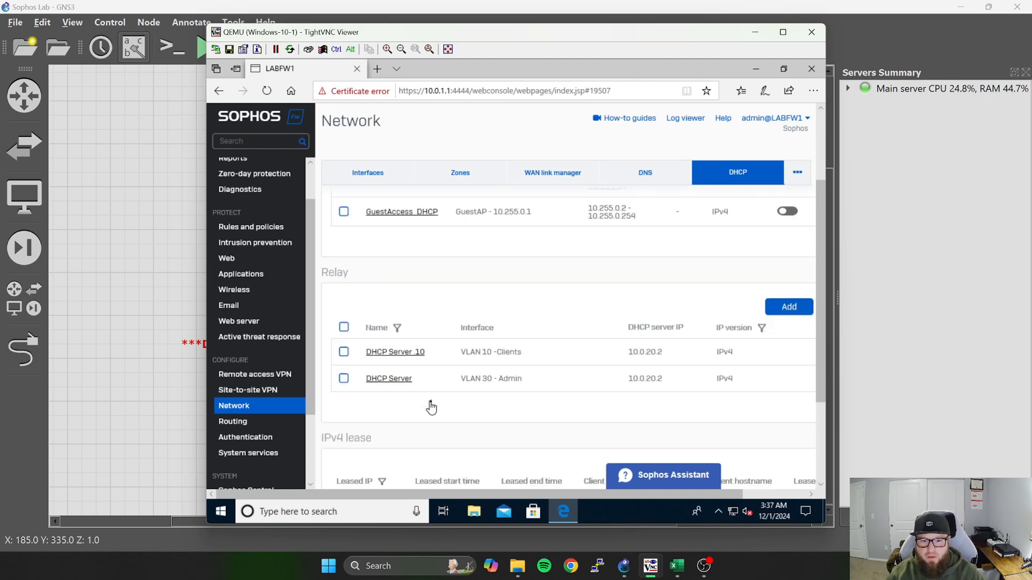
pyautogui.moveTo(588, 498); pyautogui.dragTo(684, 454)
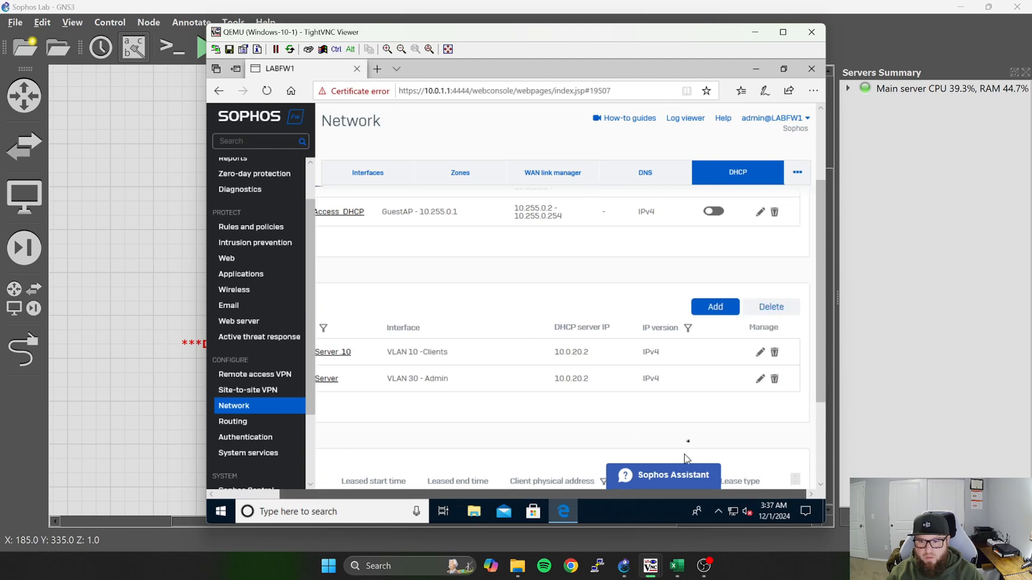
pyautogui.click(774, 380)
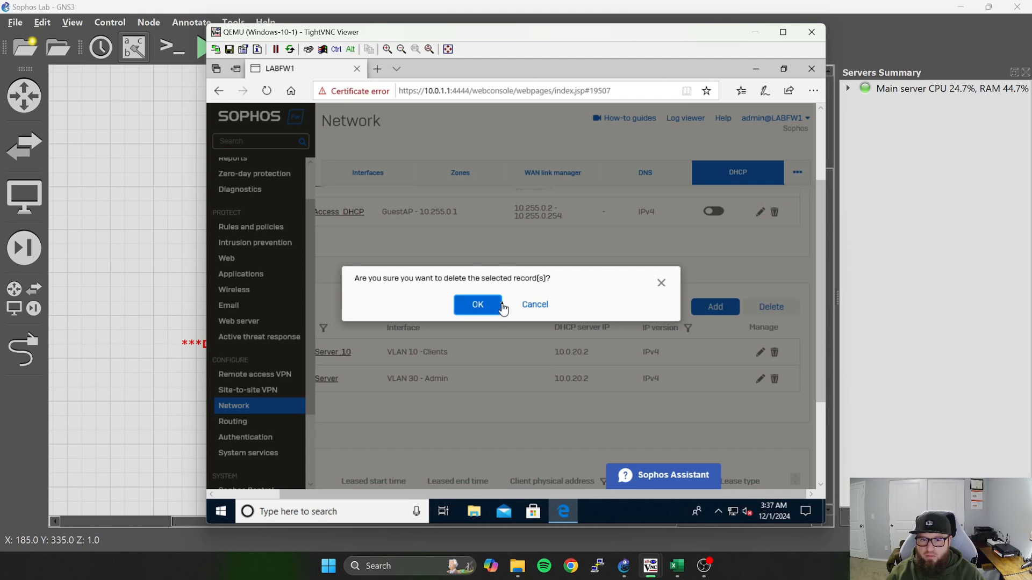
pyautogui.click(478, 306)
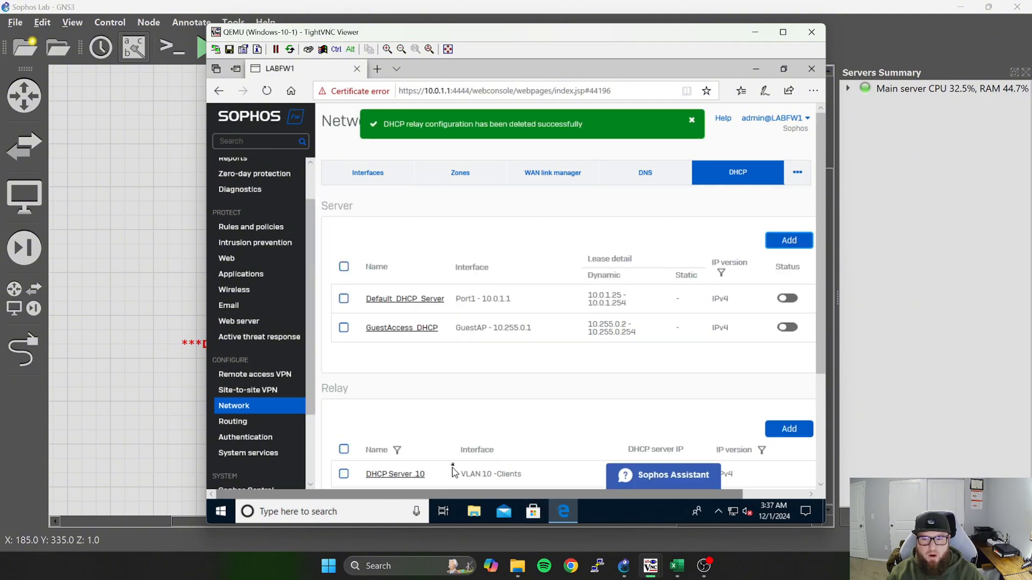
# Open a blank DHCP relay configuration for adding a new relay.
pyautogui.scroll(-1, 591, 414)
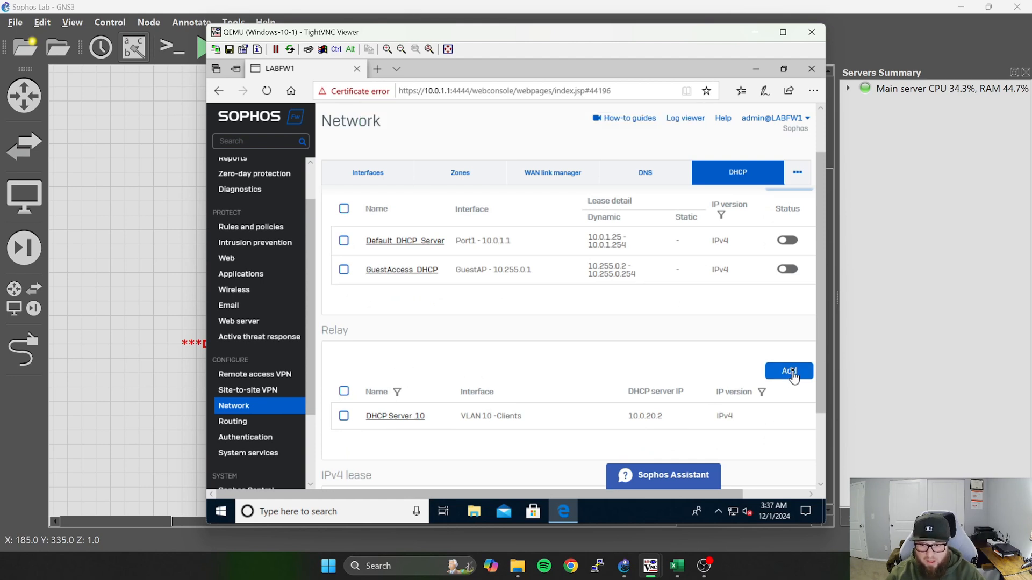
pyautogui.scroll(-1, 764, 411)
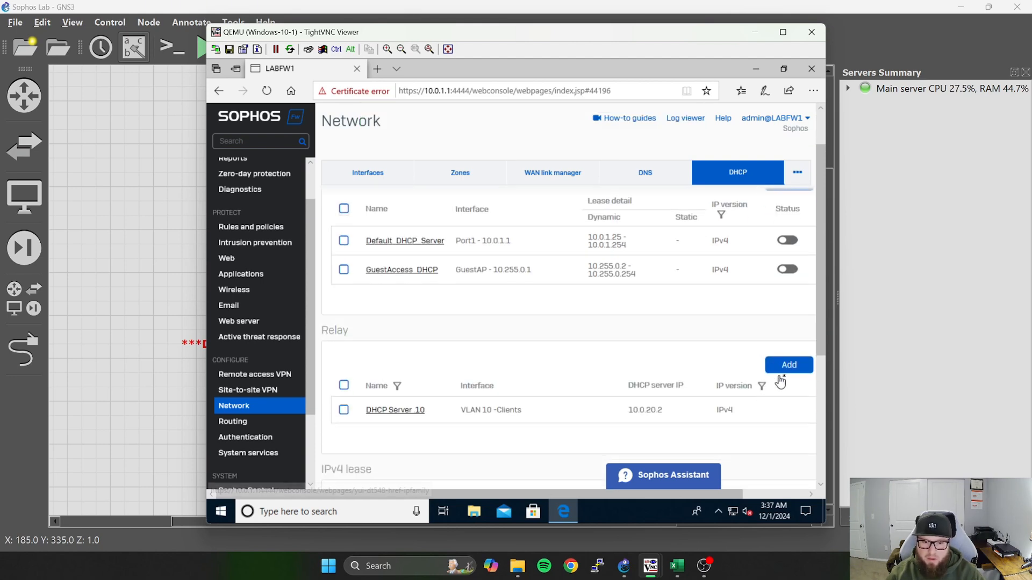
pyautogui.click(793, 364)
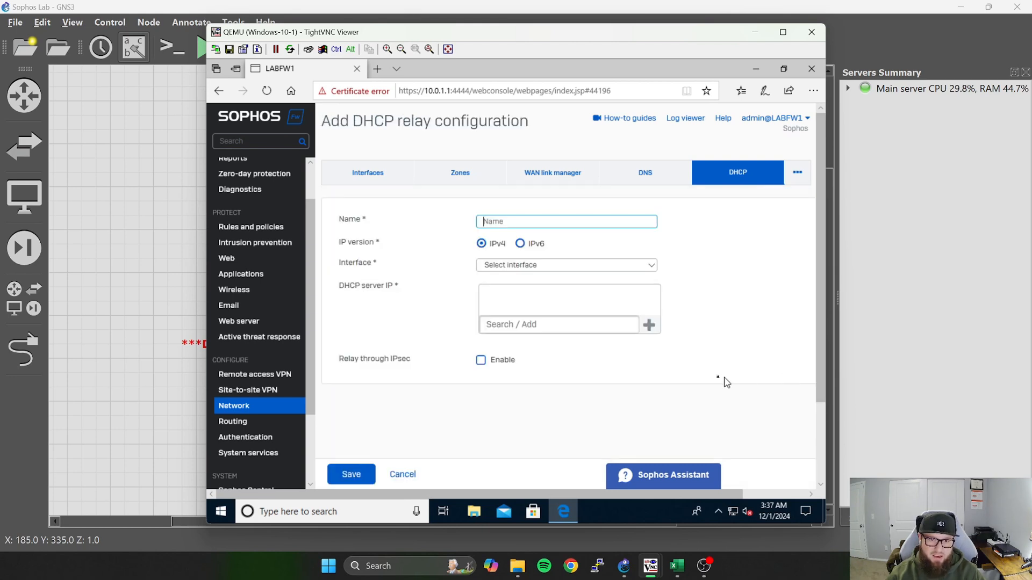
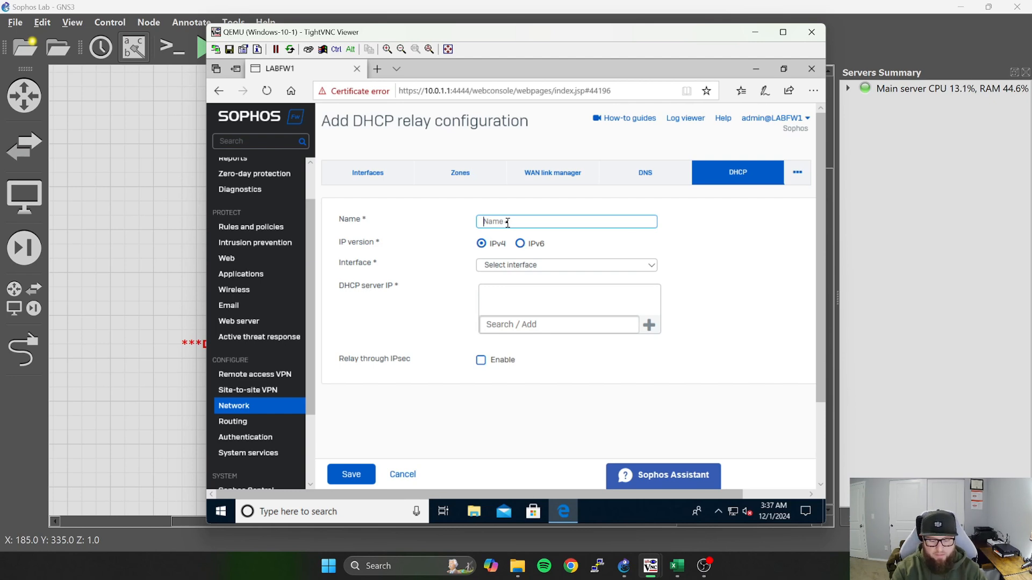
# Name the new IPv4 relay "DHCP Server .30" and assign it to the VLAN 30 - Admin interface.
pyautogui.write('DHCP')
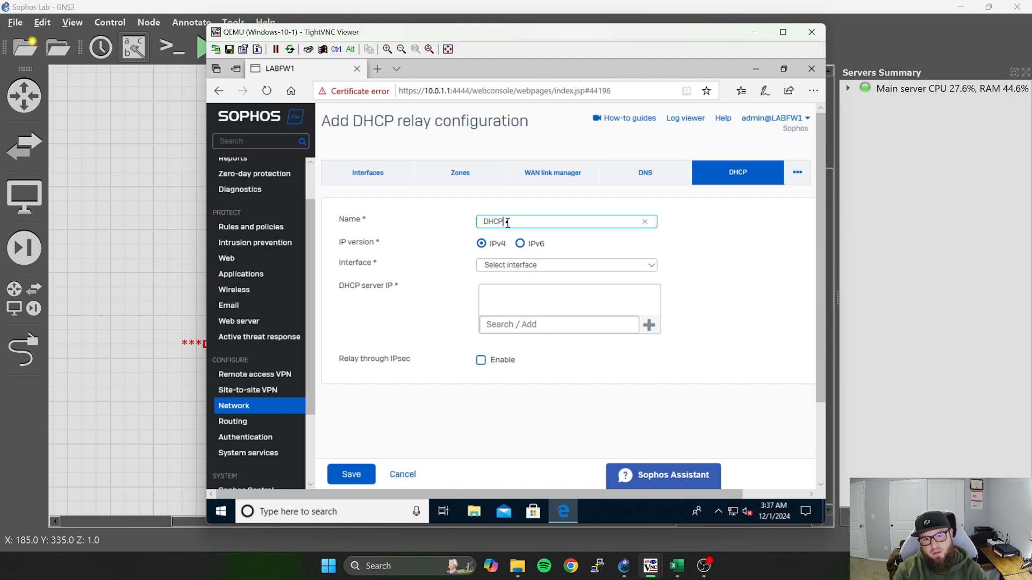
pyautogui.write(' Ser')
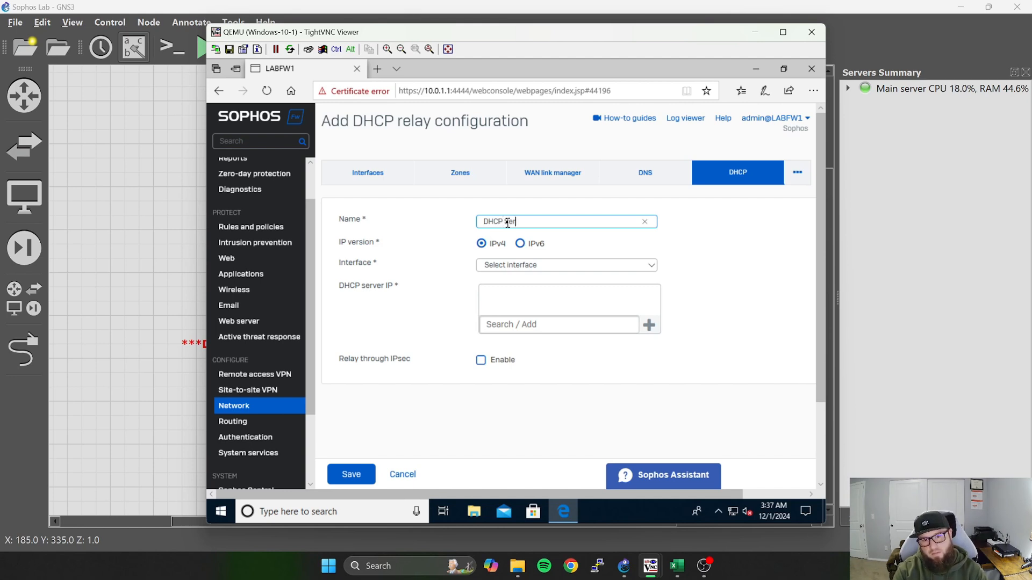
pyautogui.write('ver')
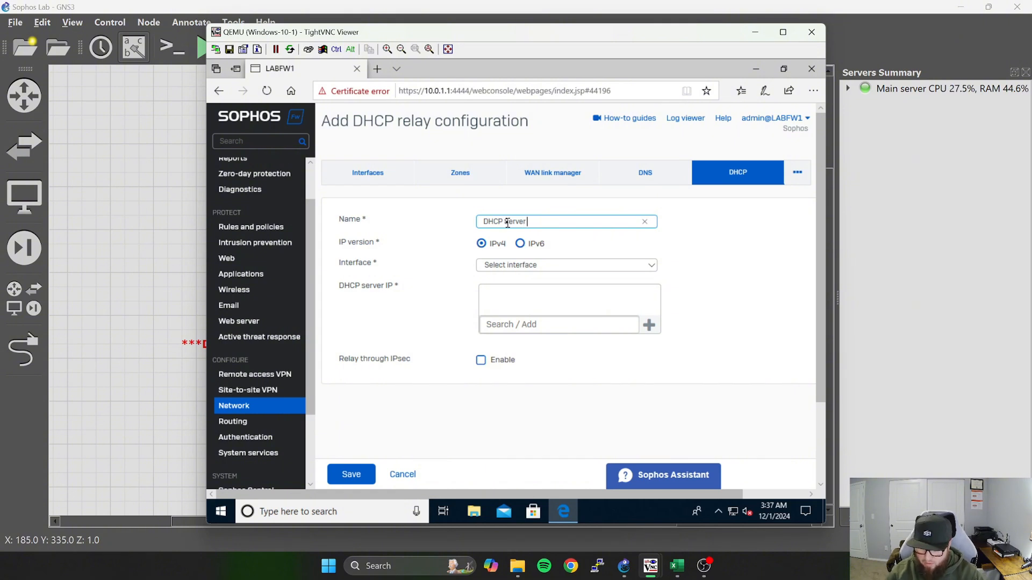
pyautogui.write(' .30')
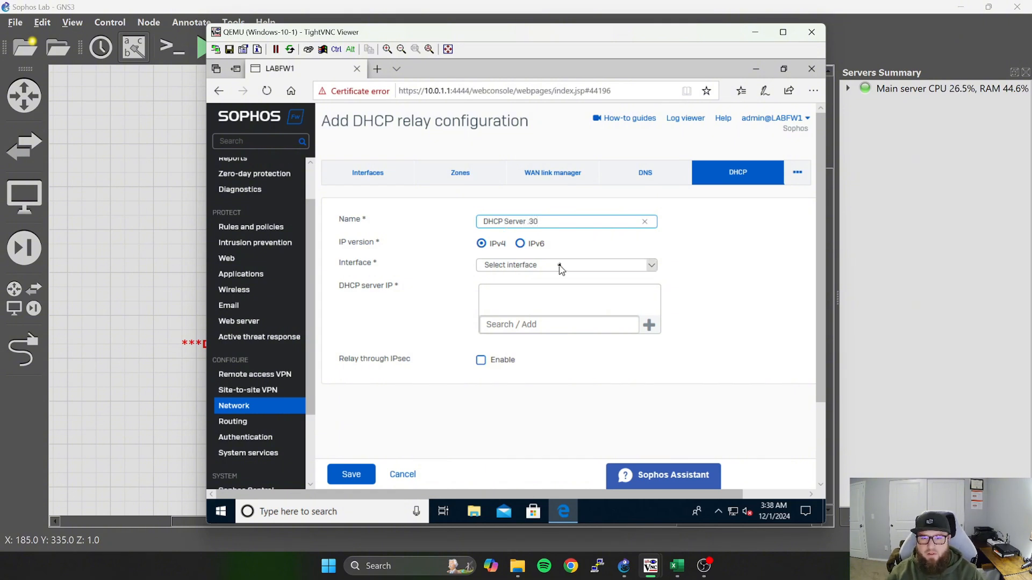
pyautogui.click(562, 266)
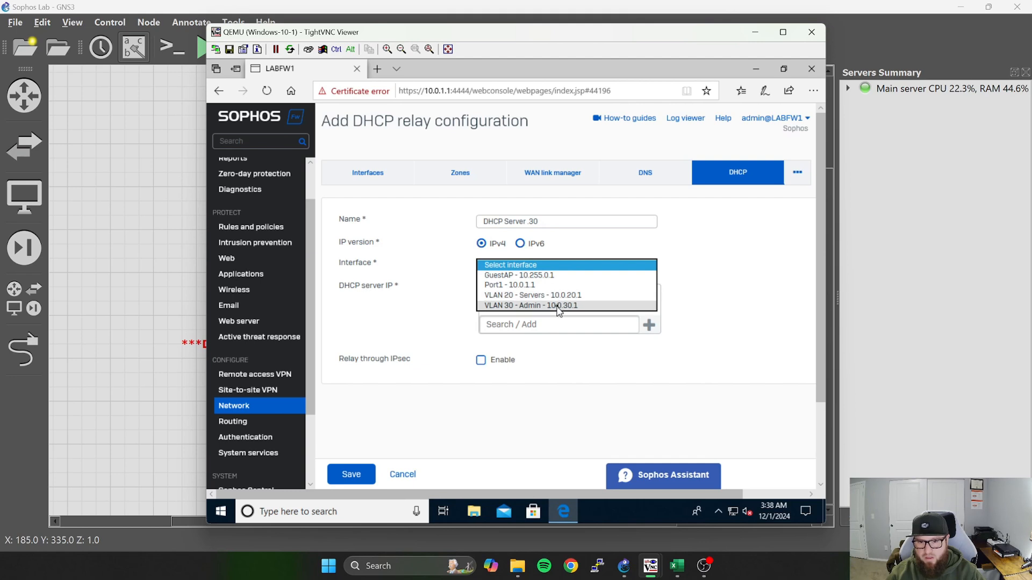
pyautogui.click(559, 313)
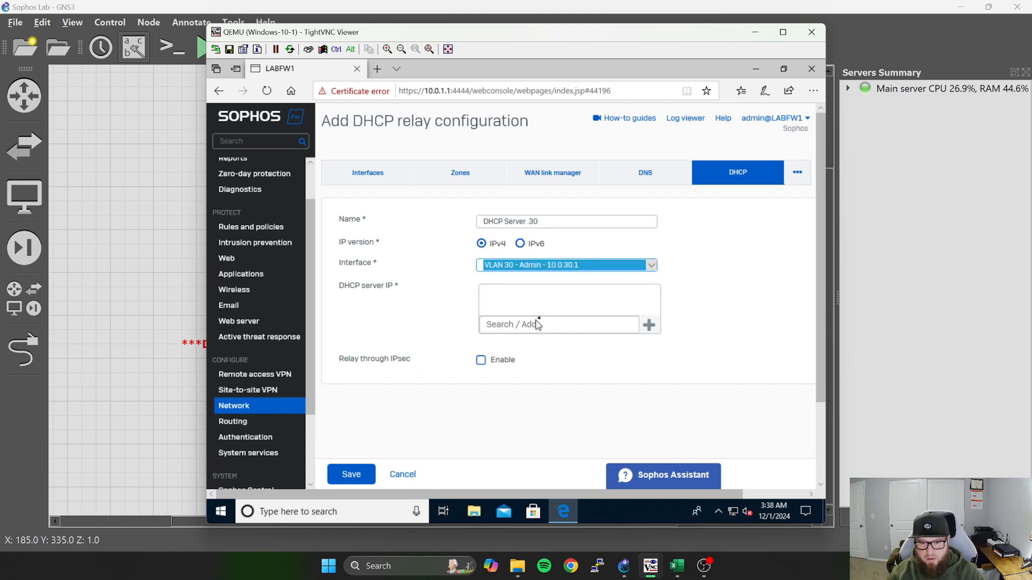
# Add 10.0.20.2 to the VLAN 30 relay's DHCP server IP list and save the relay.
pyautogui.click(579, 326)
pyautogui.write('1')
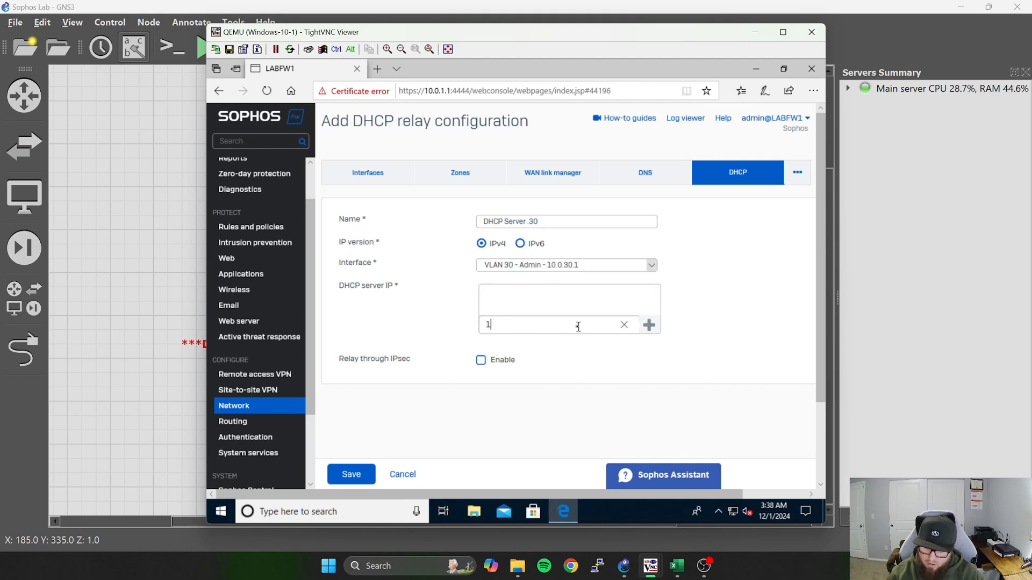
pyautogui.write('0.0')
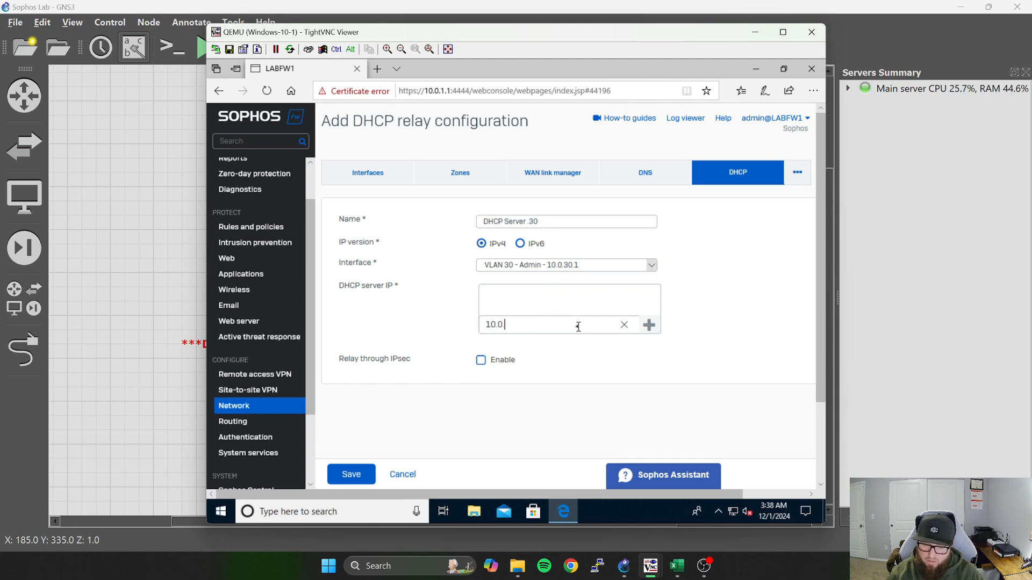
pyautogui.write('.20.2')
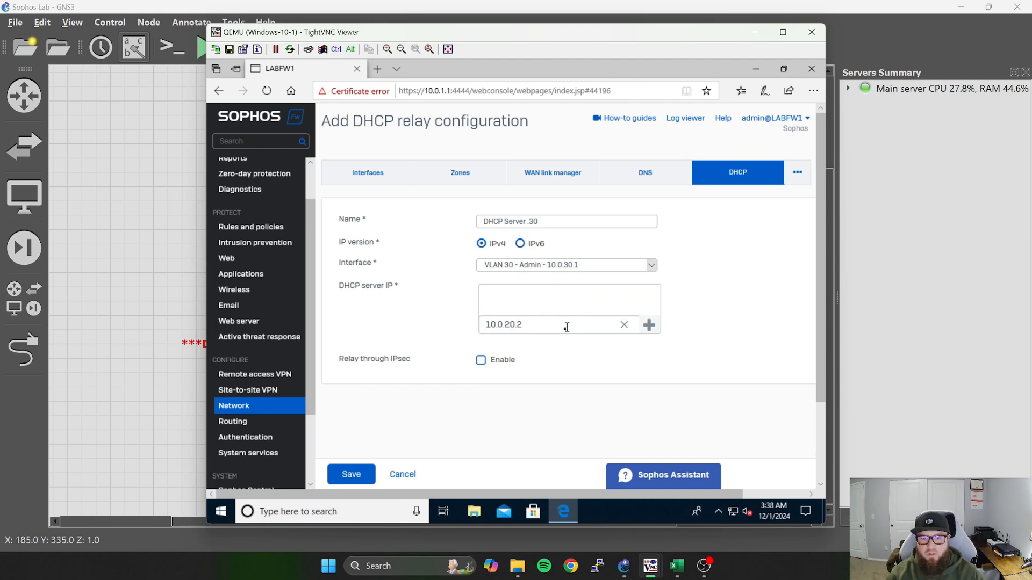
pyautogui.scroll(-2, 591, 376)
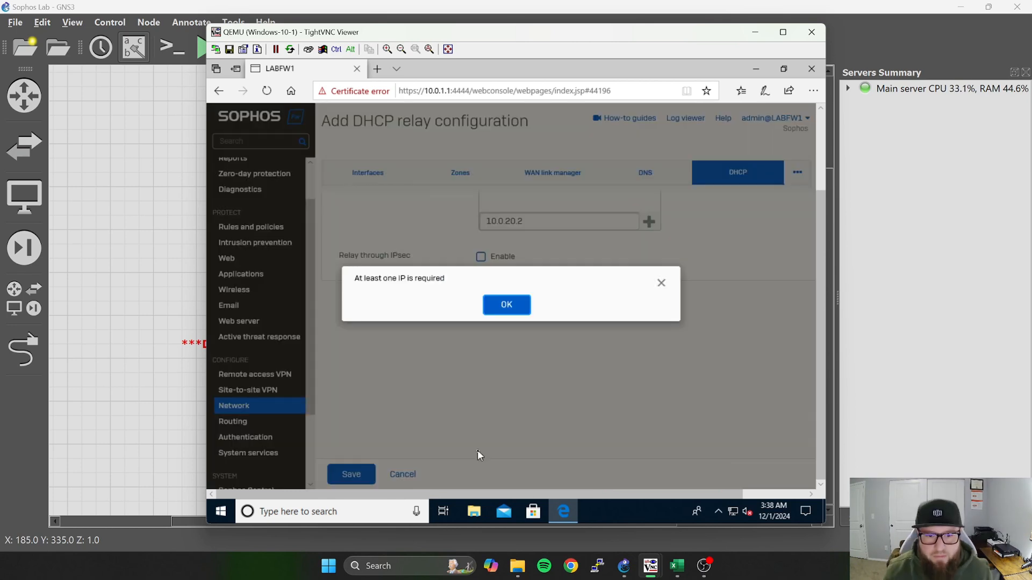
pyautogui.click(509, 305)
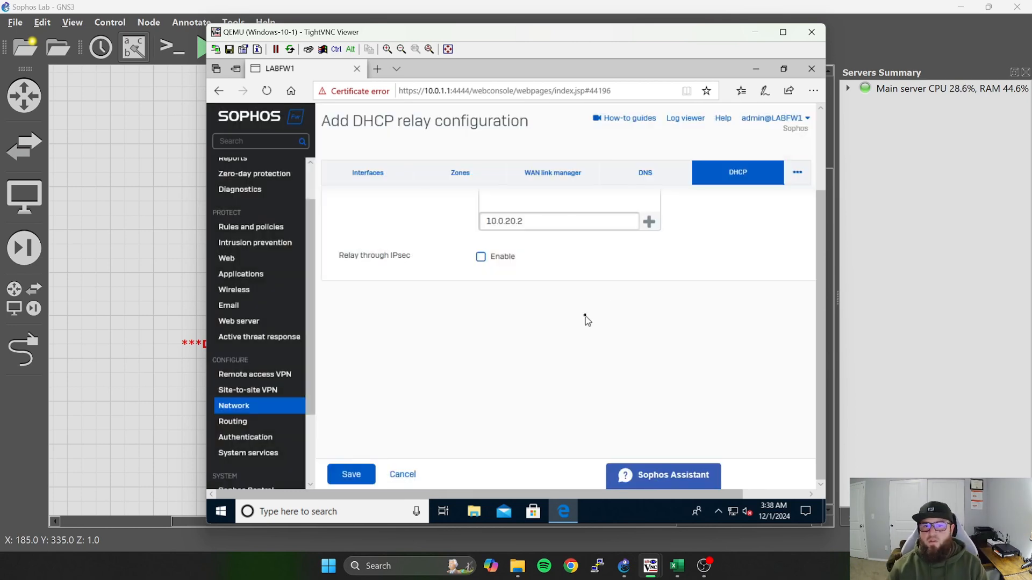
pyautogui.click(648, 222)
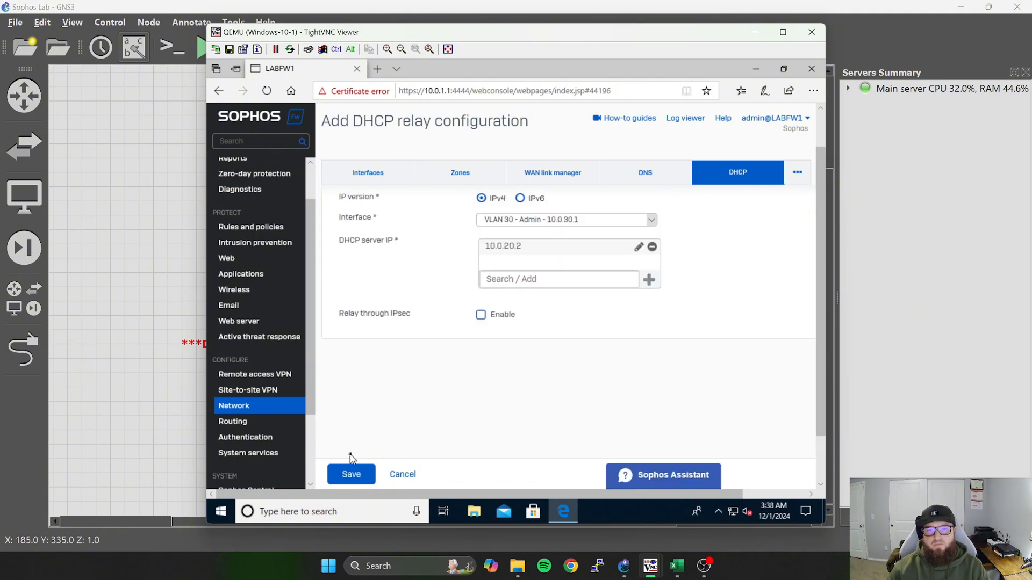
pyautogui.click(351, 471)
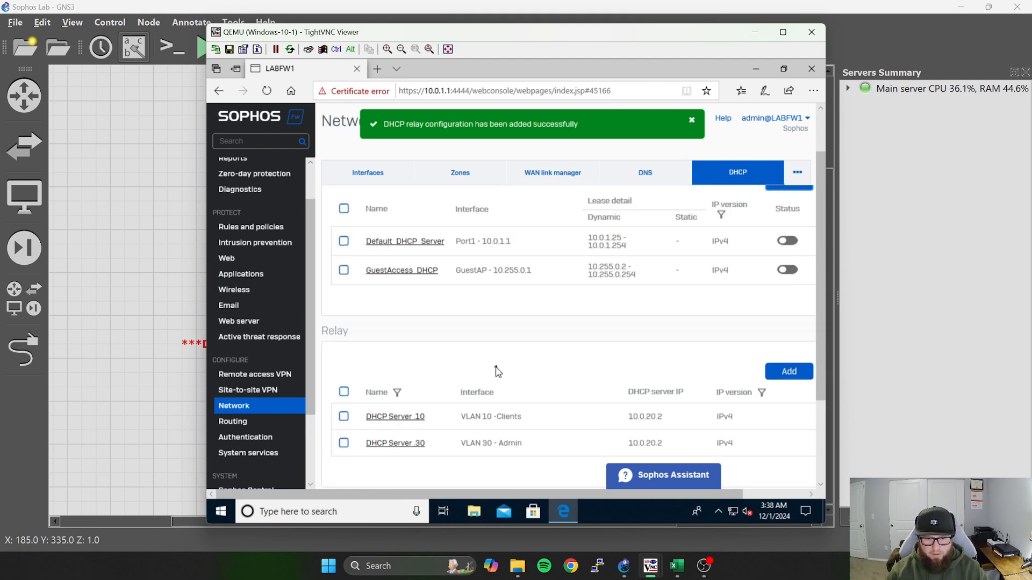
# Minimize the firewall's browser window and the Windows 10 VM viewer to return to the GNS3 topology.
pyautogui.scroll(-1, 495, 369)
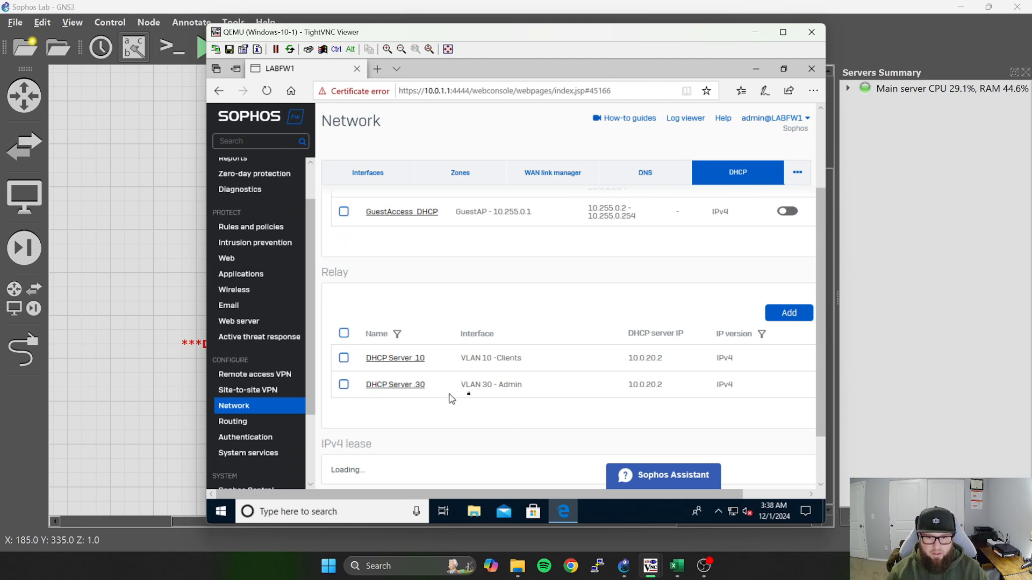
pyautogui.scroll(2, 493, 426)
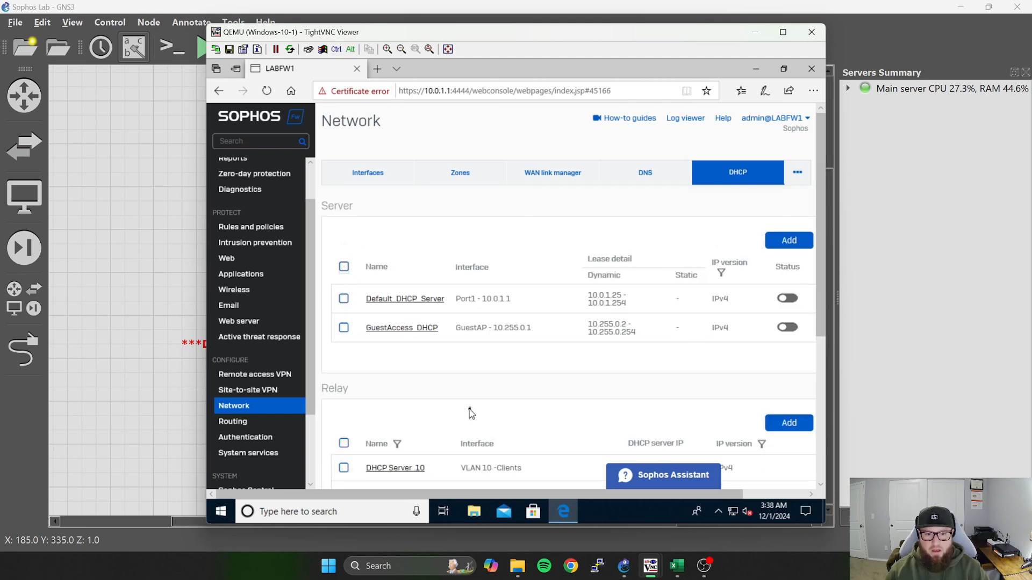
pyautogui.scroll(-2, 442, 408)
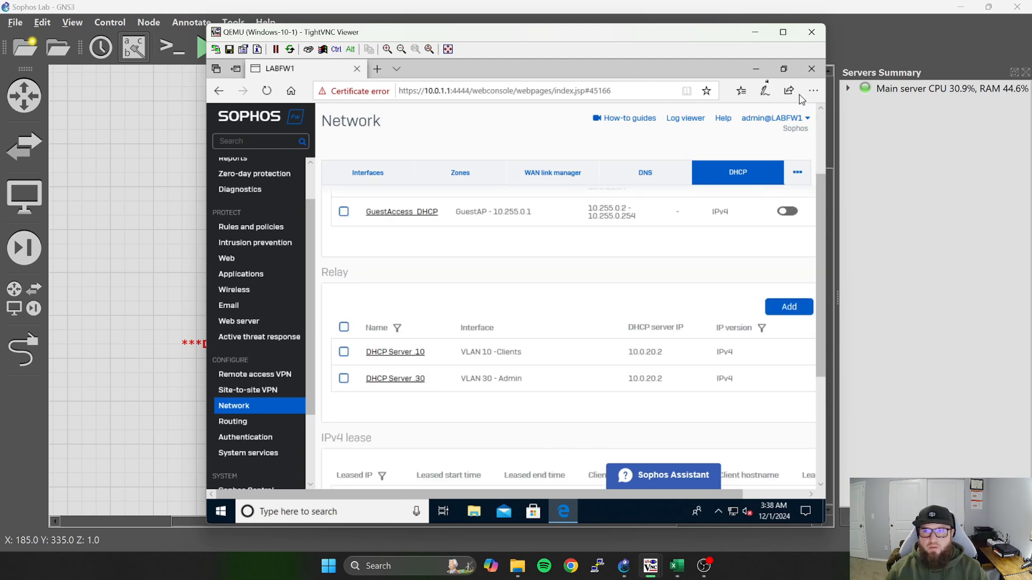
pyautogui.click(756, 70)
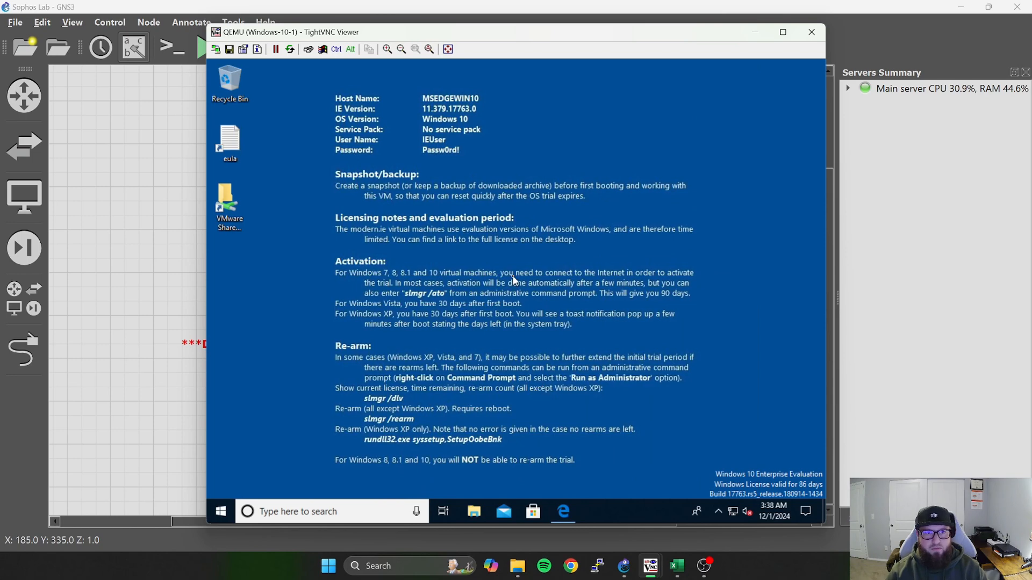
pyautogui.click(755, 31)
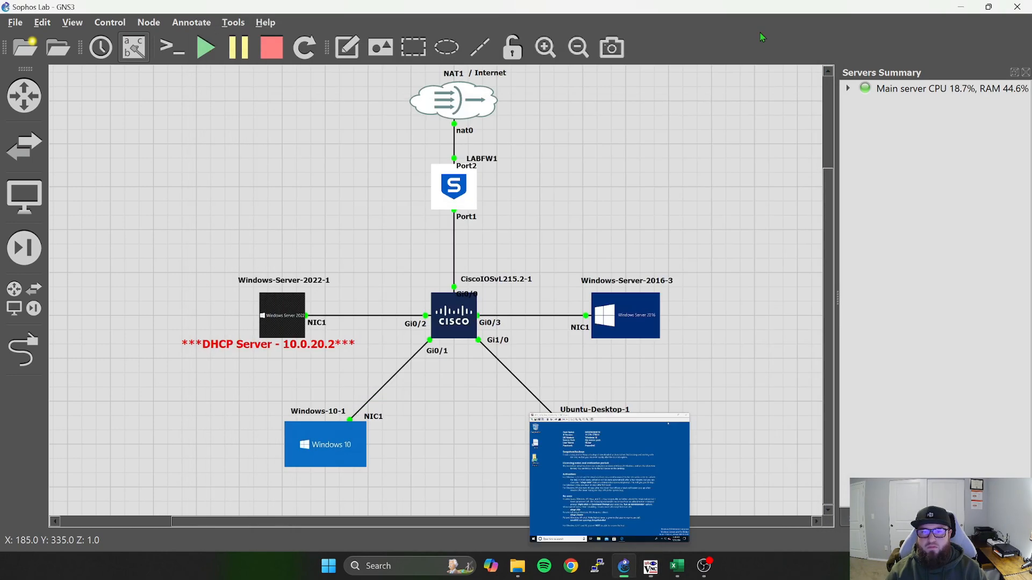
# Open the console of the CiscoIOSvL215.2-1 switch and bring up its command prompt.
pyautogui.doubleClick(450, 329)
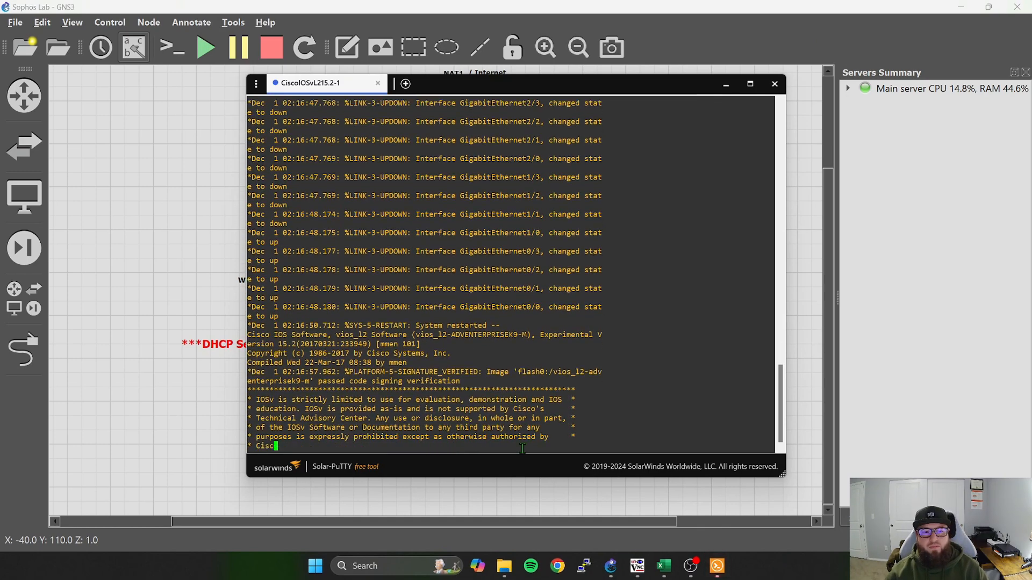
pyautogui.press('Return')
pyautogui.press('Return')
pyautogui.press('Return')
pyautogui.press('Return')
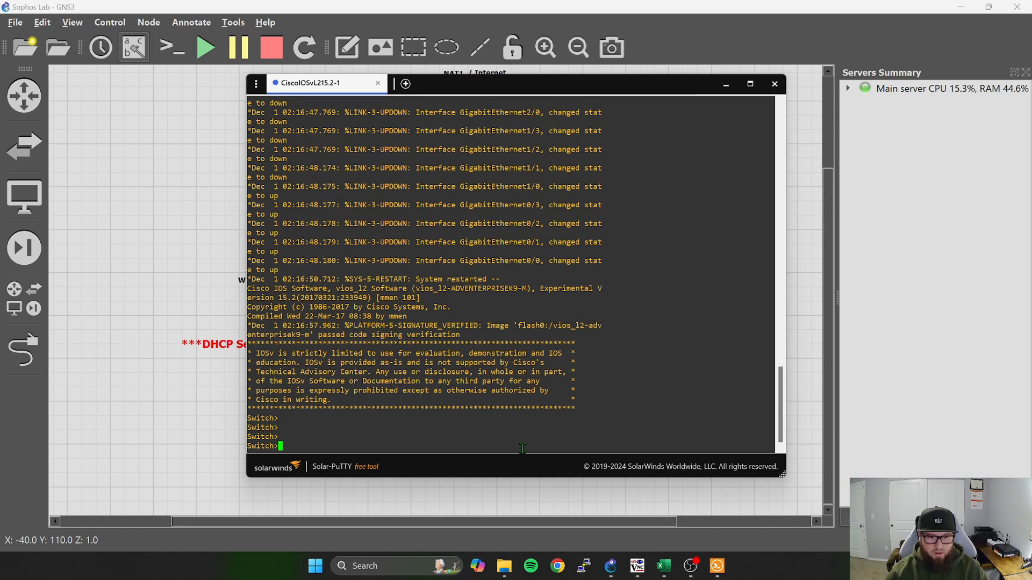
pyautogui.press('Return')
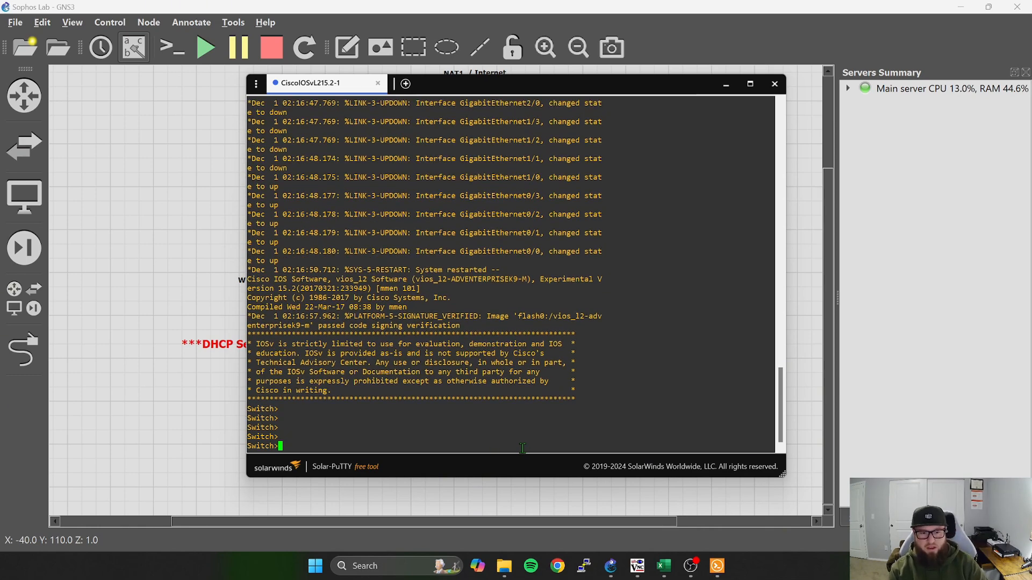
# Enter privileged mode and global configuration on the switch and set its hostname to SW1.
pyautogui.write('en')
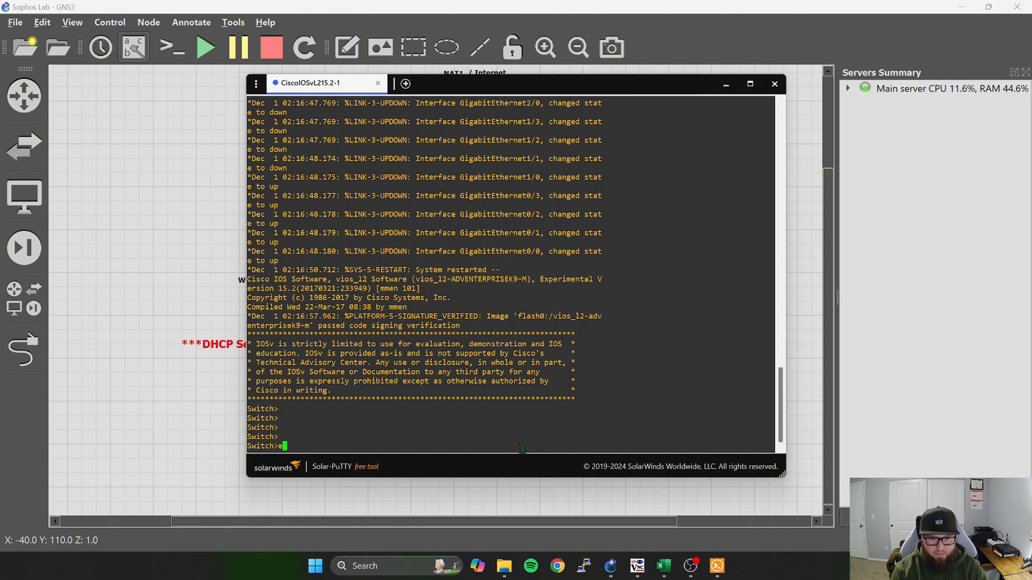
pyautogui.press('Return')
pyautogui.write('conf t')
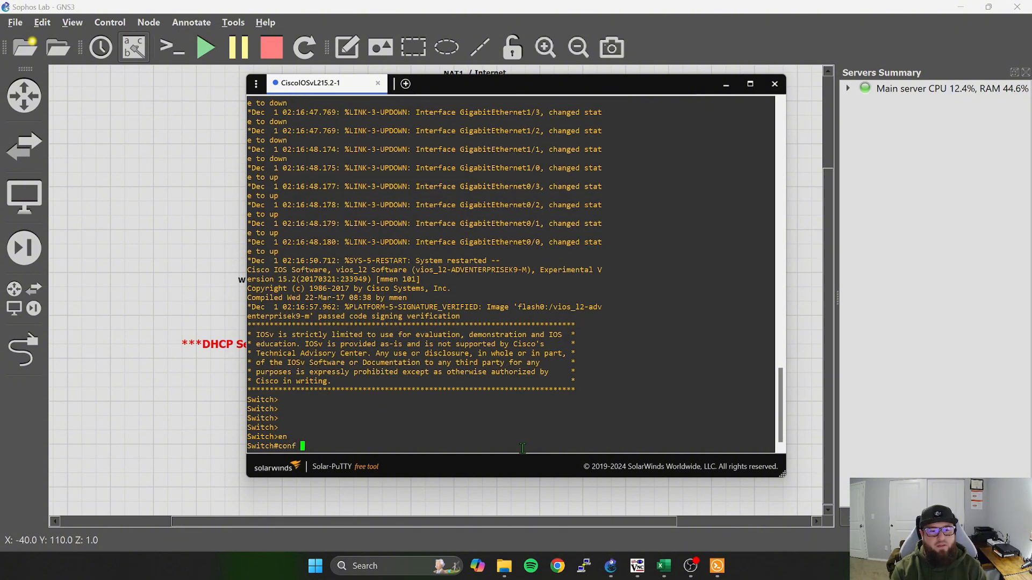
pyautogui.press('Return')
pyautogui.write('hos')
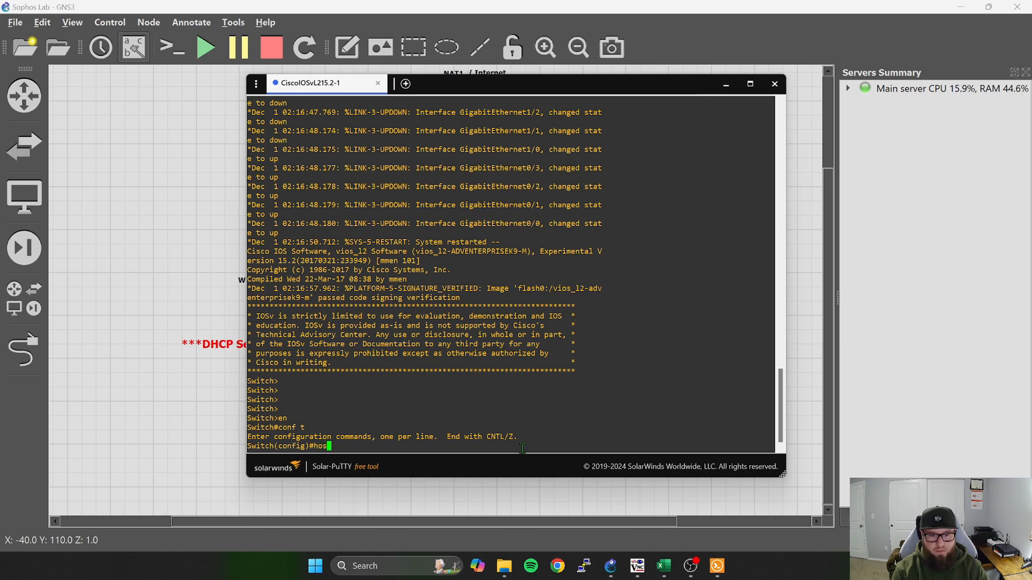
pyautogui.press('Tab')
pyautogui.write('SW')
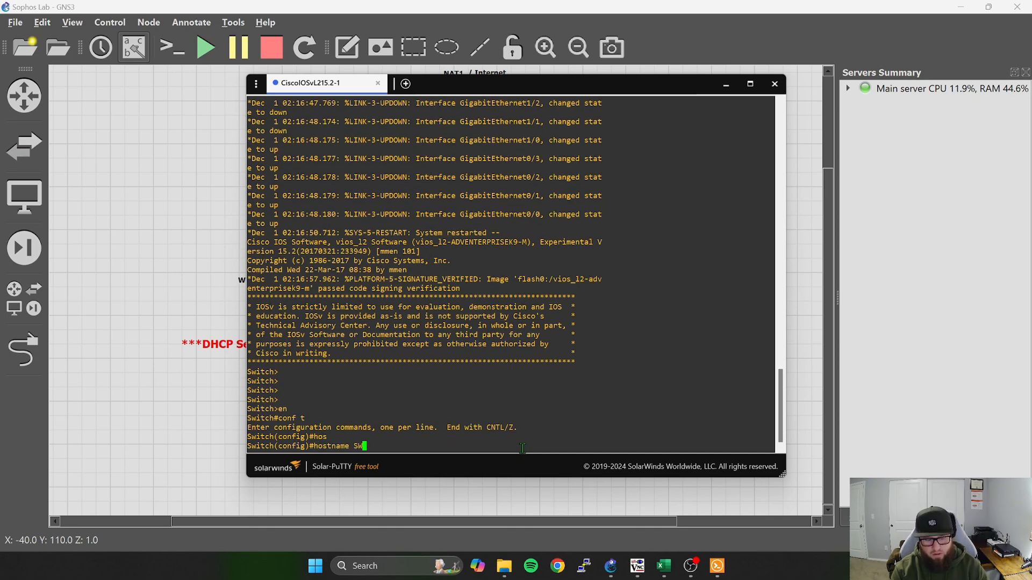
pyautogui.write('1')
pyautogui.press('Return')
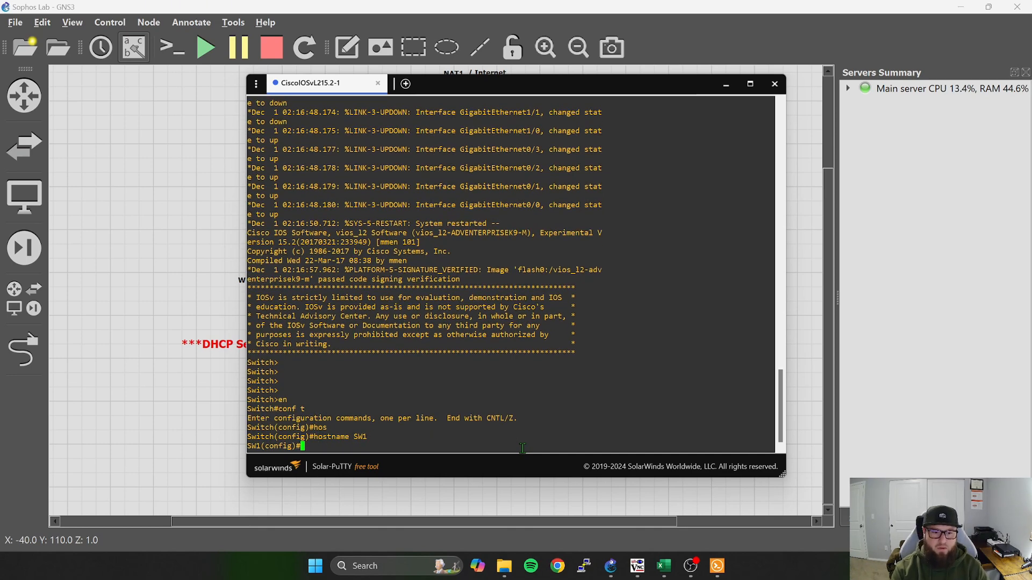
# Enter line configuration mode for console 0, checking the available line types and numbers with the command help.
pyautogui.write('lin')
pyautogui.press('Tab')
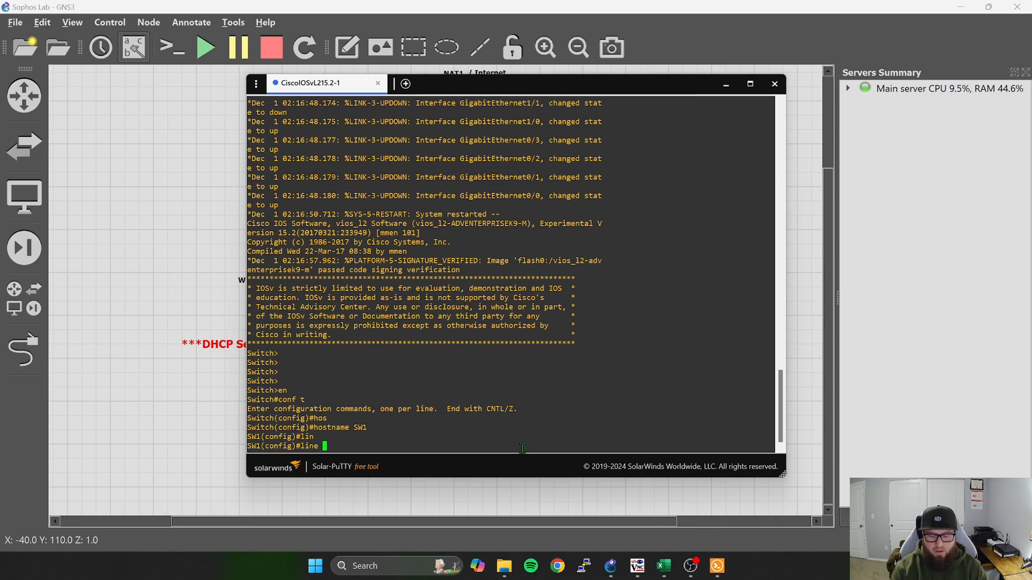
pyautogui.write('?')
pyautogui.write('c')
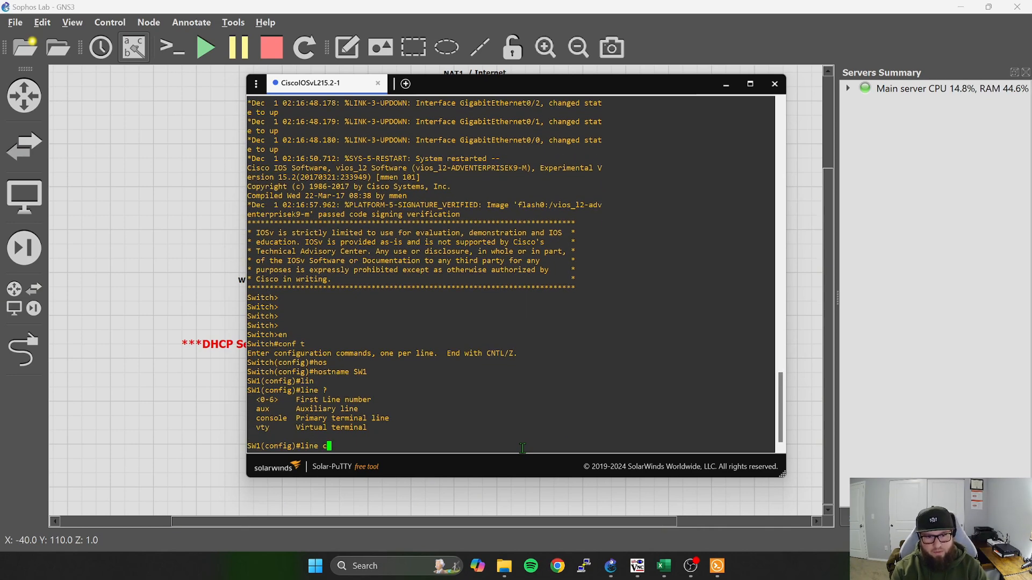
pyautogui.write('on')
pyautogui.press('Tab')
pyautogui.write('?')
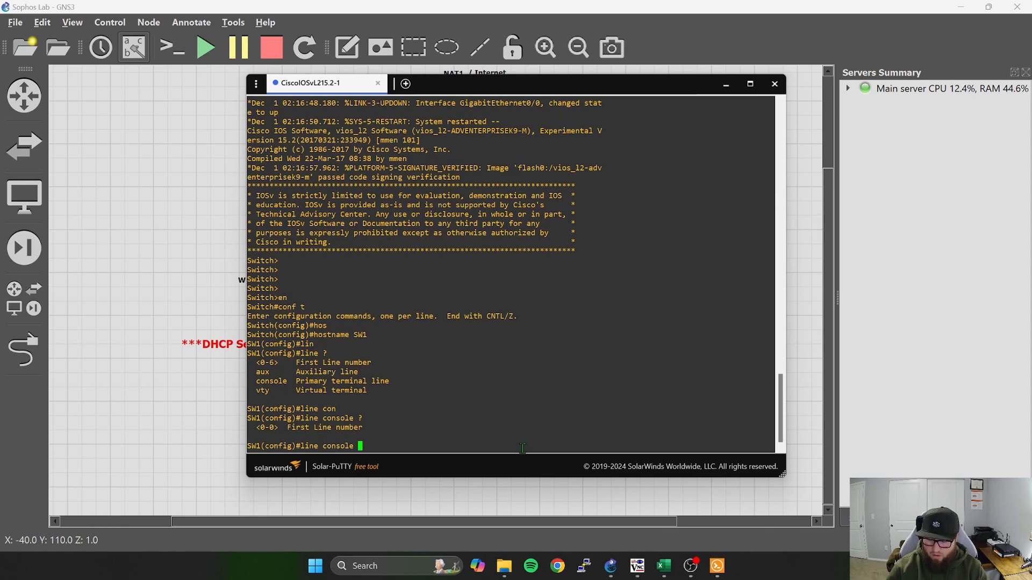
pyautogui.write('0')
pyautogui.press('Return')
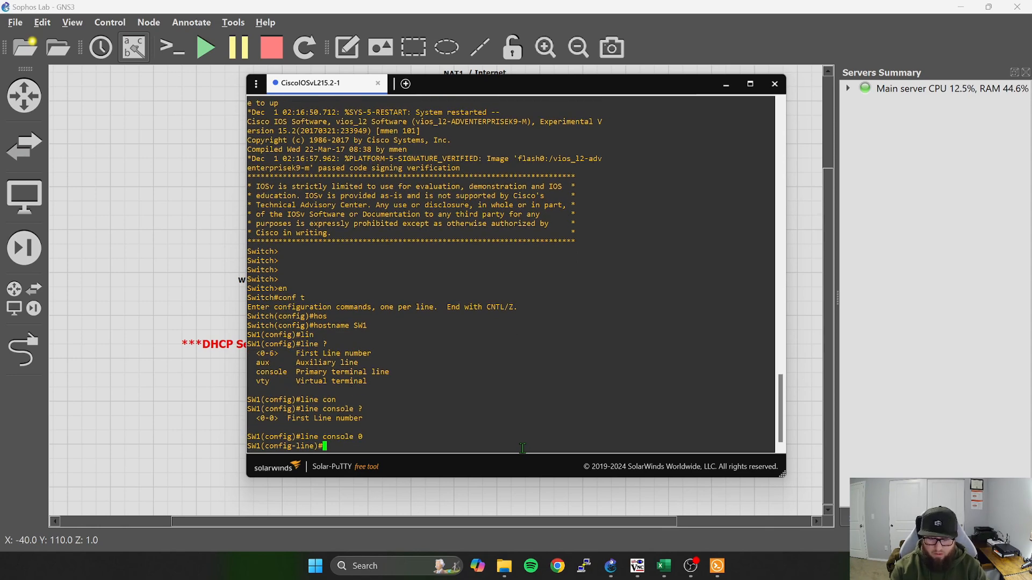
# List the available line configuration commands with the built-in help and page through the whole list.
pyautogui.write('?')
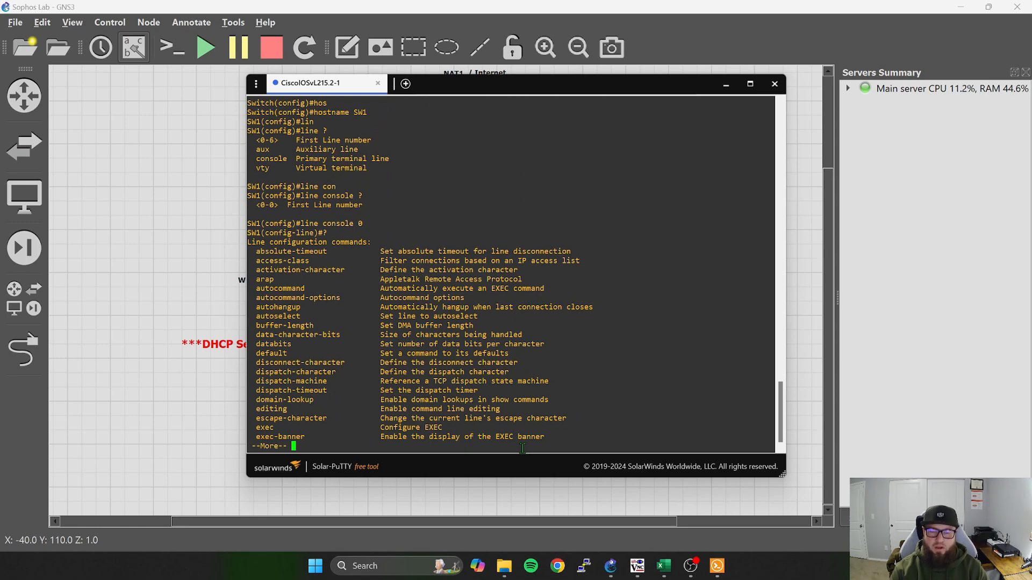
pyautogui.press('space')
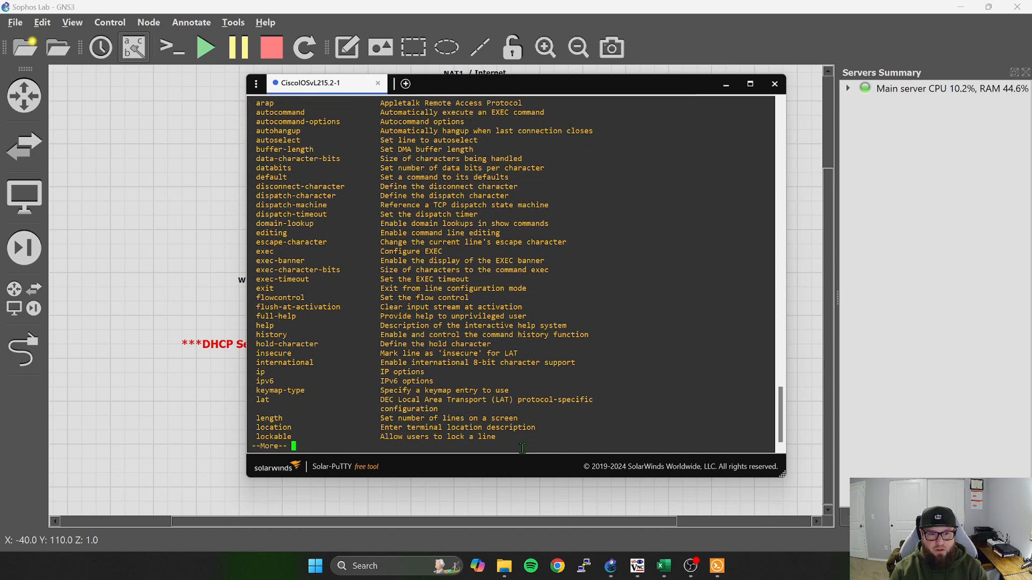
pyautogui.press('space')
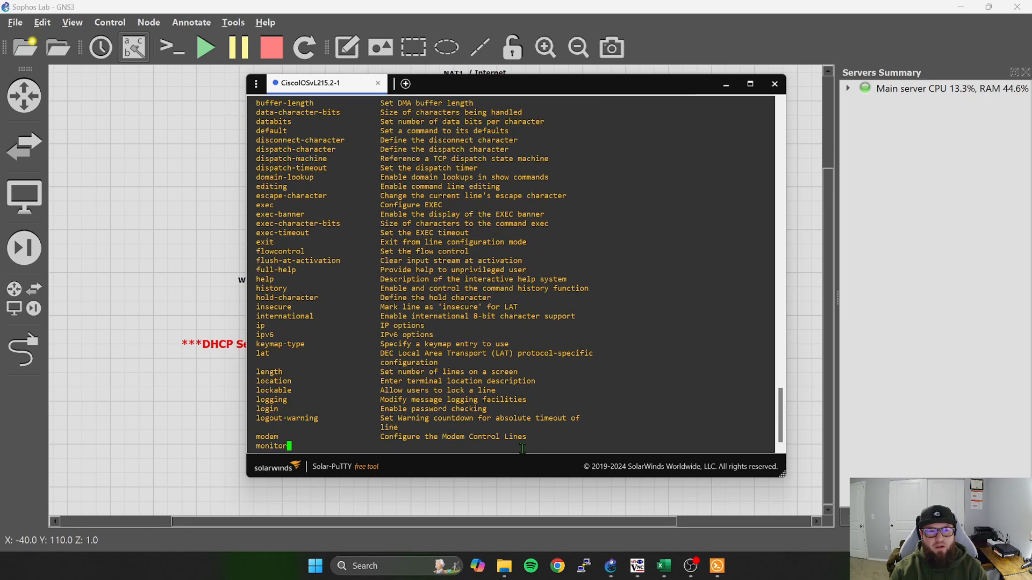
pyautogui.press('space')
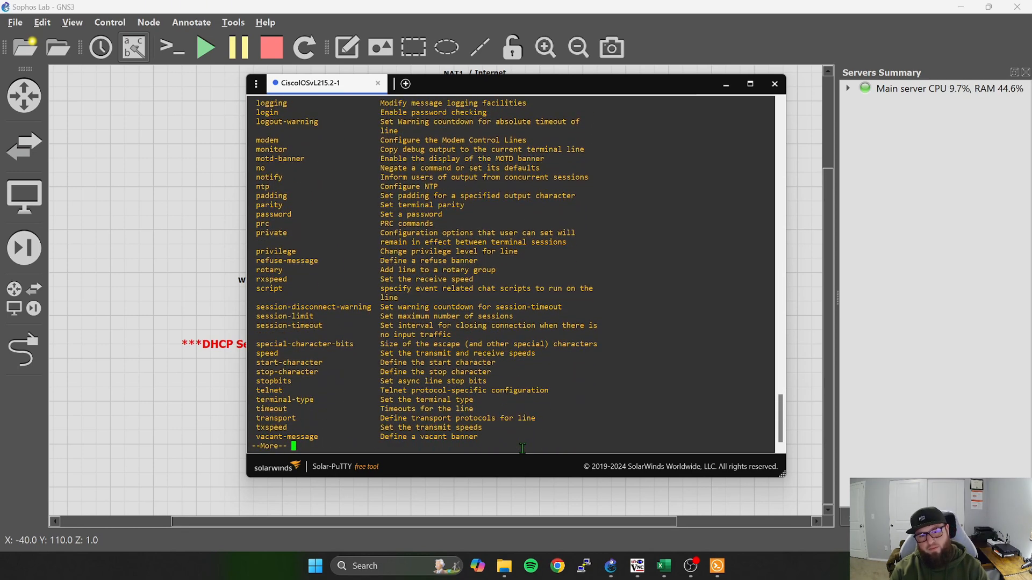
# Check the exec-timeout argument in the help, set the console line's timeout to 90 minutes and return to global configuration mode.
pyautogui.write('exe')
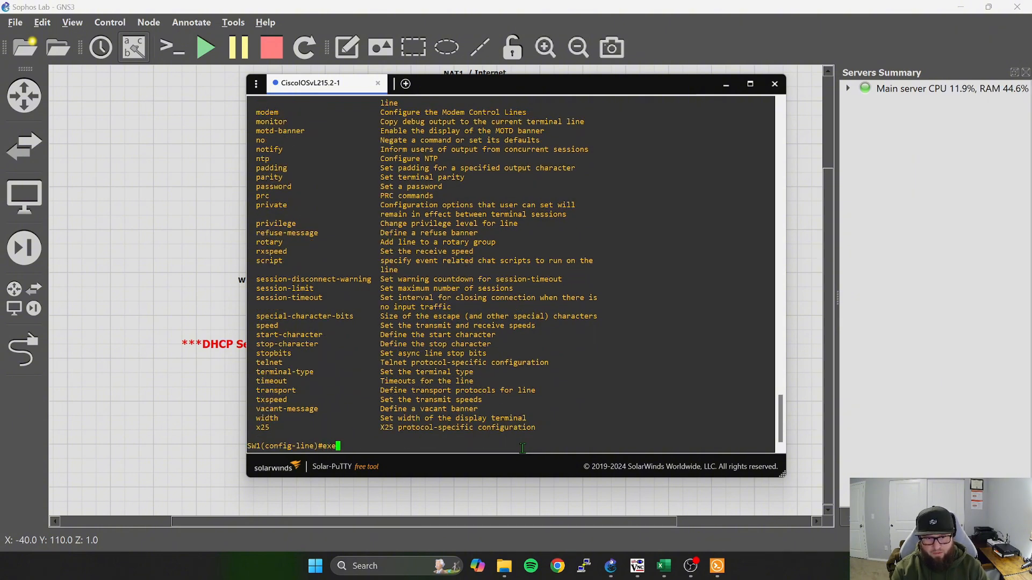
pyautogui.press('Tab')
pyautogui.write('-t')
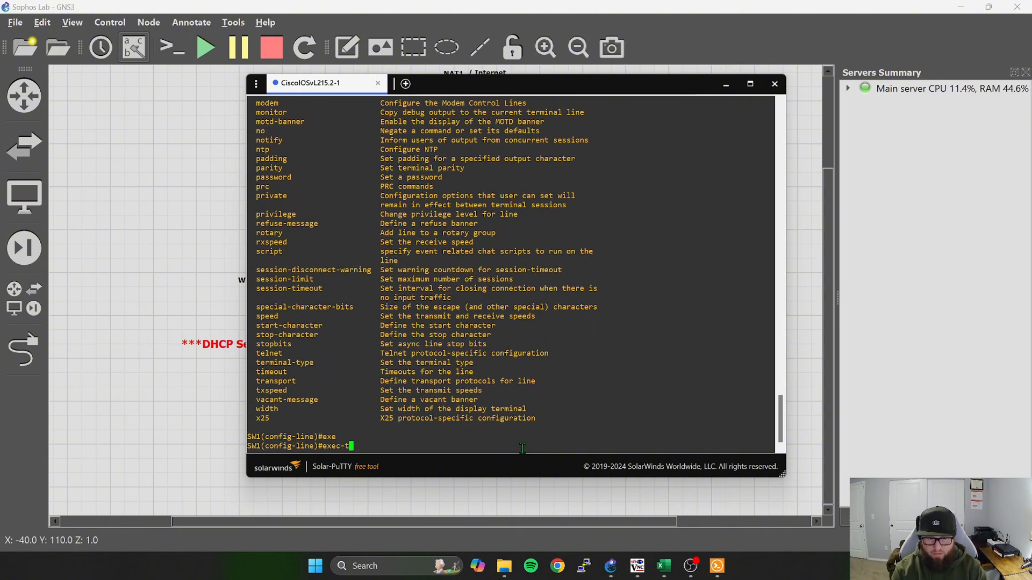
pyautogui.press('Tab')
pyautogui.write('?')
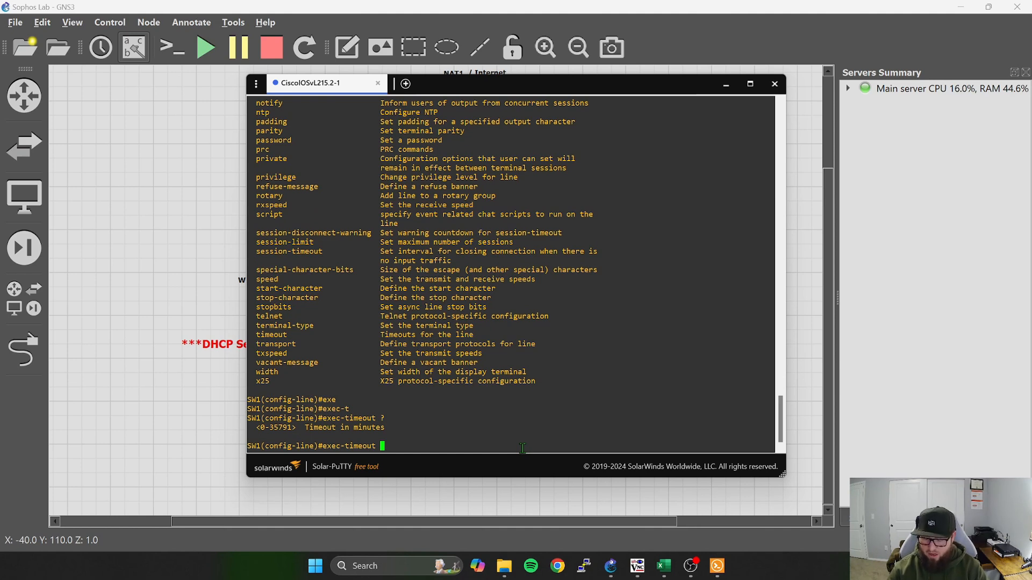
pyautogui.write('90')
pyautogui.press('Return')
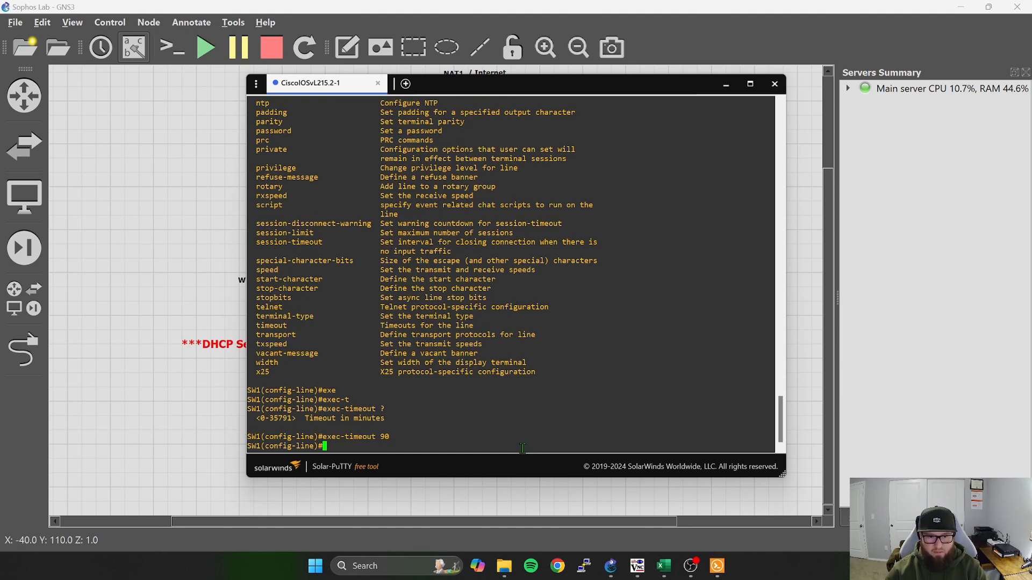
pyautogui.write('exit')
pyautogui.press('Return')
pyautogui.press('Return')
pyautogui.press('Return')
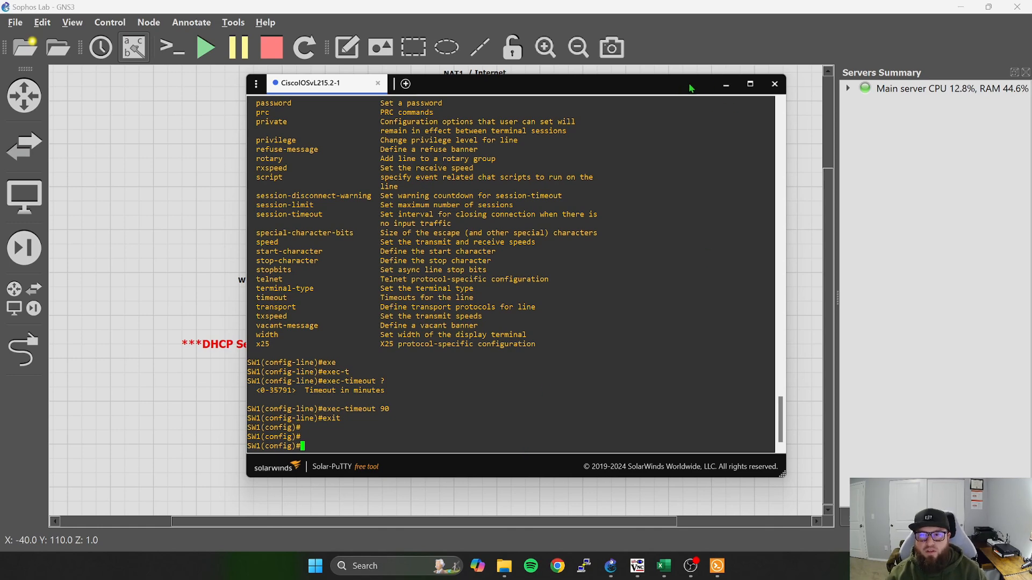
# Move the Cisco switch's Gi0/0 port label to the left of its firewall link in the topology, and return to the switch console.
pyautogui.moveTo(689, 86); pyautogui.dragTo(685, 101)
pyautogui.click(722, 101)
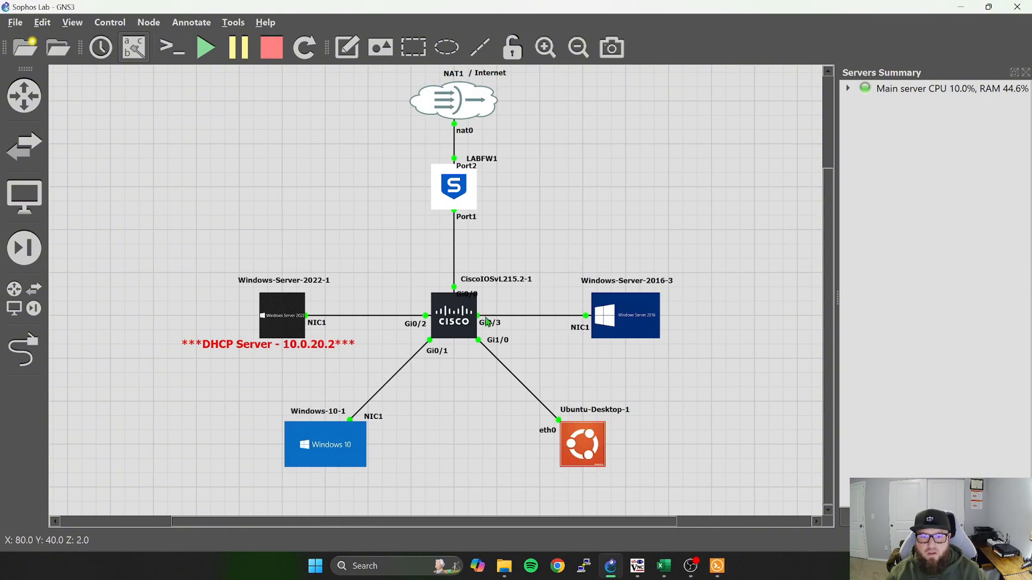
pyautogui.moveTo(469, 296); pyautogui.dragTo(438, 287)
pyautogui.click(485, 250)
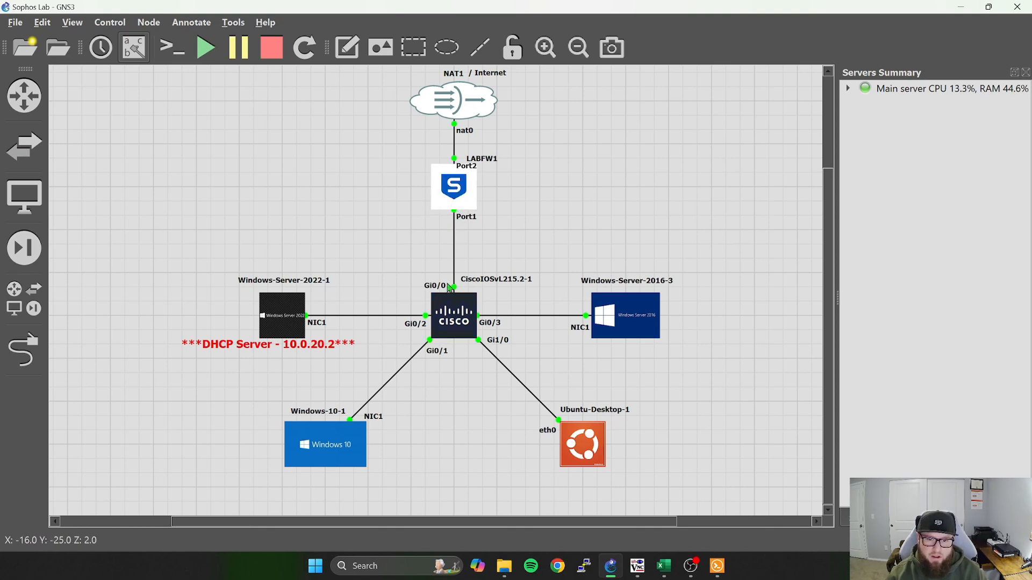
pyautogui.click(717, 566)
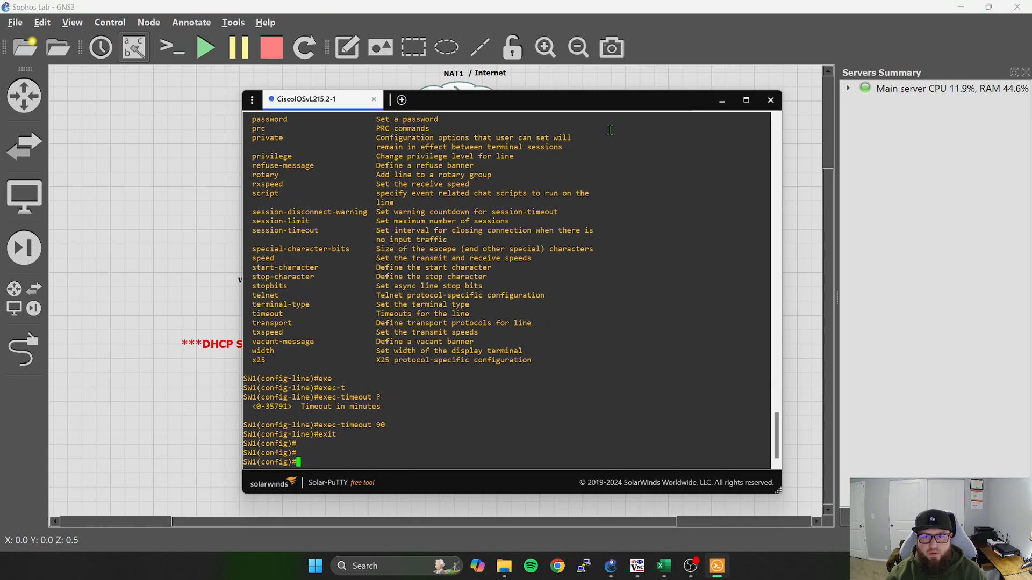
pyautogui.moveTo(619, 108); pyautogui.dragTo(648, 101)
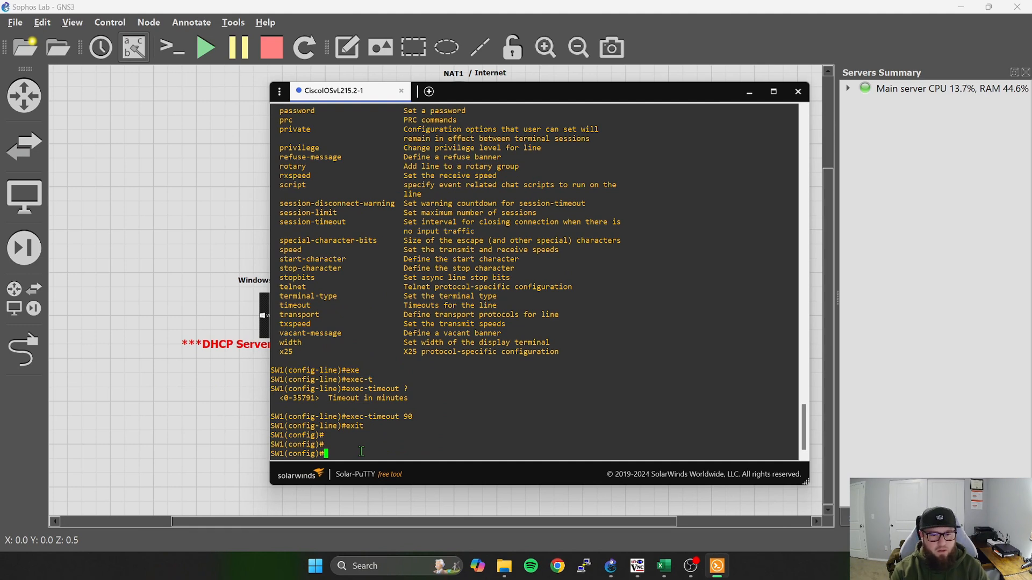
# Create VLAN 10 on SW1, name it Clients and exit VLAN configuration mode.
pyautogui.write('vlan ')
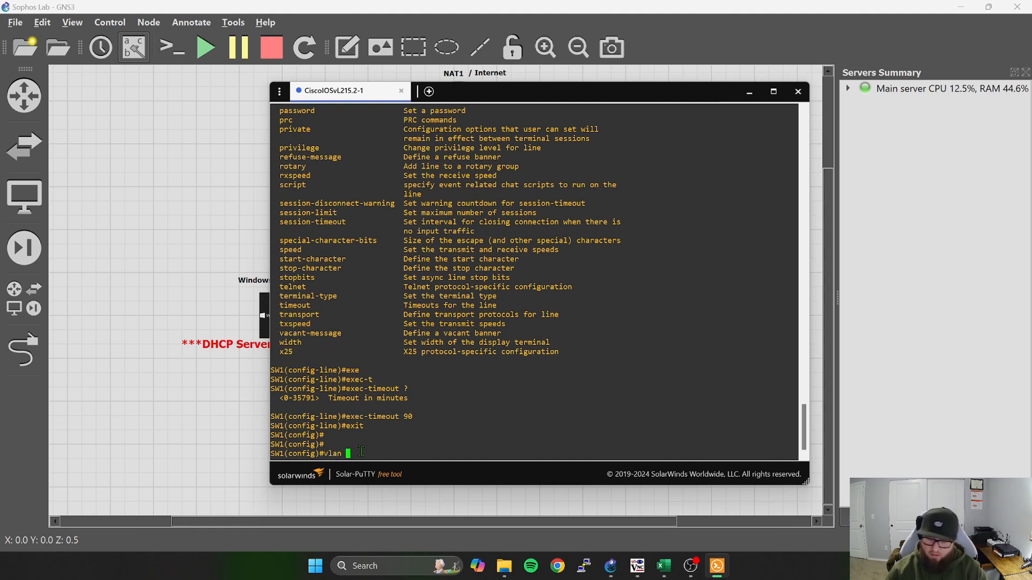
pyautogui.write('10')
pyautogui.press('Return')
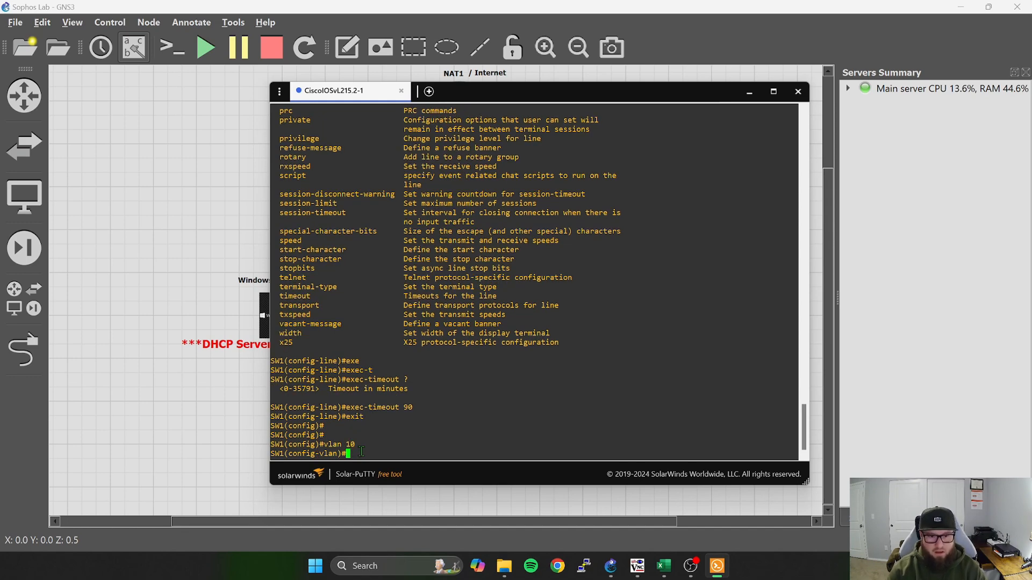
pyautogui.write('na')
pyautogui.press('Tab')
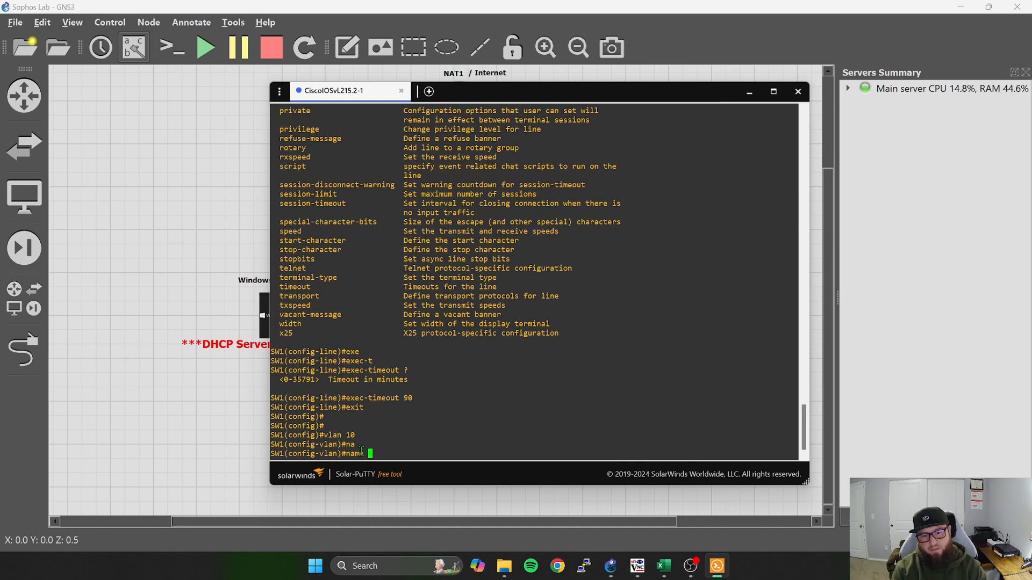
pyautogui.write('c')
pyautogui.press('Tab')
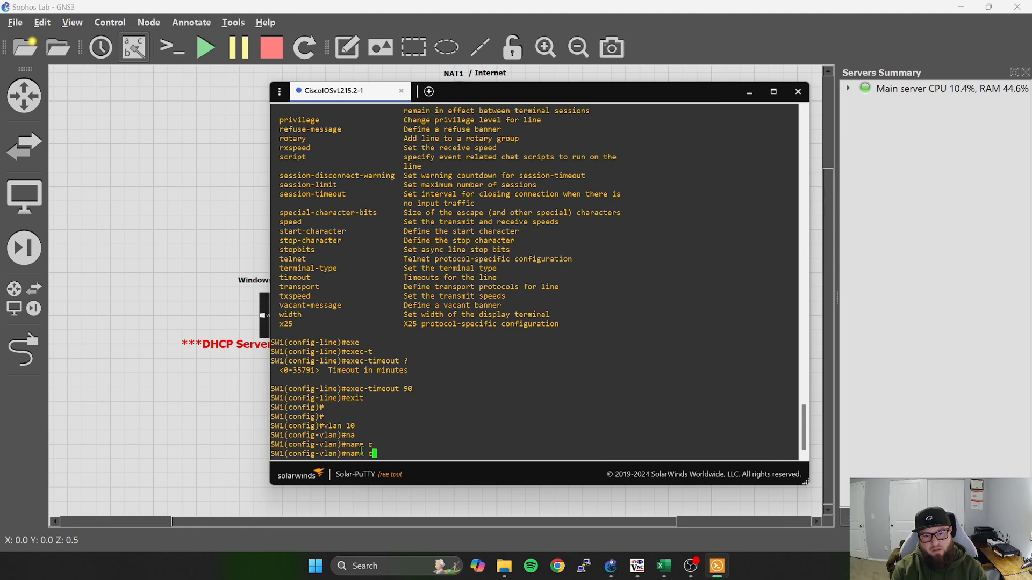
pyautogui.press('BackSpace')
pyautogui.write('Clients')
pyautogui.press('Return')
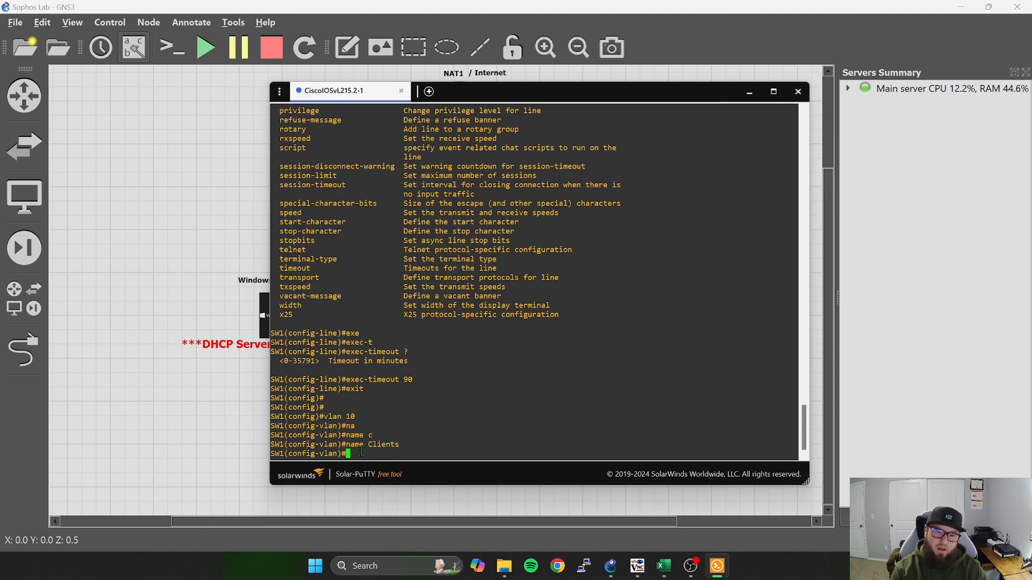
pyautogui.write('exi')
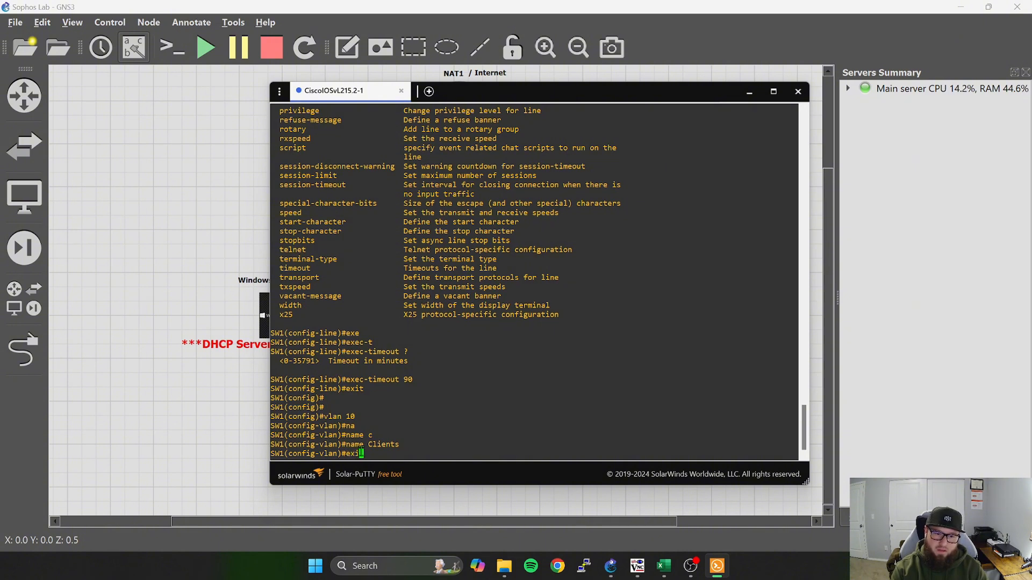
pyautogui.write('t')
pyautogui.press('Return')
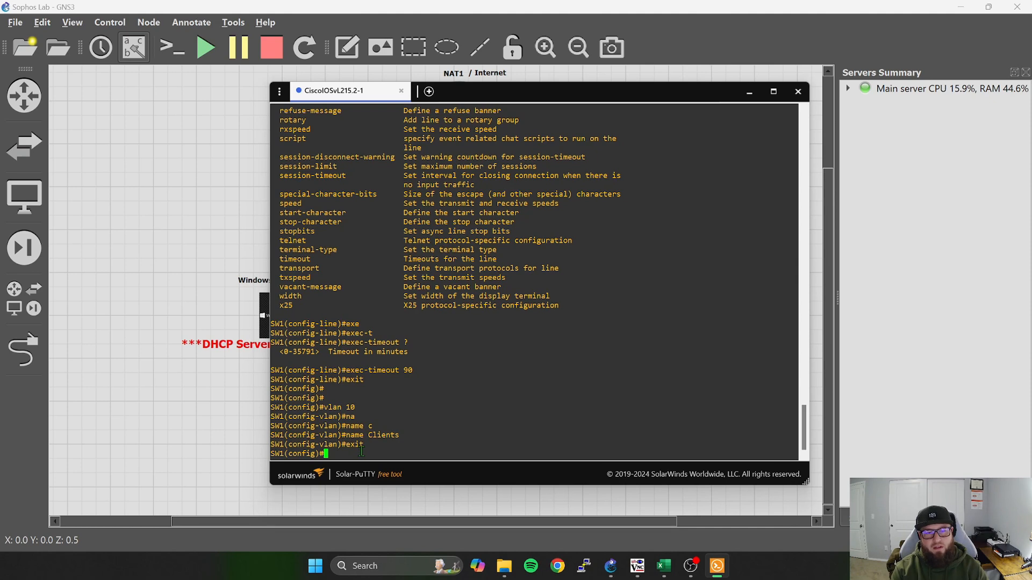
# Create VLAN 20 on SW1, name it Servers and exit VLAN configuration mode.
pyautogui.write('vlan 20')
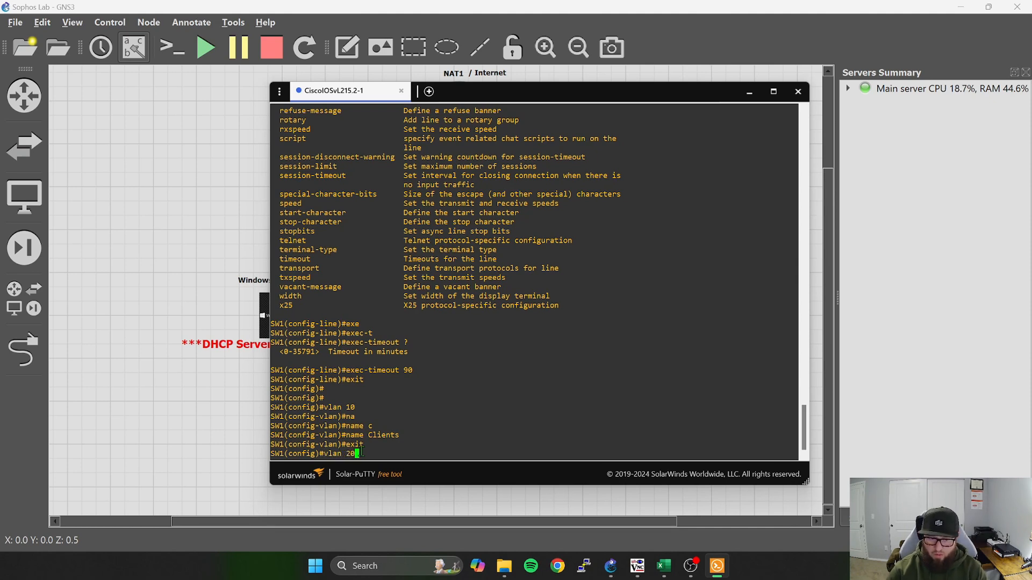
pyautogui.press('Return')
pyautogui.write('name')
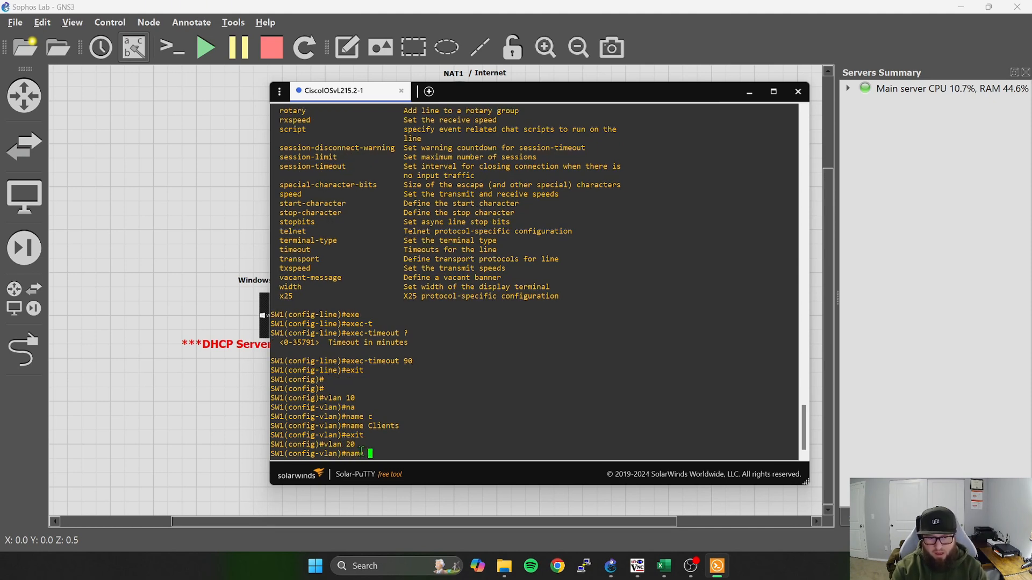
pyautogui.write(' Serversx')
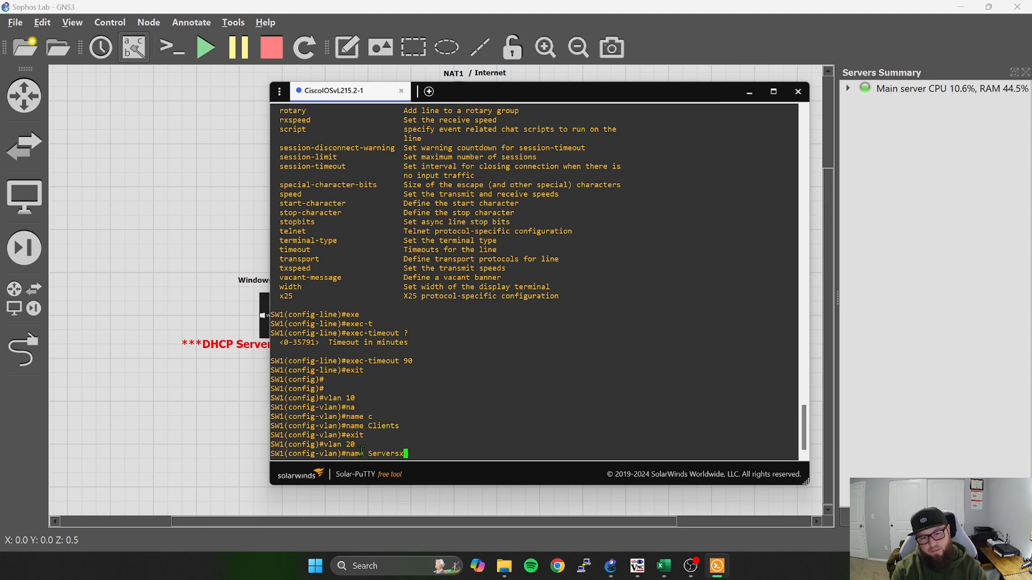
pyautogui.press('BackSpace')
pyautogui.press('Return')
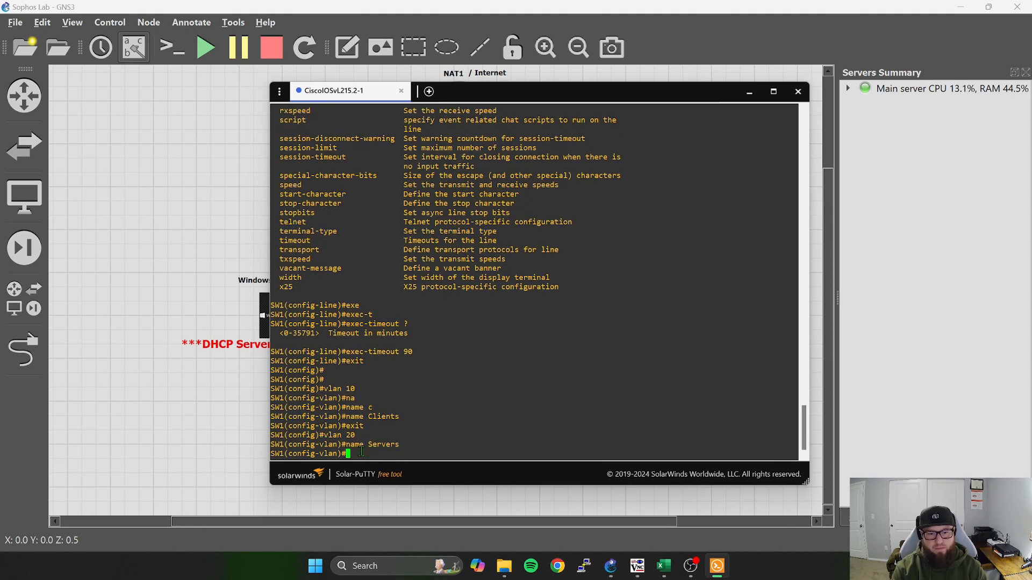
pyautogui.write('exit')
pyautogui.press('Return')
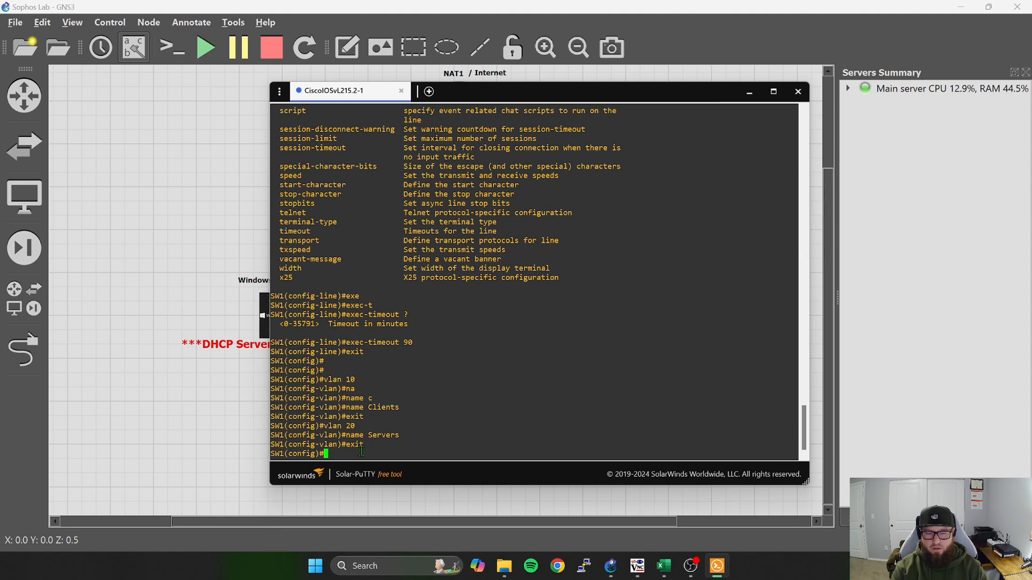
# Create VLAN 30 on SW1, name it Admin and exit VLAN configuration mode.
pyautogui.write('vlan ')
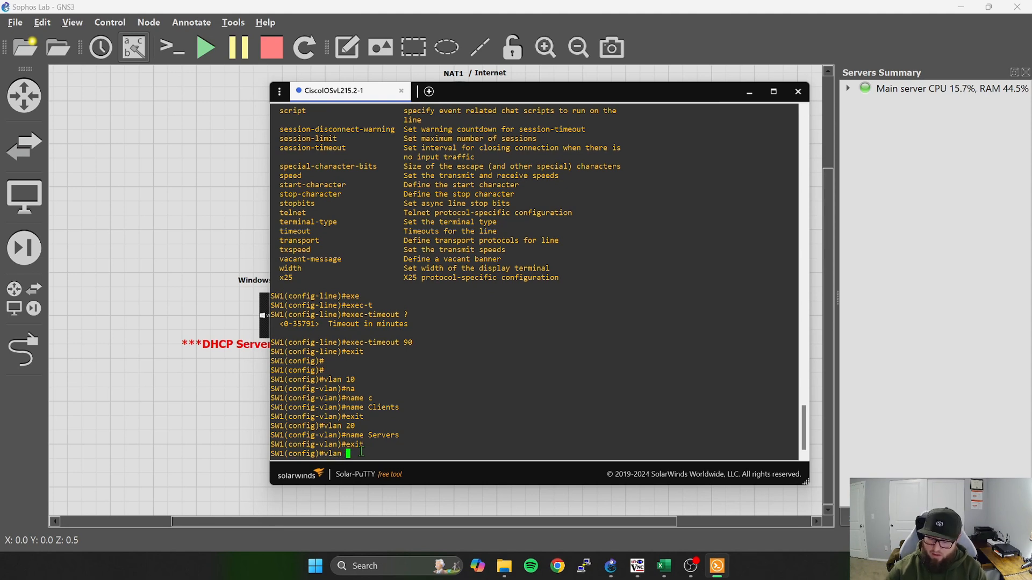
pyautogui.write('30')
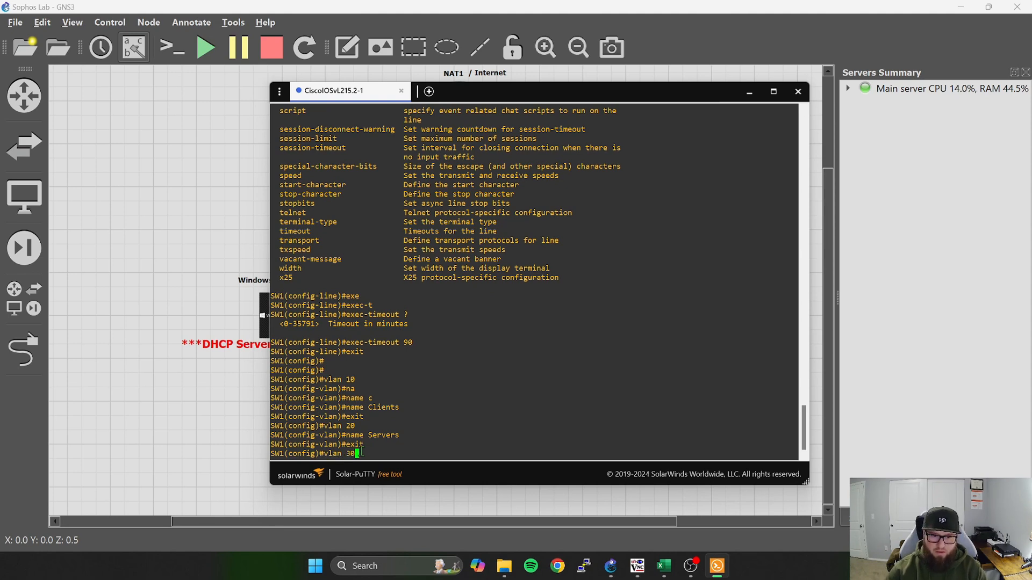
pyautogui.press('Return')
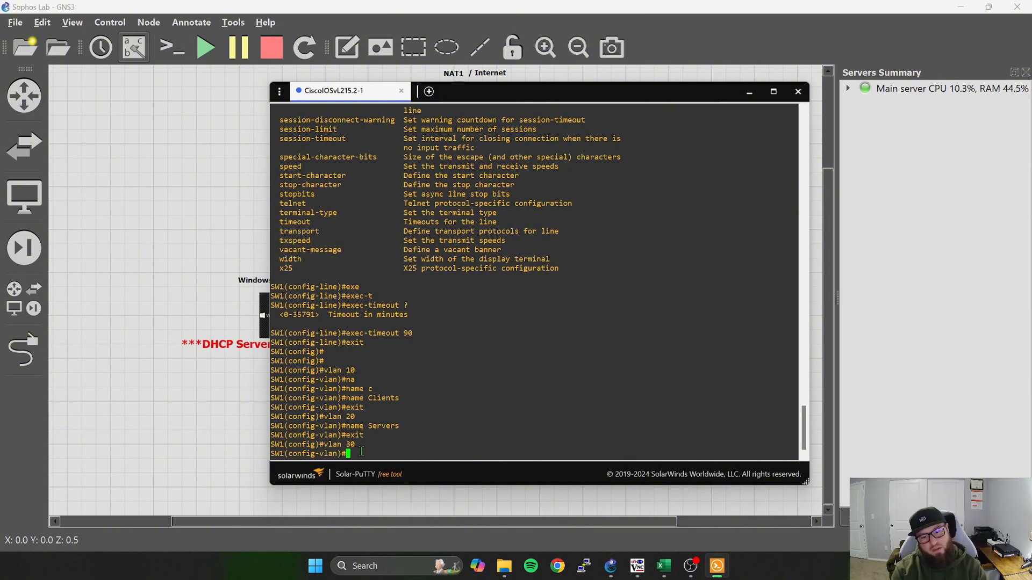
pyautogui.write('na')
pyautogui.press('Tab')
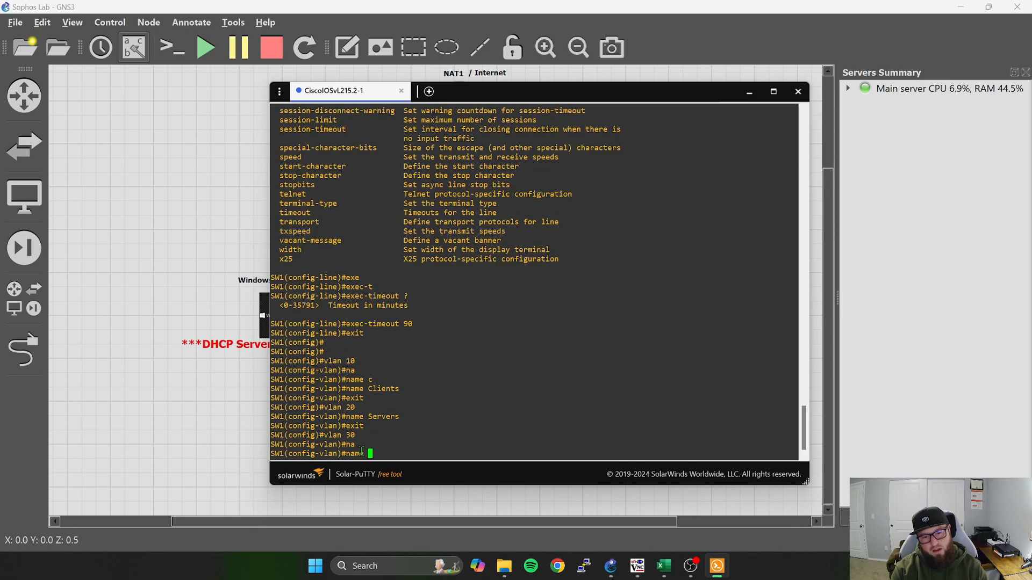
pyautogui.write('Admin')
pyautogui.press('Return')
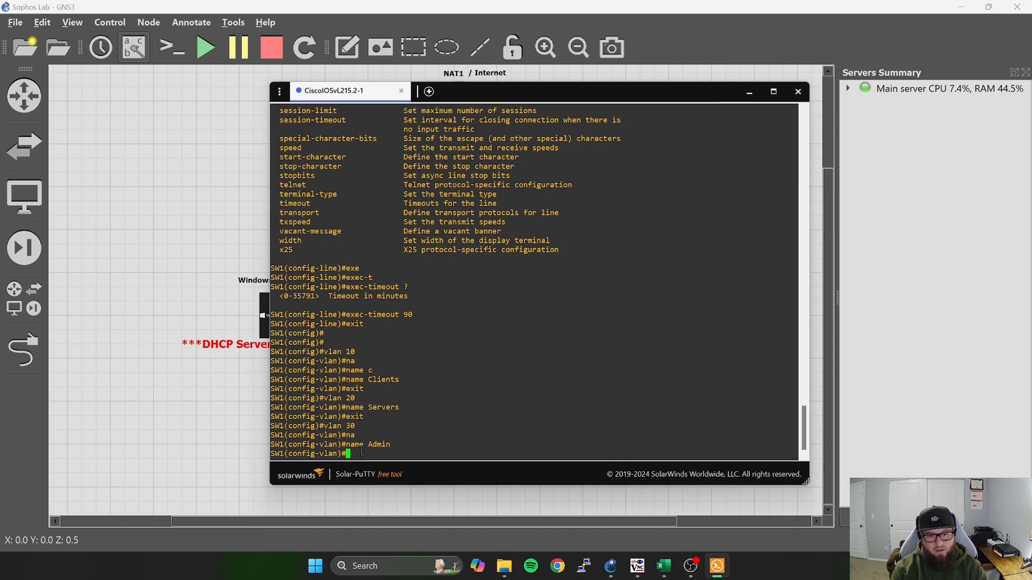
pyautogui.press('Return')
pyautogui.press('Return')
pyautogui.write('exit')
pyautogui.press('Return')
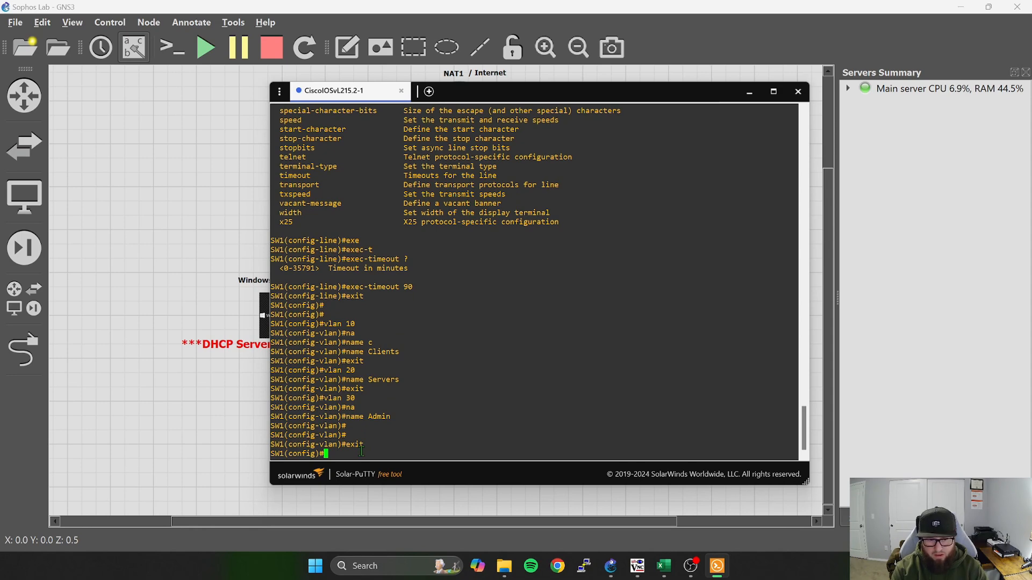
# Show the brief VLAN table from configuration mode and compare its ports with the switch's links in the topology.
pyautogui.write('do sh vlan')
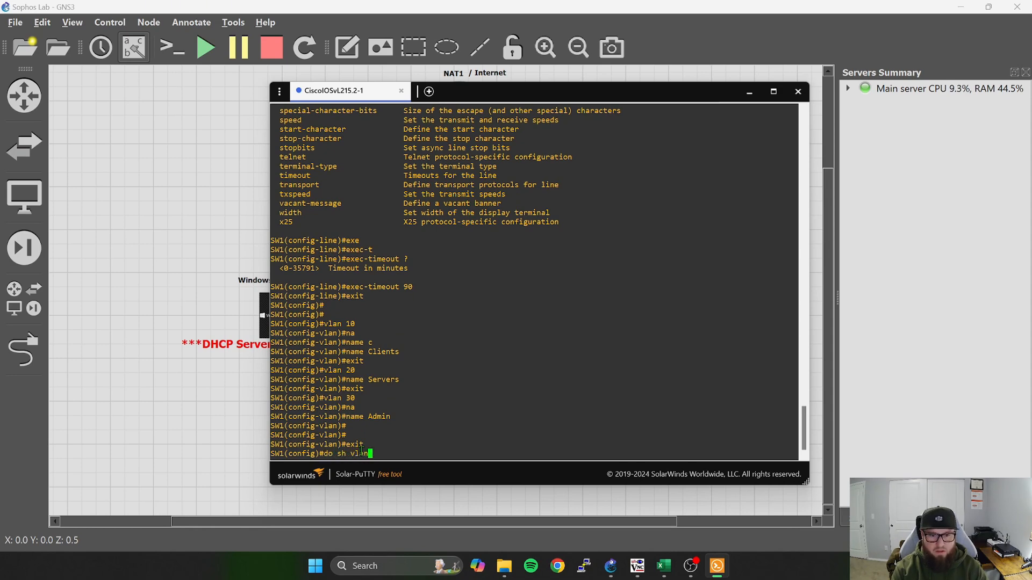
pyautogui.write(' br')
pyautogui.press('Return')
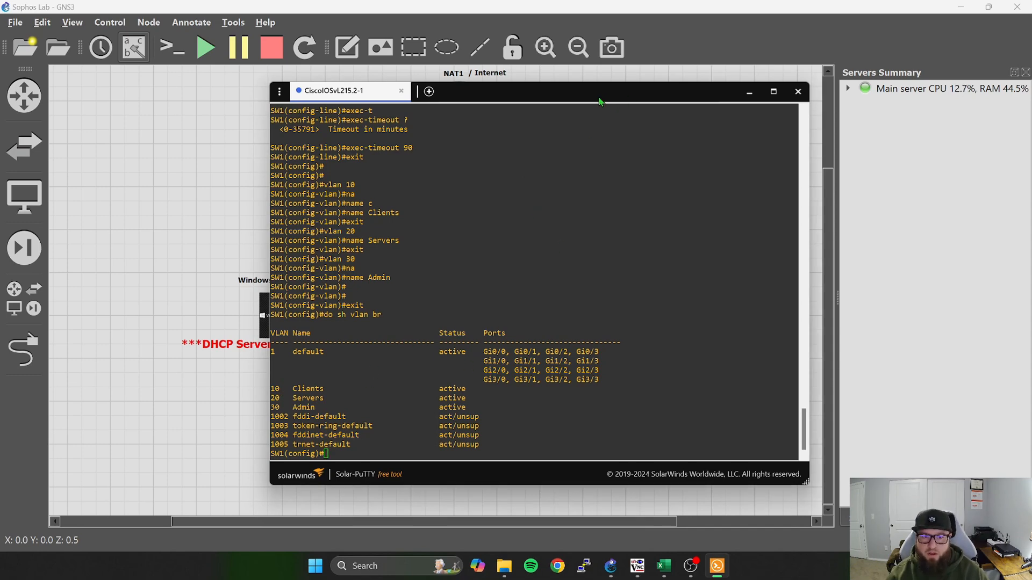
pyautogui.moveTo(629, 100); pyautogui.dragTo(559, 340)
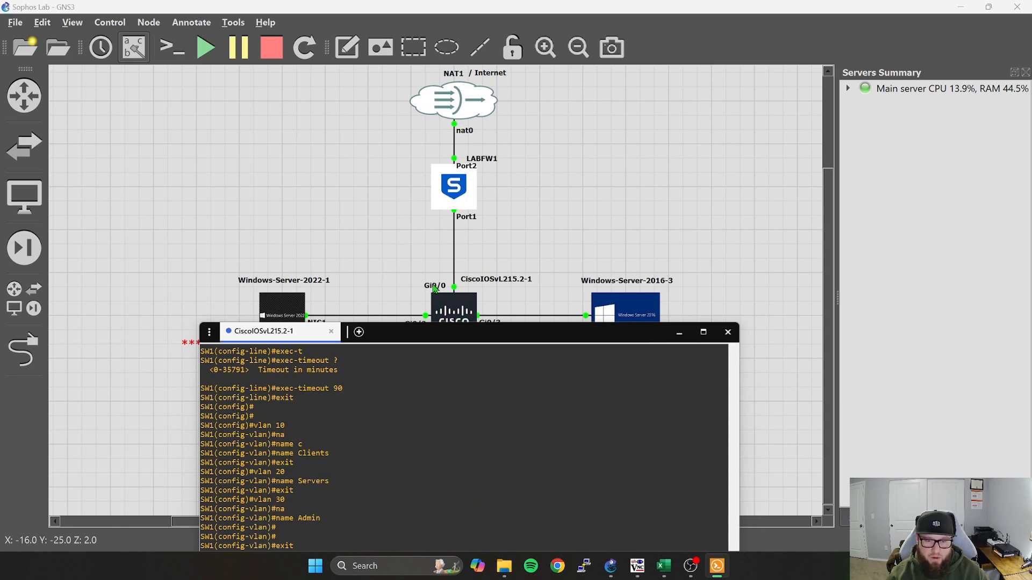
pyautogui.moveTo(458, 339); pyautogui.dragTo(525, 95)
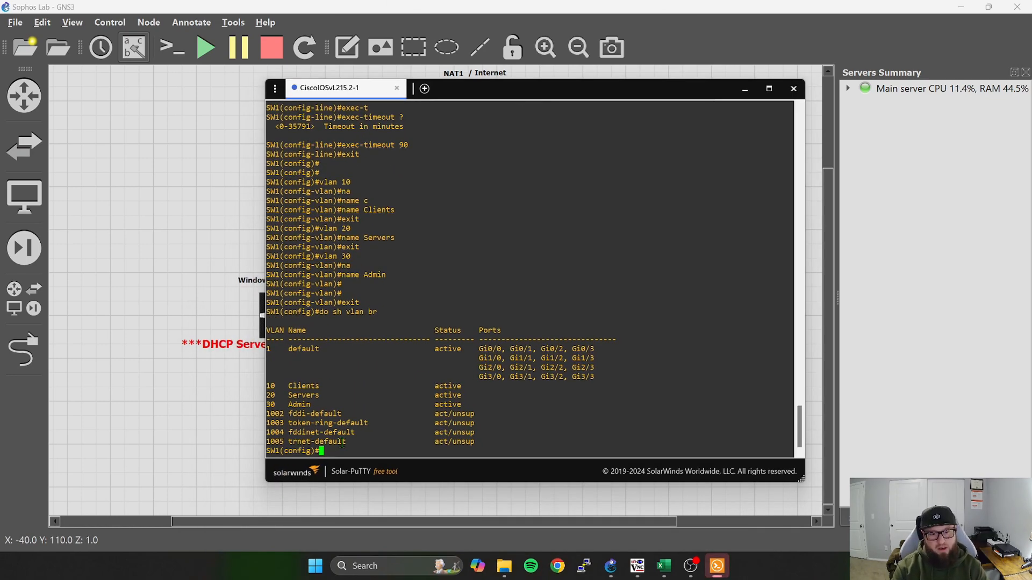
# Enter interface configuration mode for g0/0 on SW1.
pyautogui.write('int g0/0')
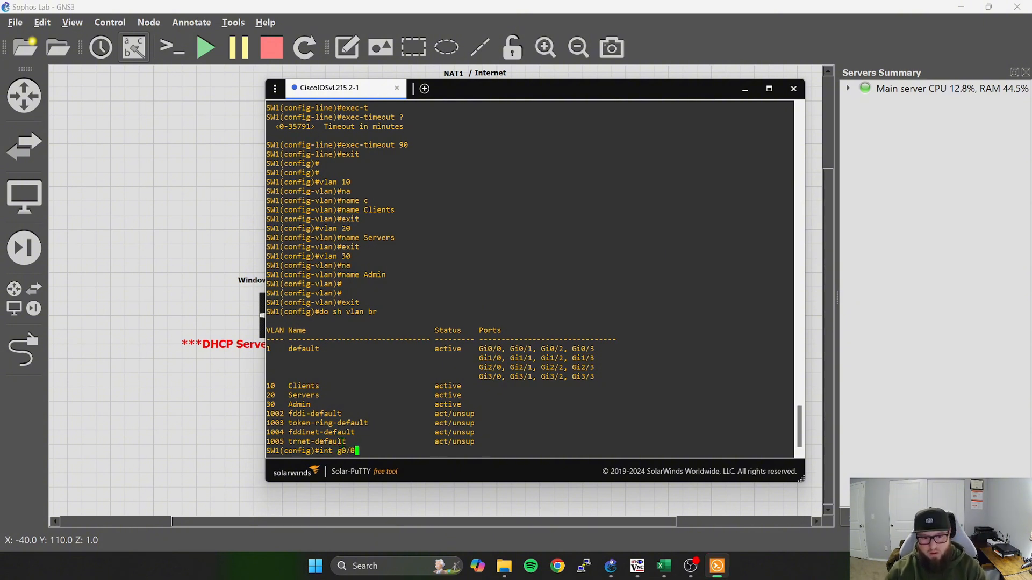
pyautogui.press('Return')
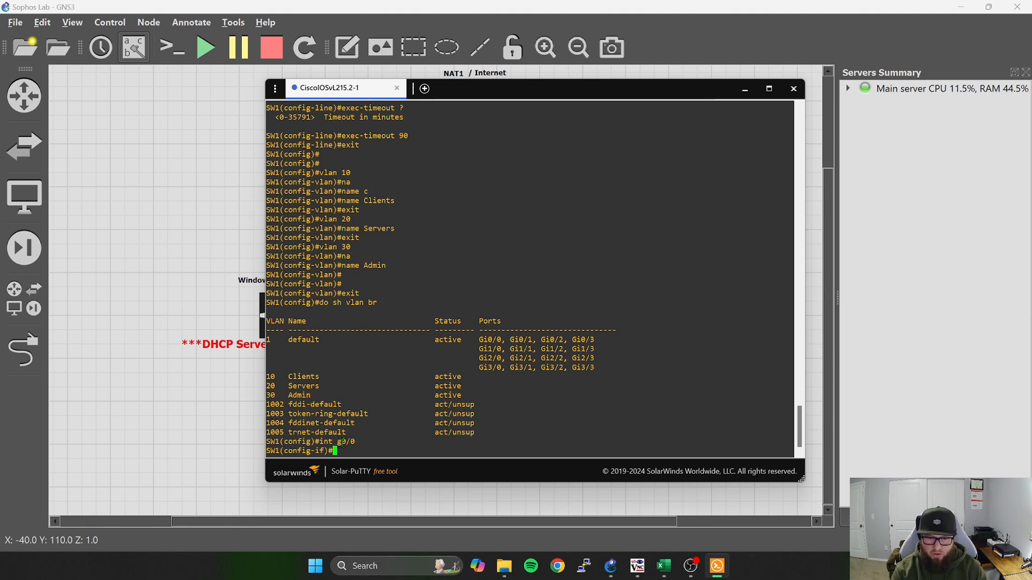
# Try to set the switchport mode of interface g0/0 to trunk.
pyautogui.write('swit')
pyautogui.press('Tab')
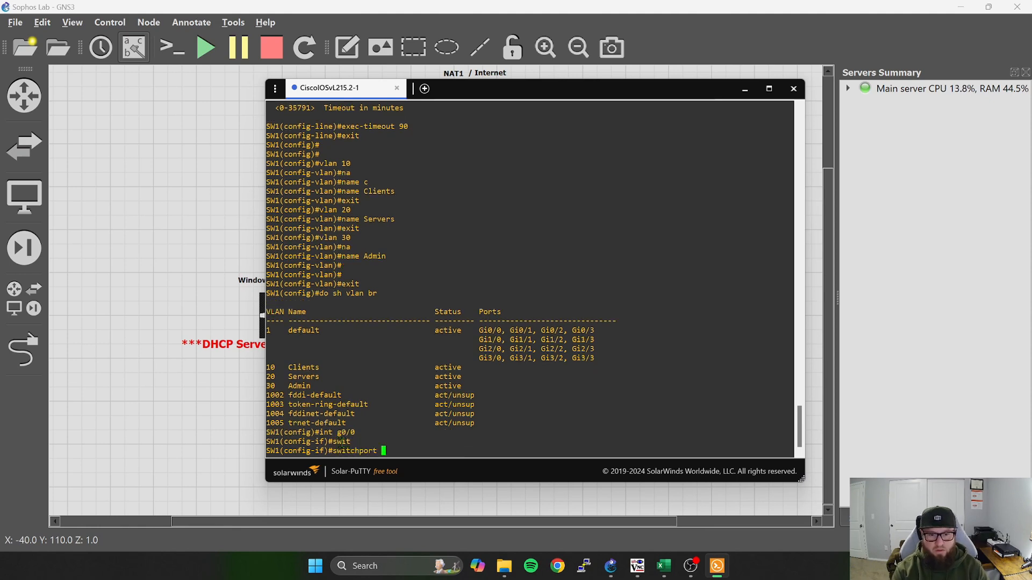
pyautogui.write('mo')
pyautogui.press('Tab')
pyautogui.write('tr')
pyautogui.press('Tab')
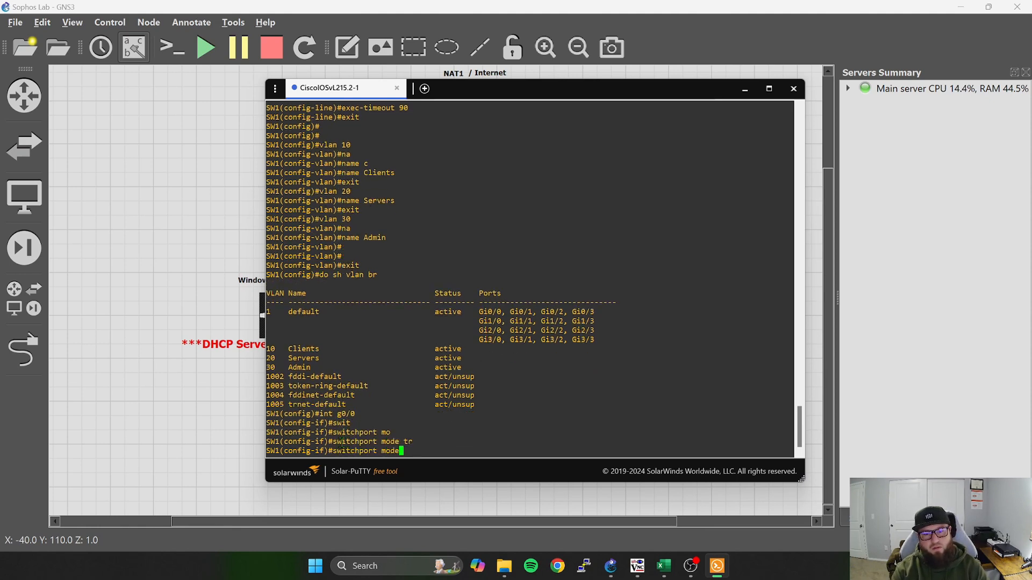
pyautogui.write('enc')
pyautogui.press('Tab')
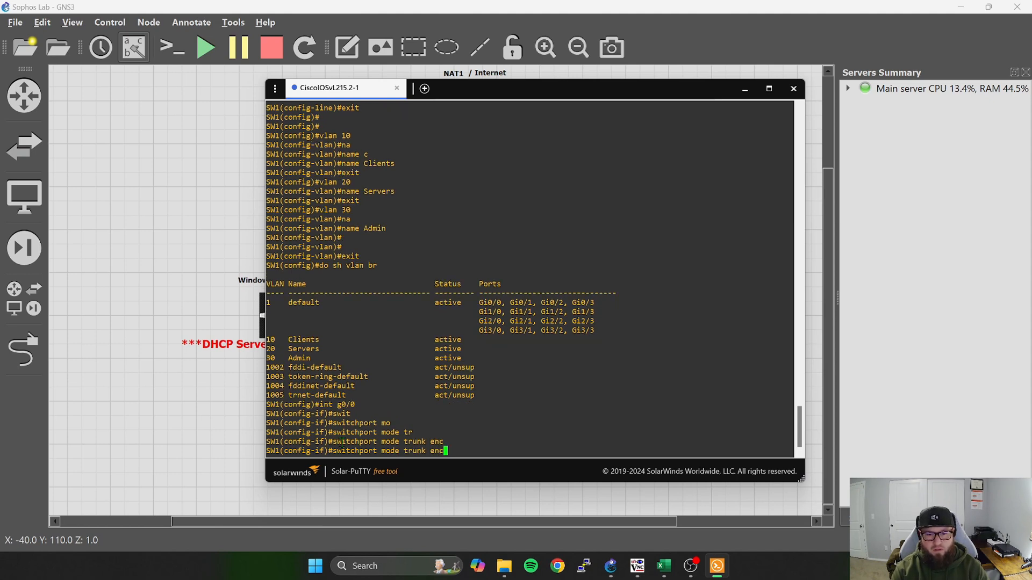
pyautogui.press('BackSpace')
pyautogui.press('BackSpace')
pyautogui.press('BackSpace')
pyautogui.press('BackSpace')
pyautogui.press('Return')
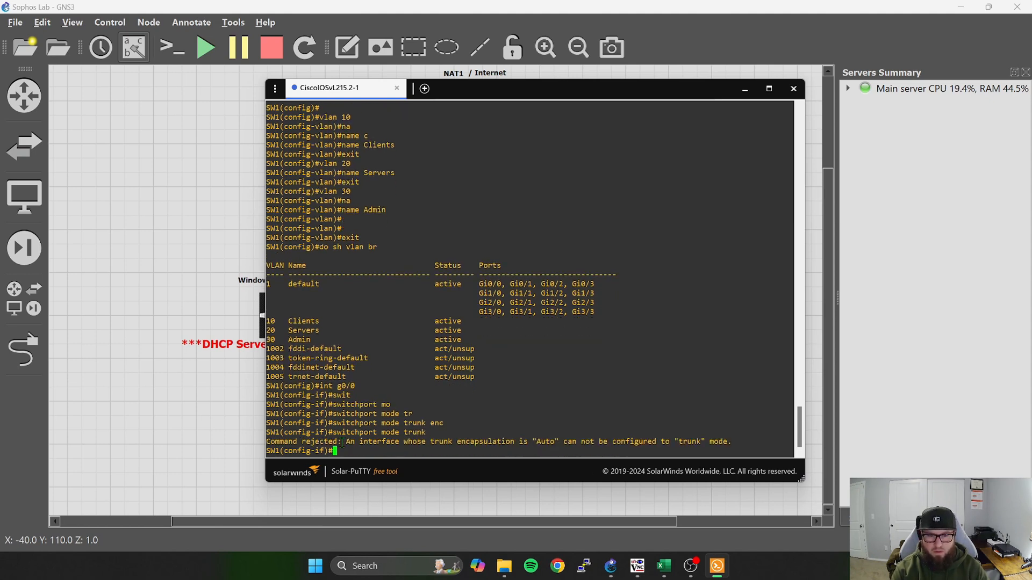
# Set the switchport trunk encapsulation of interface g0/0 to dot1q.
pyautogui.press('Up')
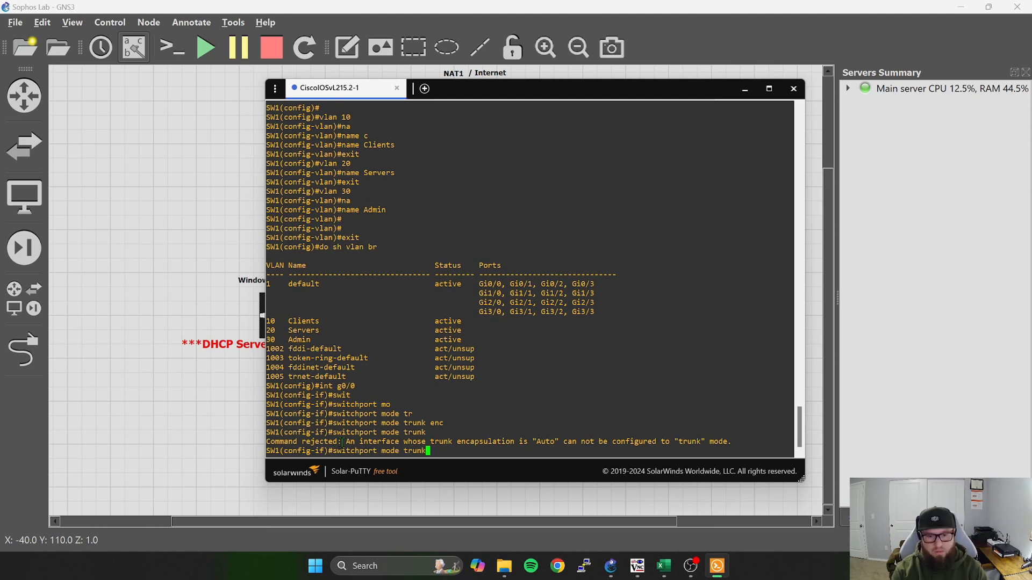
pyautogui.write('enc')
pyautogui.press('Tab')
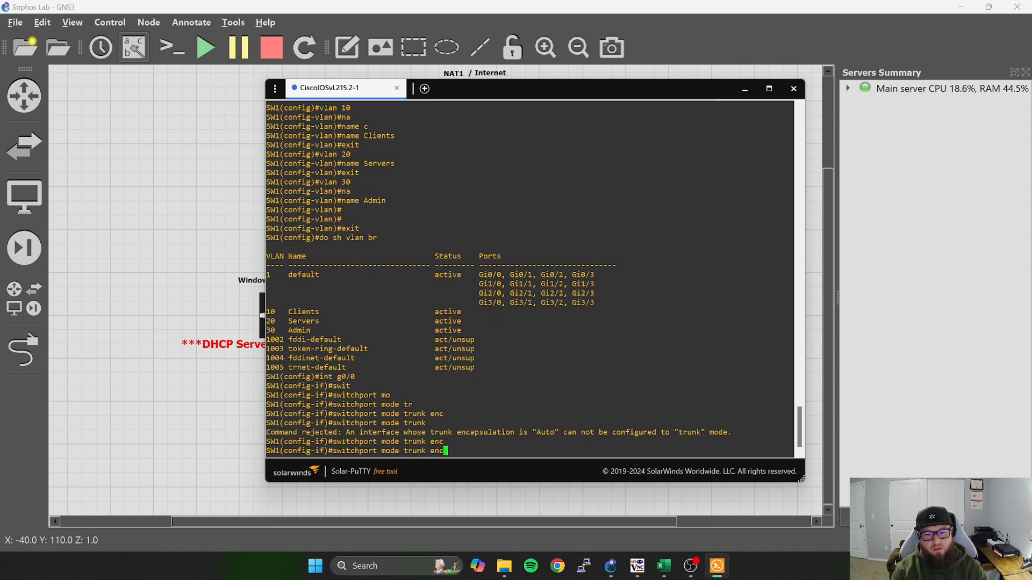
pyautogui.write('ap')
pyautogui.press('Tab')
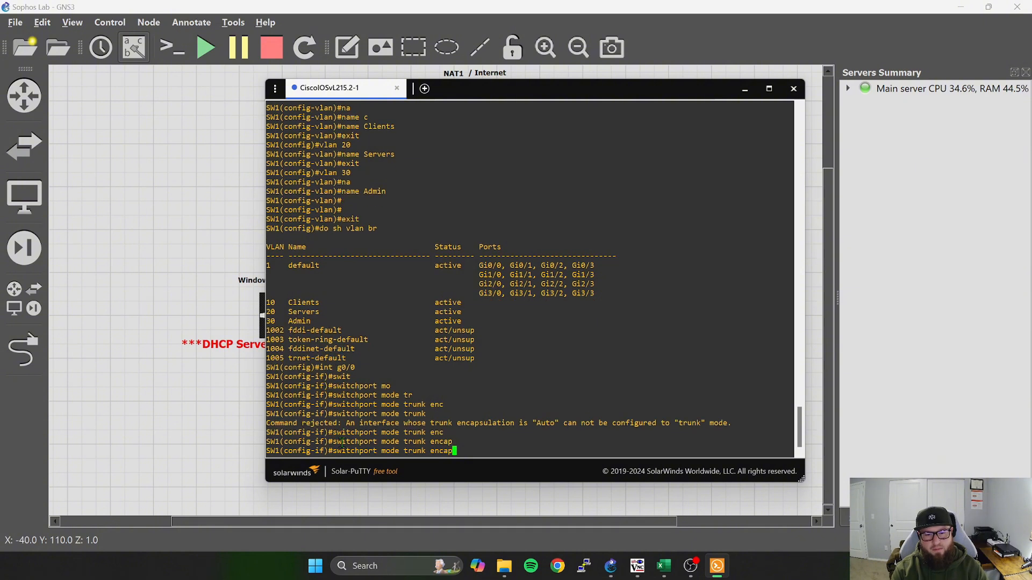
pyautogui.press('BackSpace')
pyautogui.press('BackSpace')
pyautogui.press('BackSpace')
pyautogui.press('BackSpace')
pyautogui.press('BackSpace')
pyautogui.press('BackSpace')
pyautogui.press('BackSpace')
pyautogui.press('BackSpace')
pyautogui.press('BackSpace')
pyautogui.press('BackSpace')
pyautogui.press('BackSpace')
pyautogui.press('BackSpace')
pyautogui.press('BackSpace')
pyautogui.press('BackSpace')
pyautogui.press('BackSpace')
pyautogui.press('BackSpace')
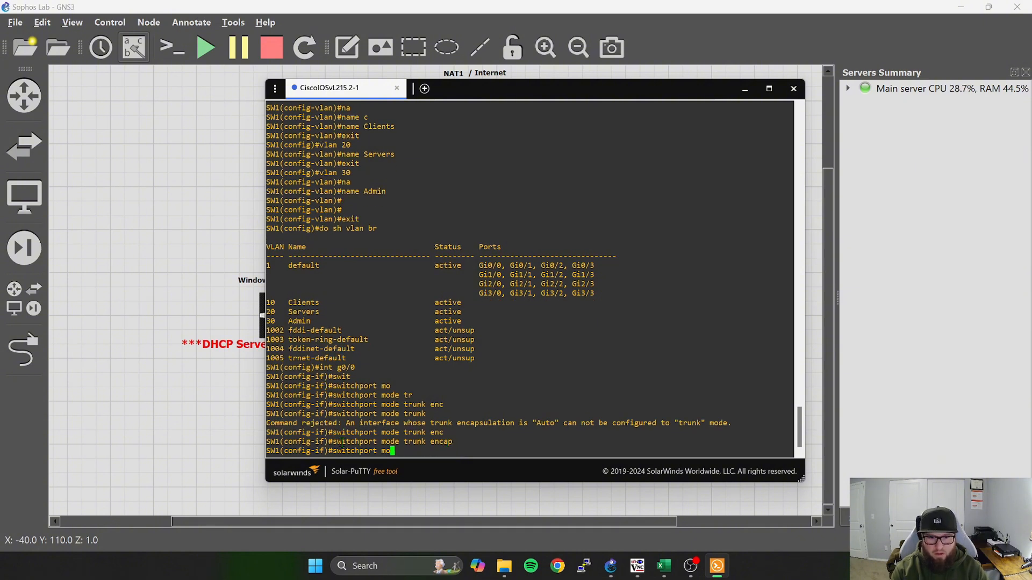
pyautogui.write('tru')
pyautogui.press('Tab')
pyautogui.write('enc')
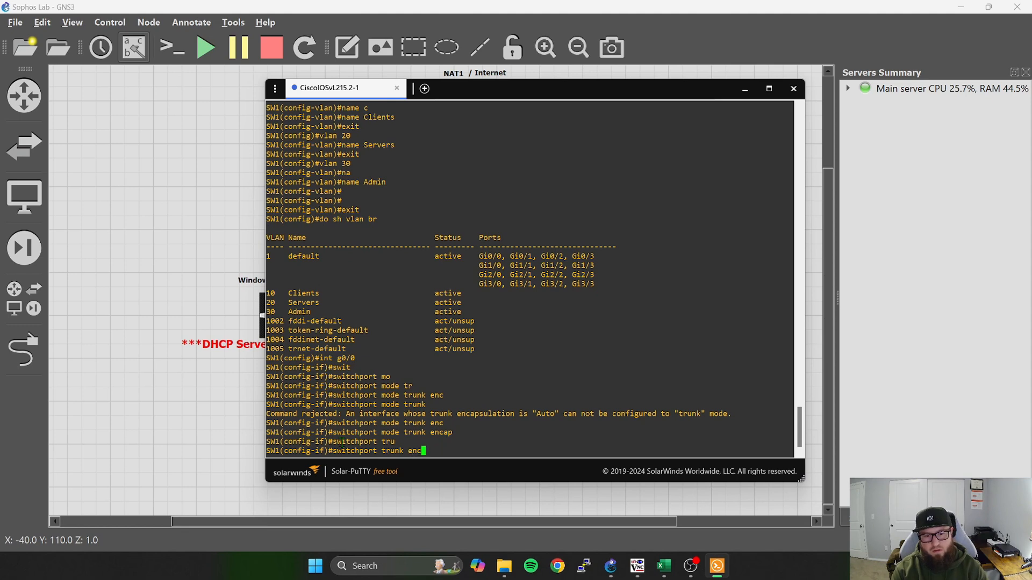
pyautogui.press('Tab')
pyautogui.write('d')
pyautogui.press('Tab')
pyautogui.press('Return')
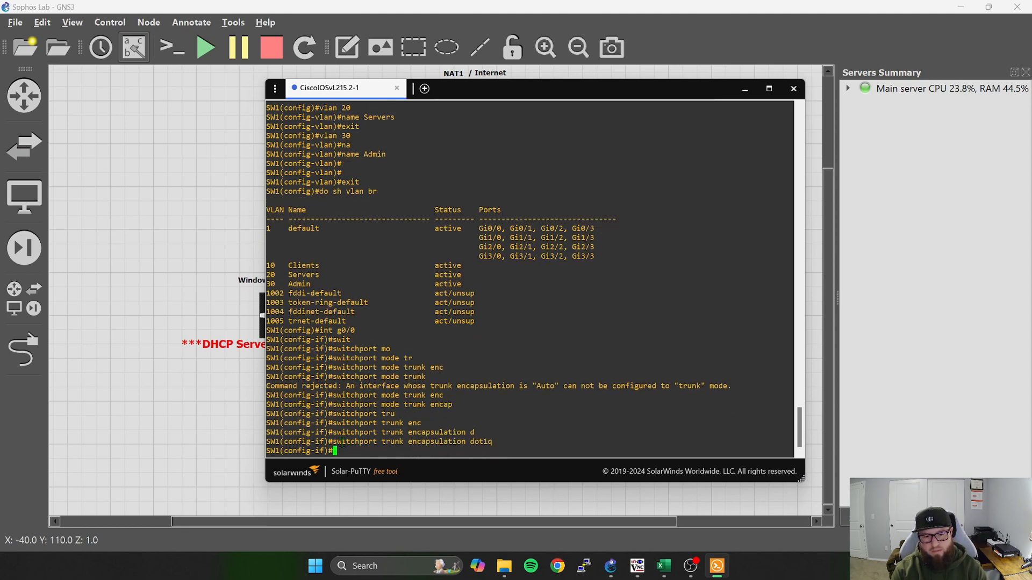
# Set the switchport mode of interface g0/0 to trunk with its encapsulation defined.
pyautogui.write('swit')
pyautogui.press('Tab')
pyautogui.write('mod')
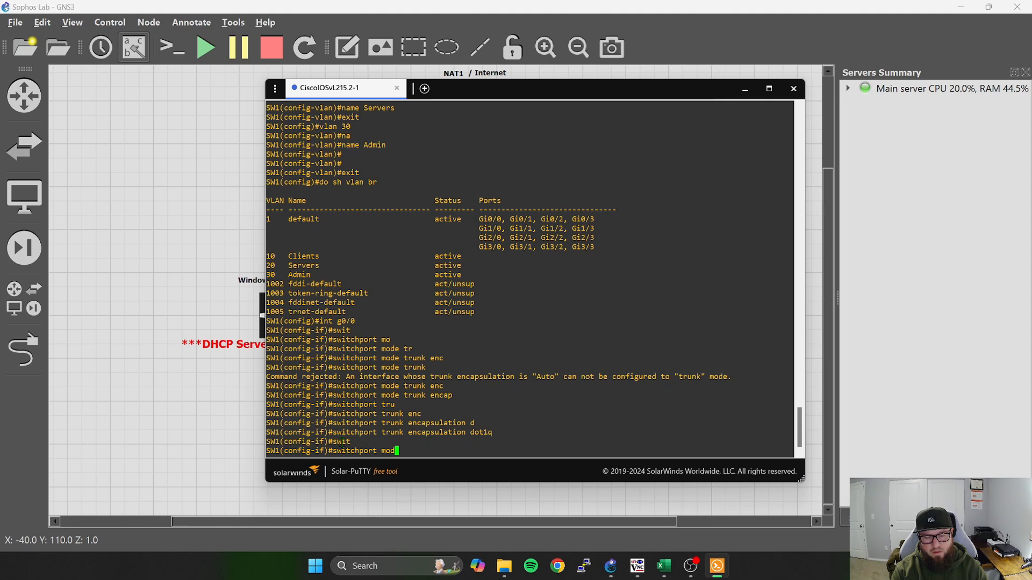
pyautogui.press('Tab')
pyautogui.write('tru')
pyautogui.press('Tab')
pyautogui.press('Return')
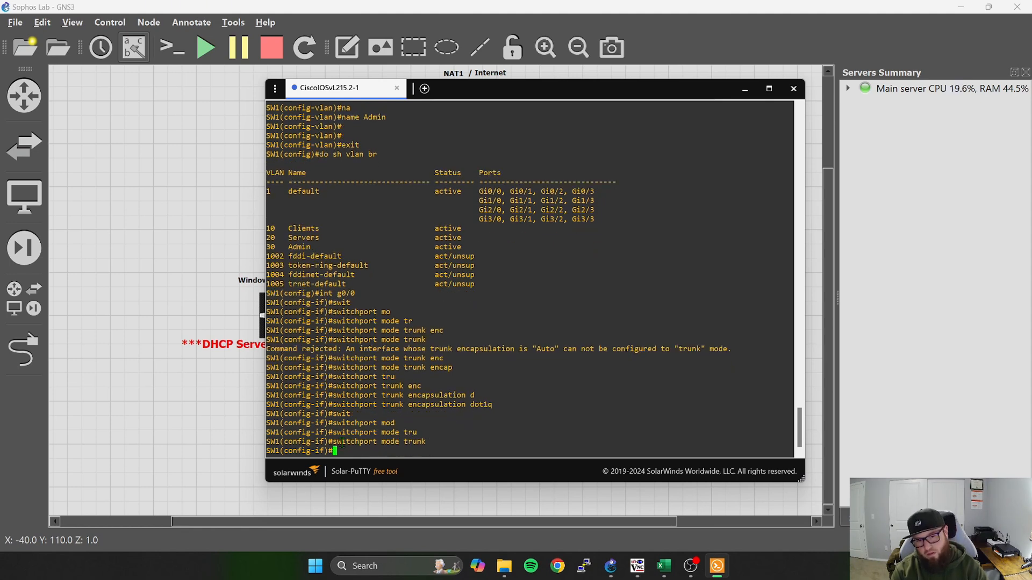
pyautogui.write('swit')
pyautogui.press('Tab')
pyautogui.write('tr')
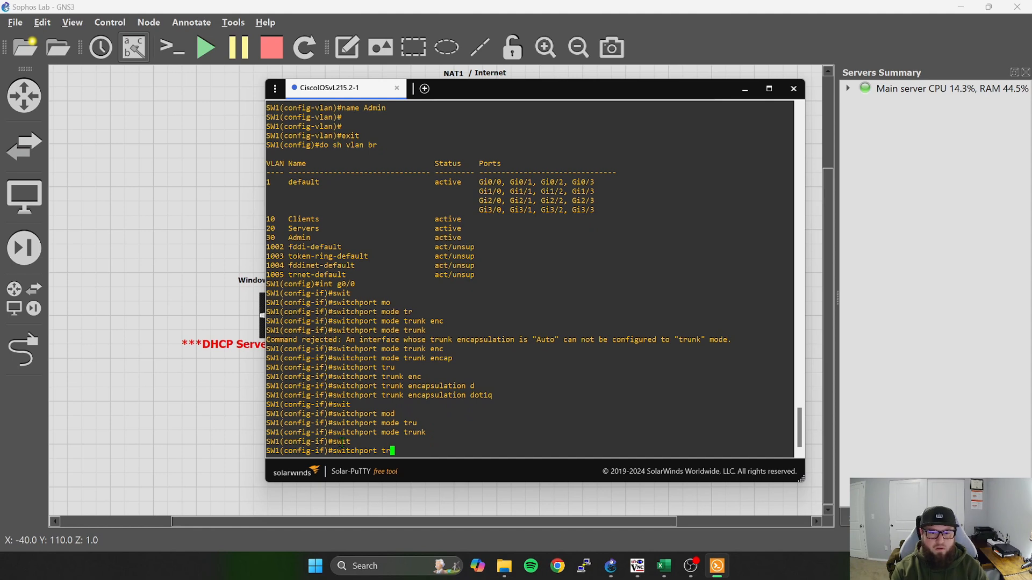
pyautogui.press('BackSpace')
pyautogui.press('BackSpace')
pyautogui.press('BackSpace')
pyautogui.press('BackSpace')
pyautogui.press('BackSpace')
pyautogui.press('BackSpace')
pyautogui.press('BackSpace')
pyautogui.press('BackSpace')
pyautogui.press('BackSpace')
pyautogui.press('BackSpace')
pyautogui.press('BackSpace')
pyautogui.press('BackSpace')
pyautogui.press('BackSpace')
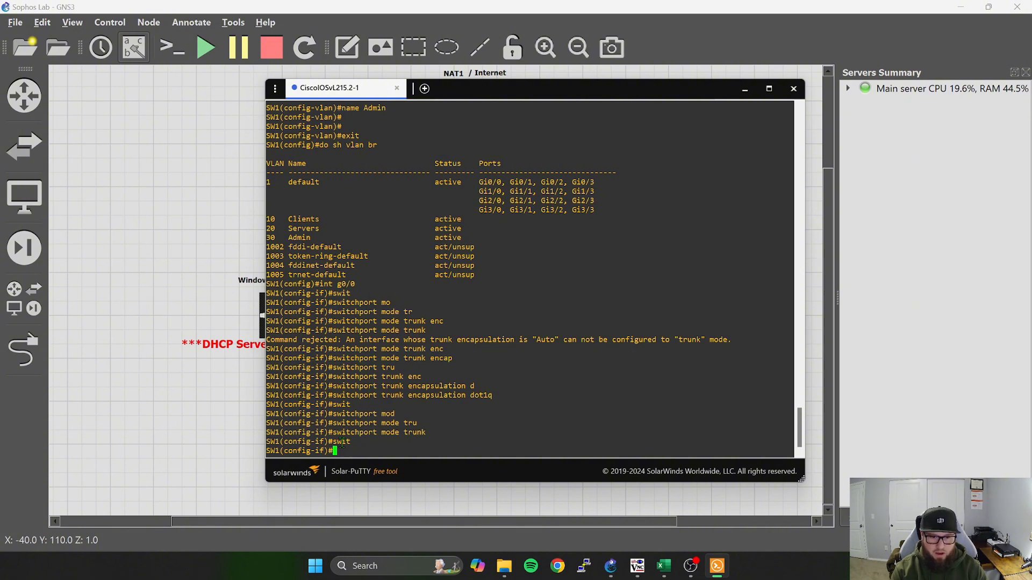
# Try to show the trunk information from interface configuration mode without the interface keyword.
pyautogui.write('do sh ')
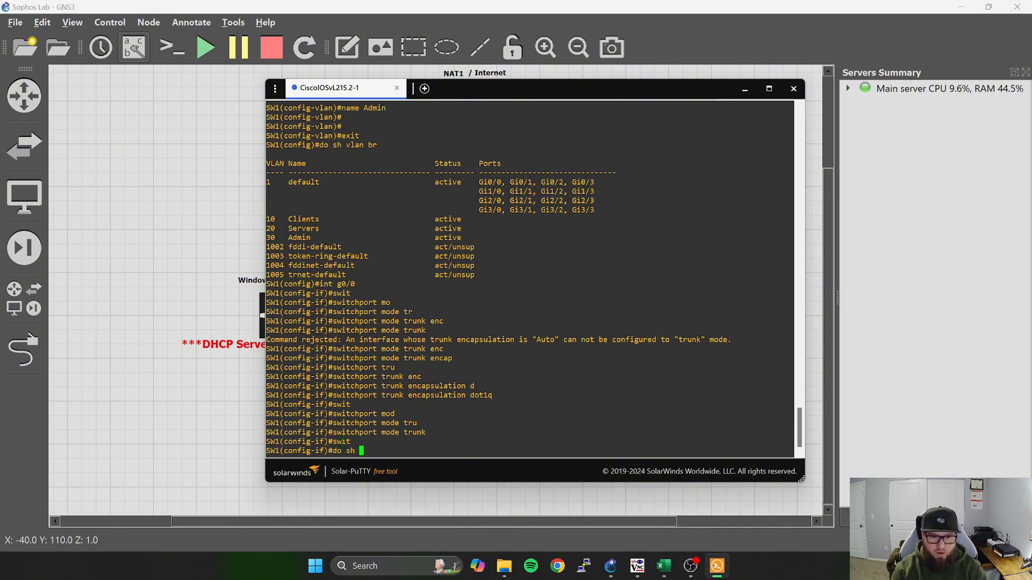
pyautogui.write('tru')
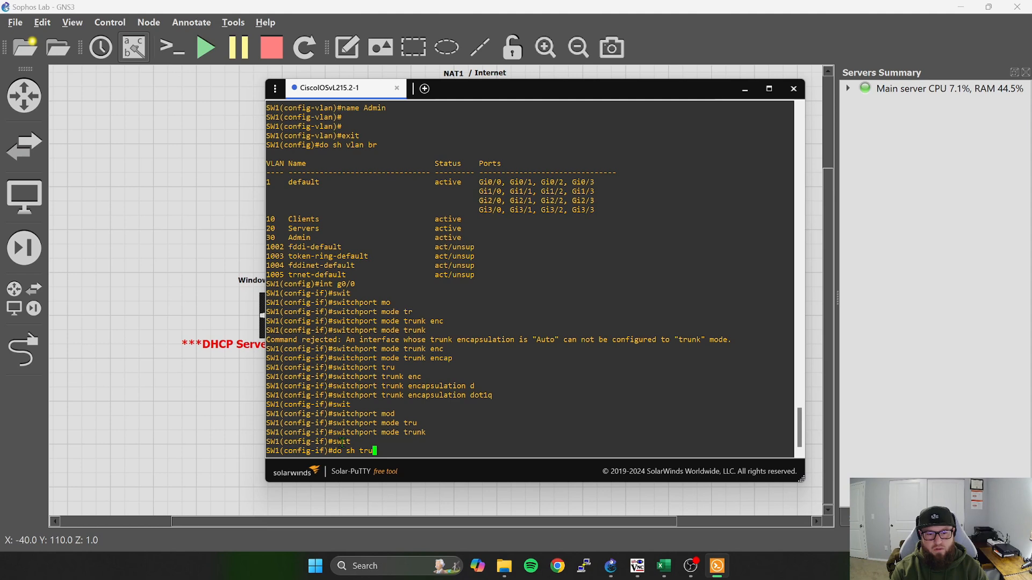
pyautogui.write('k')
pyautogui.press('Return')
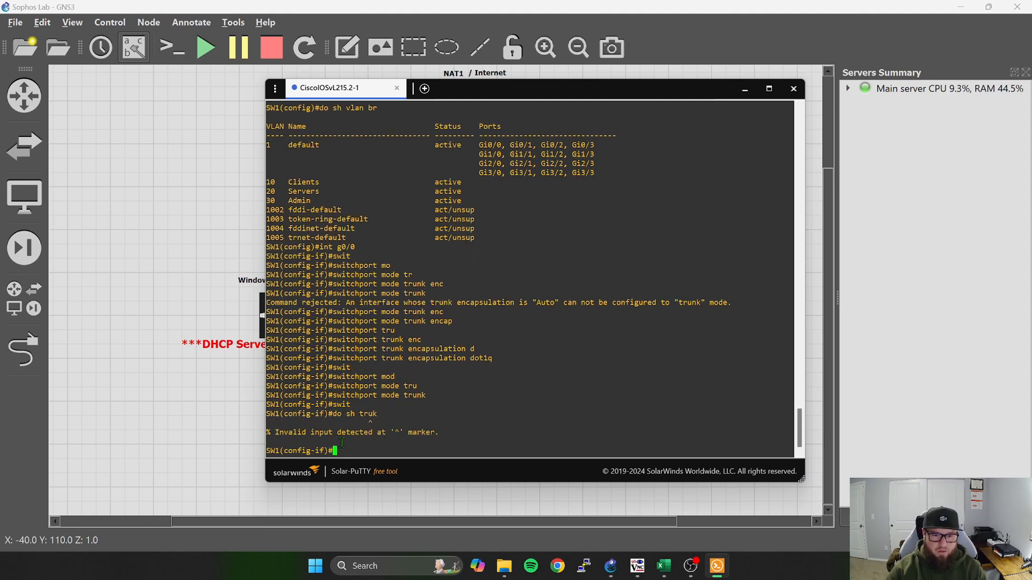
pyautogui.press('Up')
pyautogui.press('BackSpace')
pyautogui.press('Return')
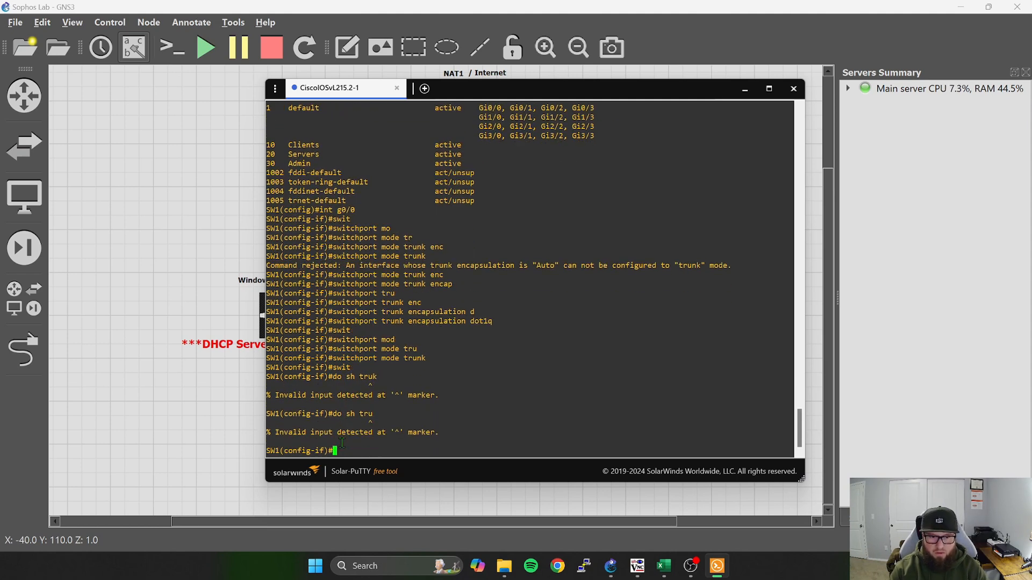
# Show the interface trunk table and examine the active VLANs and the allowed VLAN range on Gi0/0.
pyautogui.write('do sh int tru')
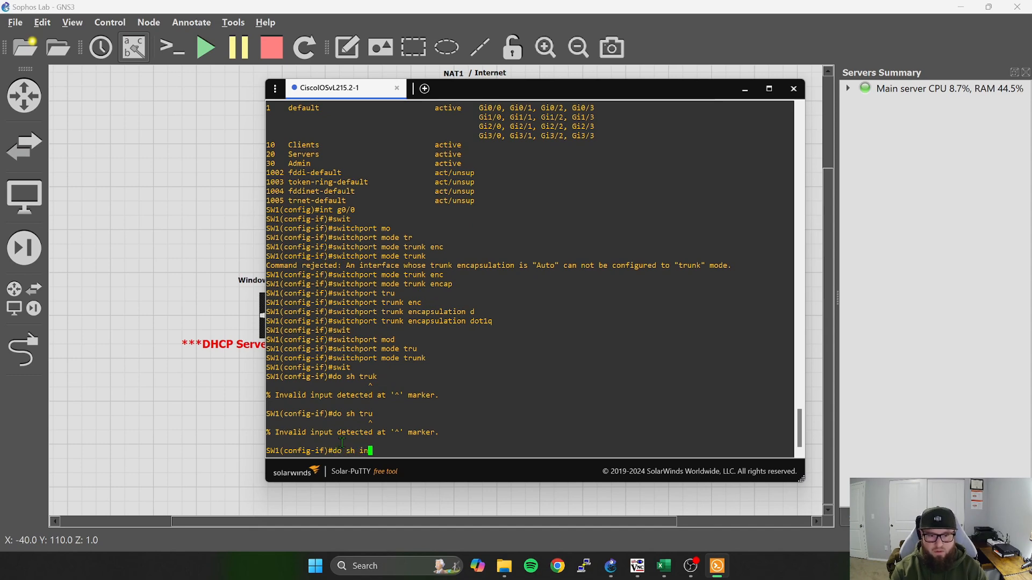
pyautogui.press('Return')
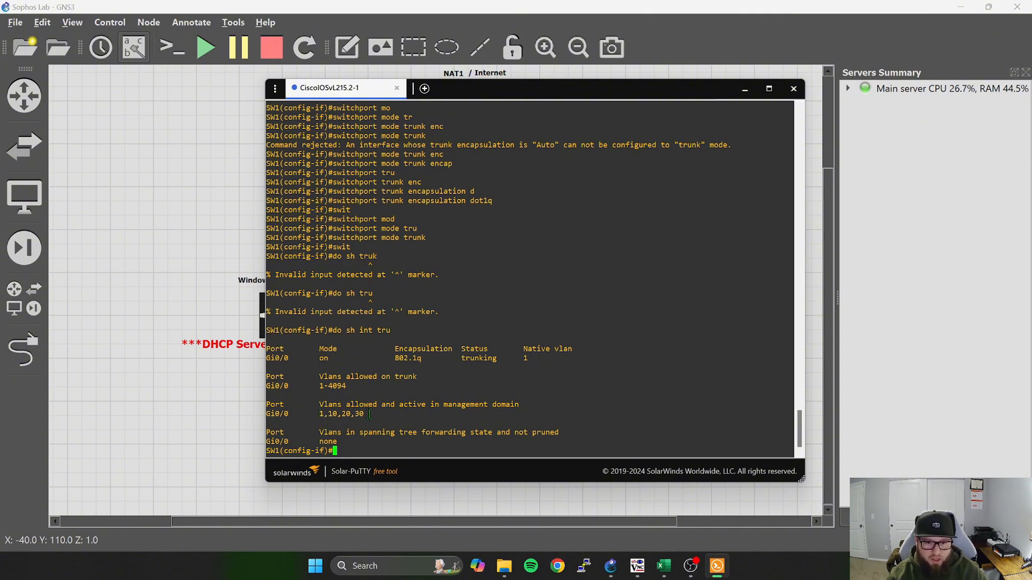
pyautogui.moveTo(368, 414); pyautogui.dragTo(317, 418)
pyautogui.click(317, 418)
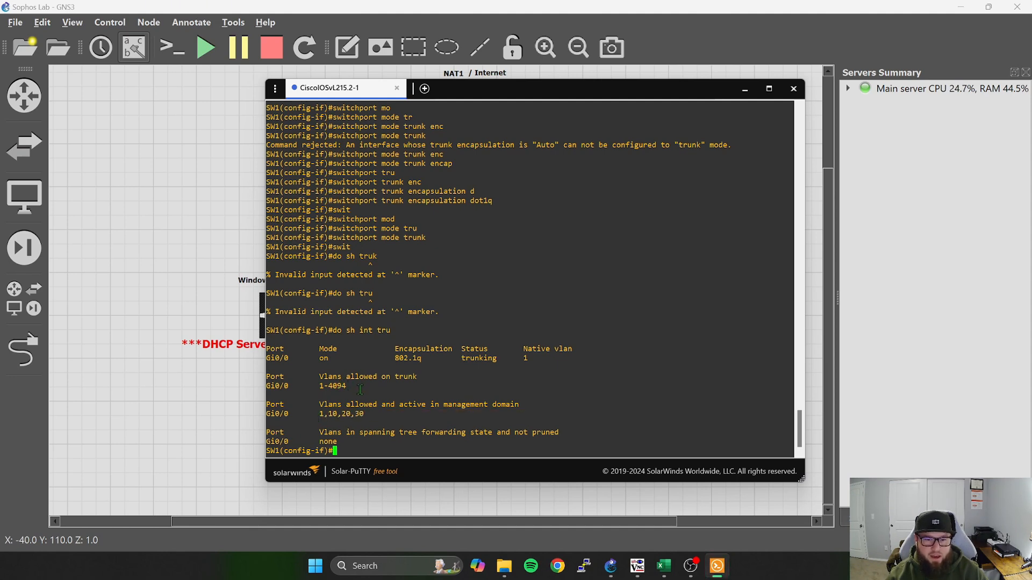
pyautogui.moveTo(348, 388); pyautogui.dragTo(310, 392)
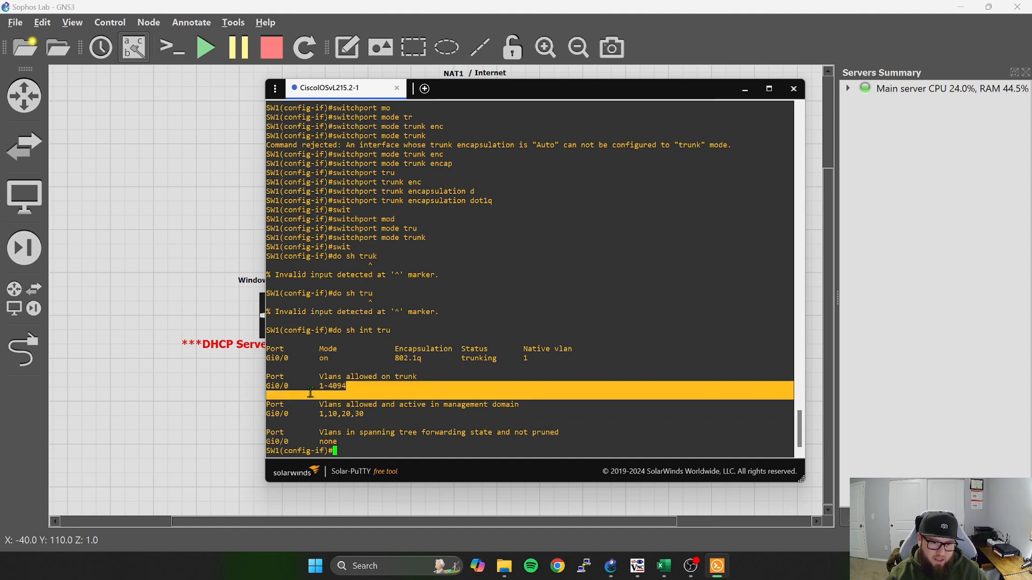
pyautogui.click(355, 388)
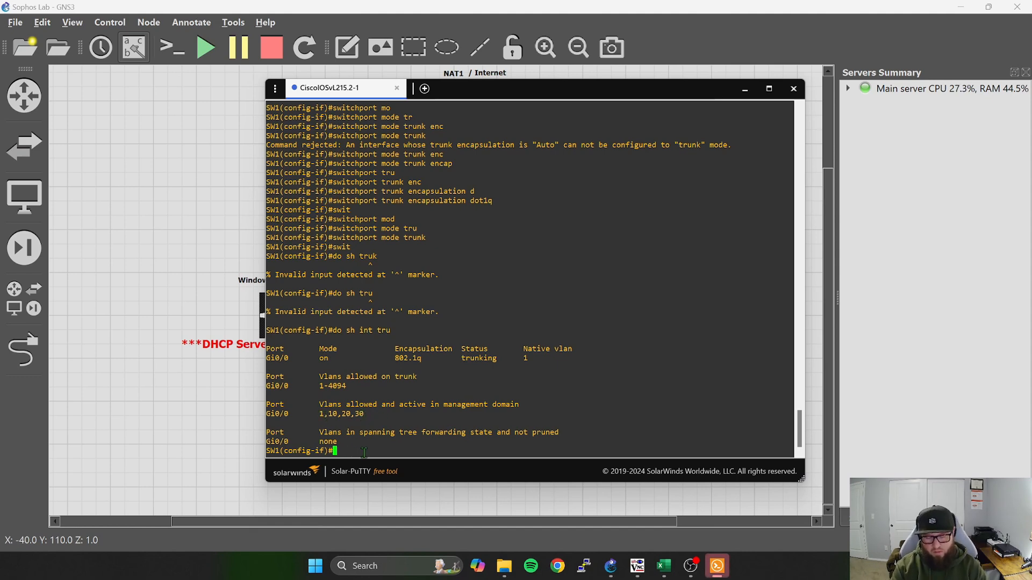
# Restrict the VLANs allowed on the g0/0 trunk to 1,10,20,30.
pyautogui.write('w')
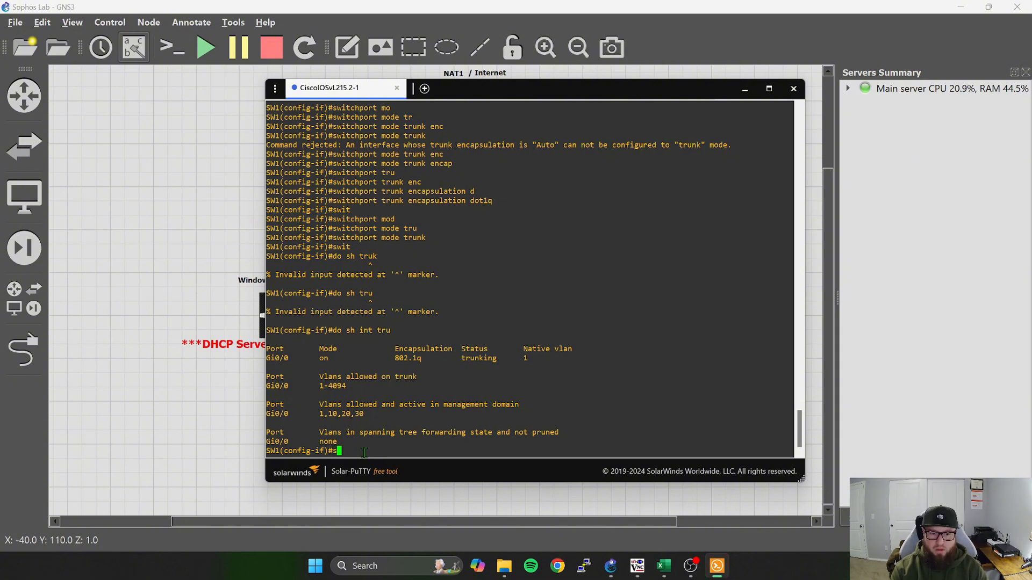
pyautogui.write('it')
pyautogui.press('Tab')
pyautogui.write('tru')
pyautogui.press('Tab')
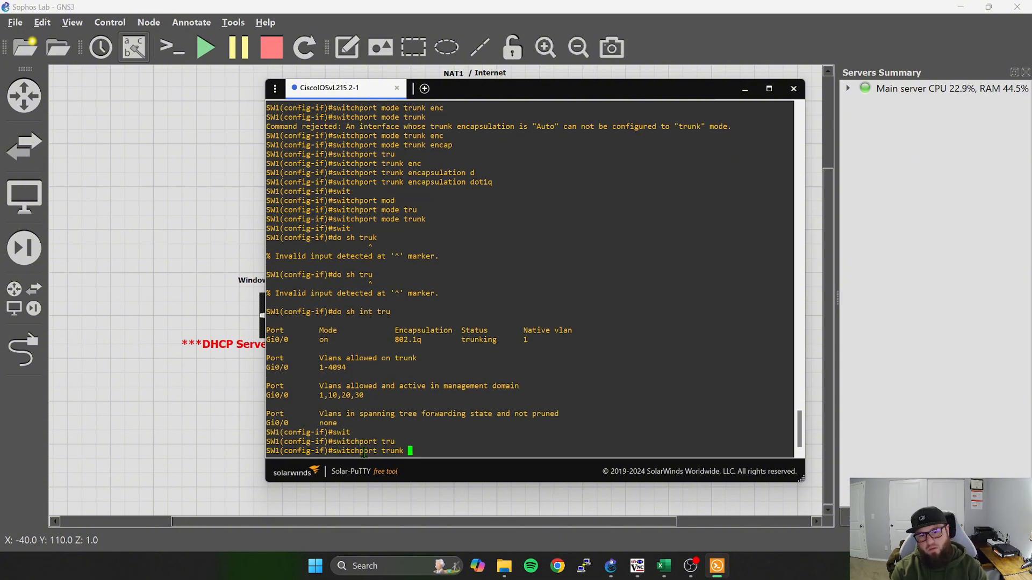
pyautogui.write('all')
pyautogui.press('Tab')
pyautogui.write('vl')
pyautogui.press('Tab')
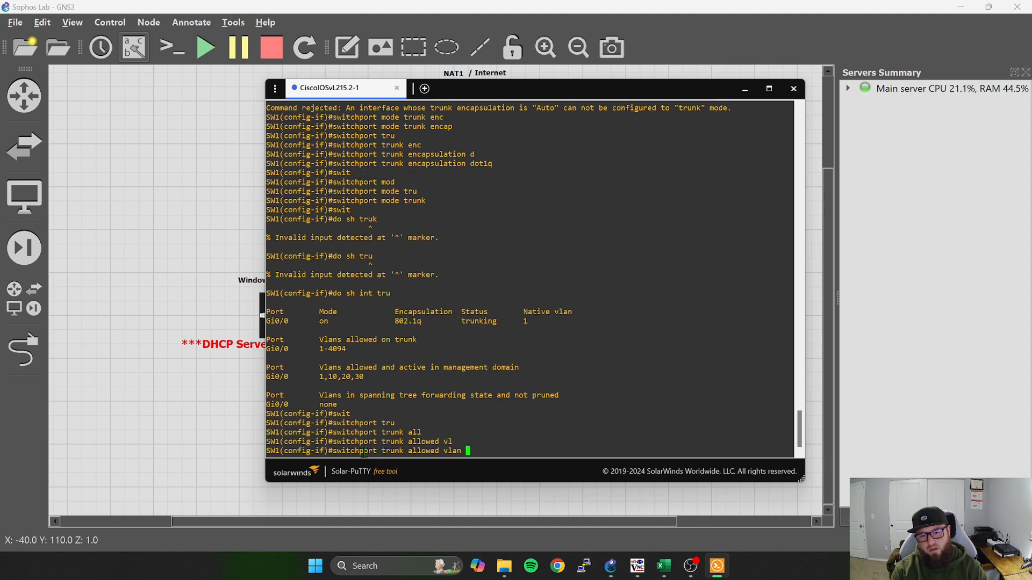
pyautogui.write('1')
pyautogui.write(',')
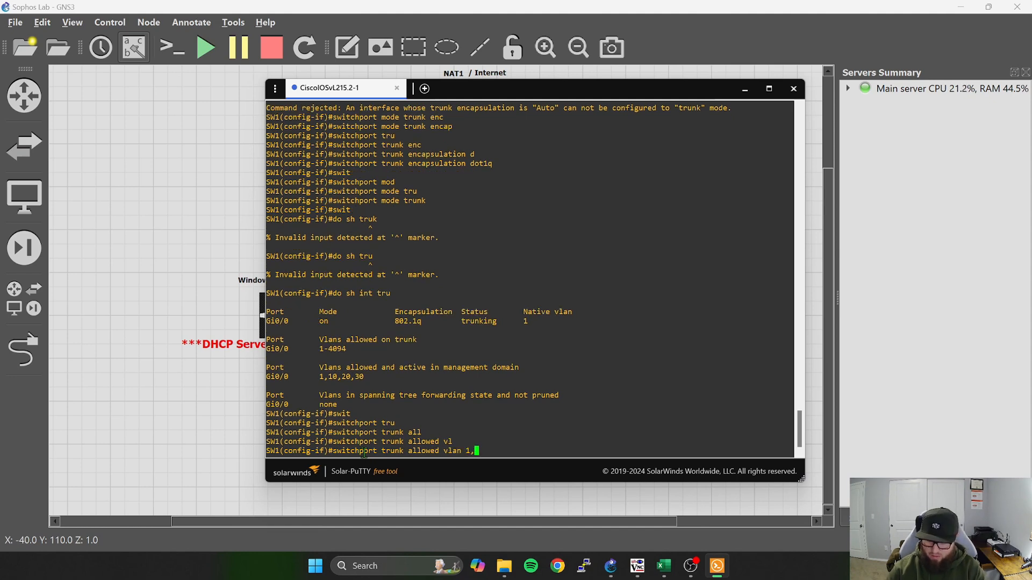
pyautogui.write('10,20')
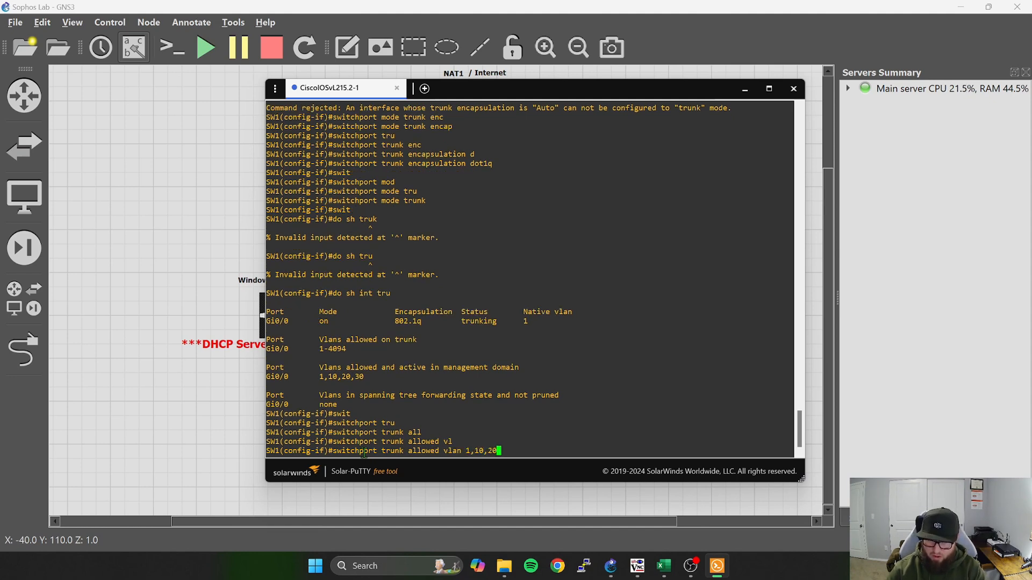
pyautogui.write(',30')
pyautogui.press('Return')
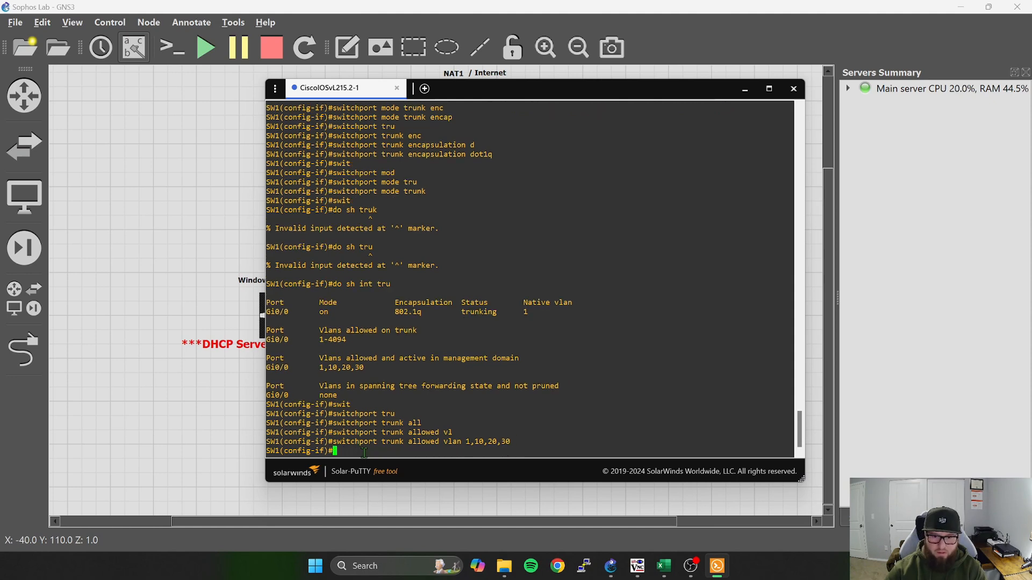
# Show the interface trunk table again and compare Gi0/0's allowed and active VLANs with the earlier output.
pyautogui.press('Up')
pyautogui.press('Up')
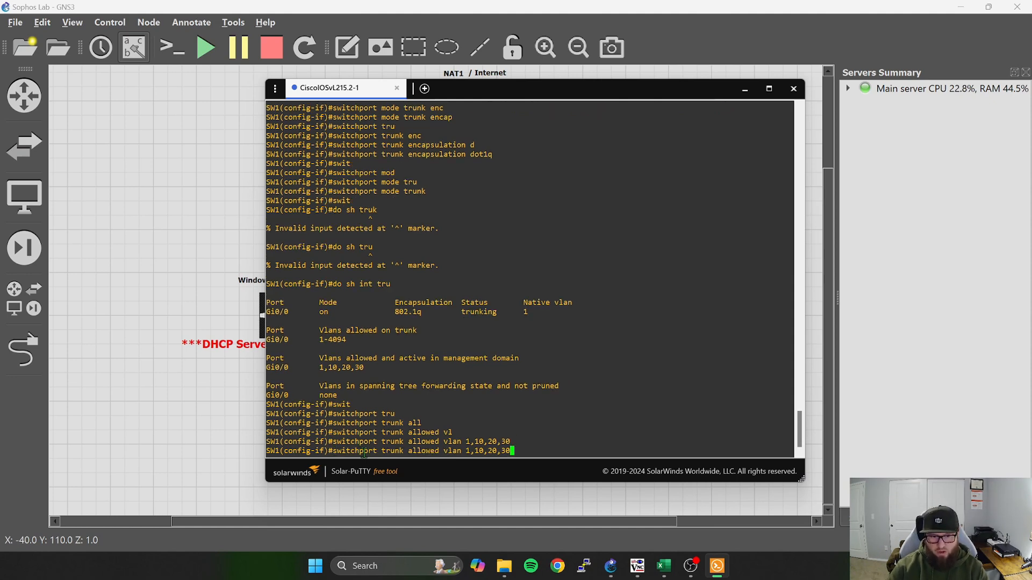
pyautogui.press('Return')
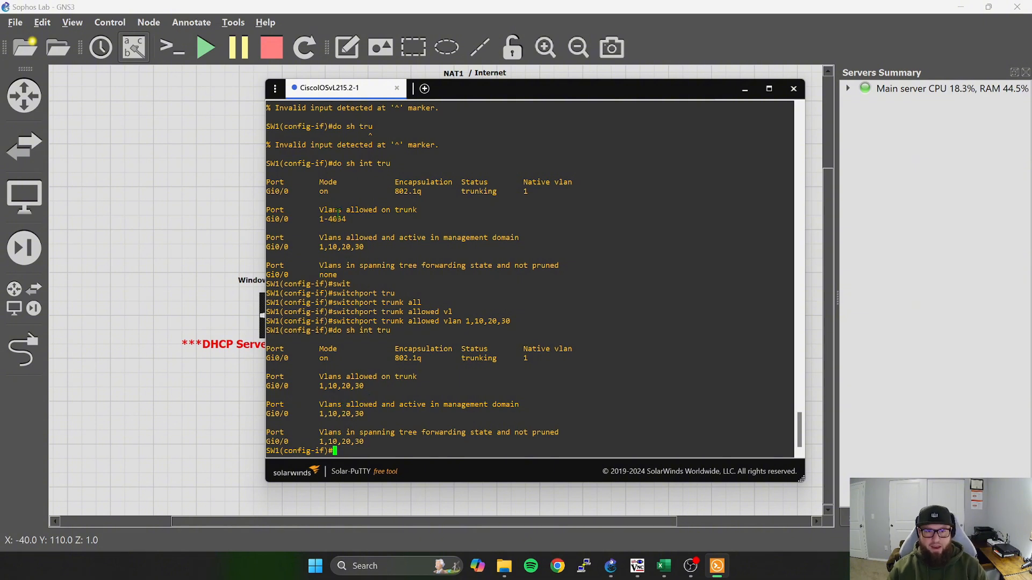
pyautogui.moveTo(349, 219); pyautogui.dragTo(318, 220)
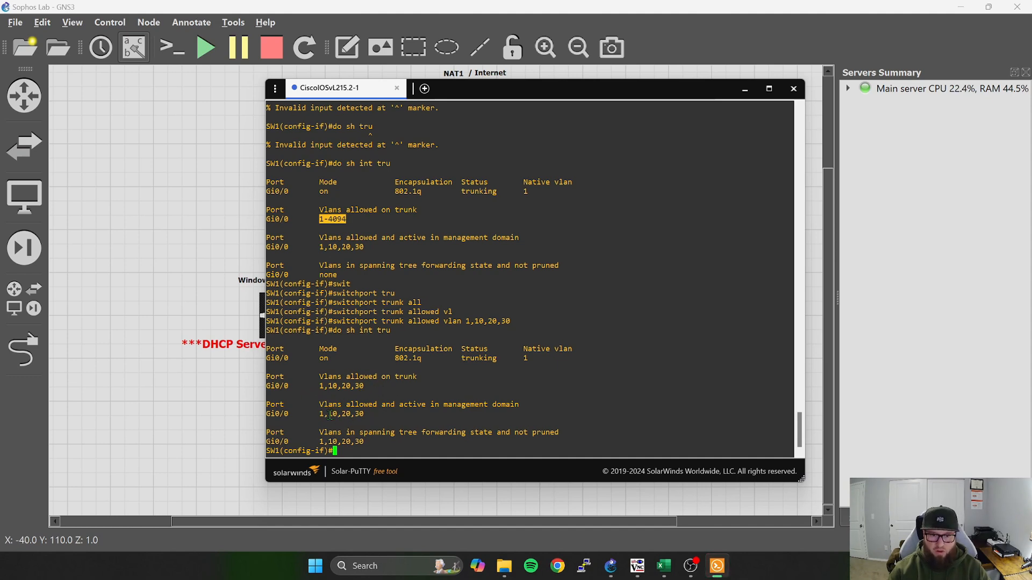
pyautogui.moveTo(319, 414); pyautogui.dragTo(351, 414)
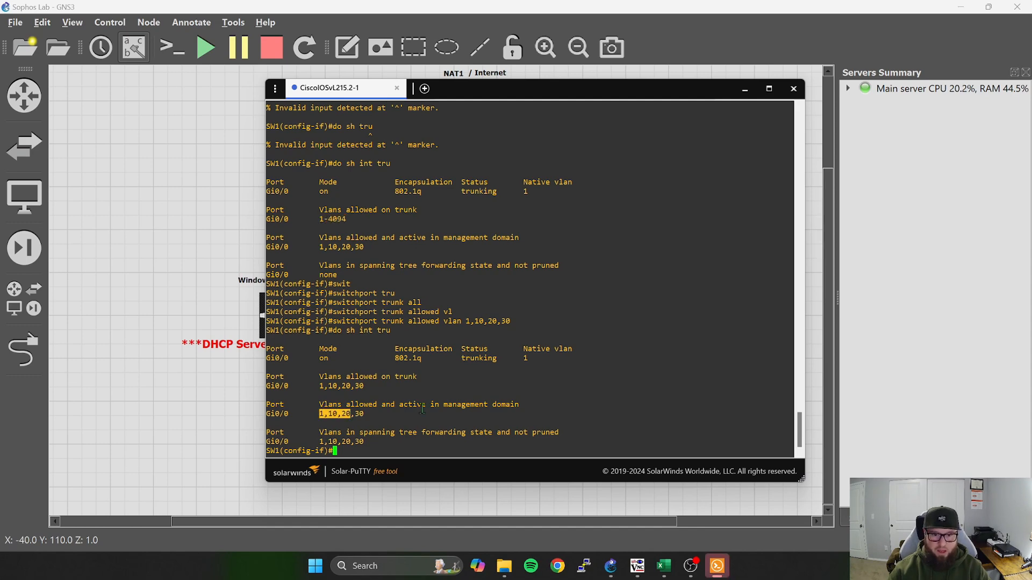
pyautogui.click(353, 414)
pyautogui.scroll(1, 522, 394)
pyautogui.scroll(1, 503, 391)
pyautogui.scroll(-2, 475, 395)
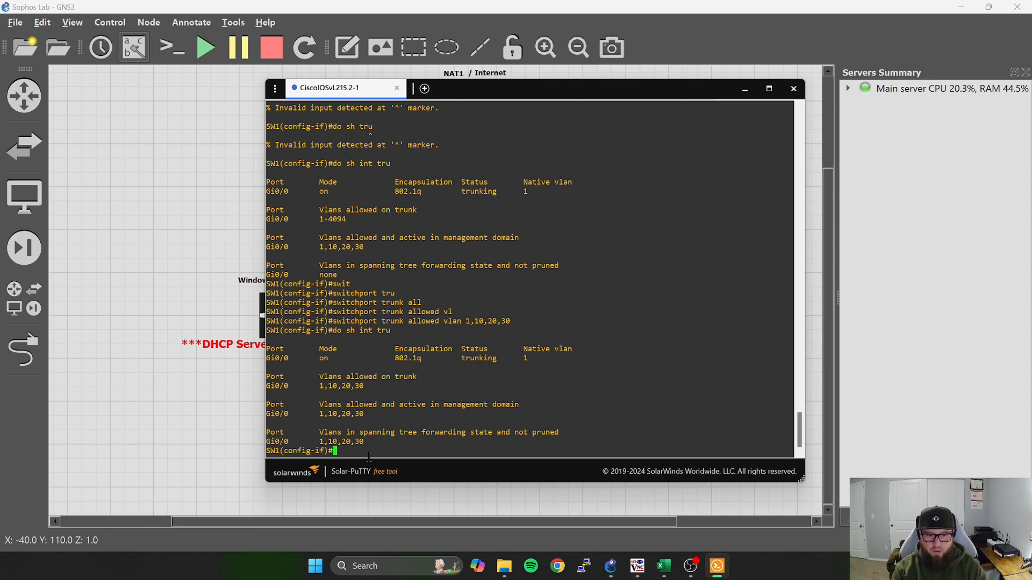
# Leave interface configuration mode and try to write the switch configuration from global configuration mode.
pyautogui.write('exit')
pyautogui.press('Return')
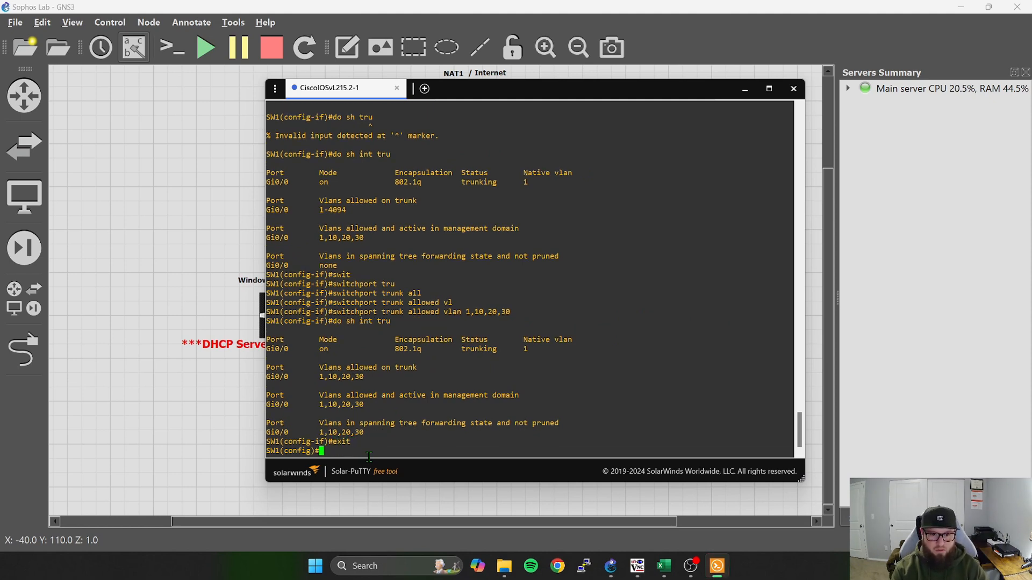
pyautogui.write('write')
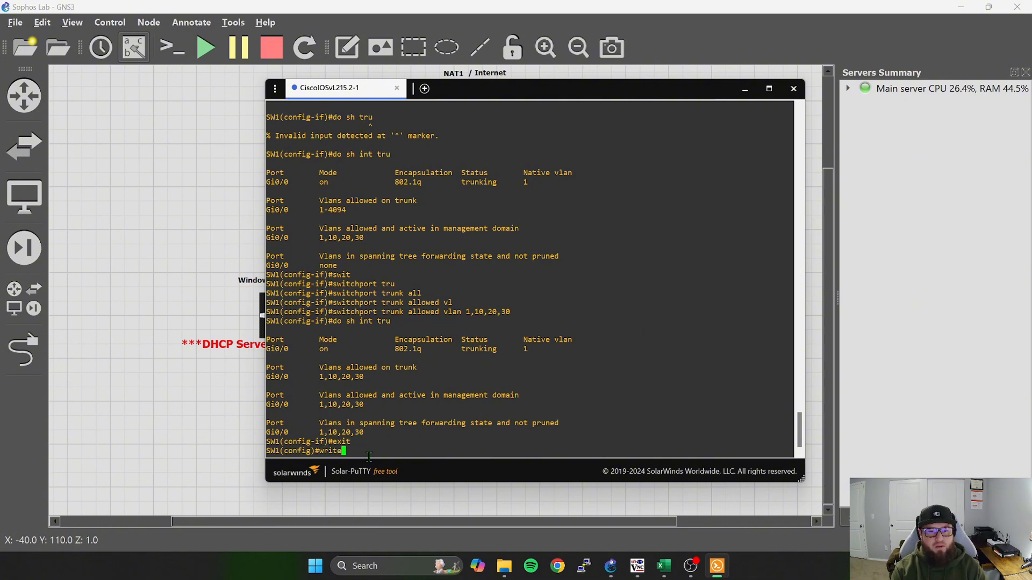
pyautogui.press('Return')
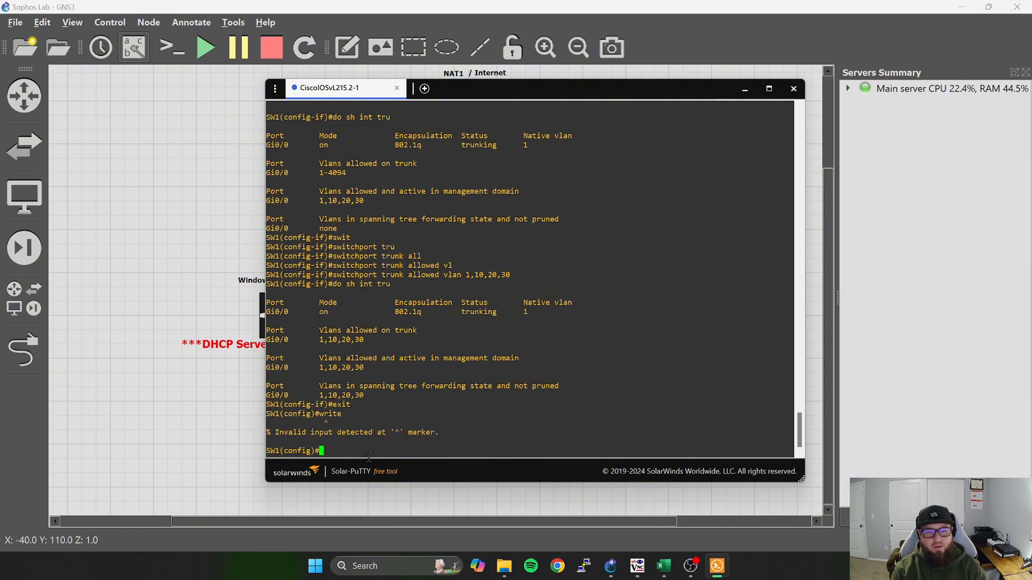
# Return to privileged EXEC mode, save the switch configuration with wr, and minimize the console.
pyautogui.write('exit')
pyautogui.press('Return')
pyautogui.write('wr')
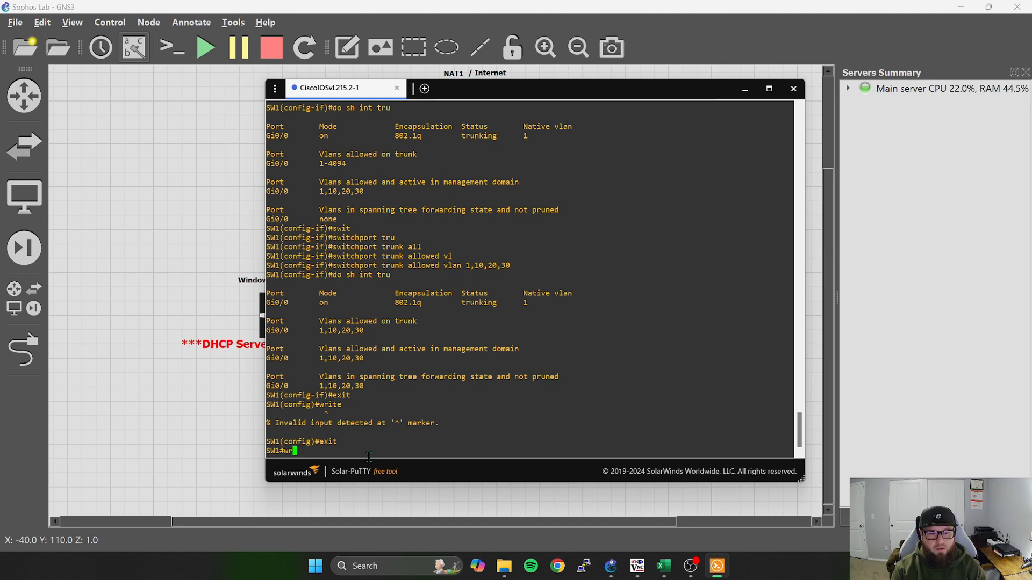
pyautogui.press('Return')
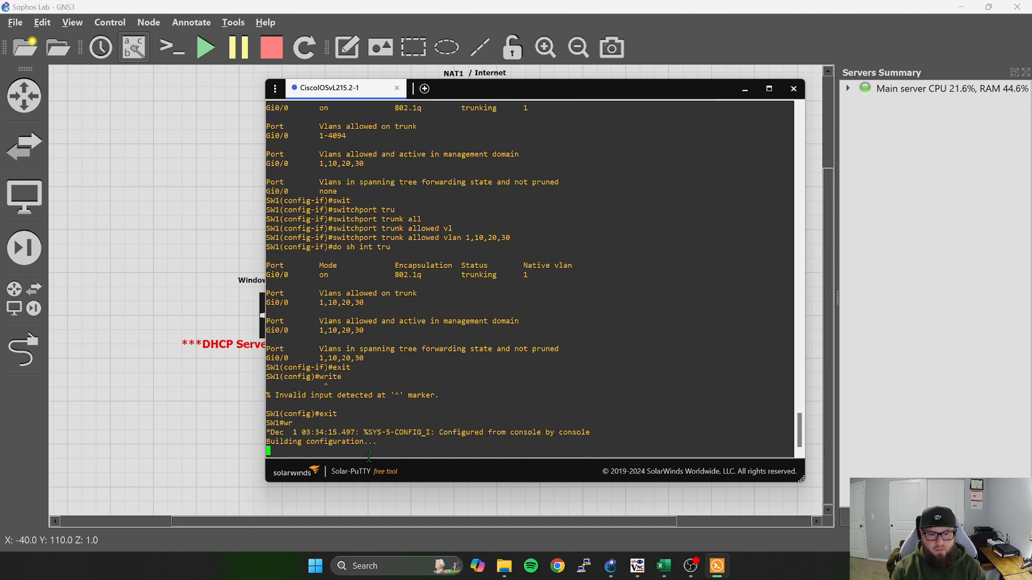
pyautogui.press('Return')
pyautogui.press('Return')
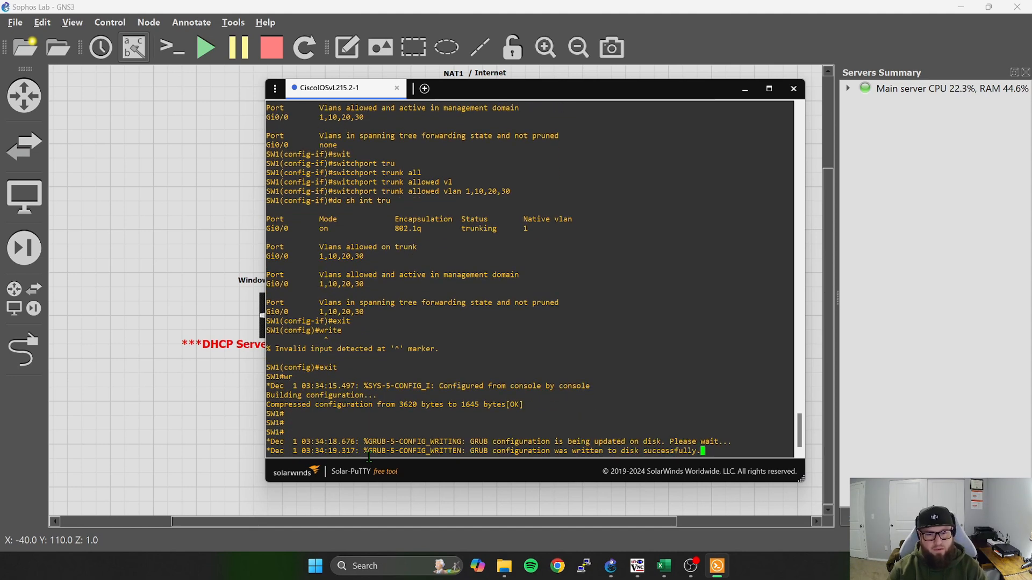
pyautogui.press('Return')
pyautogui.press('Return')
pyautogui.press('Return')
pyautogui.press('Return')
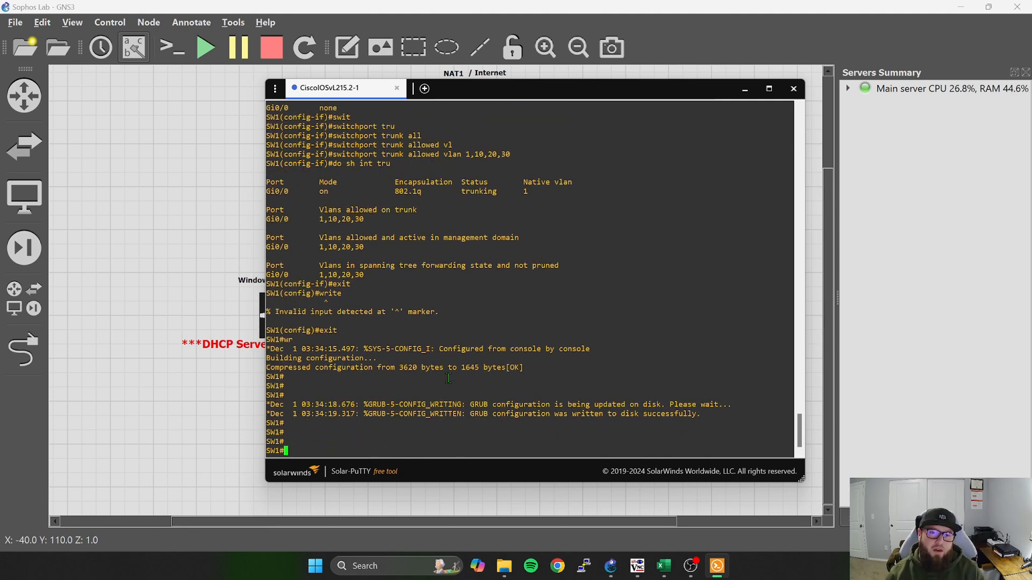
pyautogui.click(745, 90)
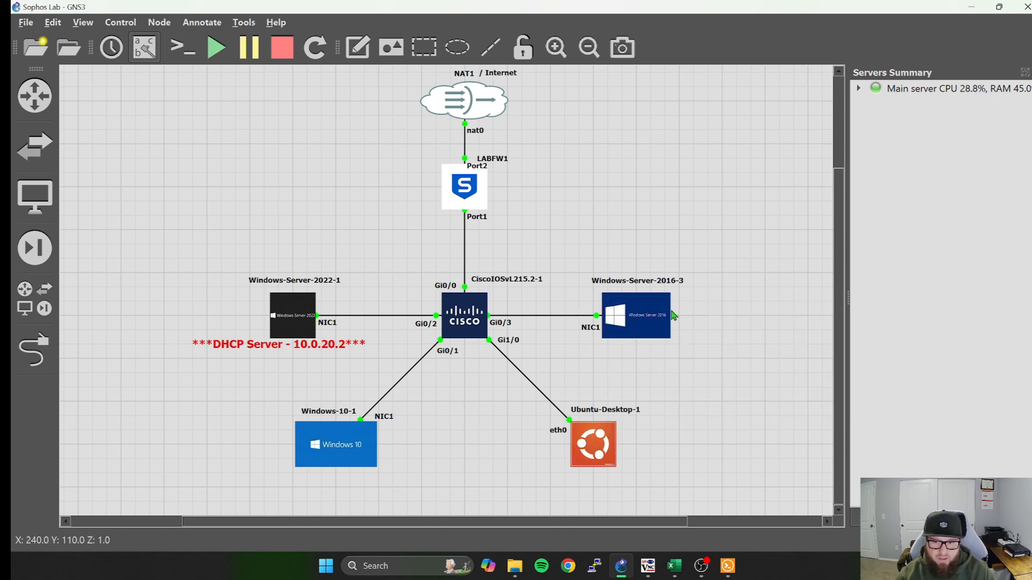
# Reopen the Cisco switch's console and enter interface configuration mode for g0/2.
pyautogui.moveTo(669, 316)
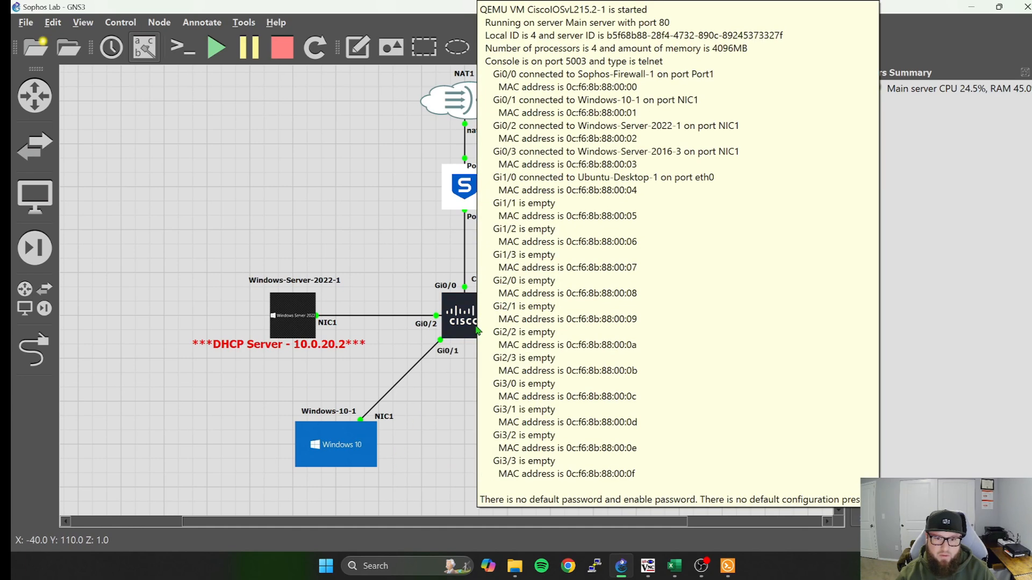
pyautogui.doubleClick(465, 315)
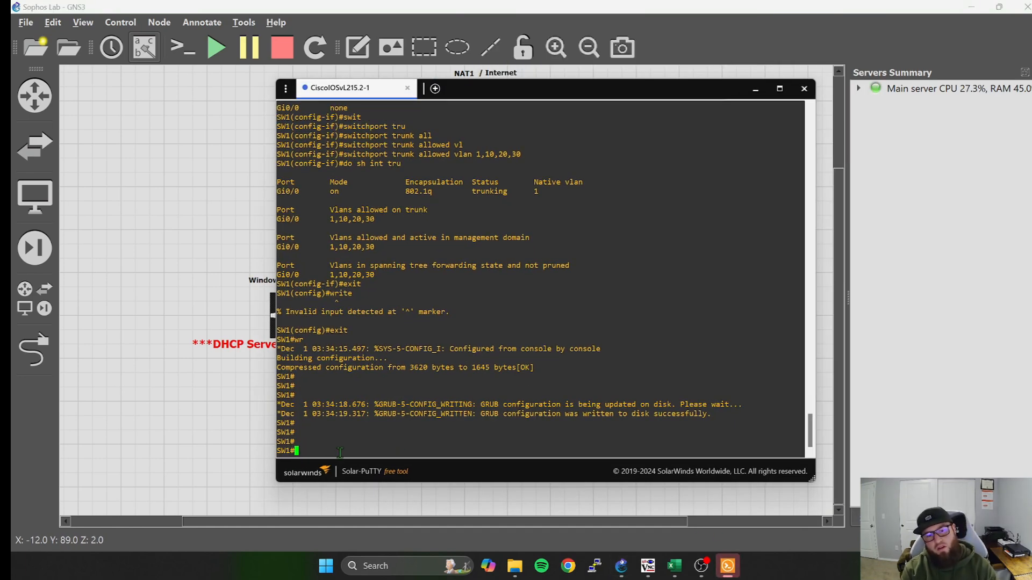
pyautogui.write('conf t')
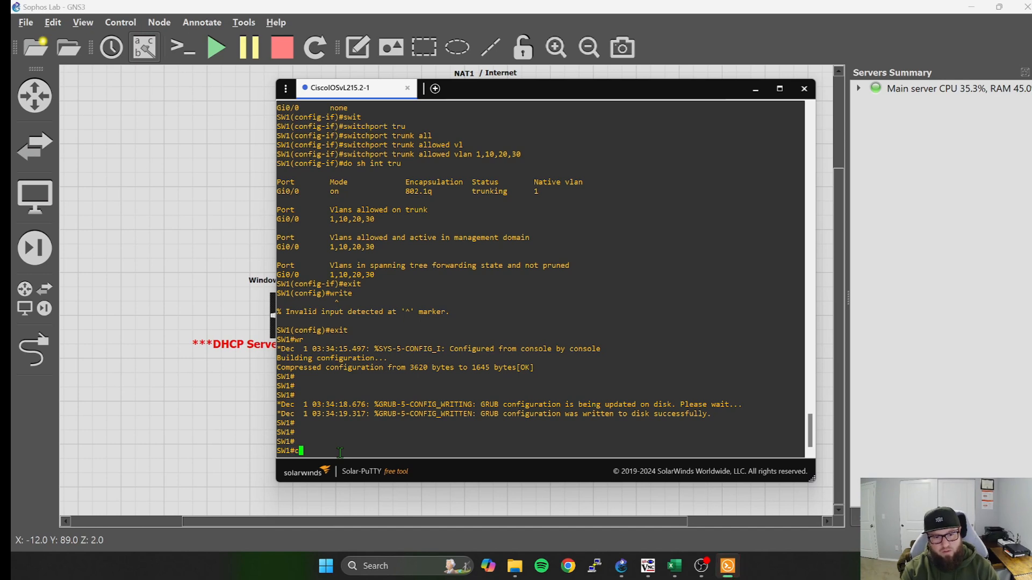
pyautogui.press('Return')
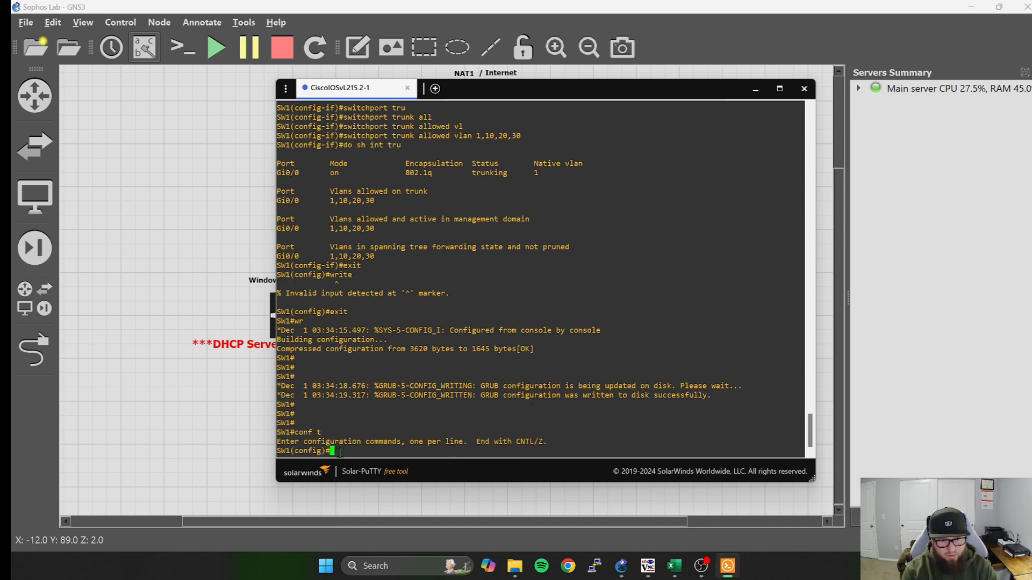
pyautogui.write('int')
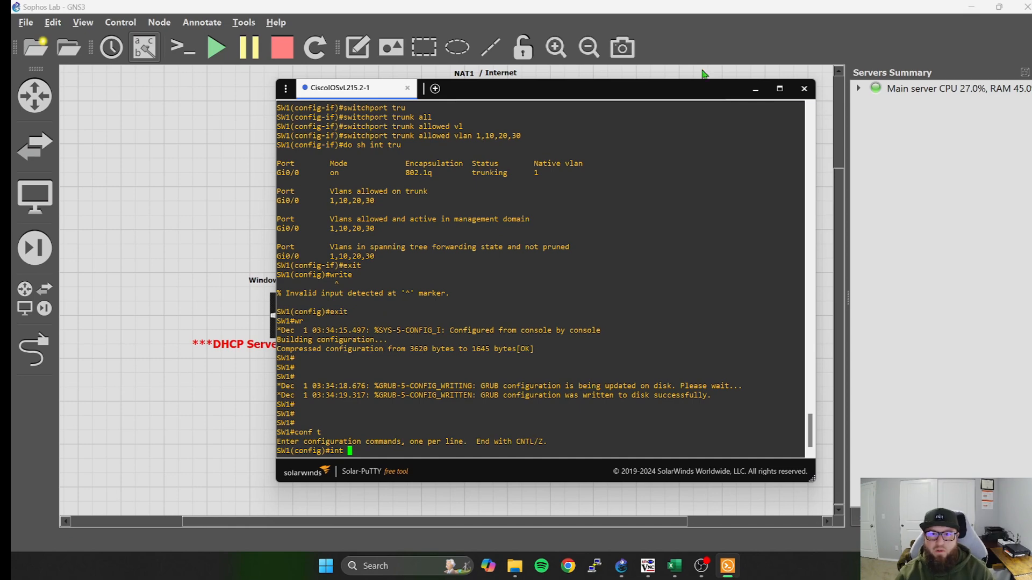
pyautogui.moveTo(648, 94); pyautogui.dragTo(698, 79)
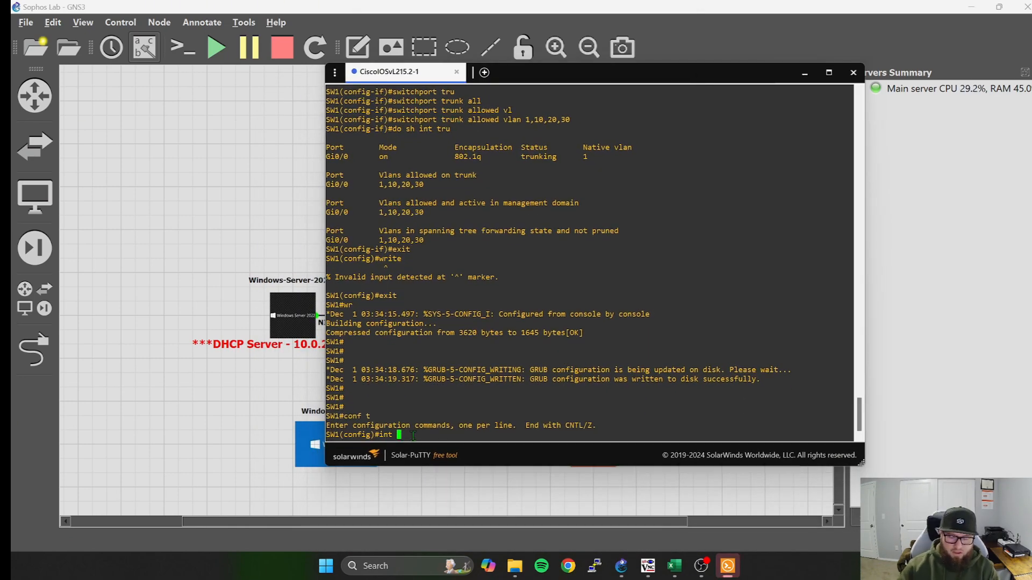
pyautogui.write('g0/')
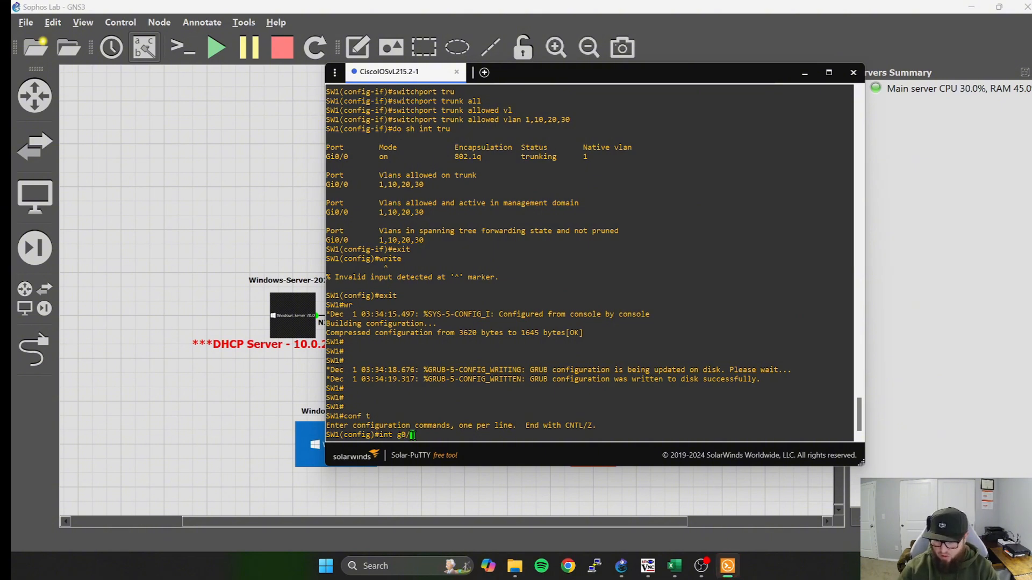
pyautogui.write('2')
pyautogui.press('Return')
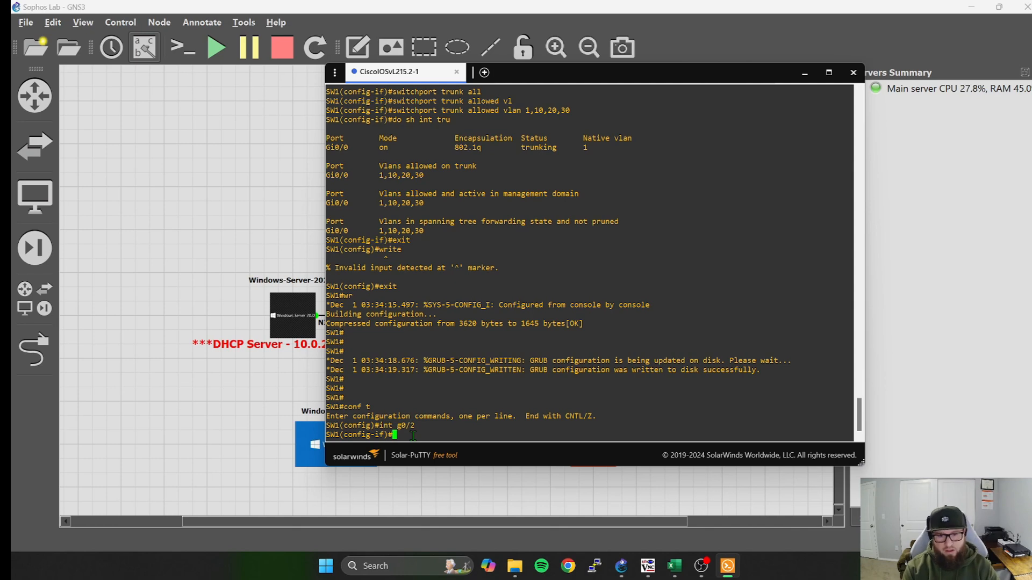
# Assign the g0/2 switchport to access VLAN 20.
pyautogui.write('swit')
pyautogui.press('Tab')
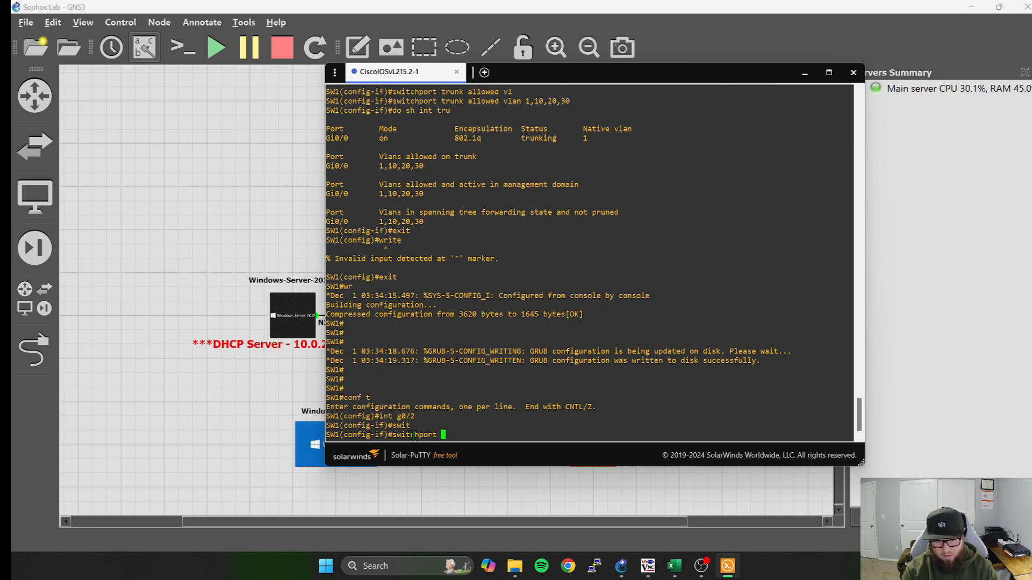
pyautogui.write('ac')
pyautogui.press('Tab')
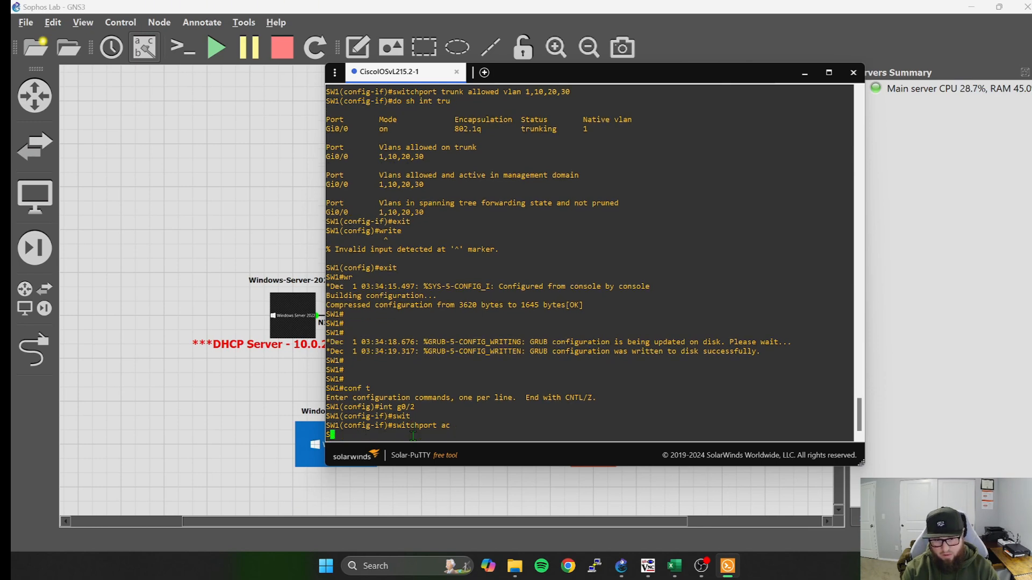
pyautogui.write('vl')
pyautogui.press('Tab')
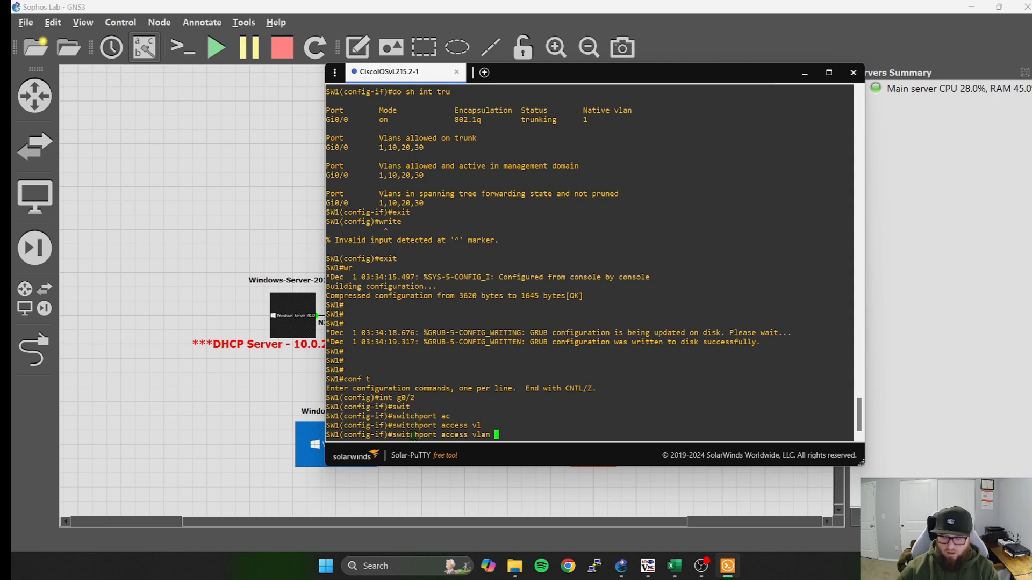
pyautogui.write('20')
pyautogui.press('Return')
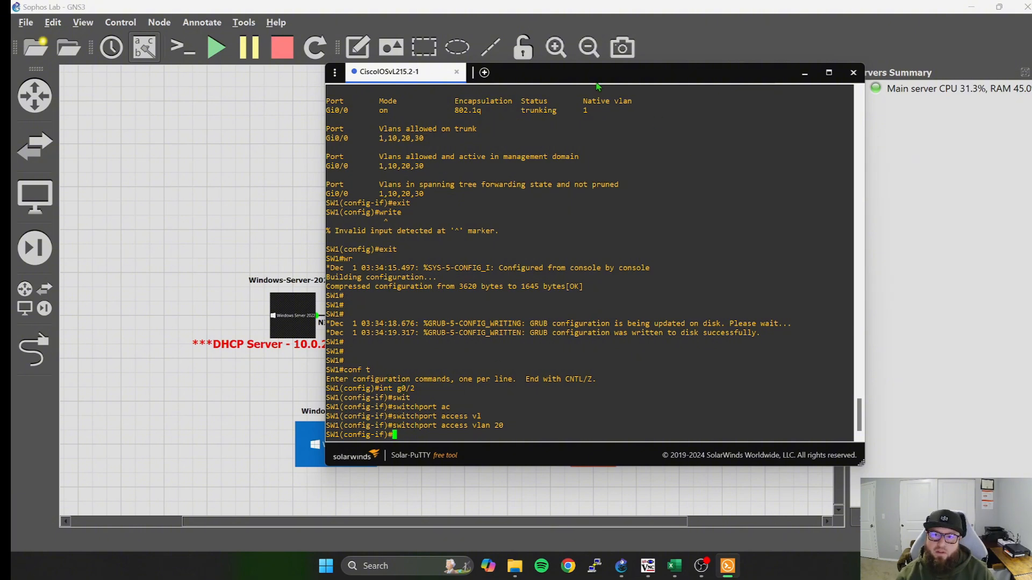
# Show the interface sections of the running configuration and examine the VLAN settings of each port through to GigabitEthernet3/3.
pyautogui.moveTo(605, 79); pyautogui.dragTo(620, 73)
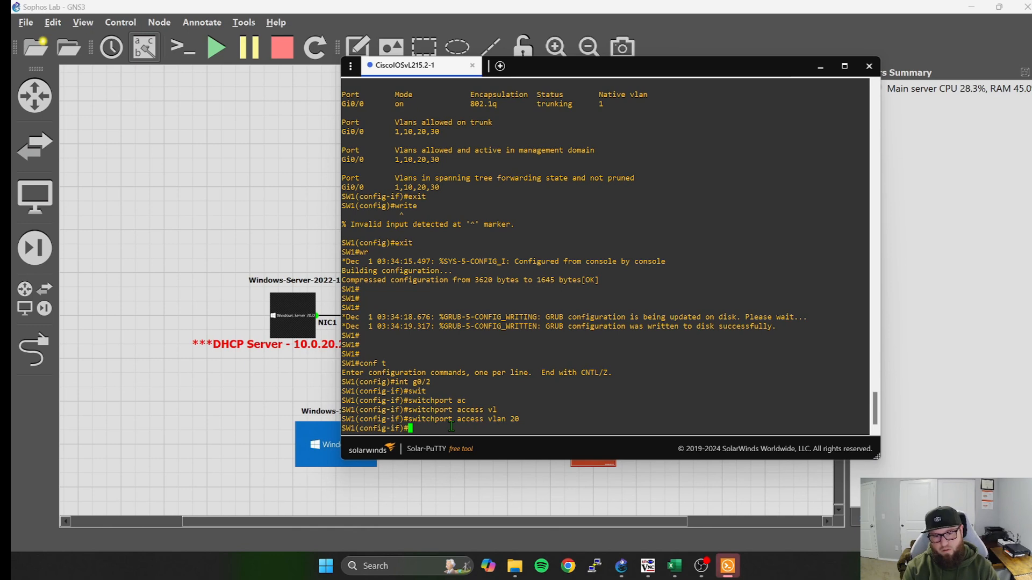
pyautogui.write('do sh run ')
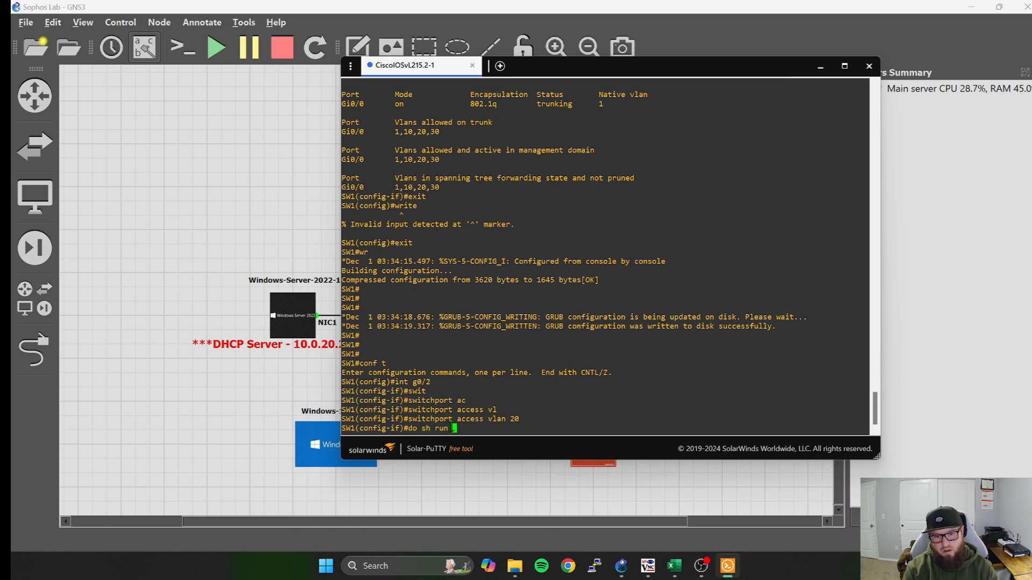
pyautogui.write('| ')
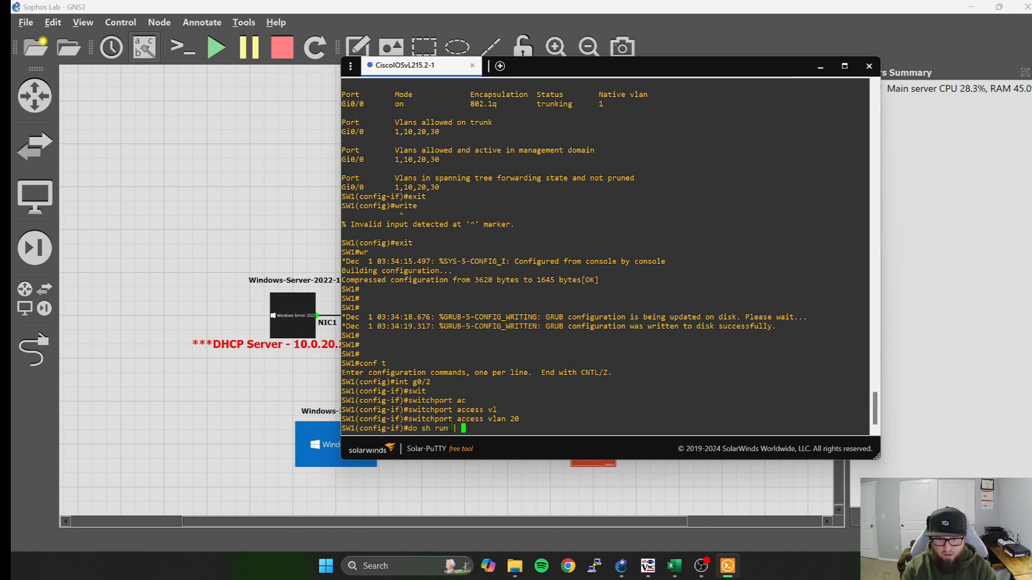
pyautogui.write('section int')
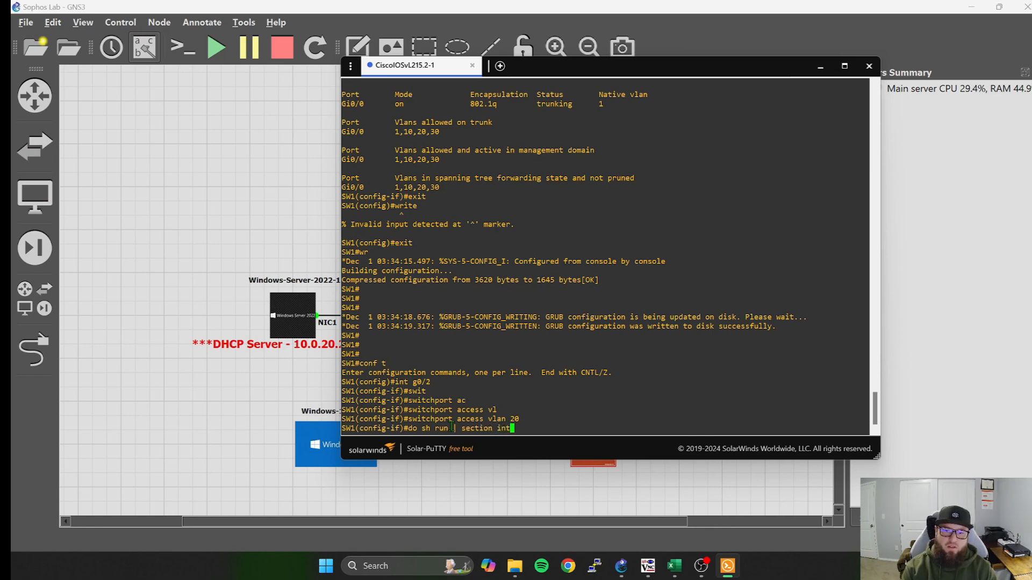
pyautogui.press('Return')
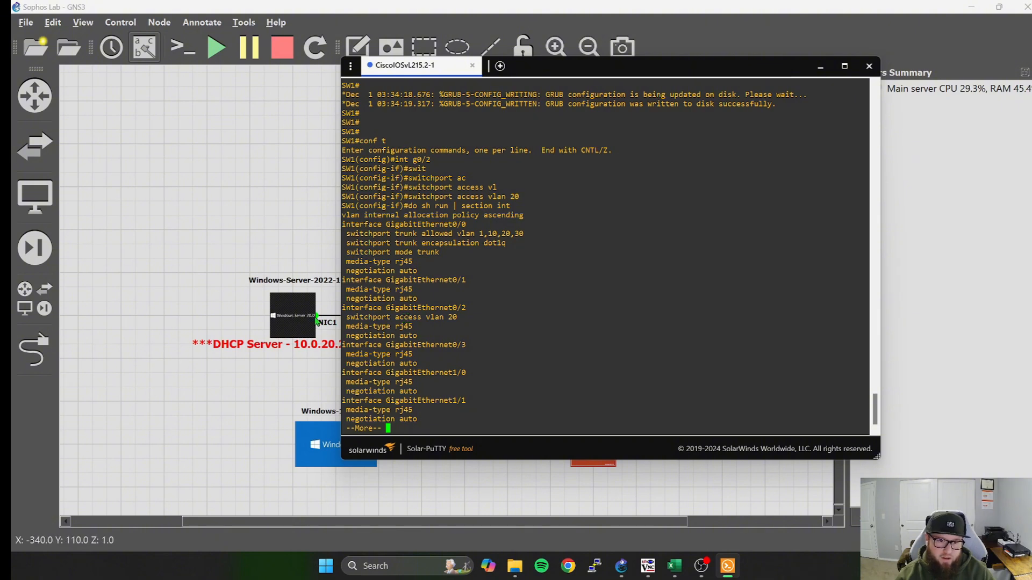
pyautogui.moveTo(625, 79); pyautogui.dragTo(701, 90)
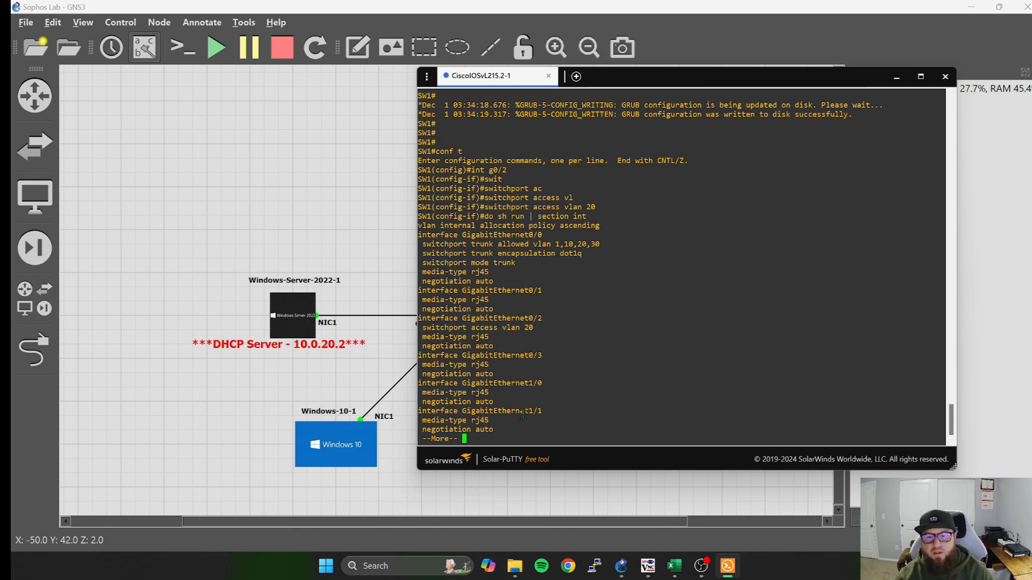
pyautogui.scroll(6, 584, 392)
pyautogui.moveTo(864, 82); pyautogui.dragTo(735, 62)
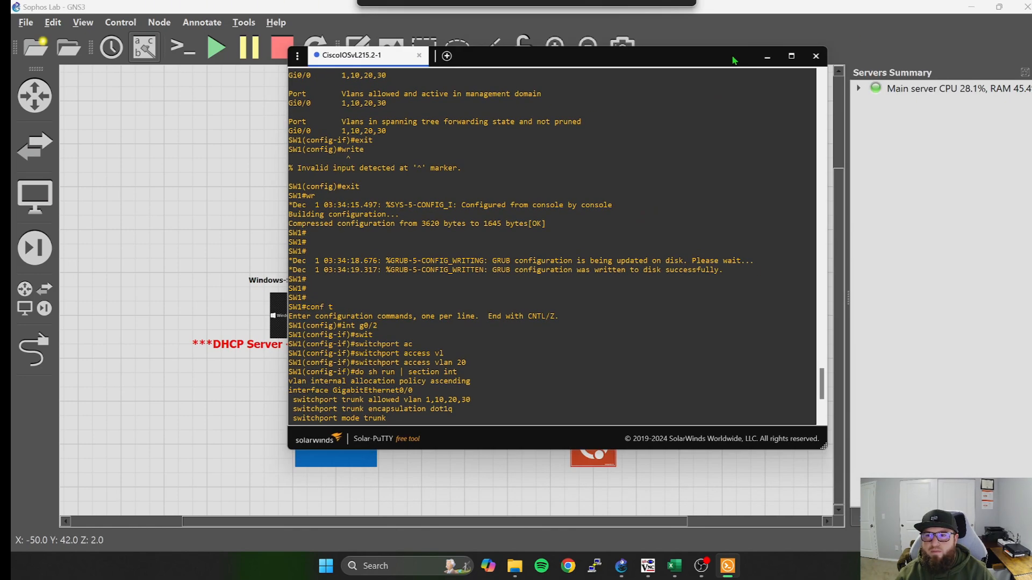
pyautogui.scroll(-7, 400, 406)
pyautogui.press('space')
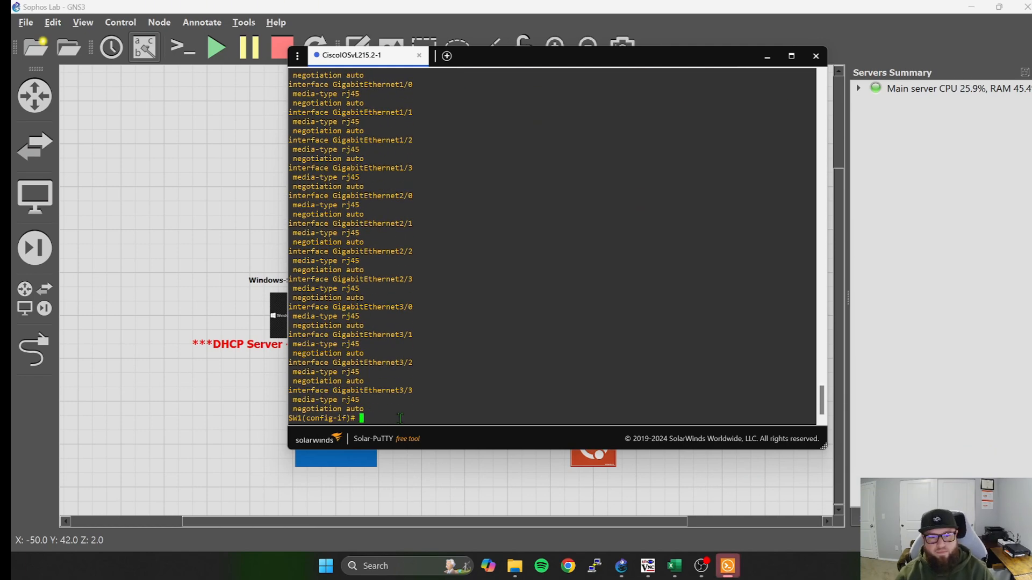
# Enter interface configuration mode for g0/1 on SW1.
pyautogui.write('int')
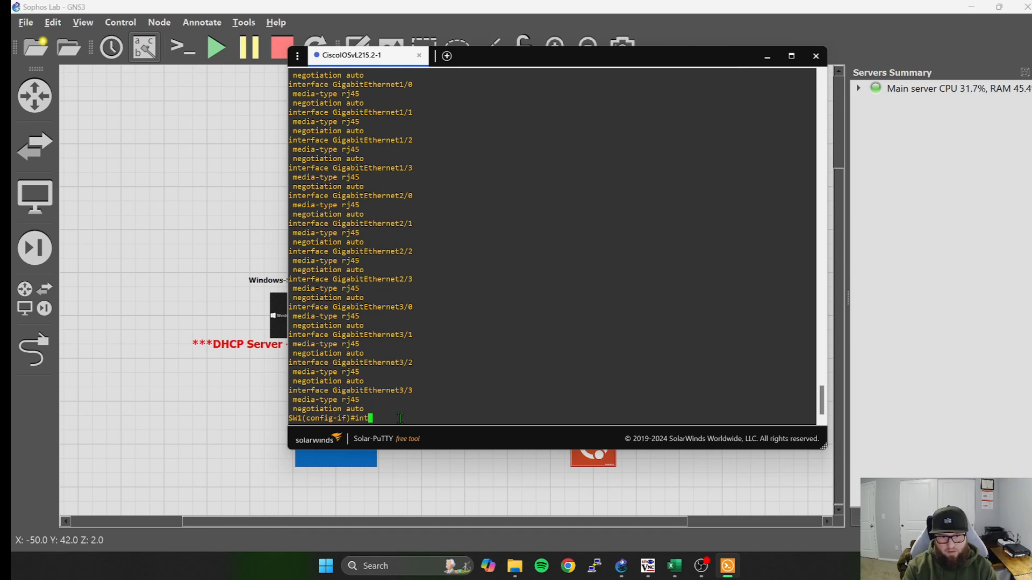
pyautogui.moveTo(607, 62); pyautogui.dragTo(635, 75)
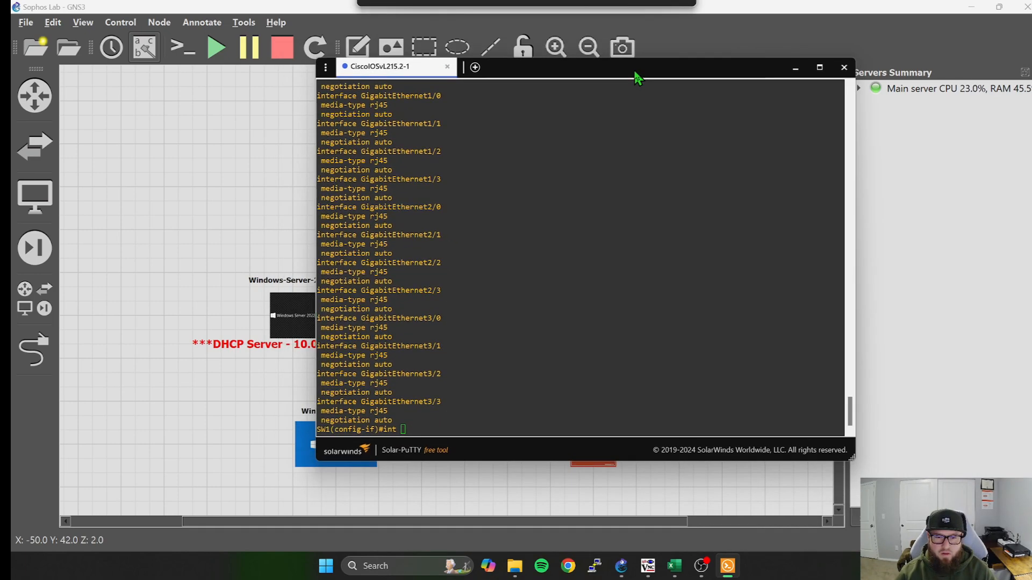
pyautogui.write('g')
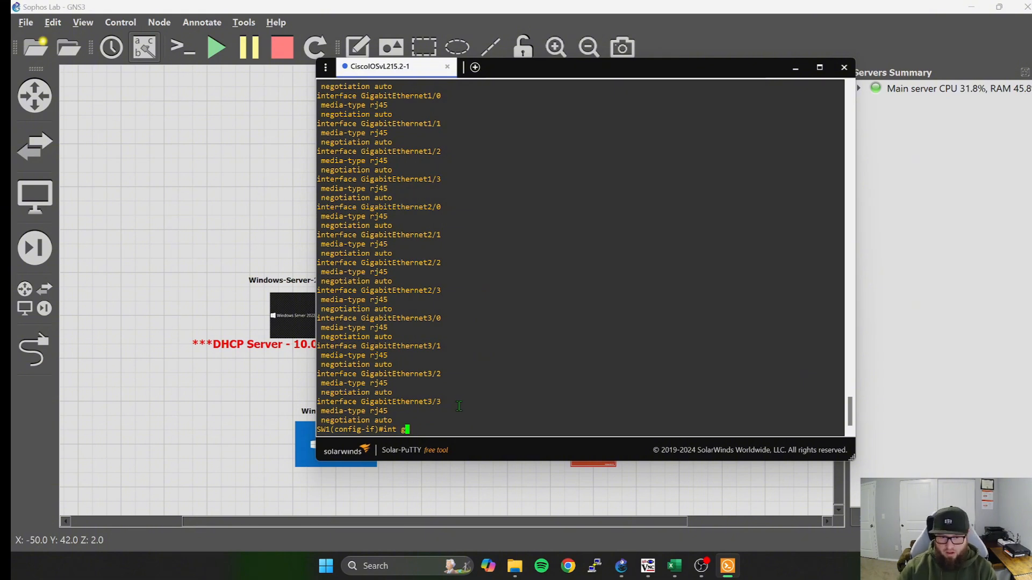
pyautogui.write('0/1')
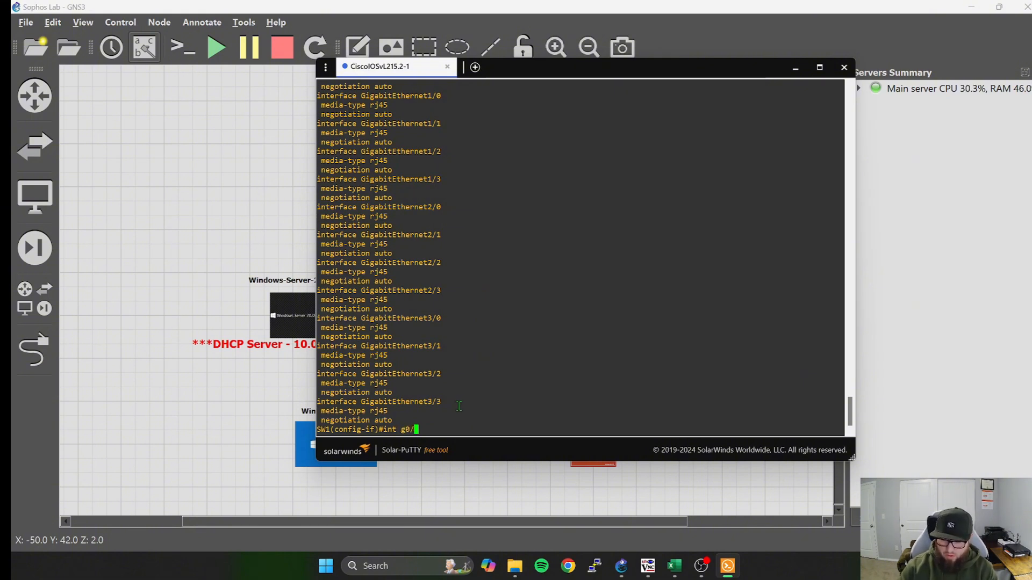
pyautogui.press('Return')
# Assign the g0/1 switchport to access VLAN 30, checking the VLAN against the Sophos lab IP plan in Excel before applying it.
pyautogui.write('swit')
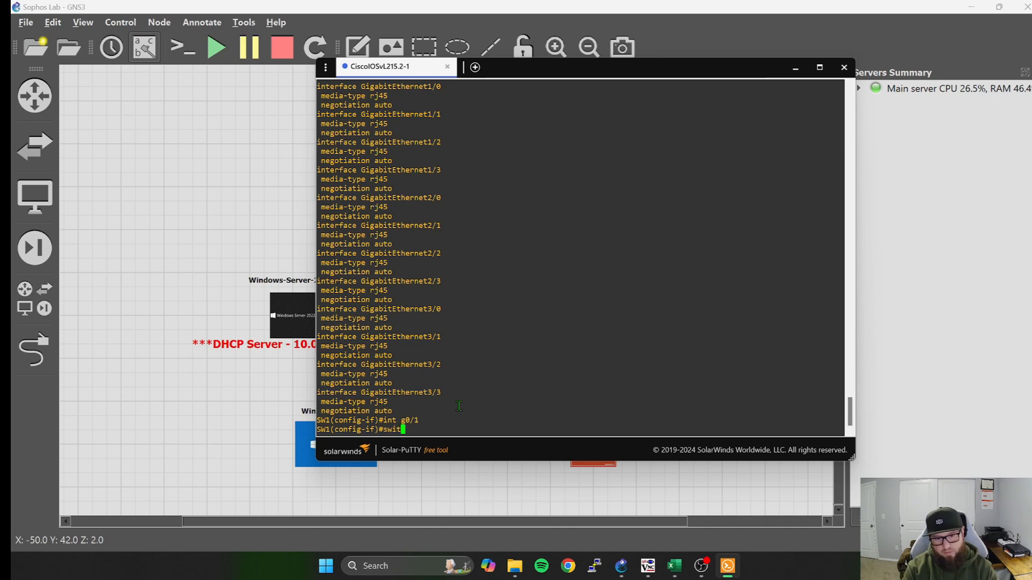
pyautogui.press('Tab')
pyautogui.write('ac')
pyautogui.press('Tab')
pyautogui.write('vl')
pyautogui.press('Tab')
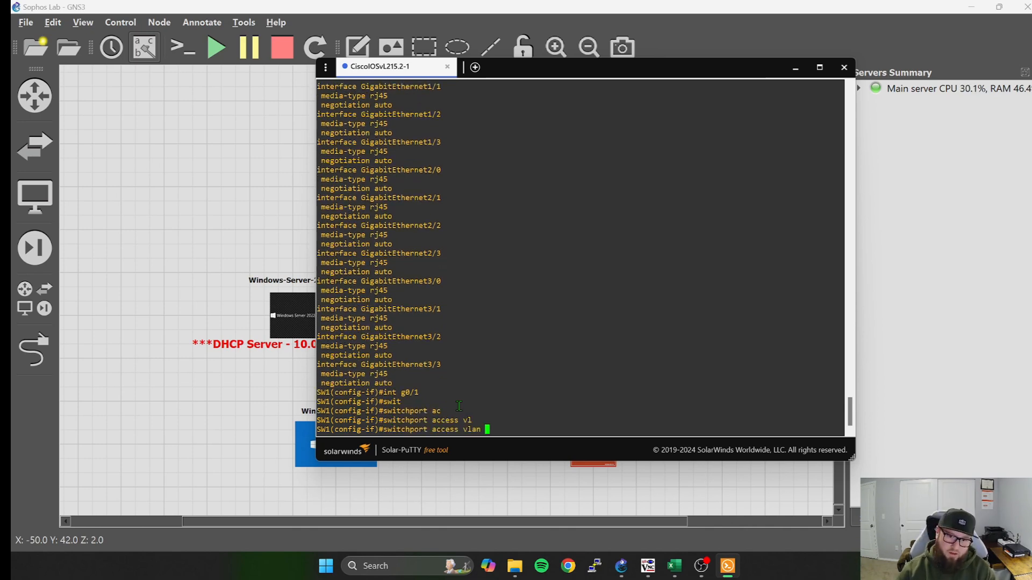
pyautogui.write('30')
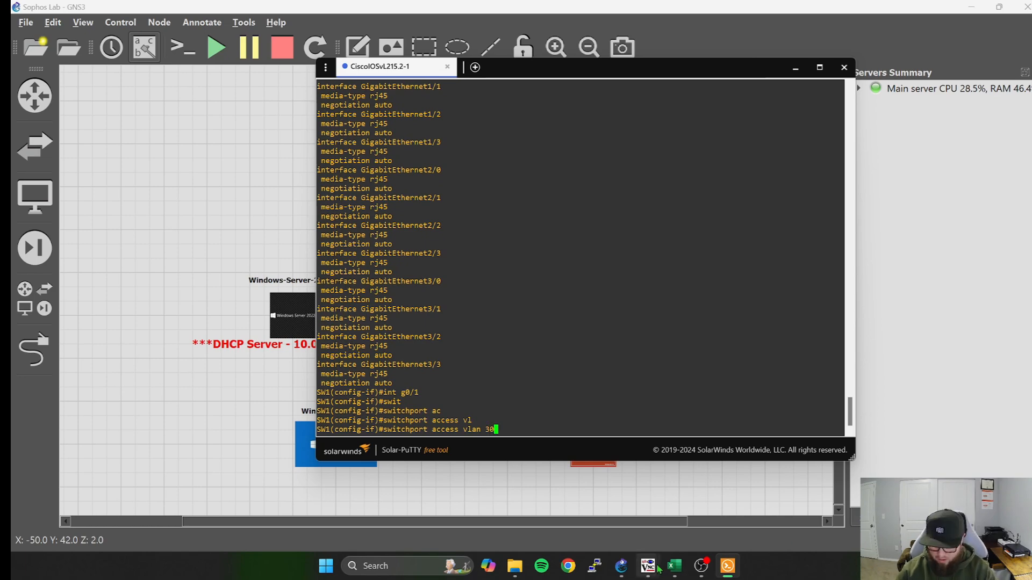
pyautogui.click(674, 565)
pyautogui.click(726, 568)
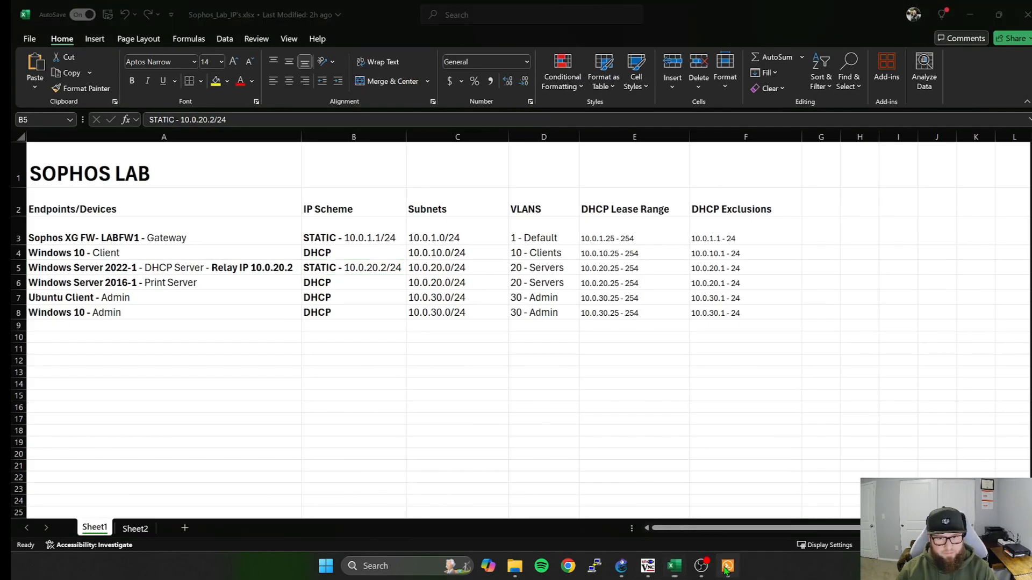
pyautogui.press('Return')
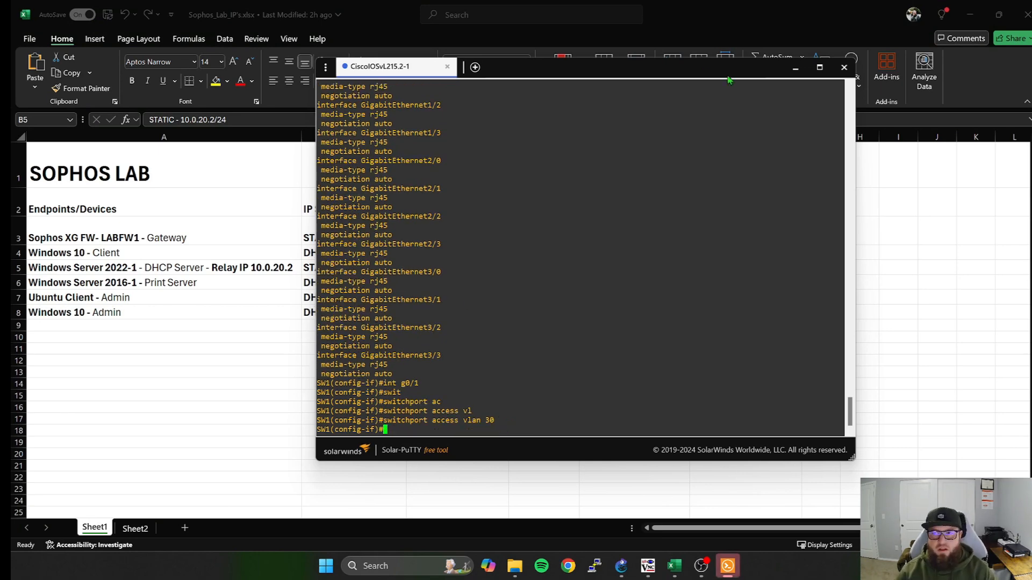
pyautogui.click(979, 10)
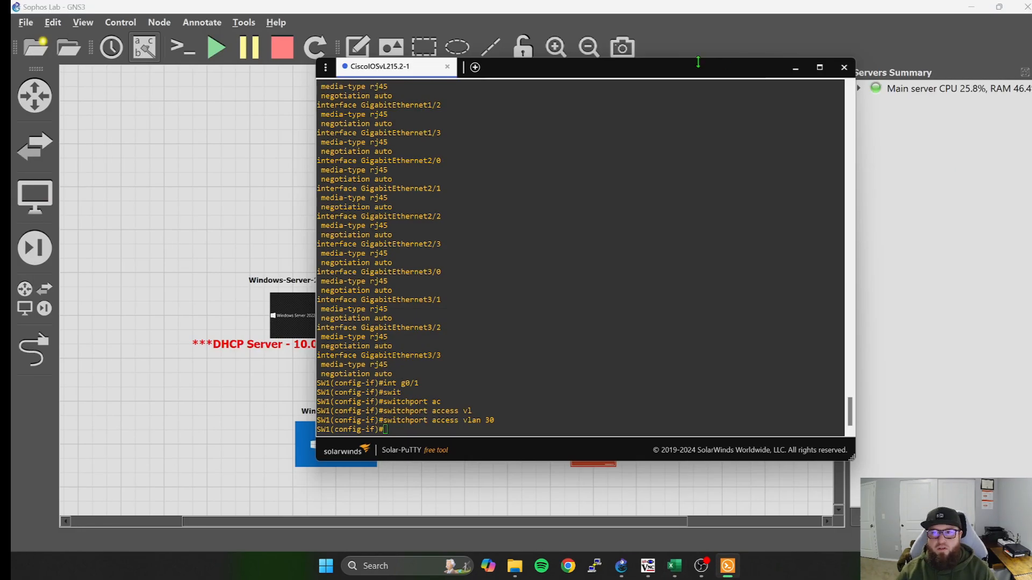
# Uncover the topology behind the console to check the port labels, and enter interface configuration mode for g1/0.
pyautogui.moveTo(698, 60); pyautogui.dragTo(802, 33)
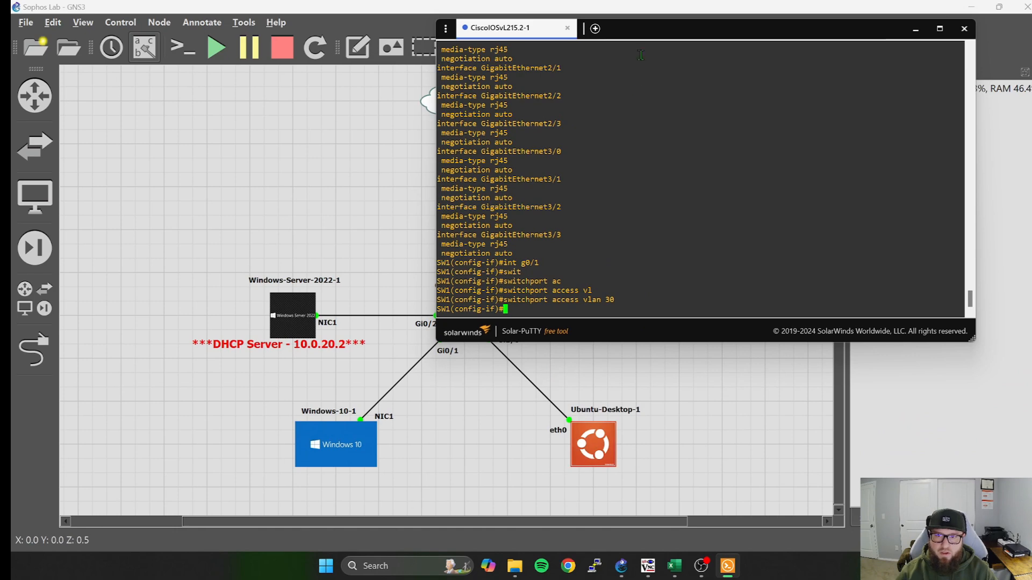
pyautogui.moveTo(645, 19); pyautogui.dragTo(502, 107)
pyautogui.click(392, 355)
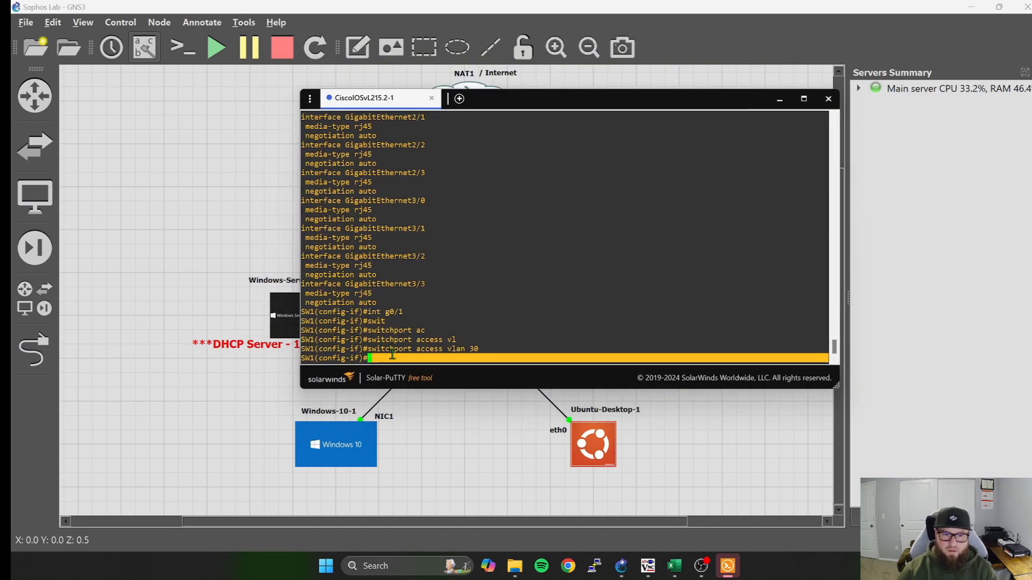
pyautogui.write('int g')
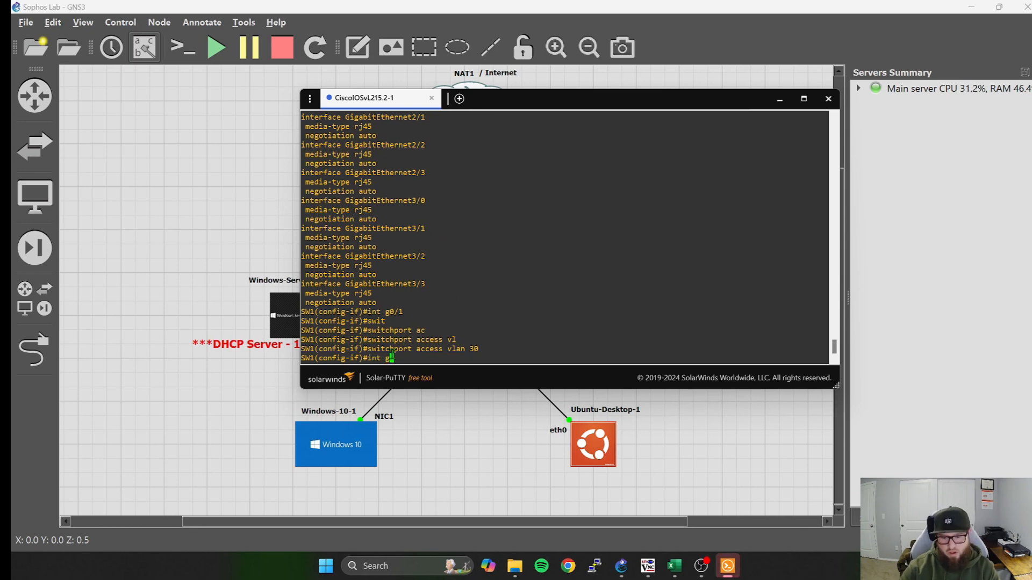
pyautogui.write('0/0')
pyautogui.press('Return')
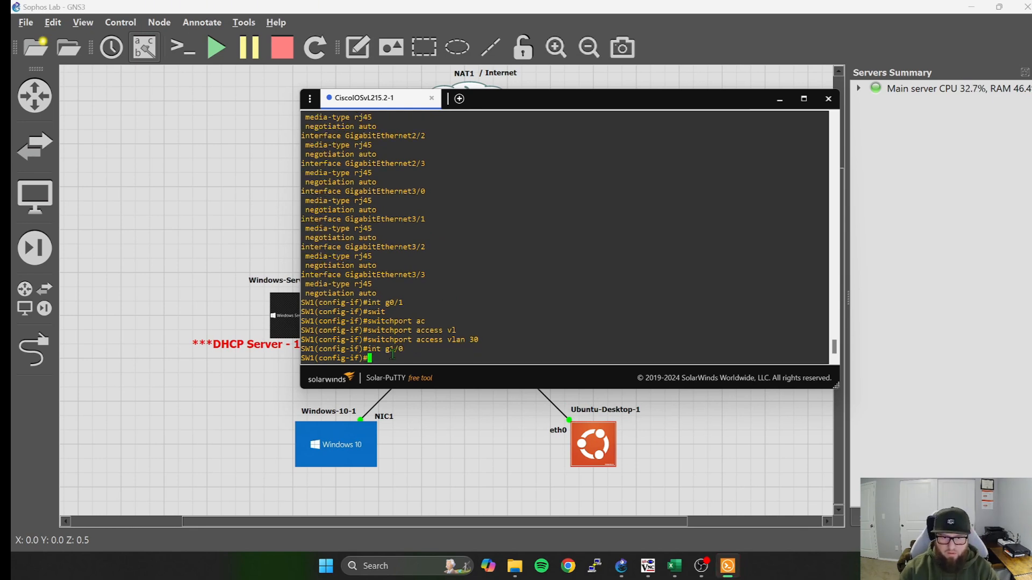
# Assign the g1/0 switchport to access VLAN 30.
pyautogui.write('swit')
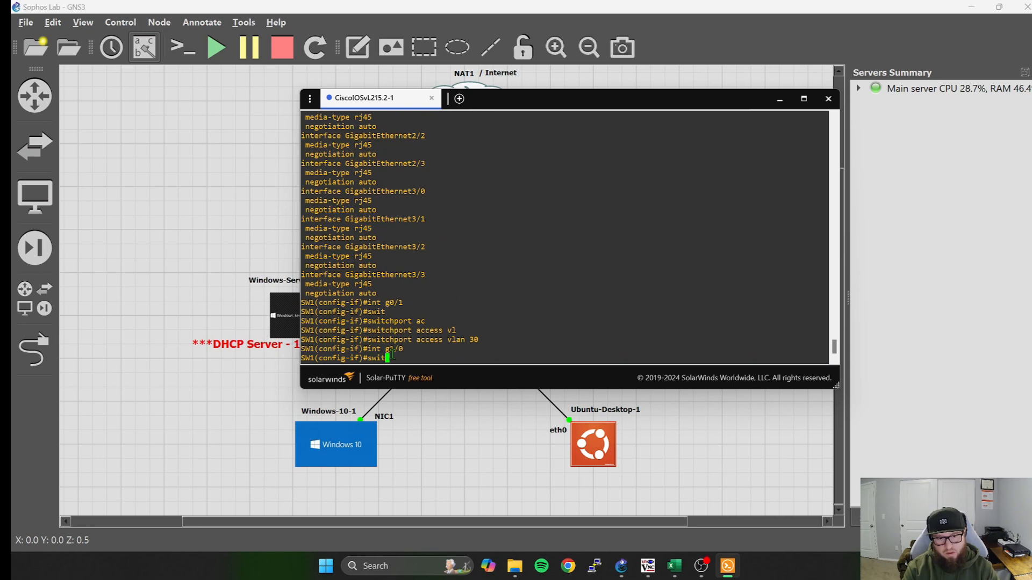
pyautogui.press('Tab')
pyautogui.write('ac')
pyautogui.press('Tab')
pyautogui.write('vl')
pyautogui.press('Tab')
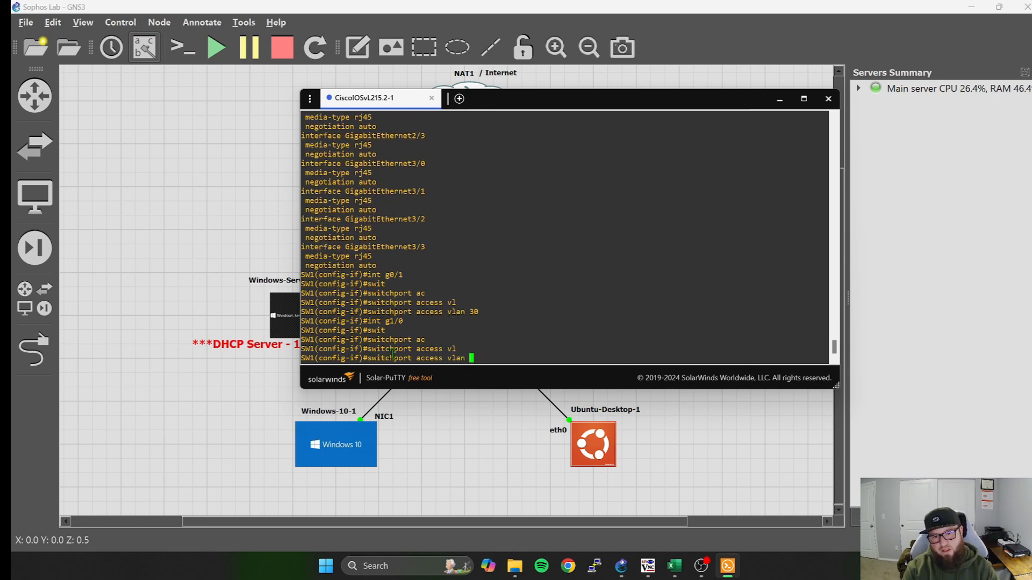
pyautogui.write('30')
pyautogui.press('Return')
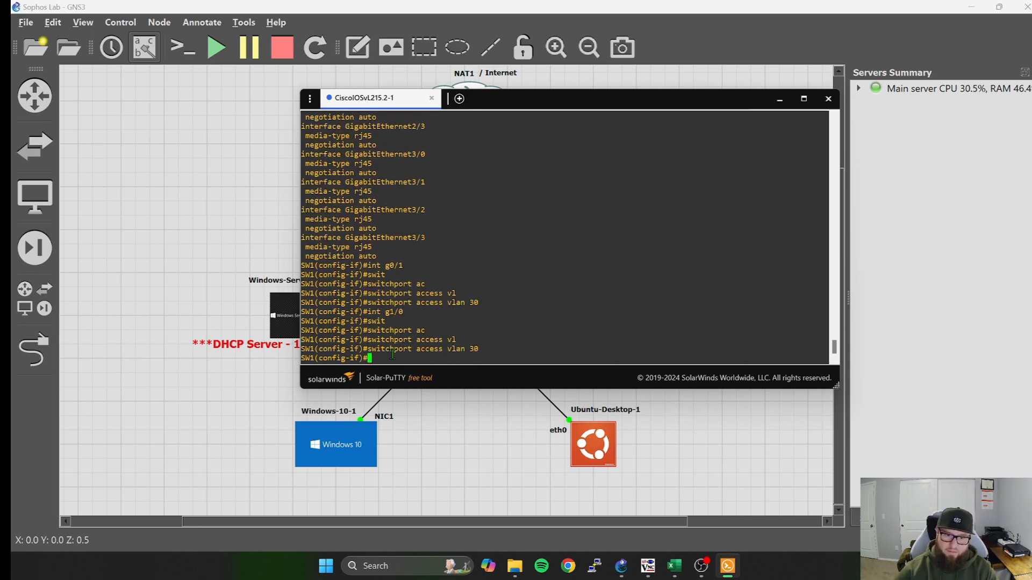
# Check the switch port of Windows-Server-2016-3 in the topology and enter interface configuration mode for g0/3.
pyautogui.moveTo(679, 98); pyautogui.dragTo(425, 102)
pyautogui.scroll(5, 585, 177)
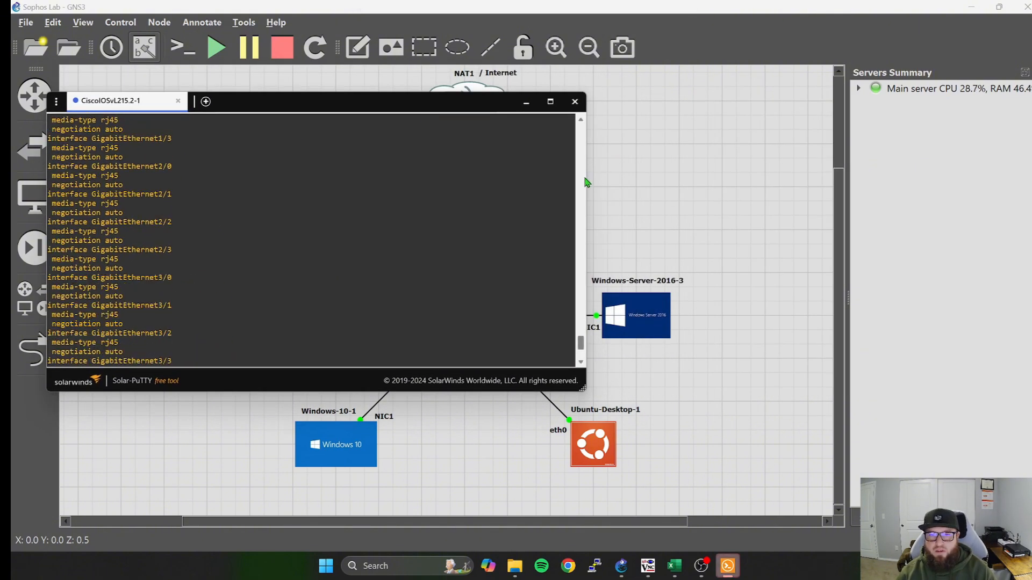
pyautogui.moveTo(493, 102); pyautogui.dragTo(297, 207)
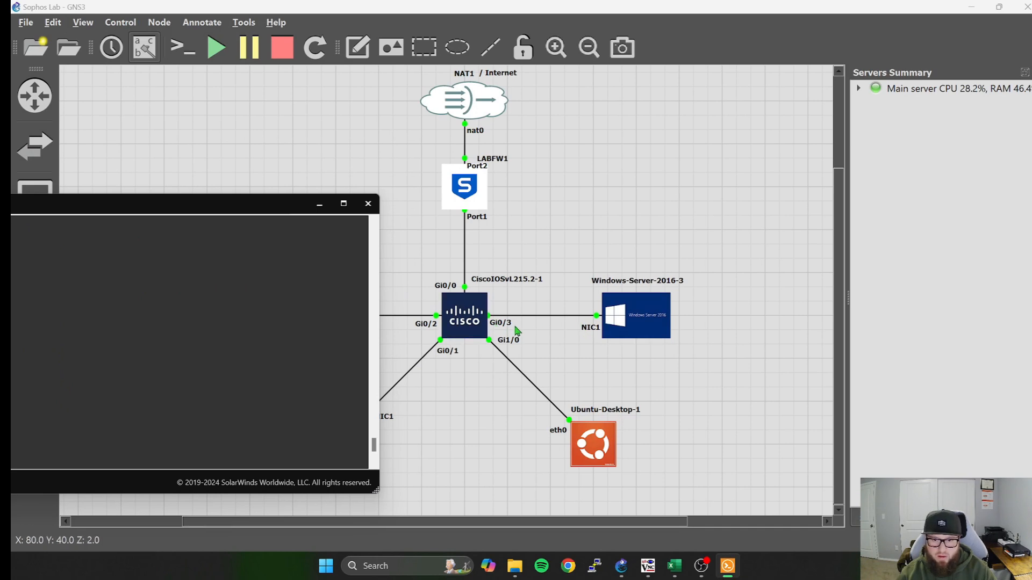
pyautogui.moveTo(236, 206); pyautogui.dragTo(755, 118)
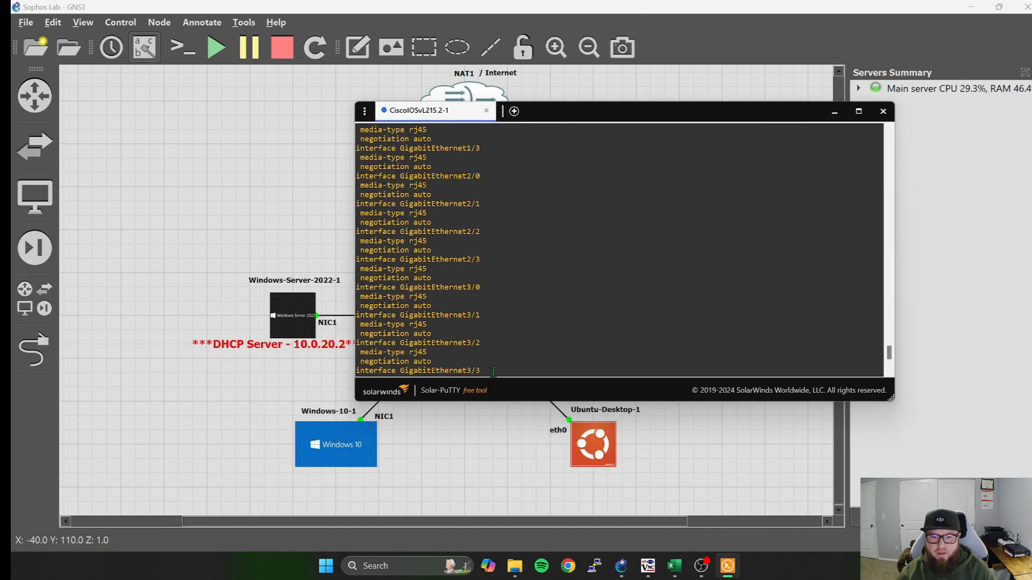
pyautogui.press('Return')
pyautogui.press('Return')
pyautogui.press('Return')
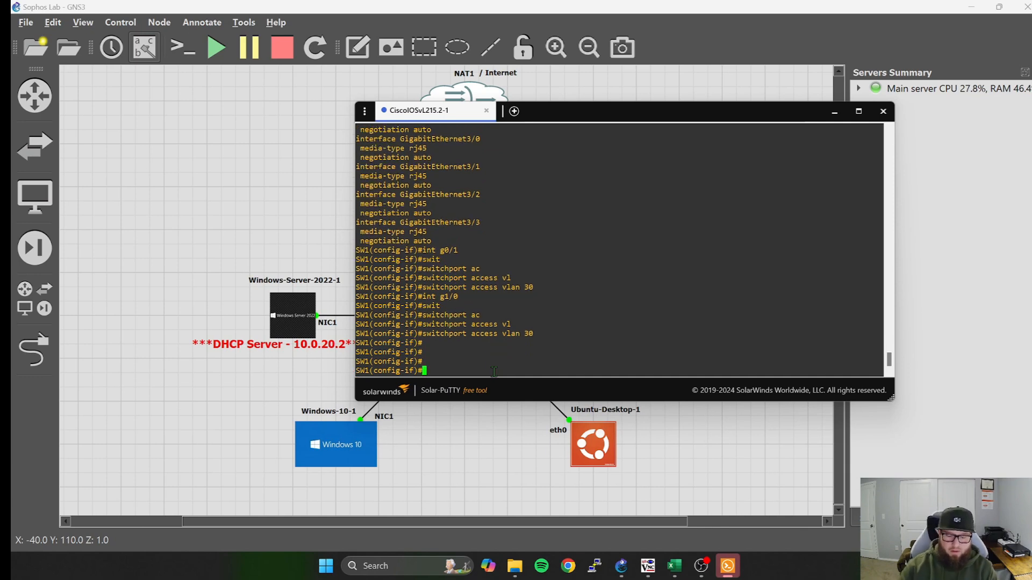
pyautogui.write('int g')
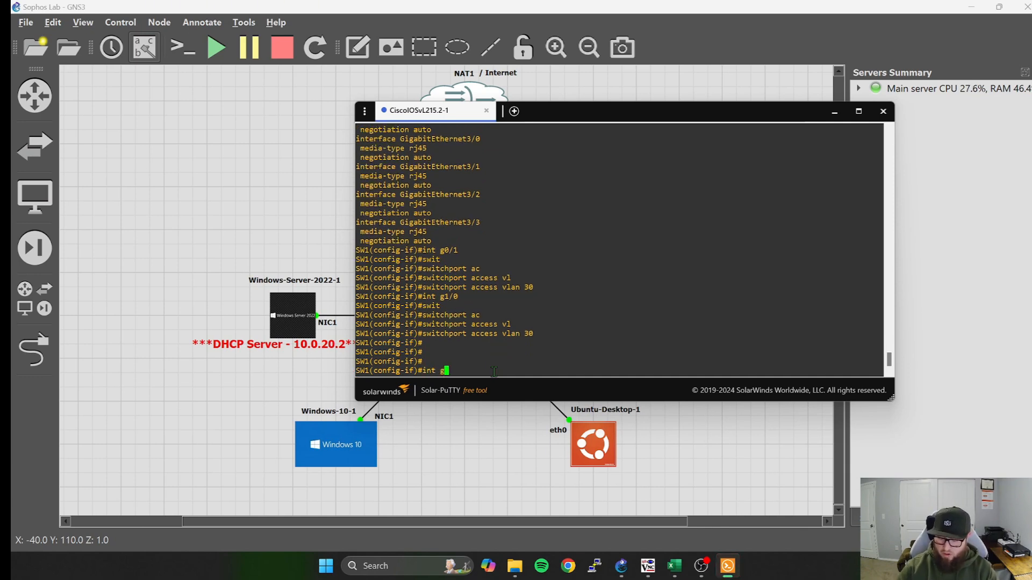
pyautogui.write('0/3')
pyautogui.press('Return')
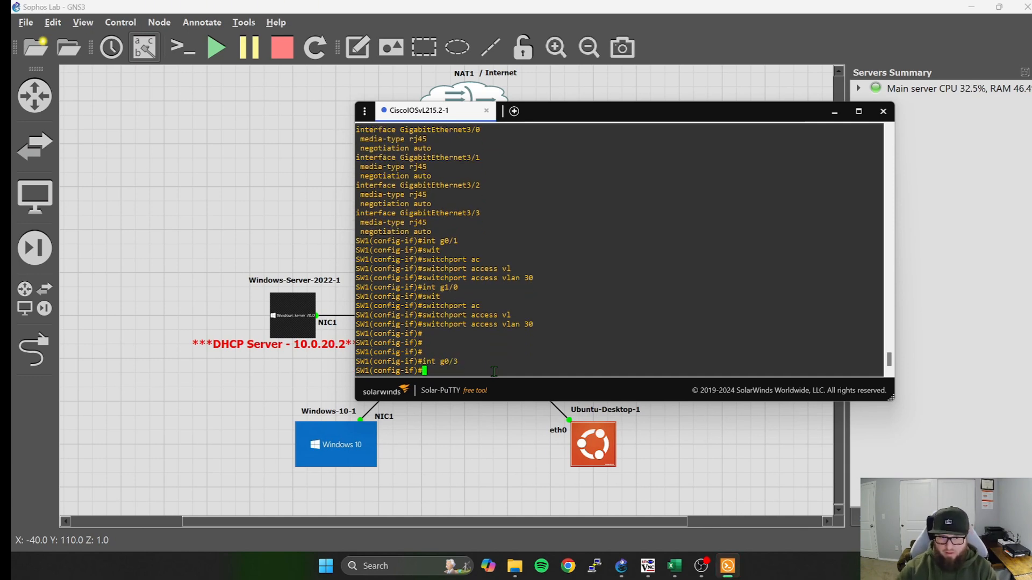
# Assign the g0/3 switchport to access VLAN 10.
pyautogui.write('swit')
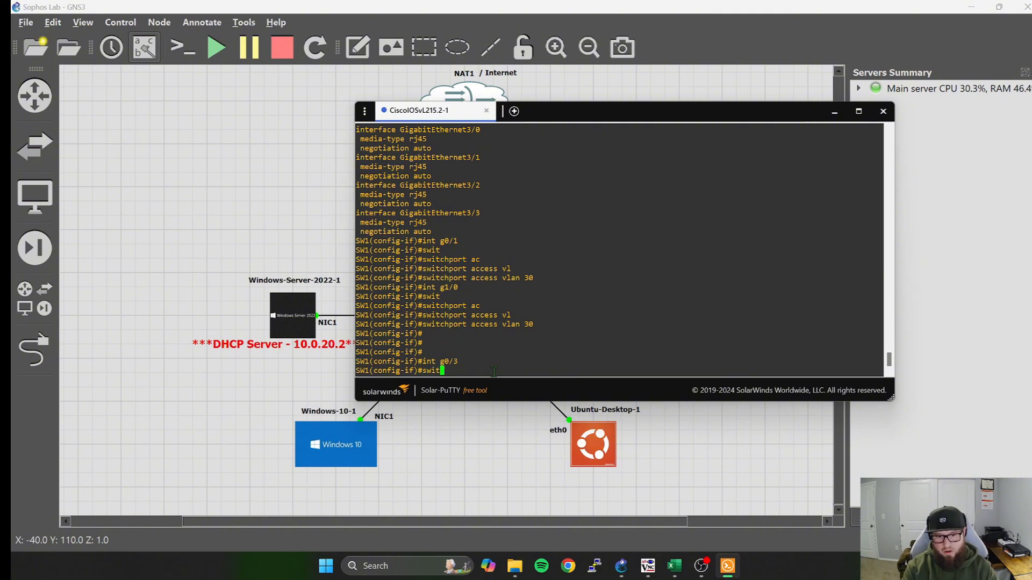
pyautogui.press('Tab')
pyautogui.write('a')
pyautogui.write('c')
pyautogui.press('Tab')
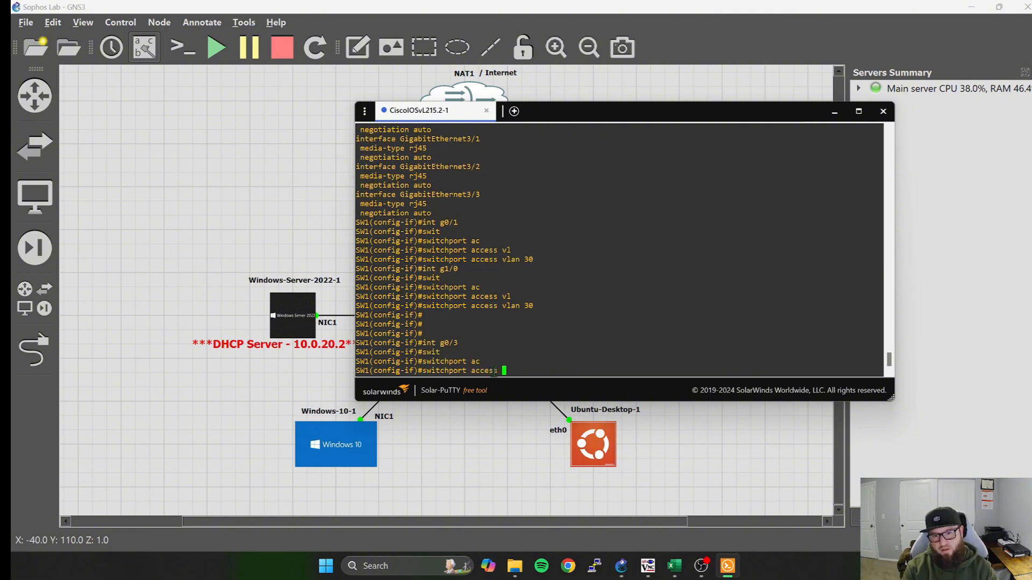
pyautogui.write('vl')
pyautogui.press('Tab')
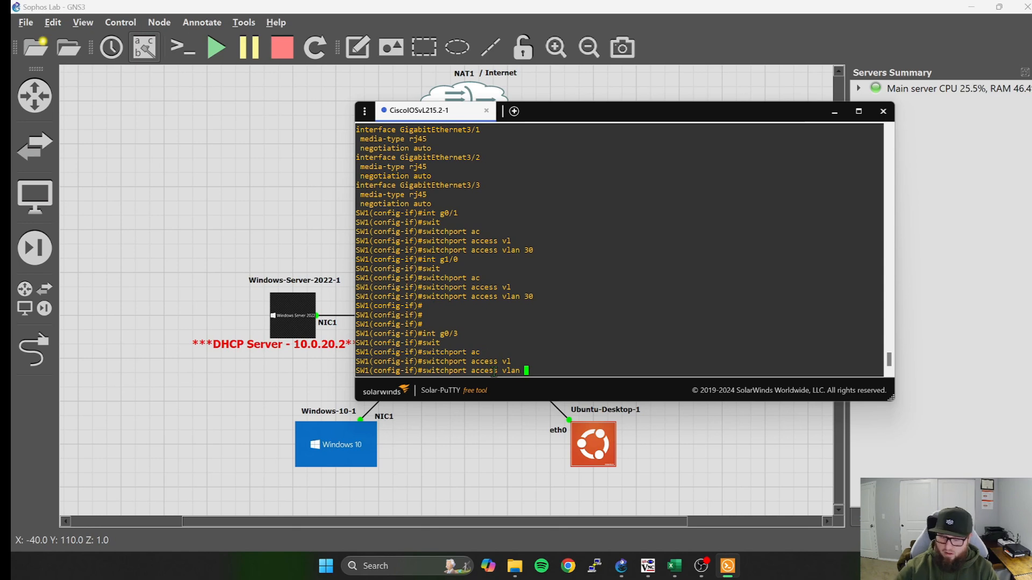
pyautogui.press('Return')
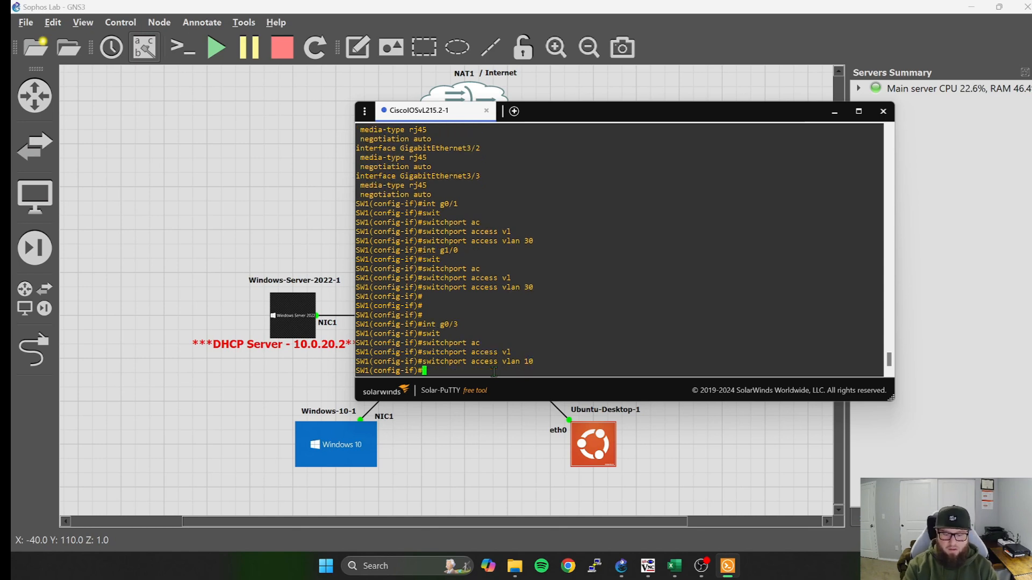
# Exit back to privileged EXEC mode and save the switch configuration with wr.
pyautogui.write('exit')
pyautogui.press('Return')
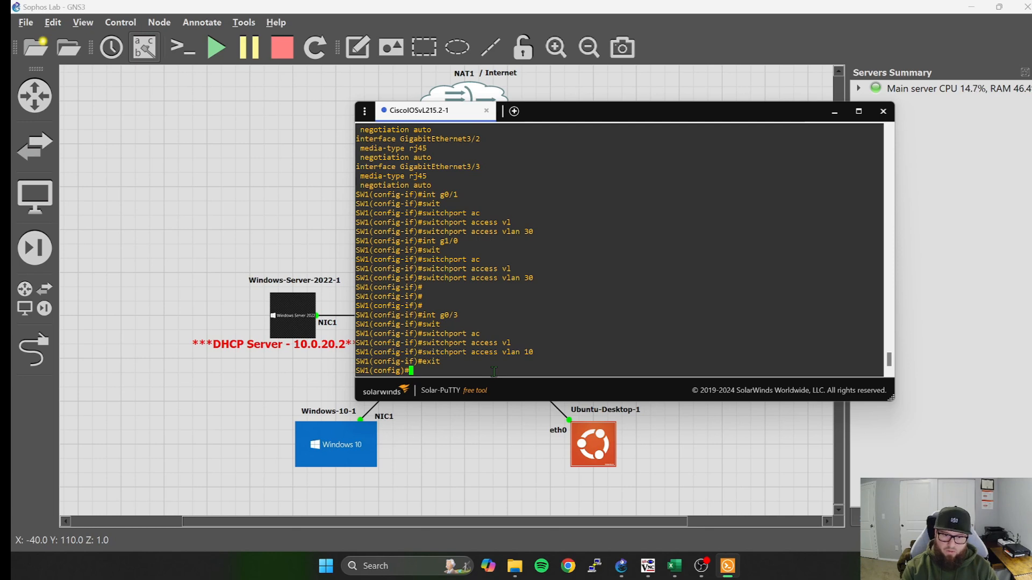
pyautogui.write('exit')
pyautogui.press('Return')
pyautogui.write('wr')
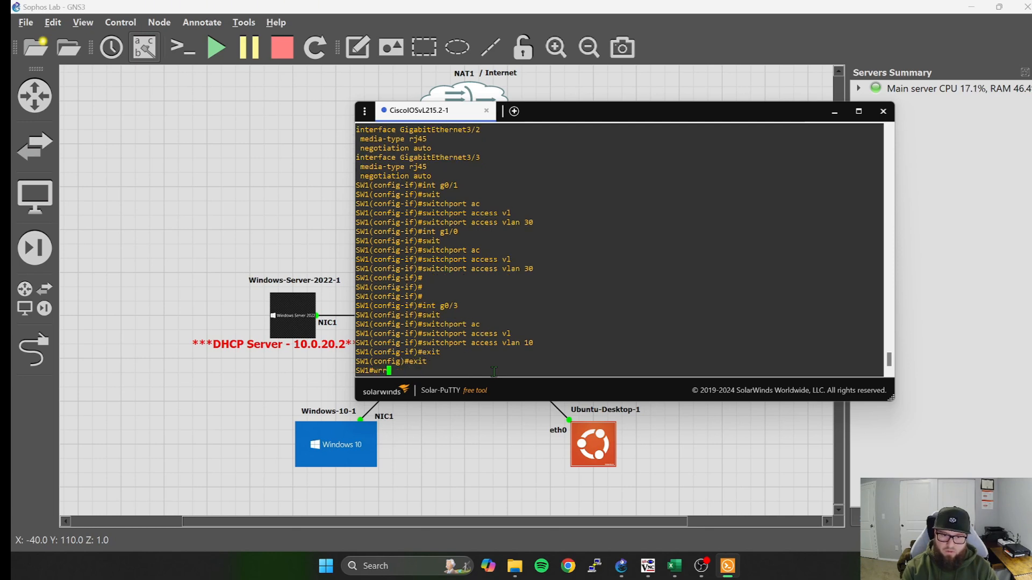
pyautogui.press('Return')
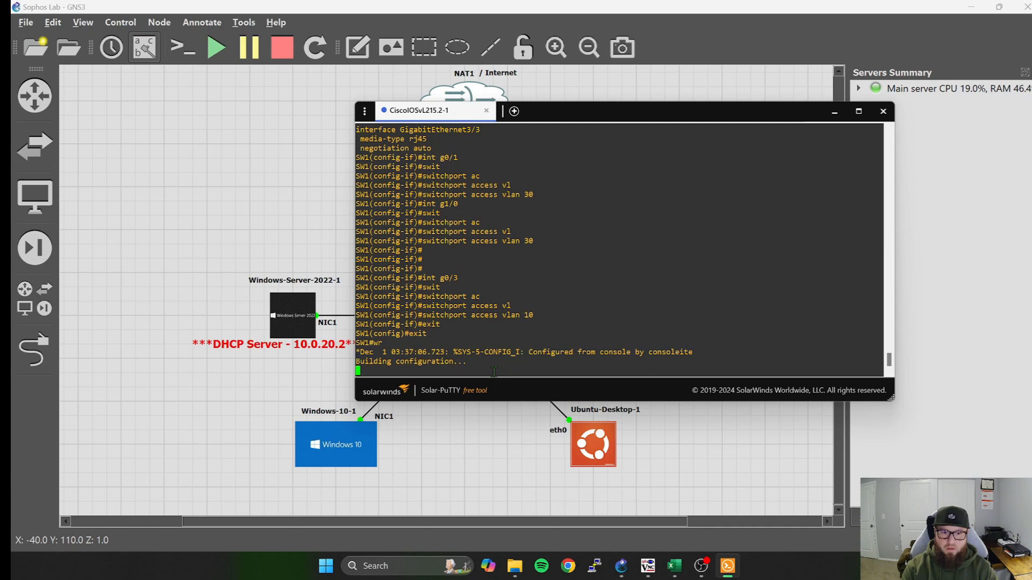
pyautogui.press('Return')
pyautogui.press('Return')
pyautogui.press('Return')
pyautogui.press('Return')
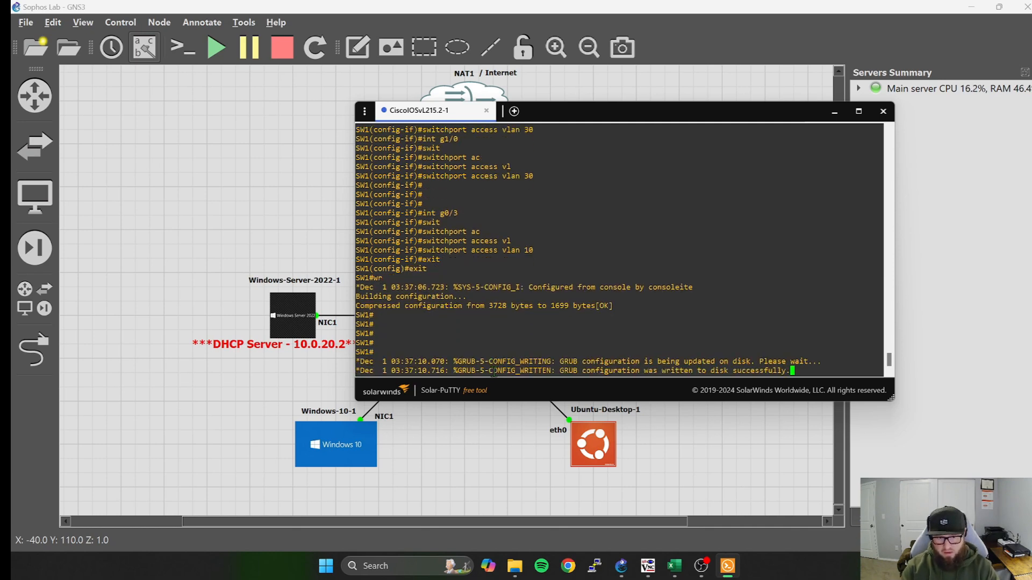
pyautogui.press('Return')
pyautogui.press('Return')
pyautogui.press('Return')
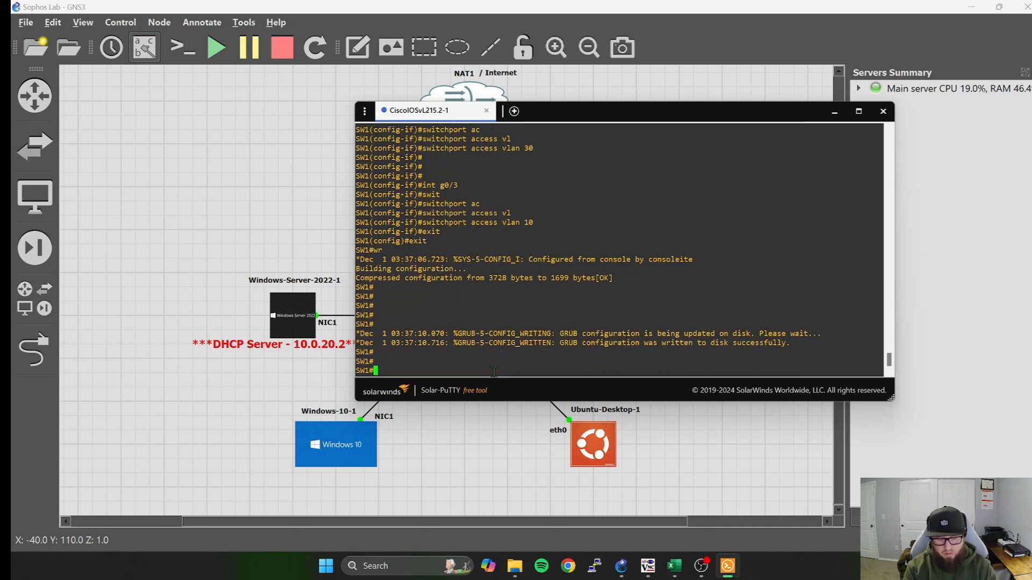
# Show the brief VLAN table on SW1 and examine which ports belong to VLANs 10, 20 and 30.
pyautogui.write('sh vlan ')
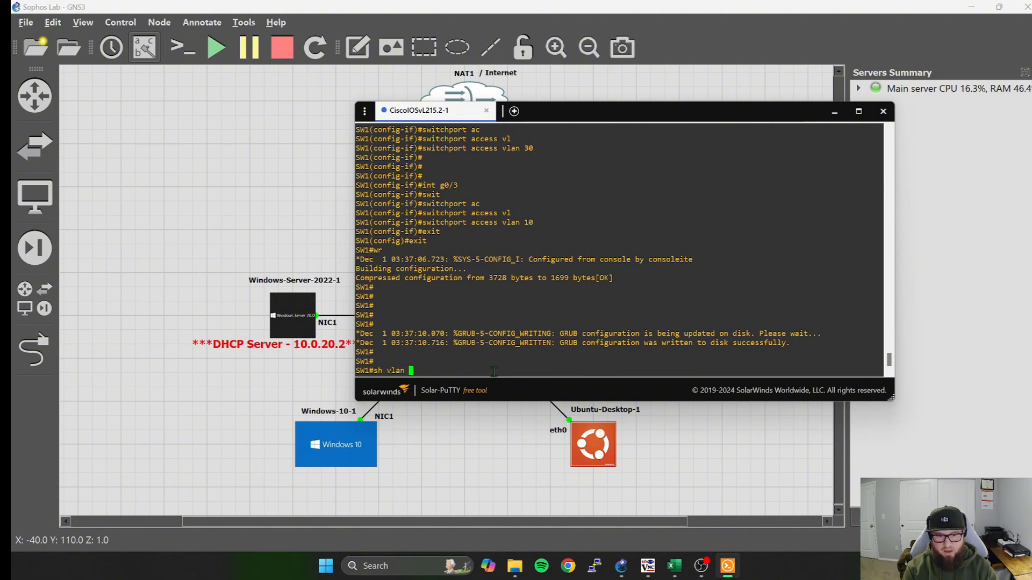
pyautogui.write('br')
pyautogui.press('Return')
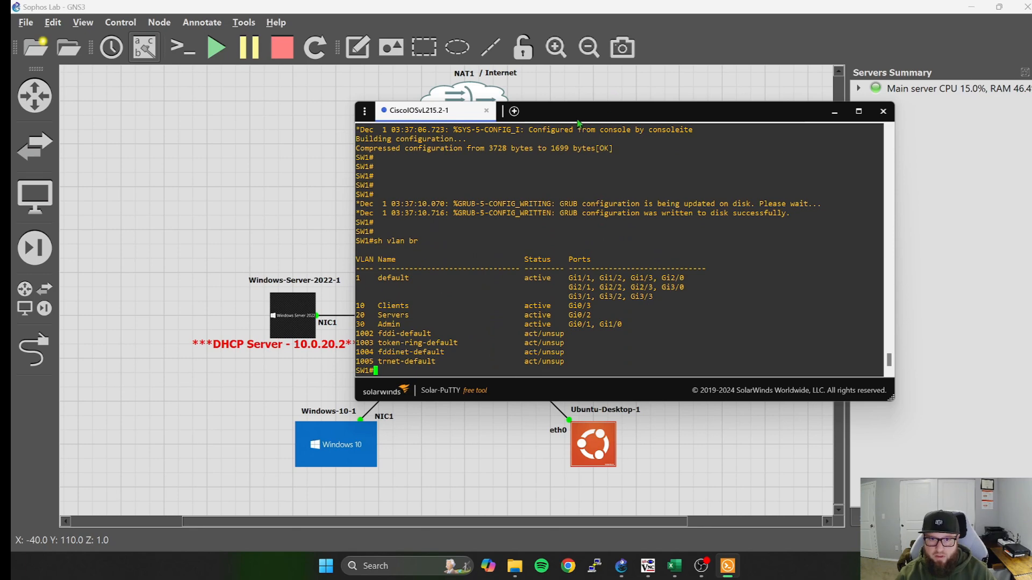
pyautogui.moveTo(645, 111); pyautogui.dragTo(710, 101)
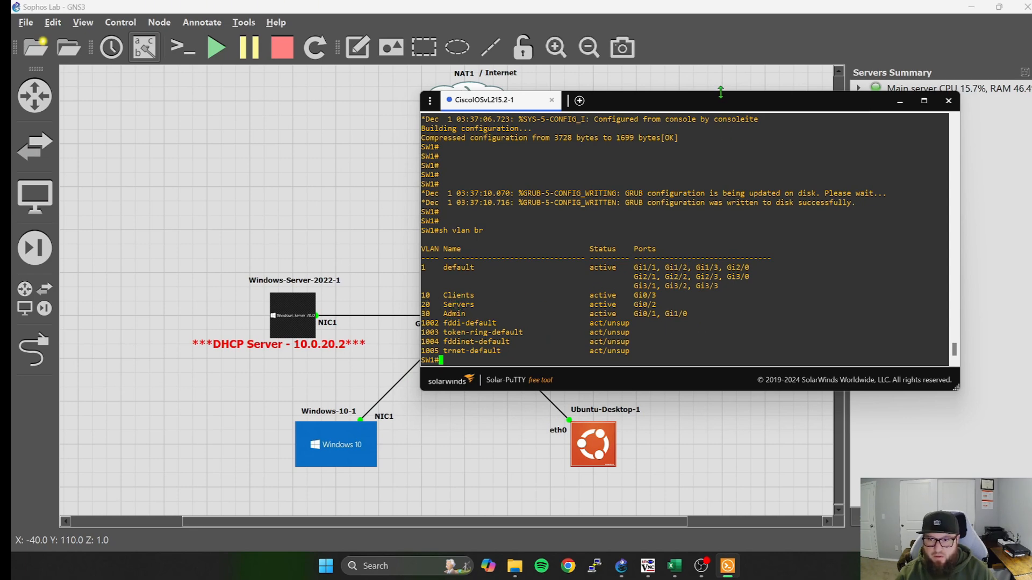
# Compare the VLAN port assignments listed on SW1 with the device links in the topology, and minimize the switch console.
pyautogui.moveTo(715, 109); pyautogui.dragTo(274, 99)
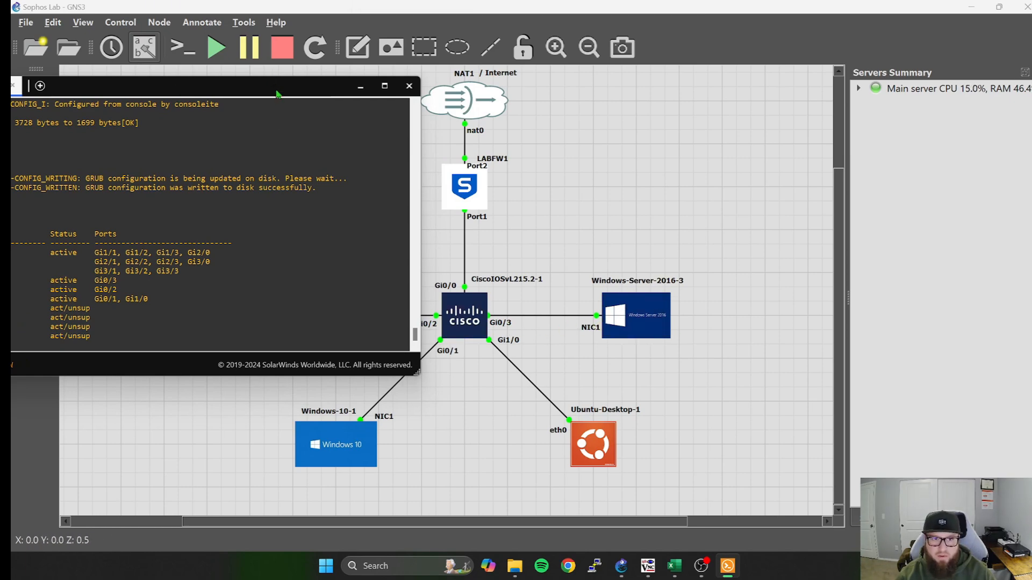
pyautogui.moveTo(276, 98); pyautogui.dragTo(377, 61)
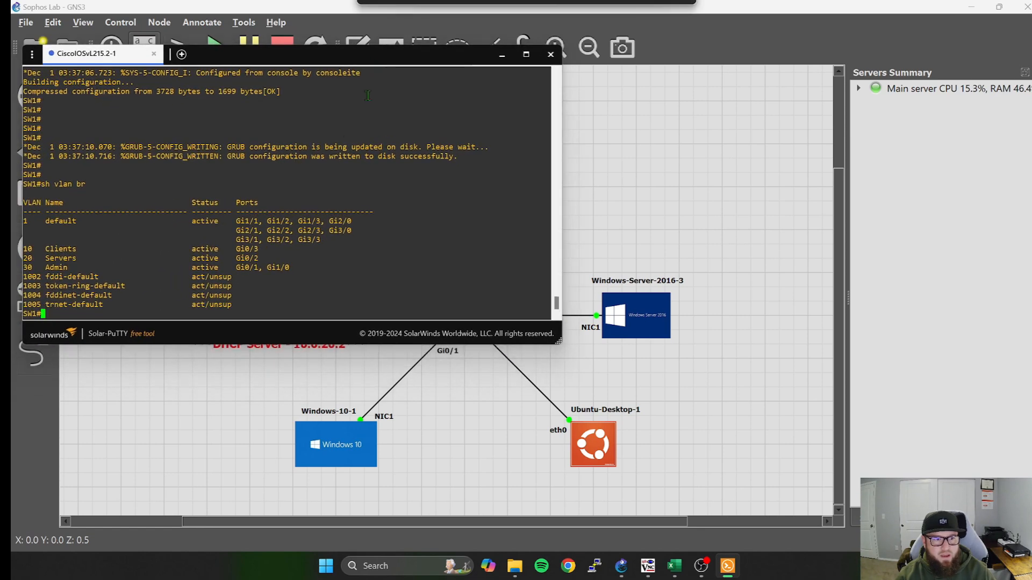
pyautogui.write('h')
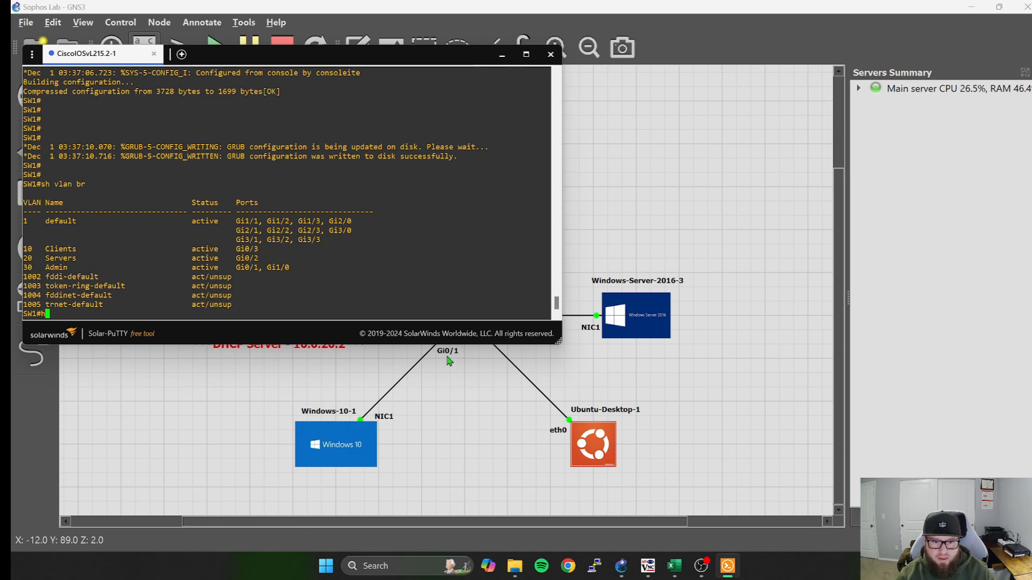
pyautogui.moveTo(375, 63); pyautogui.dragTo(877, 42)
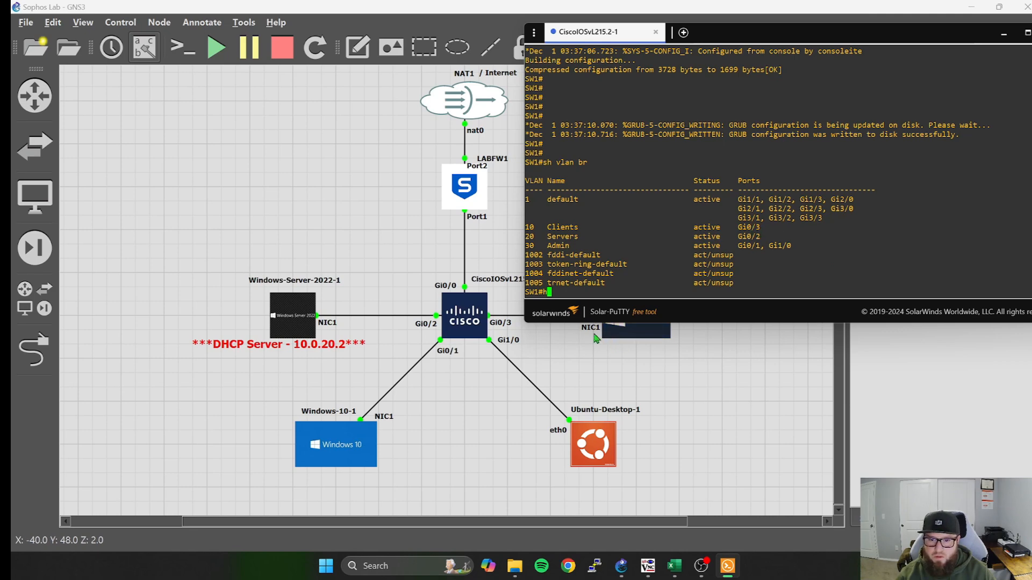
pyautogui.moveTo(822, 41); pyautogui.dragTo(543, 55)
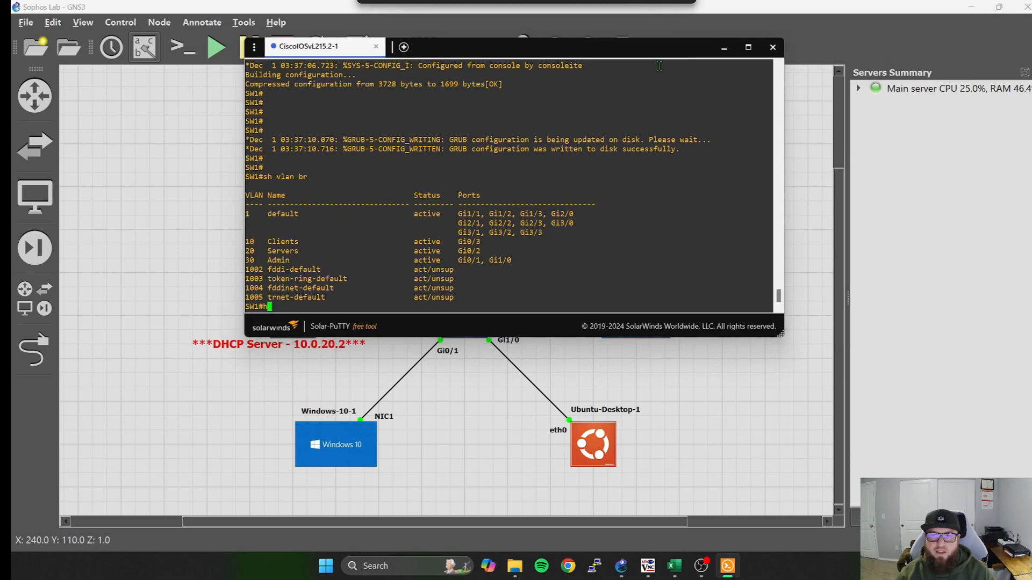
pyautogui.click(725, 49)
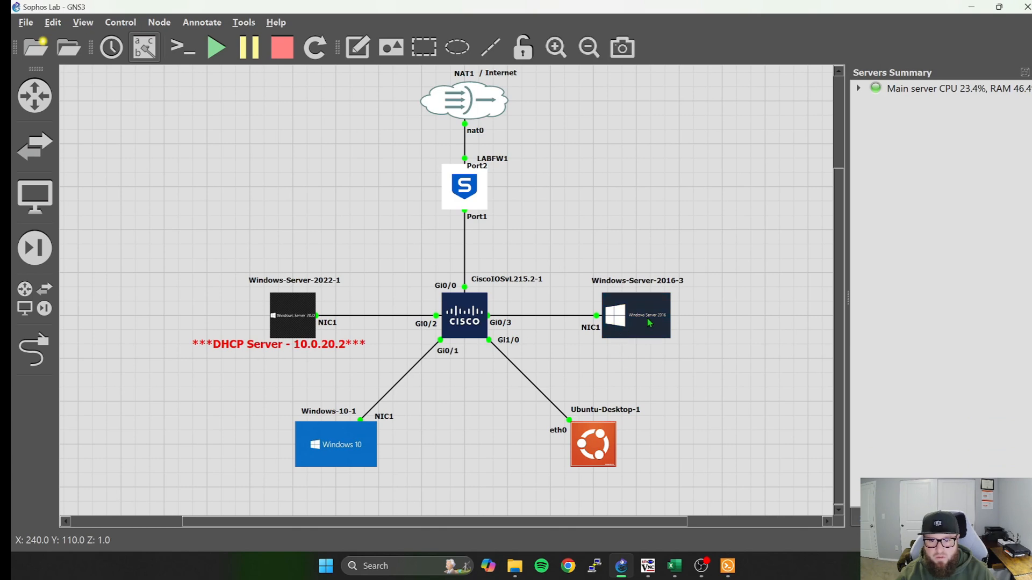
# Open the Windows-Server-2016-3 console, sign in as Administrator with the account password, and dismiss the Shutdown Event Tracker.
pyautogui.moveTo(642, 323)
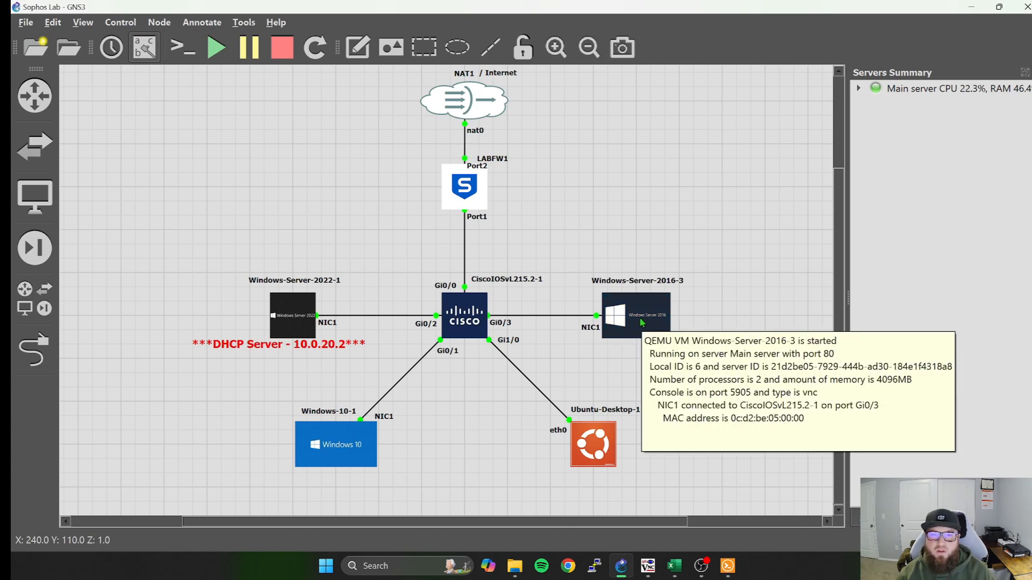
pyautogui.doubleClick(648, 319)
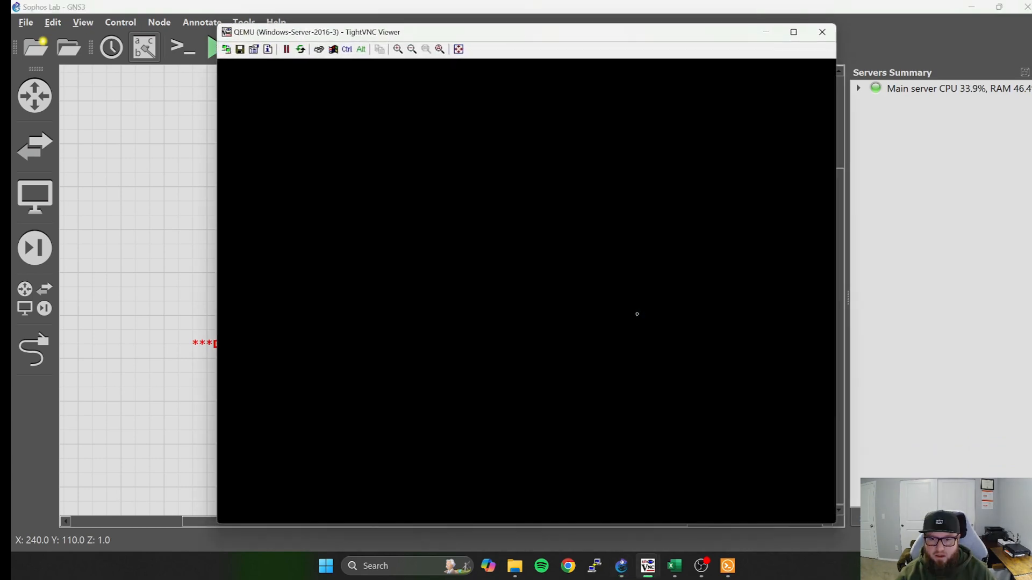
pyautogui.moveTo(550, 41); pyautogui.dragTo(560, 19)
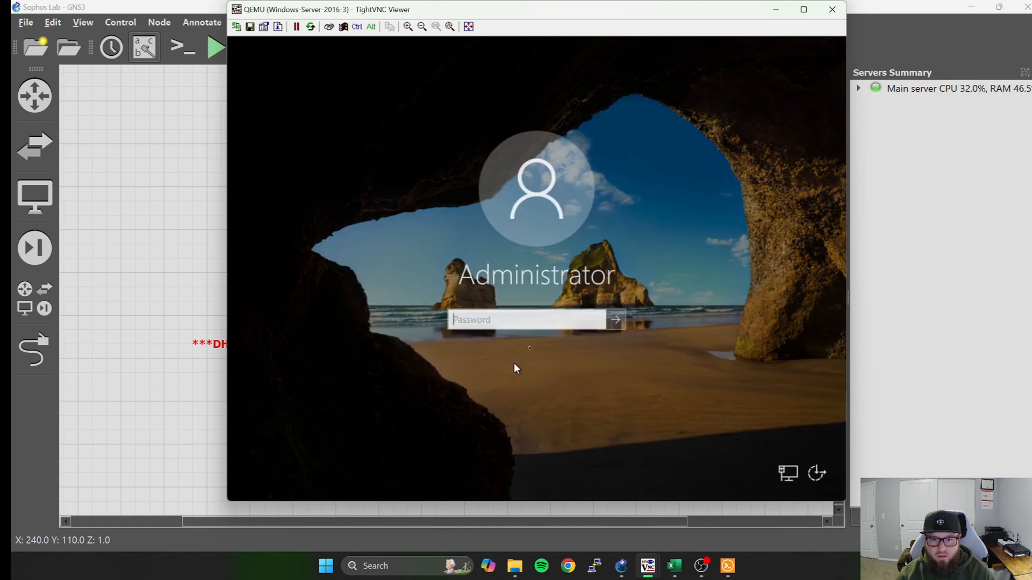
pyautogui.write('••••••••••')
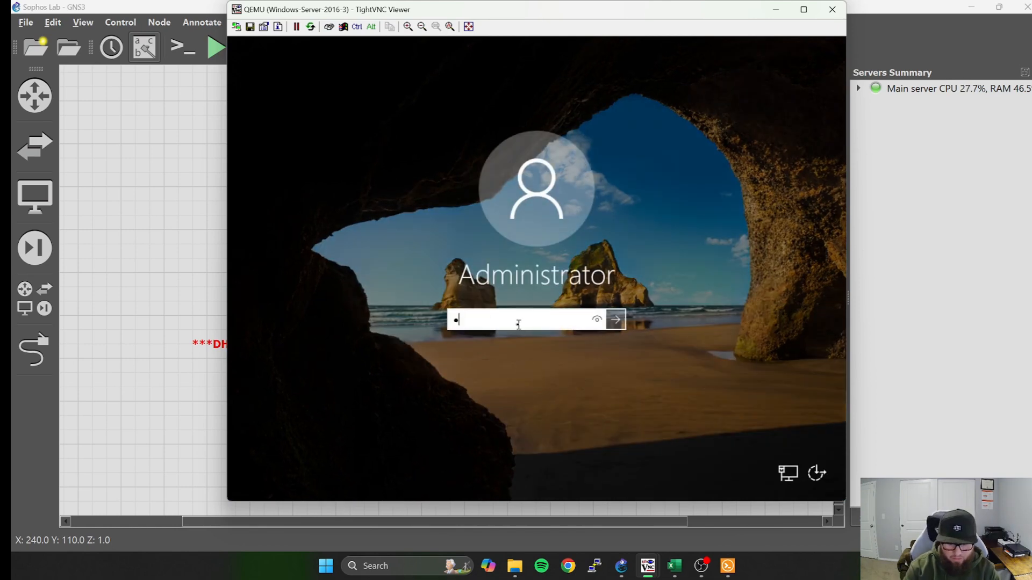
pyautogui.write('•••')
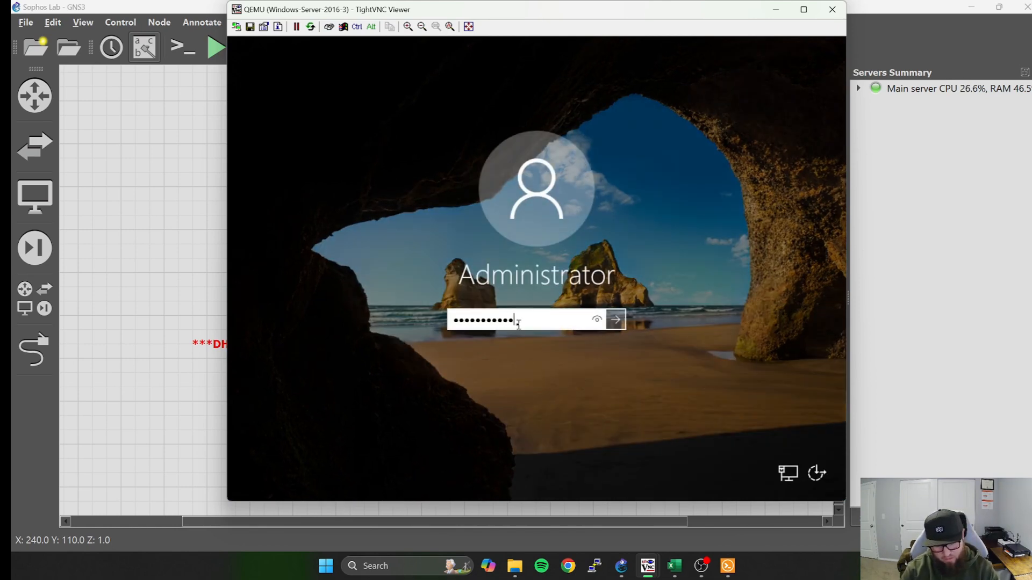
pyautogui.press('Return')
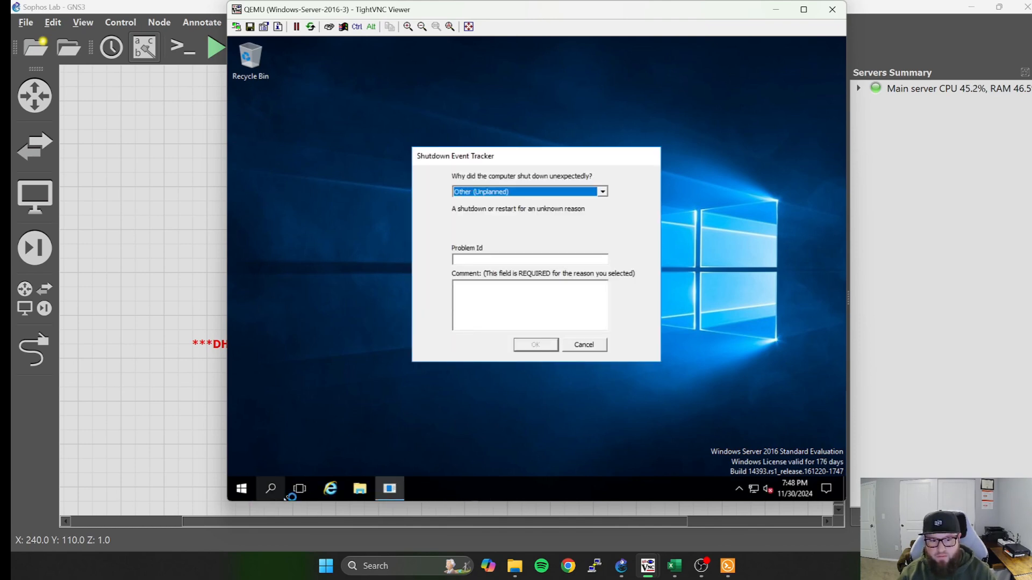
pyautogui.click(596, 345)
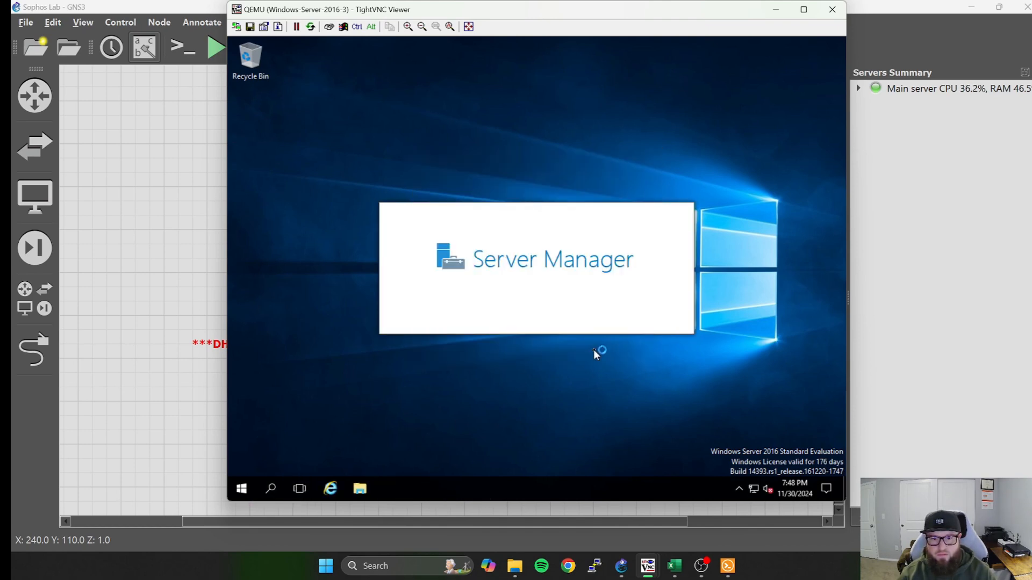
# Search for cmd on Windows-Server-2016-3 and open the Command Prompt.
pyautogui.click(270, 489)
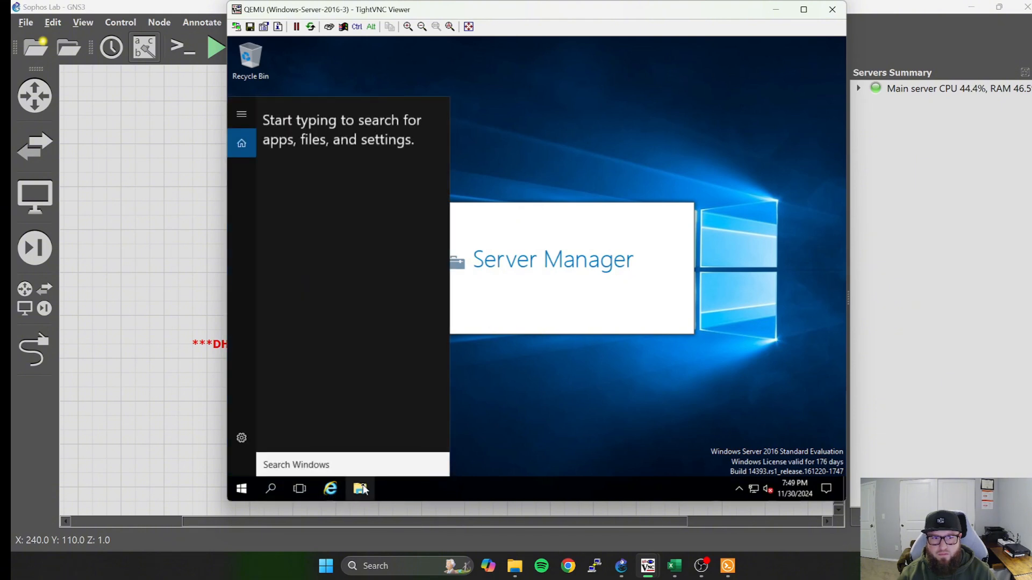
pyautogui.write('c')
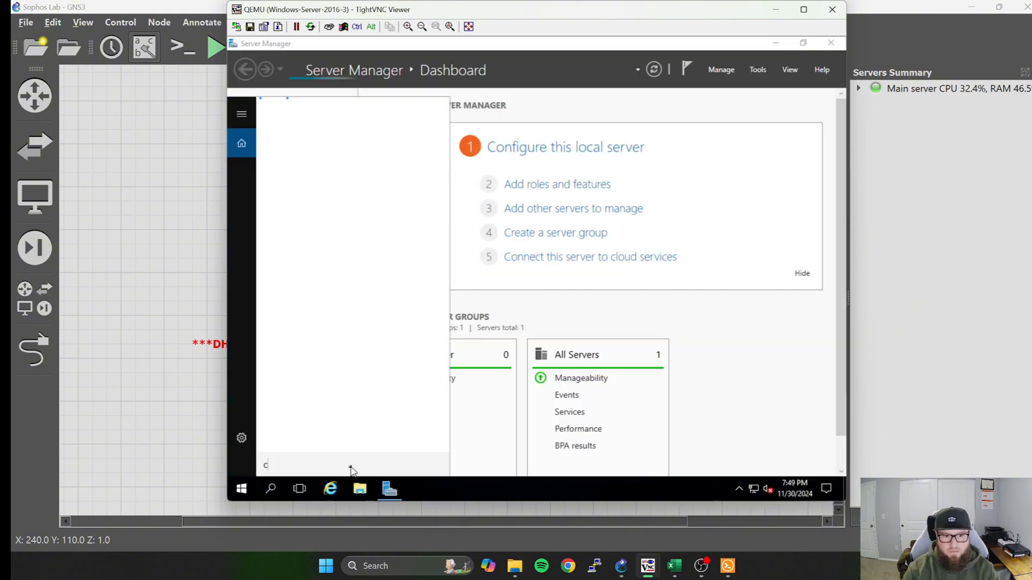
pyautogui.write('md')
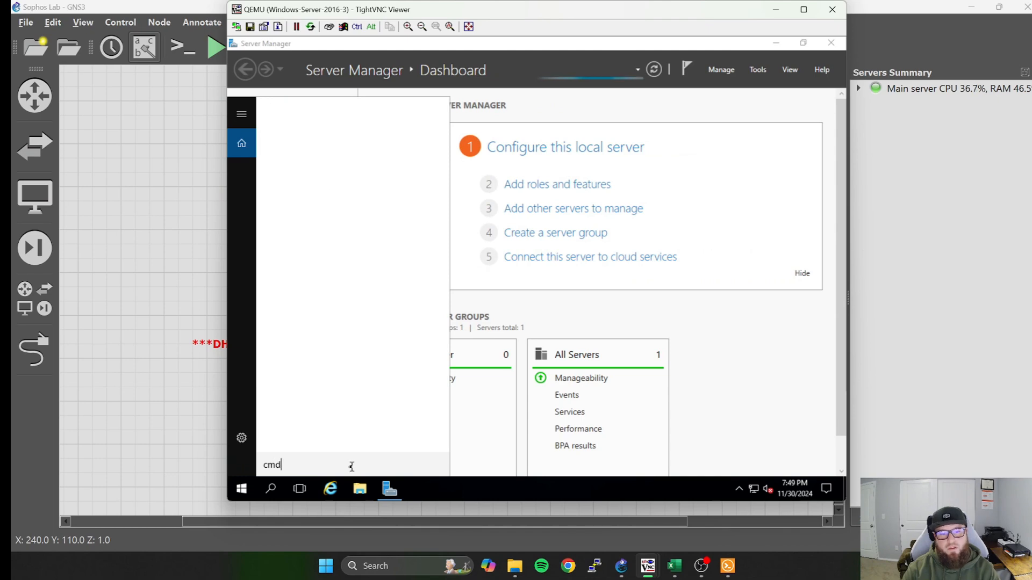
pyautogui.press('Return')
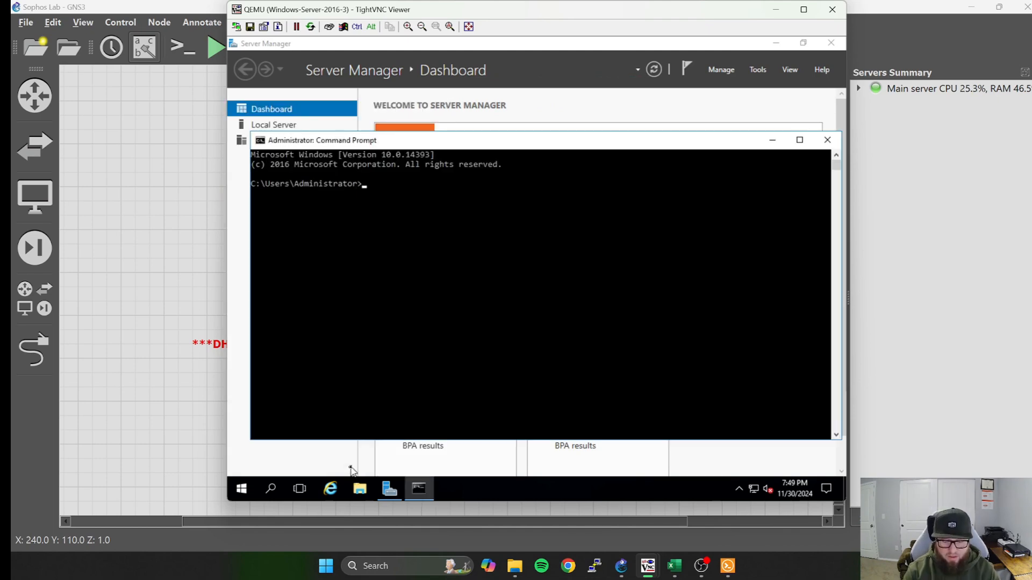
# Run ipconfig to check the Ethernet adapter's current IPv4 settings on Windows-Server-2016-3.
pyautogui.write('ipcoinf')
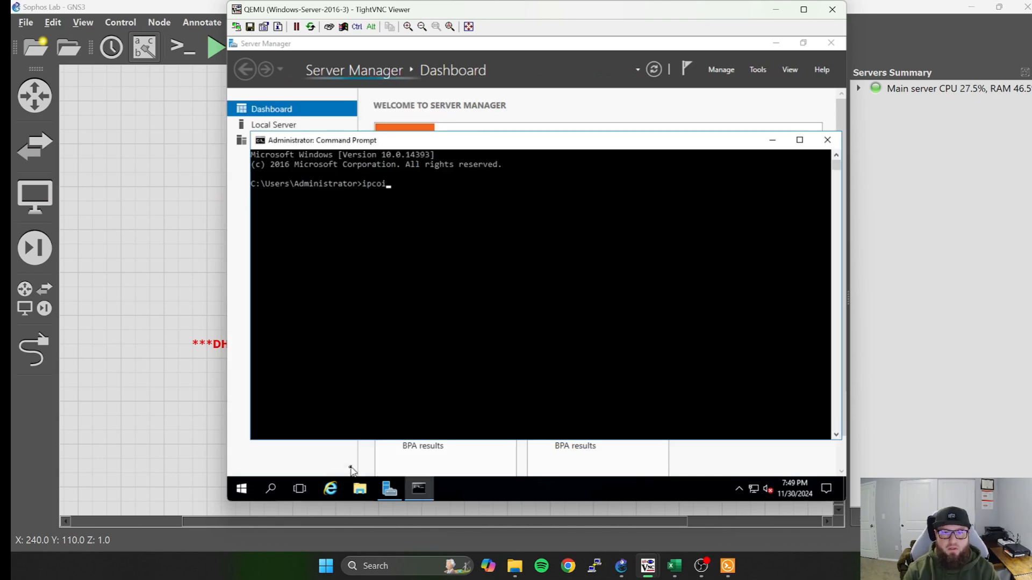
pyautogui.press('BackSpace')
pyautogui.press('BackSpace')
pyautogui.press('BackSpace')
pyautogui.write('nfig')
pyautogui.press('Return')
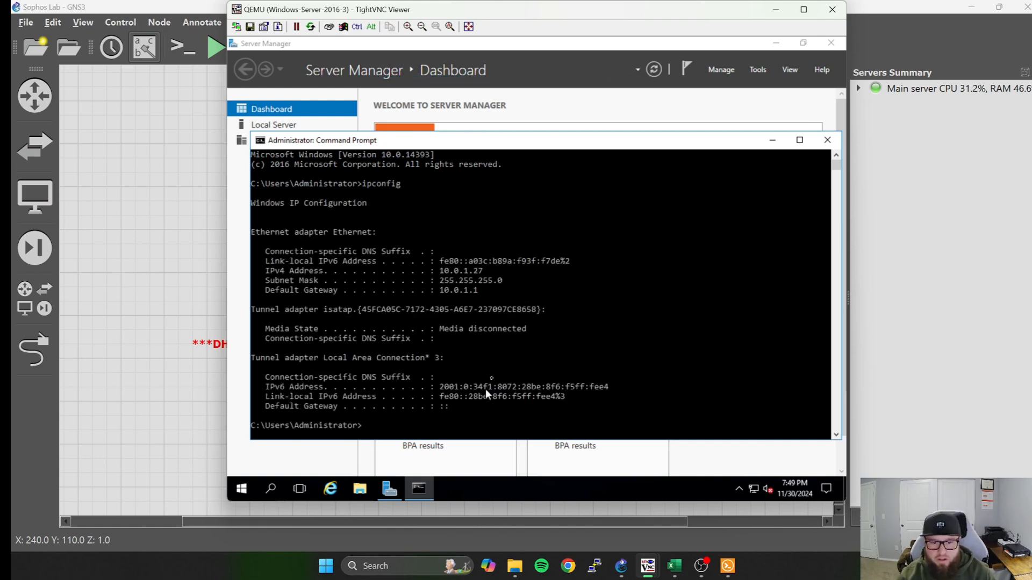
pyautogui.scroll(-1, 441, 408)
# Release the Ethernet adapter's DHCP address with ipconfig /release.
pyautogui.click(368, 396)
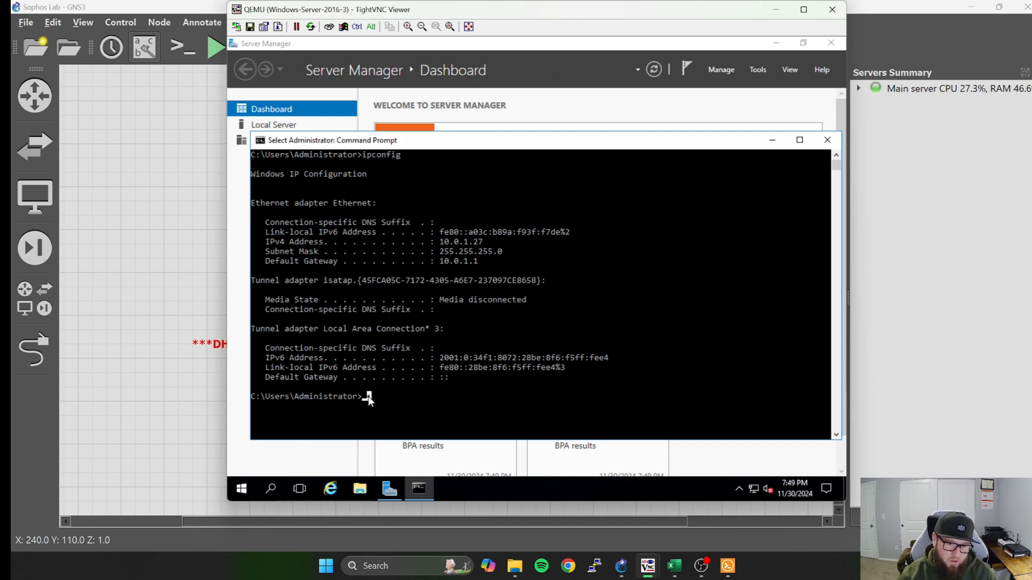
pyautogui.press('Up')
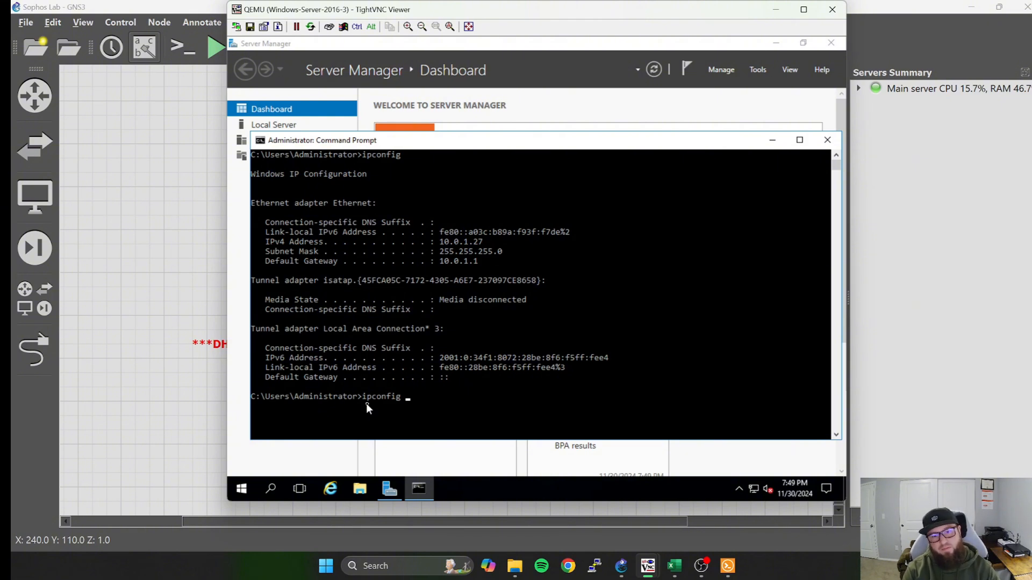
pyautogui.write('/release')
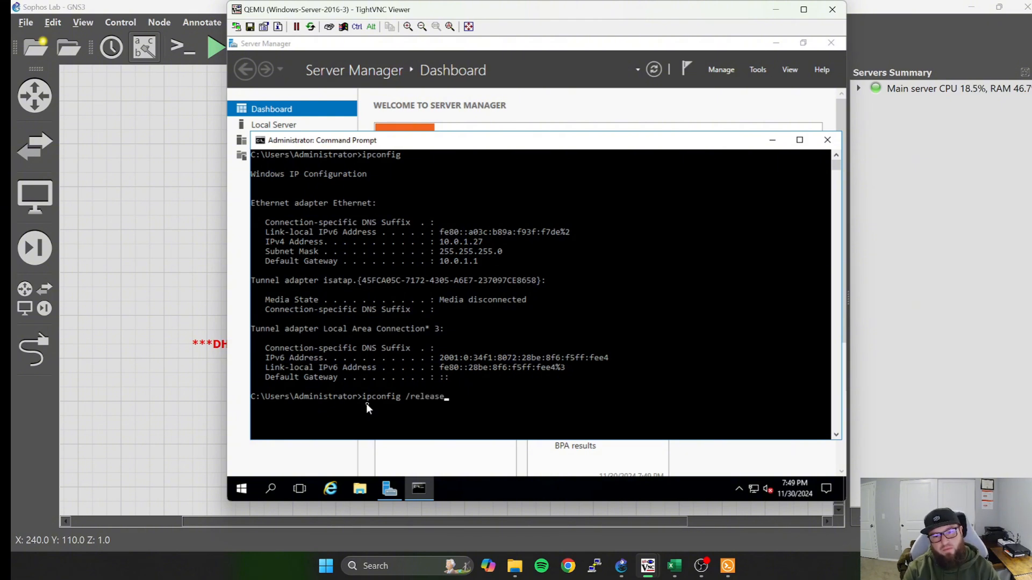
pyautogui.press('Return')
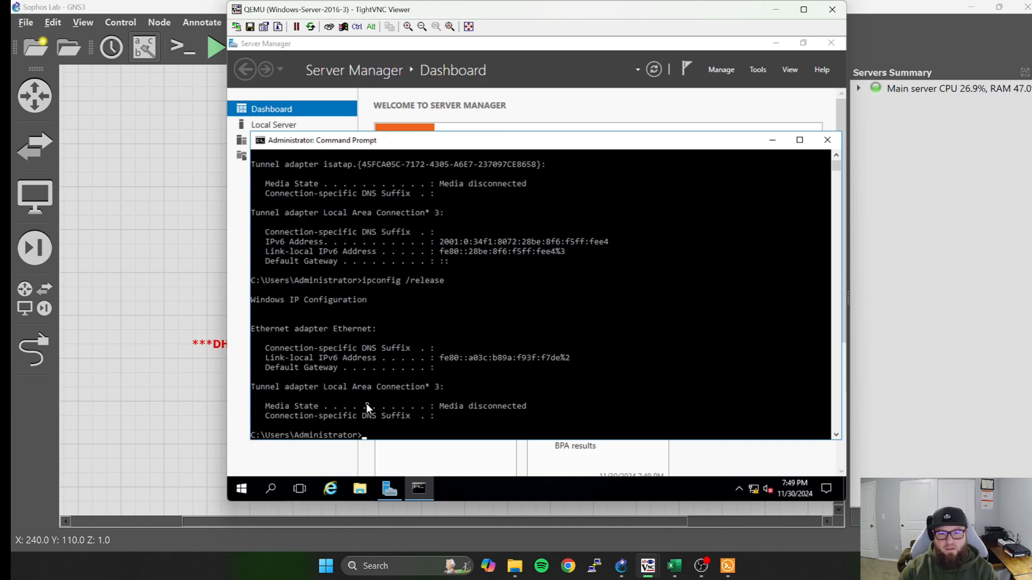
# Request a new DHCP address for the Ethernet adapter with ipconfig /renew.
pyautogui.press('Up')
pyautogui.press('BackSpace')
pyautogui.press('BackSpace')
pyautogui.press('BackSpace')
pyautogui.press('BackSpace')
pyautogui.press('BackSpace')
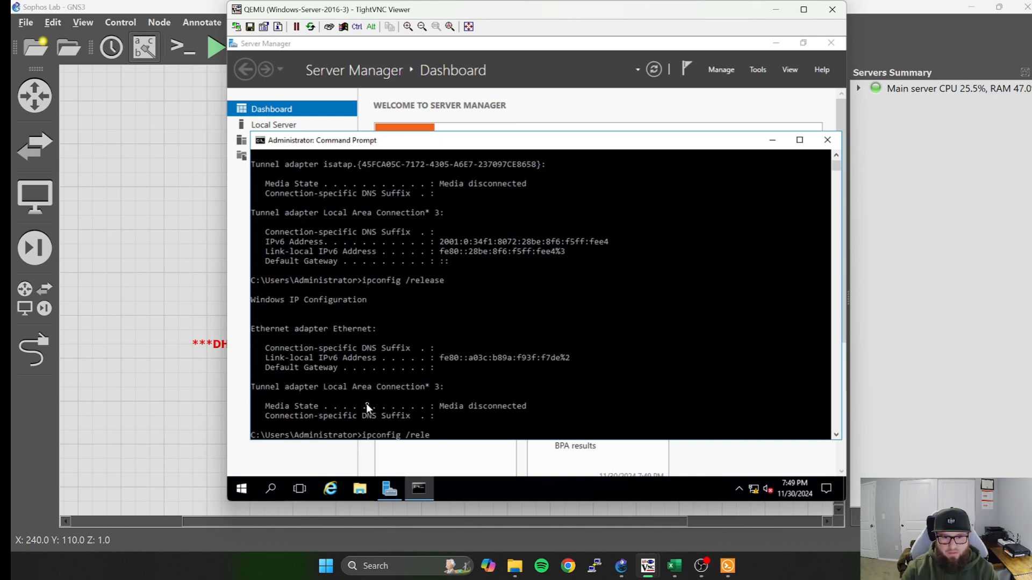
pyautogui.write('new')
pyautogui.press('Return')
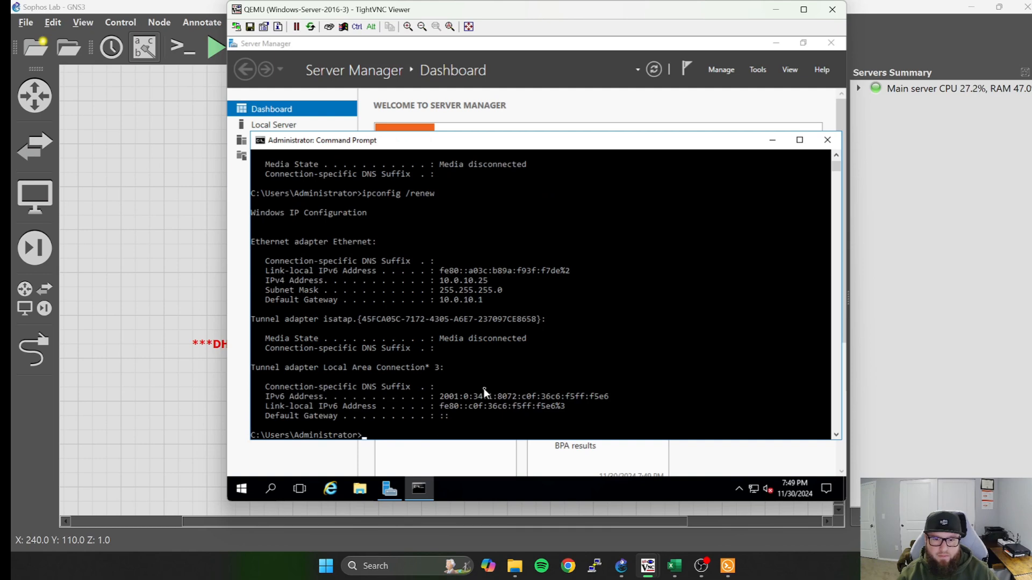
# Compare the adapter's IPv4 address and gateway before and after the renewal, and minimize the Command Prompt and the Windows-Server-2016-3 console.
pyautogui.scroll(-1, 483, 387)
pyautogui.scroll(1, 483, 386)
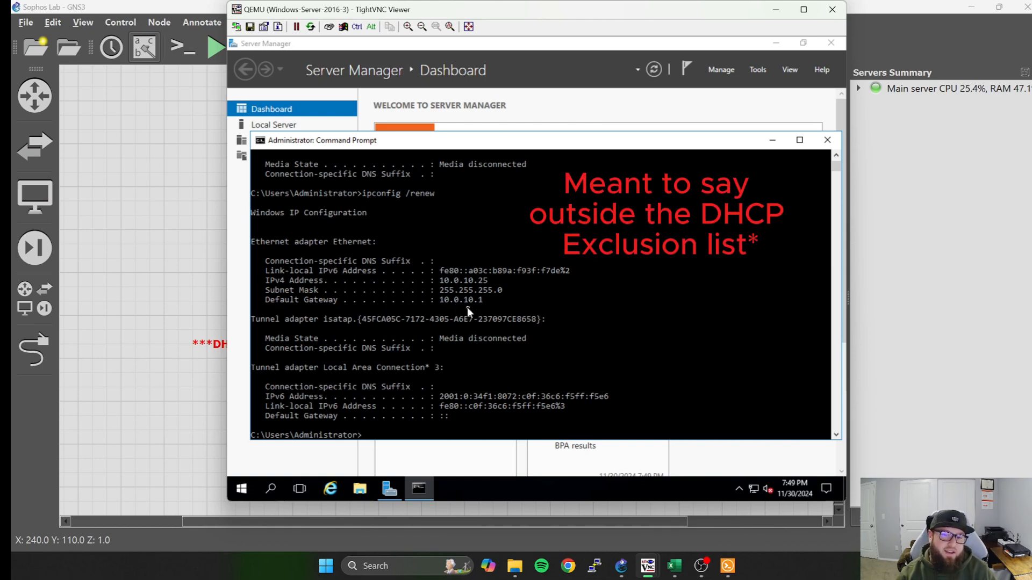
pyautogui.scroll(8, 487, 306)
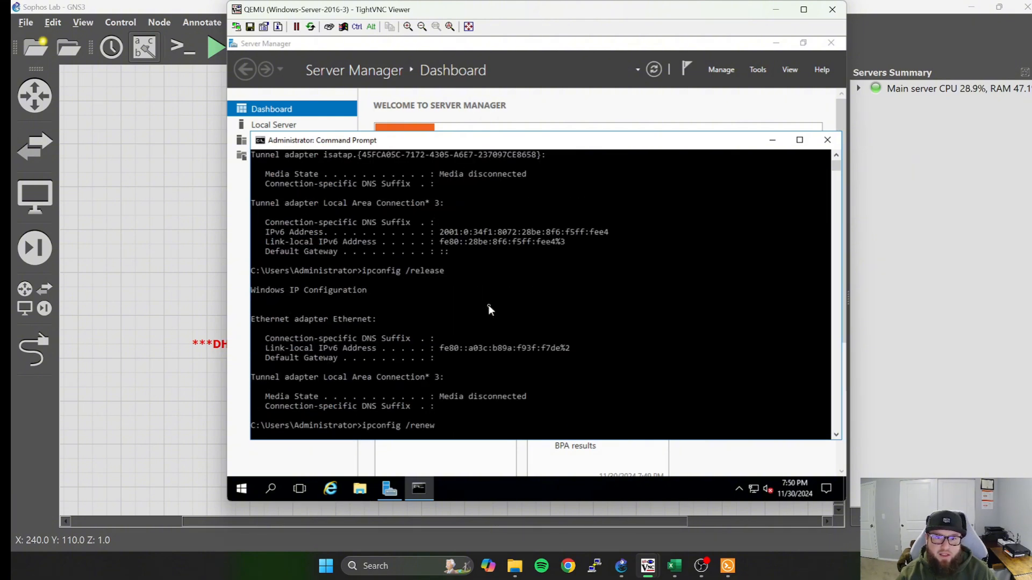
pyautogui.scroll(4, 488, 305)
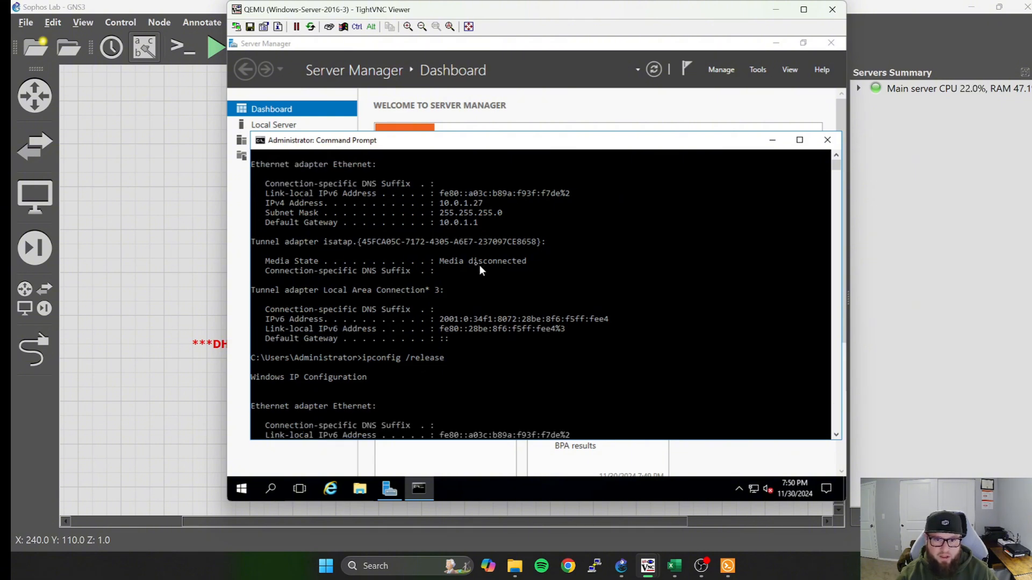
pyautogui.scroll(-11, 461, 248)
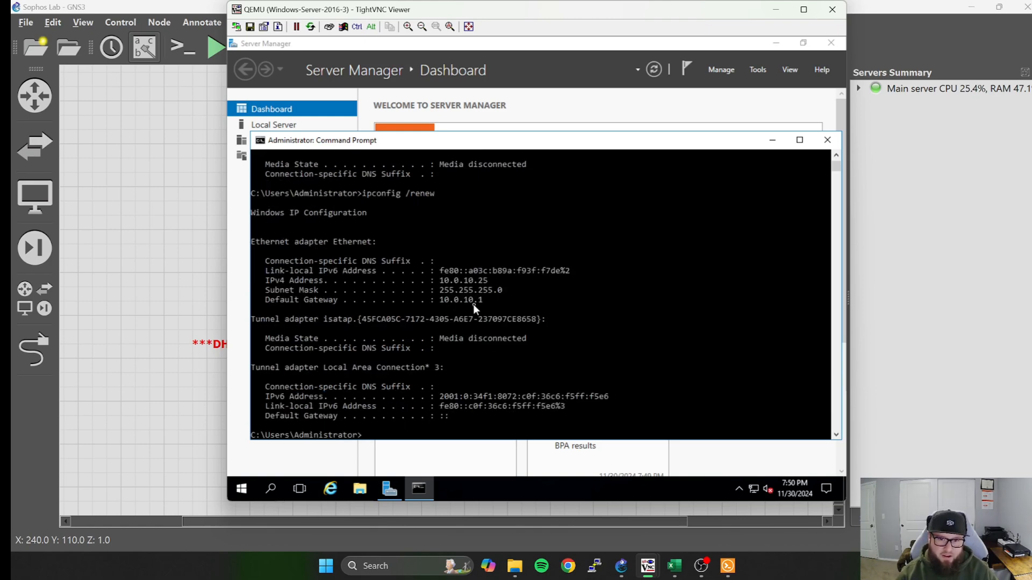
pyautogui.click(772, 139)
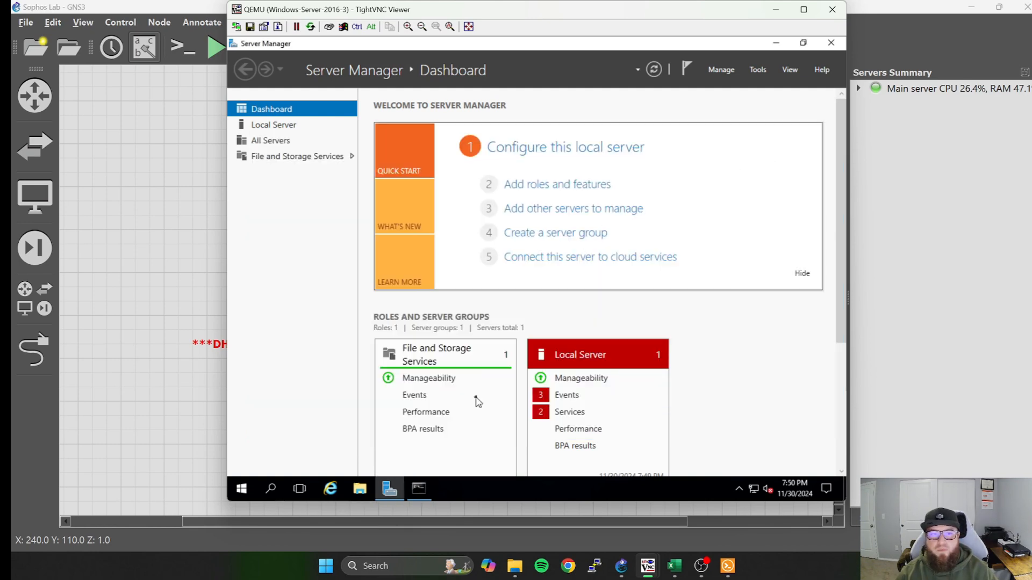
pyautogui.click(783, 16)
# Switch to the Windows-Server-2022-1 console and show the address leases of the 10.0.10.0 Clients scope in the DHCP manager.
pyautogui.moveTo(647, 573)
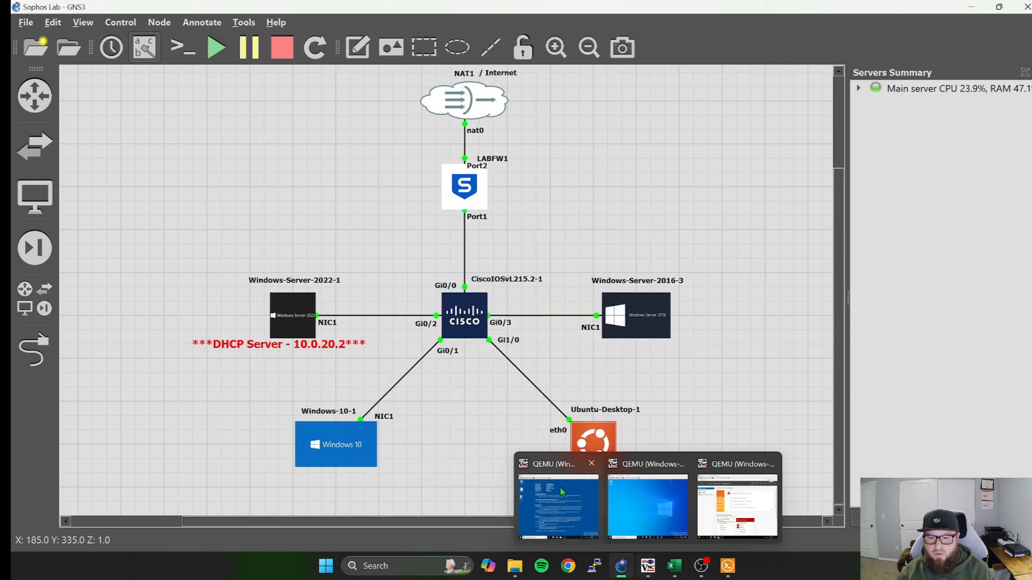
pyautogui.click(563, 495)
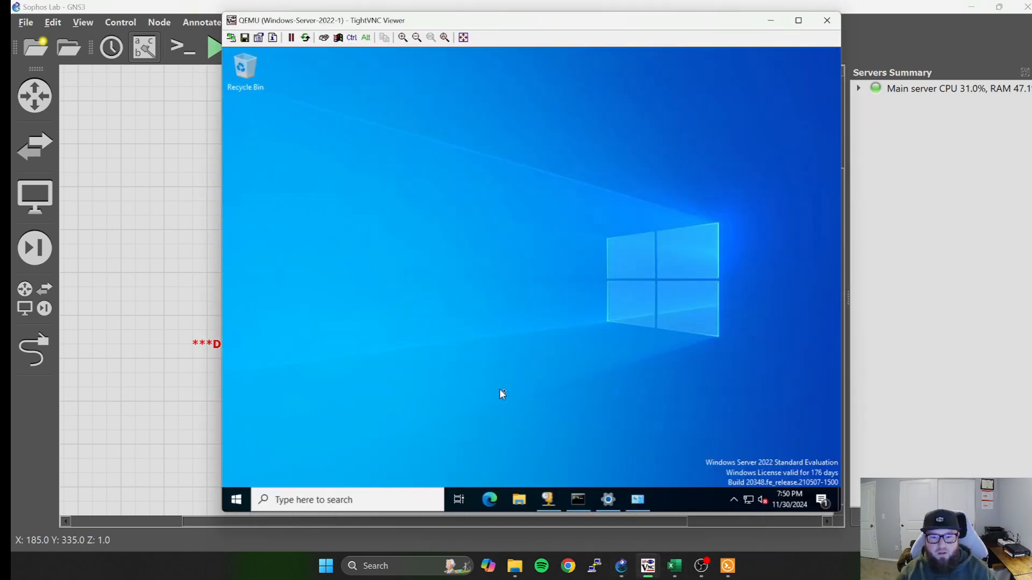
pyautogui.click(551, 502)
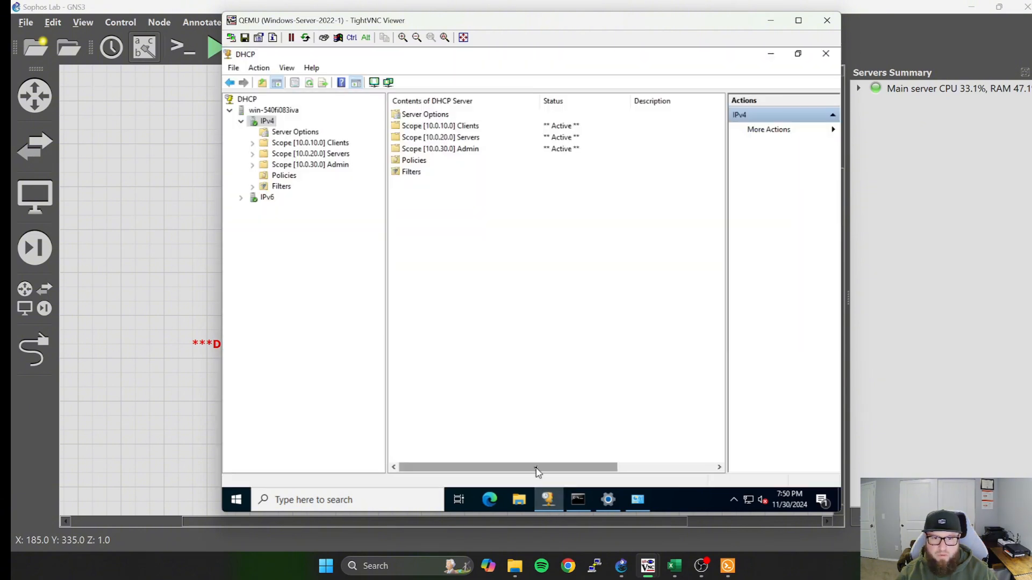
pyautogui.click(253, 144)
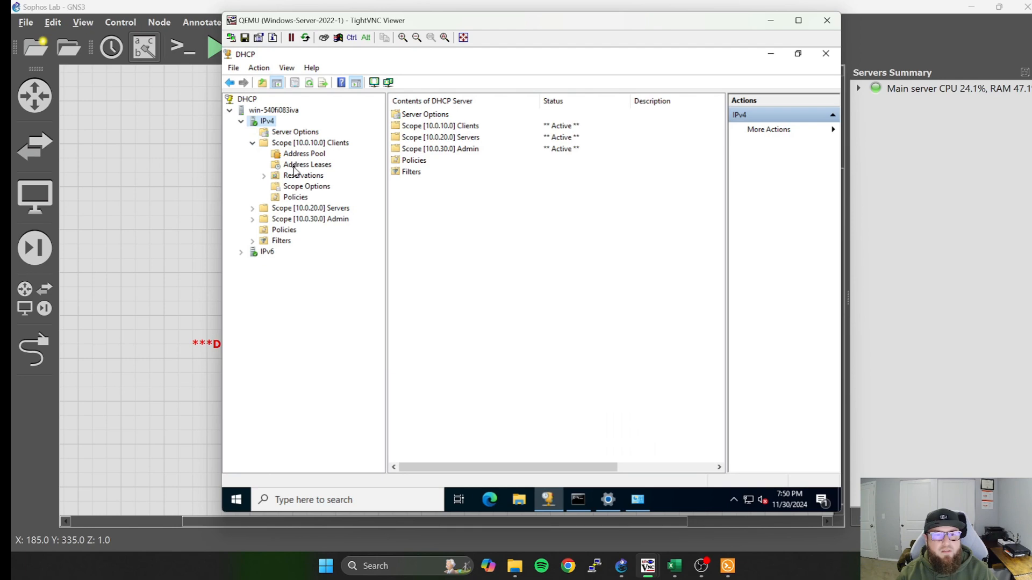
pyautogui.click(294, 168)
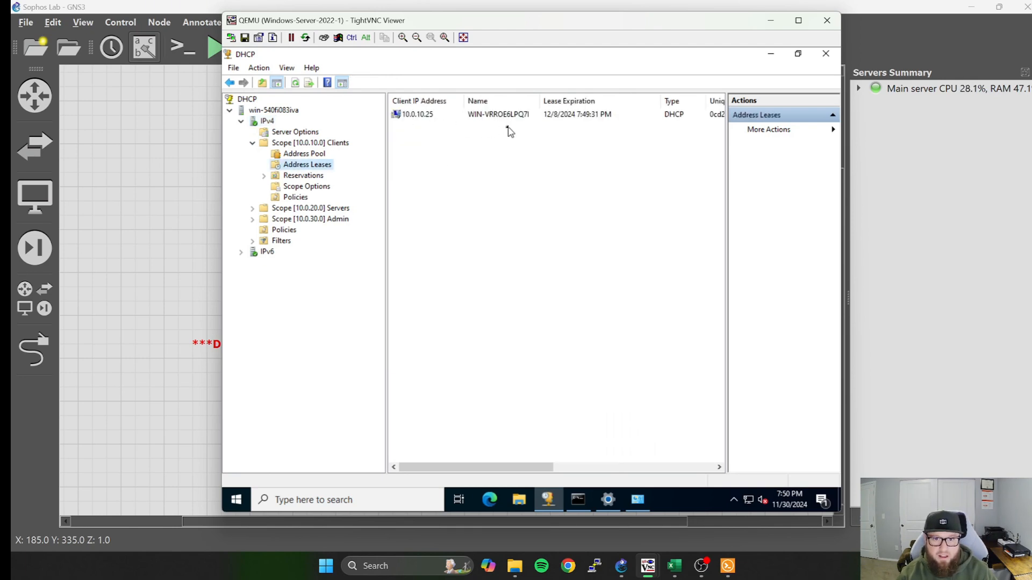
# Examine the 10.0.10.25 lease in the Clients scope with the lease list widened, and minimize the Windows-Server-2022-1 console.
pyautogui.click(438, 115)
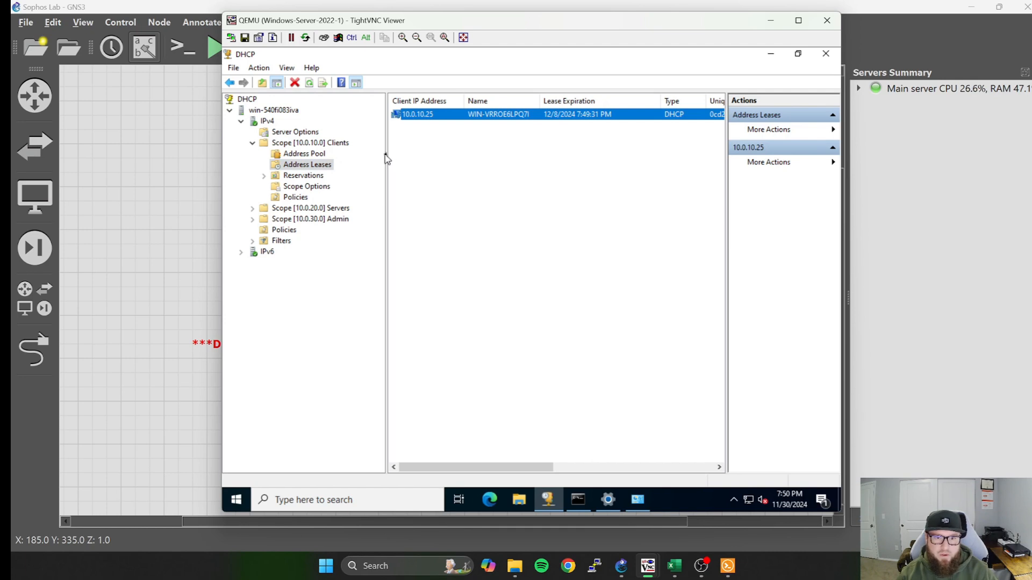
pyautogui.moveTo(387, 153); pyautogui.dragTo(375, 153)
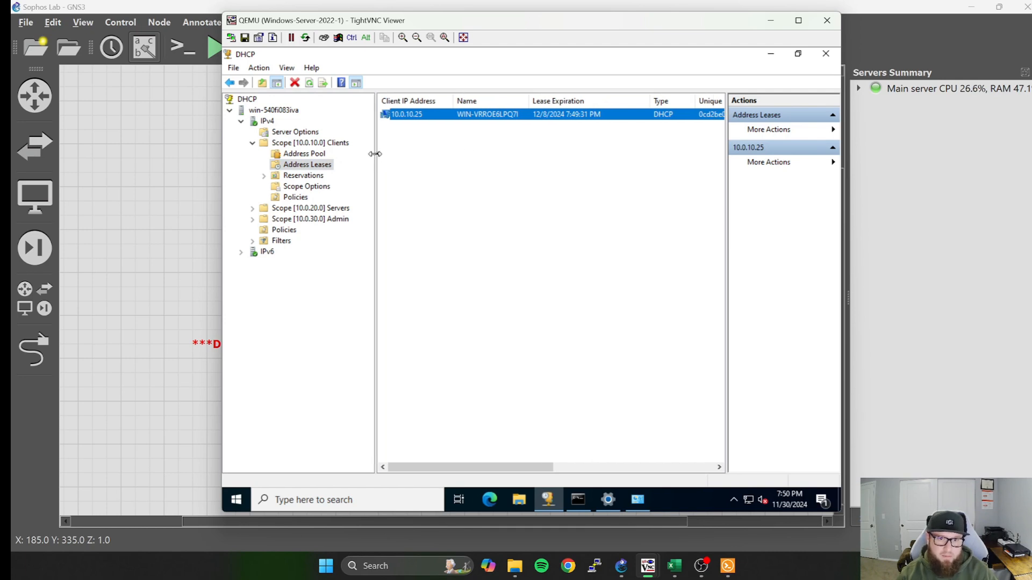
pyautogui.click(770, 23)
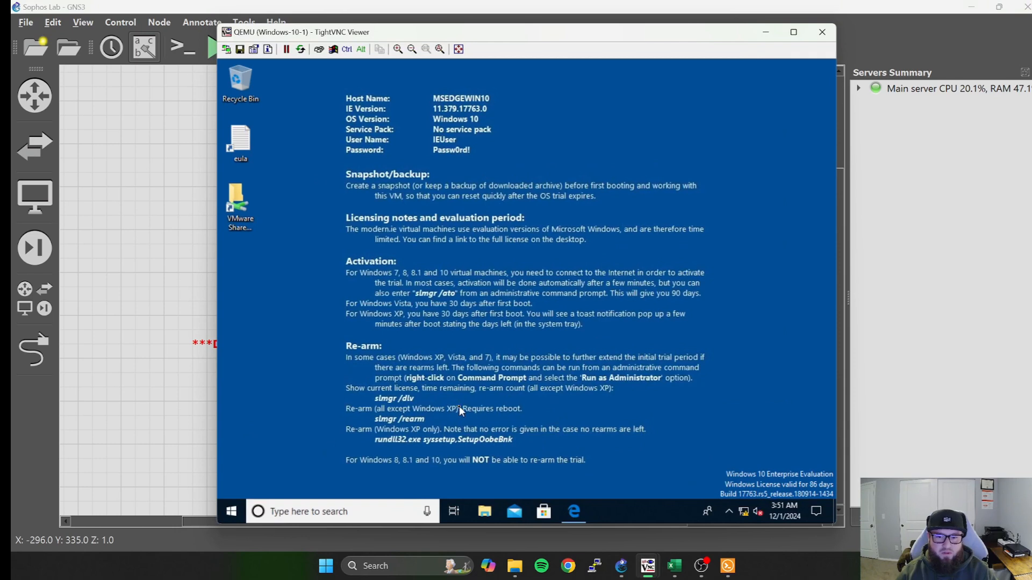
# Open a Command Prompt on Windows-10-1 and show the adapter's IP configuration with ipconfig.
pyautogui.click(395, 517)
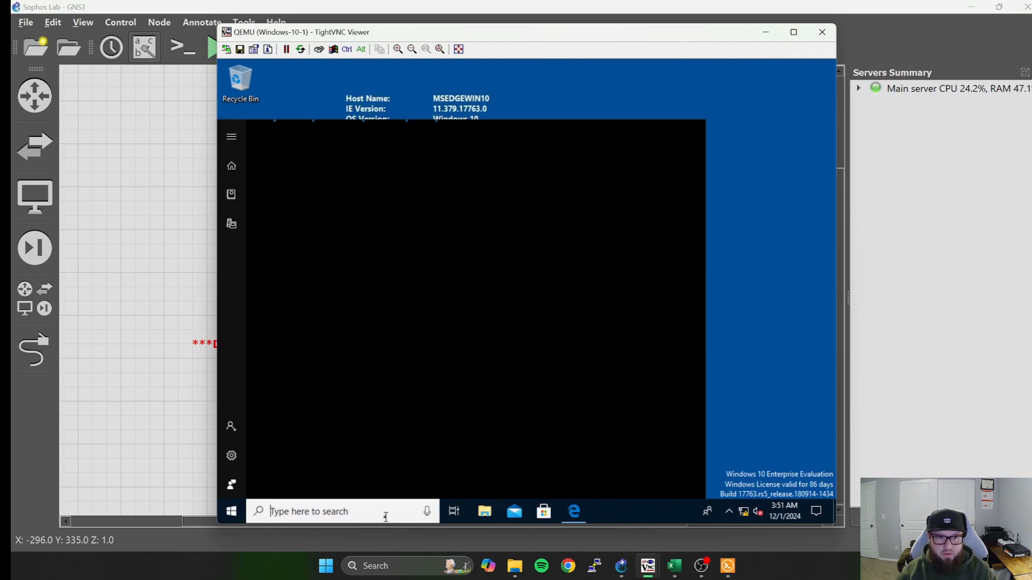
pyautogui.write('cmd')
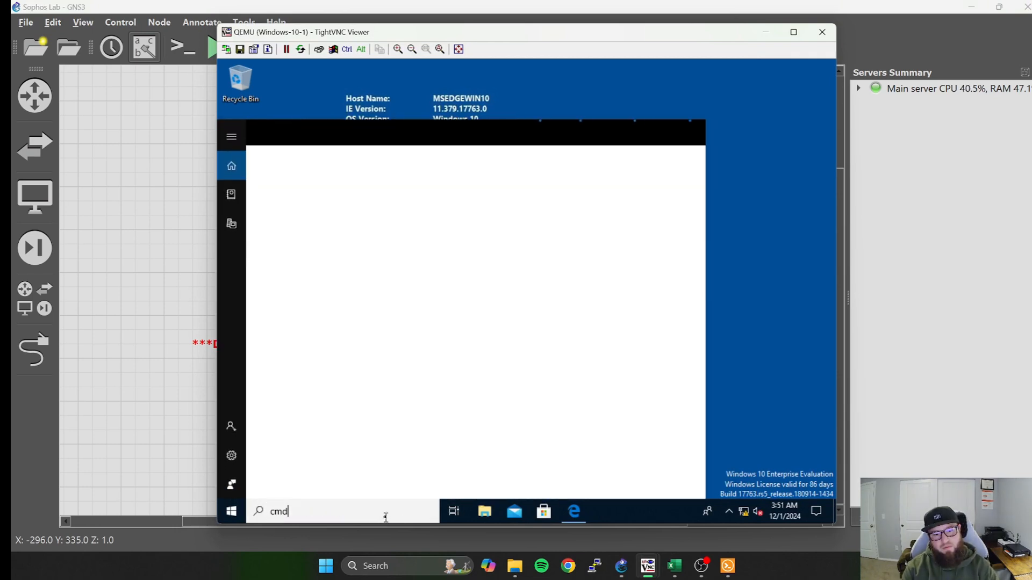
pyautogui.press('Return')
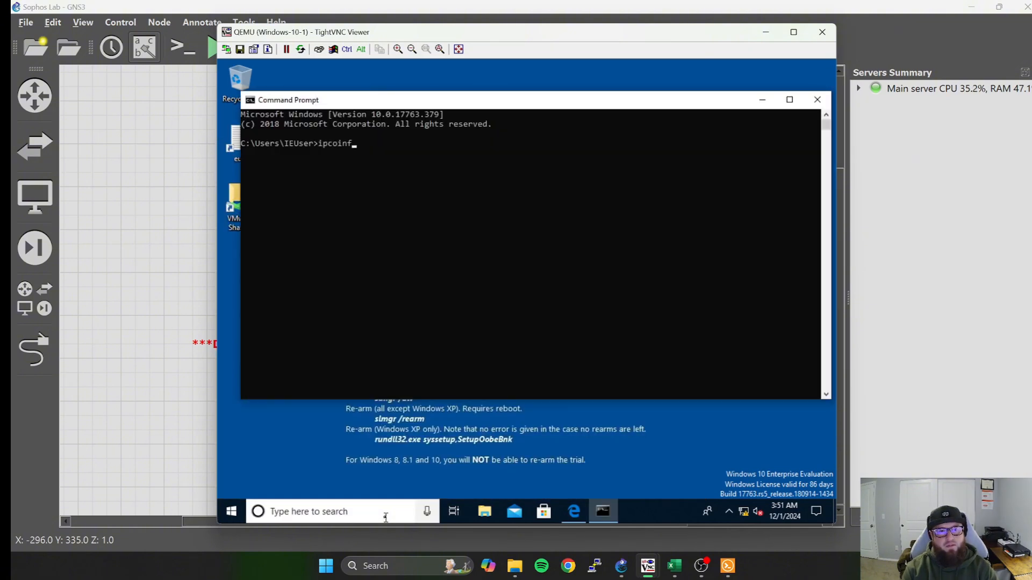
pyautogui.write('ipconfig')
pyautogui.press('Return')
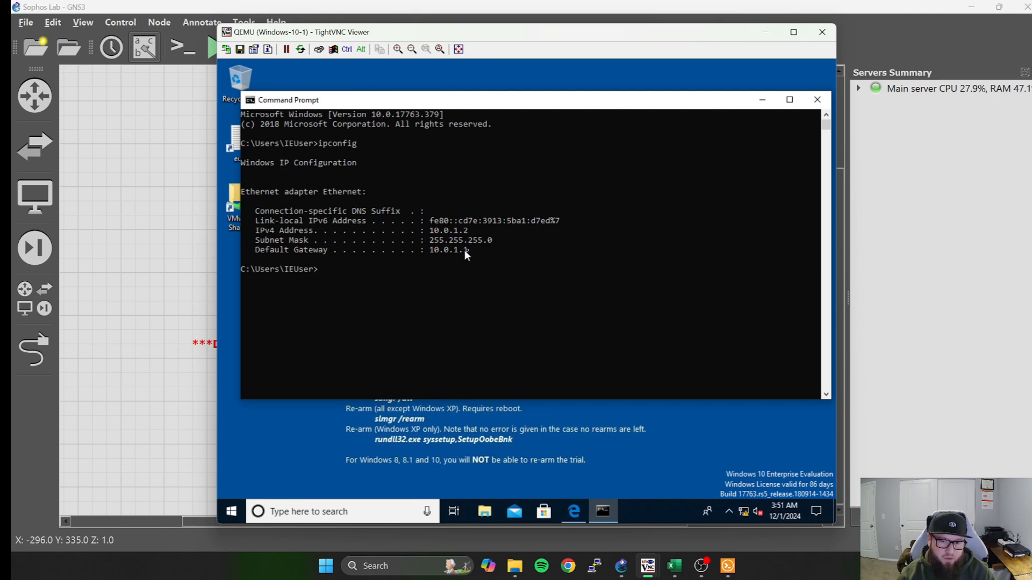
# Try to release the Windows-10-1 adapter's address with ipconfig /release, and close the Command Prompt.
pyautogui.click(324, 273)
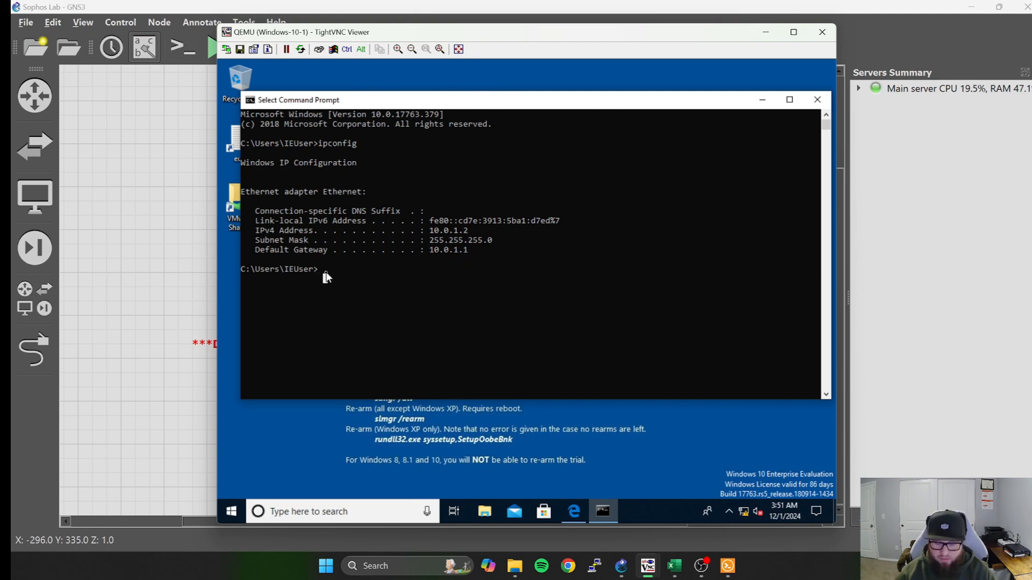
pyautogui.write('ipconfig /')
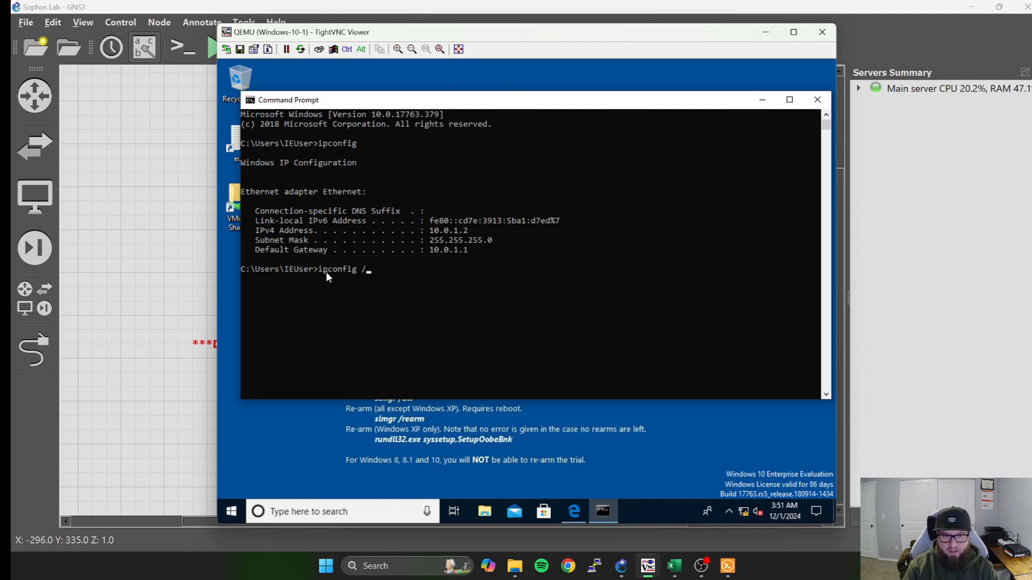
pyautogui.write('release')
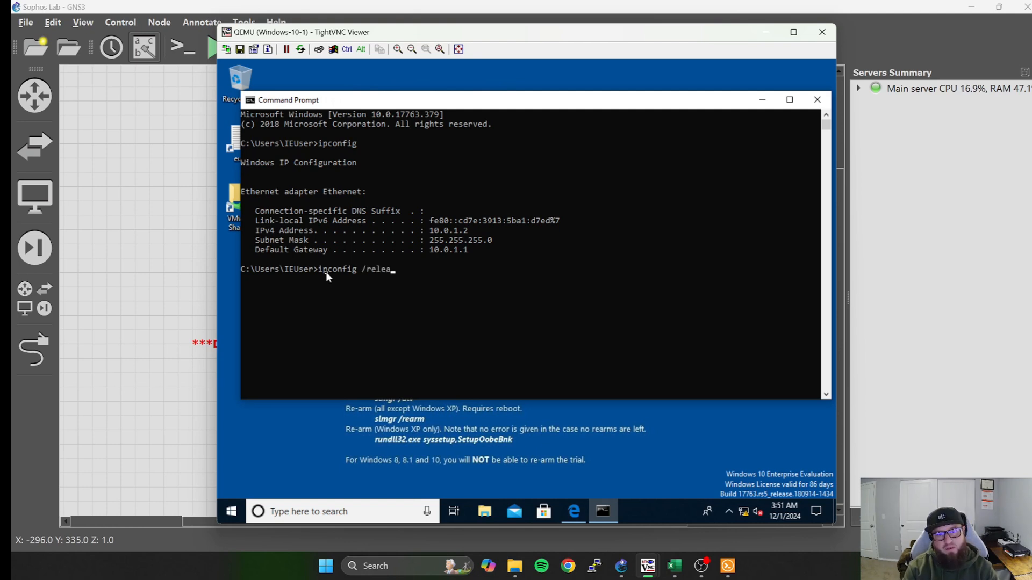
pyautogui.press('Return')
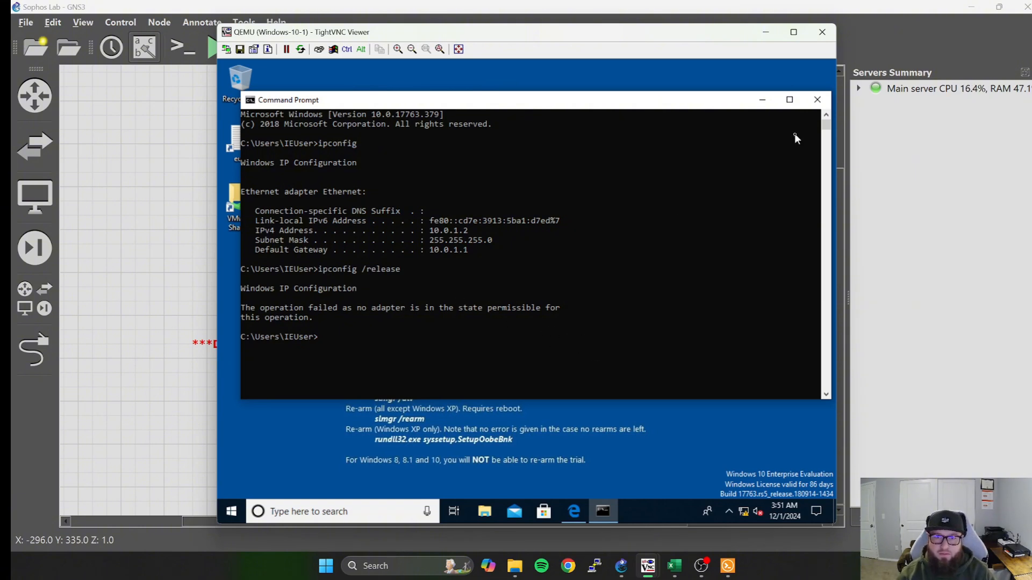
pyautogui.click(817, 100)
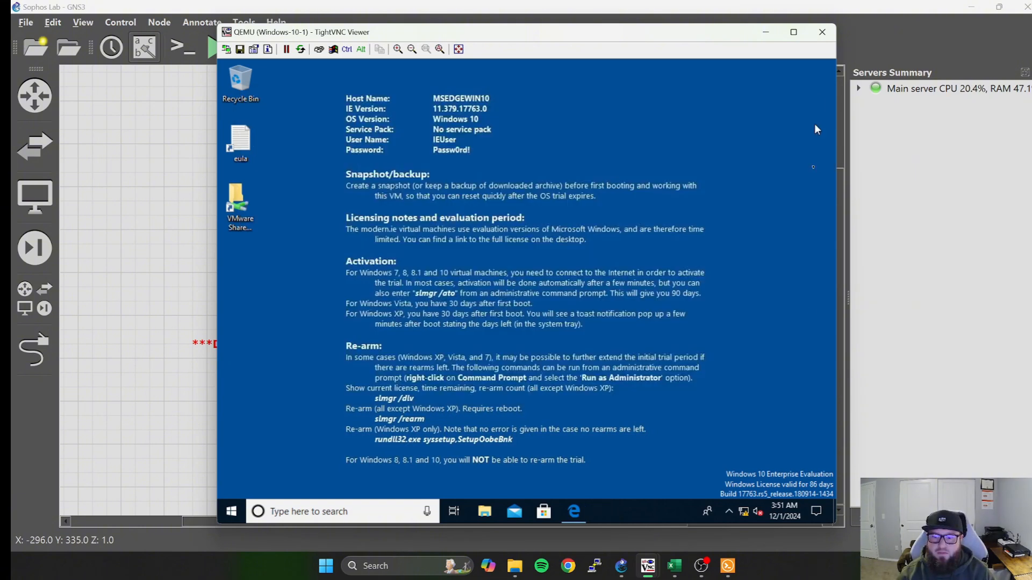
# Open the Windows-10-1 network adapter options and select the Ethernet connection.
pyautogui.rightClick(744, 511)
pyautogui.click(750, 504)
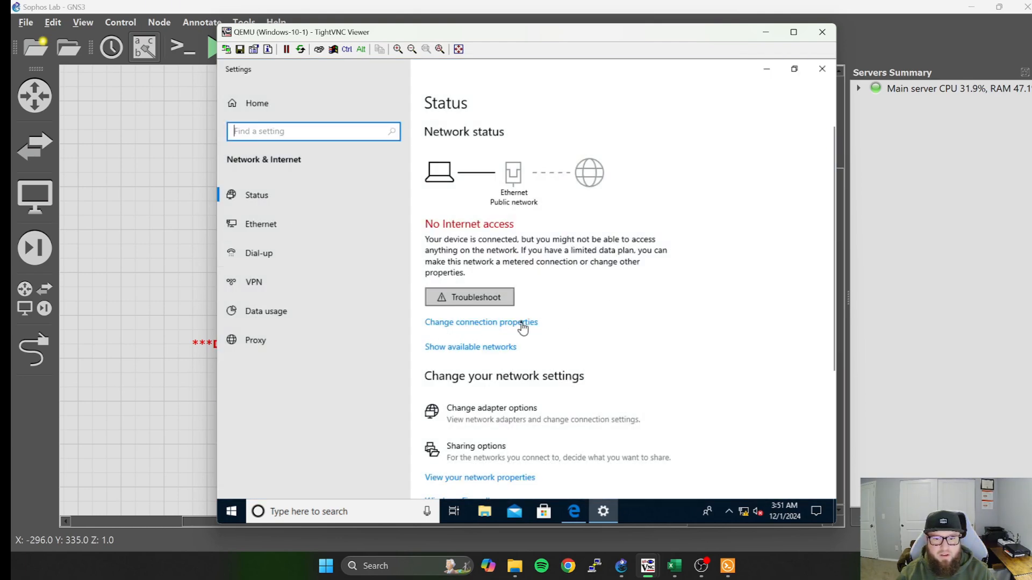
pyautogui.click(507, 411)
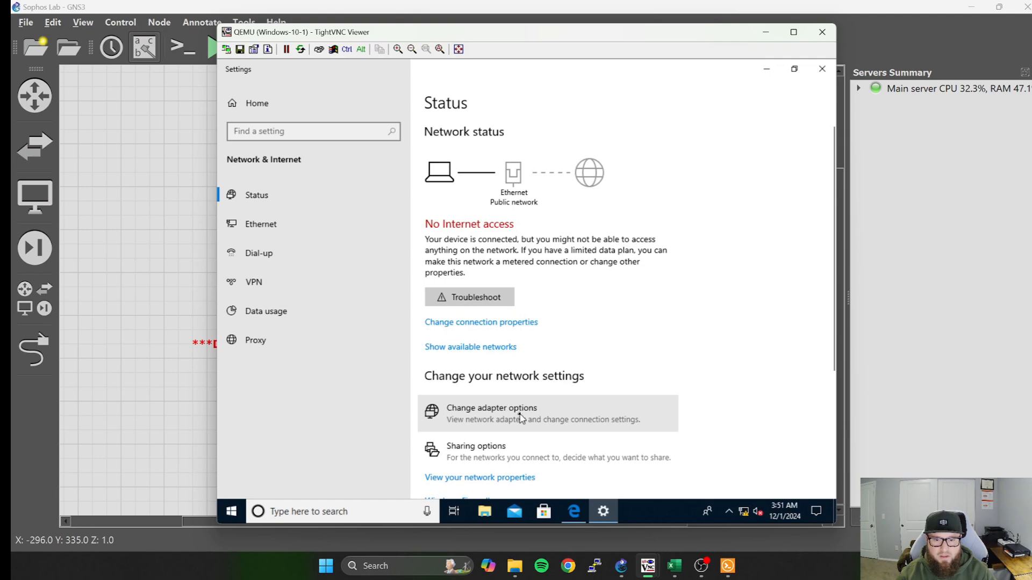
pyautogui.click(514, 411)
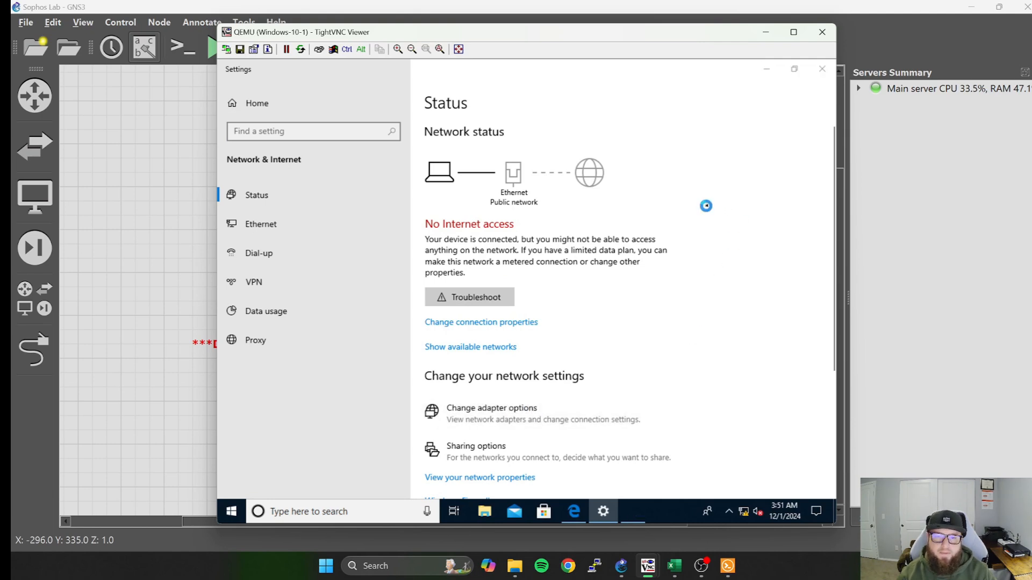
pyautogui.click(327, 183)
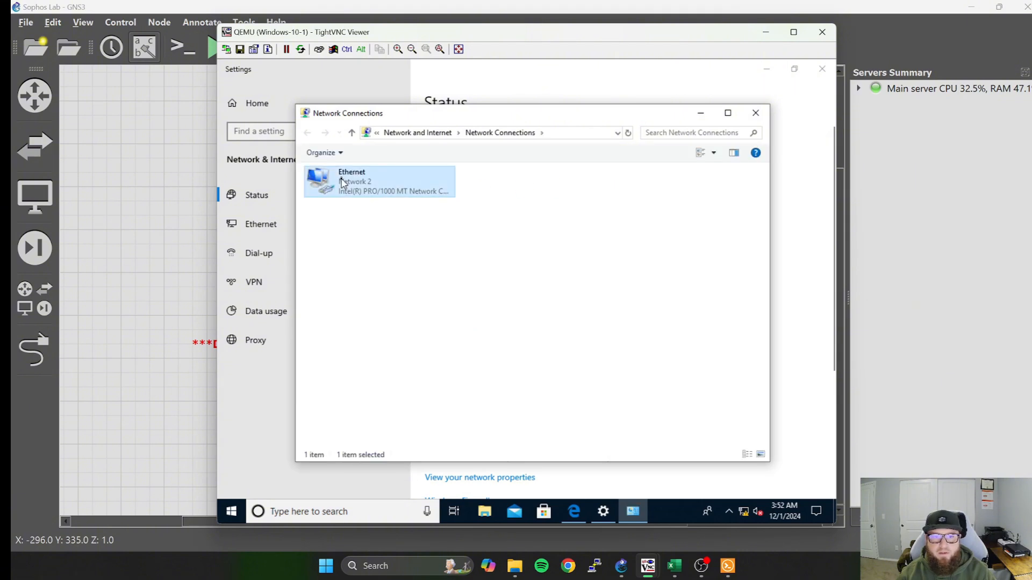
# Disable and re-enable the Ethernet adapter, and minimize Network Connections and the Windows-10-1 console.
pyautogui.rightClick(327, 181)
pyautogui.click(362, 189)
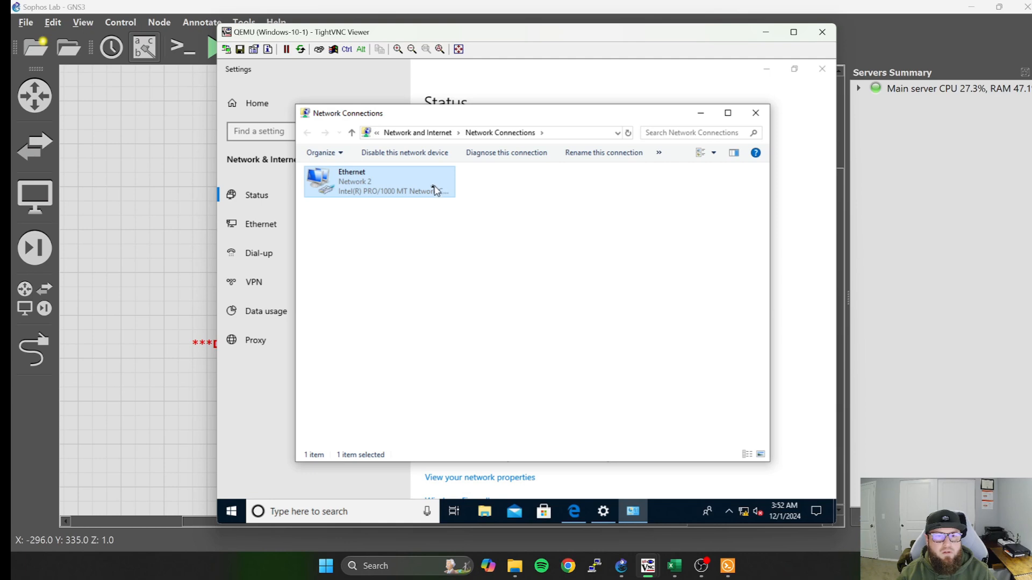
pyautogui.click(365, 177)
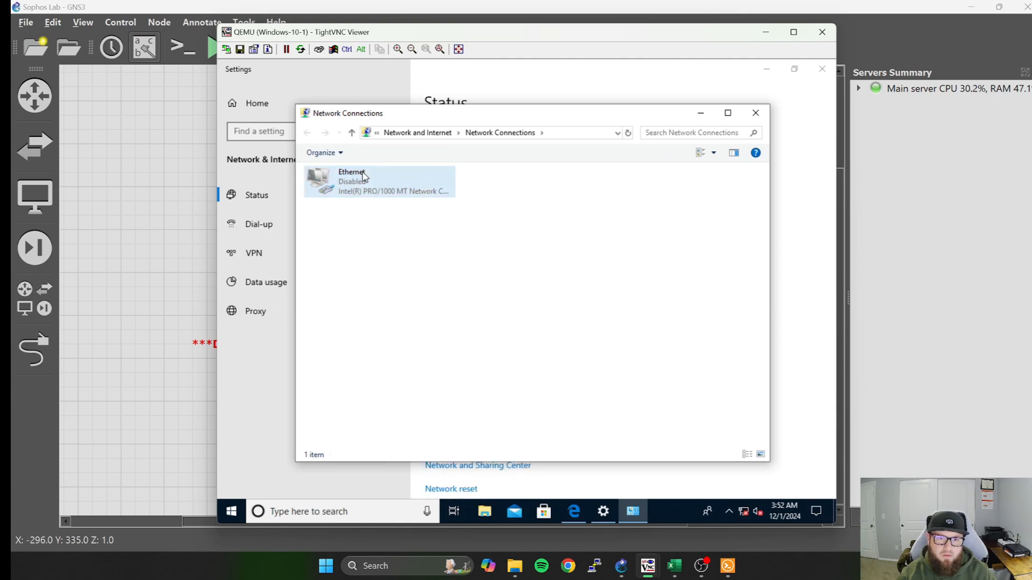
pyautogui.rightClick(369, 187)
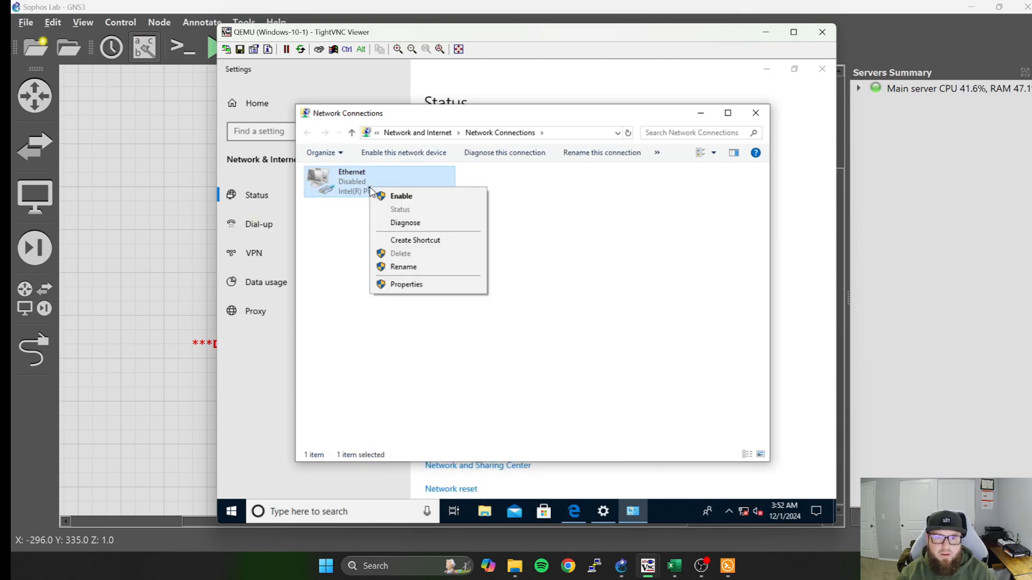
pyautogui.click(381, 196)
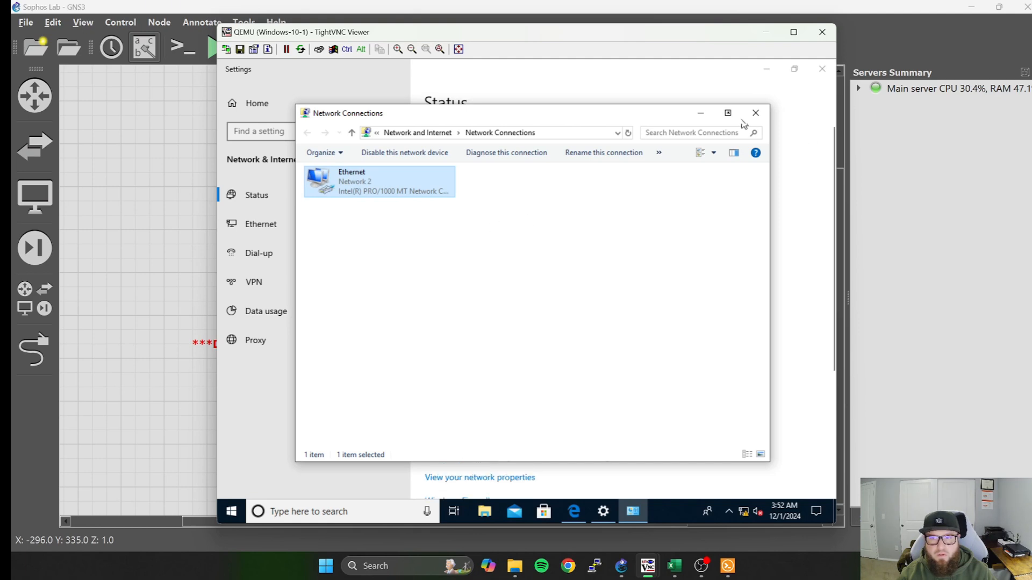
pyautogui.click(701, 114)
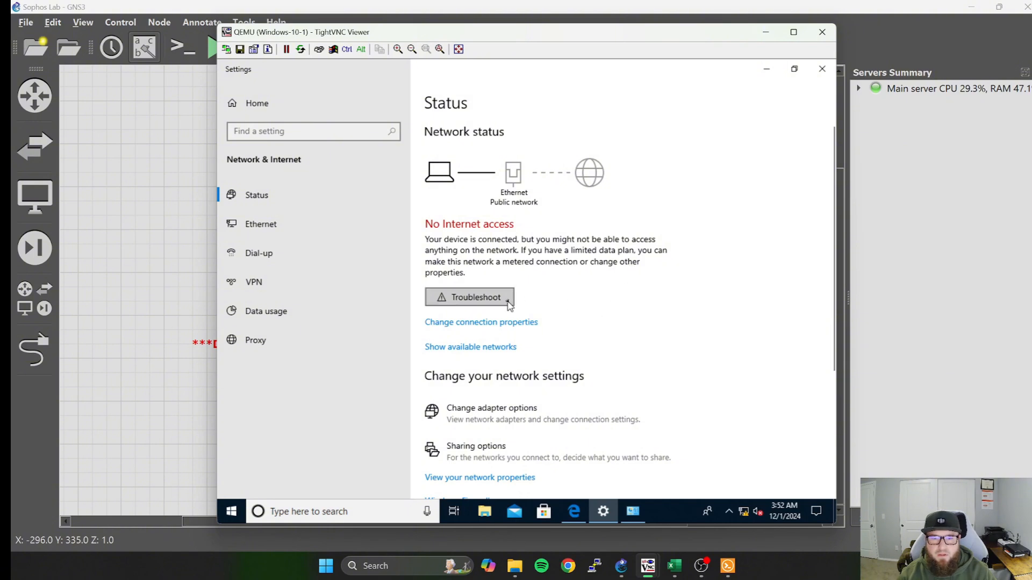
pyautogui.click(766, 32)
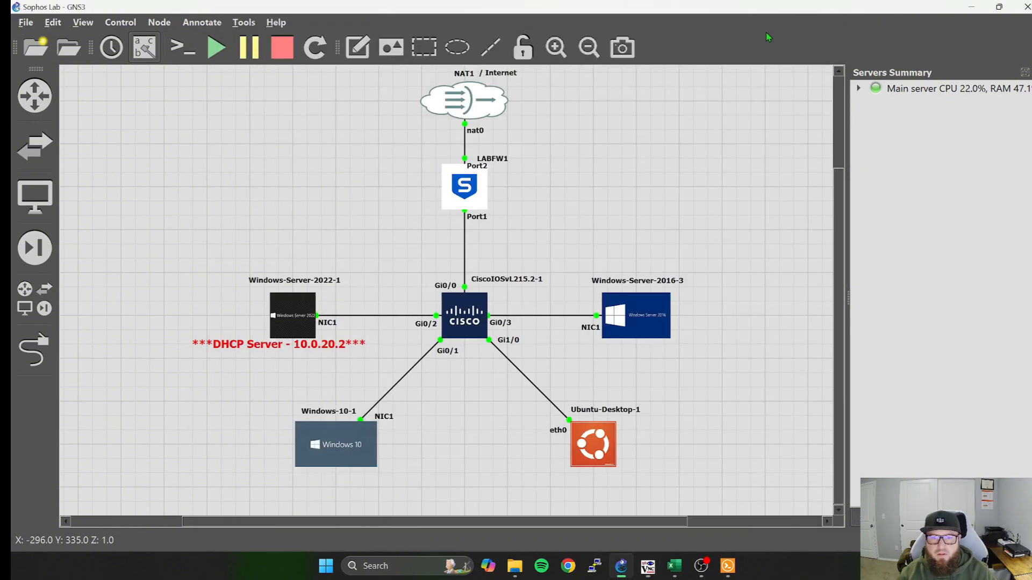
# Check the VLAN port assignments in the Cisco switch's Solar-PuTTY console, and minimize it.
pyautogui.click(727, 569)
pyautogui.click(727, 569)
pyautogui.click(727, 569)
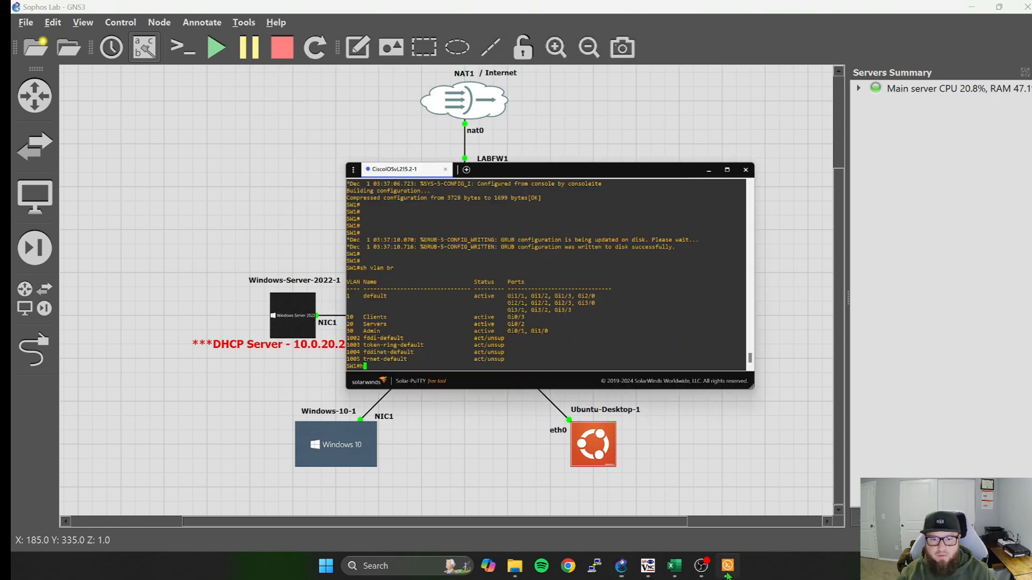
pyautogui.click(727, 570)
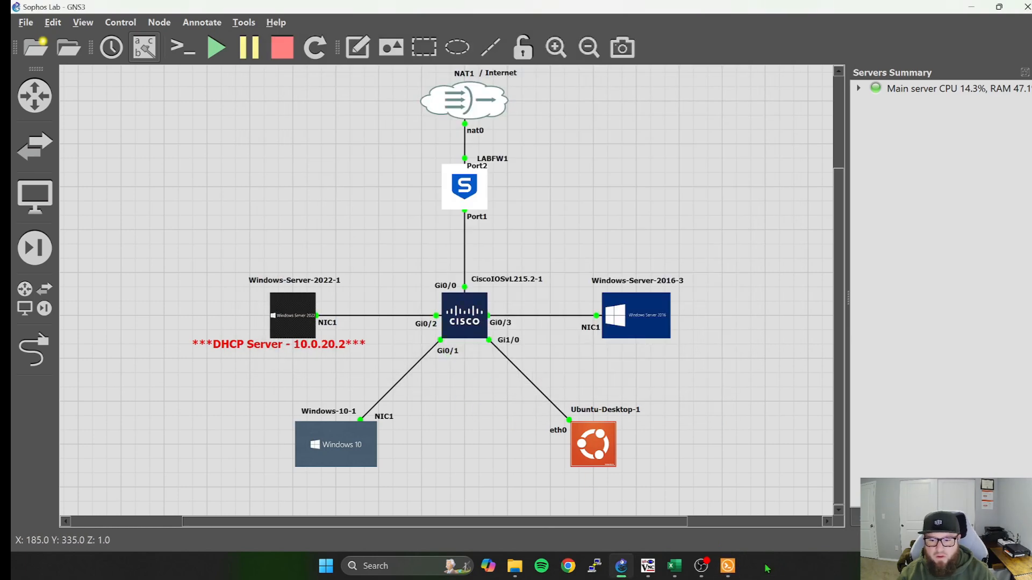
pyautogui.click(728, 570)
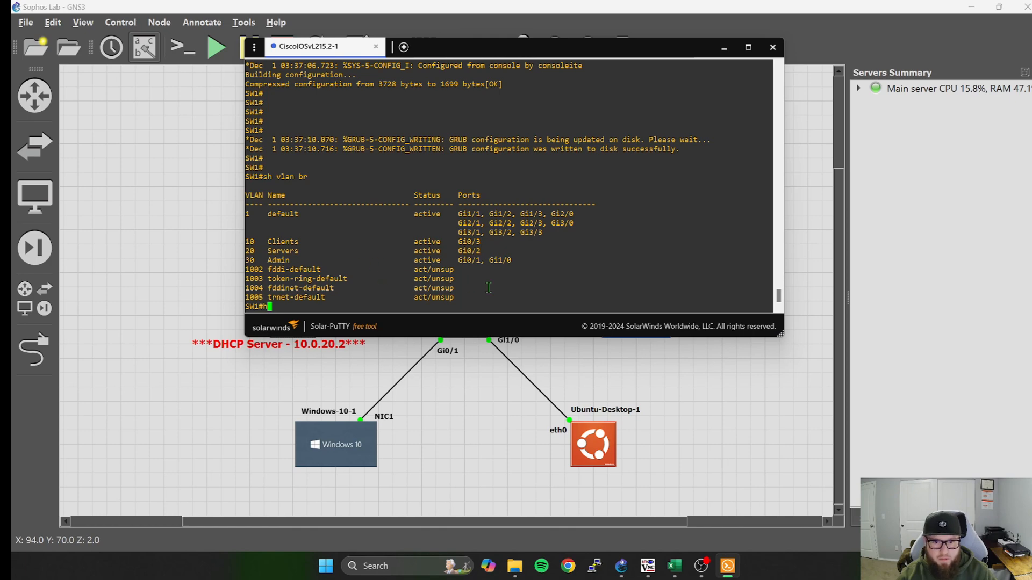
pyautogui.click(724, 47)
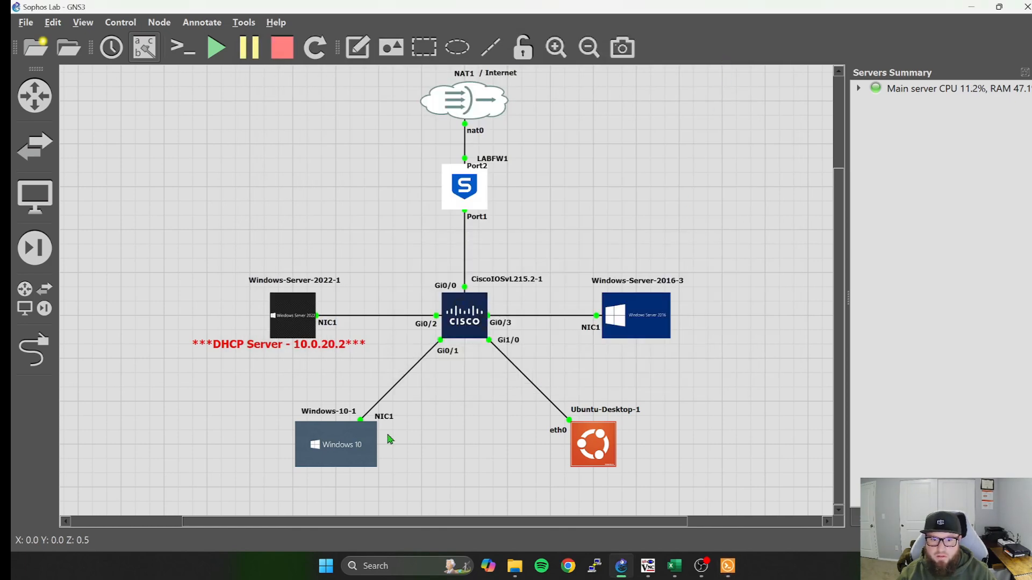
# Reopen the Windows-10-1 console, view the Ethernet settings of Network 2, and close Settings.
pyautogui.doubleClick(345, 444)
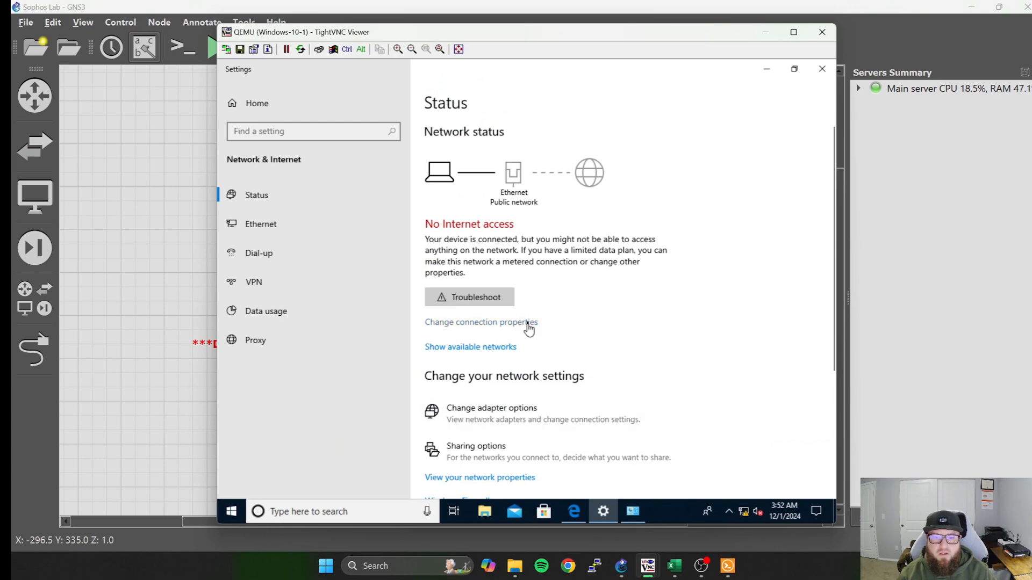
pyautogui.click(311, 223)
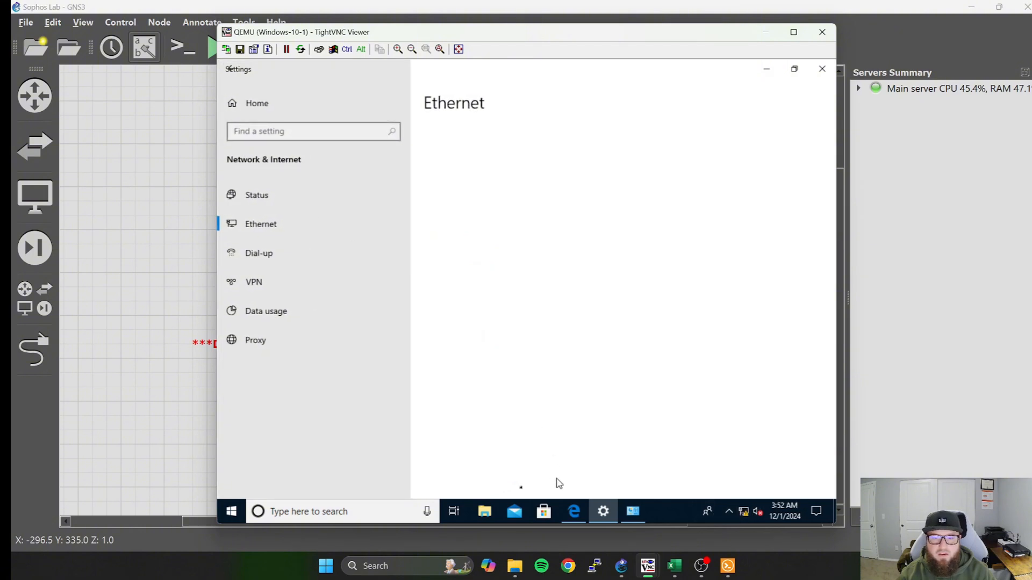
pyautogui.click(385, 512)
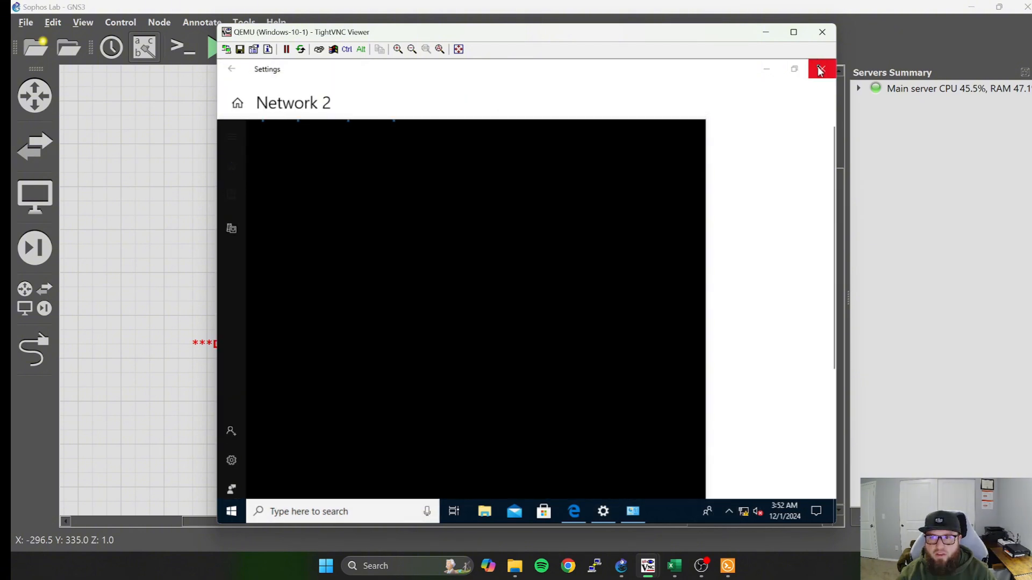
pyautogui.click(818, 68)
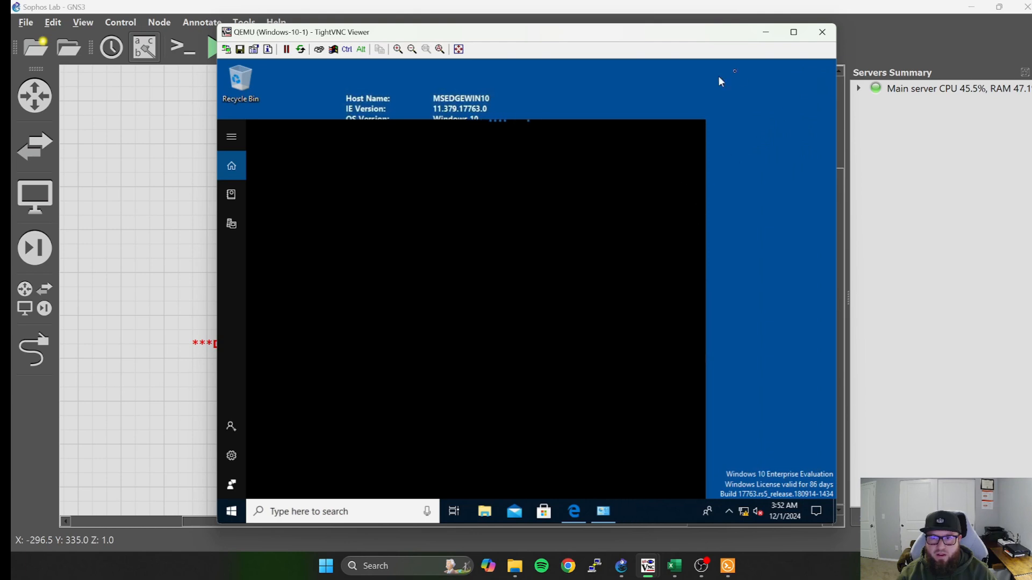
pyautogui.click(751, 153)
# Open the properties of the Ethernet adapter from the Windows-10-1 network settings.
pyautogui.rightClick(744, 511)
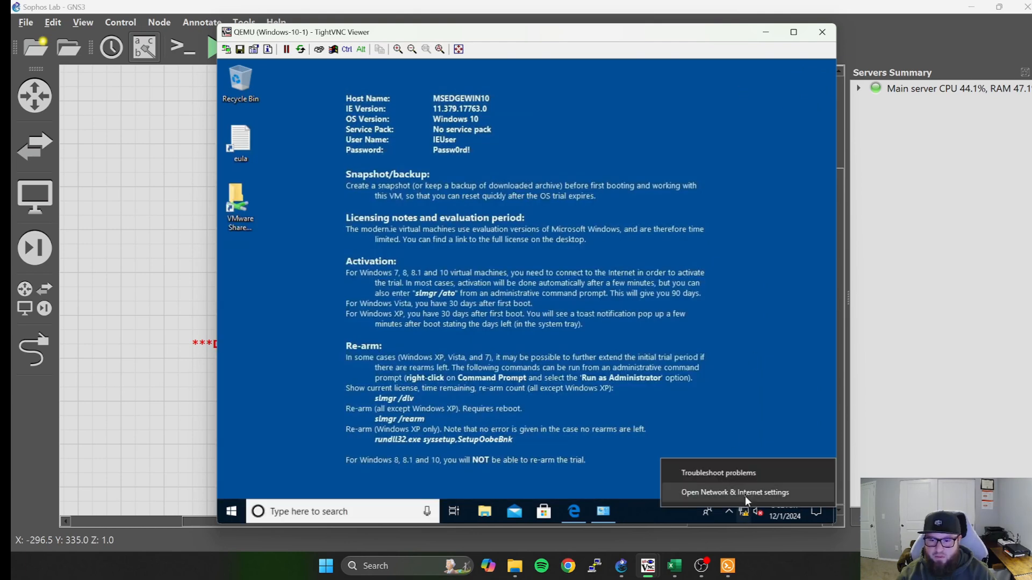
pyautogui.click(745, 493)
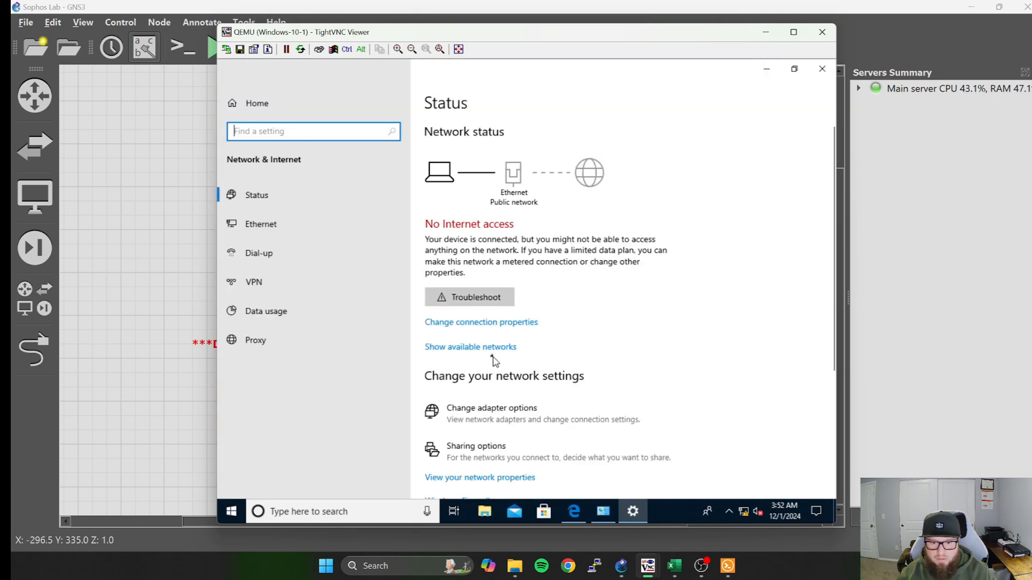
pyautogui.click(491, 411)
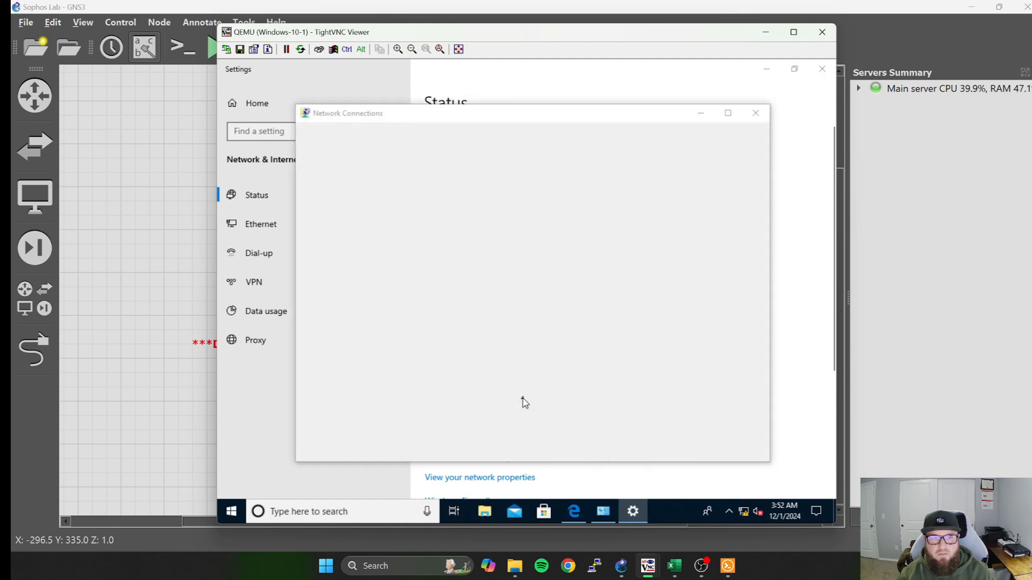
pyautogui.rightClick(386, 188)
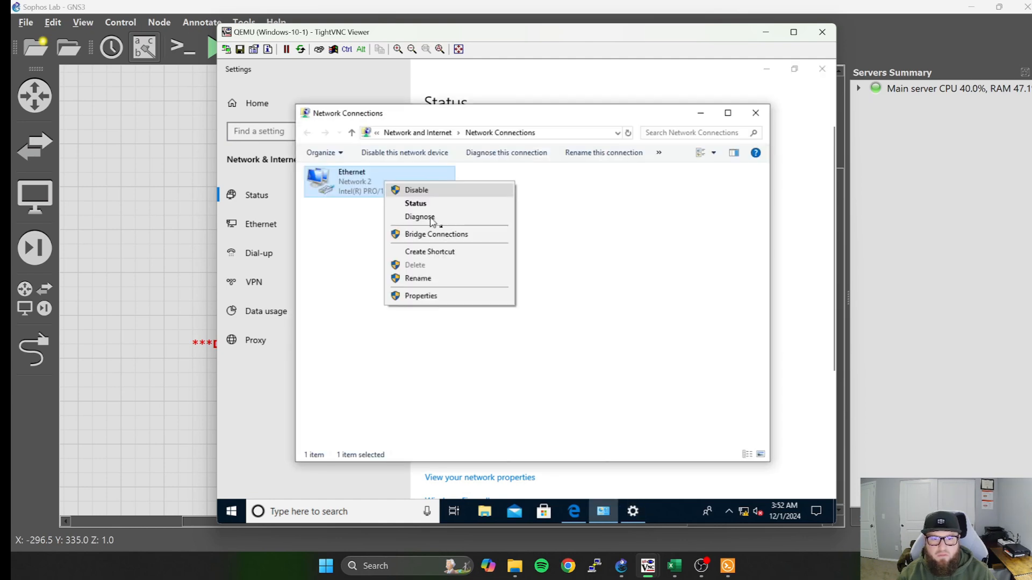
pyautogui.click(453, 296)
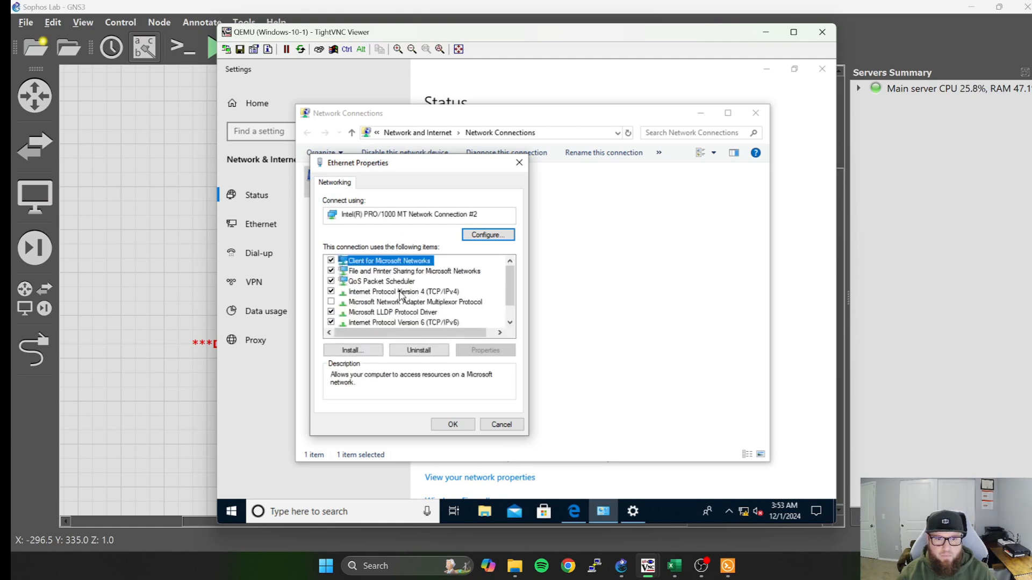
# Set the adapter's IPv4 to obtain its IP and DNS server addresses automatically, apply it, and minimize Network Connections and Settings.
pyautogui.click(400, 293)
pyautogui.doubleClick(401, 293)
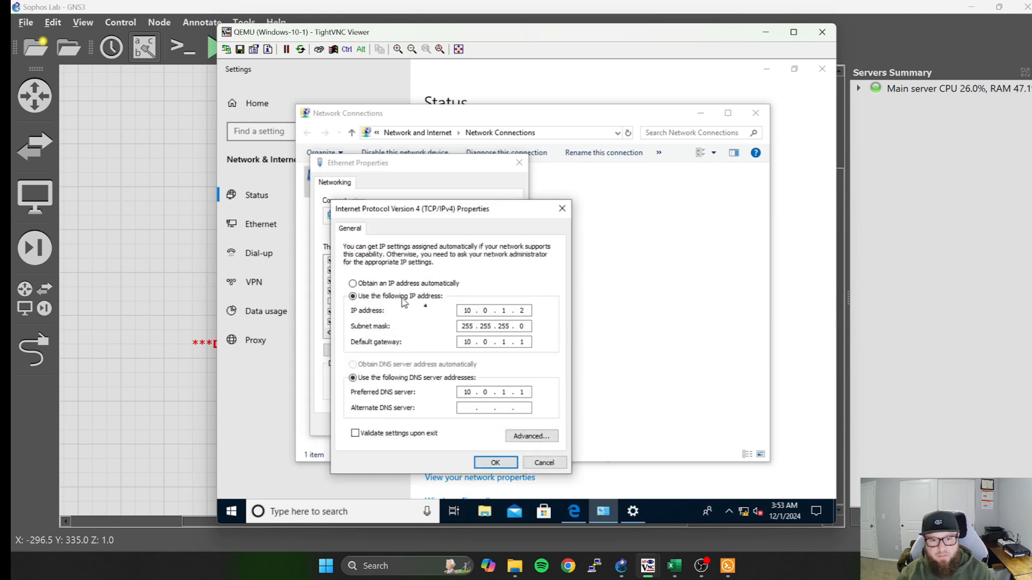
pyautogui.click(364, 285)
pyautogui.click(373, 364)
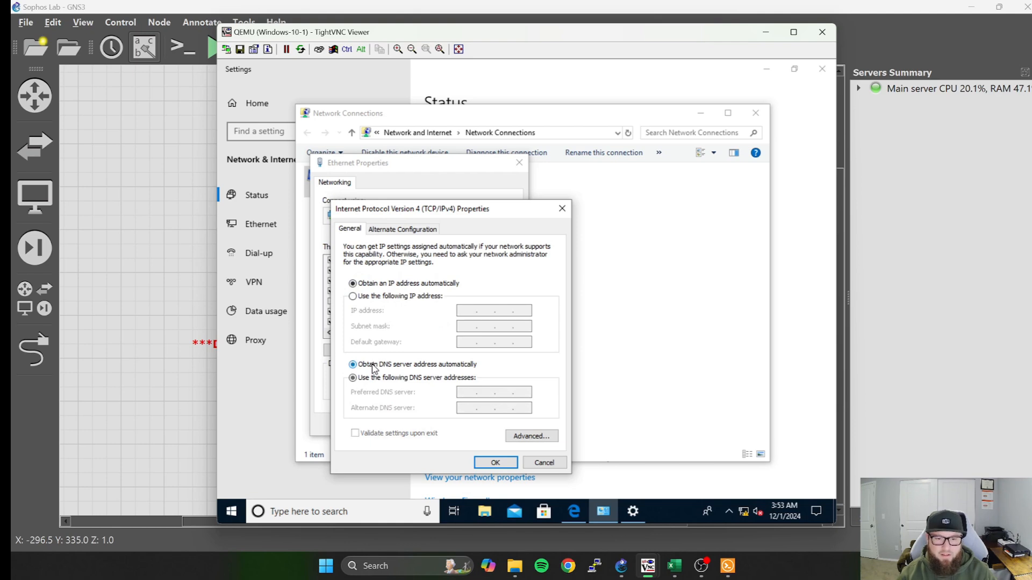
pyautogui.click(492, 464)
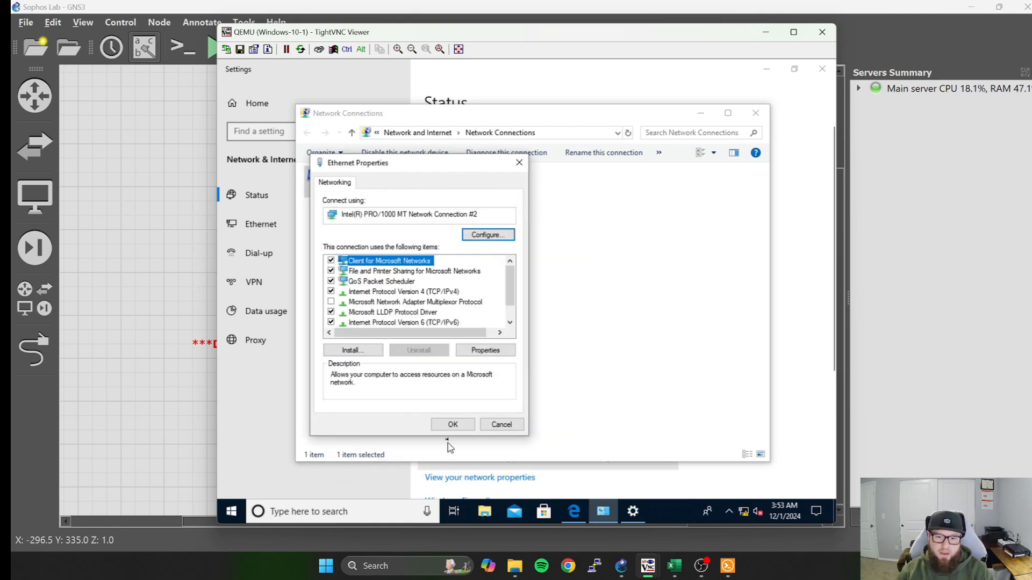
pyautogui.click(451, 424)
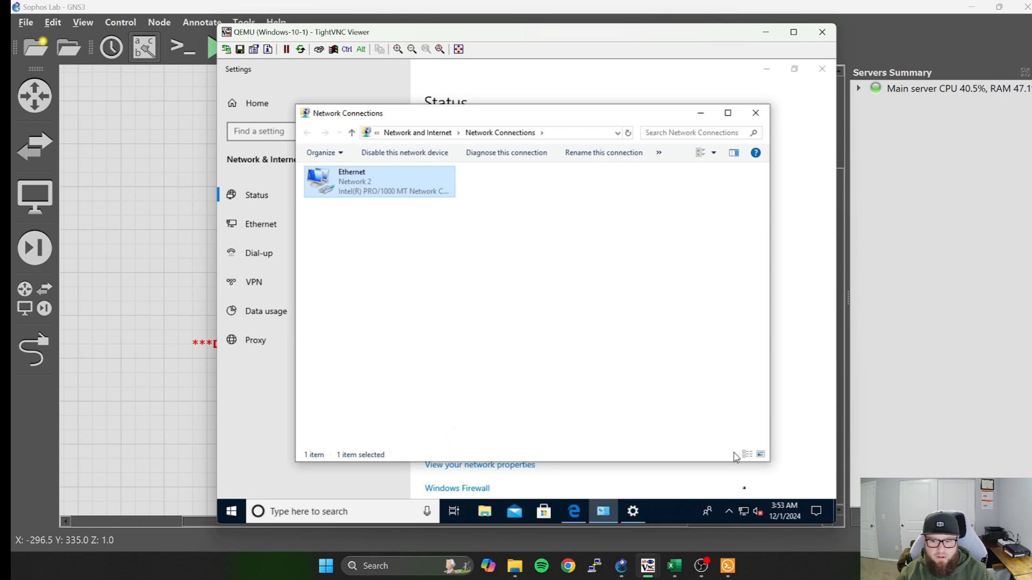
pyautogui.click(700, 113)
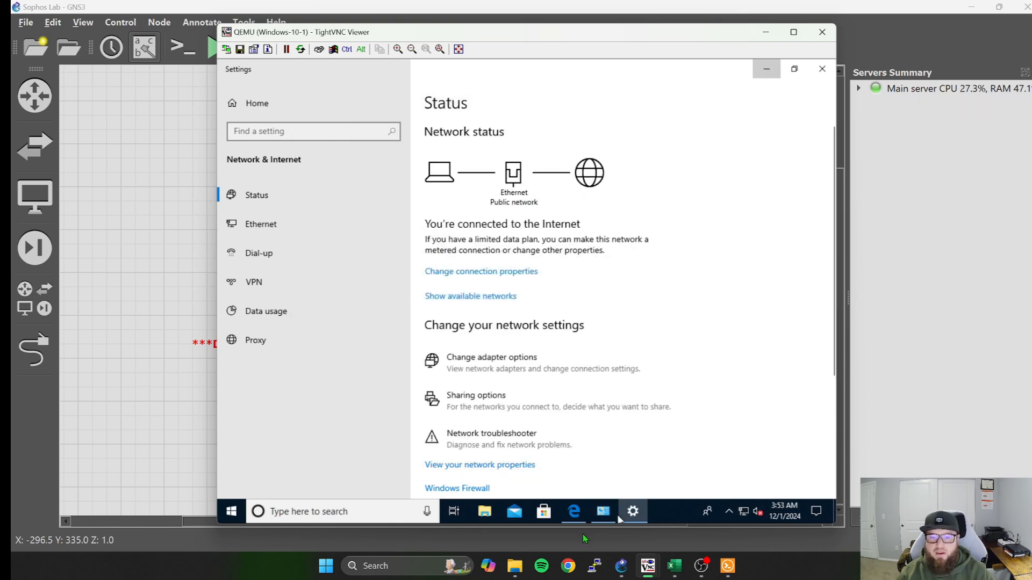
pyautogui.click(632, 511)
# Run ipconfig in a Command Prompt on Windows-10-1 to check its address, and minimize the prompt and the console.
pyautogui.click(398, 512)
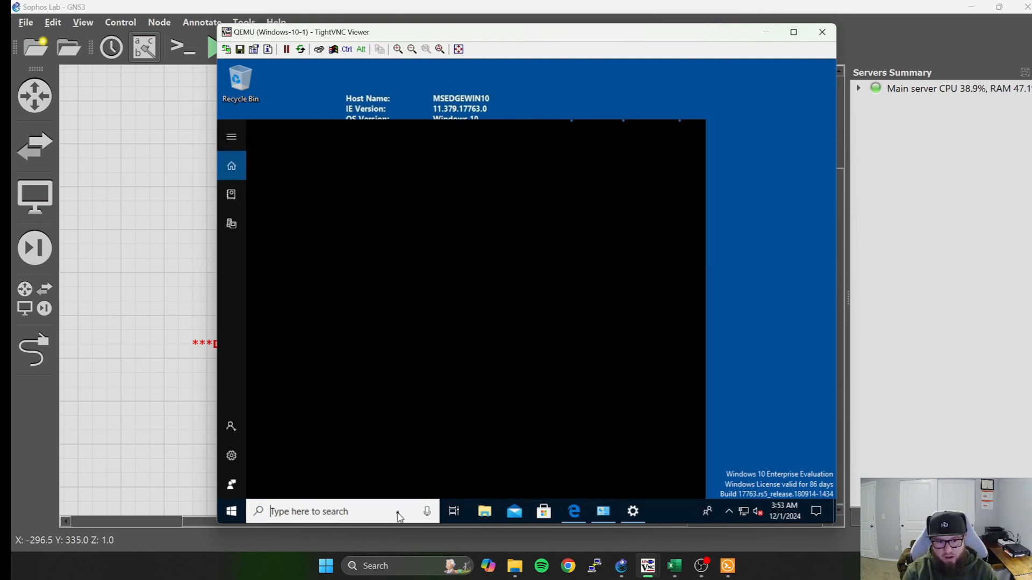
pyautogui.write('c')
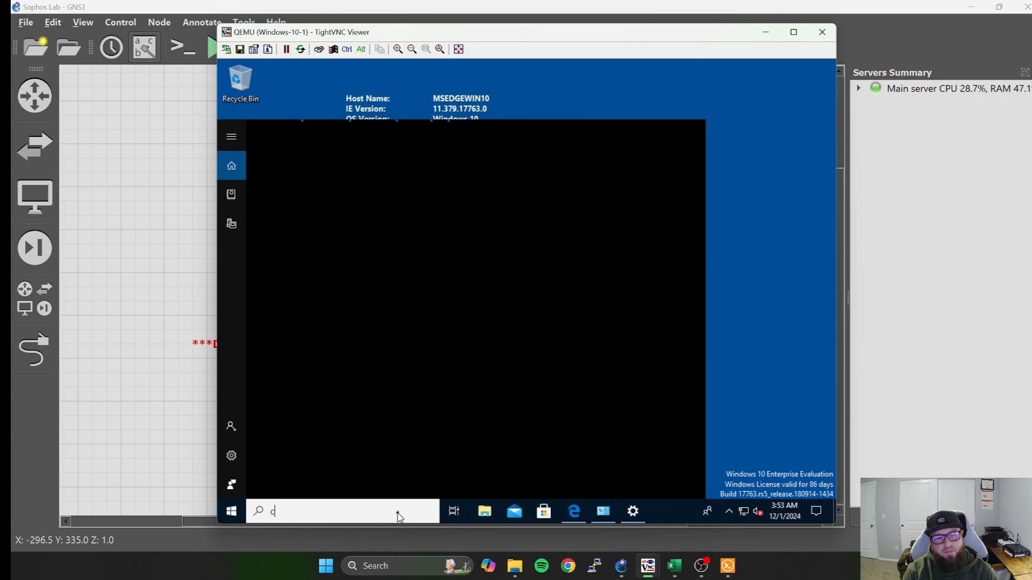
pyautogui.write('md')
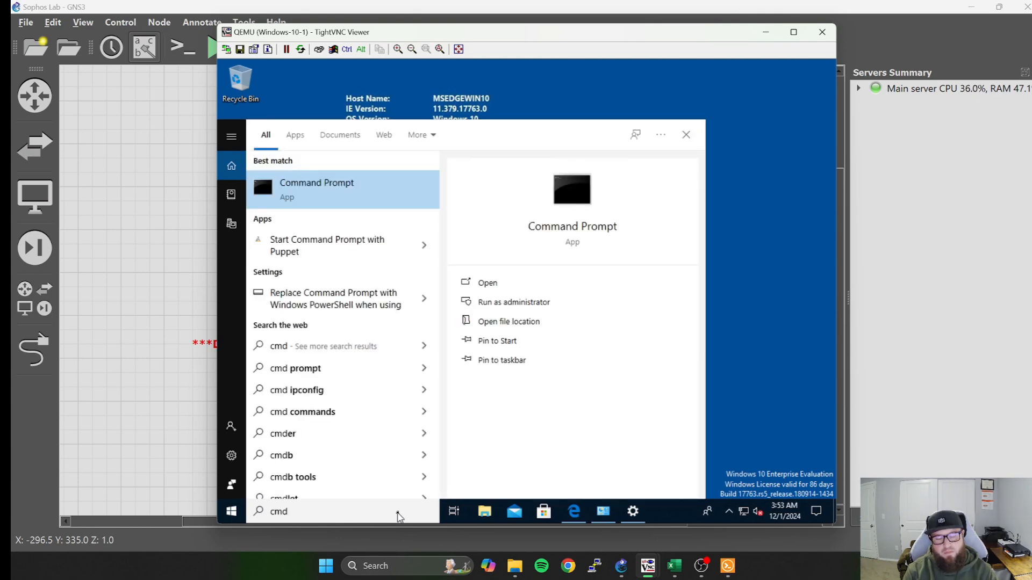
pyautogui.press('Return')
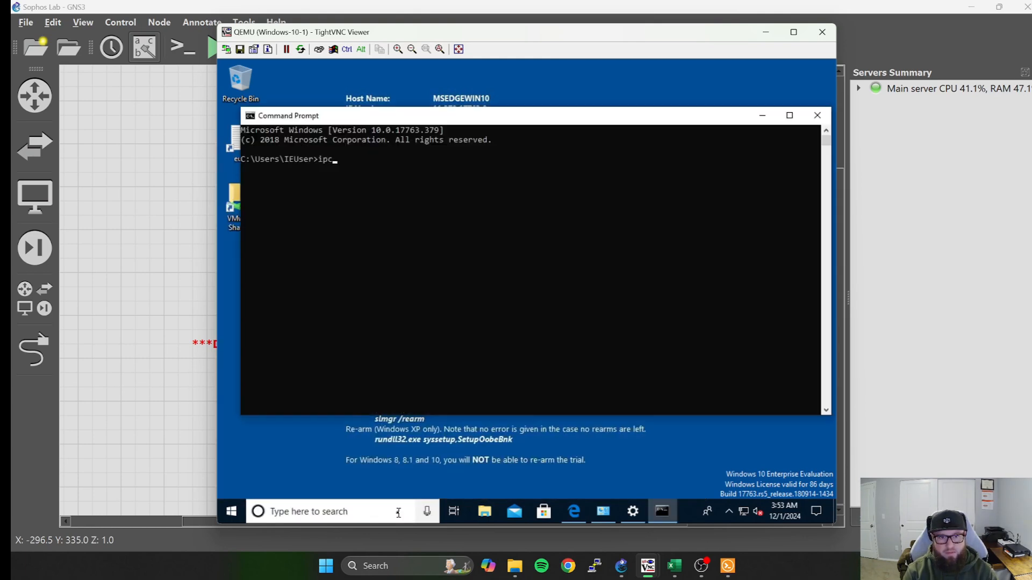
pyautogui.write('ipconfi')
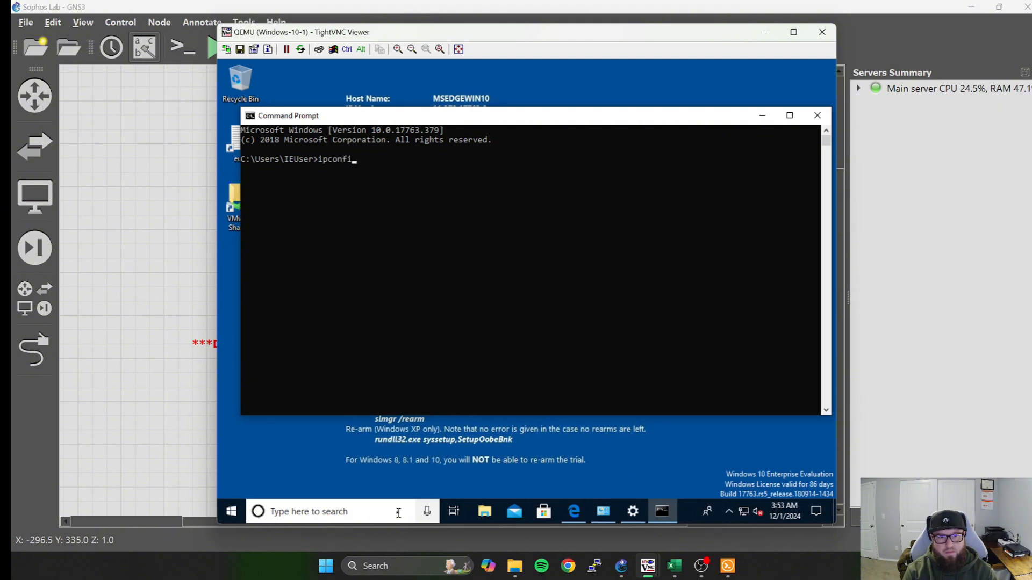
pyautogui.write('g')
pyautogui.press('Return')
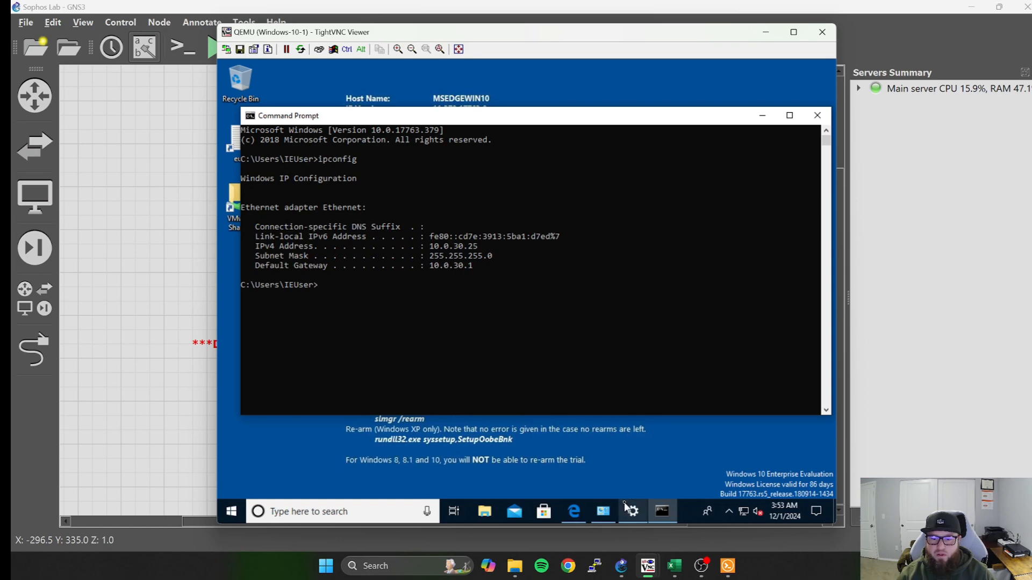
pyautogui.click(762, 115)
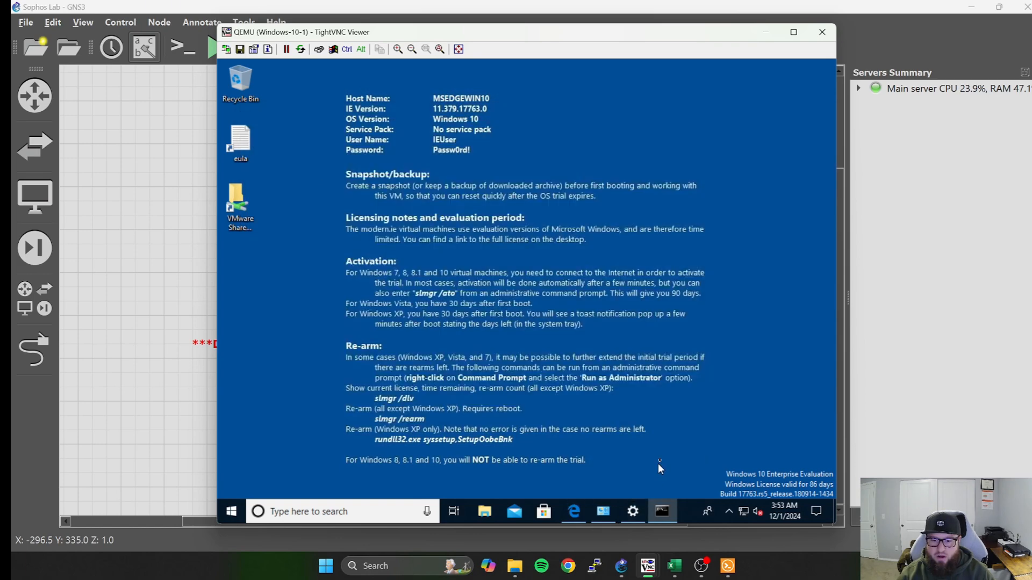
pyautogui.click(765, 32)
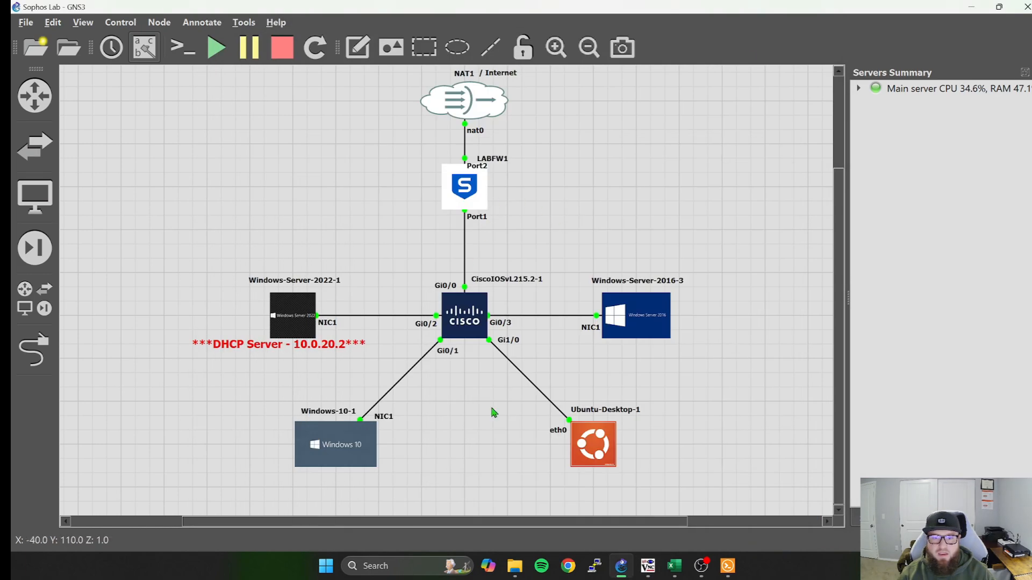
# Check the address leases of the 10.0.30.0 Admin scope in the Windows-Server-2022-1 DHCP console, and minimize it.
pyautogui.doubleClick(293, 308)
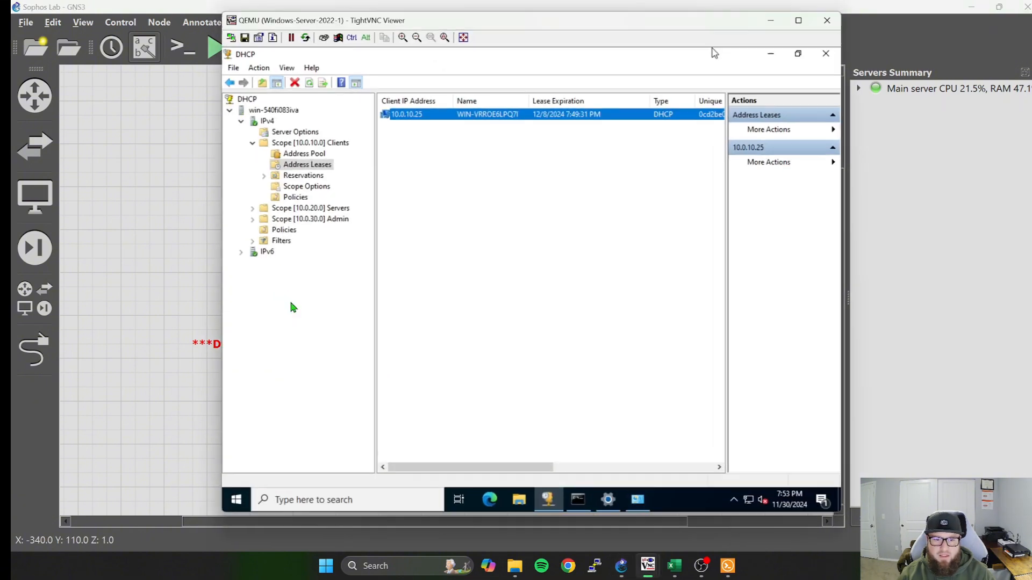
pyautogui.doubleClick(312, 221)
pyautogui.doubleClick(422, 127)
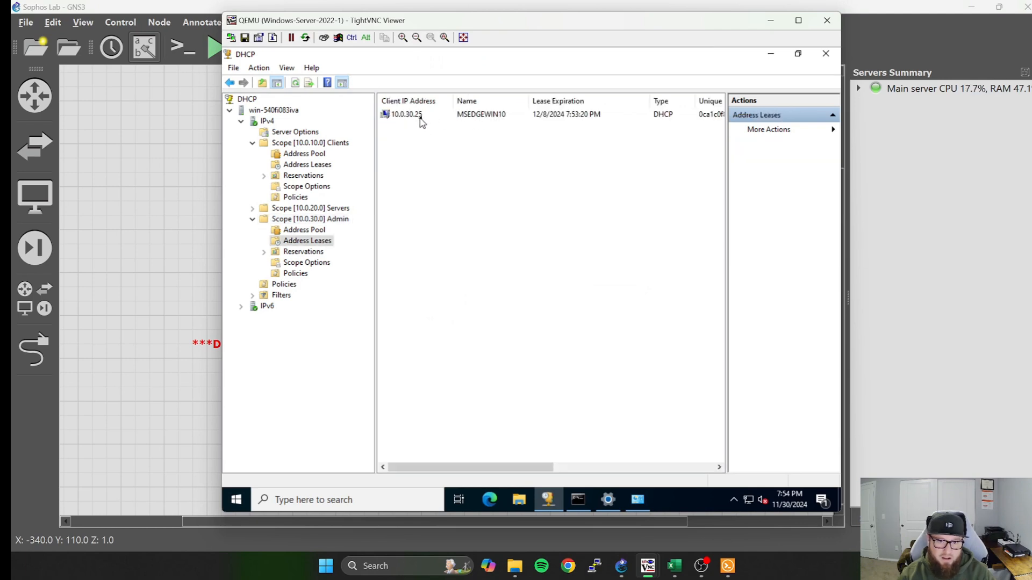
pyautogui.click(412, 120)
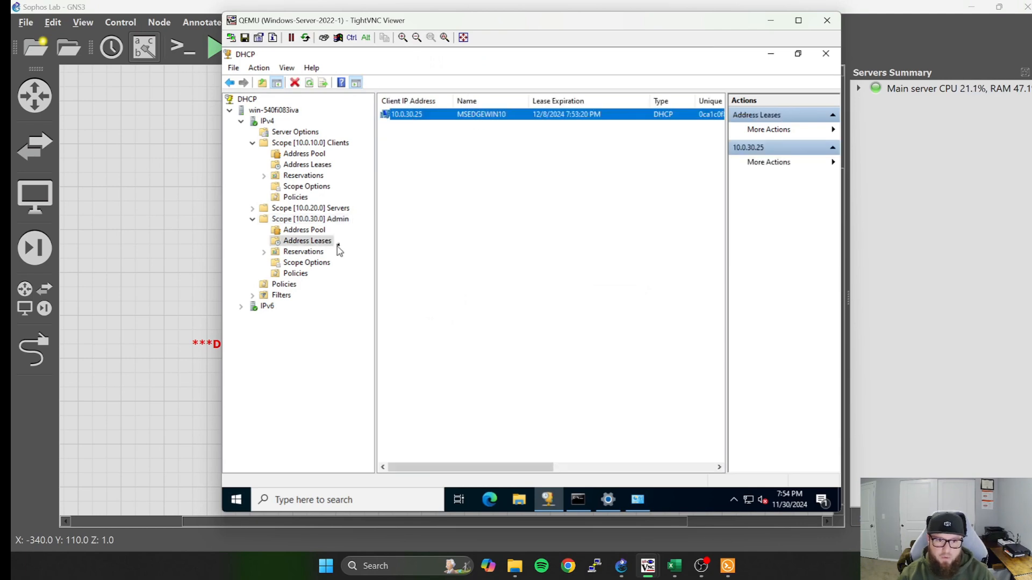
pyautogui.click(771, 21)
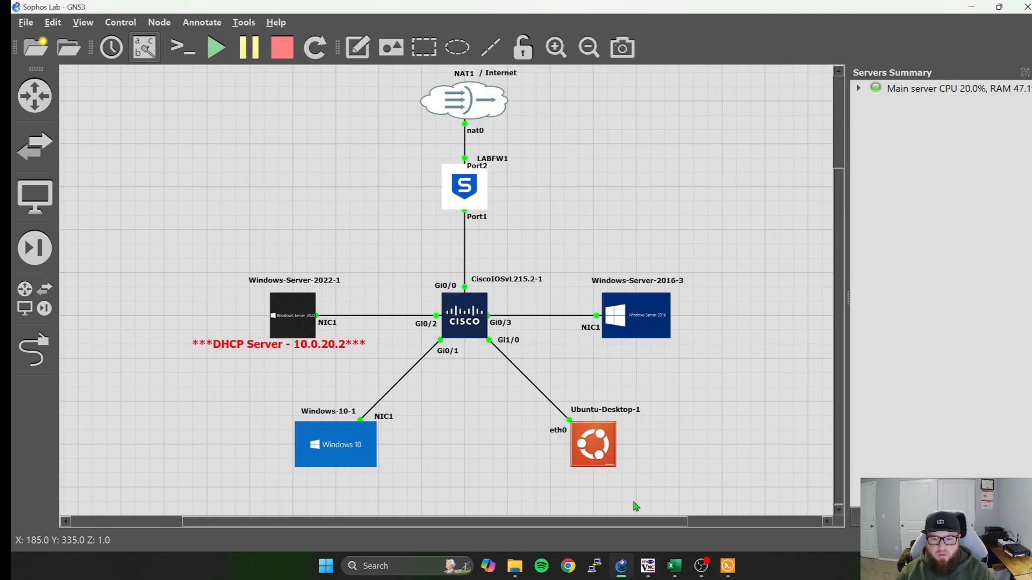
# Reopen the Windows-Server-2022-1 console, expand the 10.0.20.0 Servers scope to view its contents, and minimize the console.
pyautogui.moveTo(724, 574)
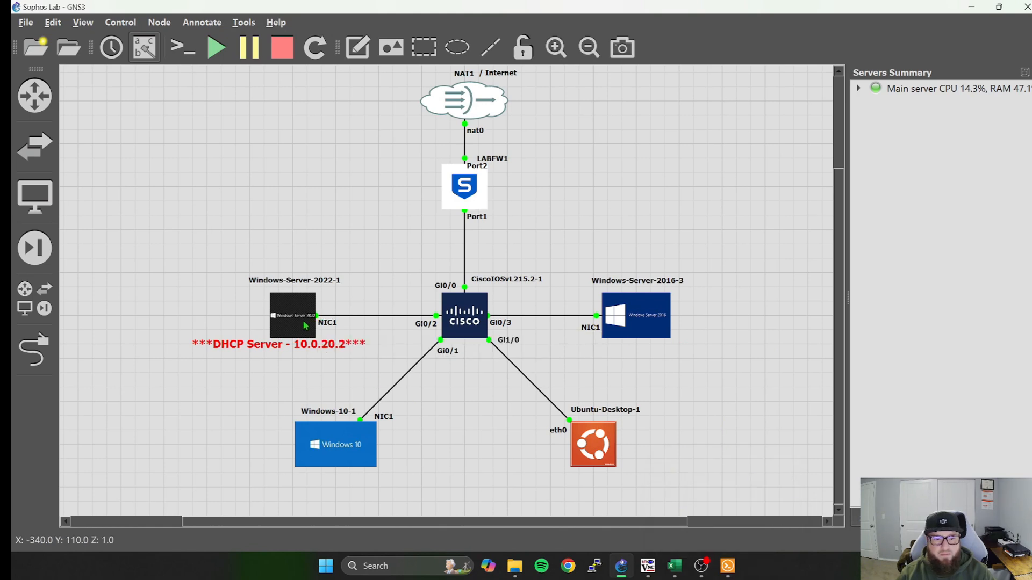
pyautogui.doubleClick(305, 325)
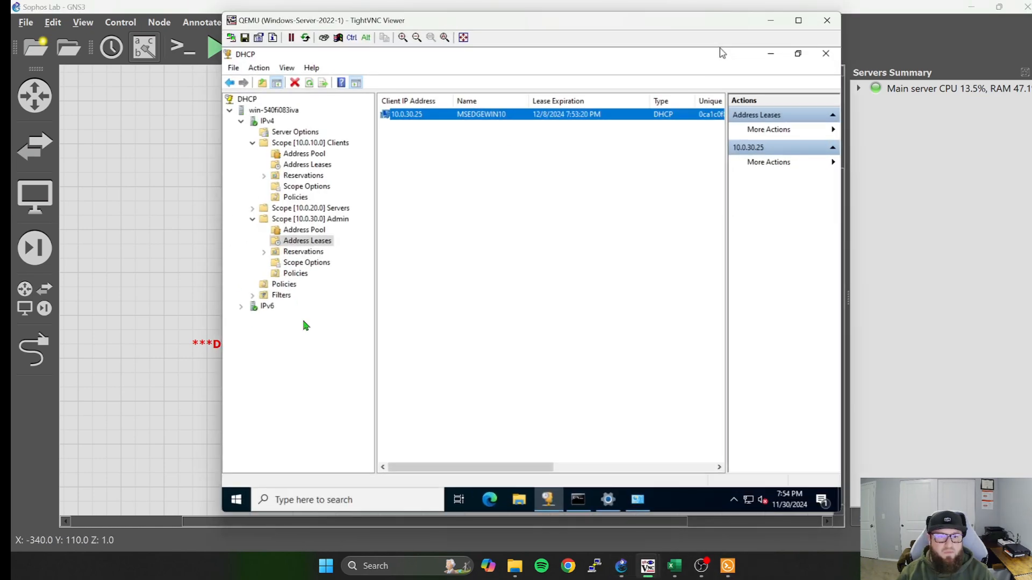
pyautogui.doubleClick(306, 209)
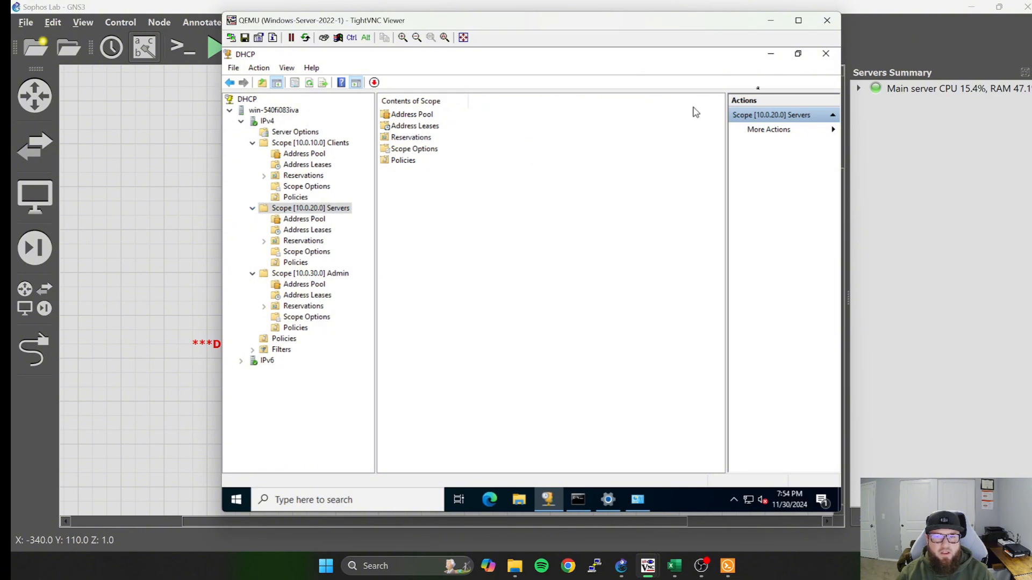
pyautogui.click(771, 20)
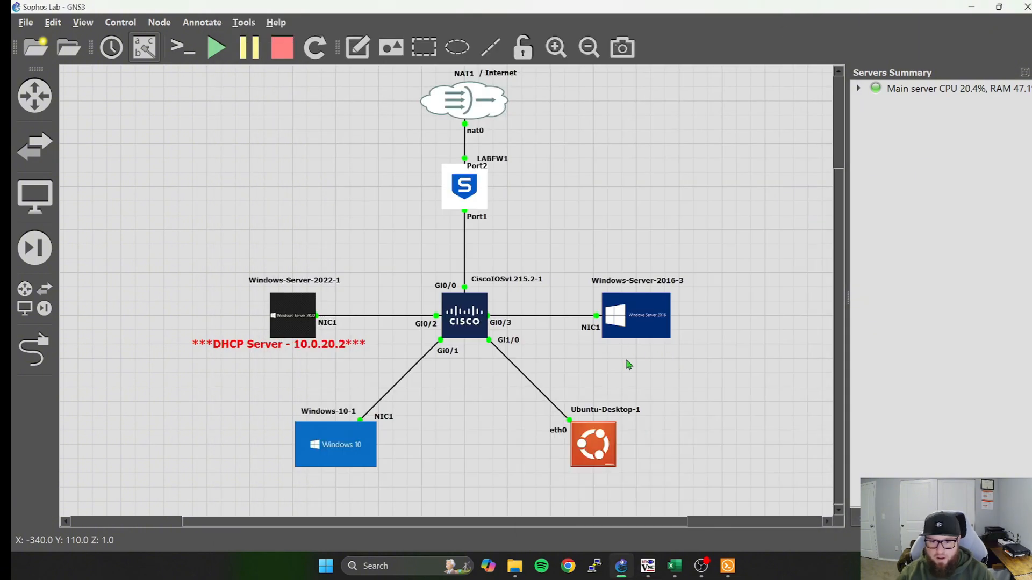
# Open the Ubuntu-Desktop-1 console, select the osboxes.org account, and log in with the account password.
pyautogui.doubleClick(597, 460)
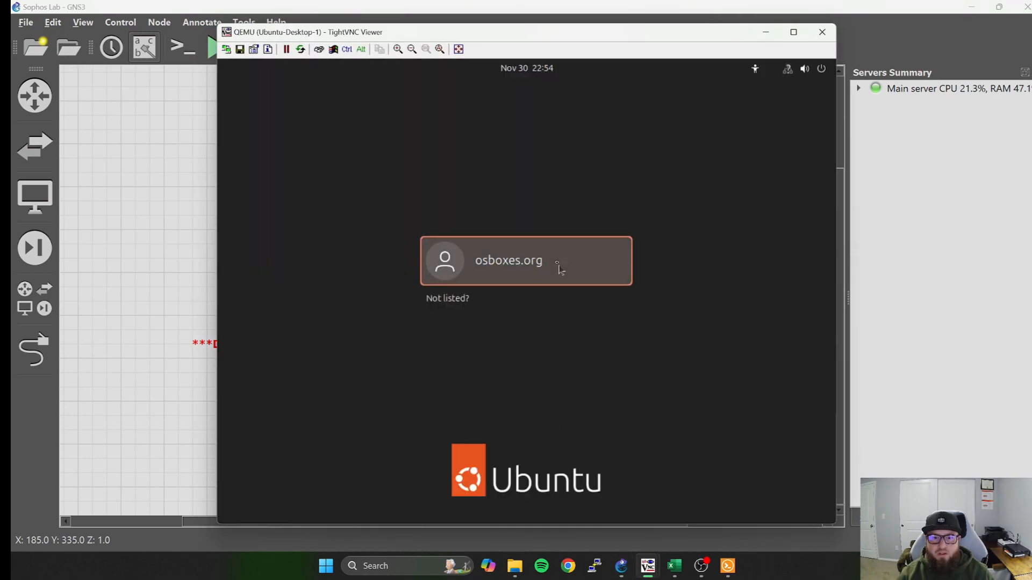
pyautogui.click(559, 269)
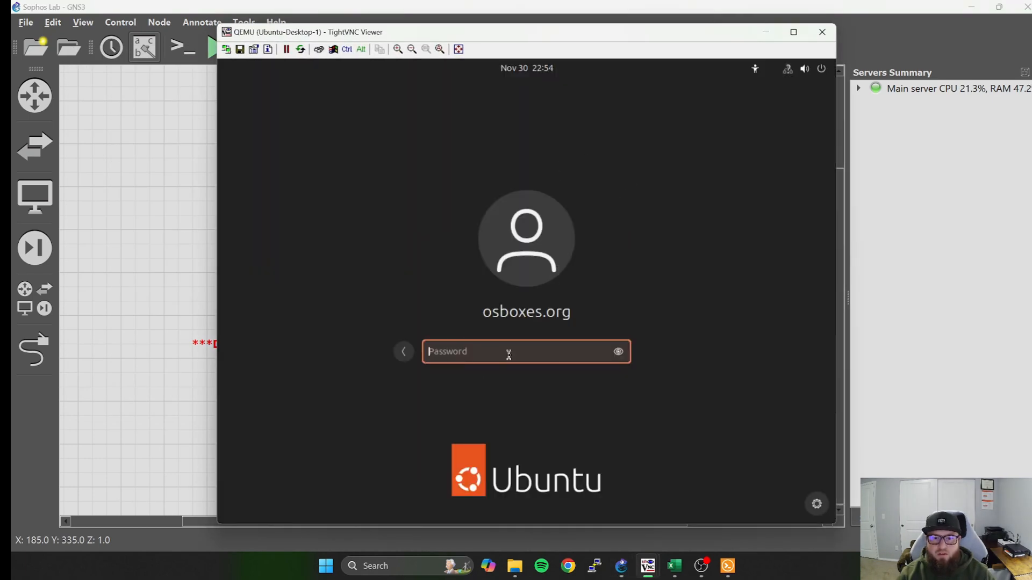
pyautogui.write('osbo')
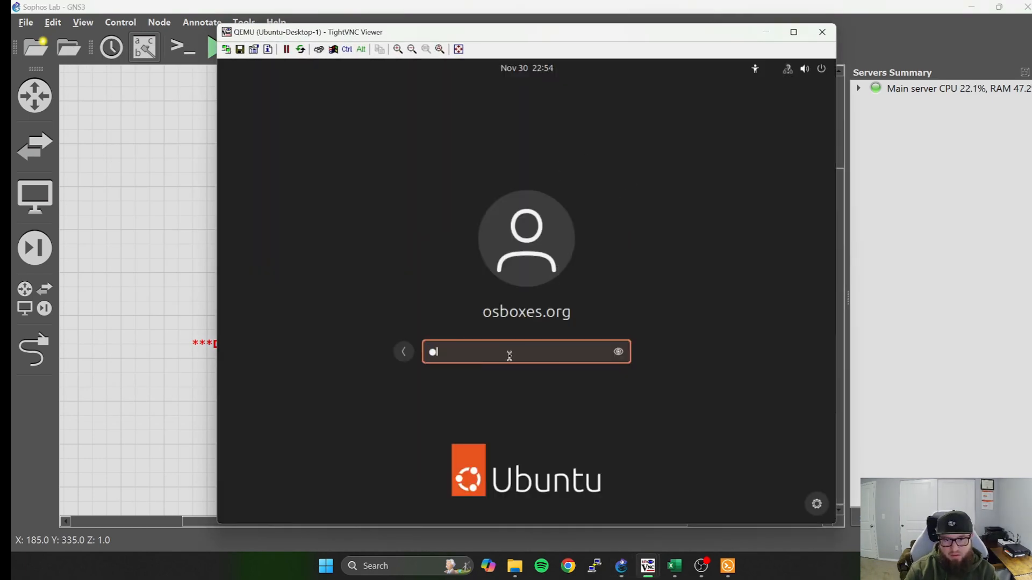
pyautogui.write('xes.org')
pyautogui.press('Return')
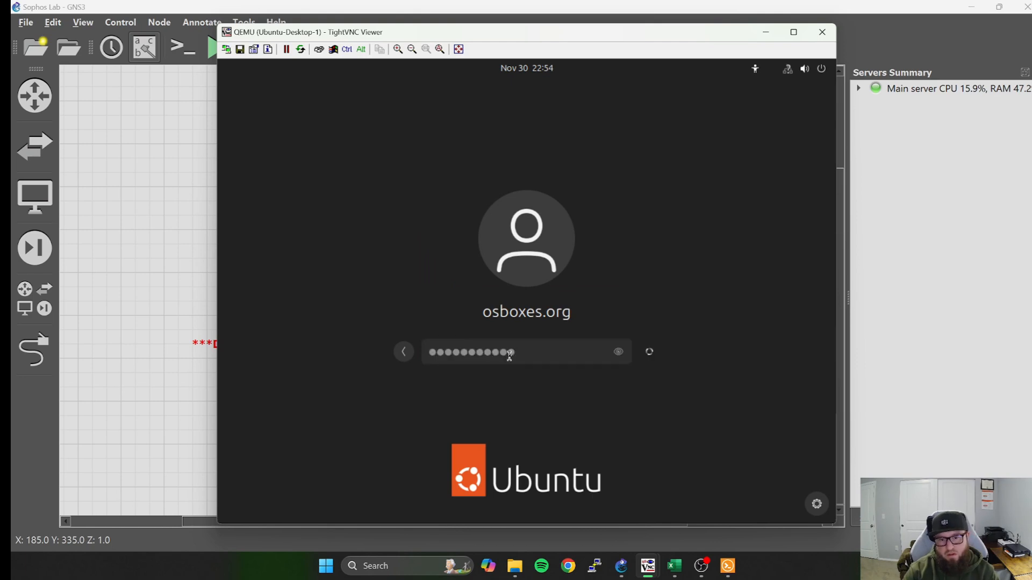
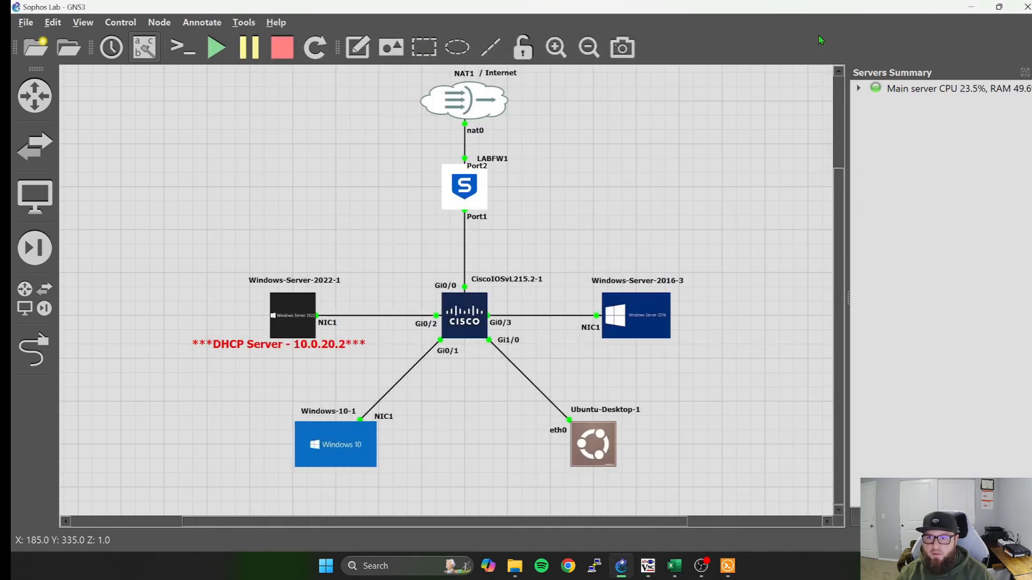
# Minimize the Ubuntu-Desktop-1 console, bring up the CiscoIOSvL215.2-1 switch terminal, and enter global configuration mode.
pyautogui.click(766, 32)
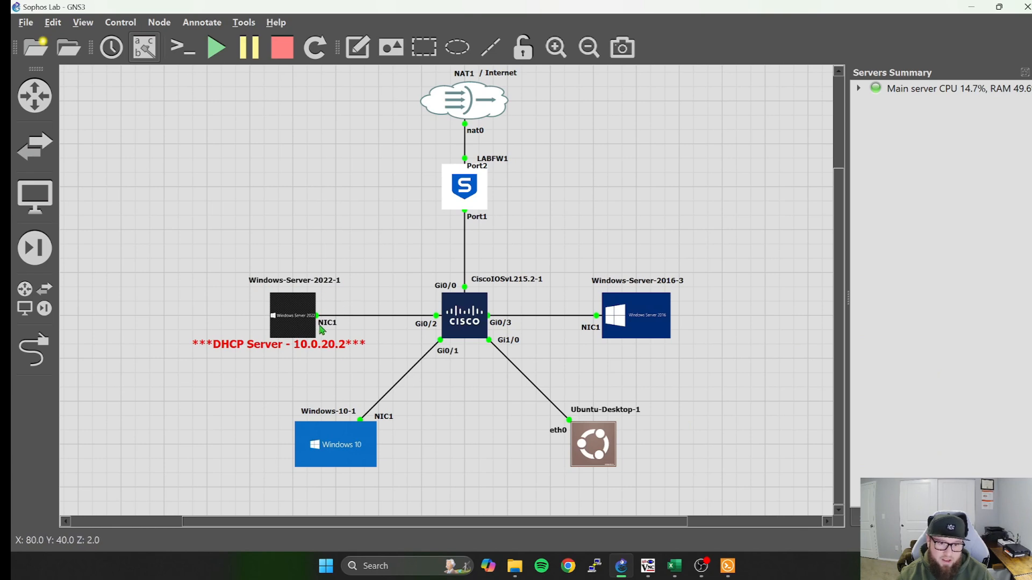
pyautogui.click(727, 566)
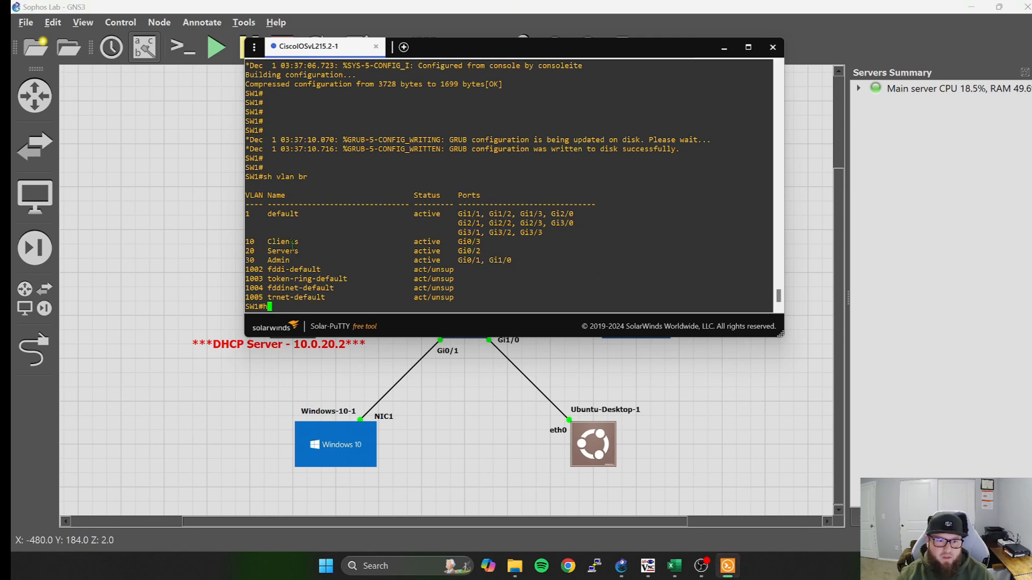
pyautogui.press('BackSpace')
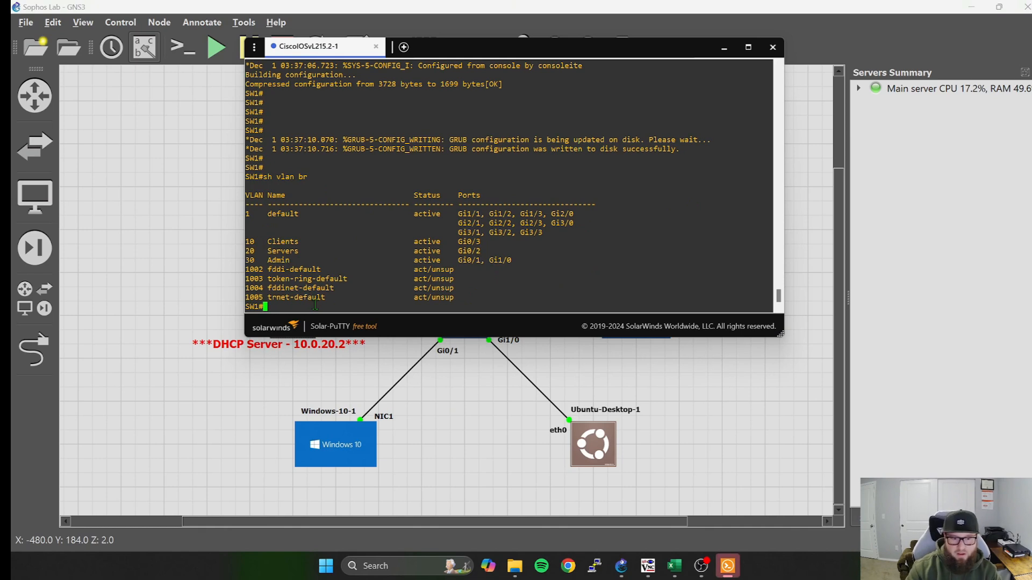
pyautogui.write('conf')
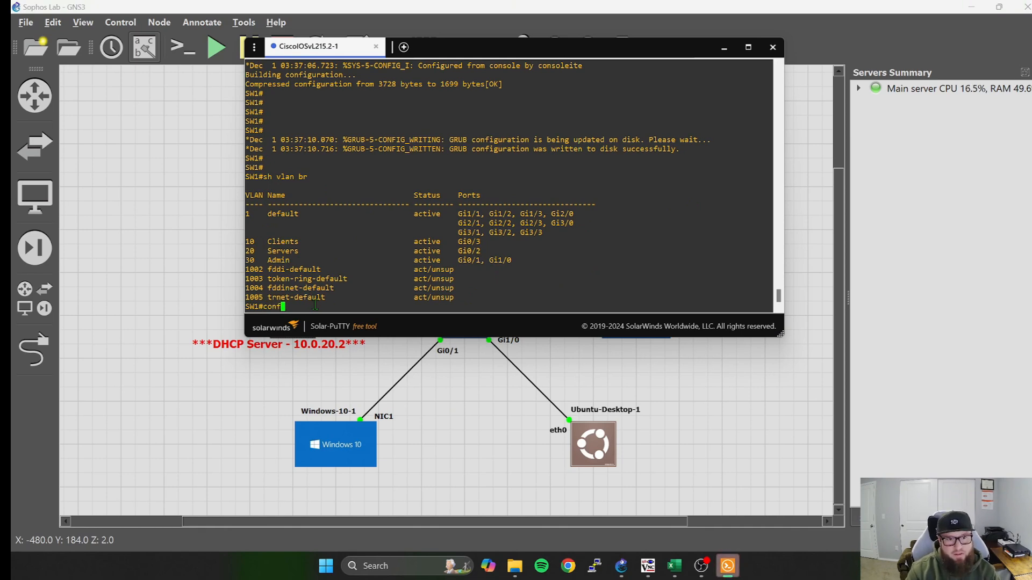
pyautogui.press('BackSpace')
pyautogui.press('BackSpace')
pyautogui.write('conf t')
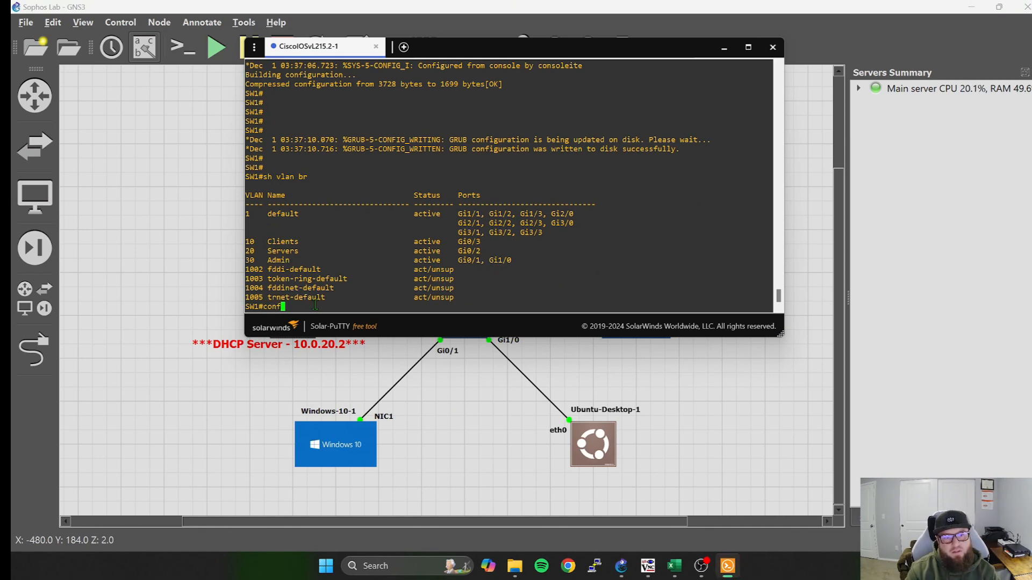
pyautogui.press('Return')
# Assign switch interface g0/3 to access VLAN 20.
pyautogui.write('int ')
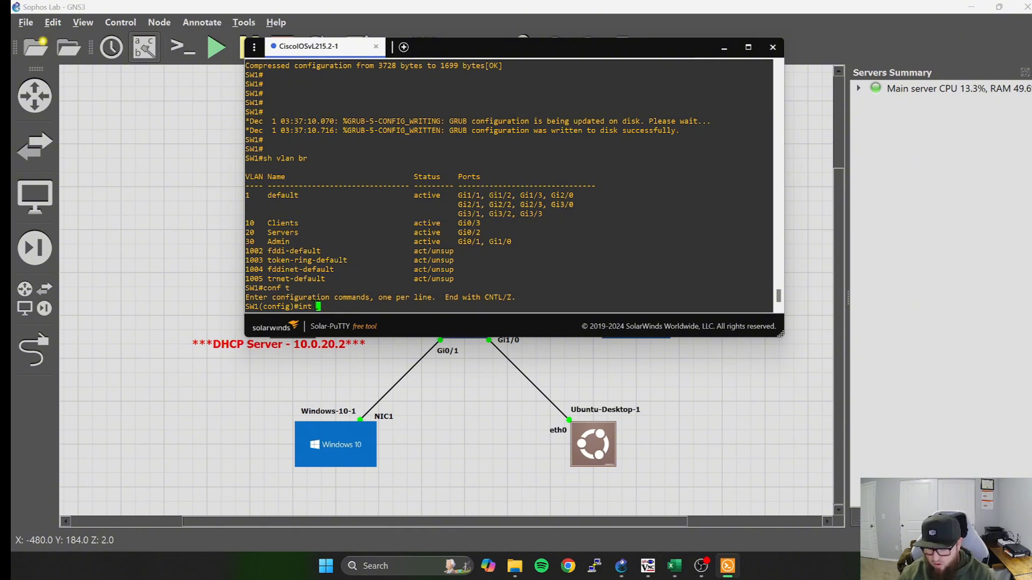
pyautogui.write('g0/3')
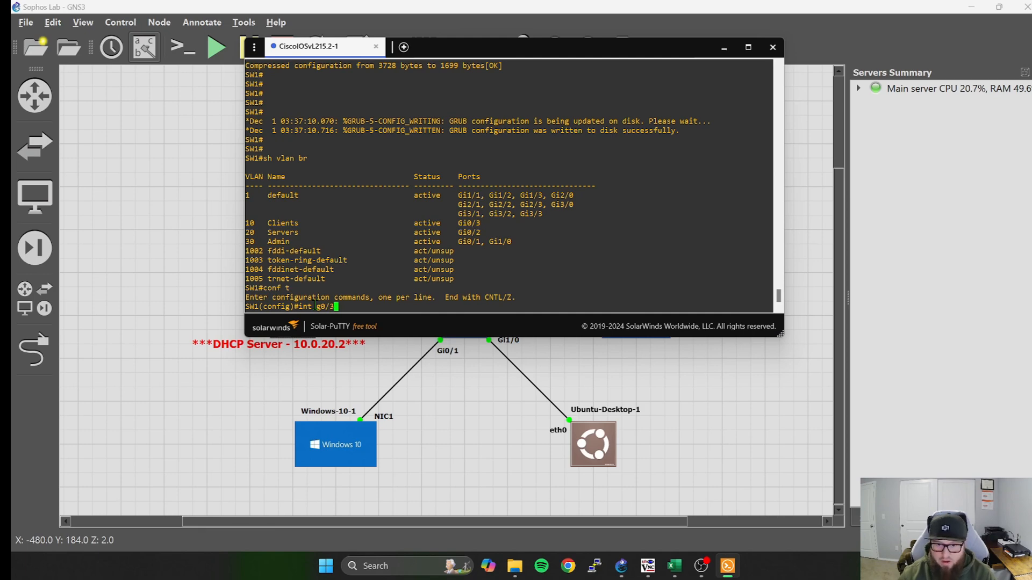
pyautogui.press('Return')
pyautogui.moveTo(607, 56)
pyautogui.mouseDown()
pyautogui.moveTo(342, 60)
pyautogui.moveTo(269, 40)
pyautogui.moveTo(621, 56)
pyautogui.mouseUp()
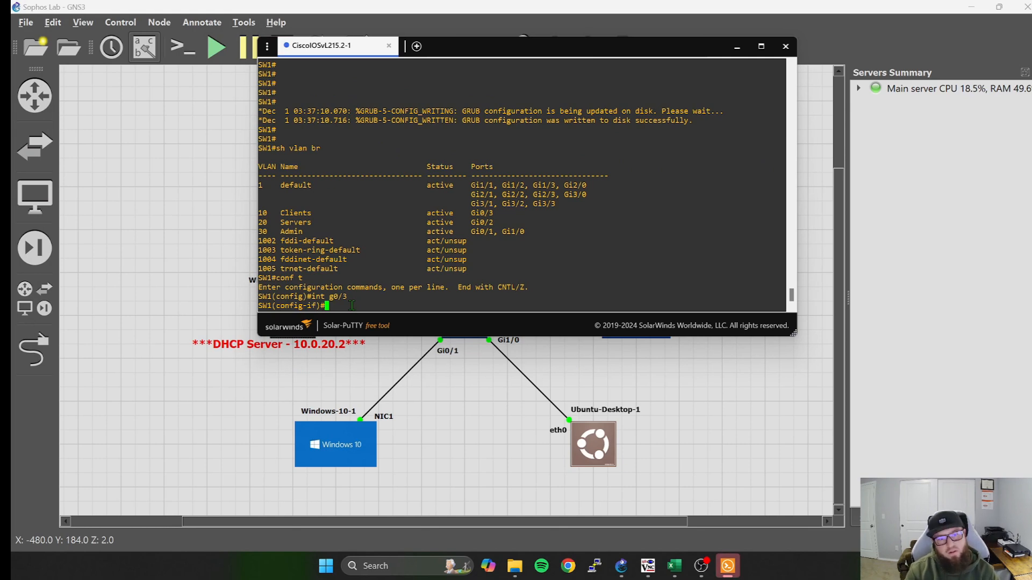
pyautogui.write('swit')
pyautogui.press('Tab')
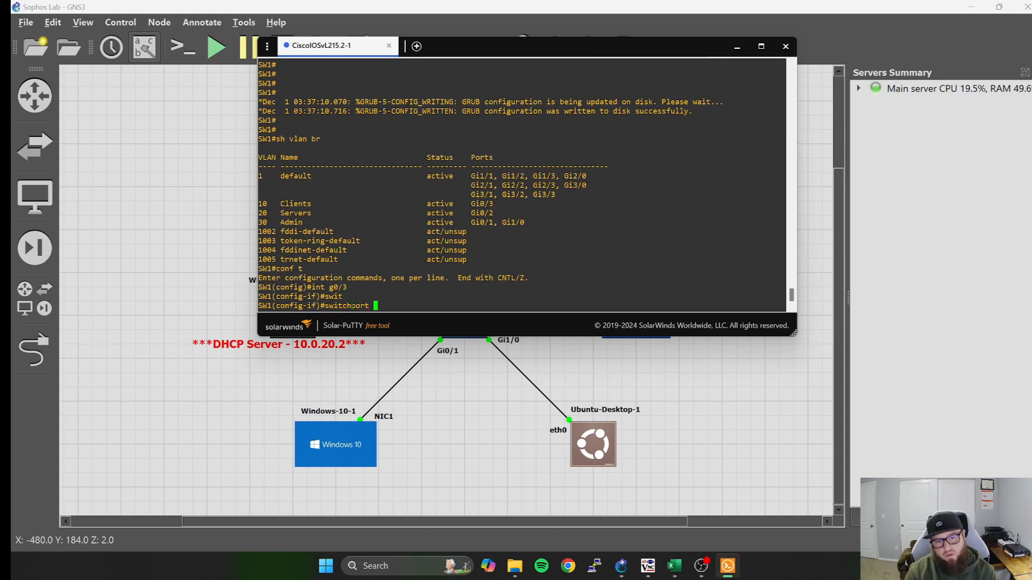
pyautogui.write('ac')
pyautogui.press('Tab')
pyautogui.write('vl')
pyautogui.press('Tab')
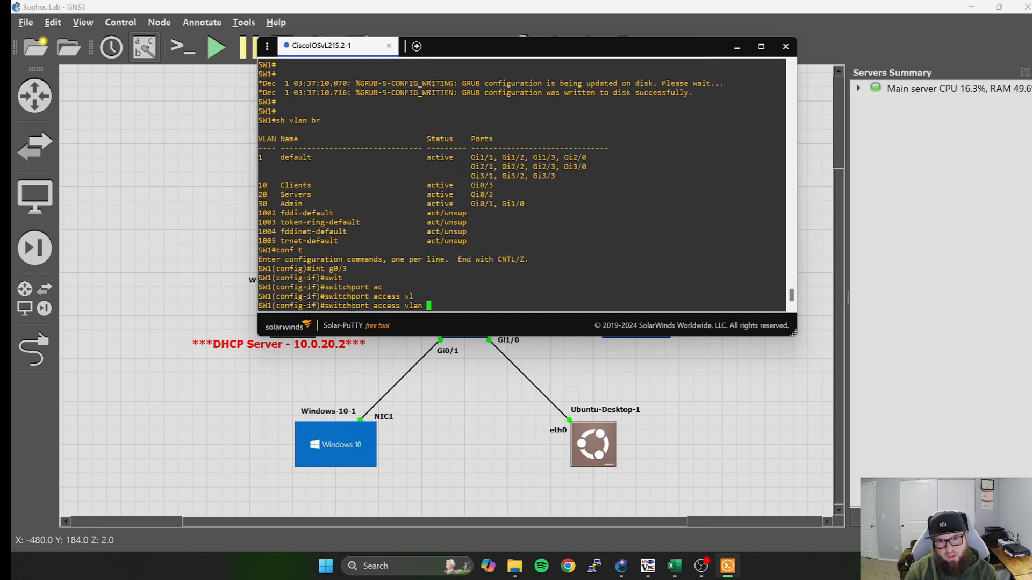
pyautogui.write('20')
pyautogui.press('Return')
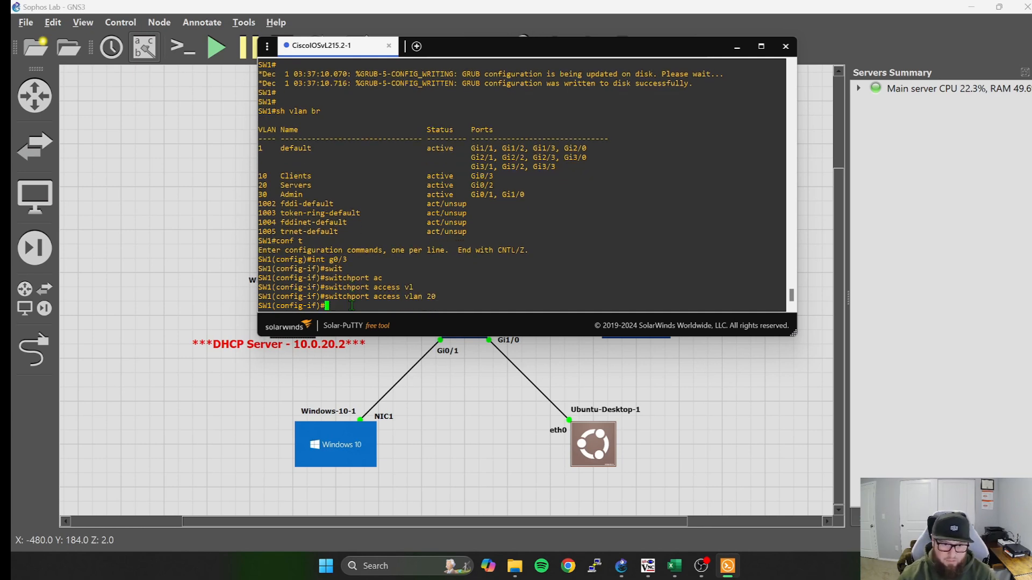
# Exit interface configuration, list the switch's VLANs in brief to check the port assignments, and minimize the terminal.
pyautogui.write('exit')
pyautogui.press('Return')
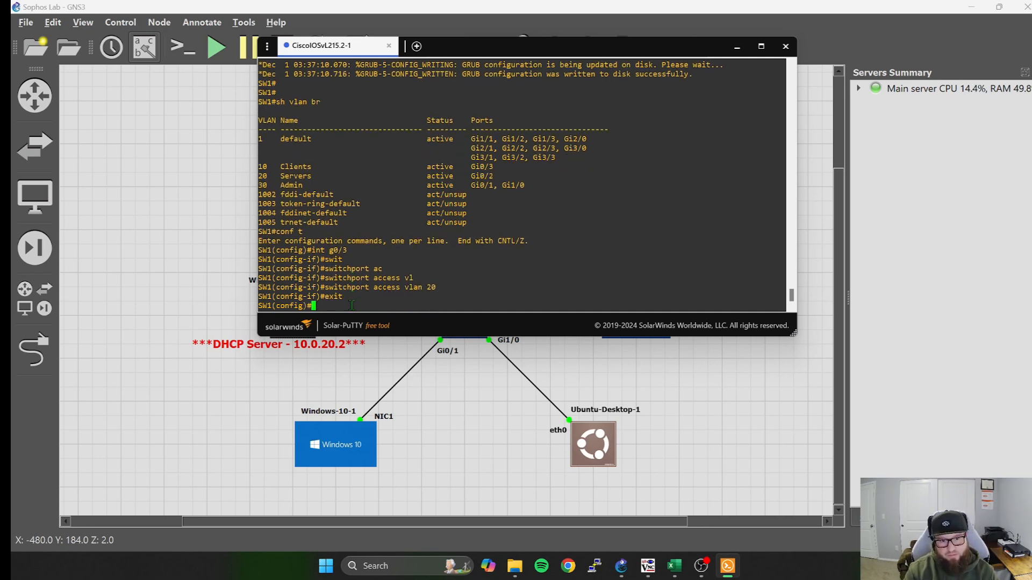
pyautogui.write('do sh vlan br')
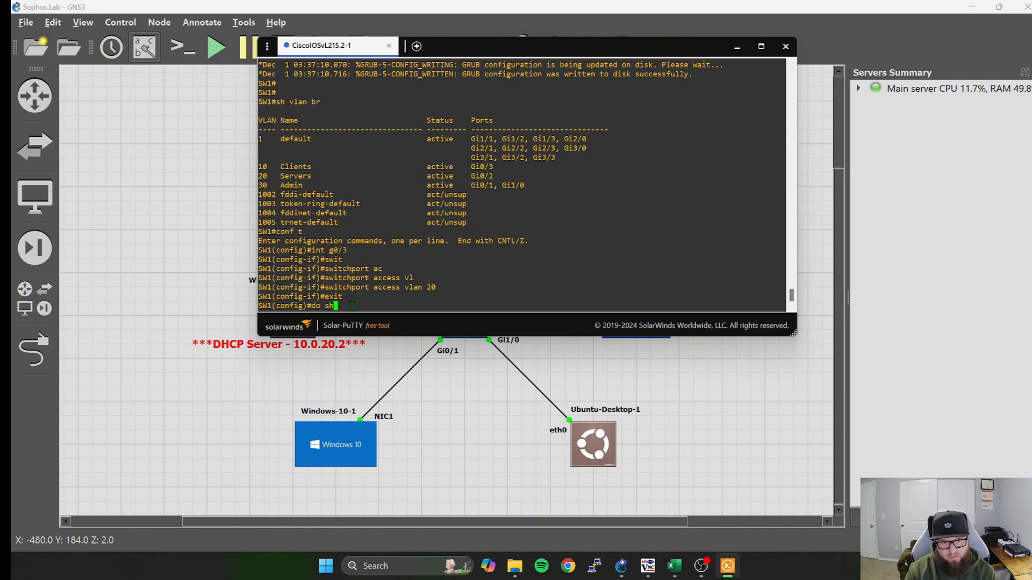
pyautogui.press('Return')
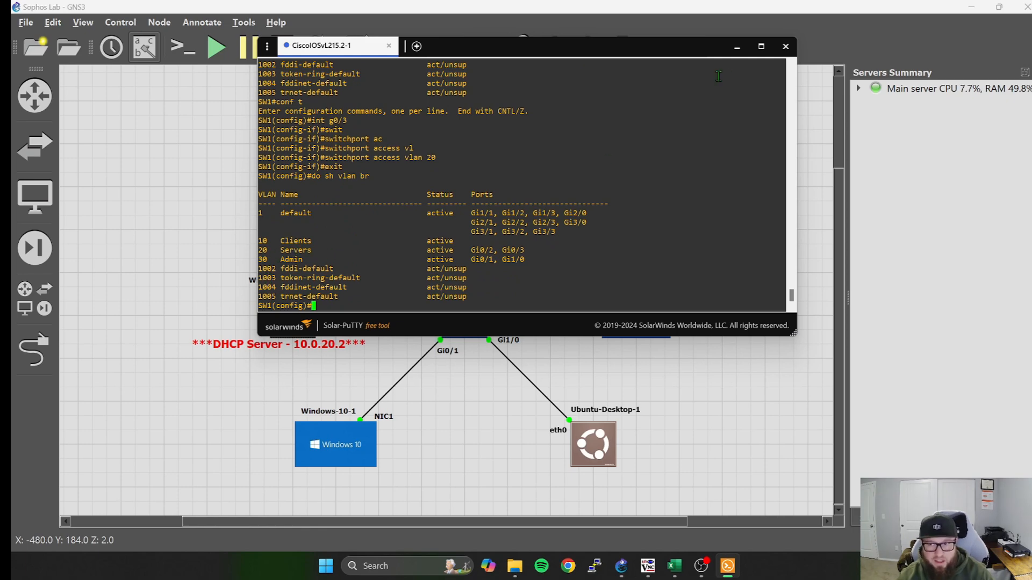
pyautogui.click(740, 53)
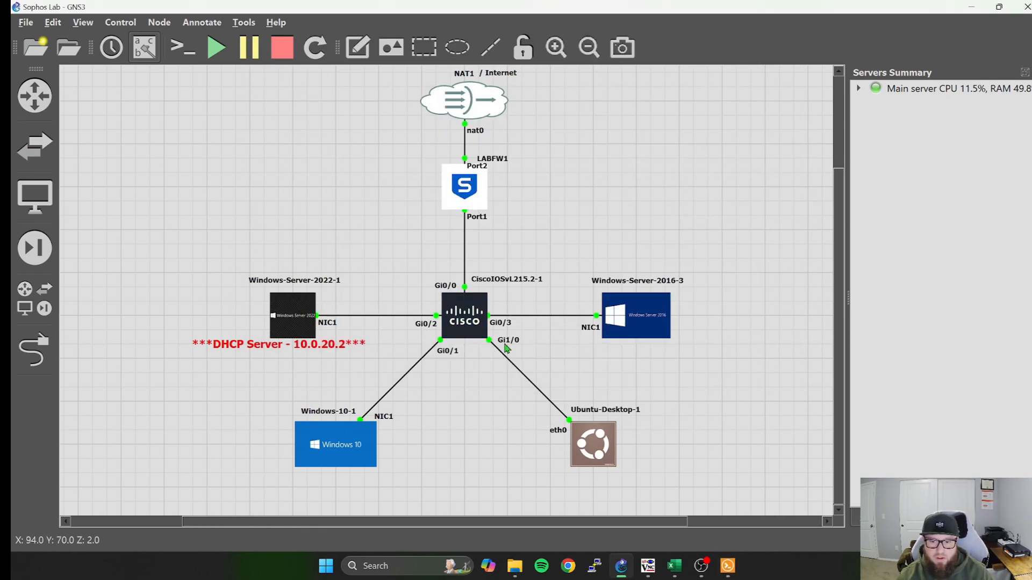
# Open the Windows-Server-2016-3 console and release its address with ipconfig /release in the Command Prompt.
pyautogui.doubleClick(632, 315)
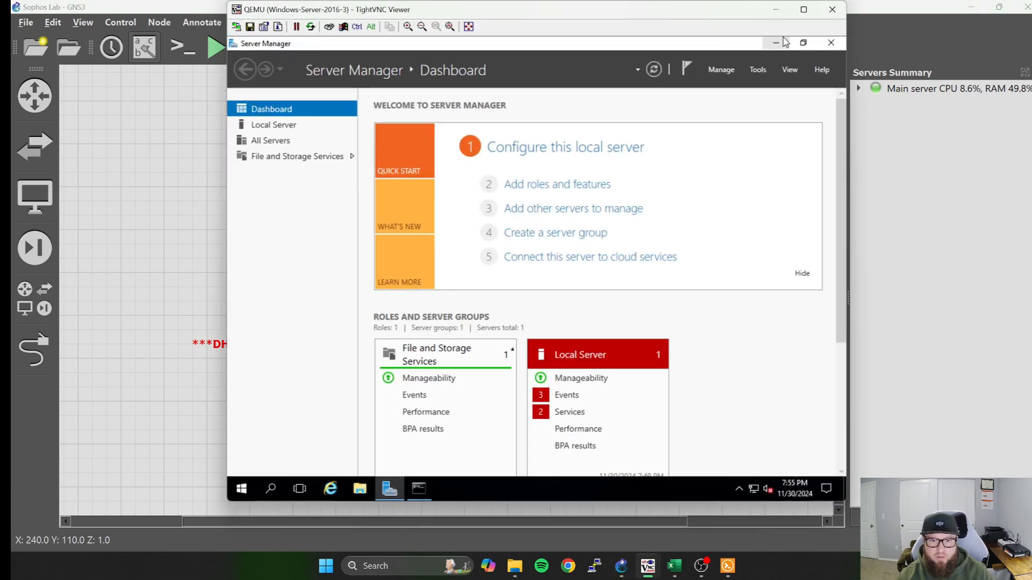
pyautogui.scroll(-3, 604, 467)
pyautogui.click(419, 488)
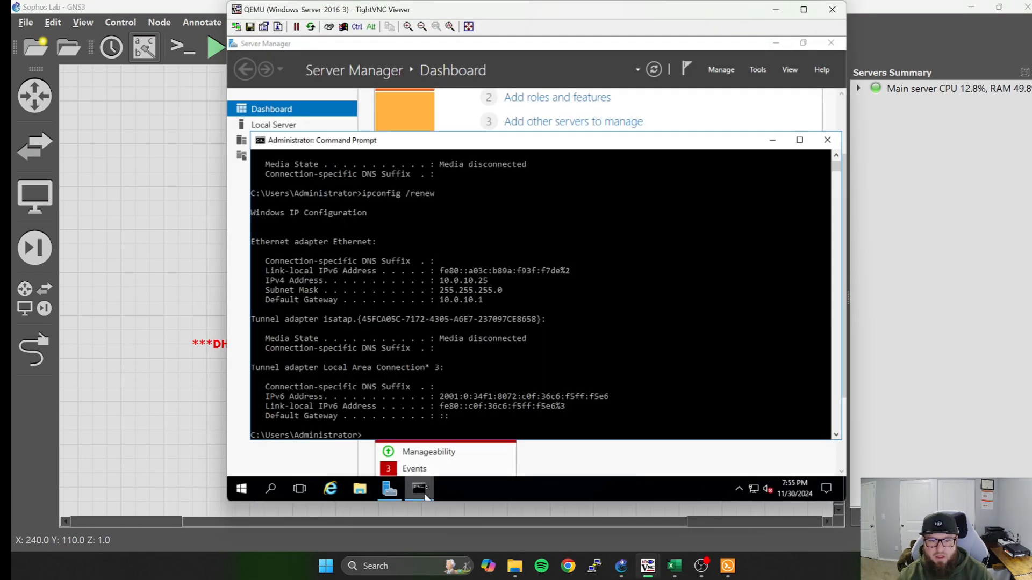
pyautogui.scroll(-8, 545, 357)
pyautogui.scroll(4, 538, 360)
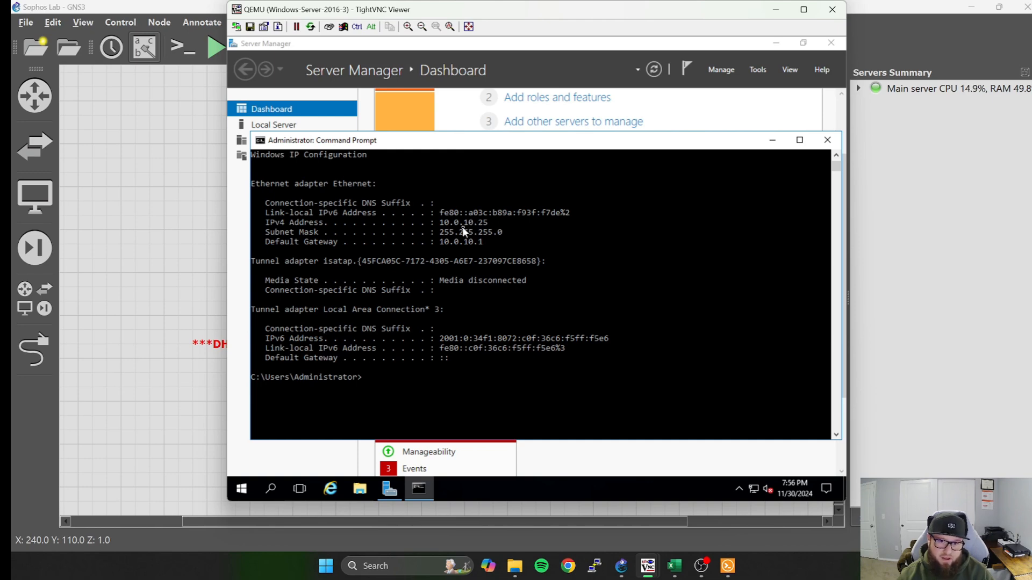
pyautogui.click(371, 386)
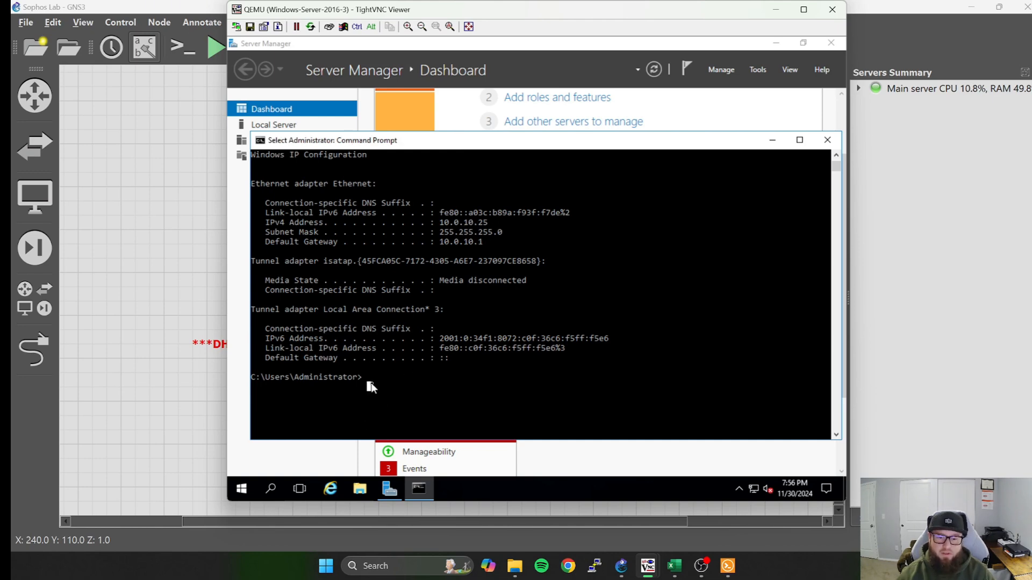
pyautogui.press('Up')
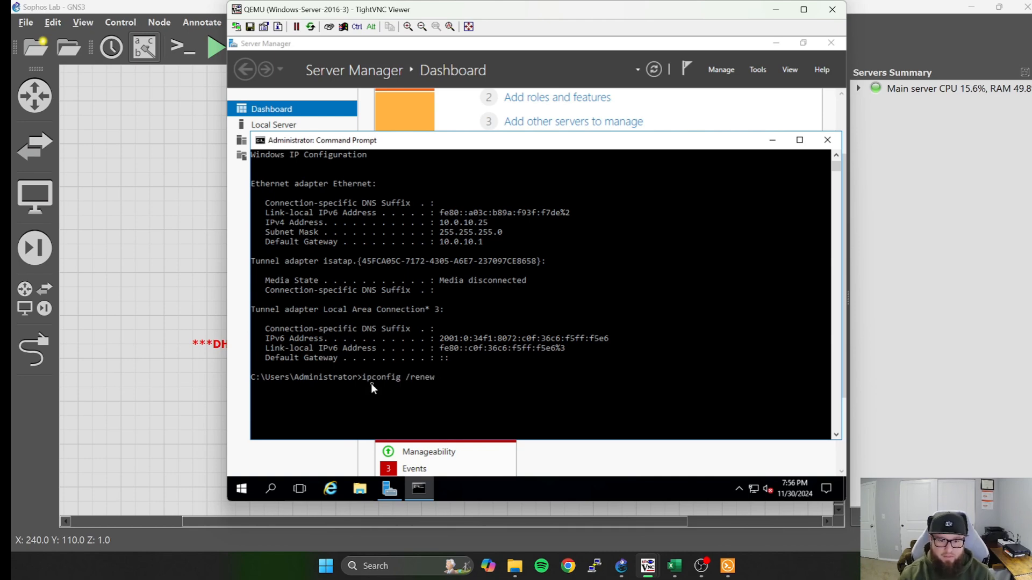
pyautogui.press('Up')
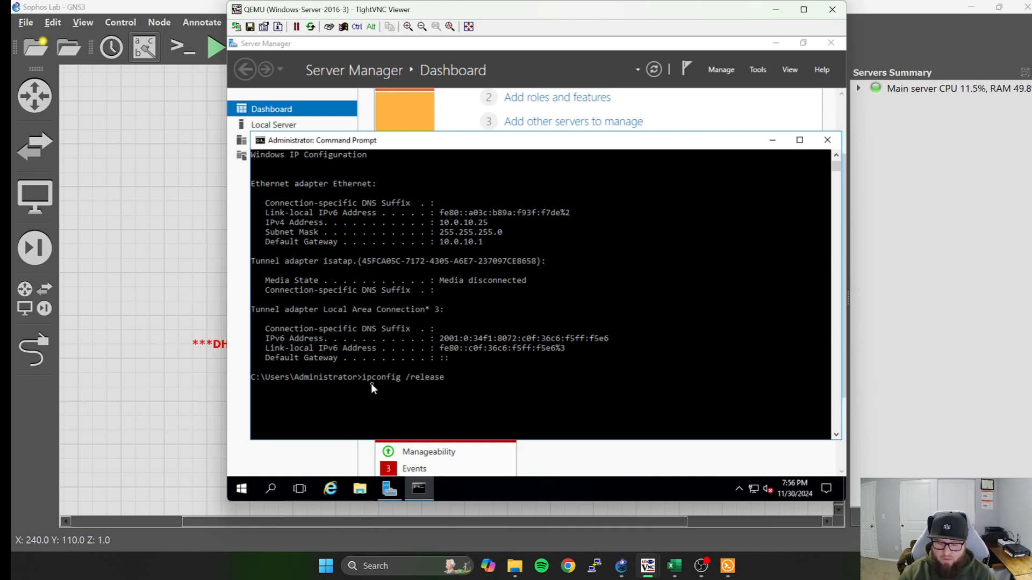
pyautogui.press('Return')
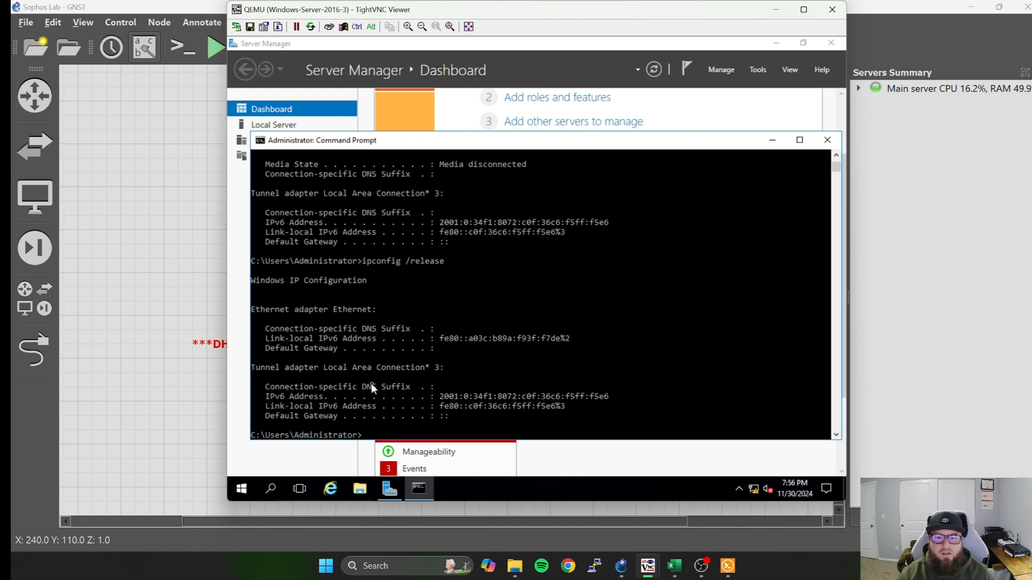
# Request a new lease with ipconfig /renew on Windows-Server-2016-3, and minimize the Command Prompt and the console.
pyautogui.press('Up')
pyautogui.press('BackSpace')
pyautogui.press('BackSpace')
pyautogui.press('BackSpace')
pyautogui.press('BackSpace')
pyautogui.press('BackSpace')
pyautogui.press('BackSpace')
pyautogui.press('BackSpace')
pyautogui.press('BackSpace')
pyautogui.write('/renew')
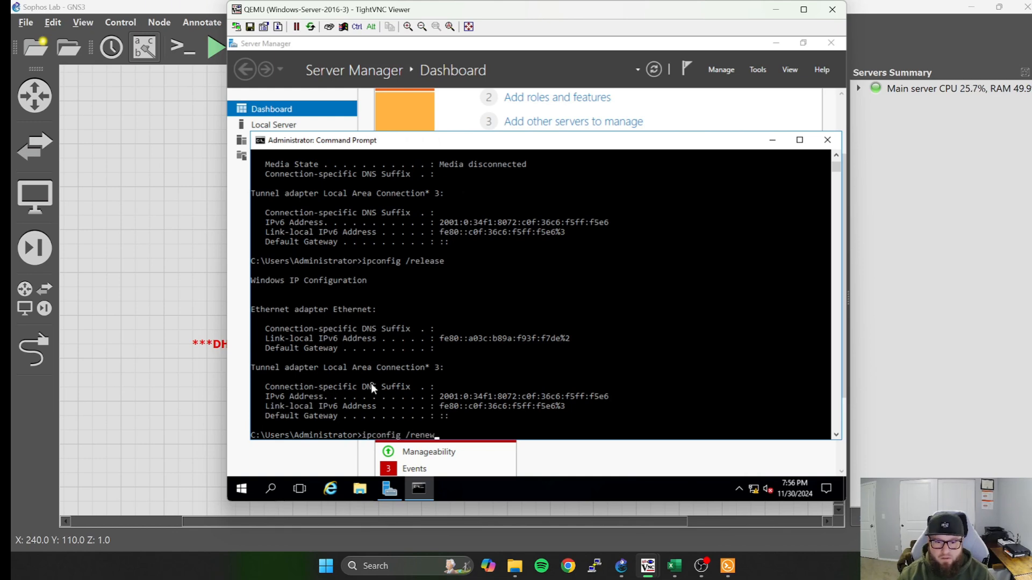
pyautogui.press('Return')
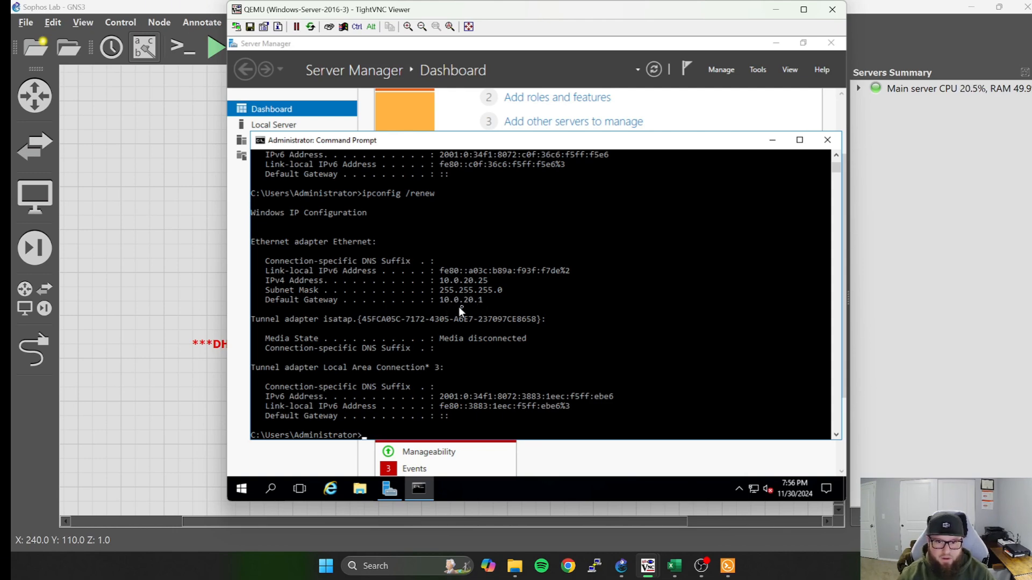
pyautogui.click(772, 140)
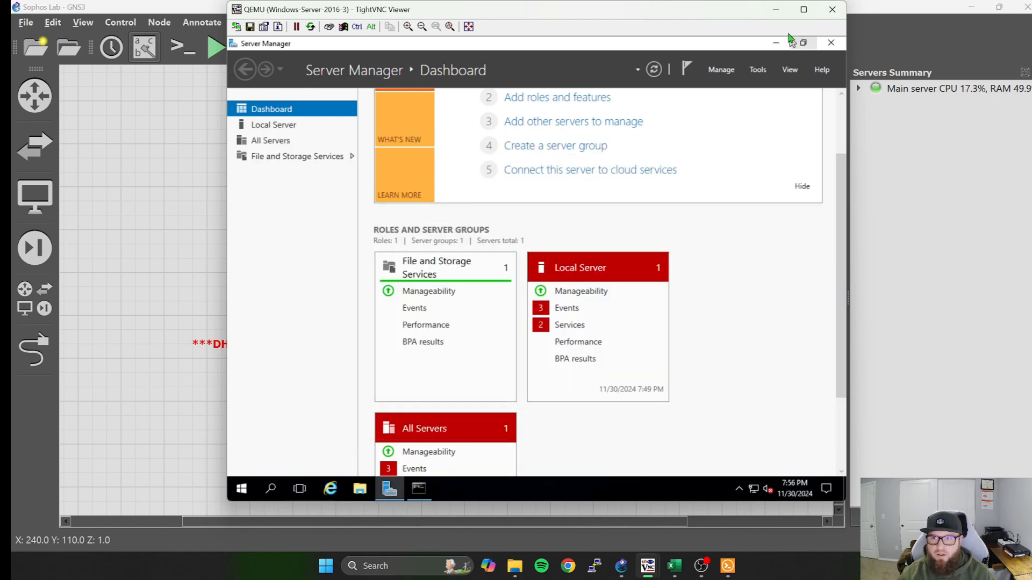
pyautogui.click(775, 13)
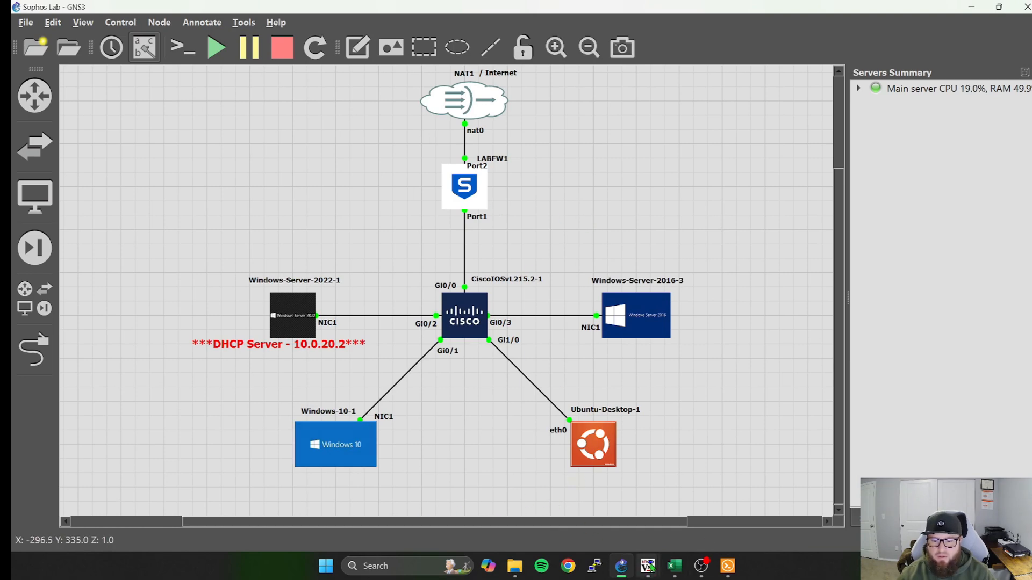
# Reopen the Windows-10-1 console, review the Sophos DHCP relays, and ping 8.8.8.8 from the Command Prompt.
pyautogui.moveTo(649, 566)
pyautogui.click(583, 508)
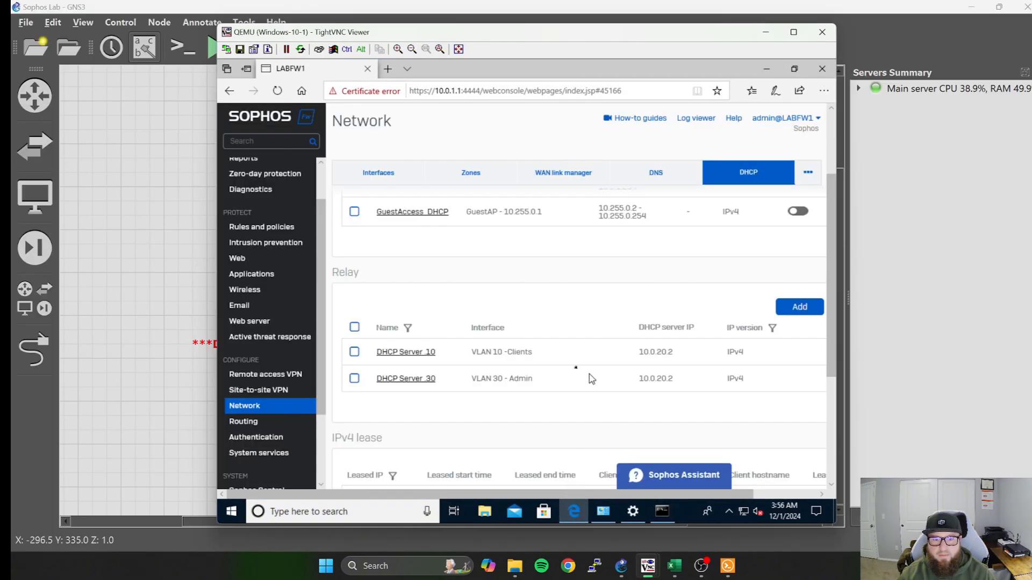
pyautogui.scroll(-1, 490, 309)
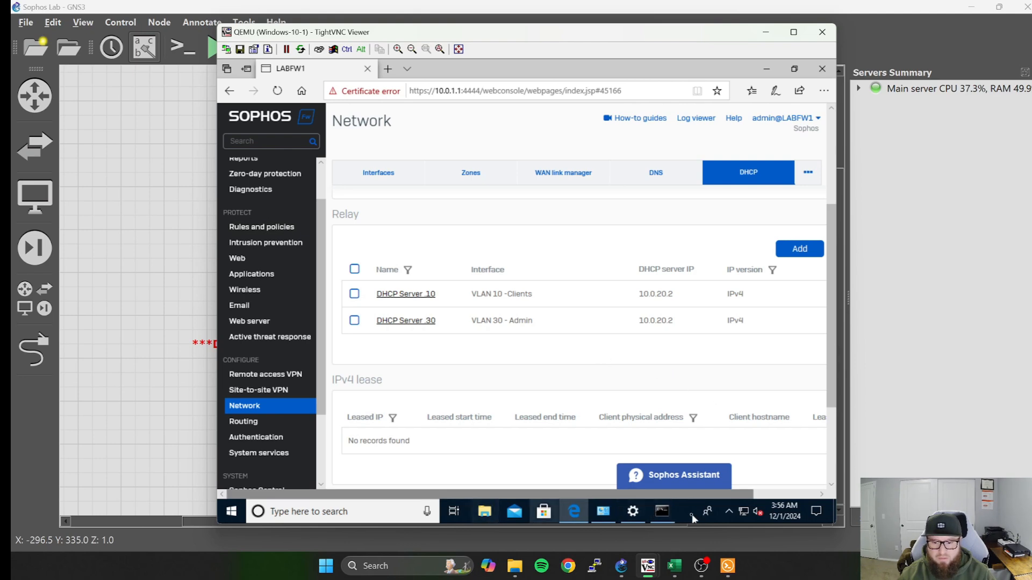
pyautogui.click(665, 513)
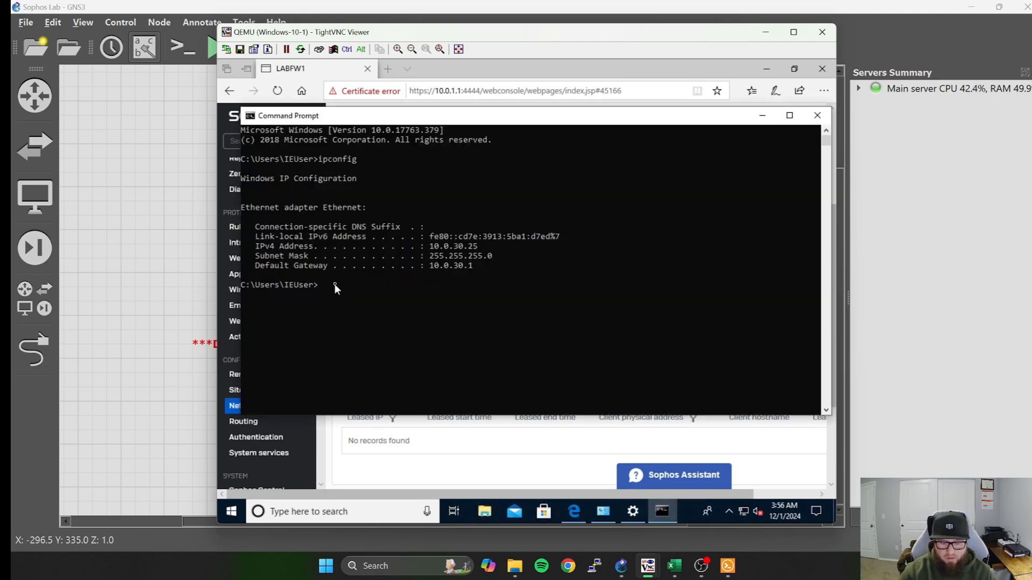
pyautogui.write('ping')
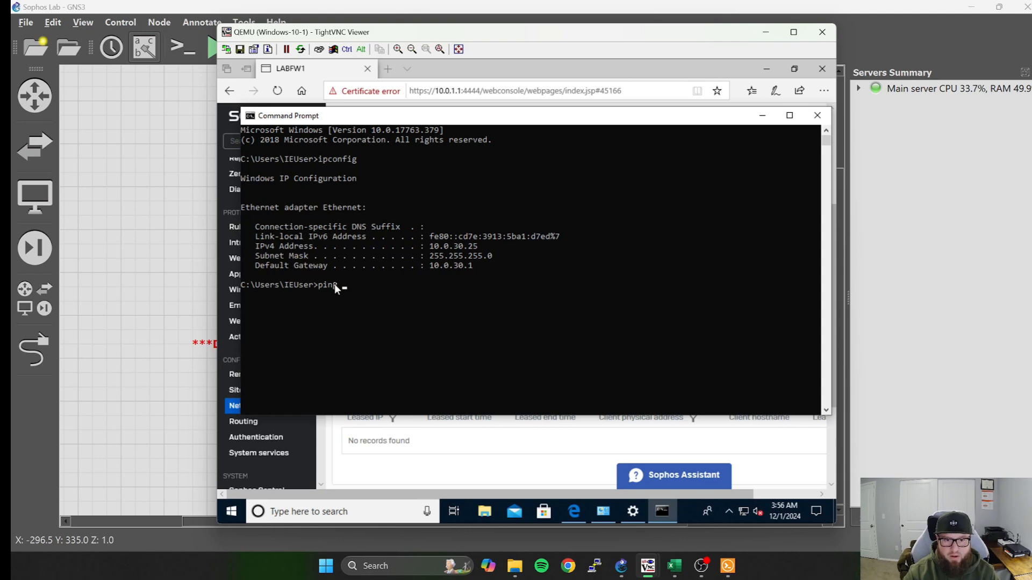
pyautogui.write(' 8.8.8.8')
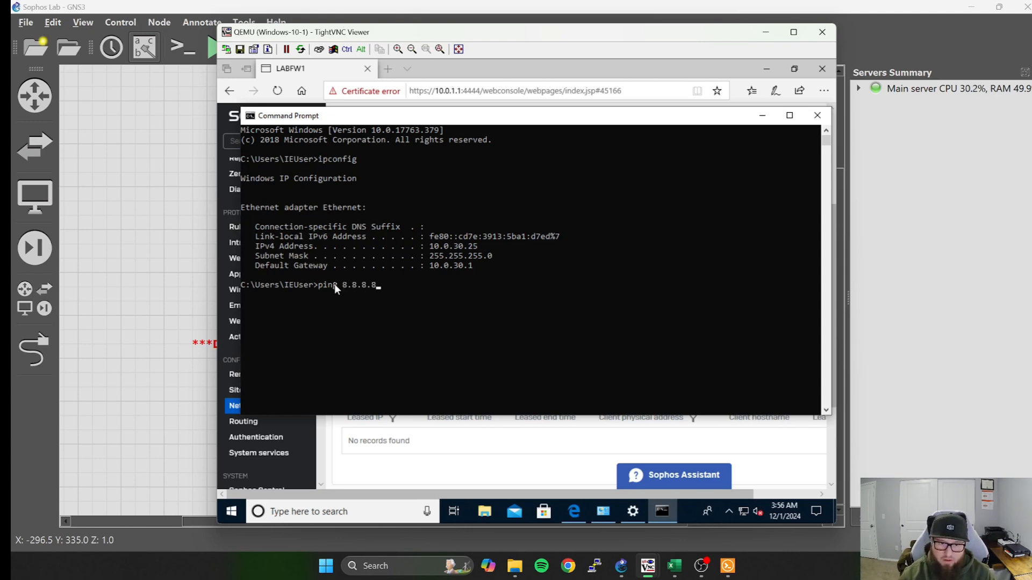
pyautogui.press('Return')
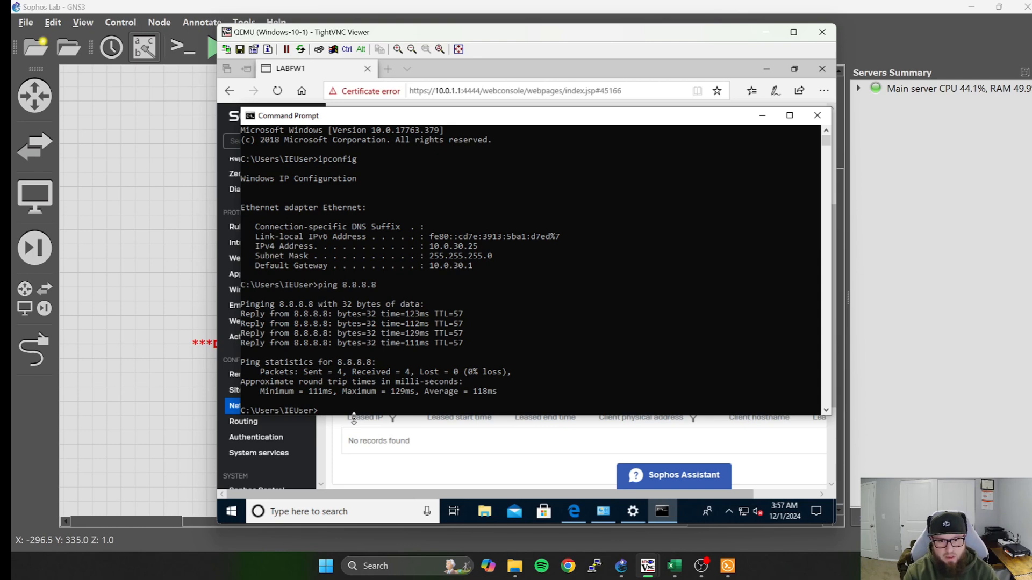
pyautogui.write('ing')
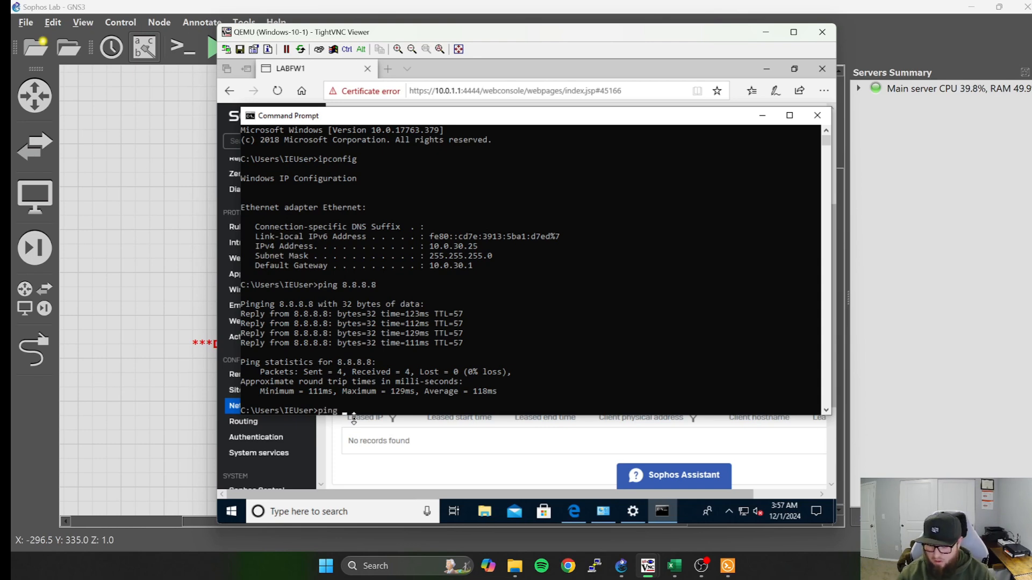
pyautogui.write(' 10.')
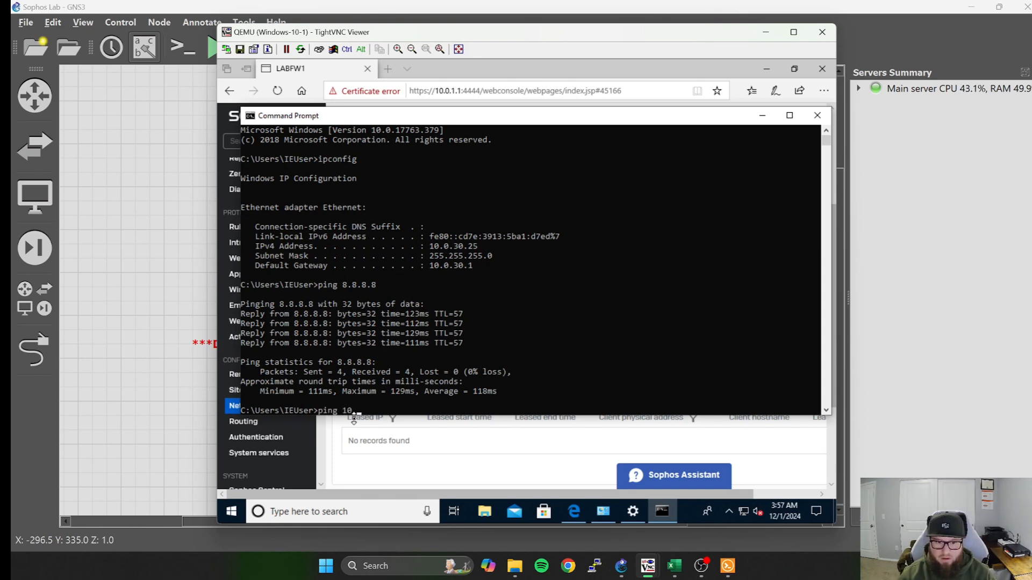
pyautogui.write('0')
pyautogui.press('Return')
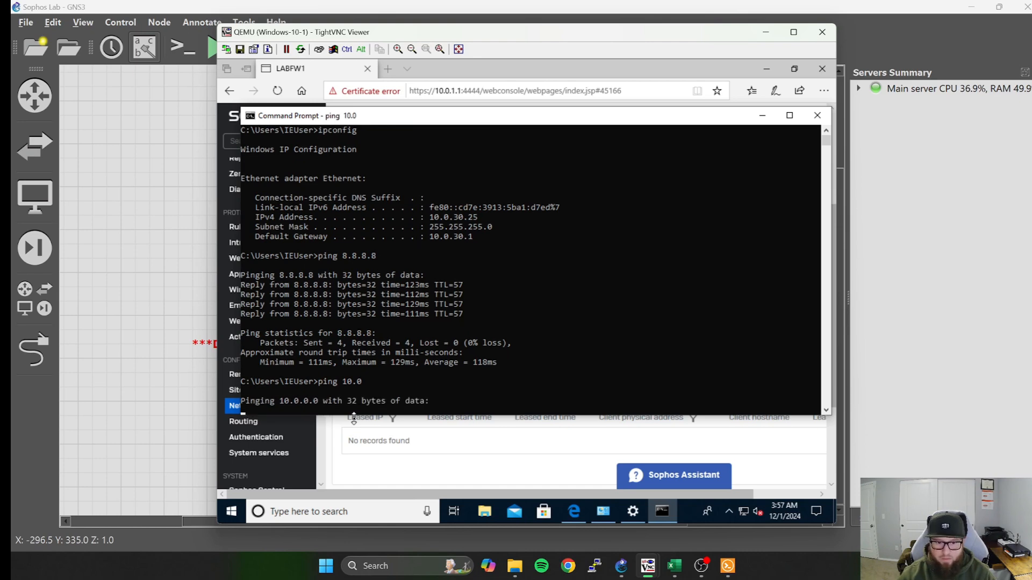
pyautogui.hotkey('ctrl', 'c')
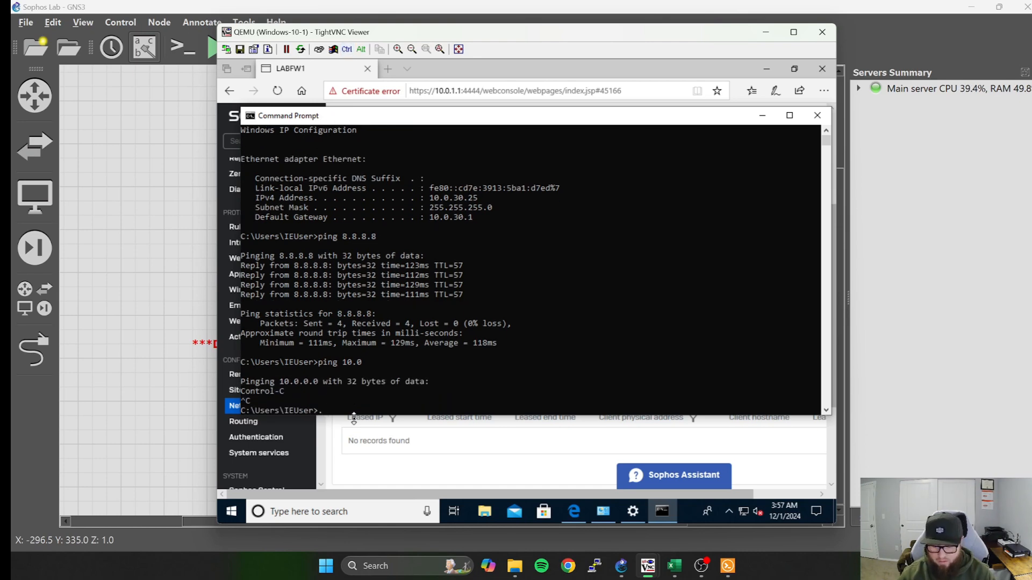
# Ping the DHCP server at 10.0.20.2 from the Windows-10-1 Command Prompt, stop the ping, and minimize the Command Prompt.
pyautogui.write('opi')
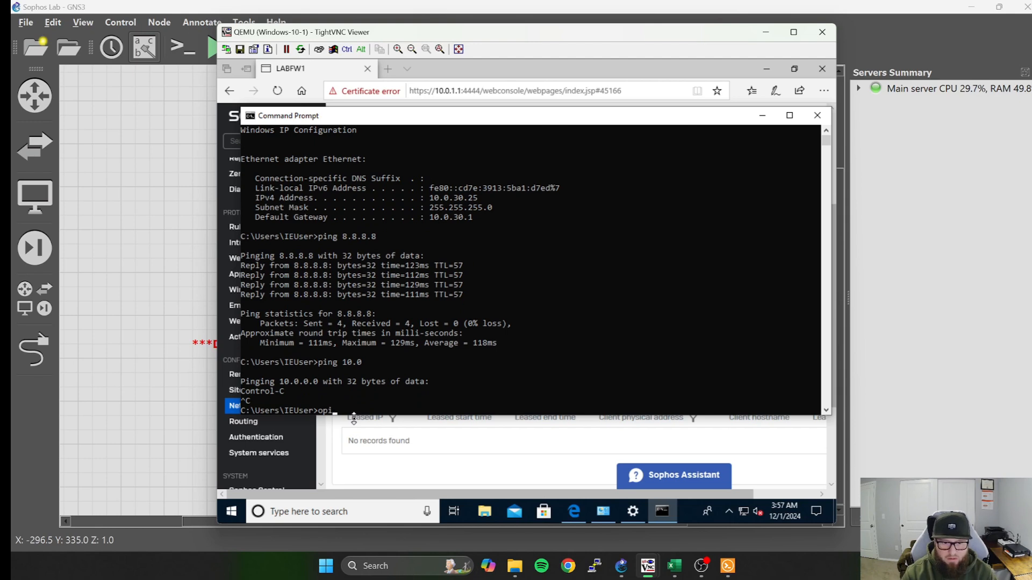
pyautogui.press('BackSpace')
pyautogui.press('BackSpace')
pyautogui.press('BackSpace')
pyautogui.write('ping')
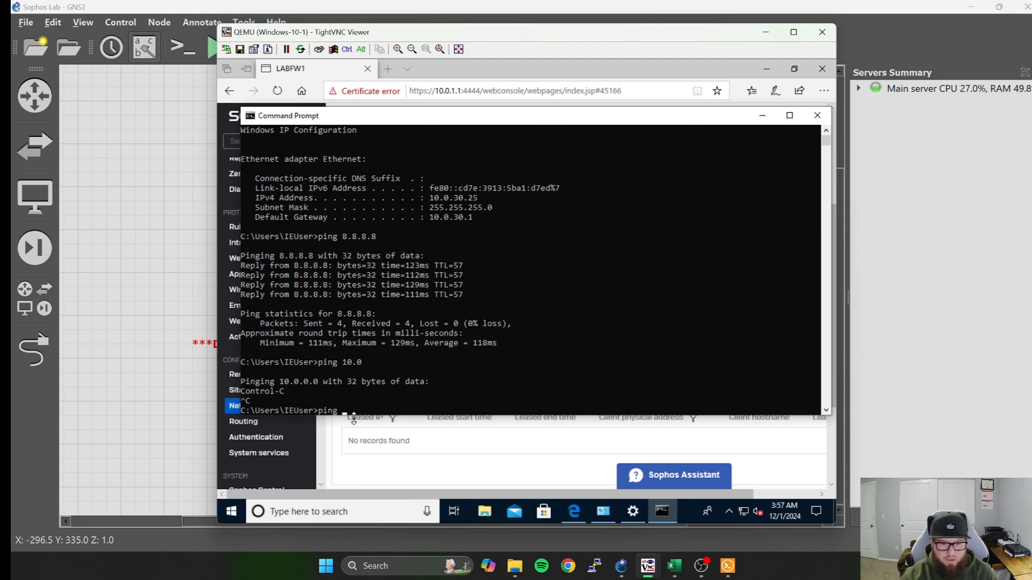
pyautogui.write(' 10.0.20')
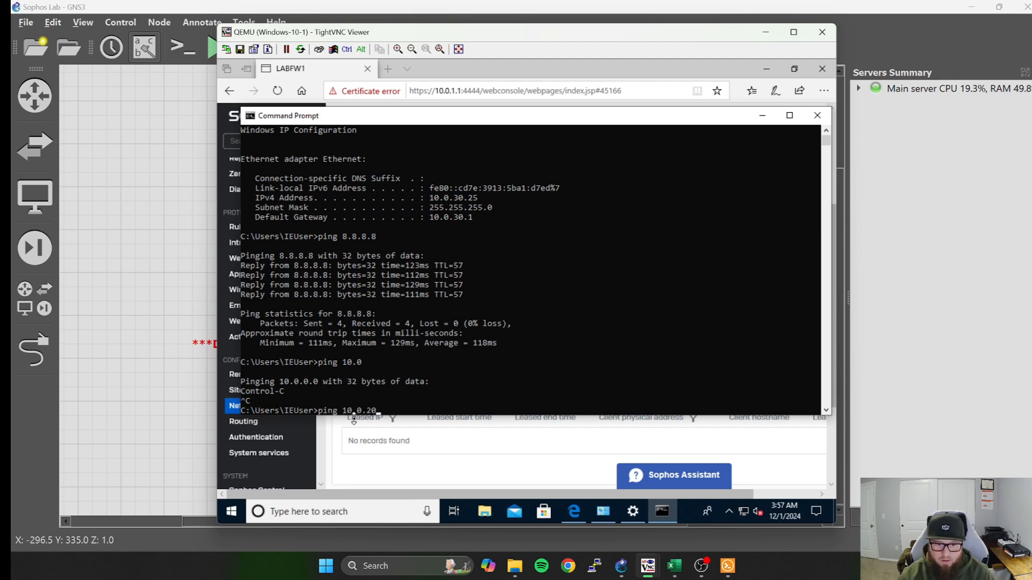
pyautogui.write('.2')
pyautogui.press('Return')
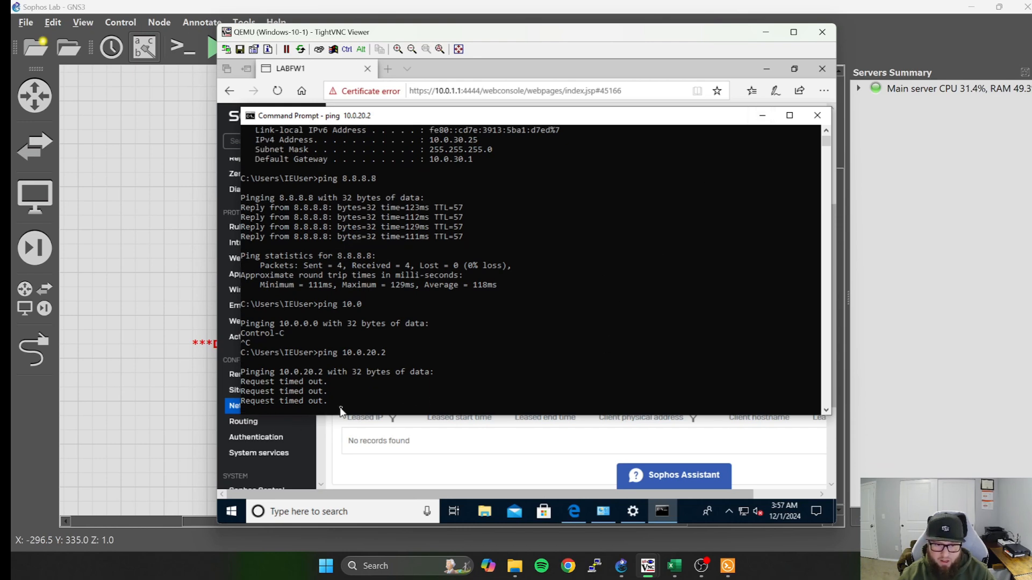
pyautogui.hotkey('ctrl', 'c')
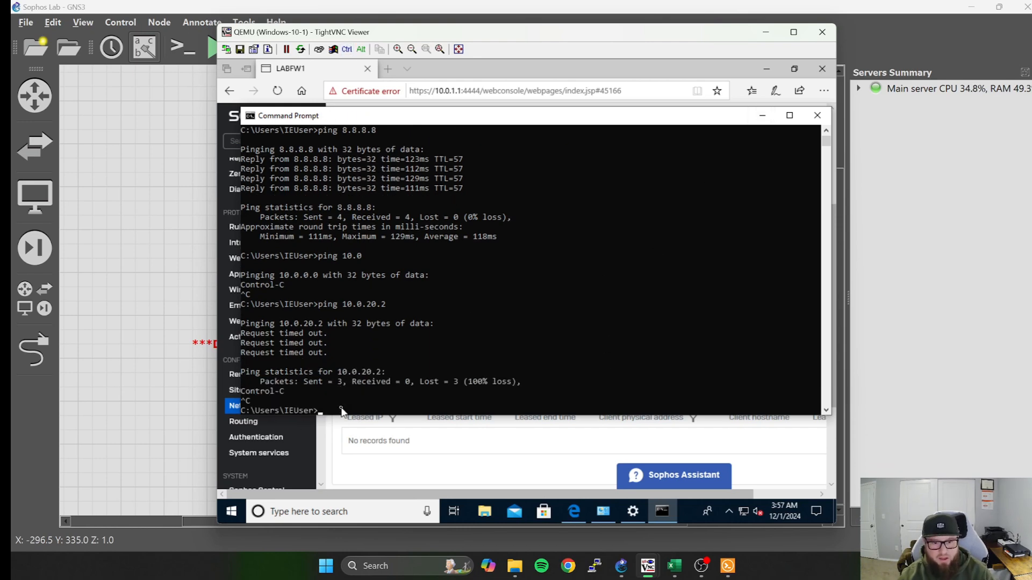
pyautogui.click(762, 115)
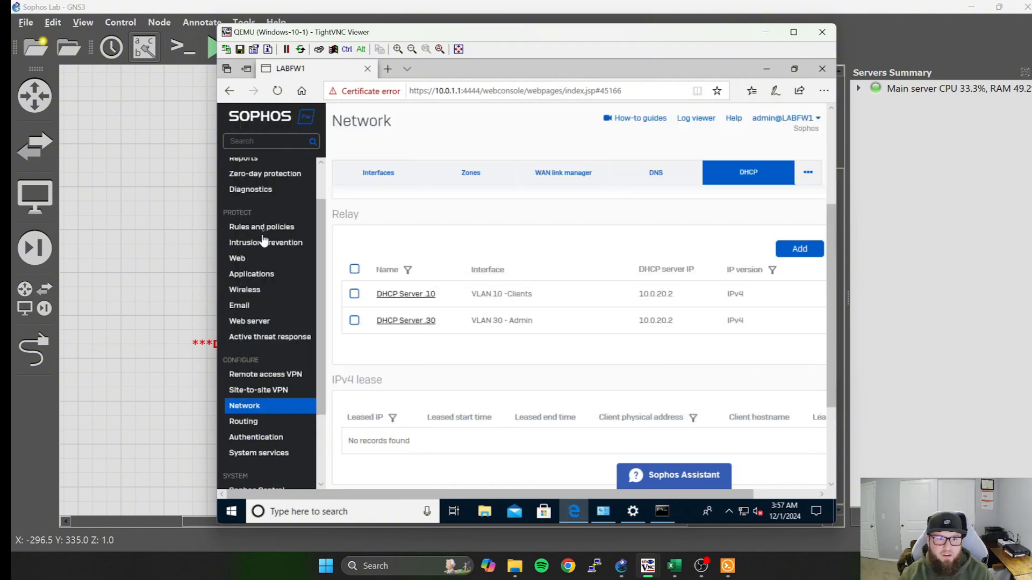
# Open the Sophos firewall rules and inspect the Traffic to Internal Zones, Traffic to WAN and Traffic to DMZ groups and the remaining rules.
pyautogui.scroll(5, 265, 237)
pyautogui.scroll(3, 265, 323)
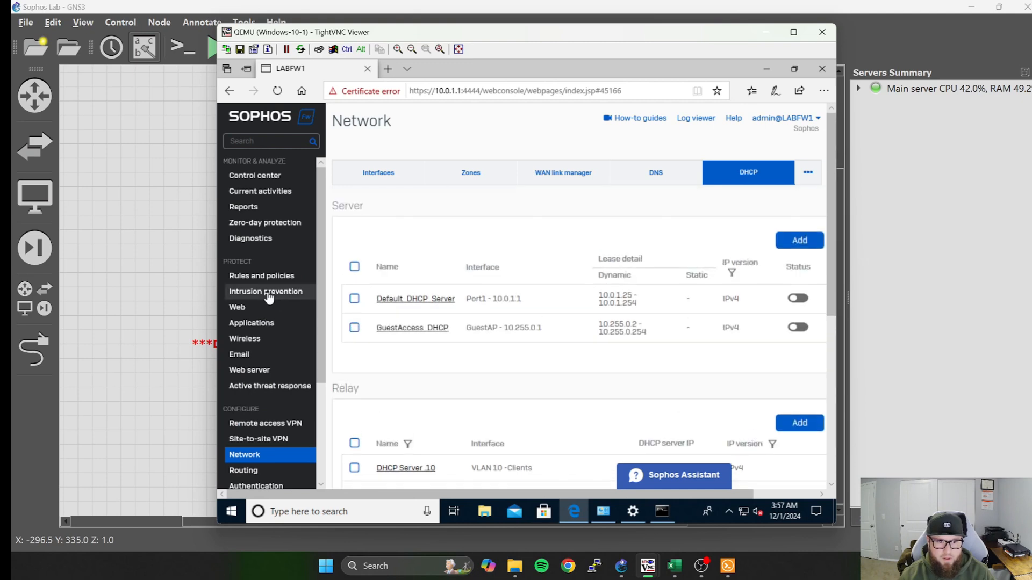
pyautogui.click(261, 277)
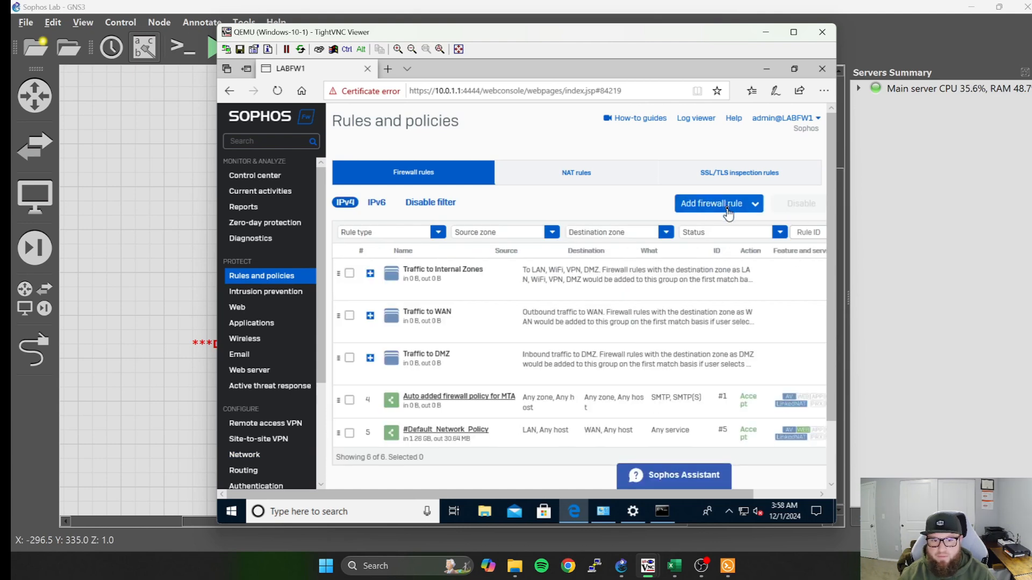
pyautogui.click(370, 274)
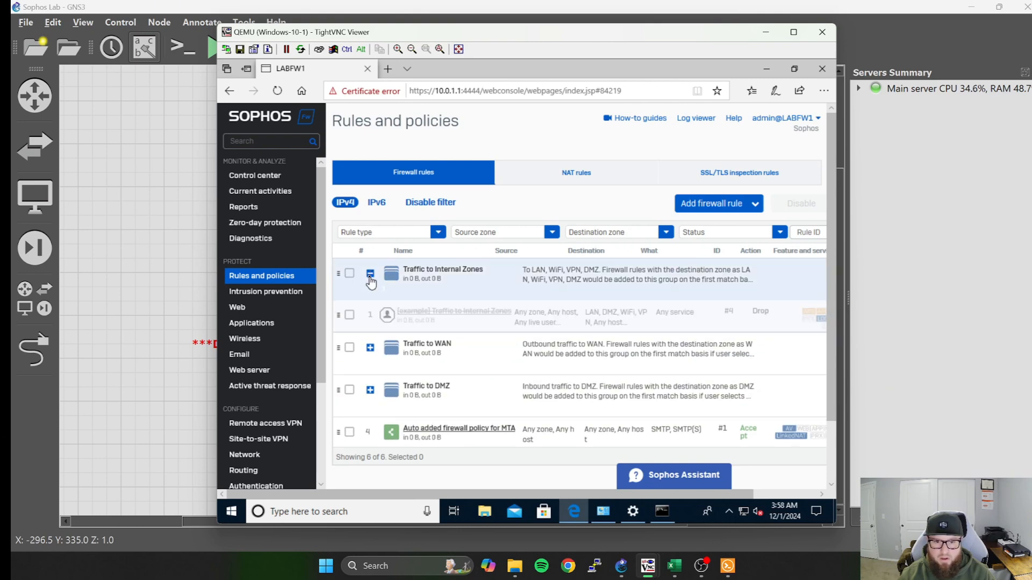
pyautogui.click(370, 275)
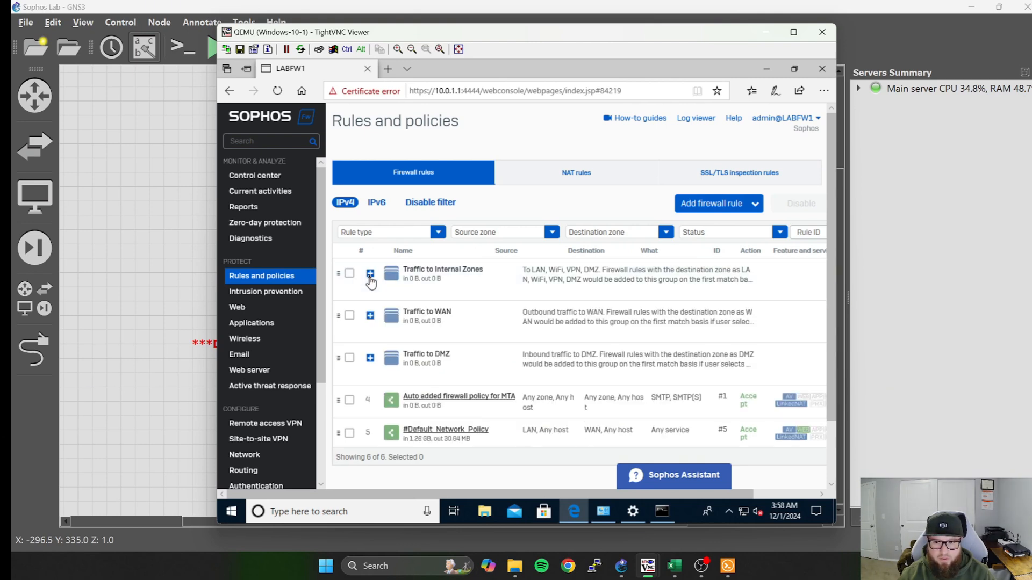
pyautogui.click(371, 317)
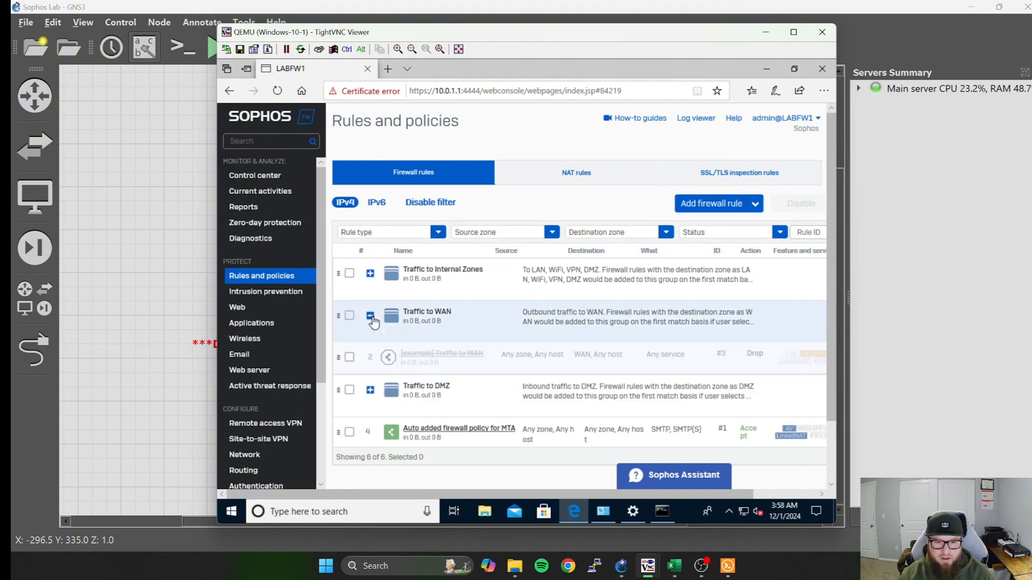
pyautogui.click(370, 317)
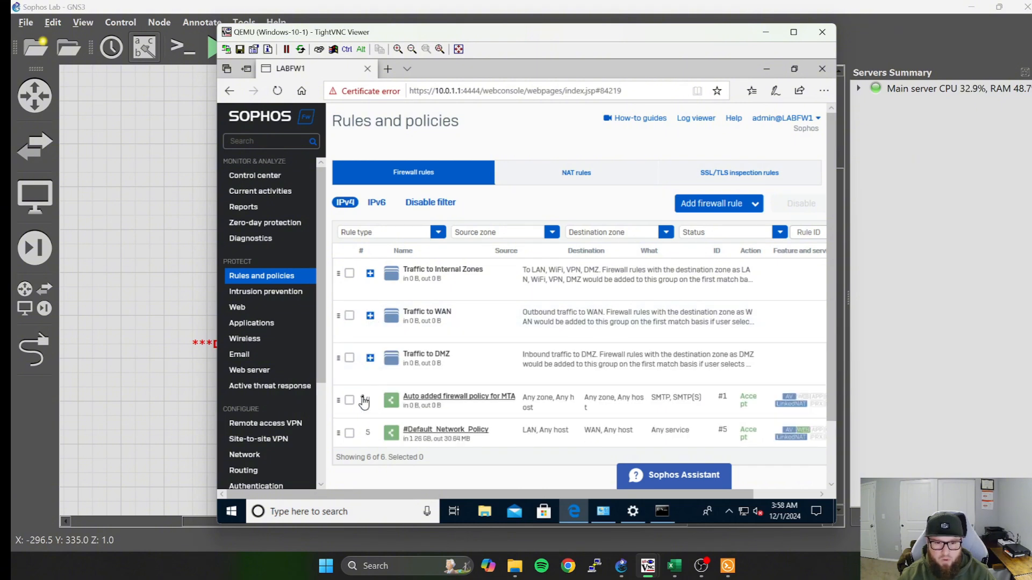
pyautogui.click(370, 359)
pyautogui.click(370, 359)
pyautogui.scroll(-2, 373, 376)
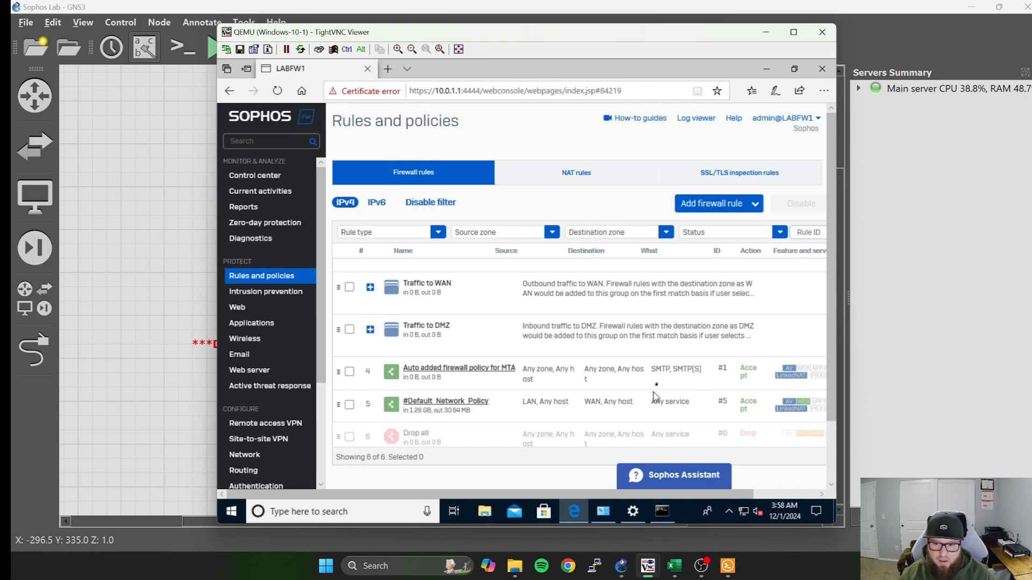
# Start a new IPv4 firewall rule in Rules and policies.
pyautogui.scroll(1, 655, 397)
pyautogui.click(736, 209)
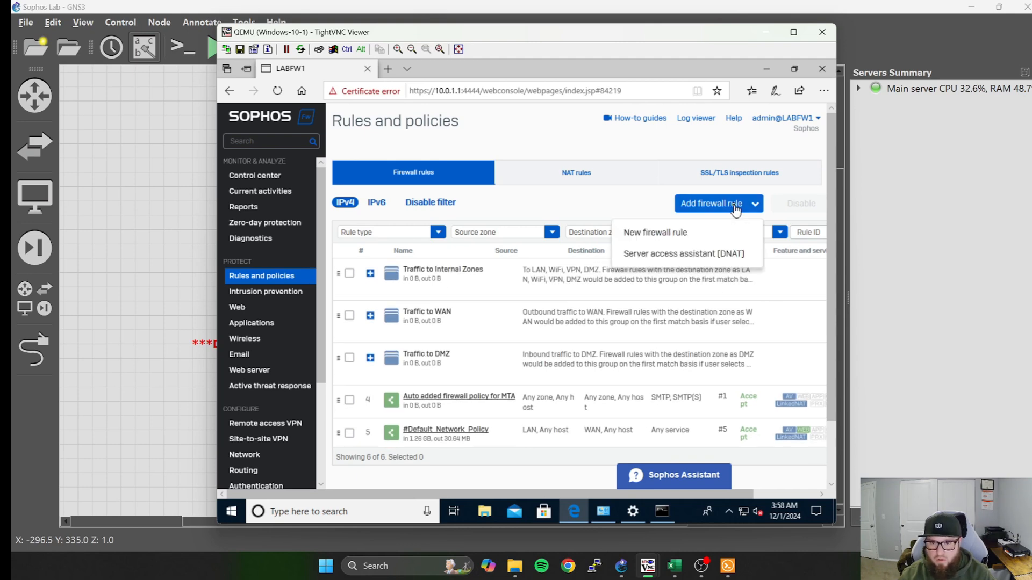
pyautogui.click(677, 237)
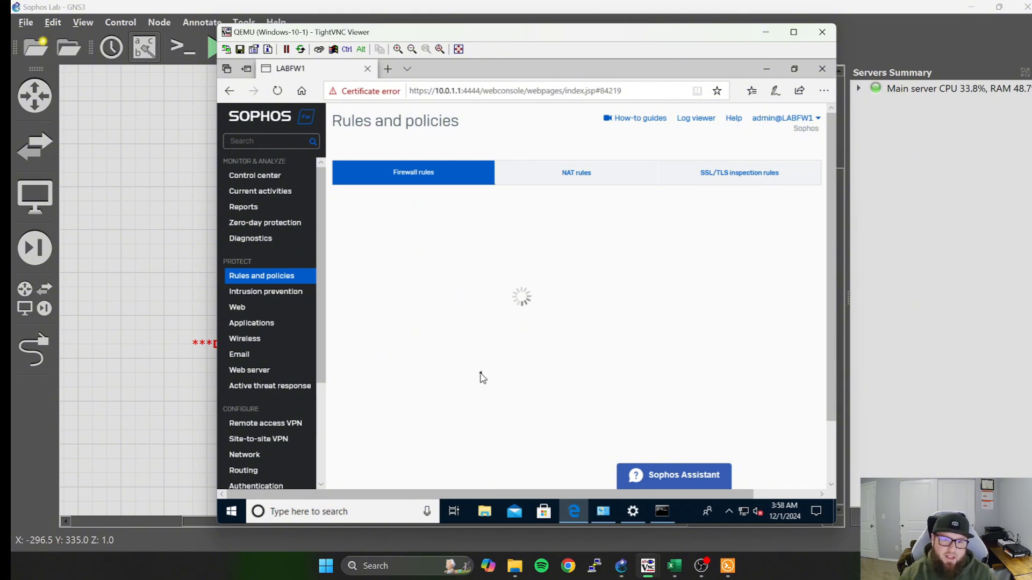
# Review the ipconfig and ping output in the Command Prompt, and return to the firewall rule form.
pyautogui.click(660, 513)
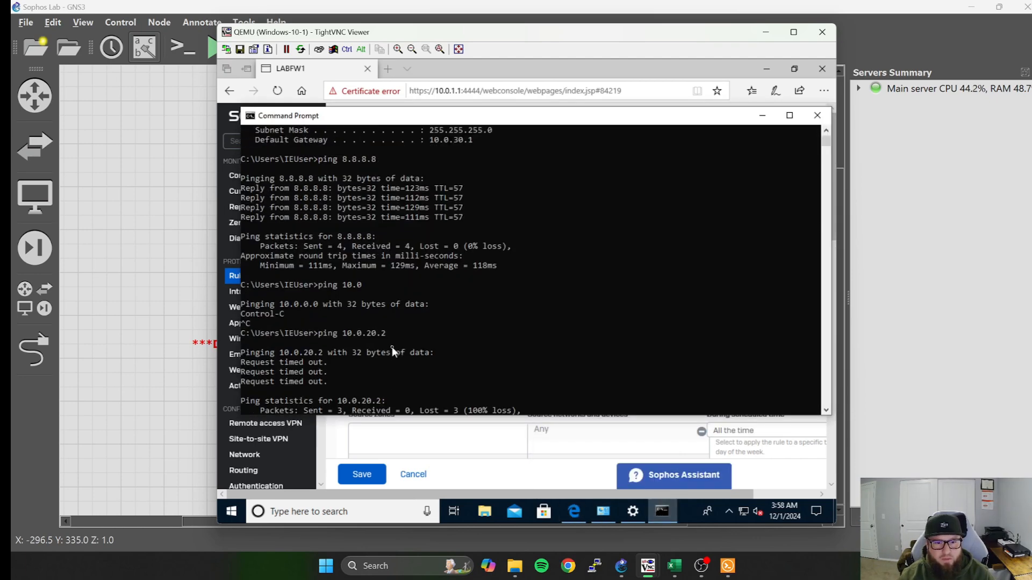
pyautogui.scroll(4, 392, 346)
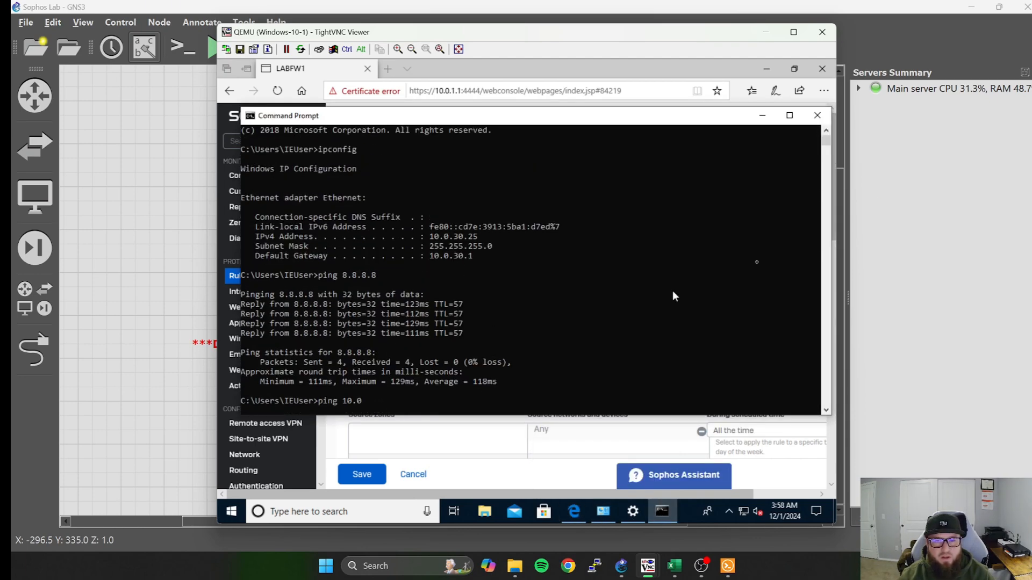
pyautogui.click(762, 117)
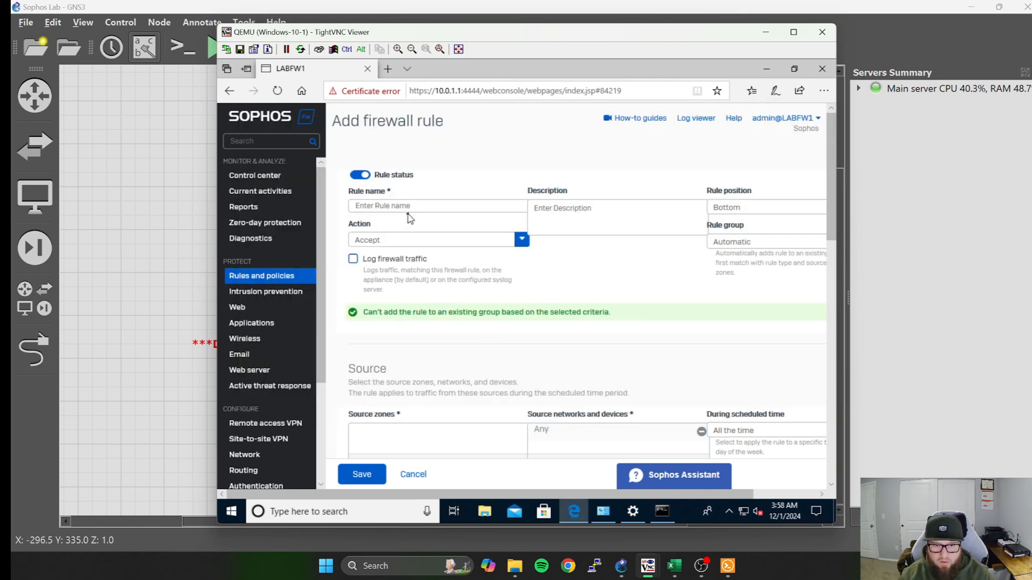
# Name the firewall rule "Vlan 30 To 20" and set its rule position to Top.
pyautogui.click(418, 209)
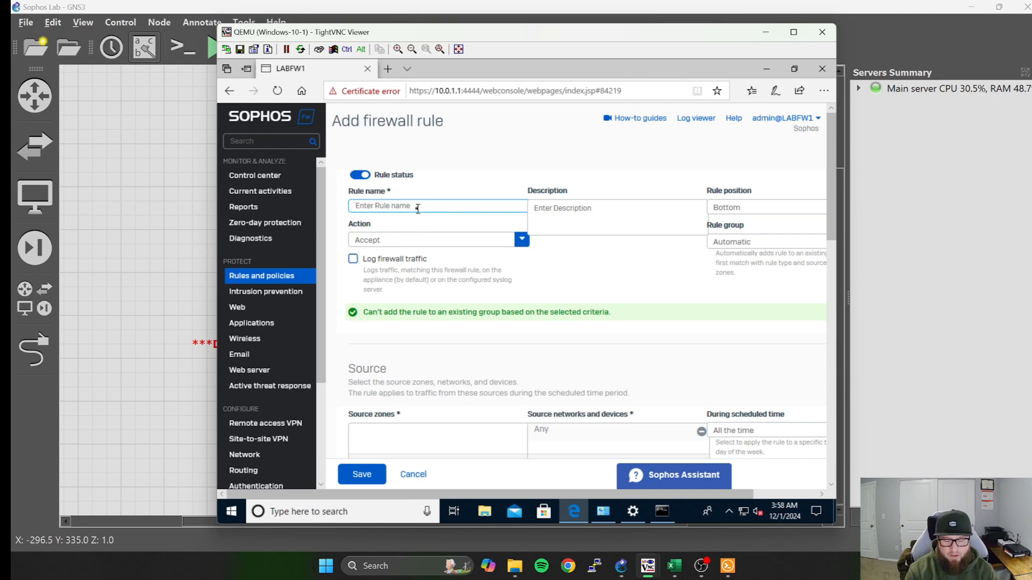
pyautogui.write('Vlan 30 T')
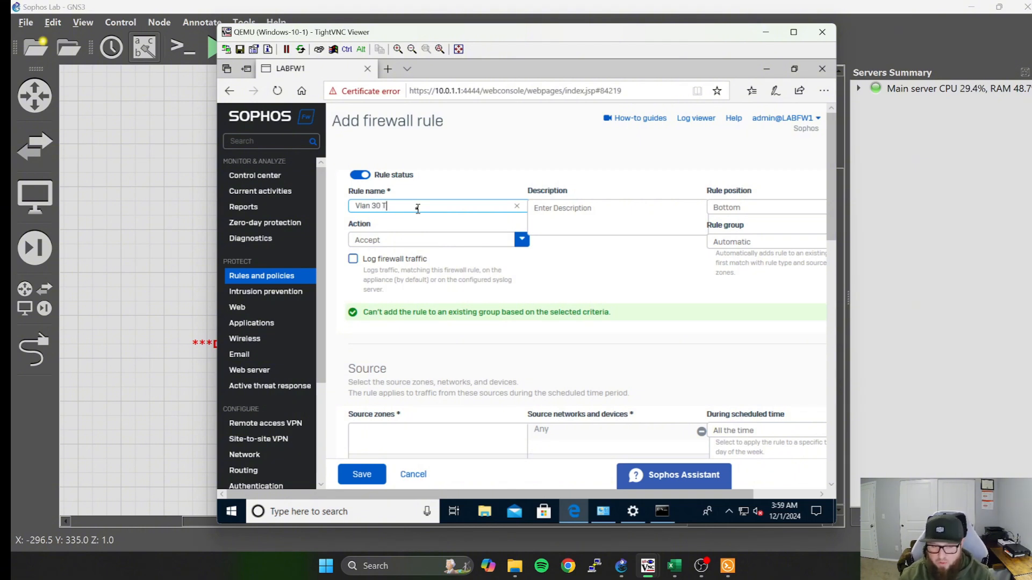
pyautogui.write('o 20')
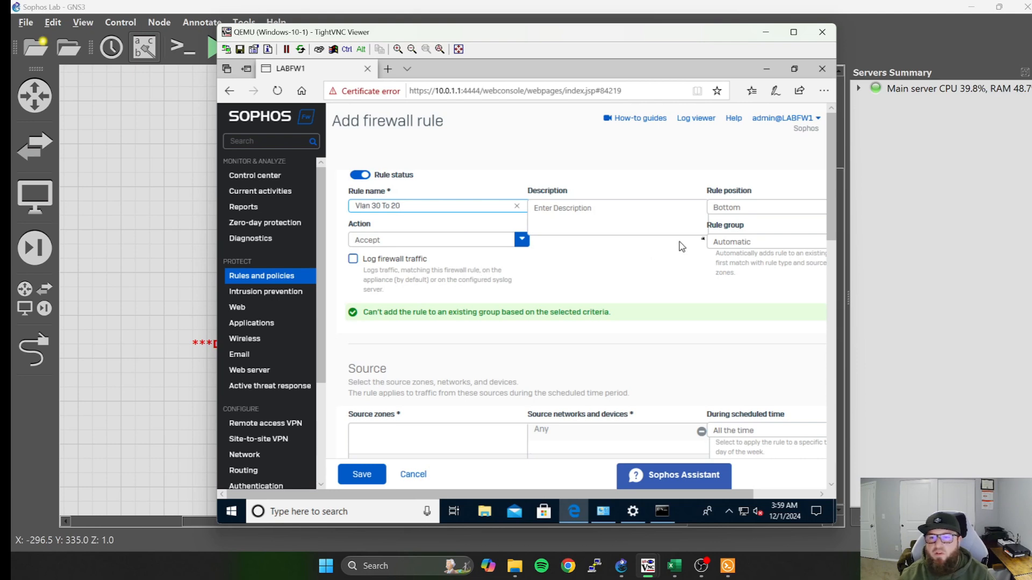
pyautogui.moveTo(670, 494); pyautogui.dragTo(729, 495)
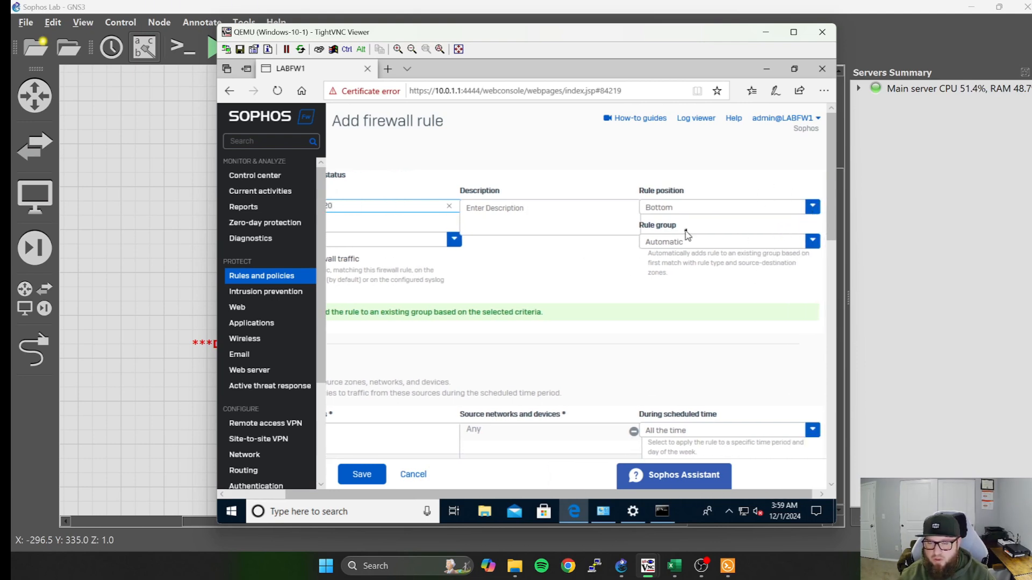
pyautogui.click(812, 207)
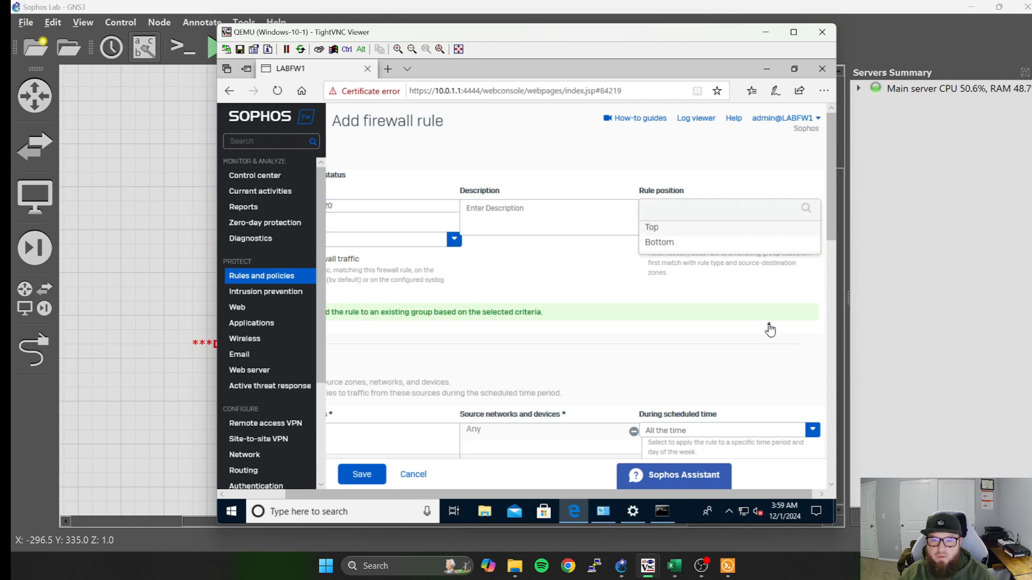
pyautogui.click(666, 231)
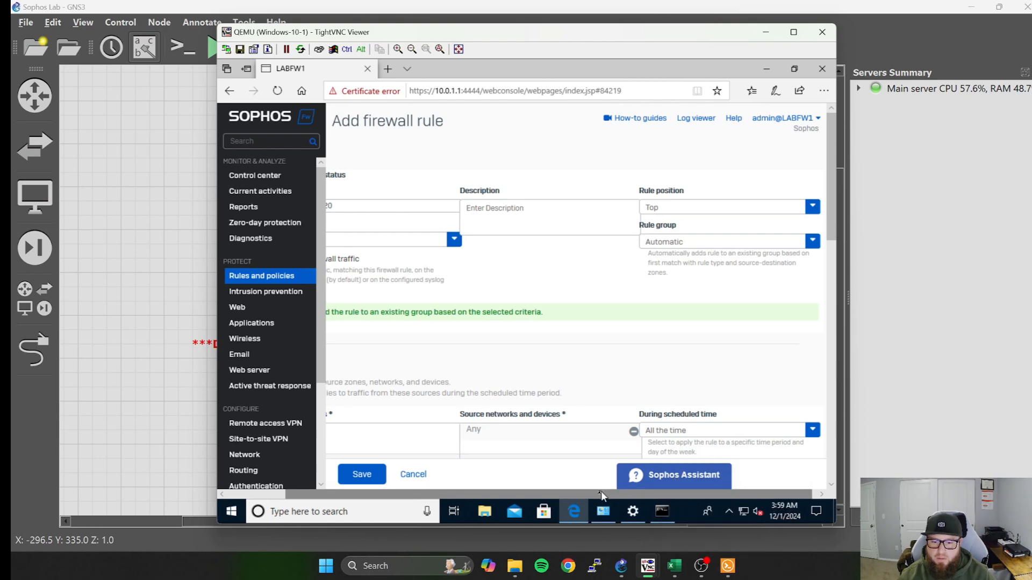
# Enable logging of firewall traffic for the new rule.
pyautogui.moveTo(591, 494); pyautogui.dragTo(476, 493)
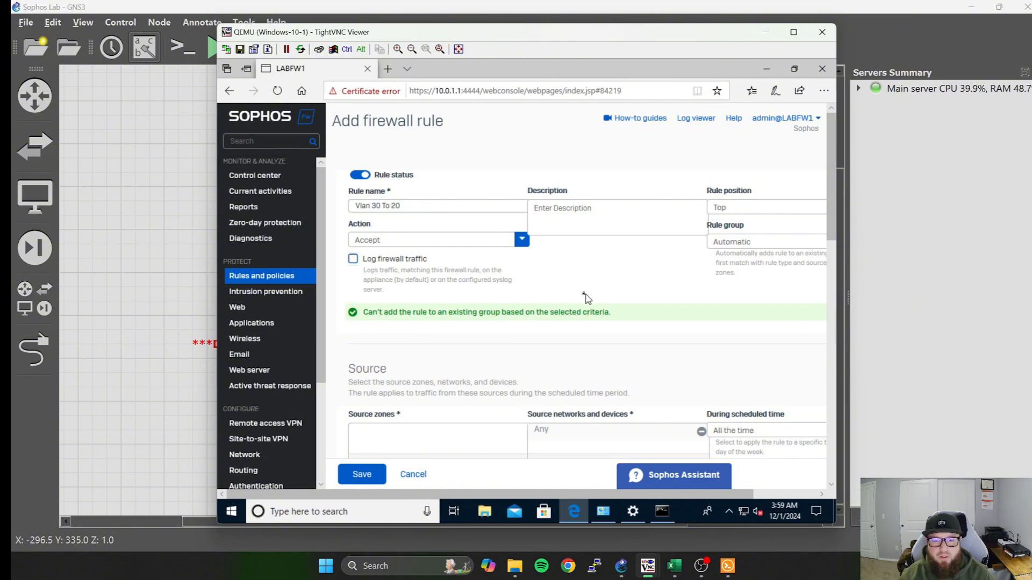
pyautogui.scroll(-2, 586, 298)
pyautogui.scroll(2, 387, 258)
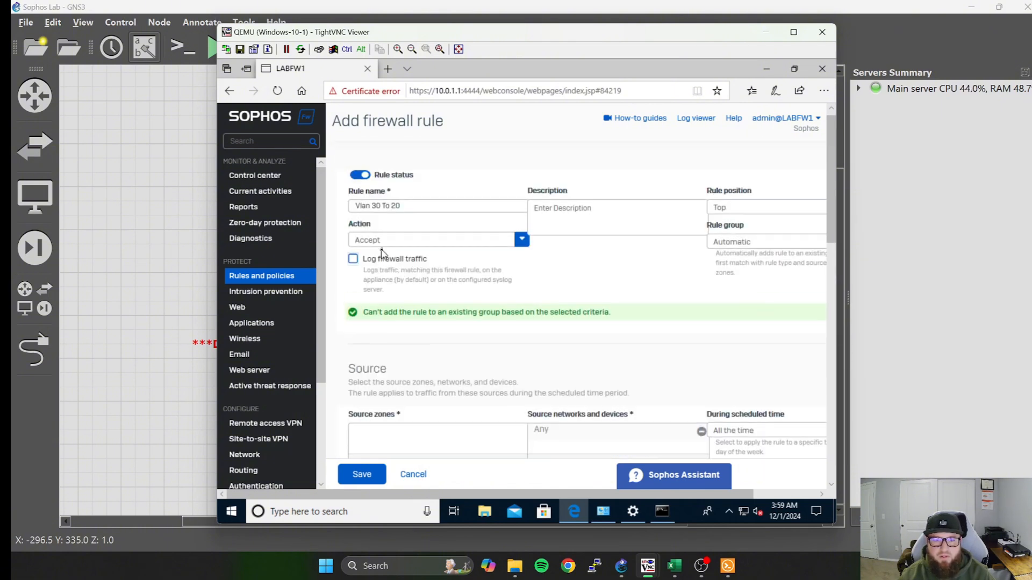
pyautogui.click(353, 259)
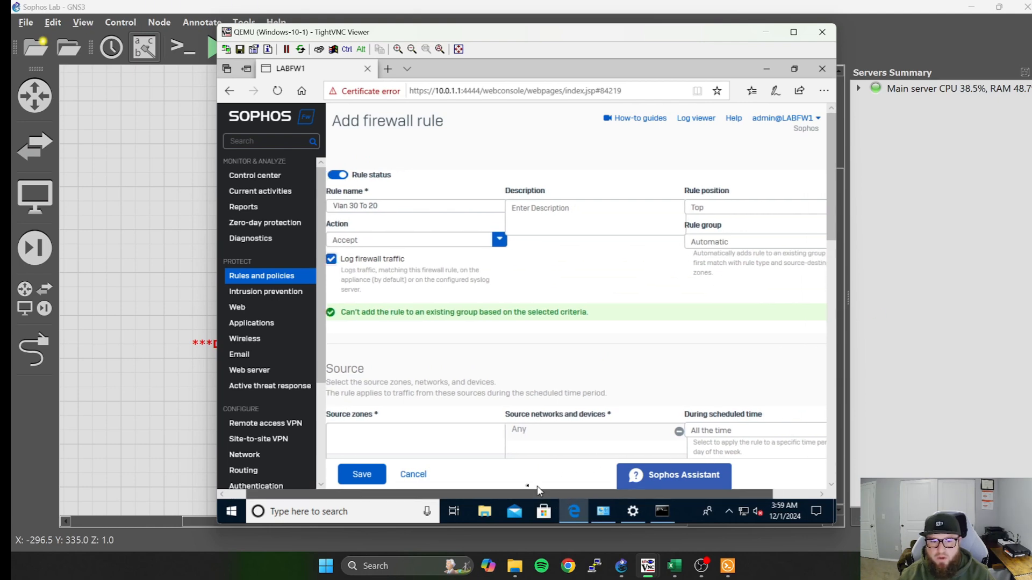
# Set the rule's source zone to LAN and remove Any from its source networks and devices.
pyautogui.scroll(-3, 496, 392)
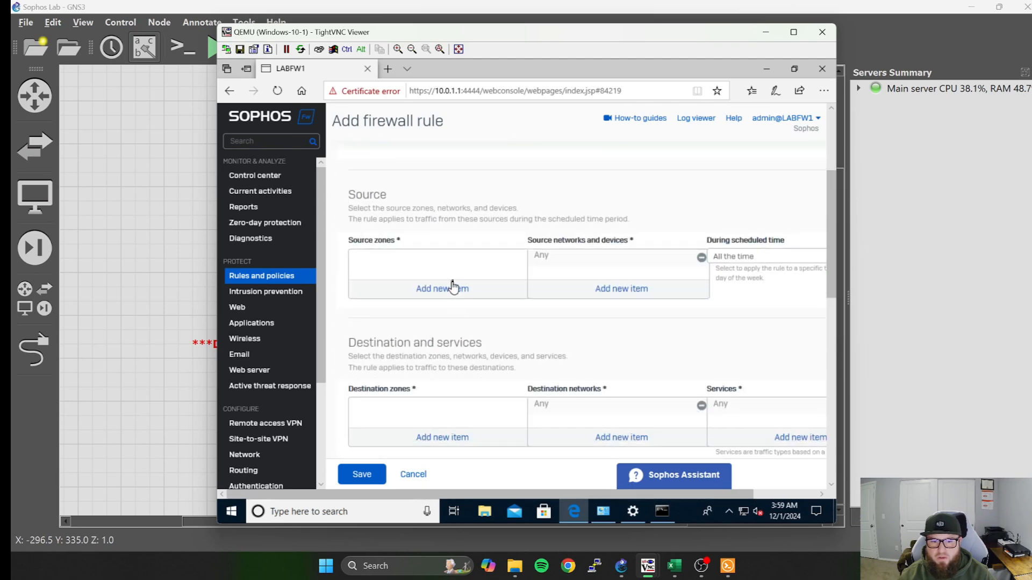
pyautogui.click(447, 290)
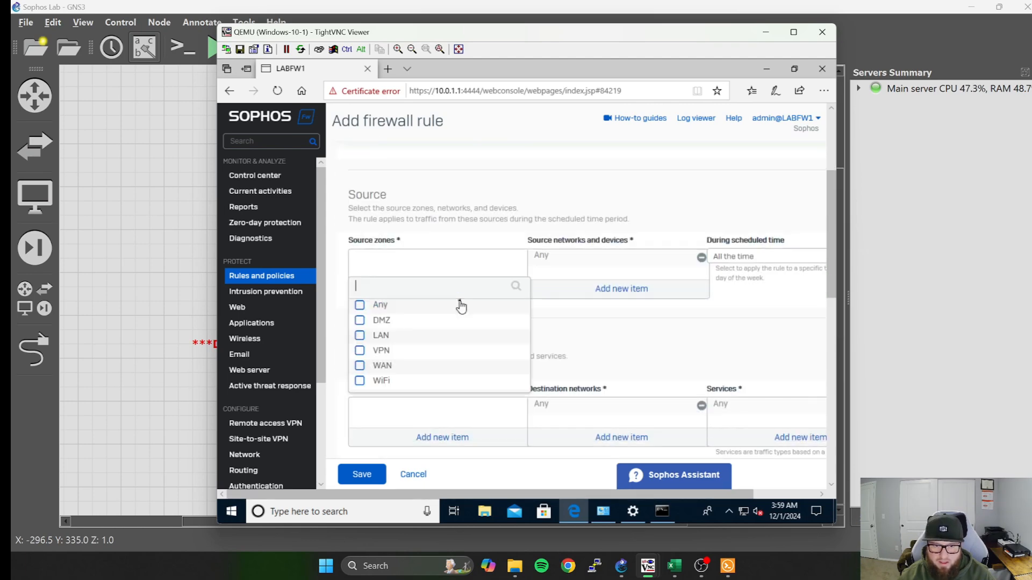
pyautogui.click(359, 336)
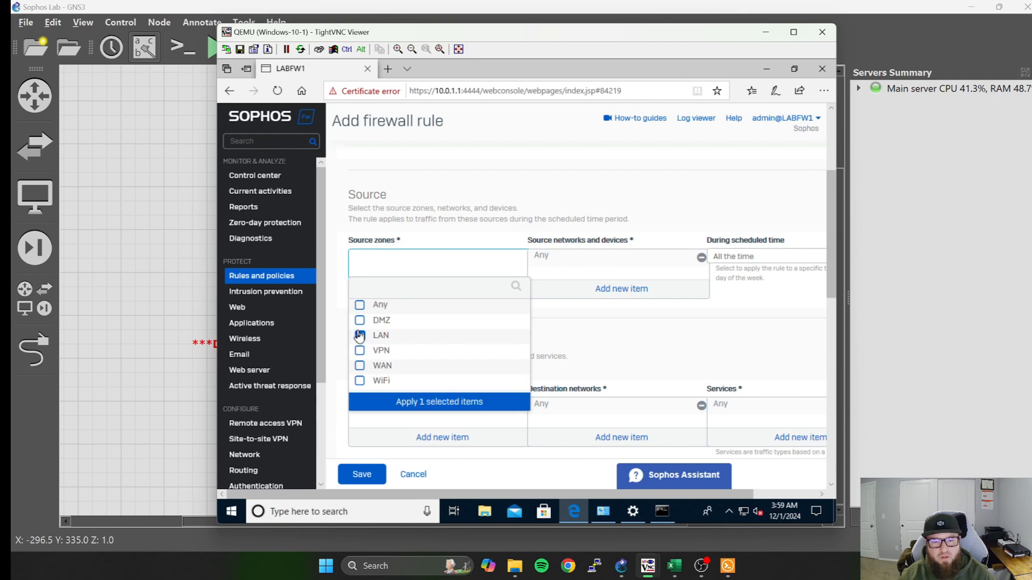
pyautogui.click(431, 406)
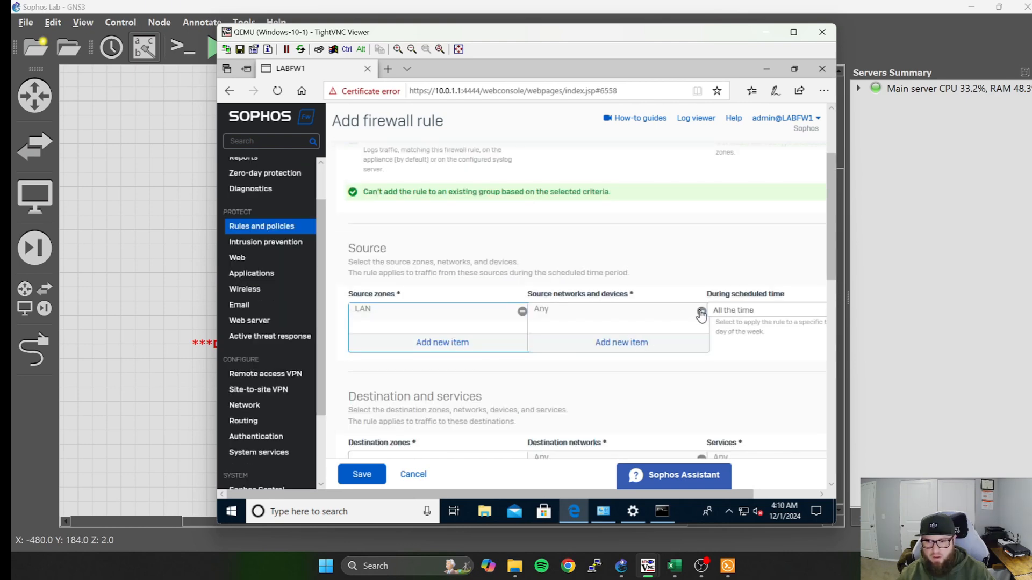
pyautogui.click(701, 313)
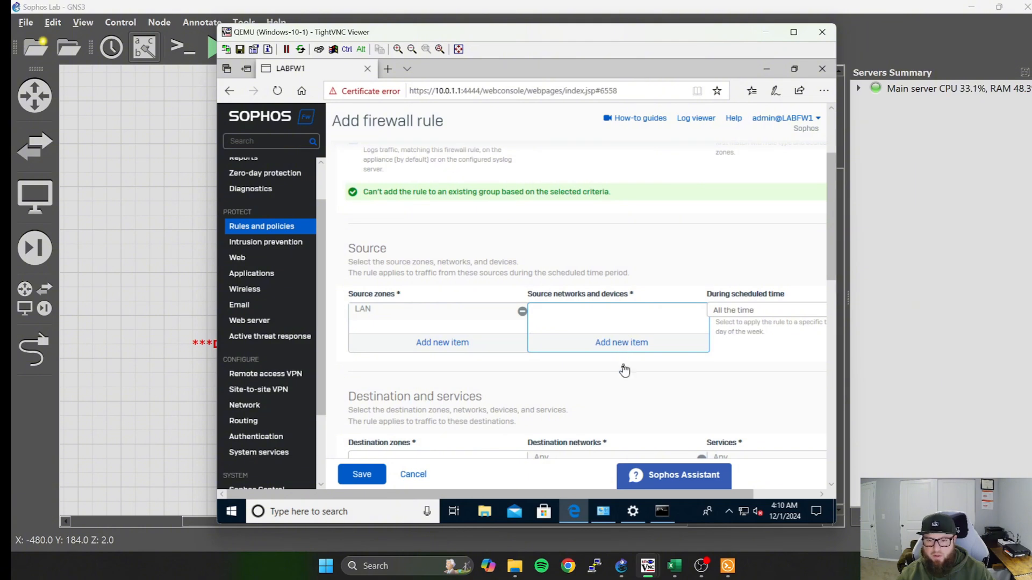
# Add VLAN 30 - Admin as the rule's source network, filtering the available items by the Network type.
pyautogui.click(662, 346)
pyautogui.scroll(8, 645, 347)
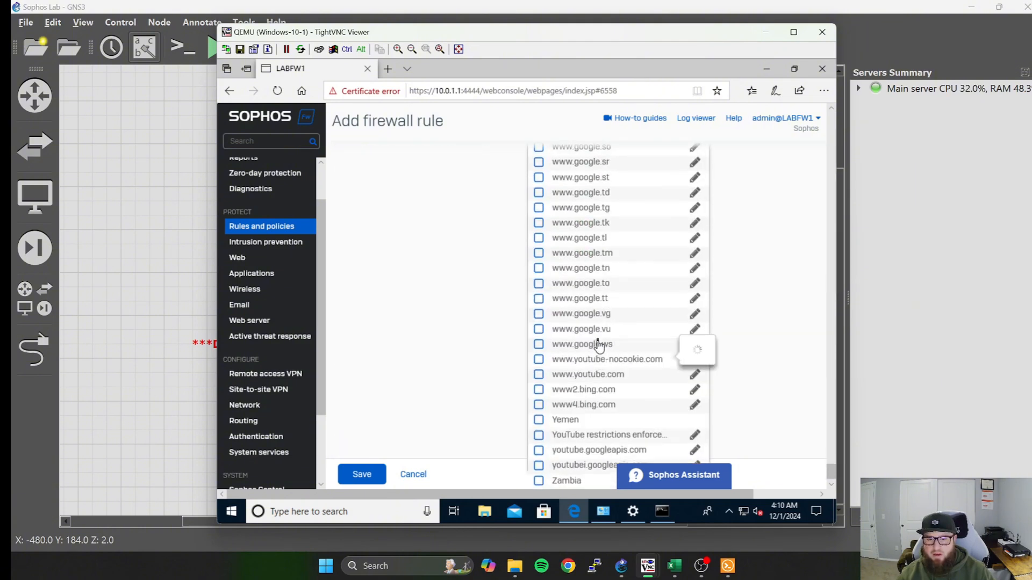
pyautogui.moveTo(826, 458); pyautogui.dragTo(831, 130)
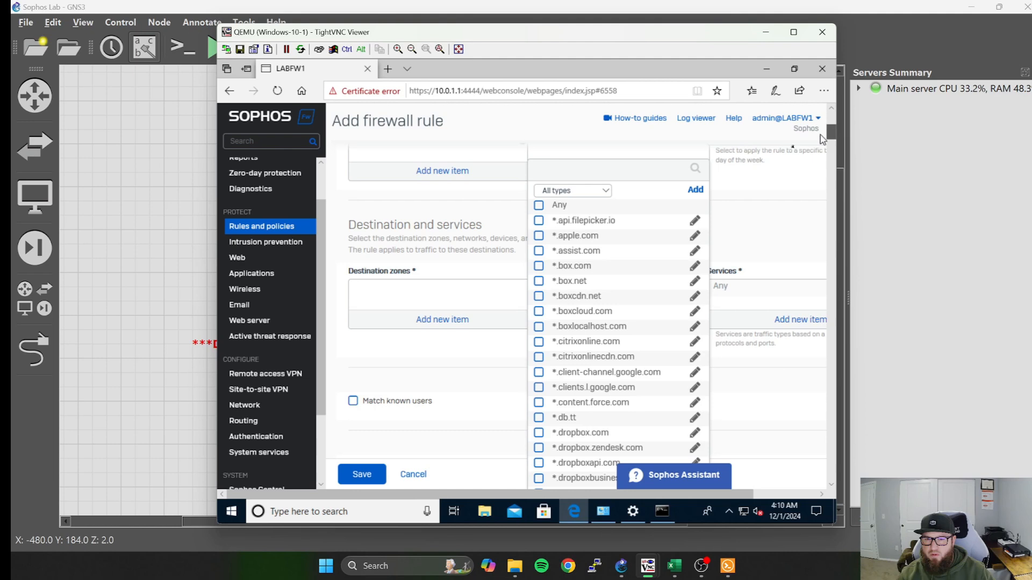
pyautogui.click(605, 193)
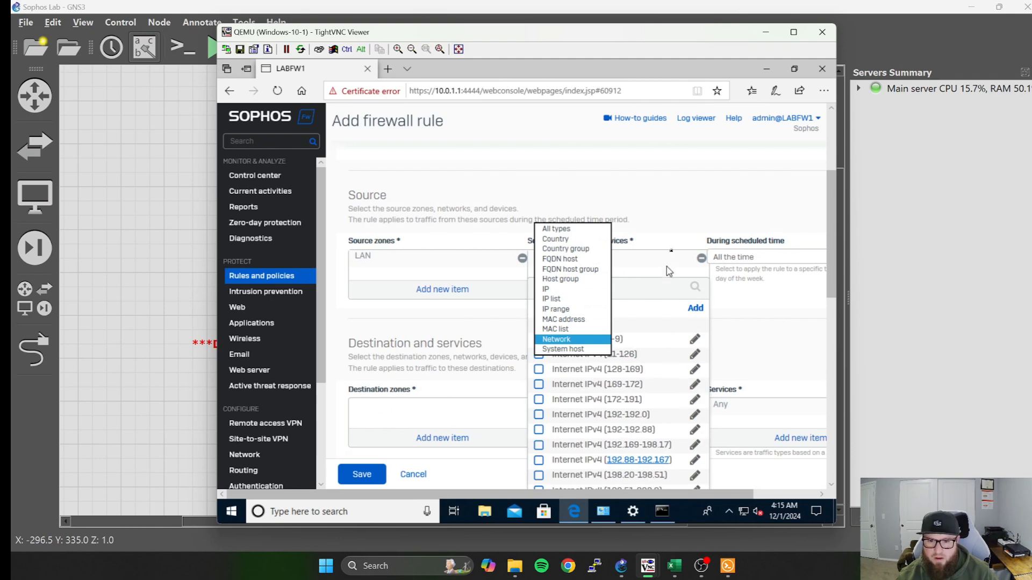
pyautogui.click(564, 340)
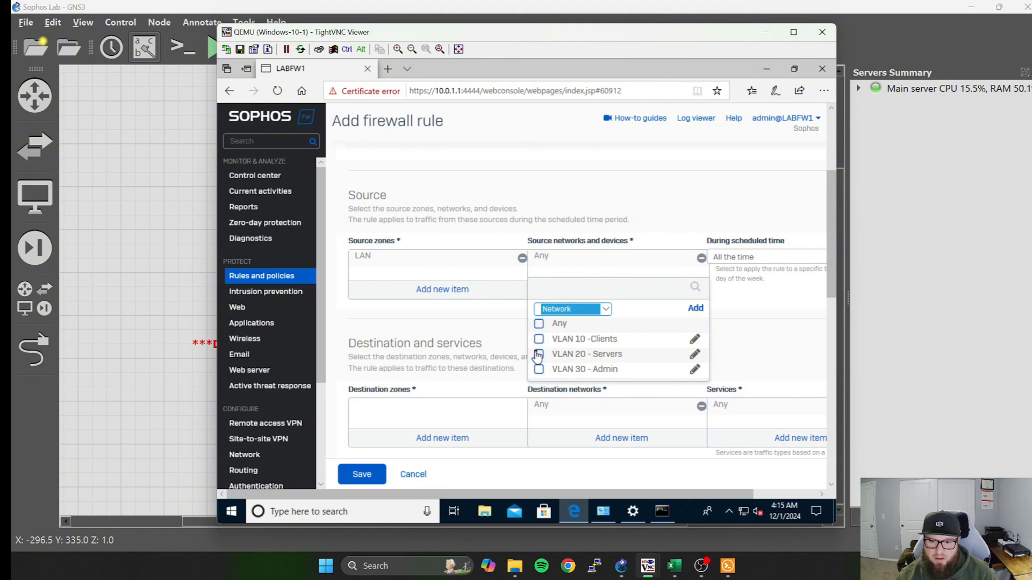
pyautogui.click(539, 370)
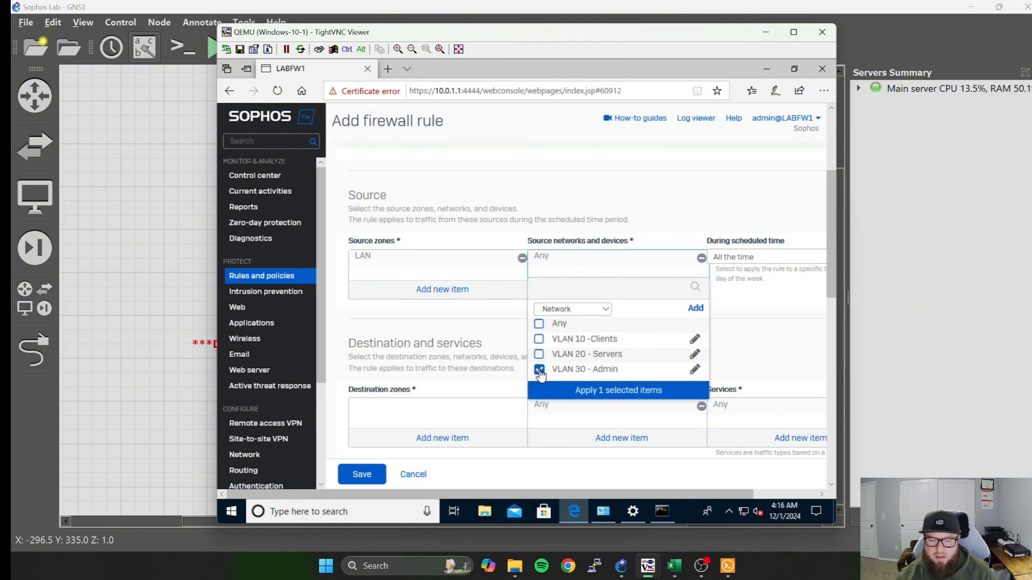
pyautogui.click(607, 391)
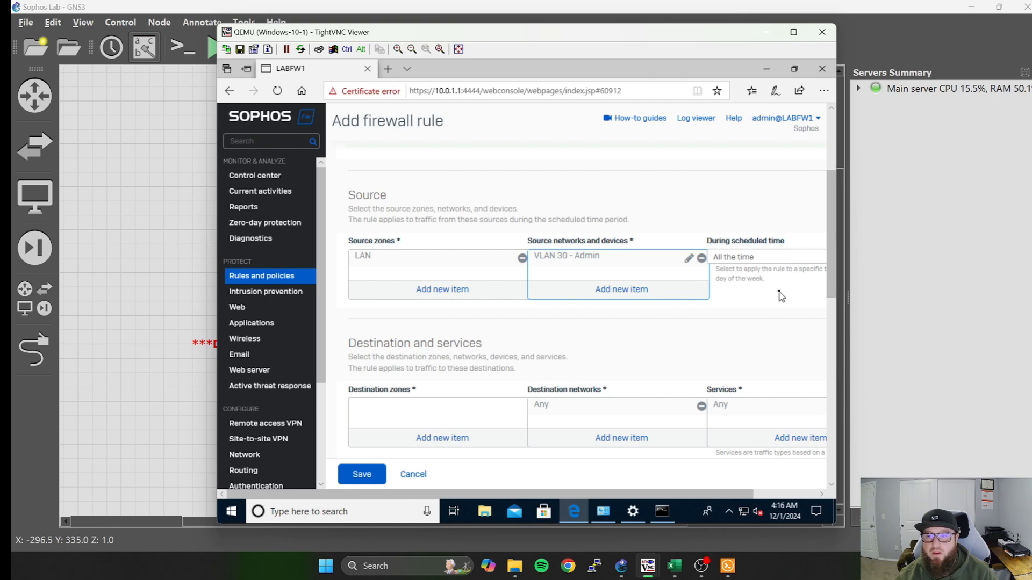
# Set the rule's destination zone to LAN.
pyautogui.scroll(-1, 735, 273)
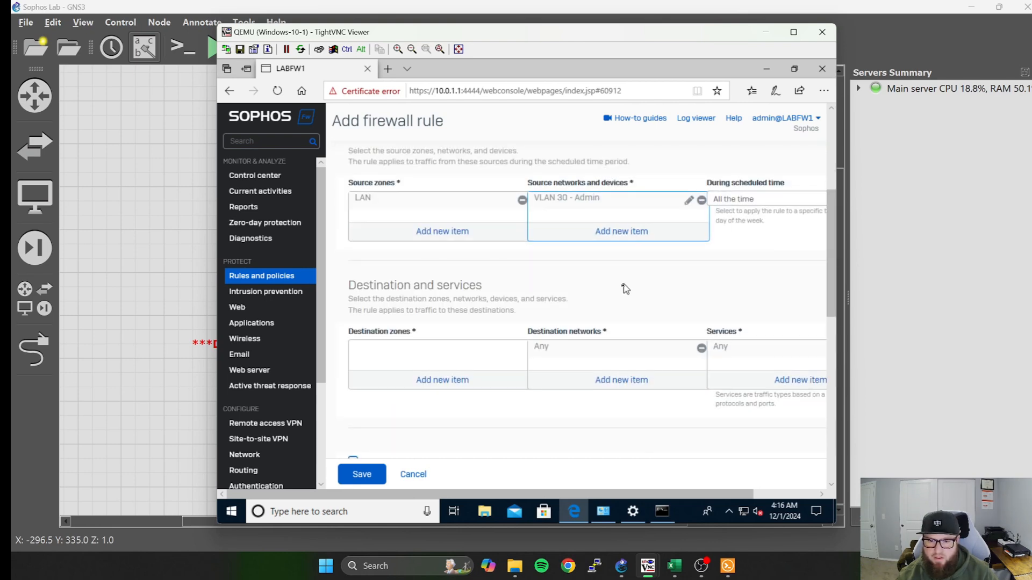
pyautogui.scroll(-1, 580, 317)
pyautogui.click(451, 325)
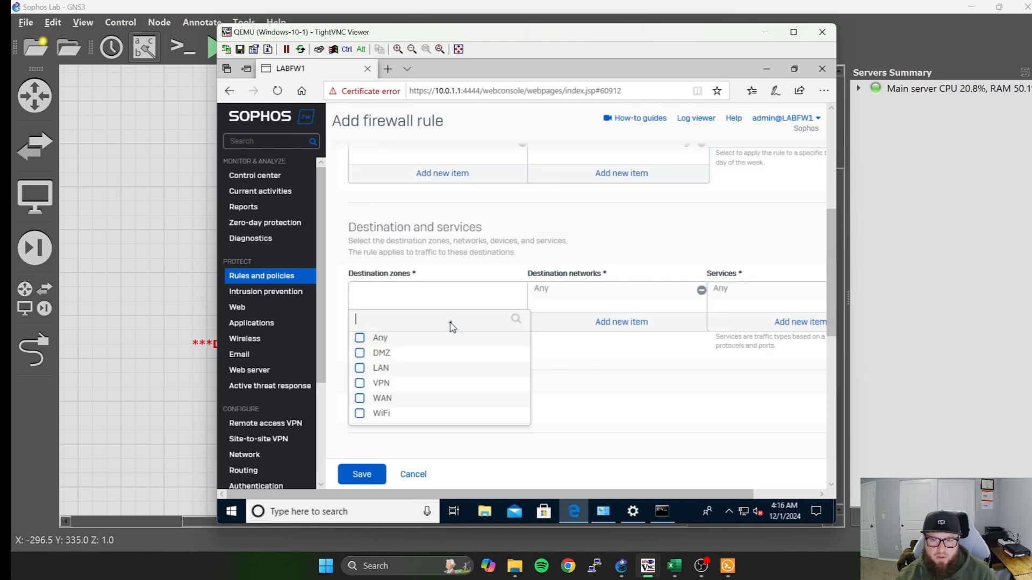
pyautogui.click(360, 369)
pyautogui.click(423, 433)
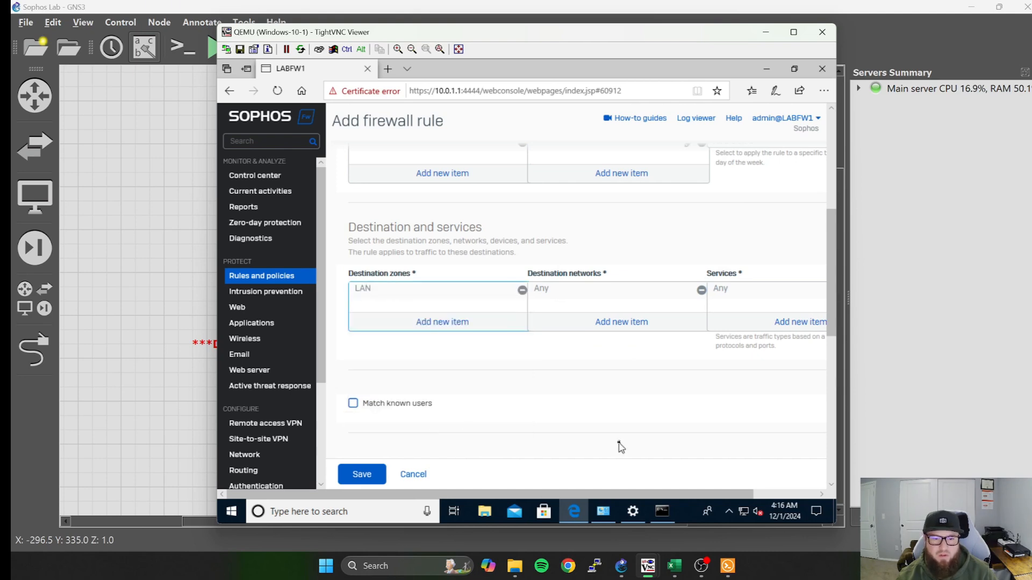
# Replace Any with VLAN 20 - Servers in the rule's destination networks, filtering the items by the Network type.
pyautogui.click(701, 290)
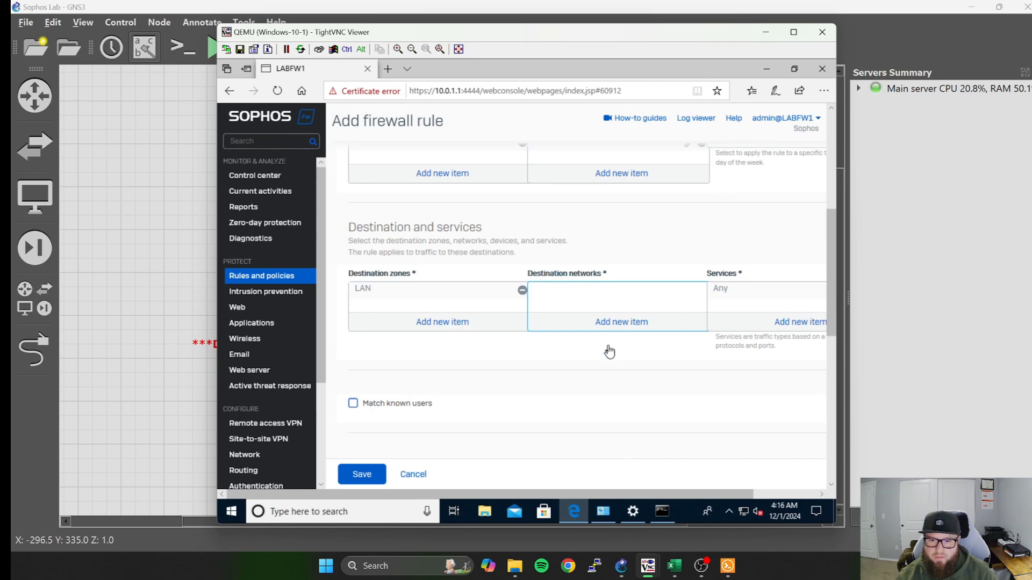
pyautogui.click(622, 323)
pyautogui.scroll(-15, 612, 343)
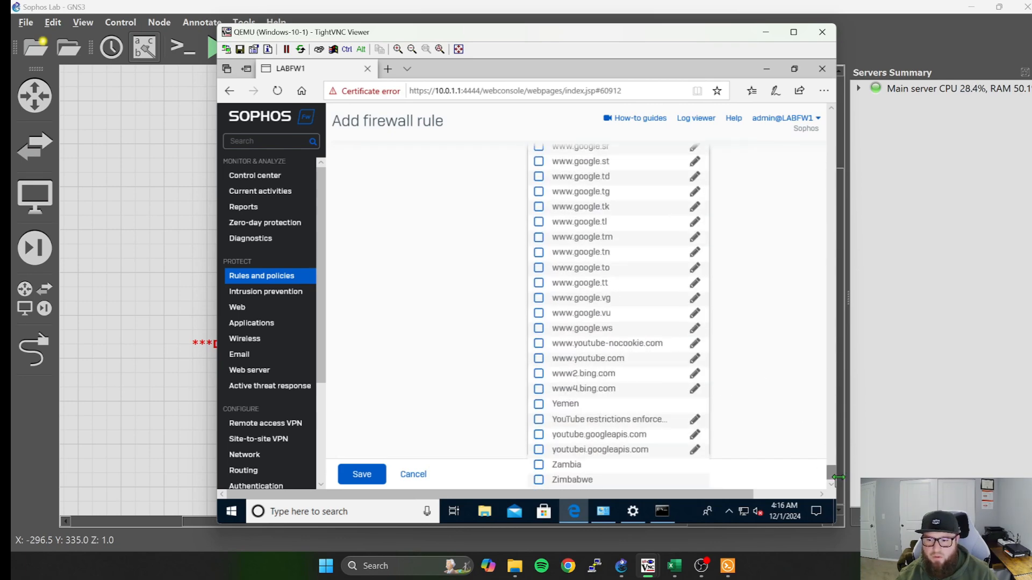
pyautogui.moveTo(832, 475); pyautogui.dragTo(831, 131)
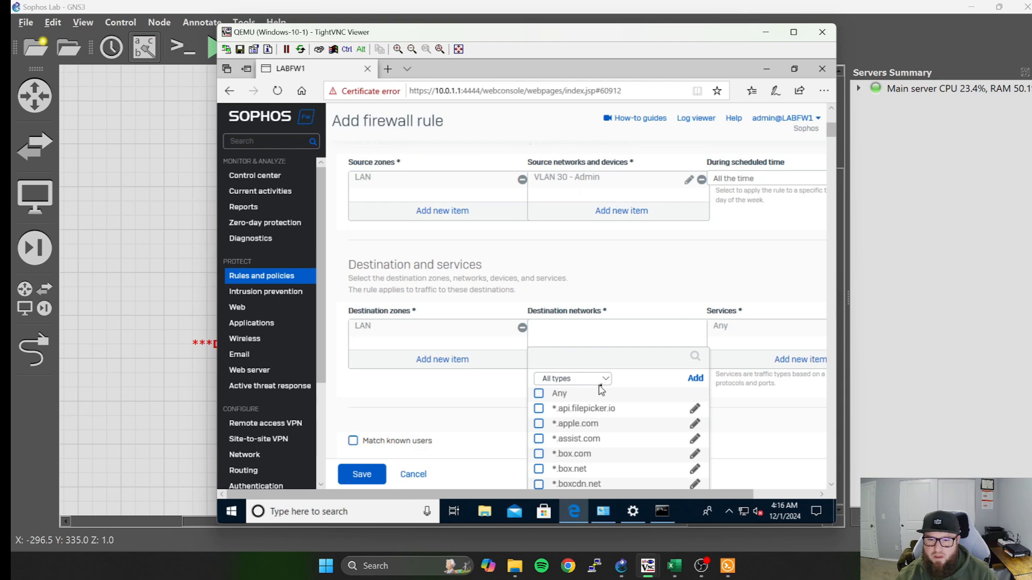
pyautogui.click(606, 380)
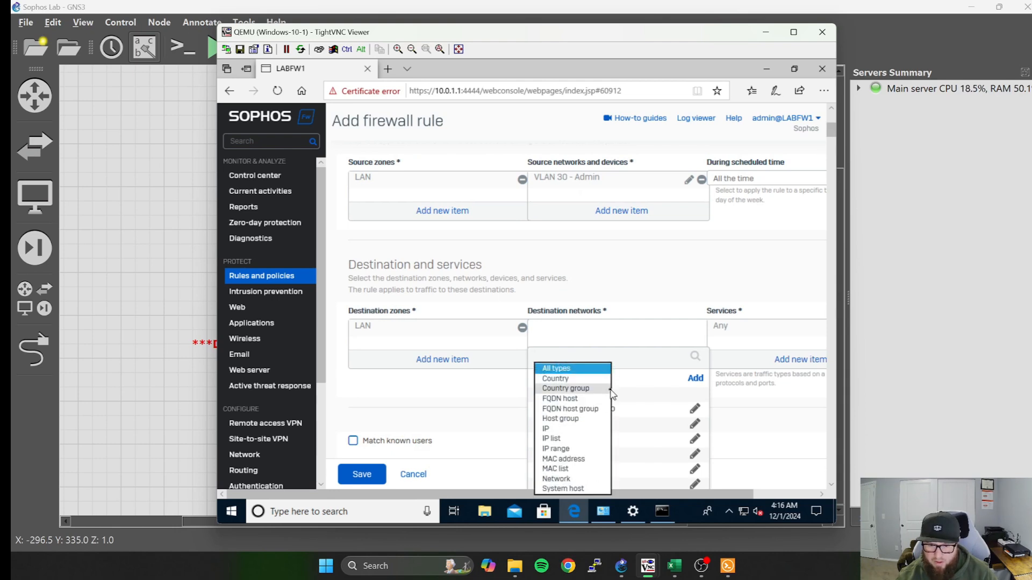
pyautogui.click(571, 479)
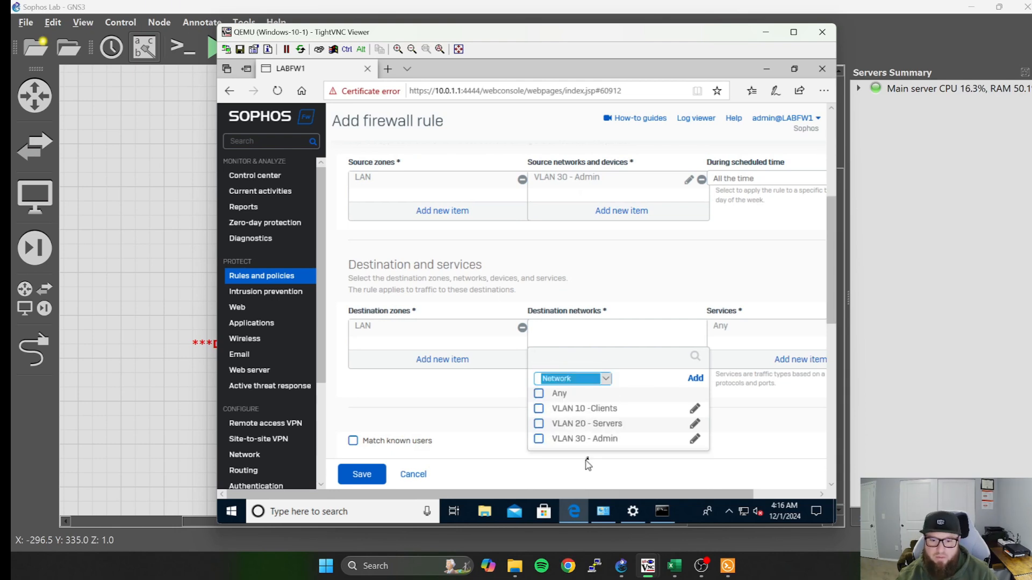
pyautogui.click(539, 424)
pyautogui.click(640, 463)
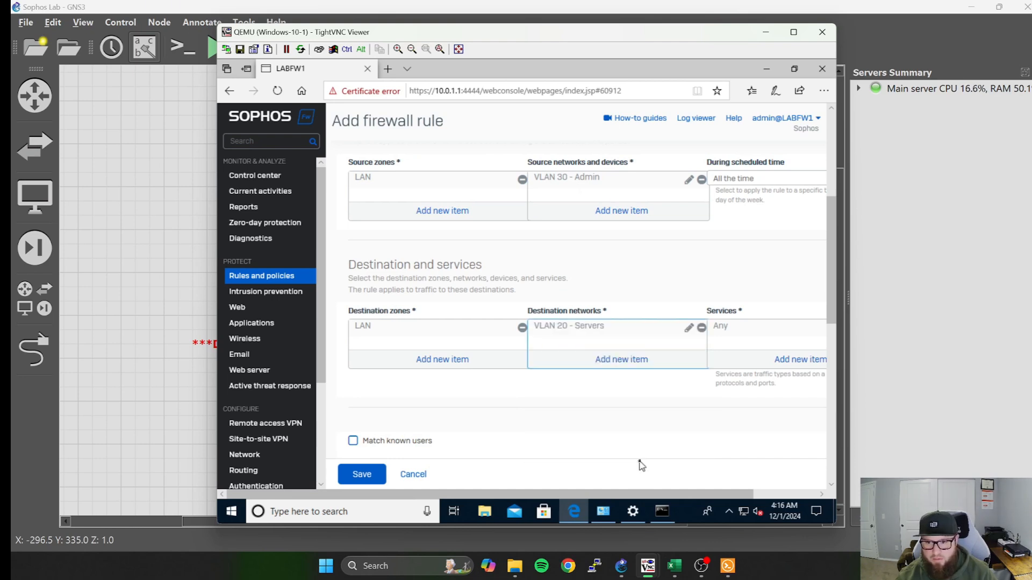
# Save the "Vlan 30 To 20" firewall rule, dismiss the notification and look over the firewall rules list.
pyautogui.scroll(-3, 629, 437)
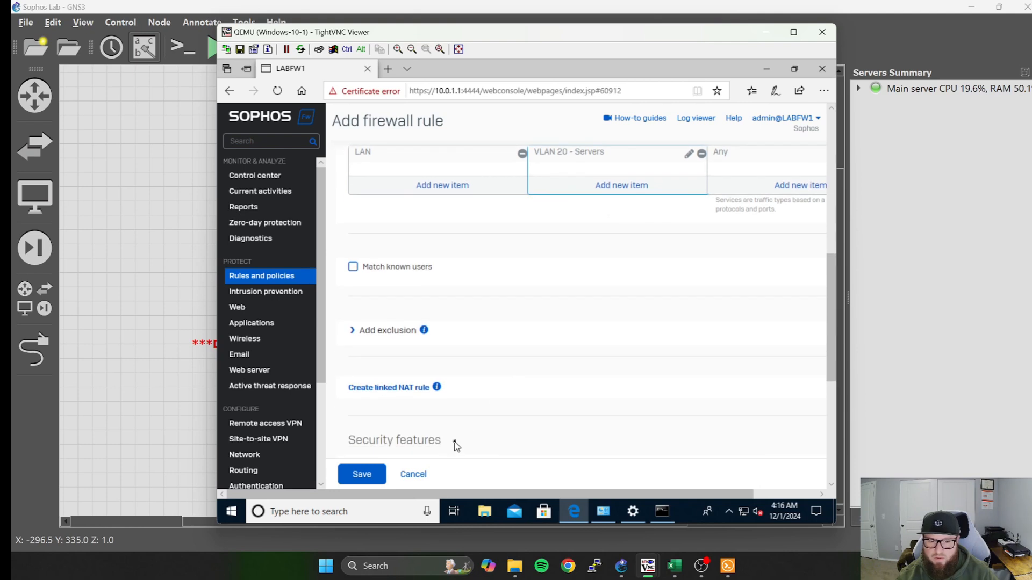
pyautogui.scroll(-5, 455, 444)
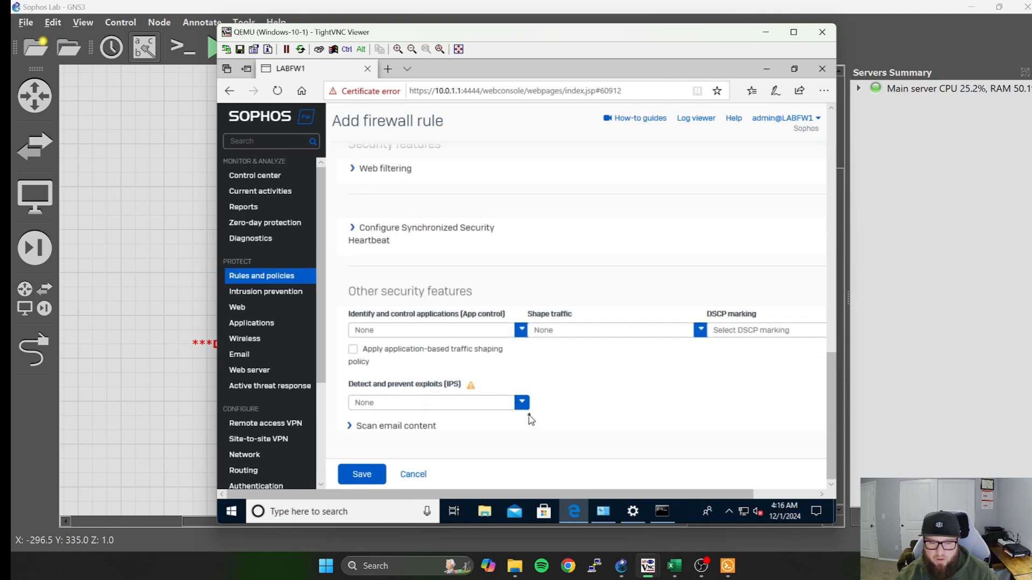
pyautogui.scroll(1, 615, 401)
pyautogui.scroll(-1, 585, 411)
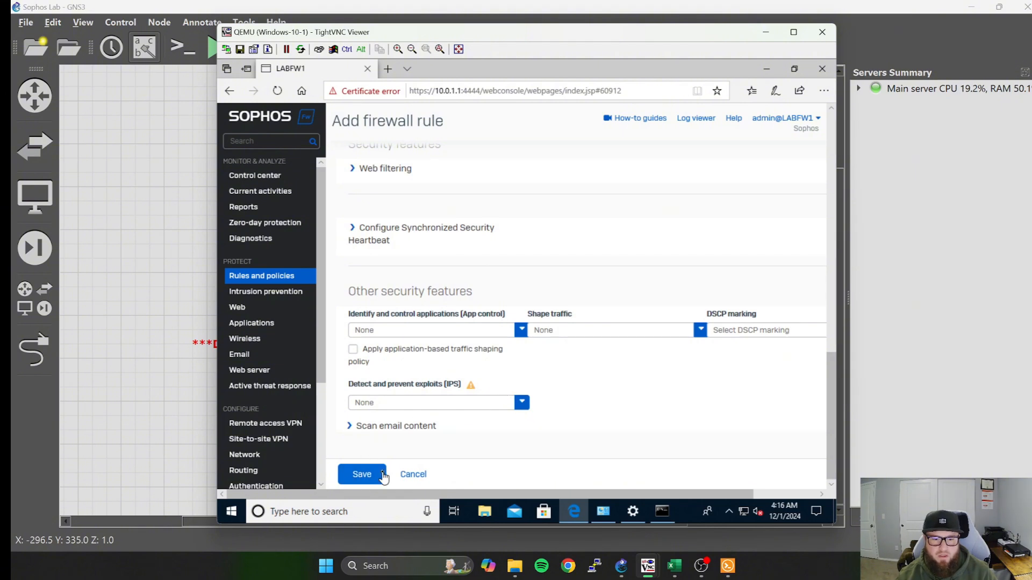
pyautogui.click(357, 473)
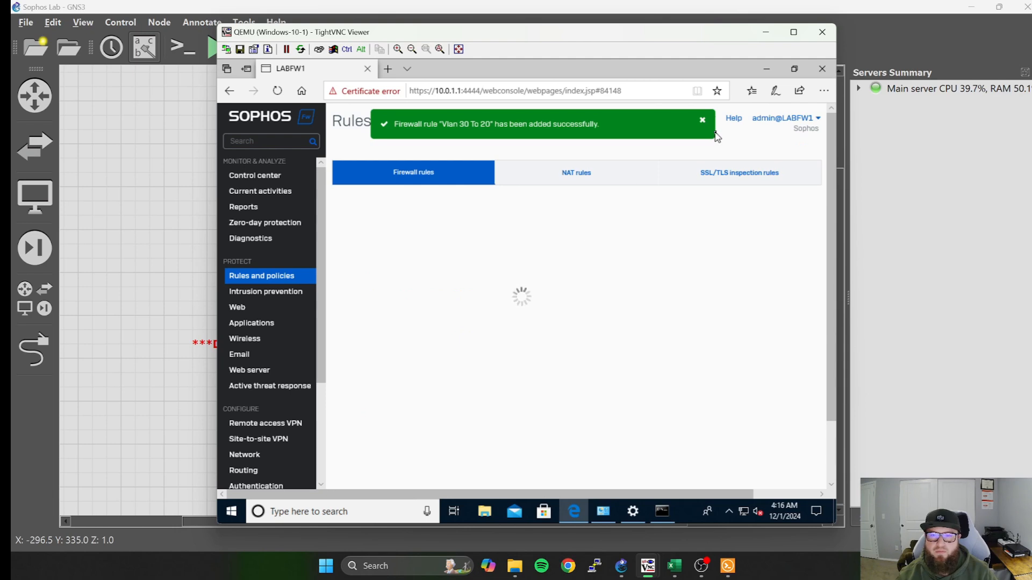
pyautogui.click(702, 124)
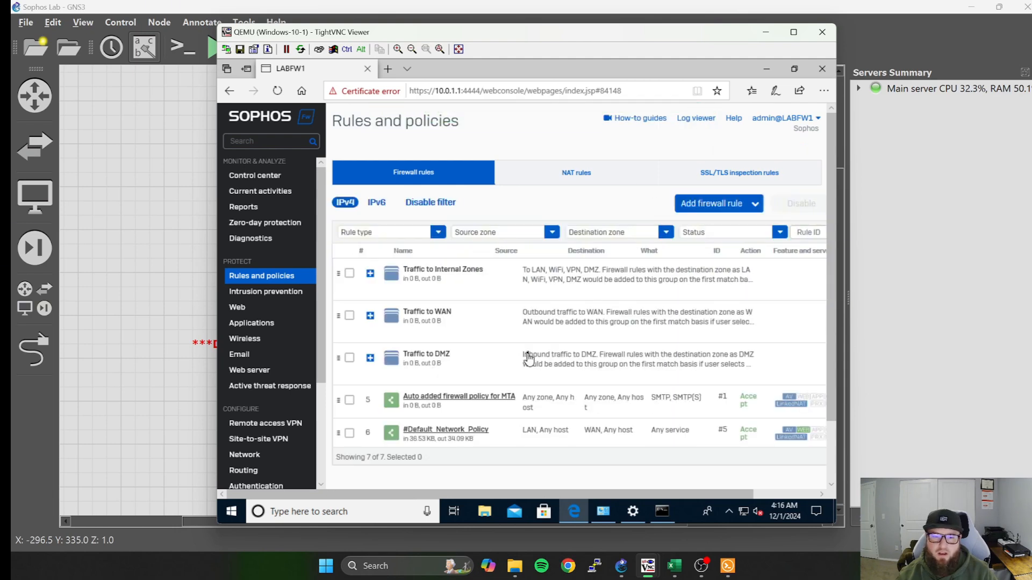
pyautogui.scroll(-1, 528, 363)
pyautogui.scroll(1, 528, 364)
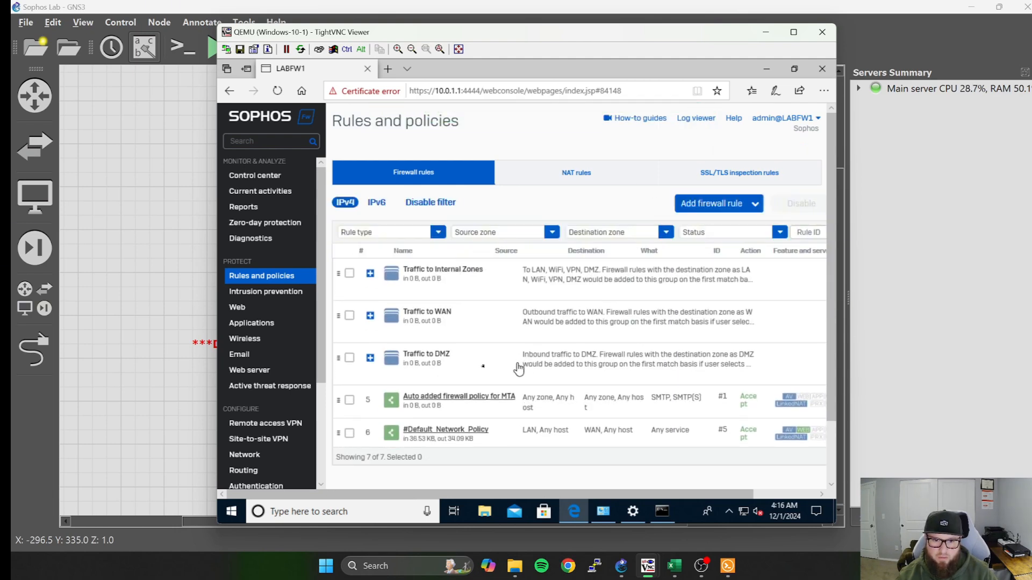
pyautogui.scroll(-1, 544, 401)
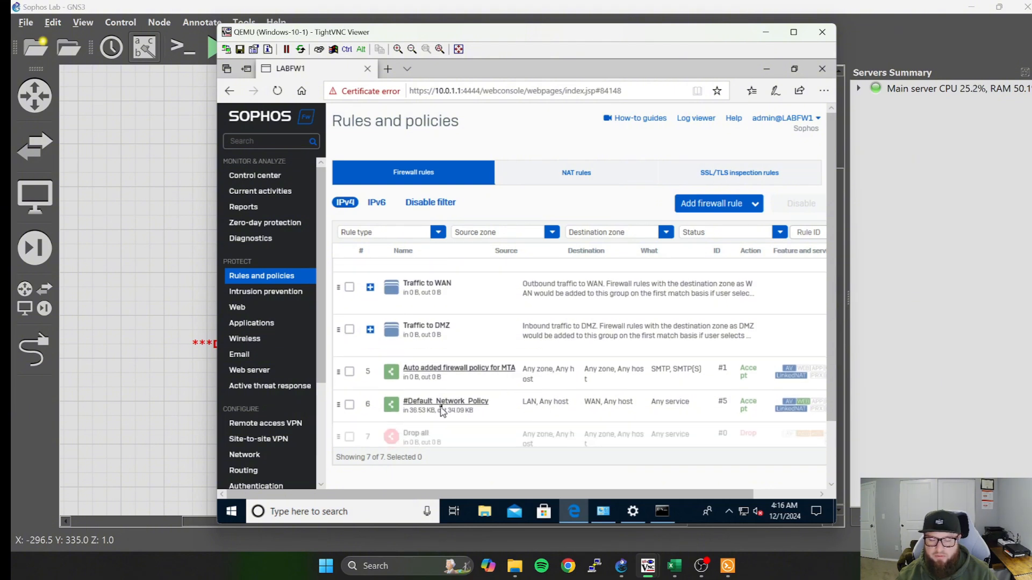
pyautogui.scroll(1, 438, 372)
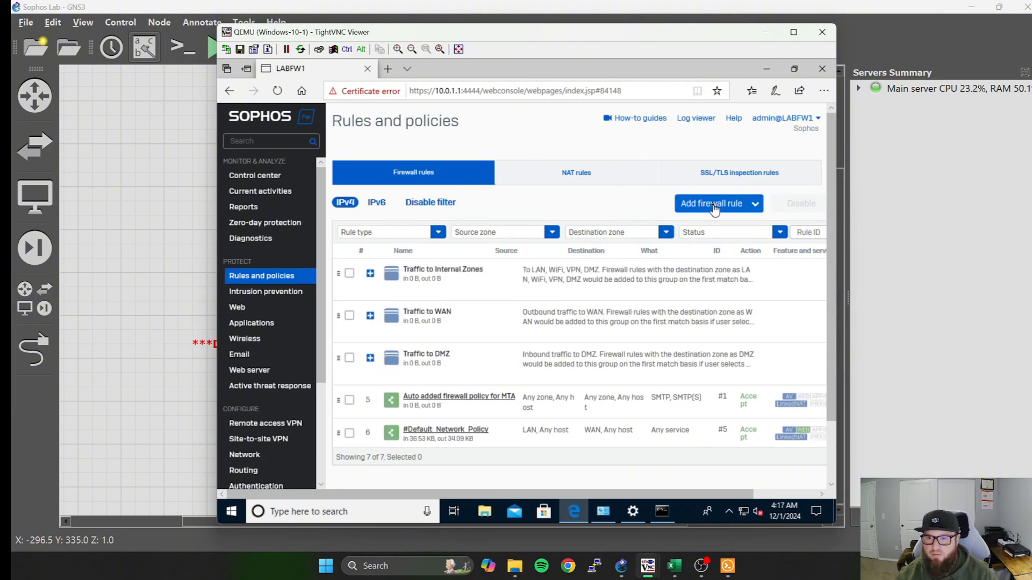
# Start a new firewall rule named "Vlan 20 To 30" with rule position Top and firewall traffic logging enabled.
pyautogui.click(711, 209)
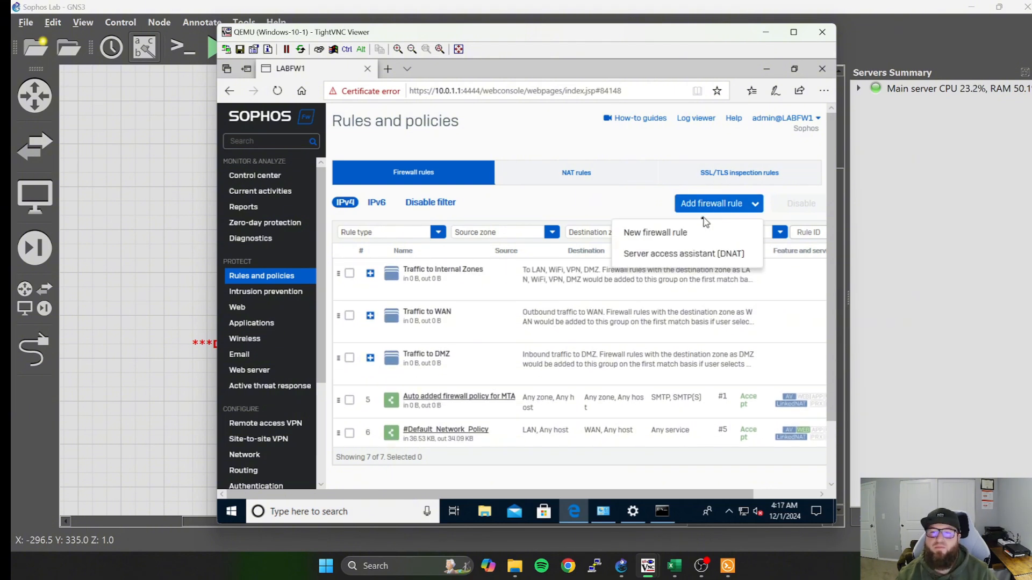
pyautogui.click(680, 234)
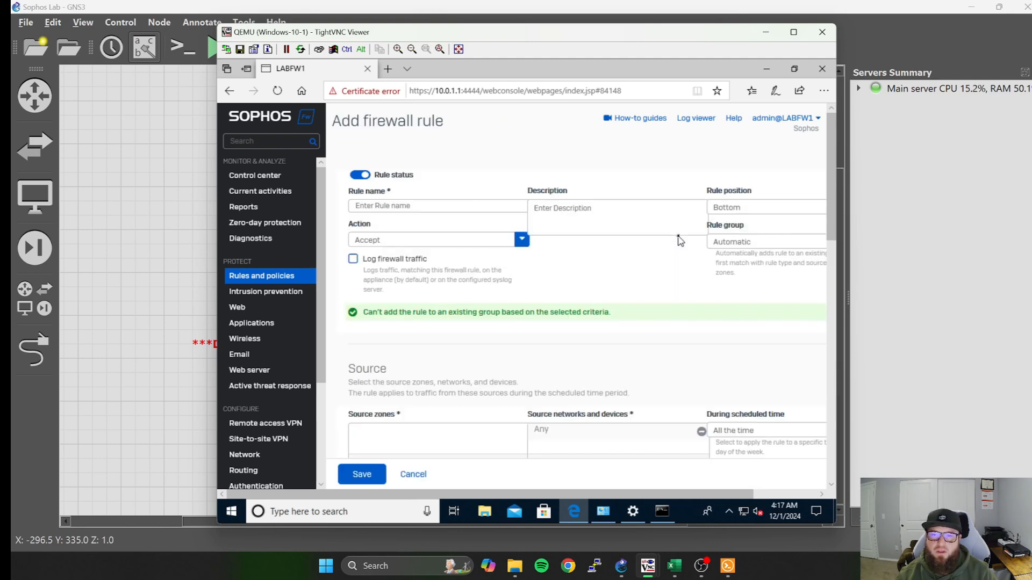
pyautogui.click(459, 207)
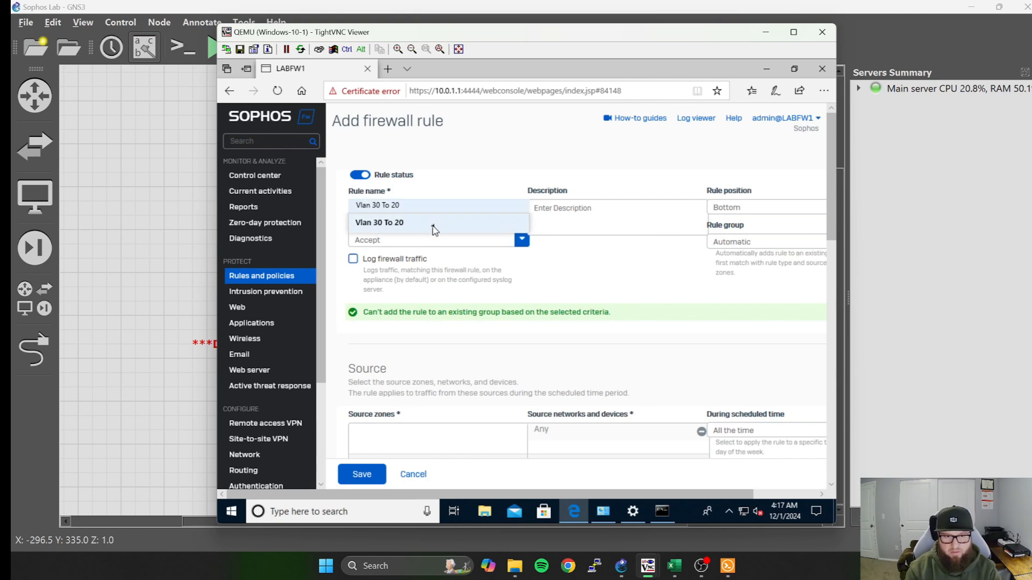
pyautogui.write('Vlan ')
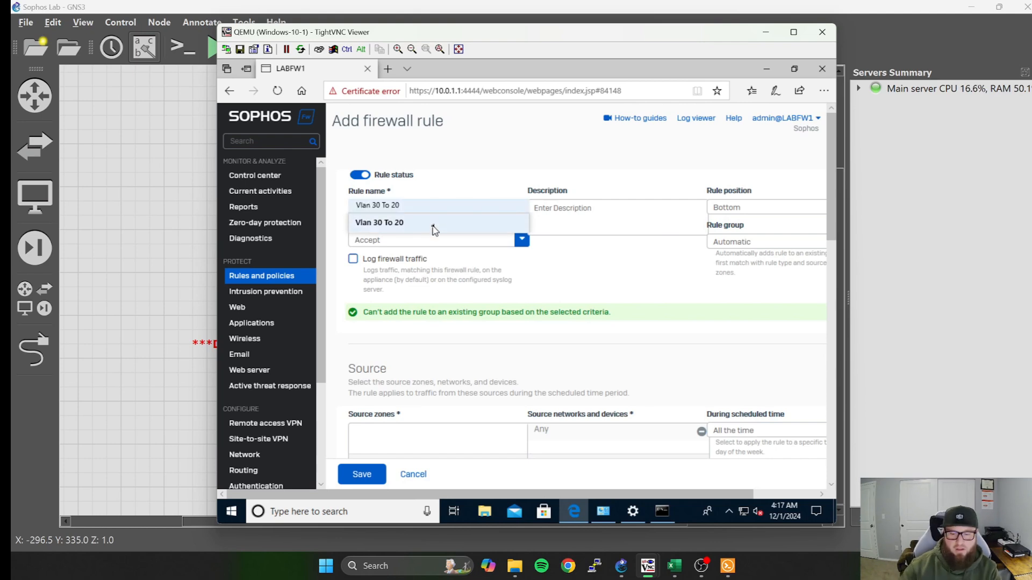
pyautogui.write('20')
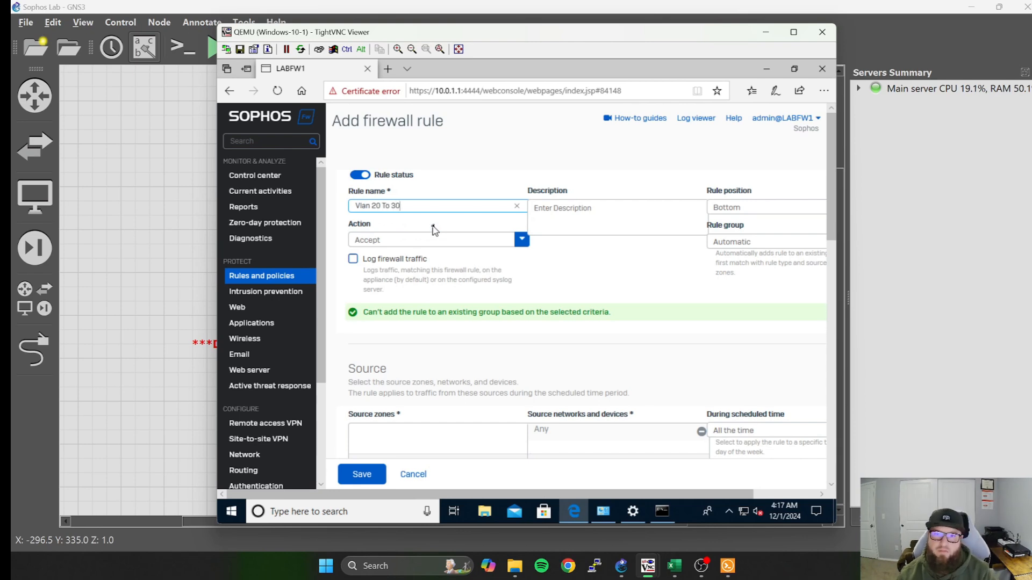
pyautogui.click(749, 207)
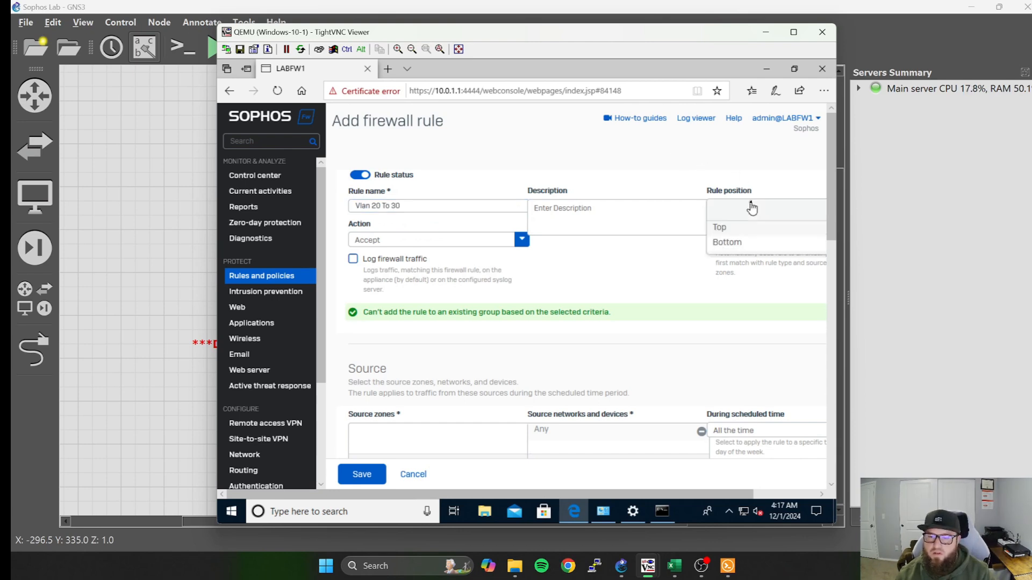
pyautogui.click(743, 227)
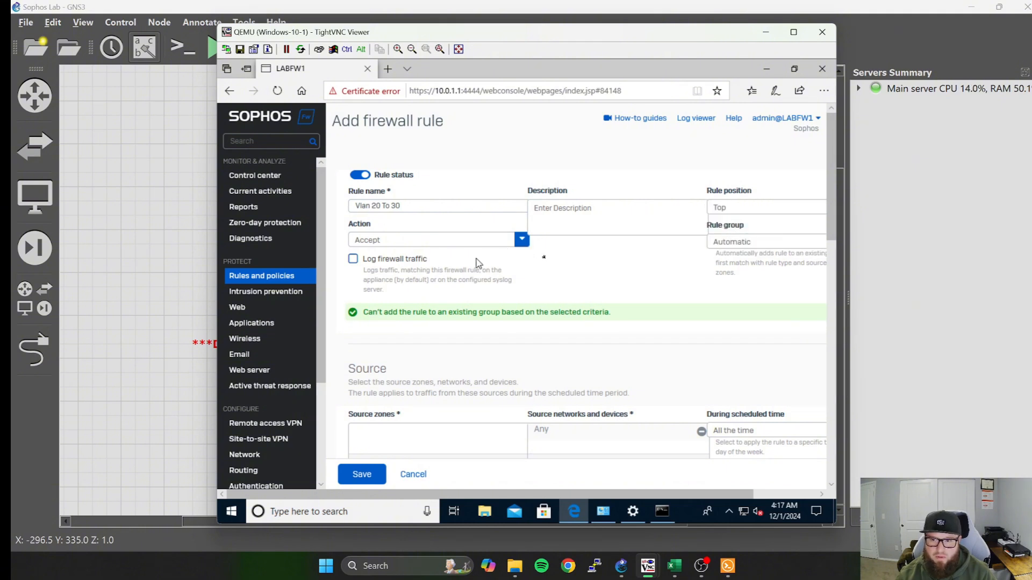
pyautogui.click(353, 259)
# Set the source zone of the "Vlan 20 To 30" rule to LAN.
pyautogui.scroll(-2, 462, 365)
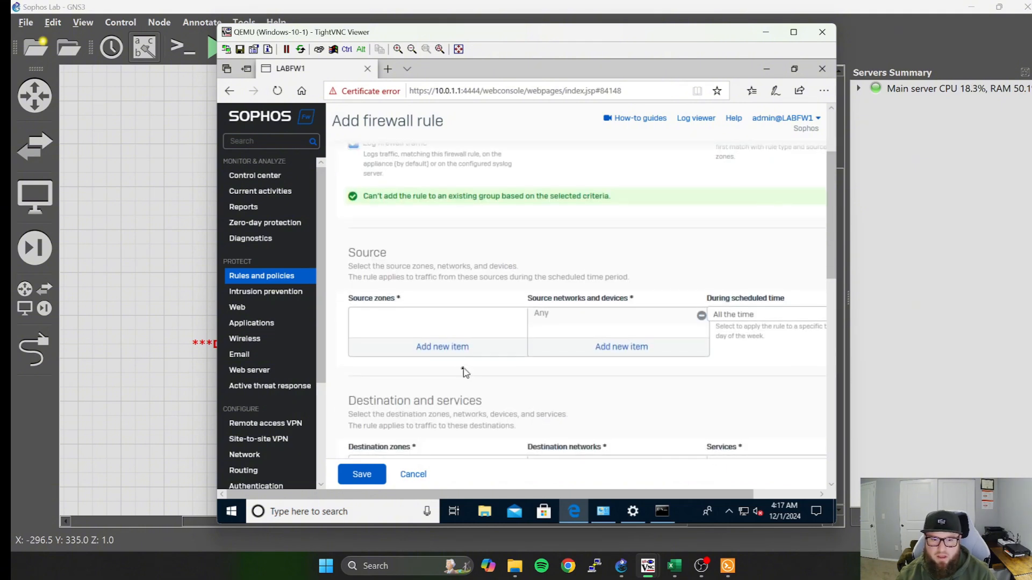
pyautogui.click(447, 349)
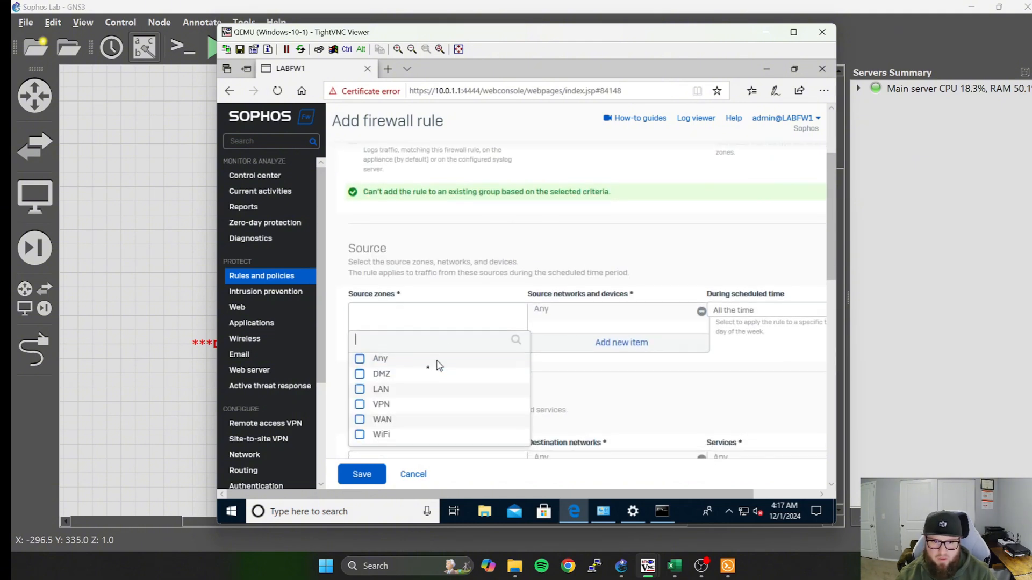
pyautogui.click(360, 391)
pyautogui.click(417, 456)
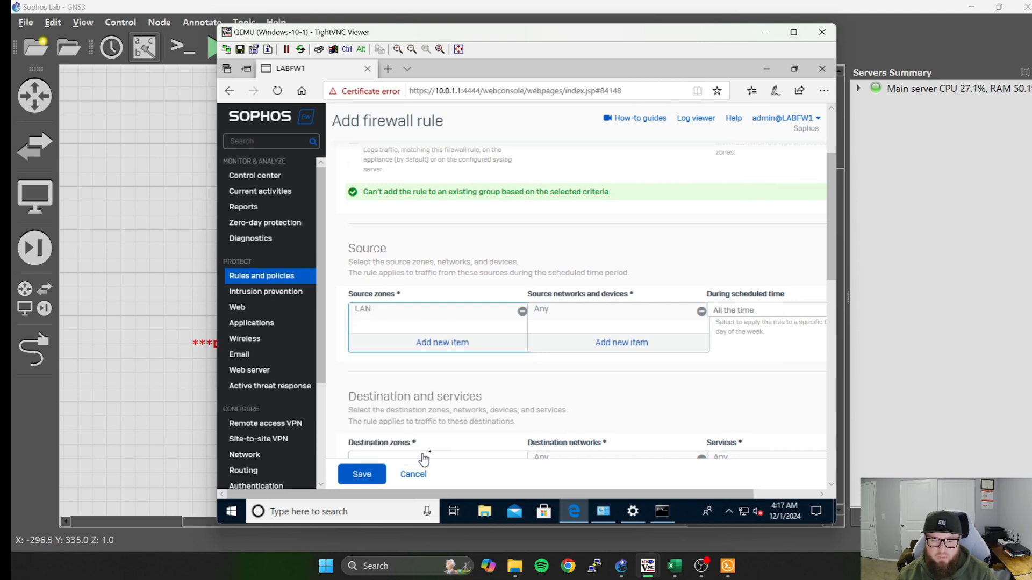
# Replace Any with VLAN 20 - Servers in the rule's source networks and devices, filtering the items by the Network type.
pyautogui.click(701, 311)
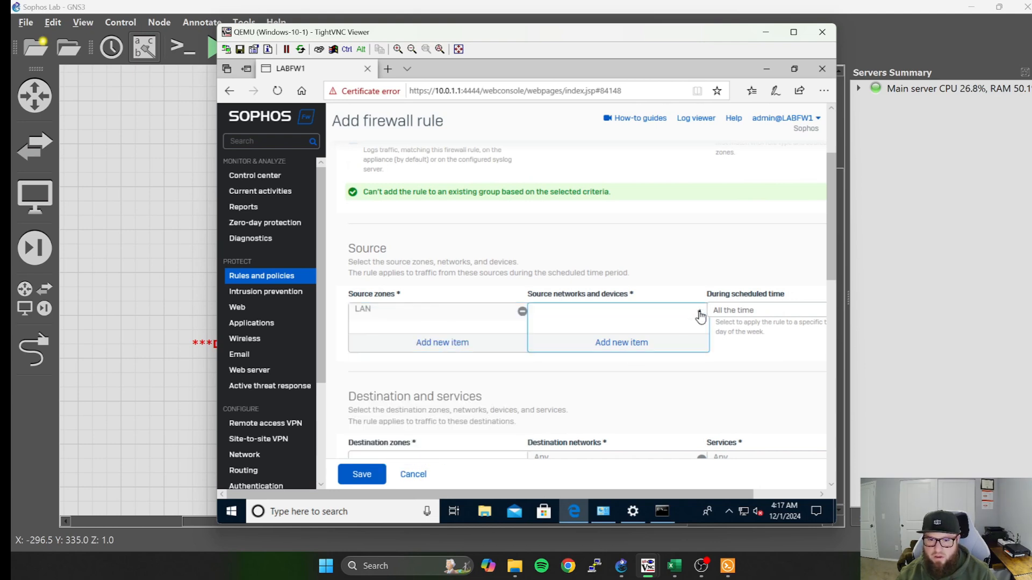
pyautogui.click(630, 344)
pyautogui.scroll(-15, 623, 365)
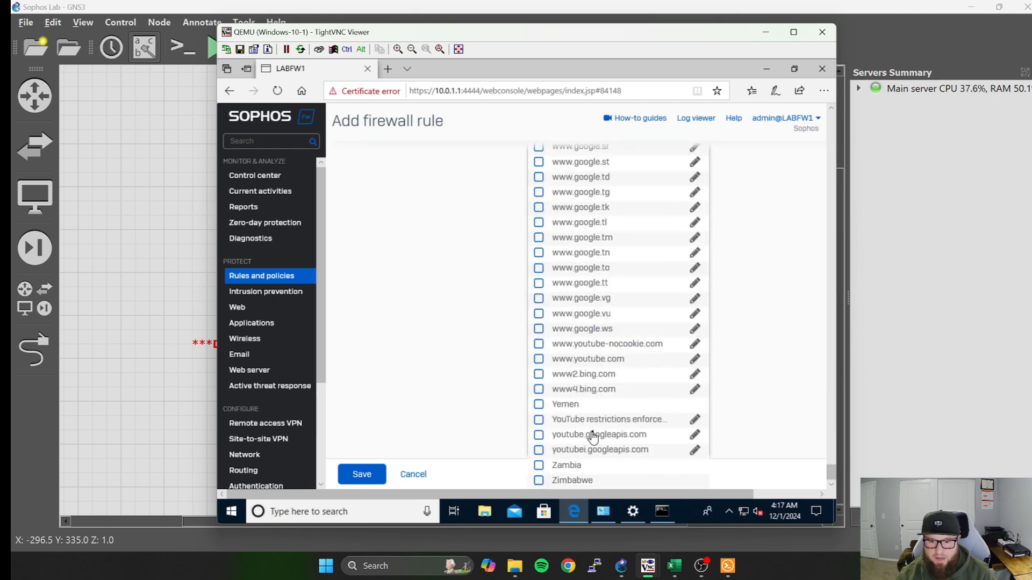
pyautogui.moveTo(831, 466); pyautogui.dragTo(831, 127)
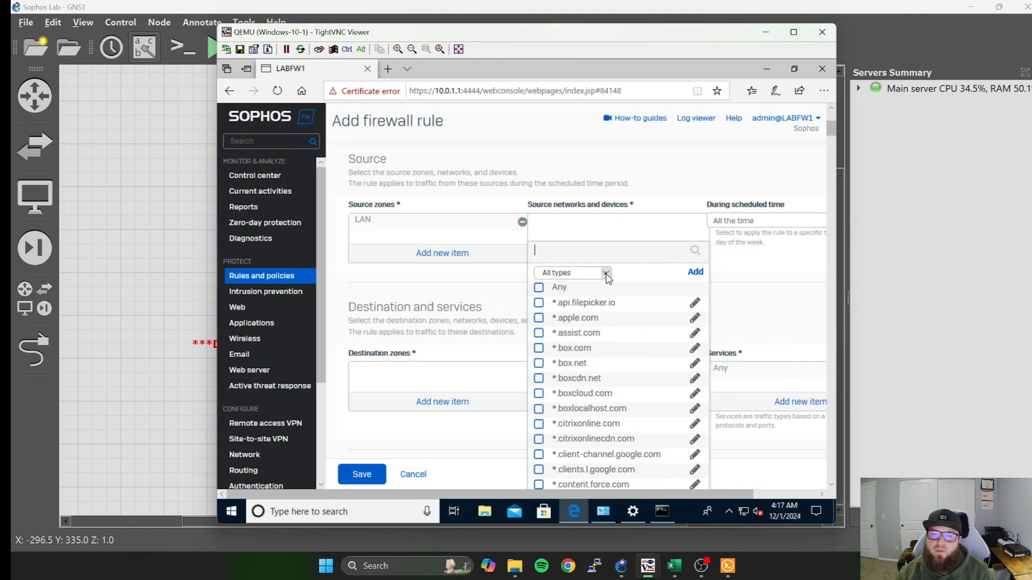
pyautogui.click(606, 274)
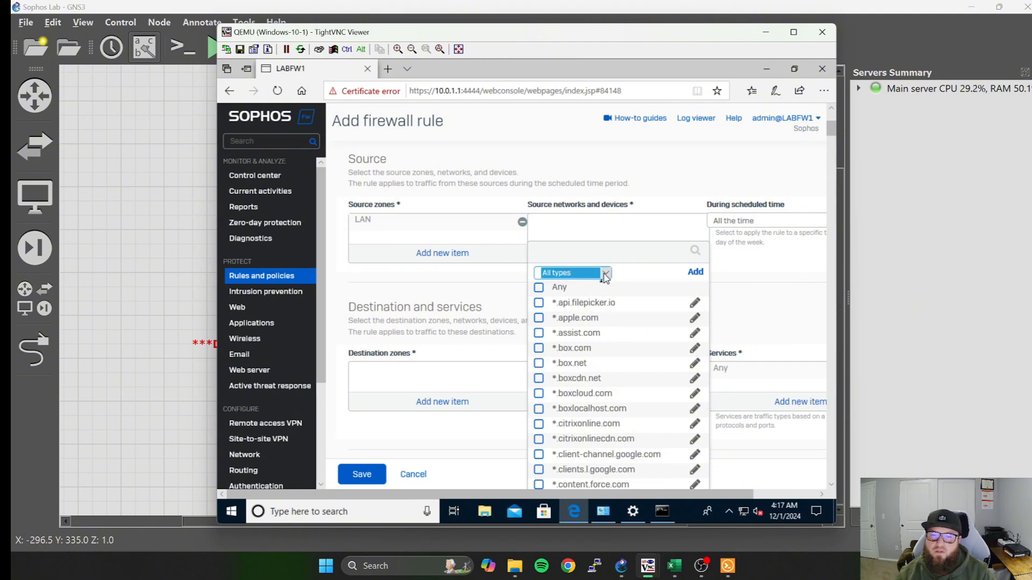
pyautogui.click(604, 274)
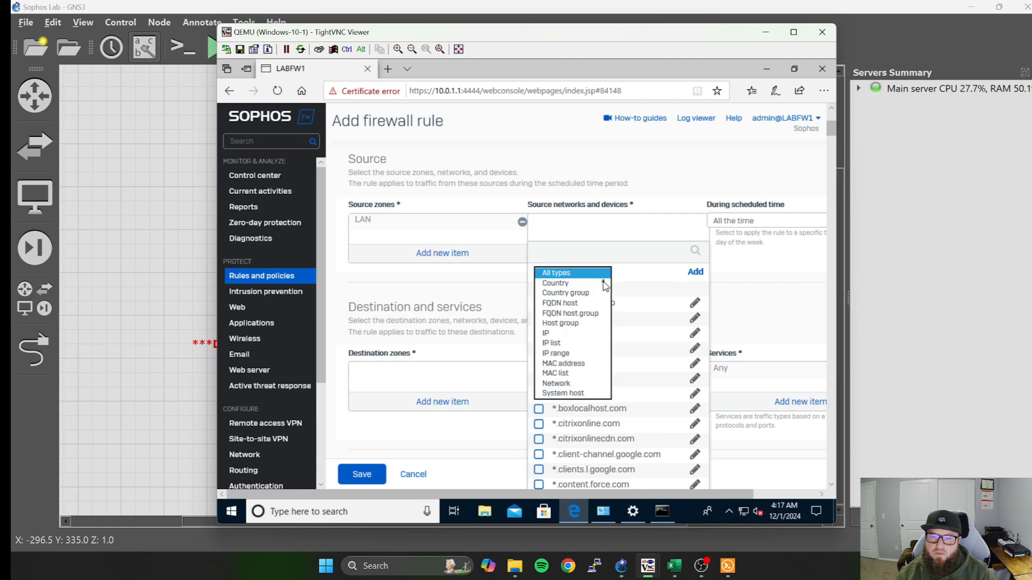
pyautogui.click(565, 383)
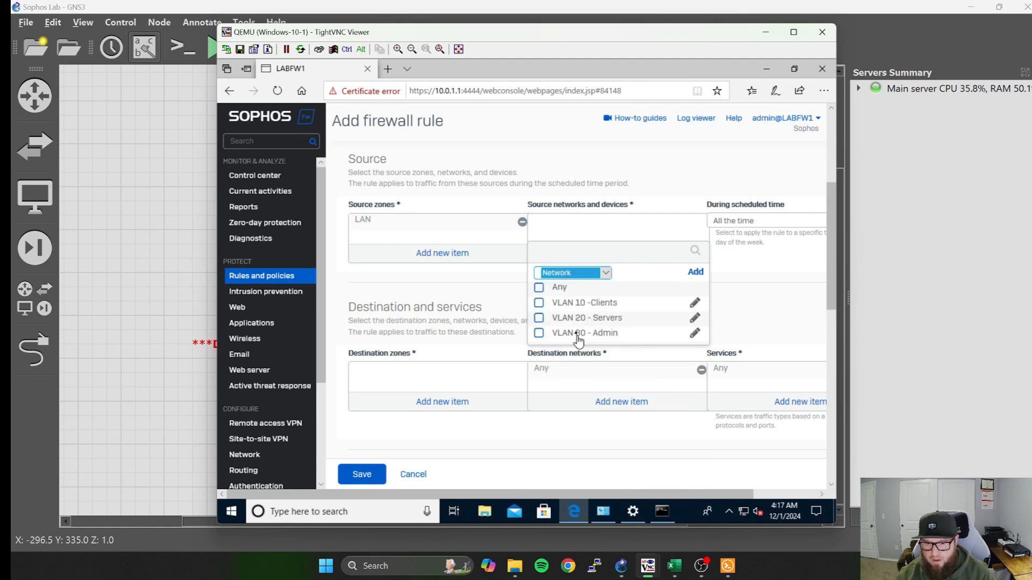
pyautogui.click(538, 318)
pyautogui.click(602, 355)
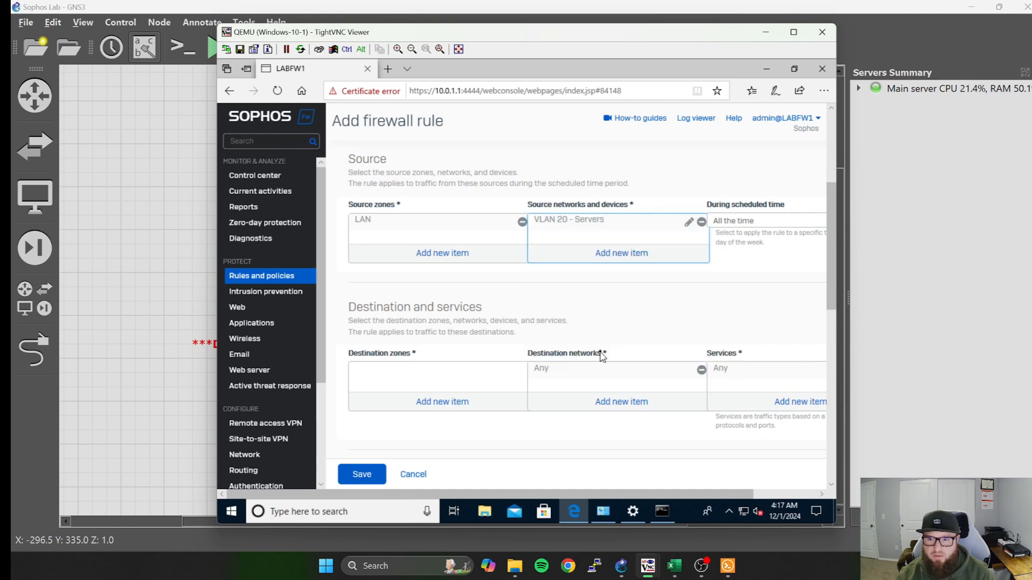
# Set the destination zone of the "Vlan 20 To 30" rule to LAN.
pyautogui.scroll(-2, 591, 344)
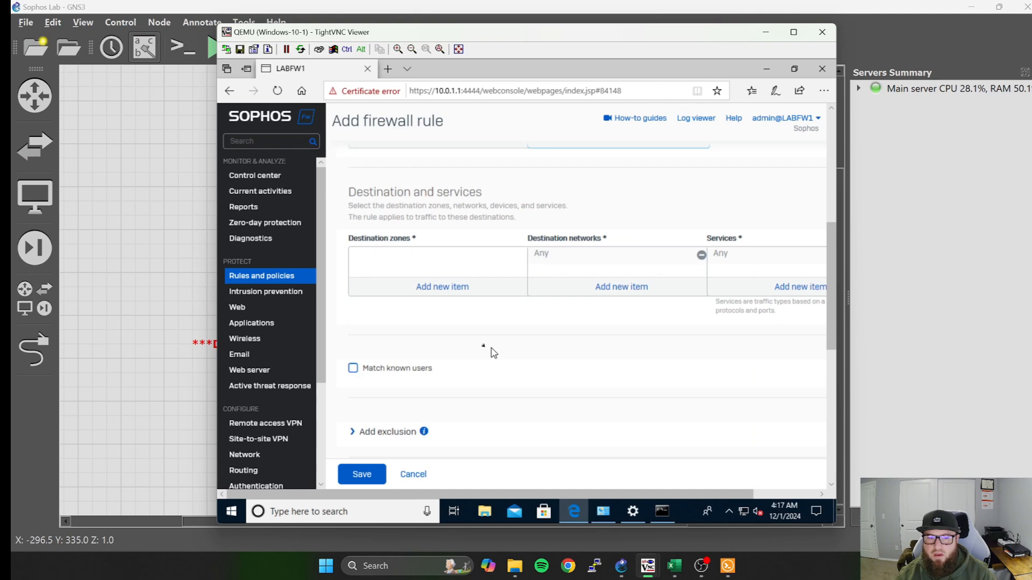
pyautogui.click(442, 285)
pyautogui.click(360, 332)
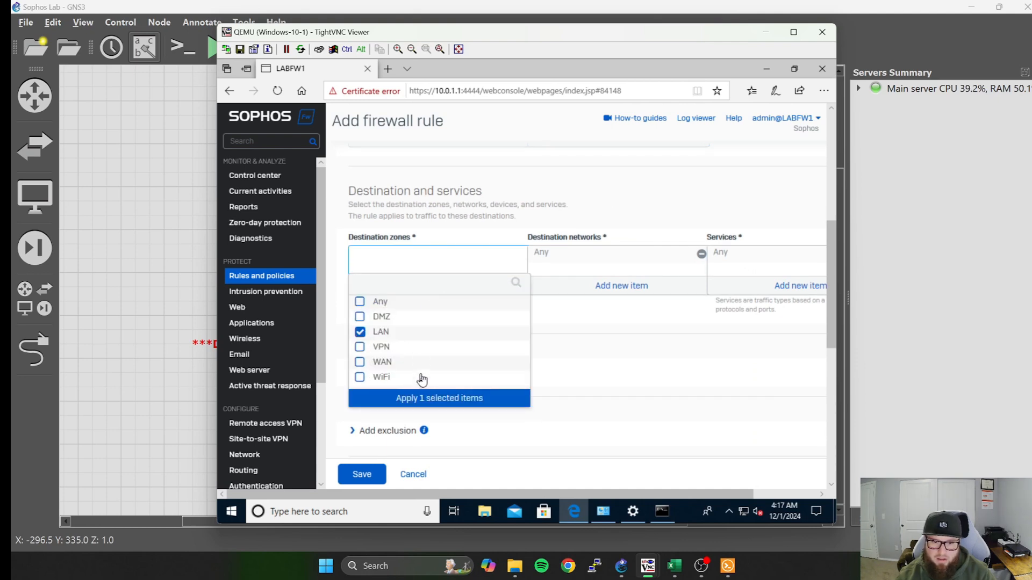
pyautogui.click(438, 400)
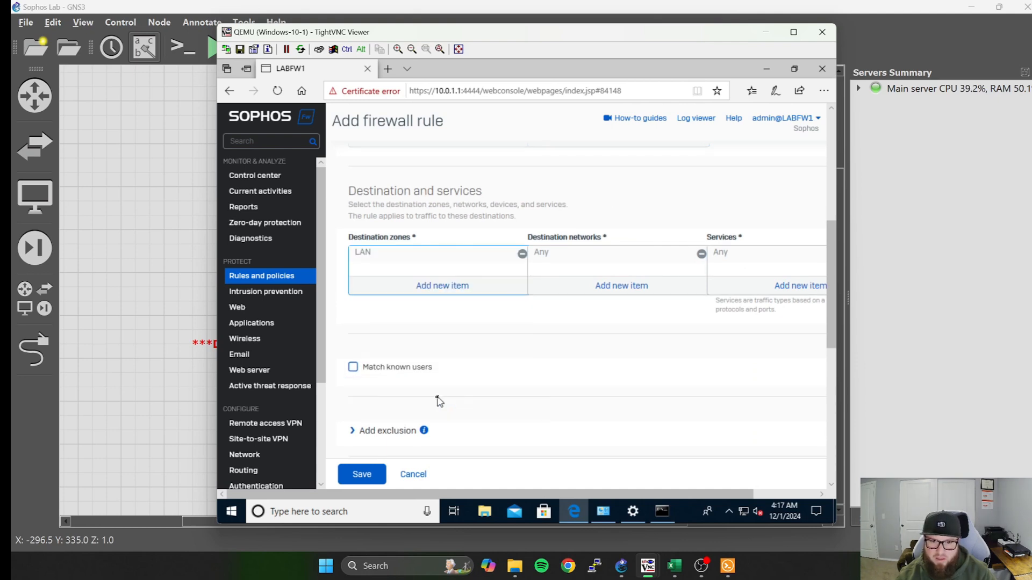
# Replace Any with VLAN 30 - Admin in the rule's destination networks, filtering the items by the Network type.
pyautogui.click(619, 287)
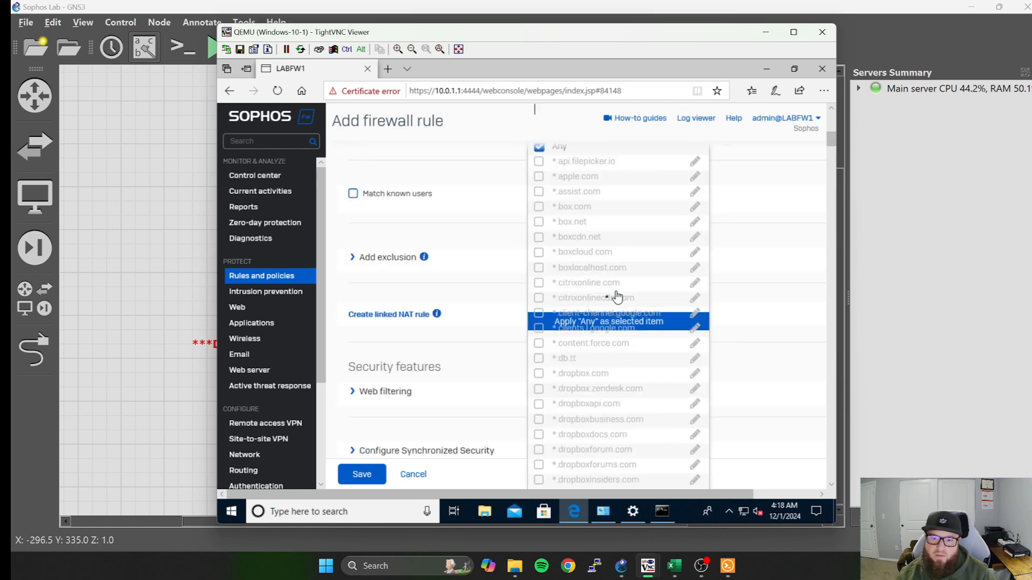
pyautogui.scroll(10, 682, 279)
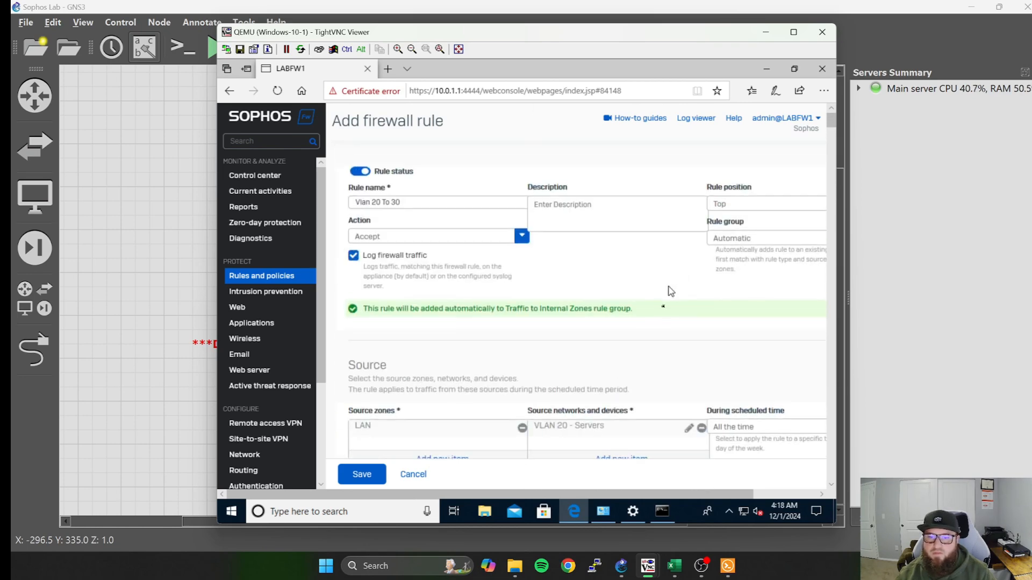
pyautogui.scroll(-5, 670, 290)
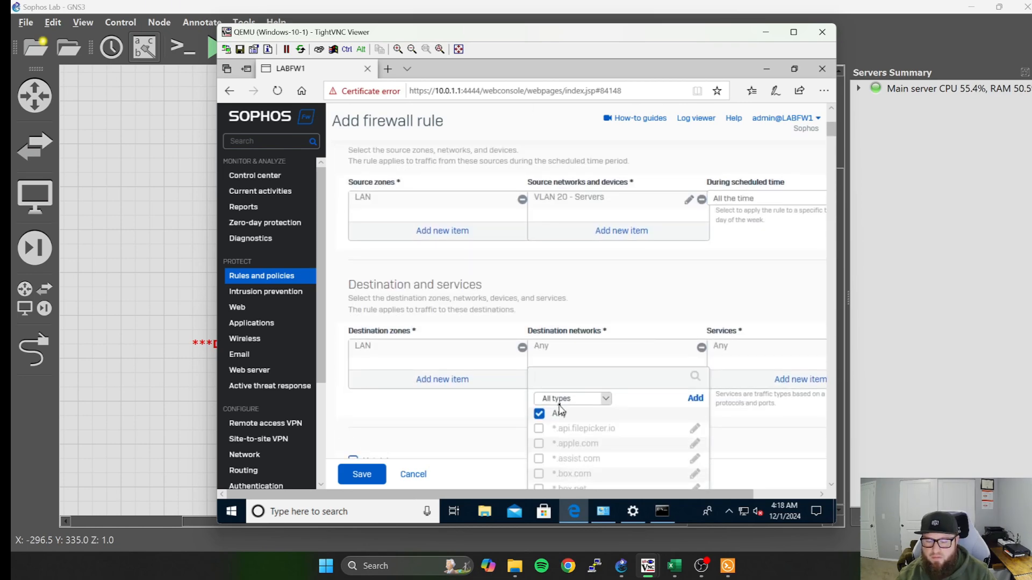
pyautogui.scroll(-1, 559, 409)
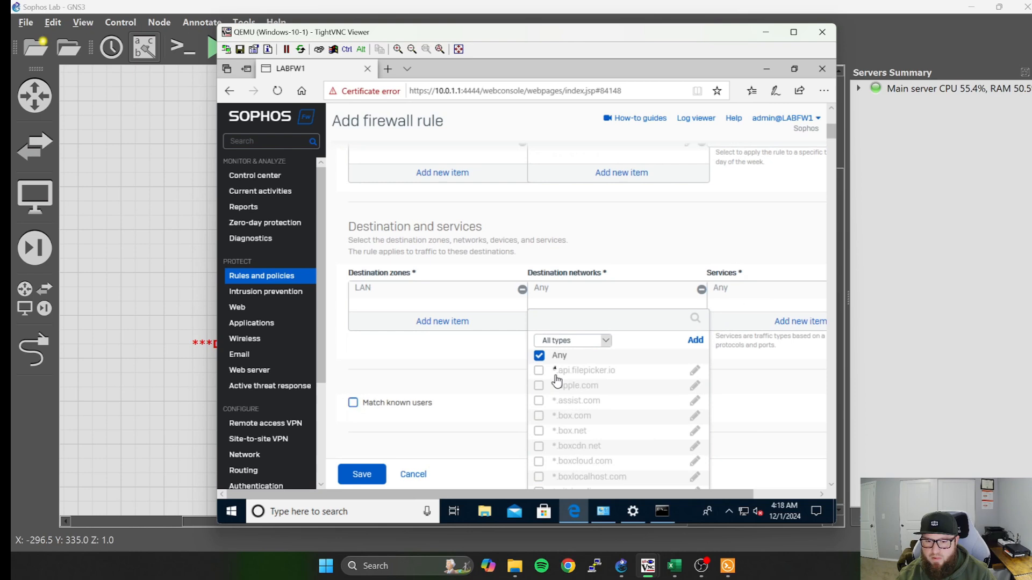
pyautogui.click(590, 340)
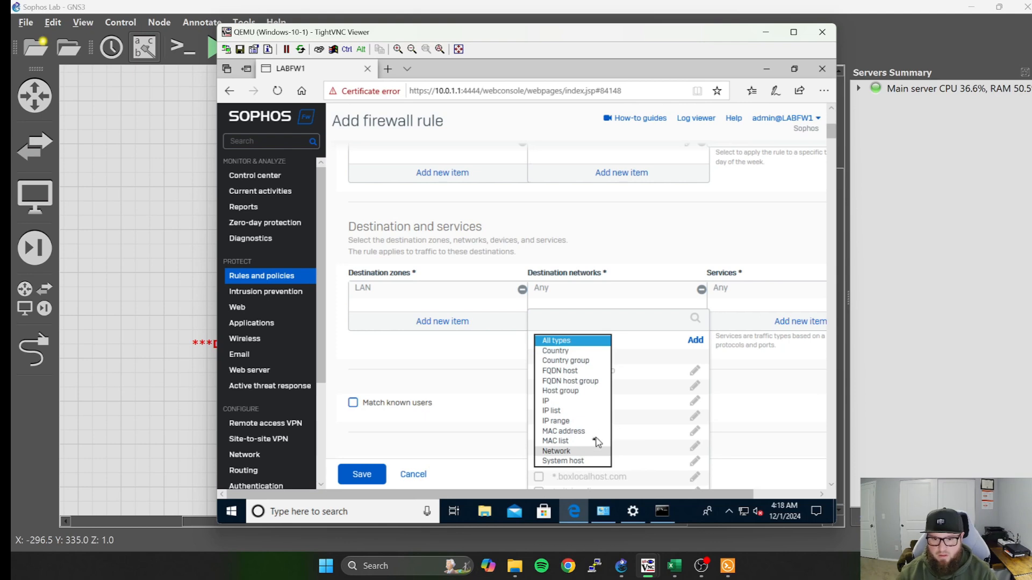
pyautogui.click(562, 454)
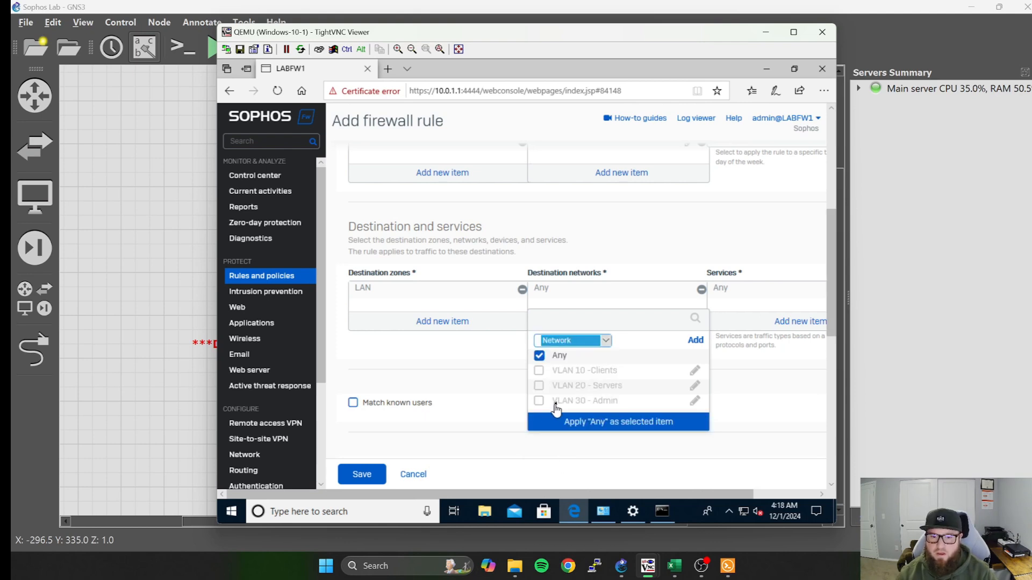
pyautogui.scroll(-1, 535, 376)
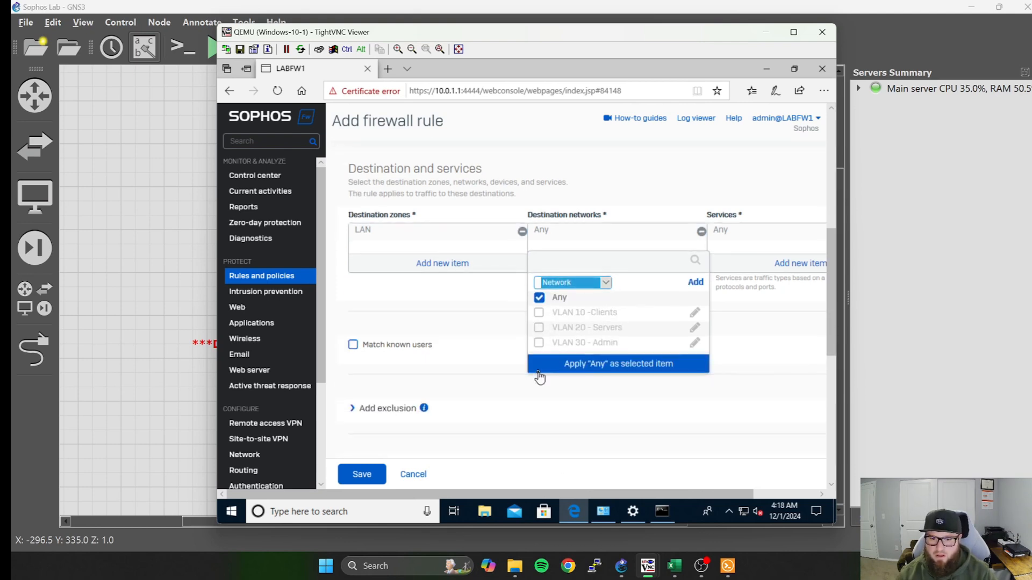
pyautogui.click(543, 298)
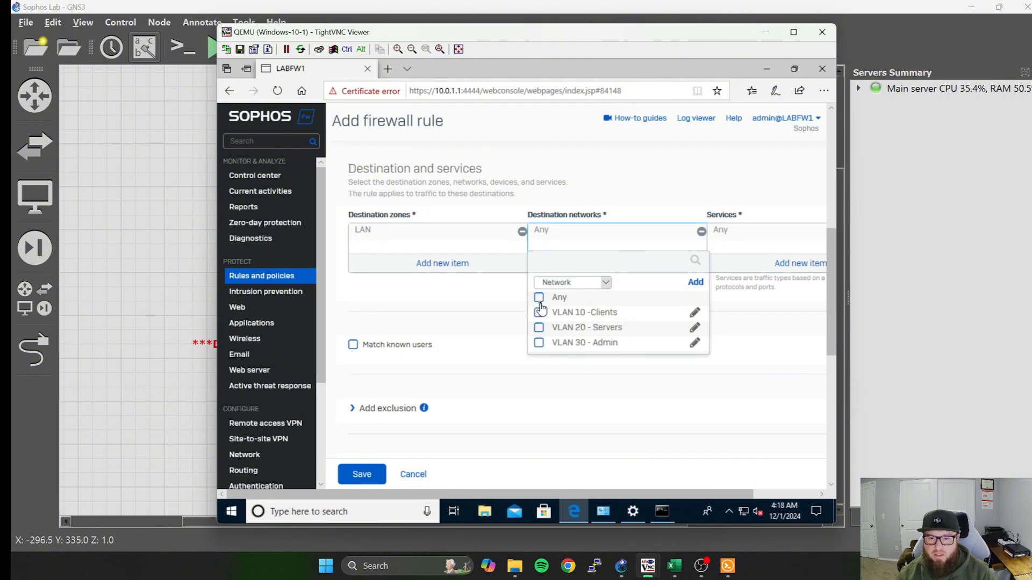
pyautogui.click(539, 343)
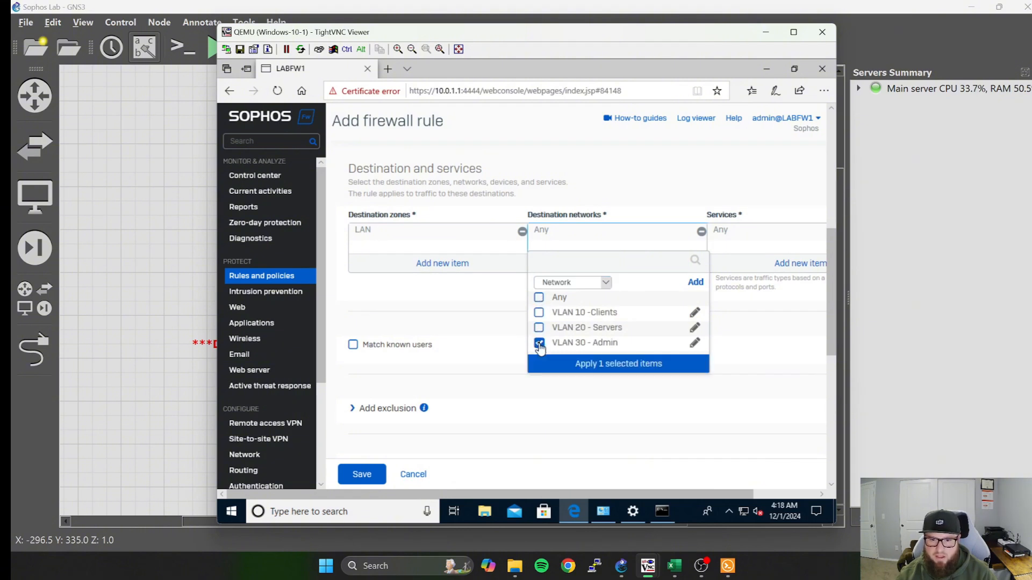
pyautogui.click(601, 365)
# Save the "Vlan 20 To 30" firewall rule and expand the Traffic to Internal Zones group in the firewall rules list.
pyautogui.scroll(-2, 571, 363)
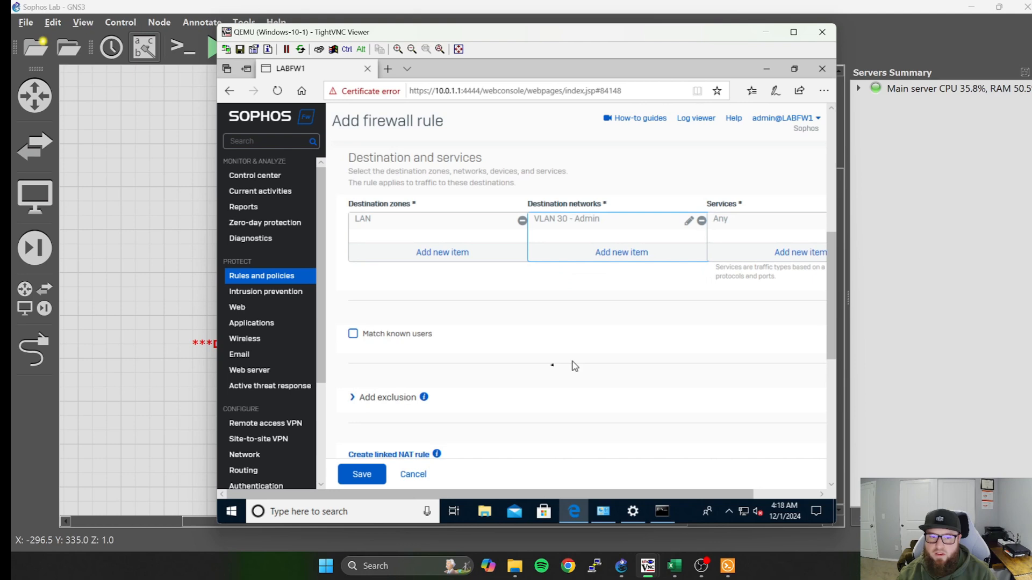
pyautogui.click(376, 474)
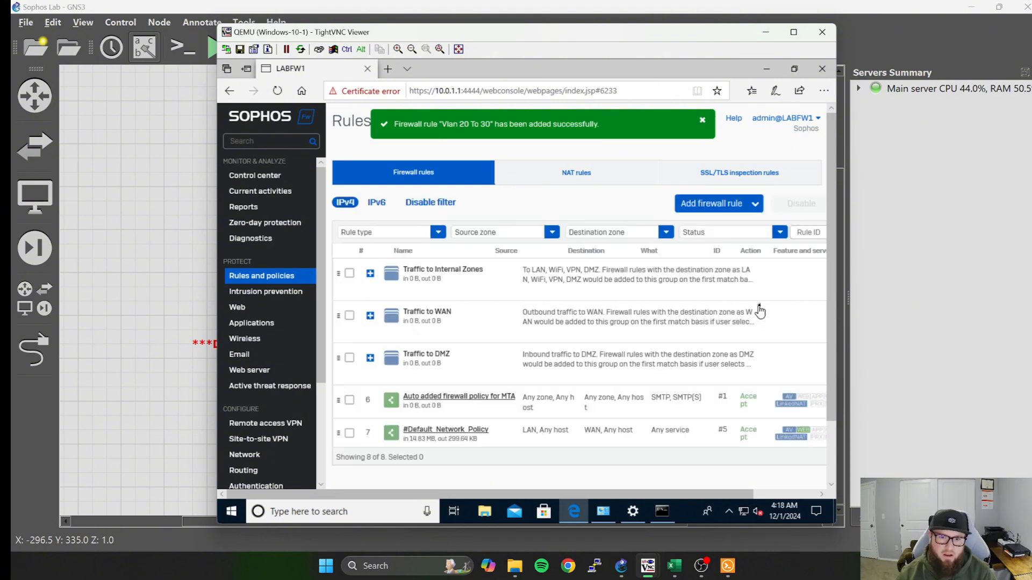
pyautogui.scroll(-1, 510, 366)
pyautogui.scroll(-2, 484, 390)
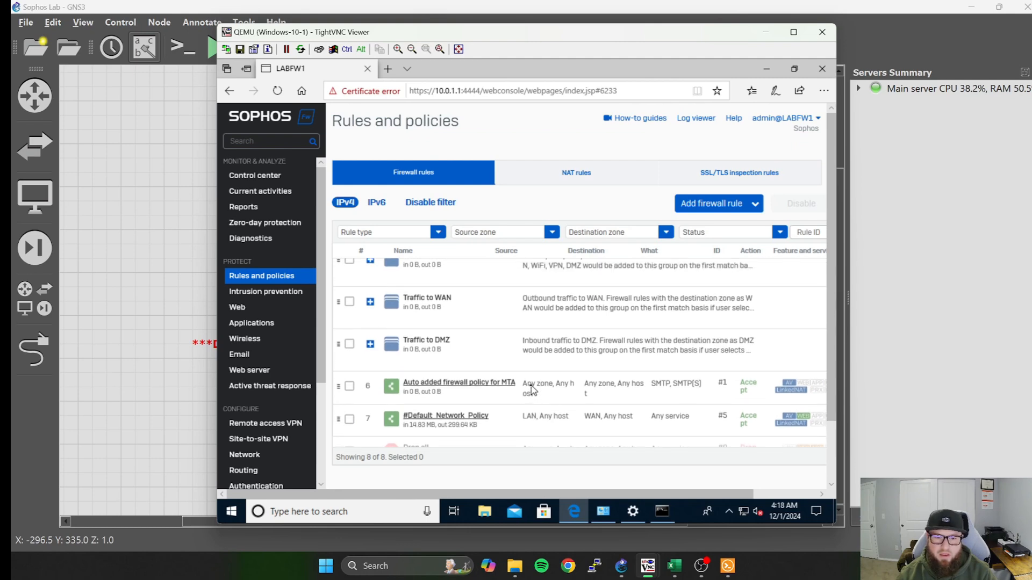
pyautogui.scroll(1, 438, 396)
pyautogui.scroll(1, 514, 401)
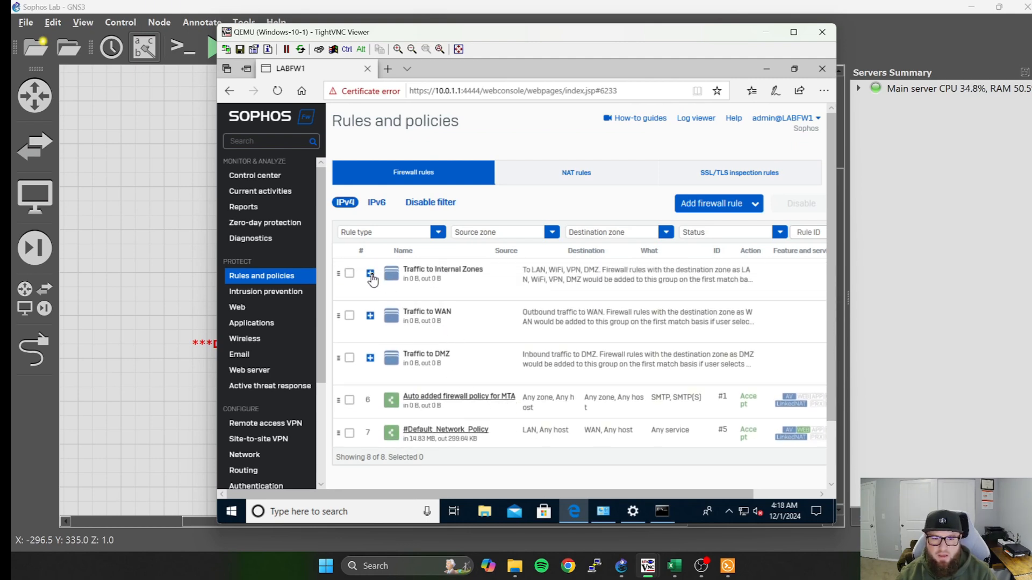
pyautogui.click(371, 274)
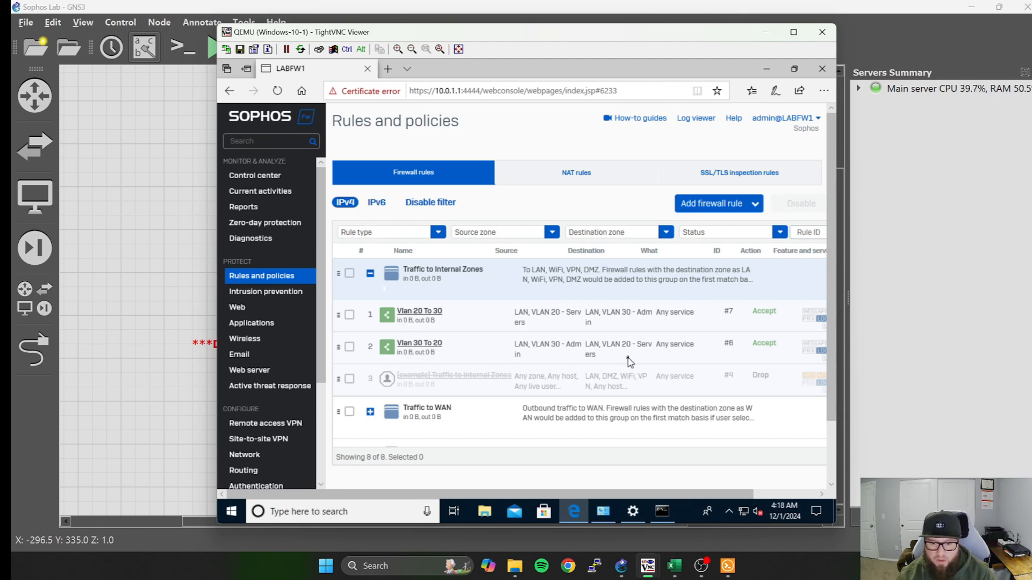
# Switch to the Command Prompt and run ipconfig to check the client's IP configuration.
pyautogui.click(663, 519)
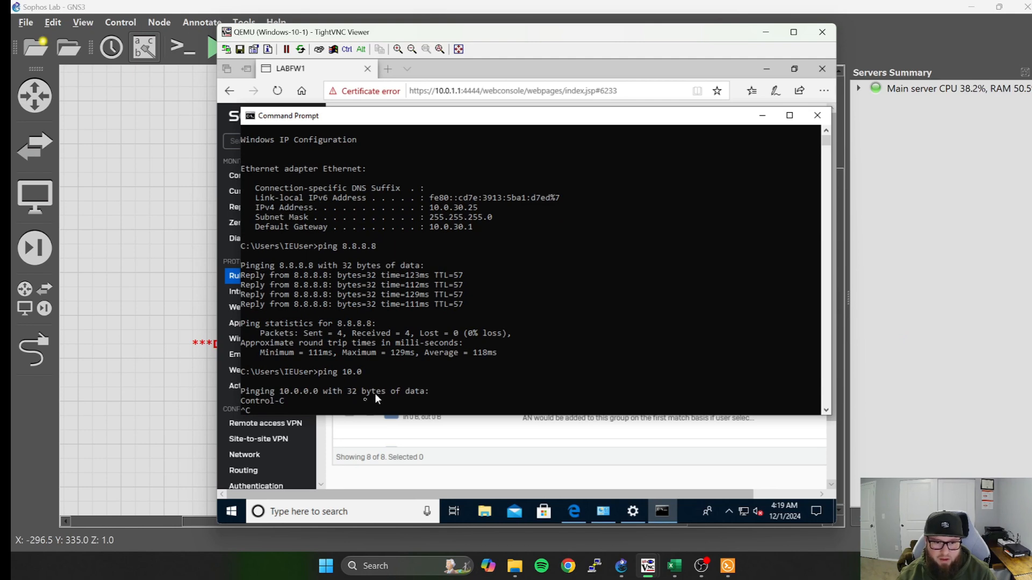
pyautogui.scroll(-5, 303, 407)
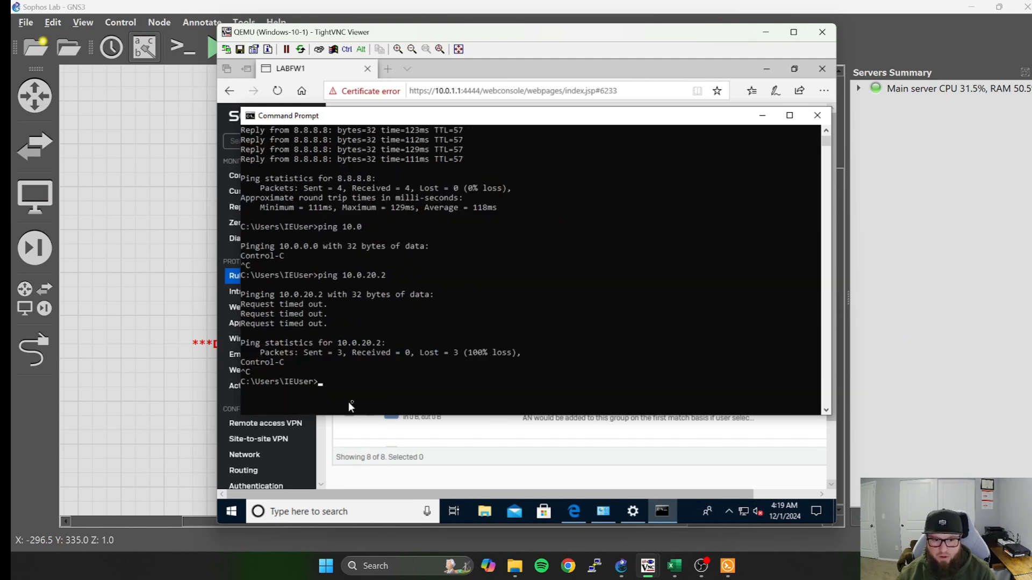
pyautogui.click(330, 384)
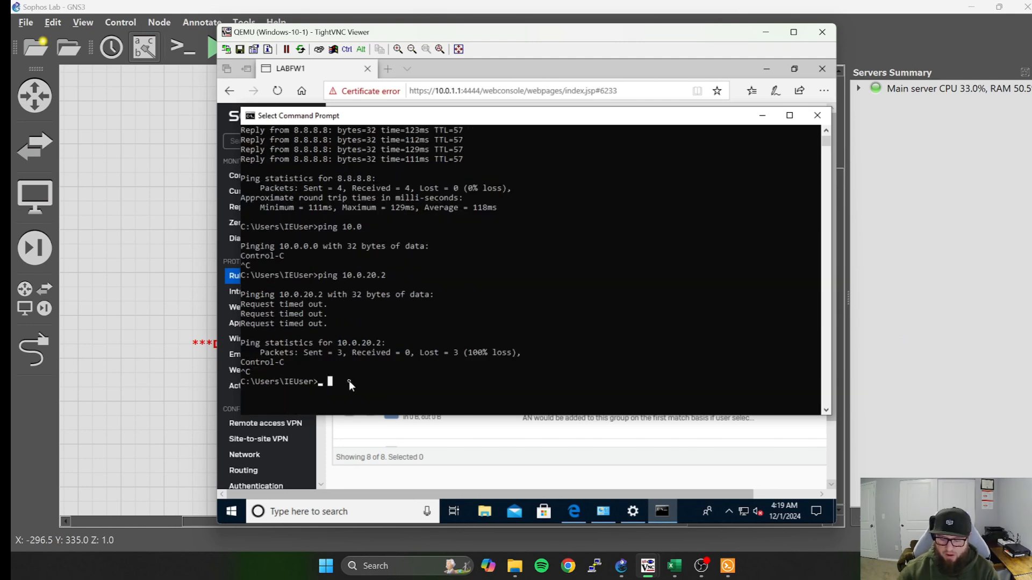
pyautogui.press('Up')
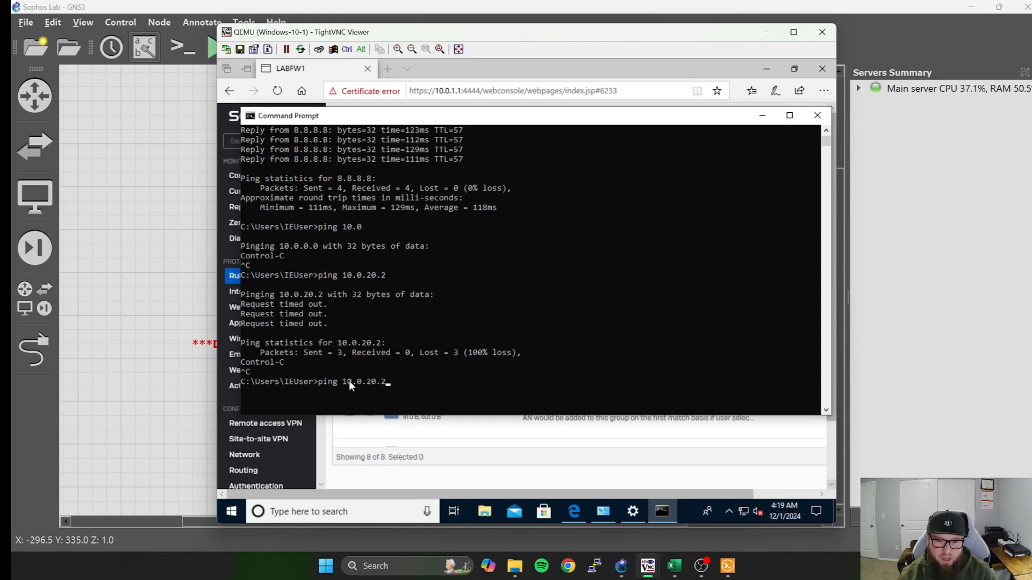
pyautogui.press('BackSpace')
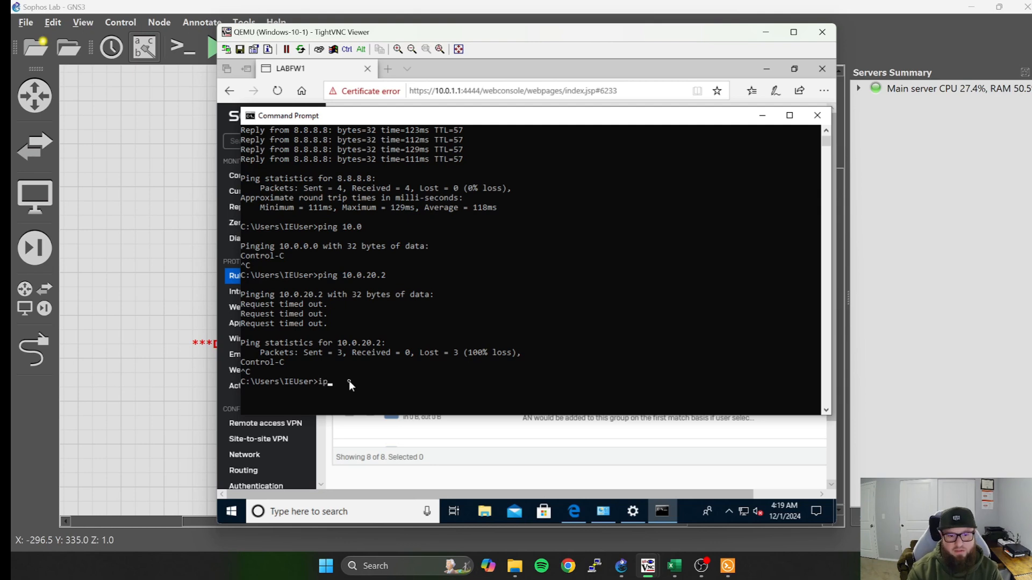
pyautogui.write('ipconfig')
pyautogui.press('Return')
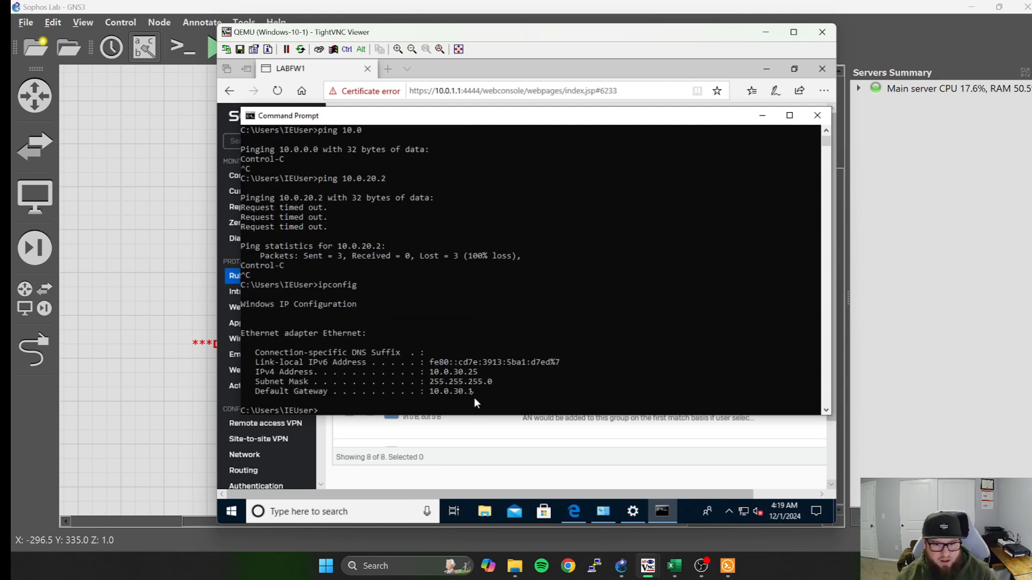
# Ping 10.0.20.2 from the client to test connectivity to the server VLAN, interrupting the ping before it completes.
pyautogui.scroll(-1, 373, 409)
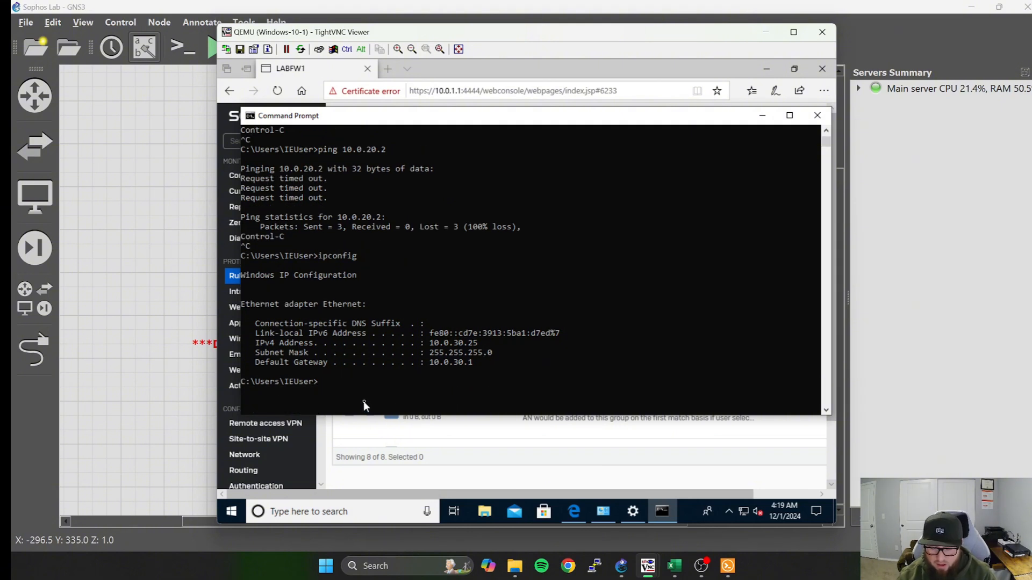
pyautogui.write('ping 10.0.20.2')
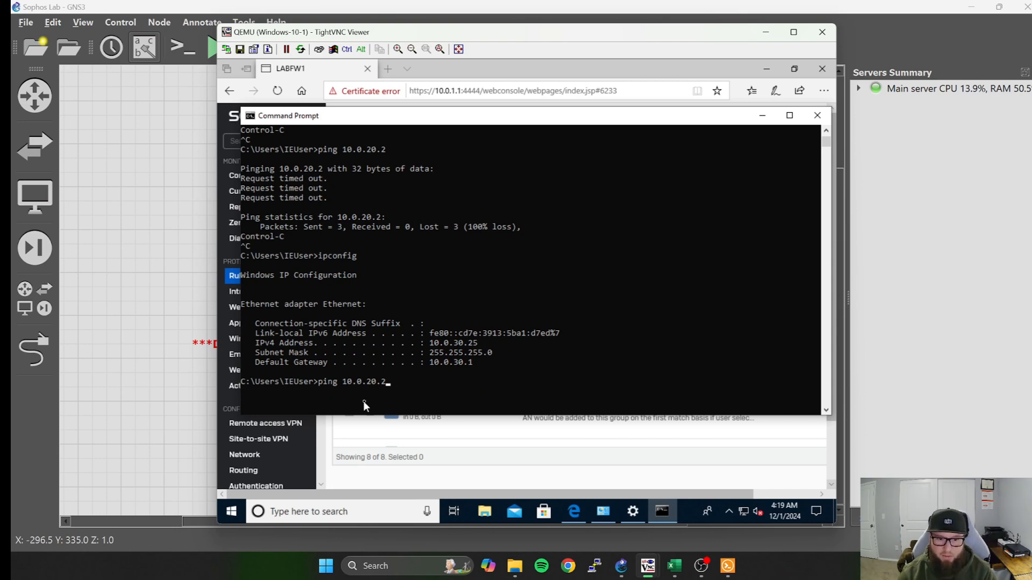
pyautogui.press('Return')
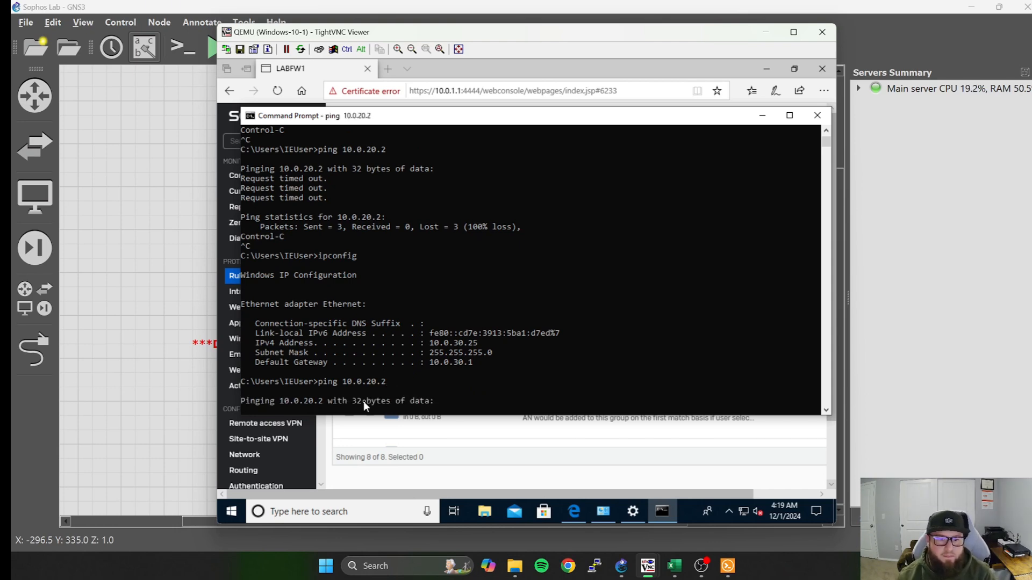
pyautogui.scroll(-1, 362, 365)
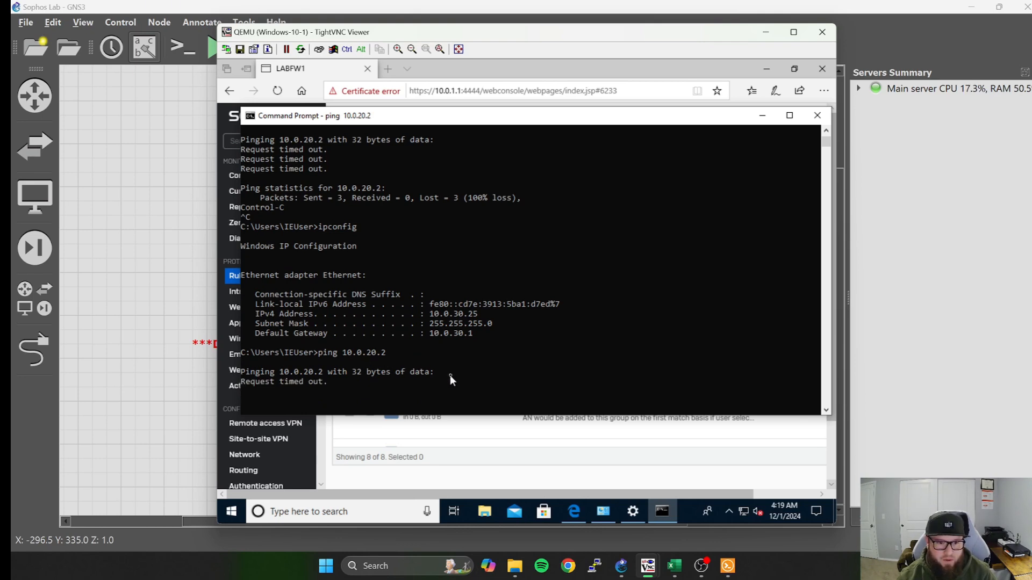
pyautogui.hotkey('ctrl', 'c')
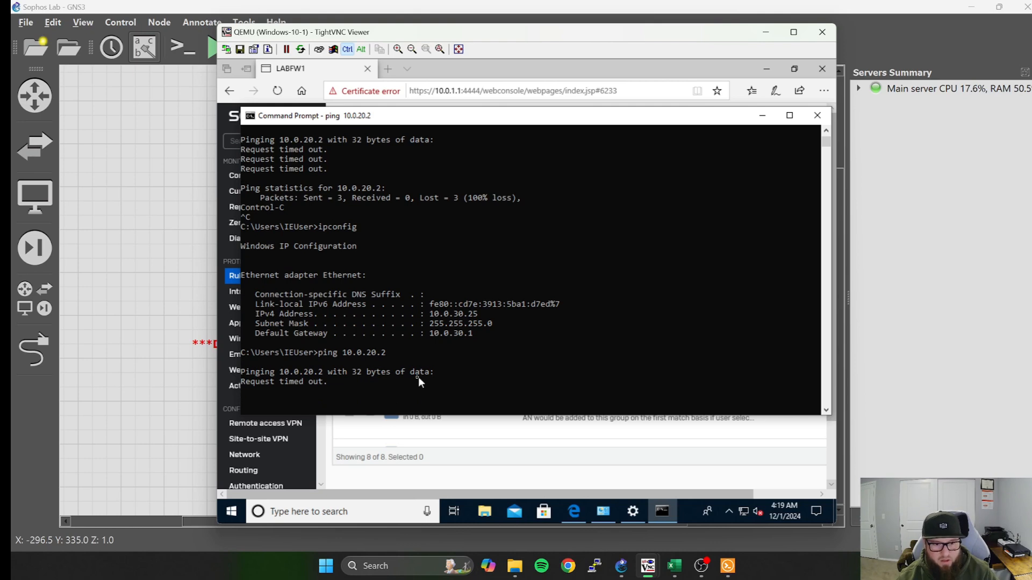
# Stop the running ping and open the Windows Defender Firewall settings on the Windows 10 client.
pyautogui.hotkey('ctrl', 'c')
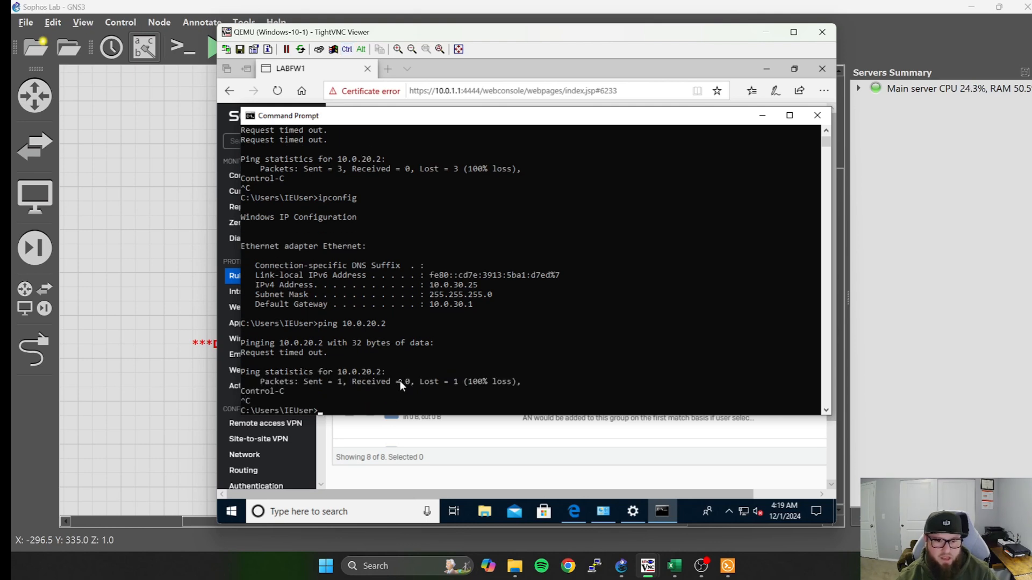
pyautogui.click(384, 513)
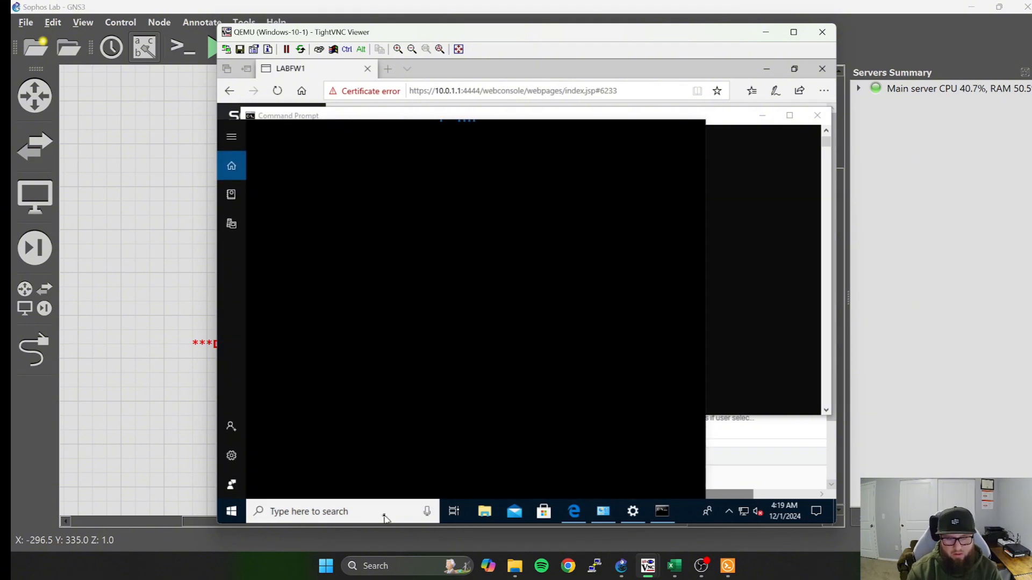
pyautogui.write('firewall')
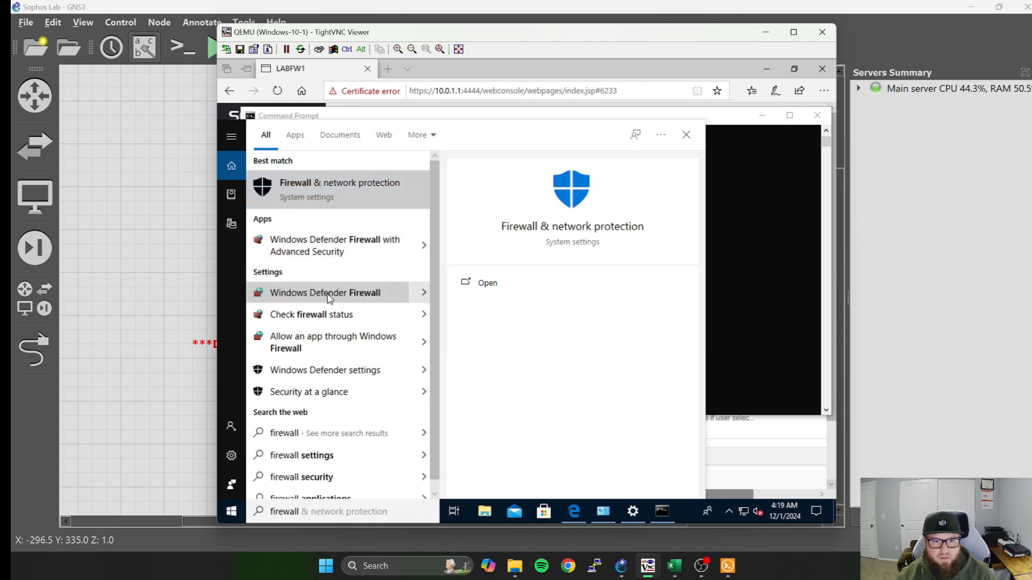
pyautogui.press('Escape')
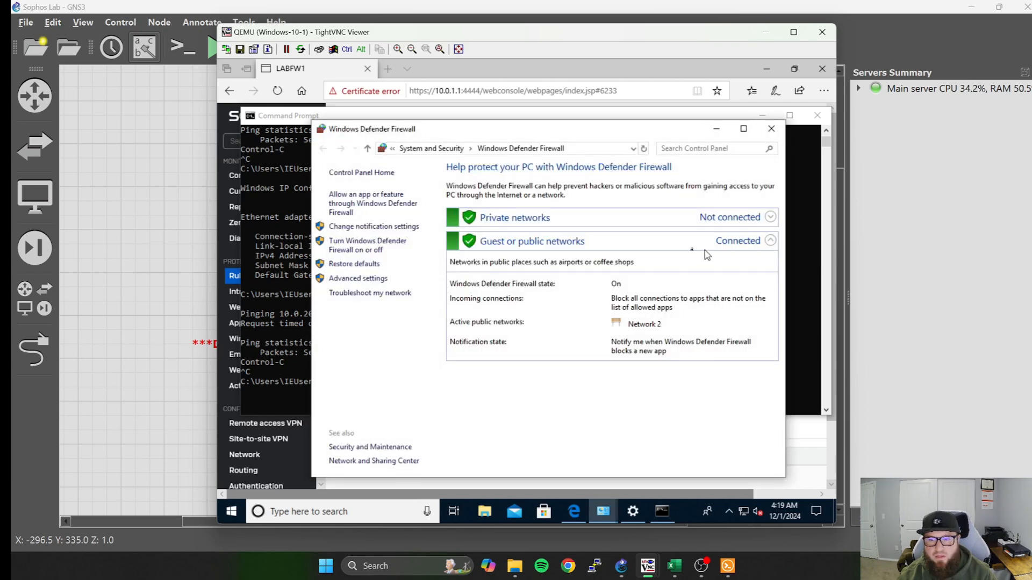
# Turn off Windows Defender Firewall for both private and public networks on the Windows 10 client and close its settings.
pyautogui.click(382, 248)
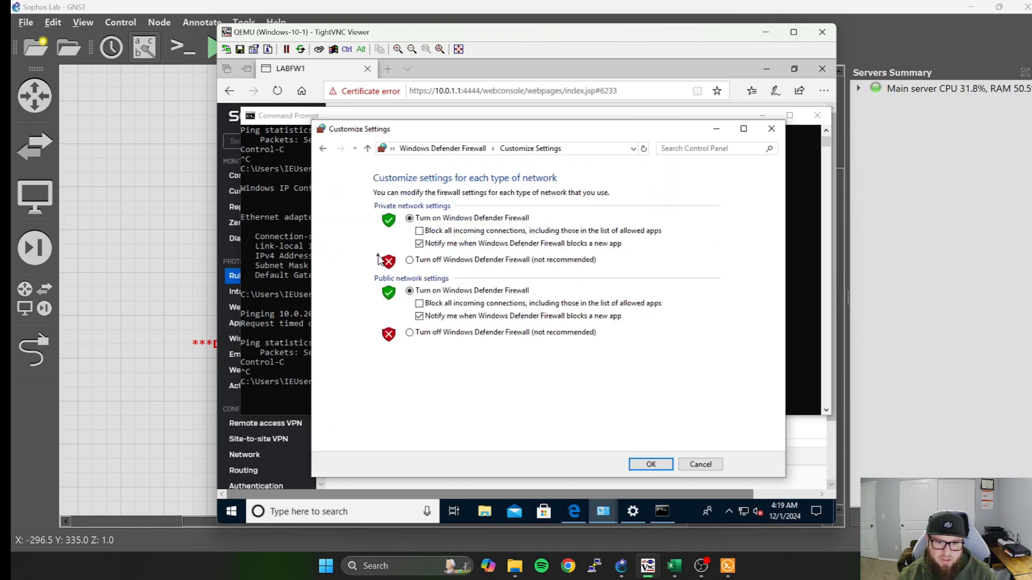
pyautogui.click(410, 260)
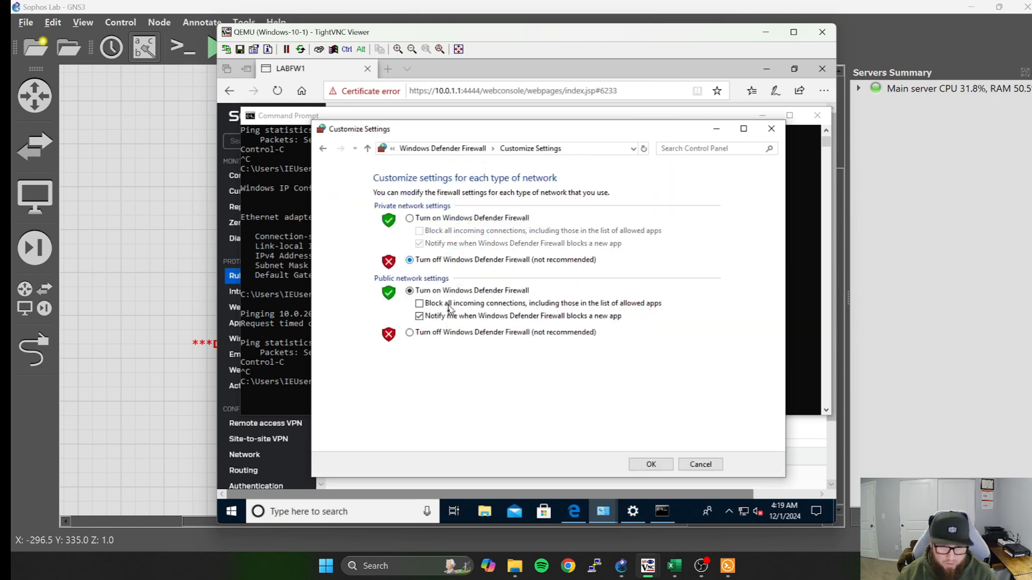
pyautogui.click(410, 333)
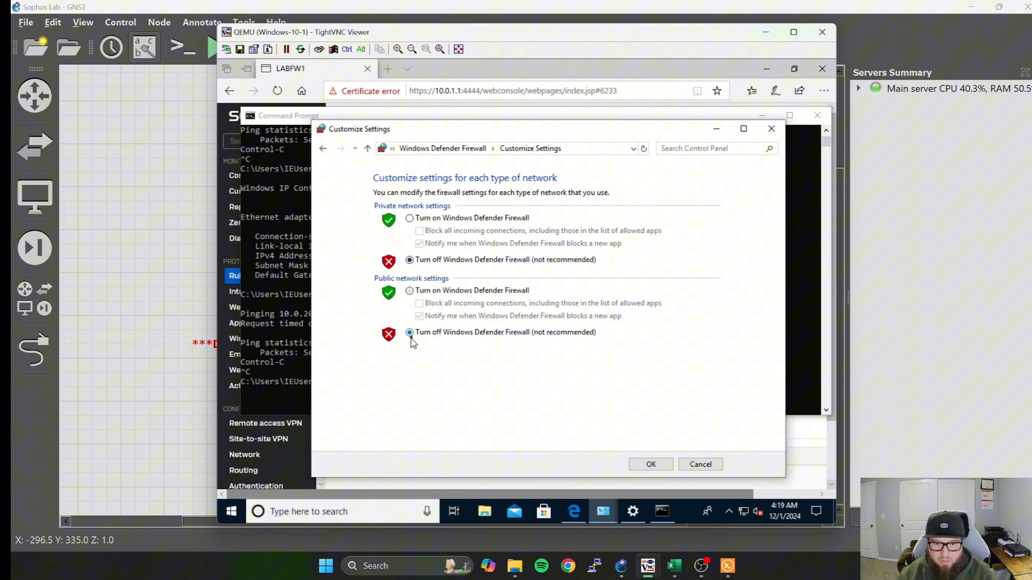
pyautogui.click(667, 470)
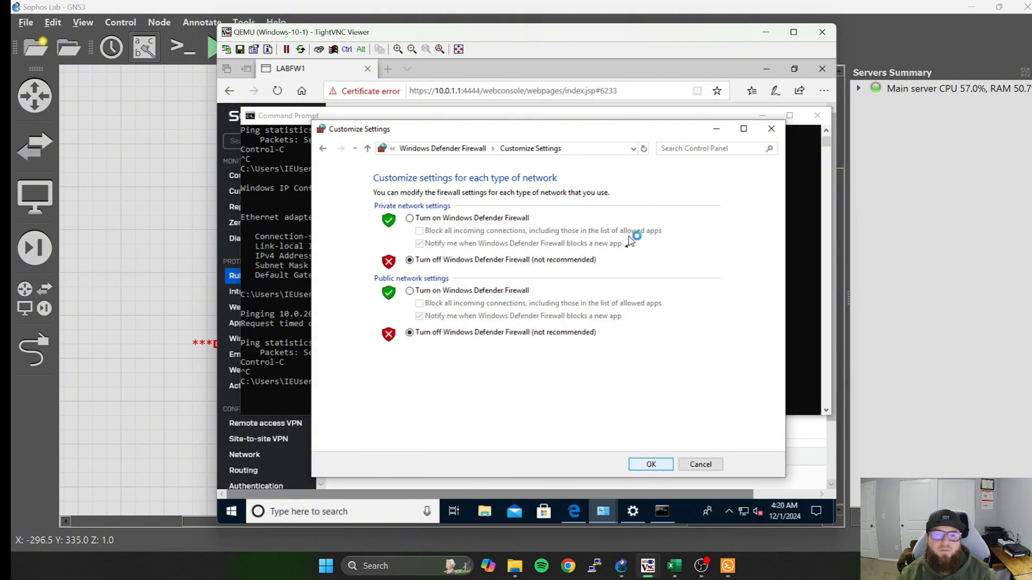
pyautogui.click(774, 131)
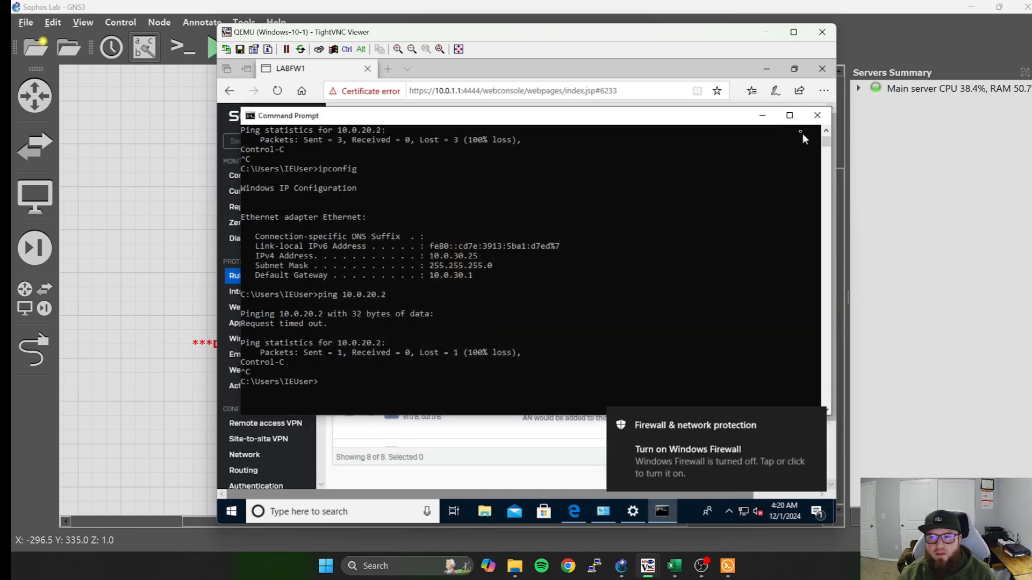
# Switch to the Windows-Server-2022-1 virtual machine and open its Windows Defender Firewall settings.
pyautogui.click(762, 115)
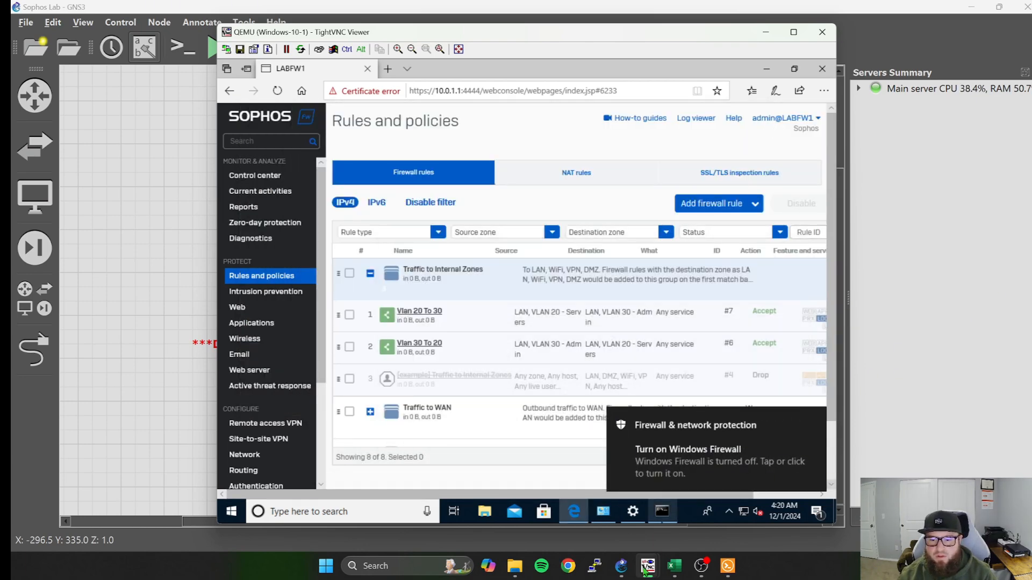
pyautogui.moveTo(645, 568)
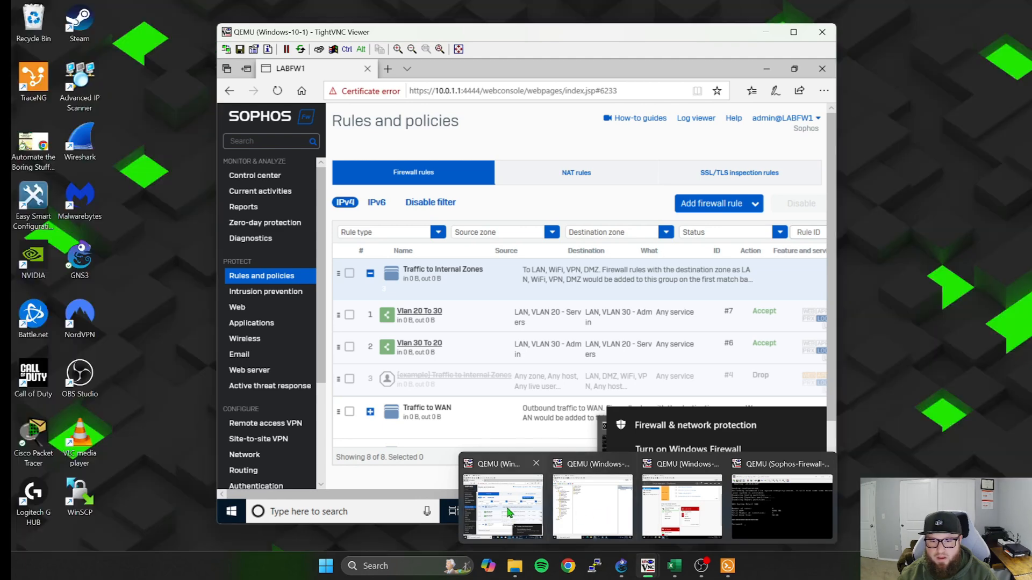
pyautogui.moveTo(635, 498)
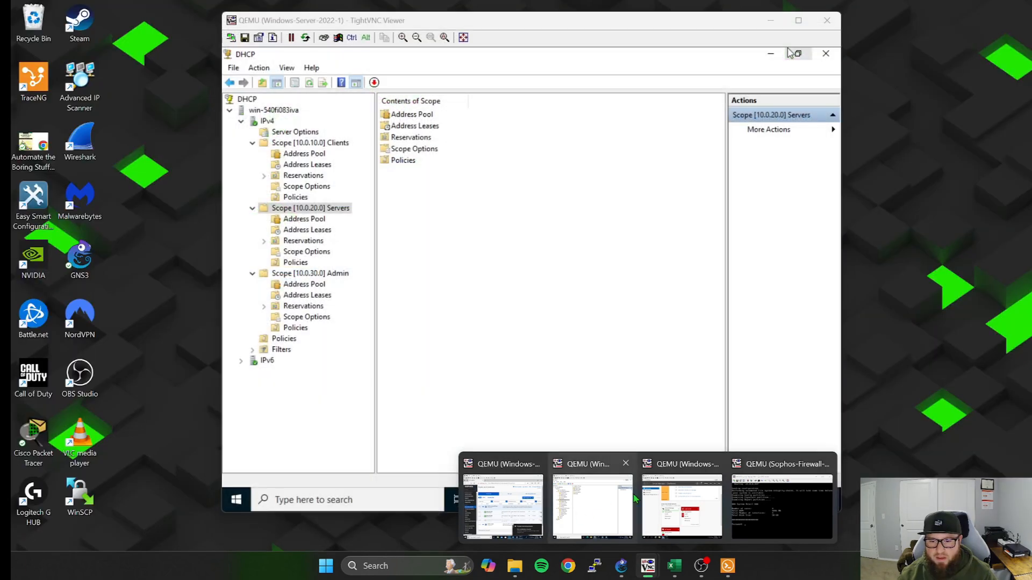
pyautogui.moveTo(690, 498)
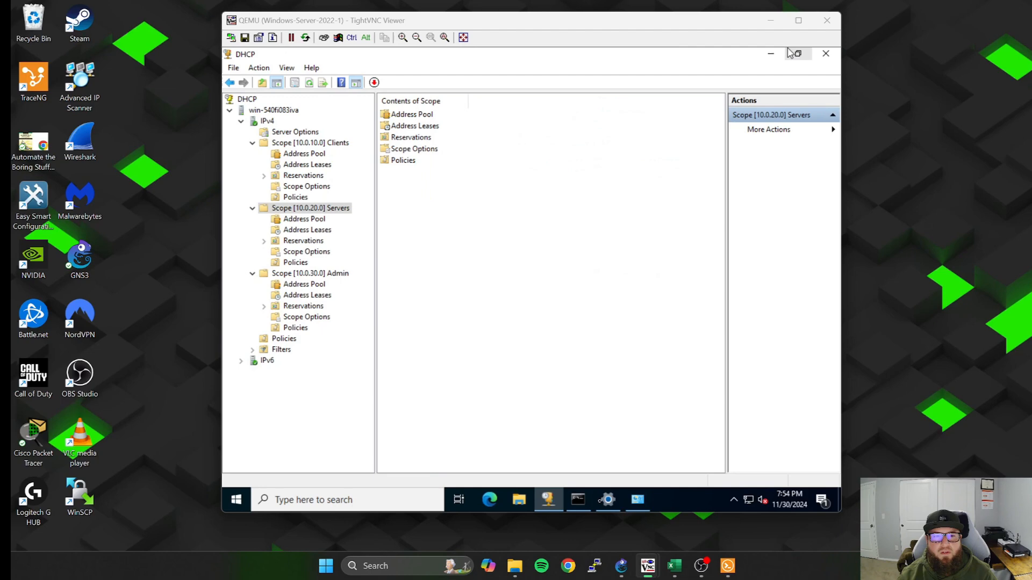
pyautogui.click(598, 498)
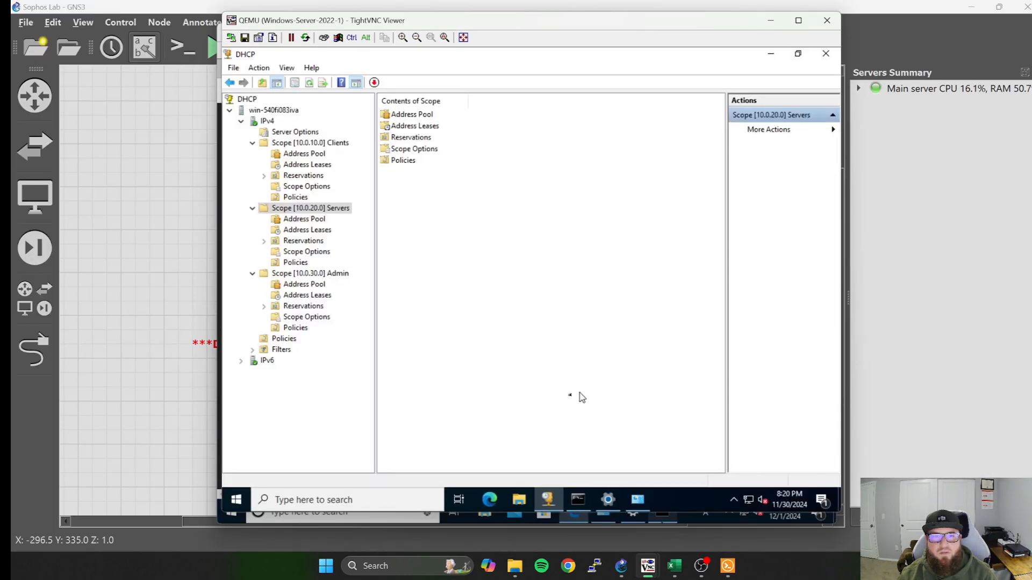
pyautogui.click(366, 503)
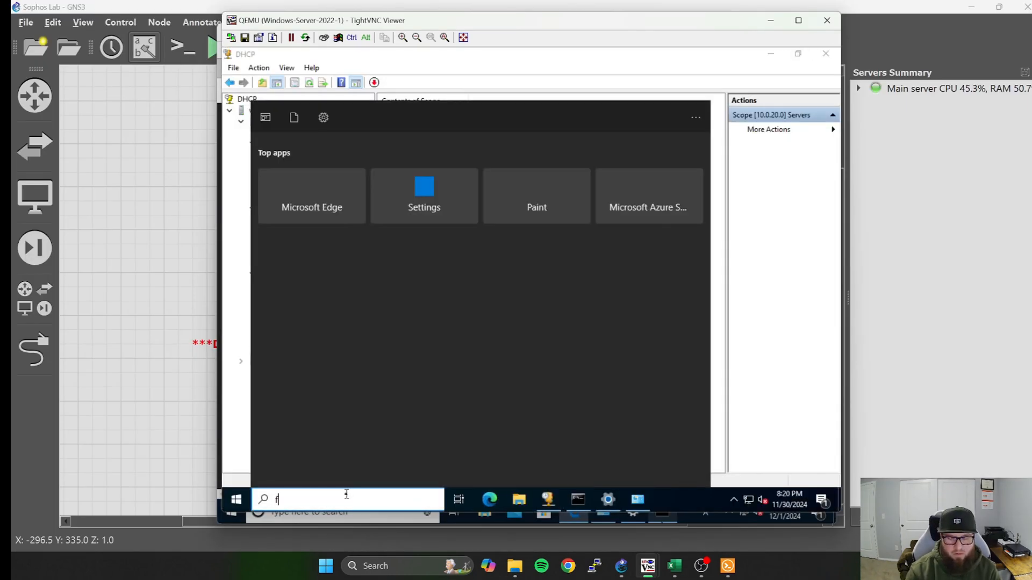
pyautogui.write('firewall')
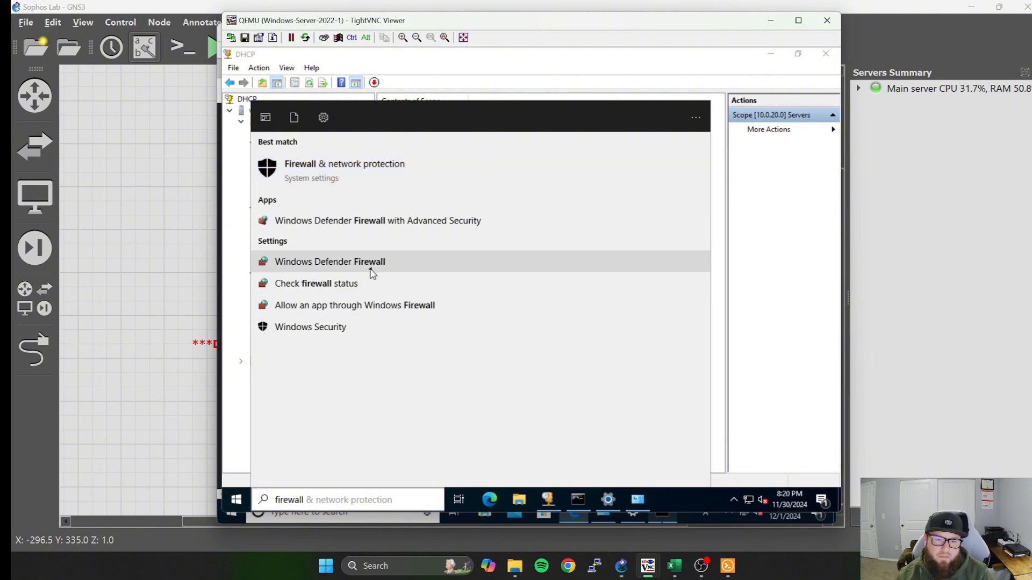
pyautogui.click(438, 267)
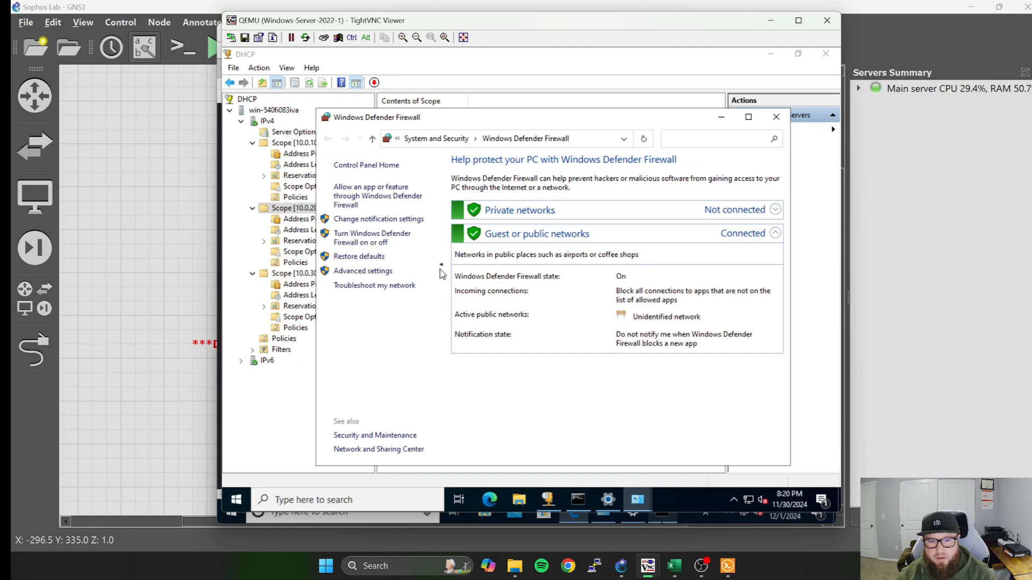
# Turn off Windows Defender Firewall for both private and public networks on the Windows Server 2022 machine and put its window away.
pyautogui.click(379, 243)
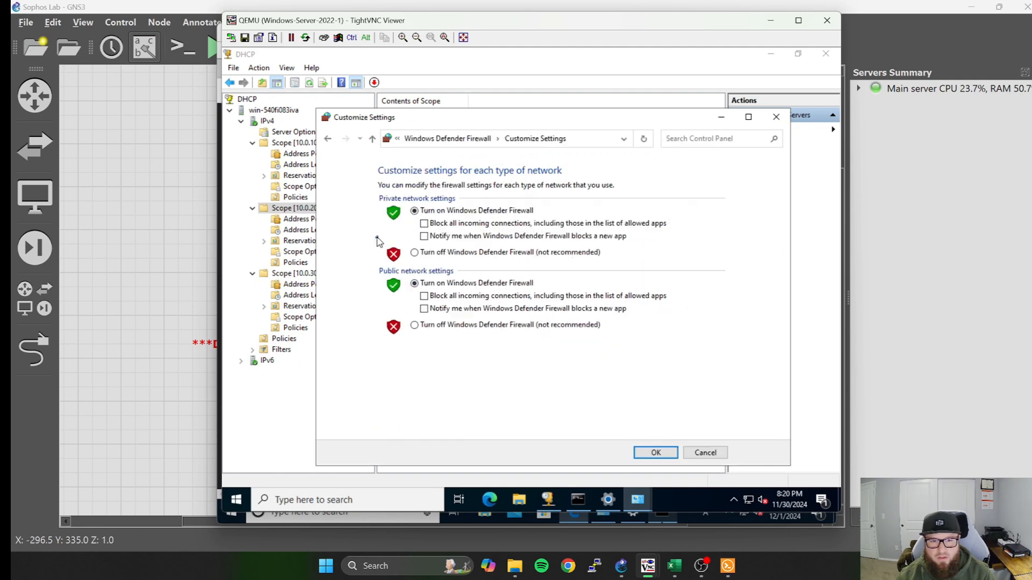
pyautogui.click(415, 253)
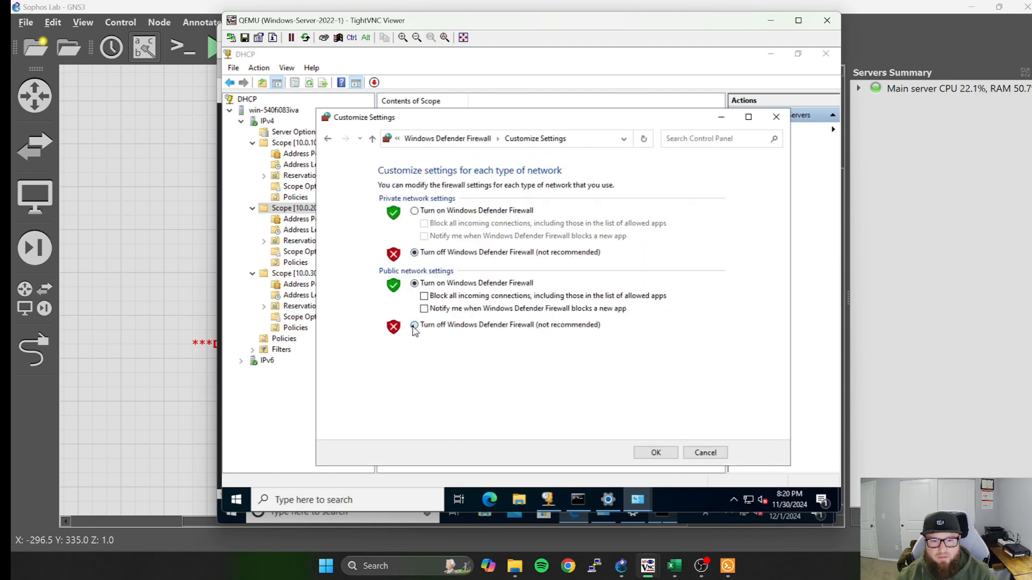
pyautogui.click(414, 325)
pyautogui.click(656, 454)
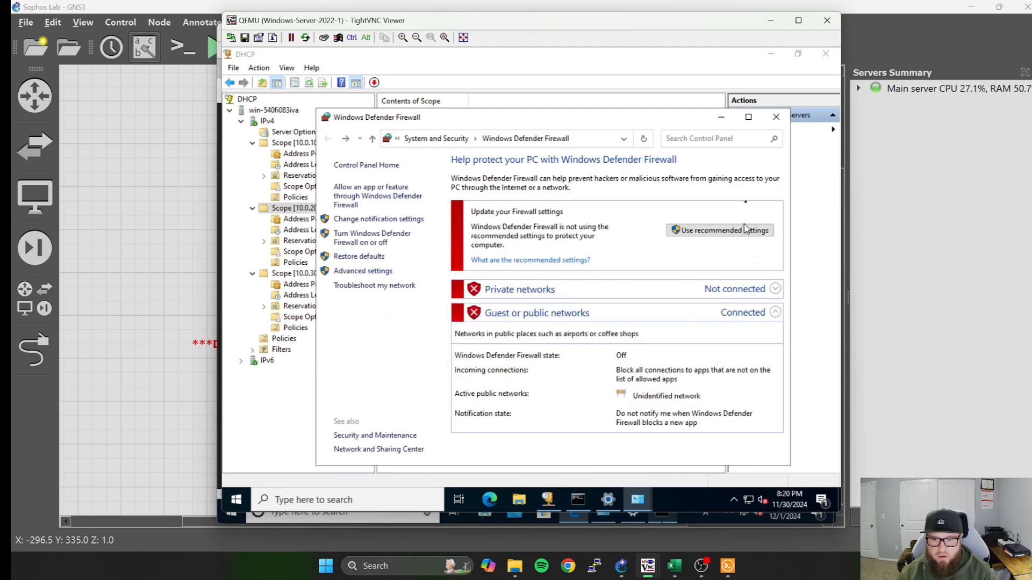
pyautogui.click(728, 117)
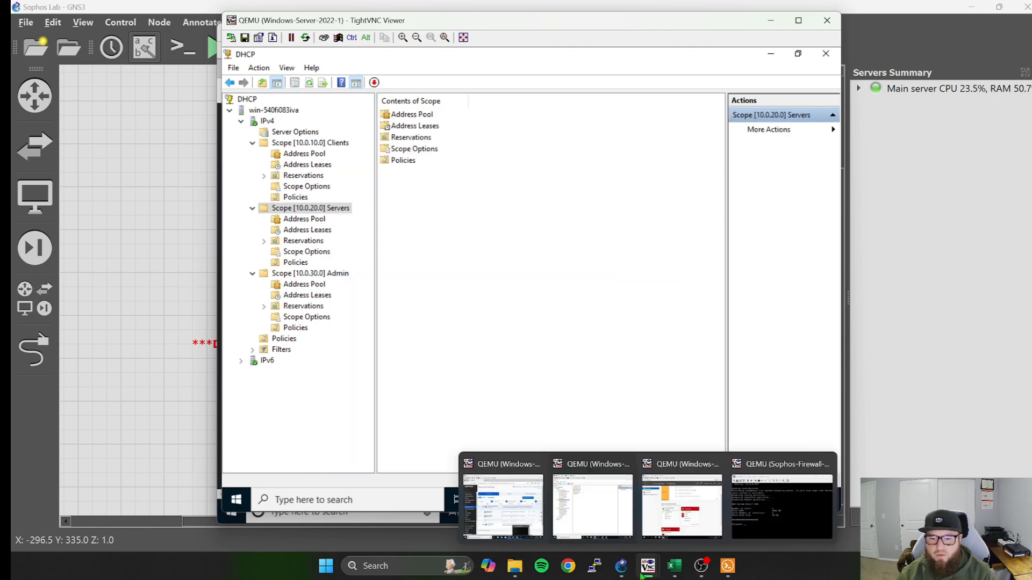
pyautogui.moveTo(645, 573)
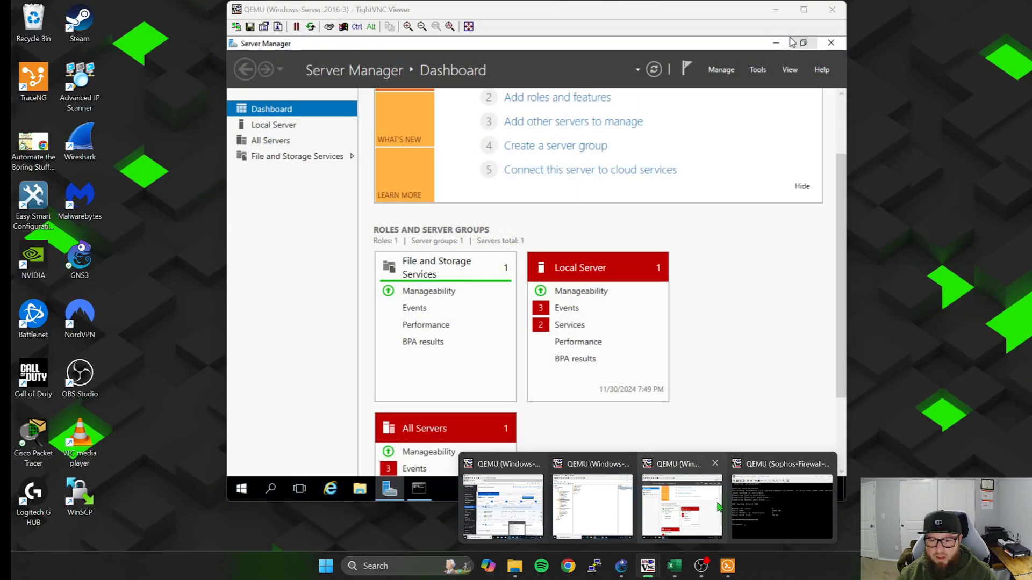
pyautogui.click(752, 496)
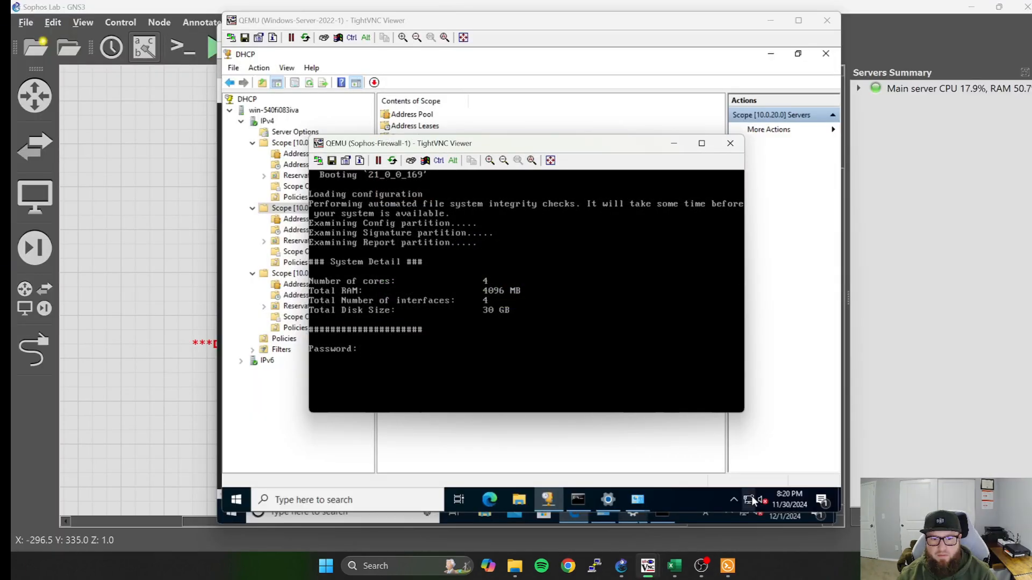
pyautogui.click(647, 423)
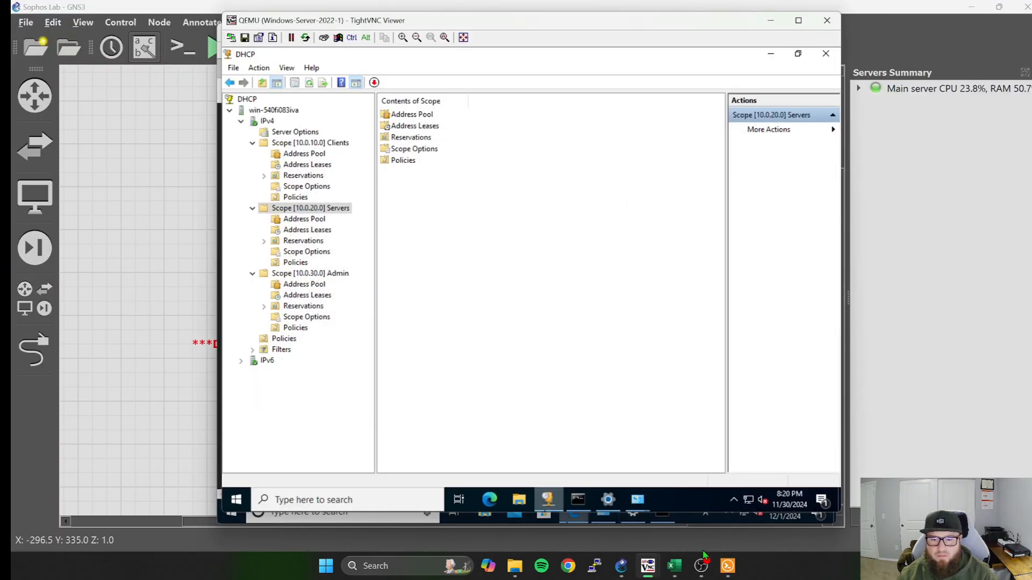
# Switch back to the Windows 10 client and ping 10.0.20.2 again from the Command Prompt, then minimize it.
pyautogui.moveTo(648, 565)
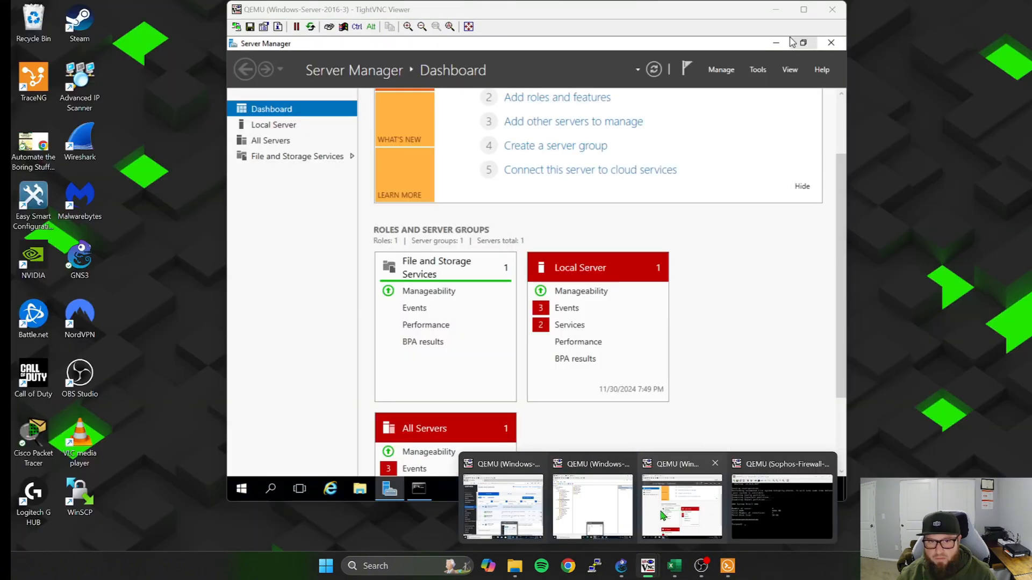
pyautogui.moveTo(572, 503)
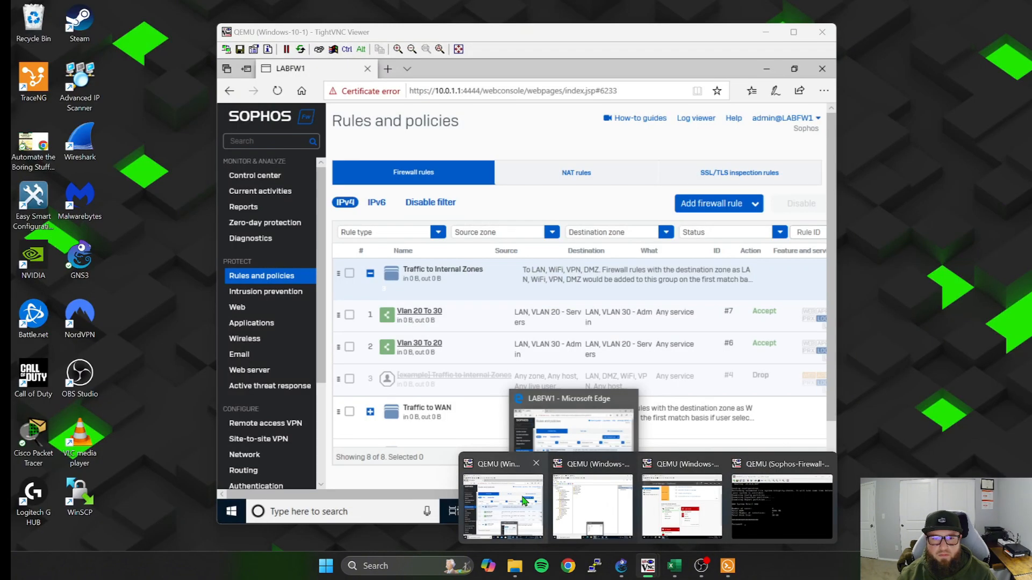
pyautogui.click(521, 496)
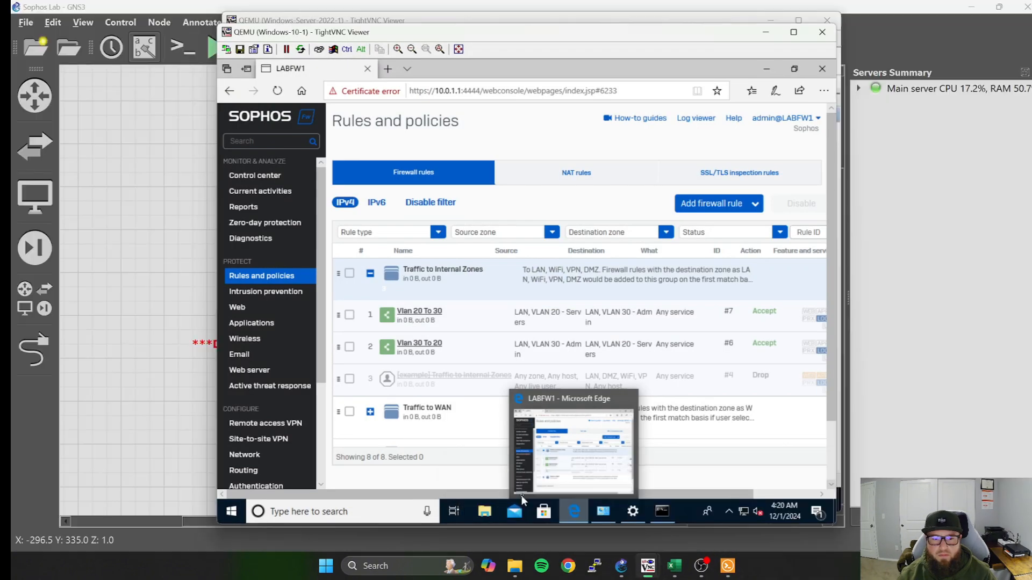
pyautogui.click(662, 512)
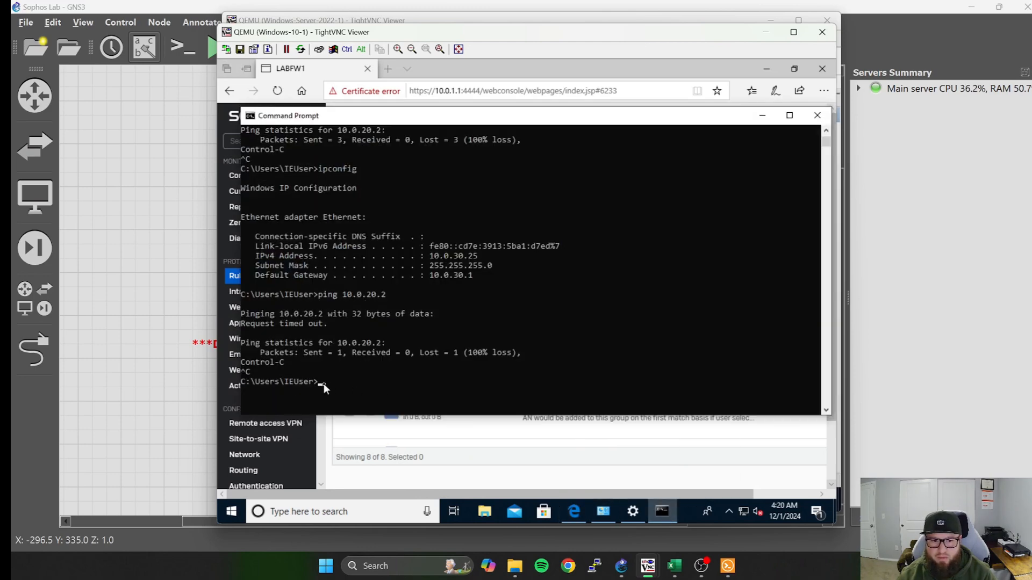
pyautogui.press('Up')
pyautogui.press('Return')
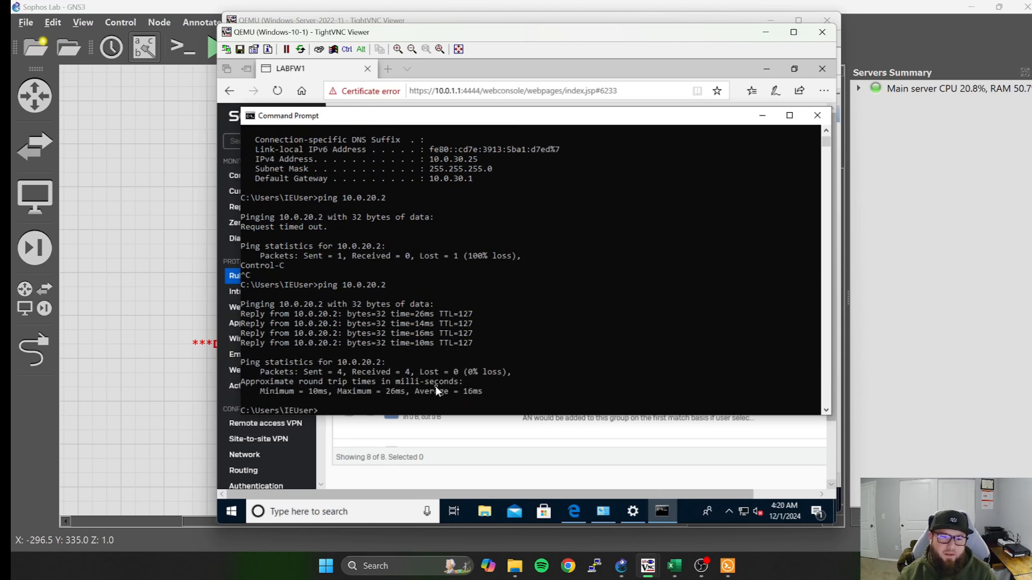
pyautogui.click(762, 115)
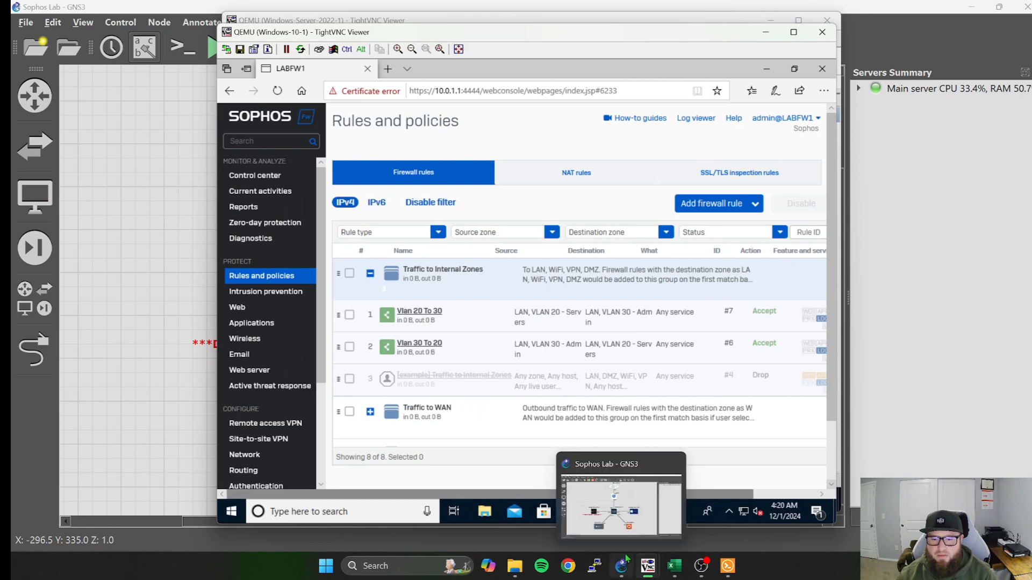
# Switch to the Windows-Server-2022-1 virtual machine and bring its open Command Prompt to the front.
pyautogui.moveTo(647, 565)
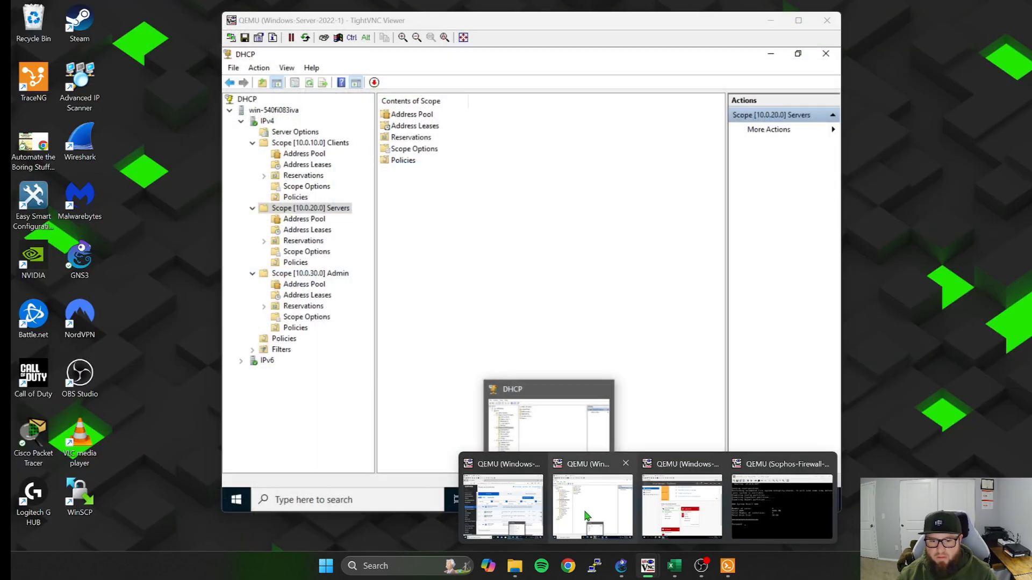
pyautogui.click(588, 516)
pyautogui.moveTo(577, 502)
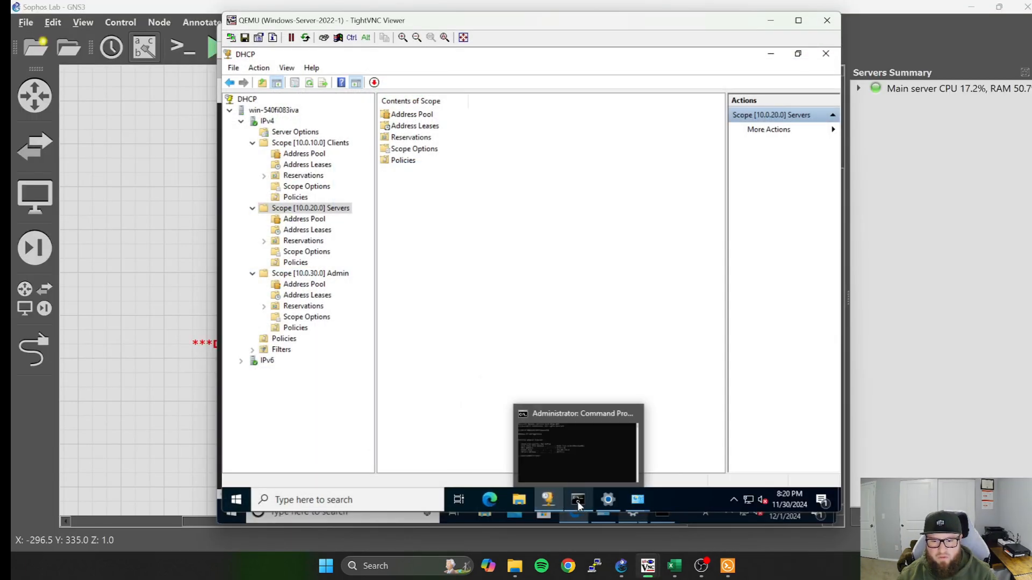
pyautogui.click(577, 501)
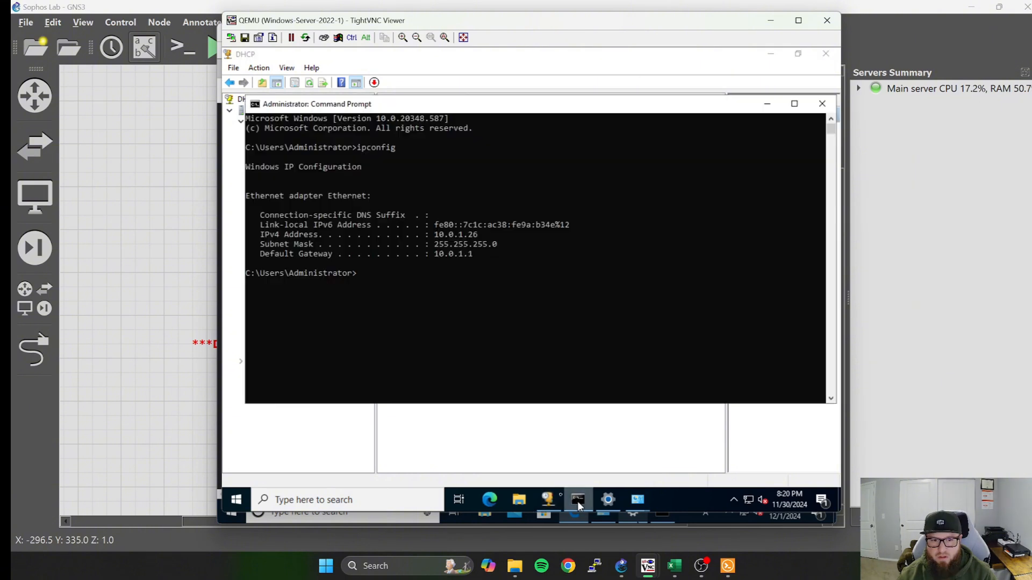
pyautogui.click(364, 273)
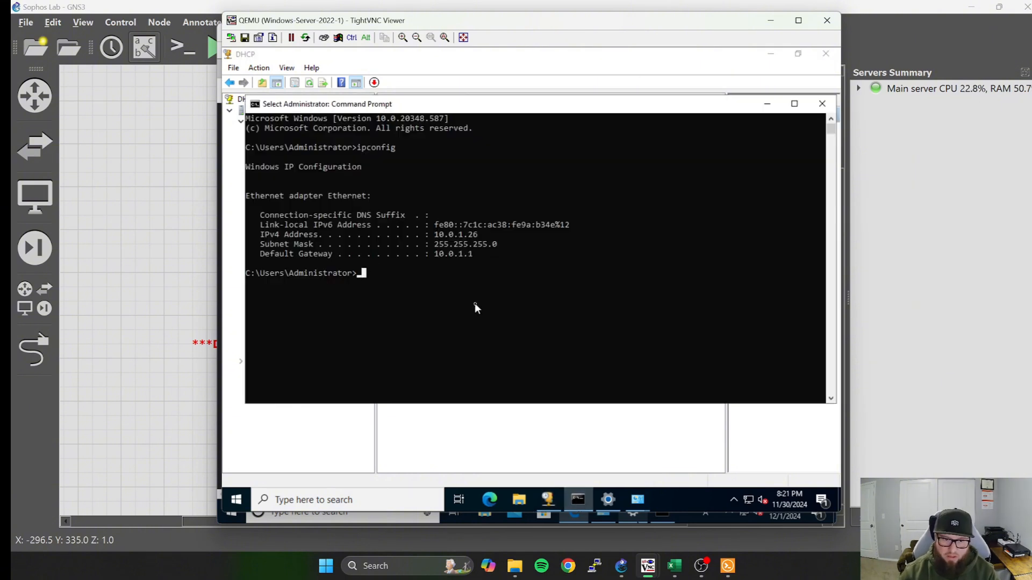
# Ping 10.0.30.25 from the server's Command Prompt to test traffic from VLAN 20 to VLAN 30.
pyautogui.press('Up')
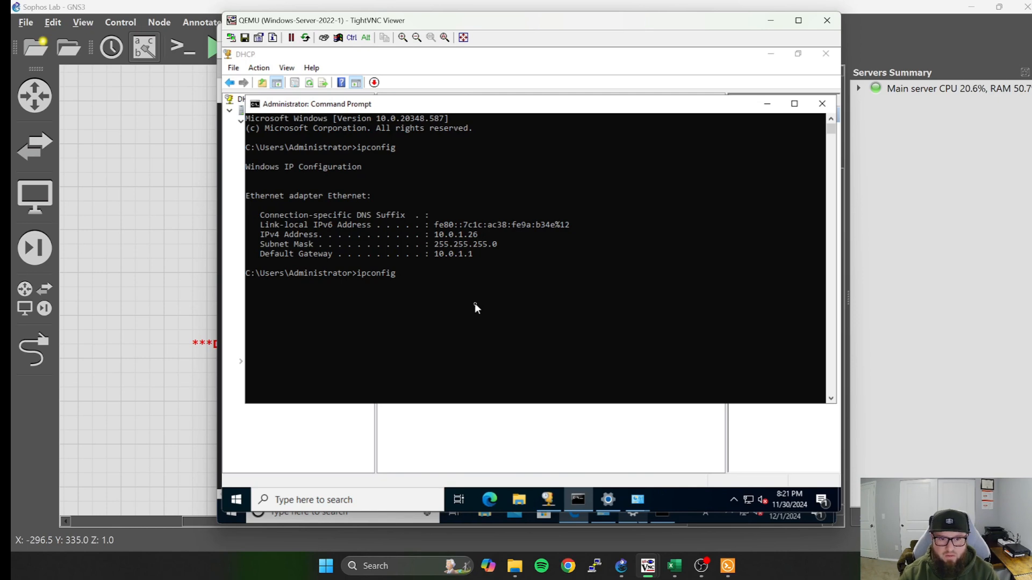
pyautogui.press('BackSpace')
pyautogui.press('BackSpace')
pyautogui.press('BackSpace')
pyautogui.press('BackSpace')
pyautogui.press('BackSpace')
pyautogui.press('BackSpace')
pyautogui.press('BackSpace')
pyautogui.press('BackSpace')
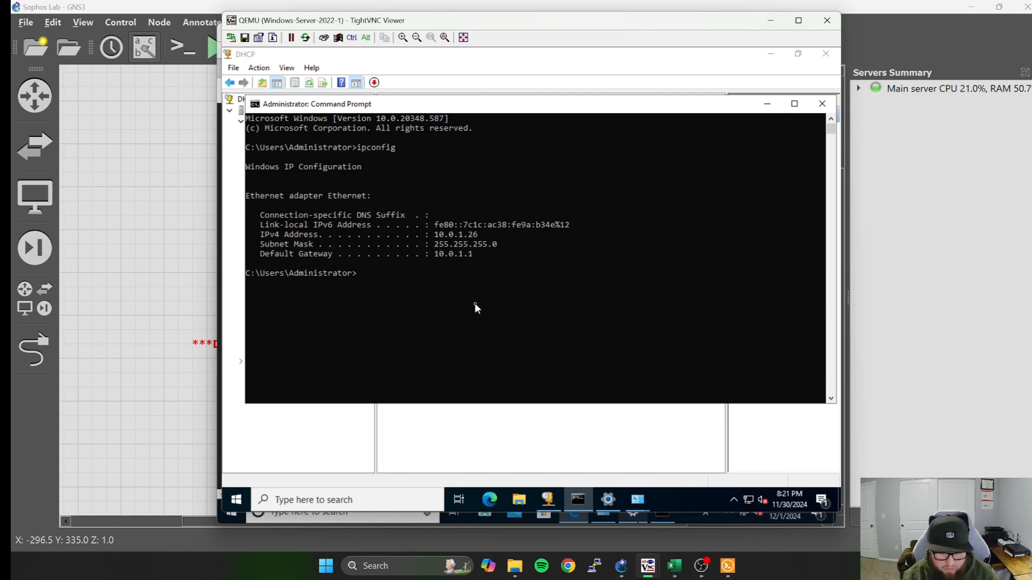
pyautogui.write('ping')
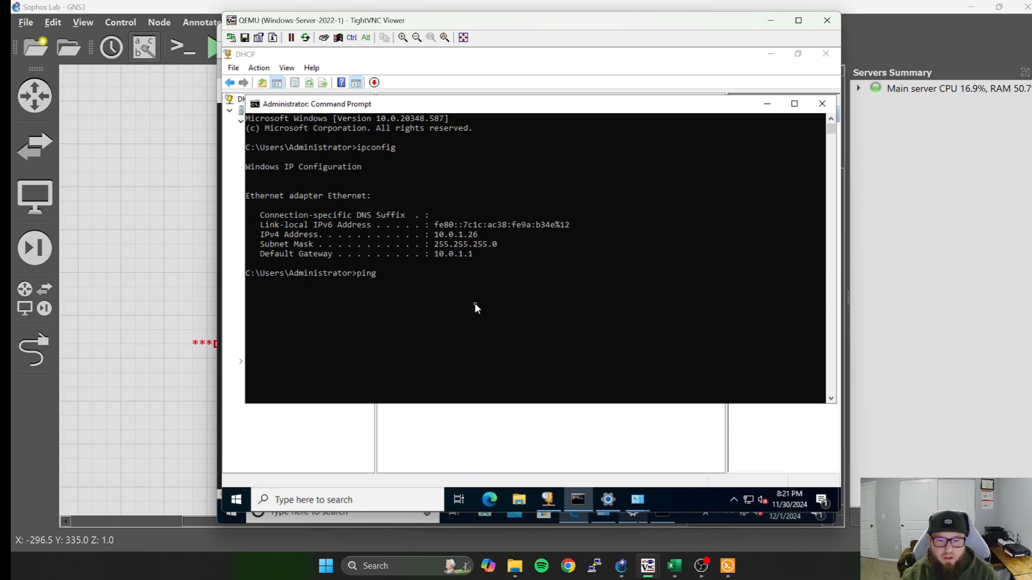
pyautogui.write(' 10.')
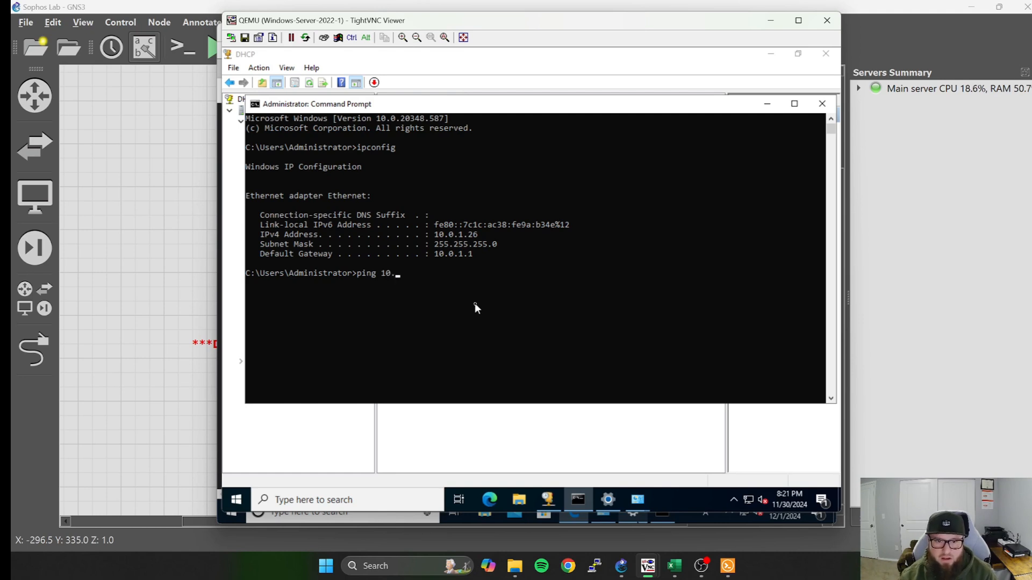
pyautogui.write('0.30.')
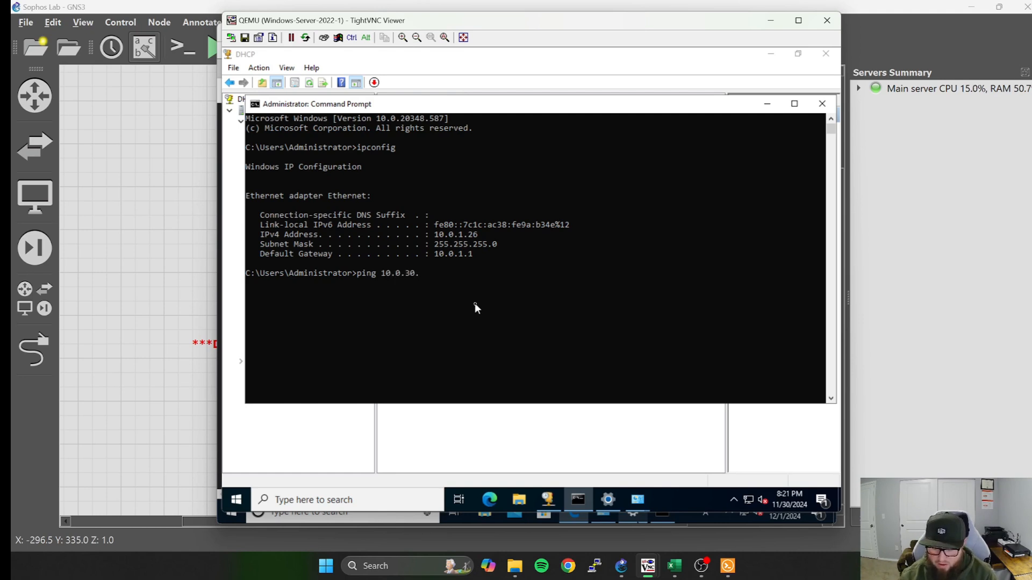
pyautogui.write('25')
pyautogui.press('Return')
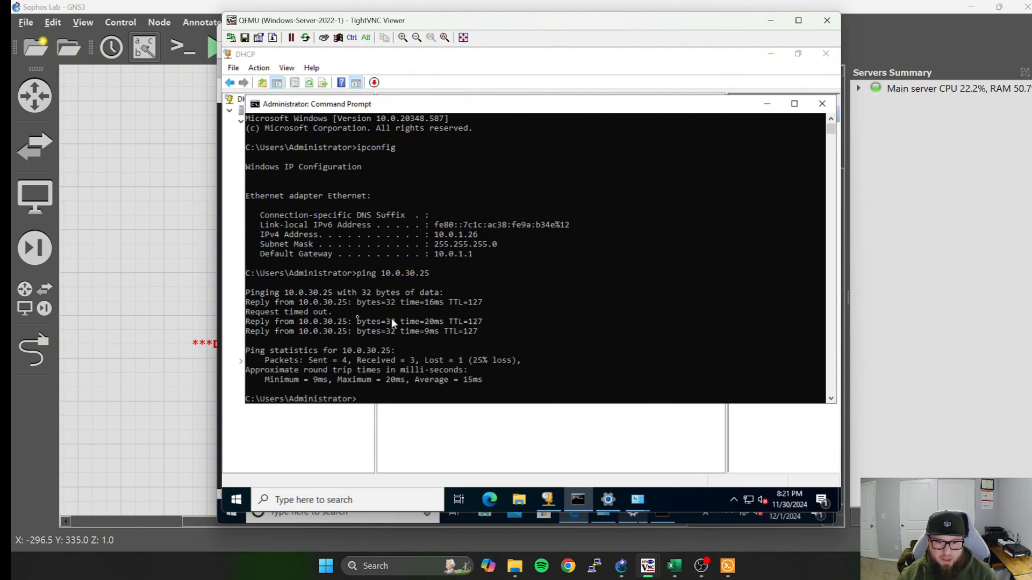
# Minimize the server's Command Prompt and DHCP console, and put the Windows-Server-2022-1 viewer away to return to the Windows 10 client.
pyautogui.click(767, 103)
pyautogui.click(770, 54)
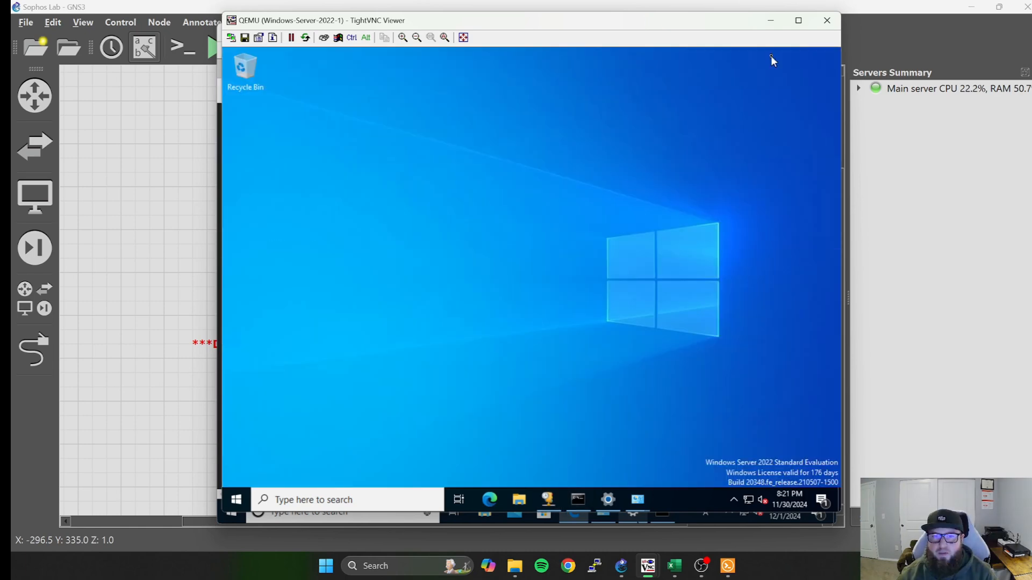
pyautogui.click(770, 21)
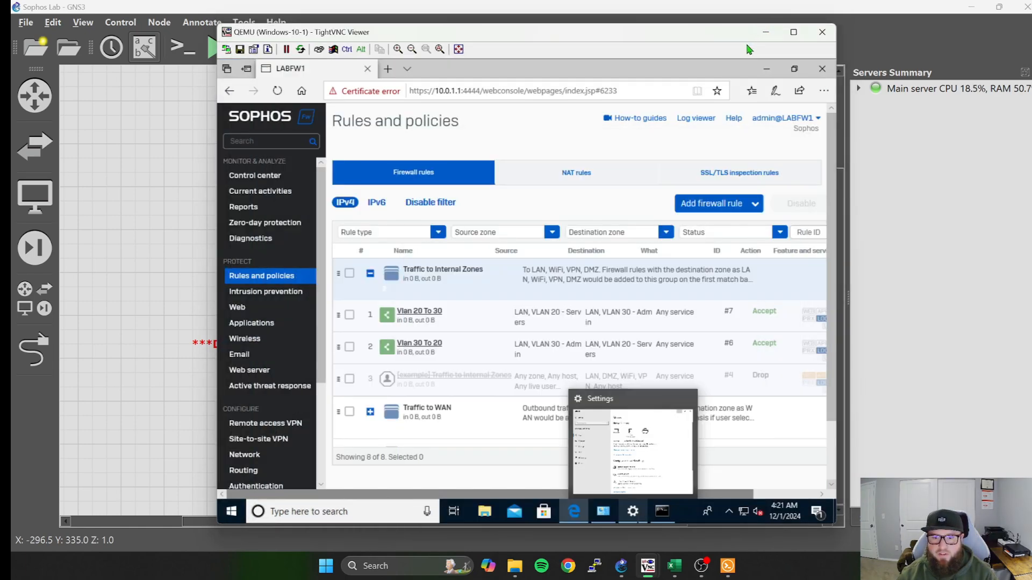